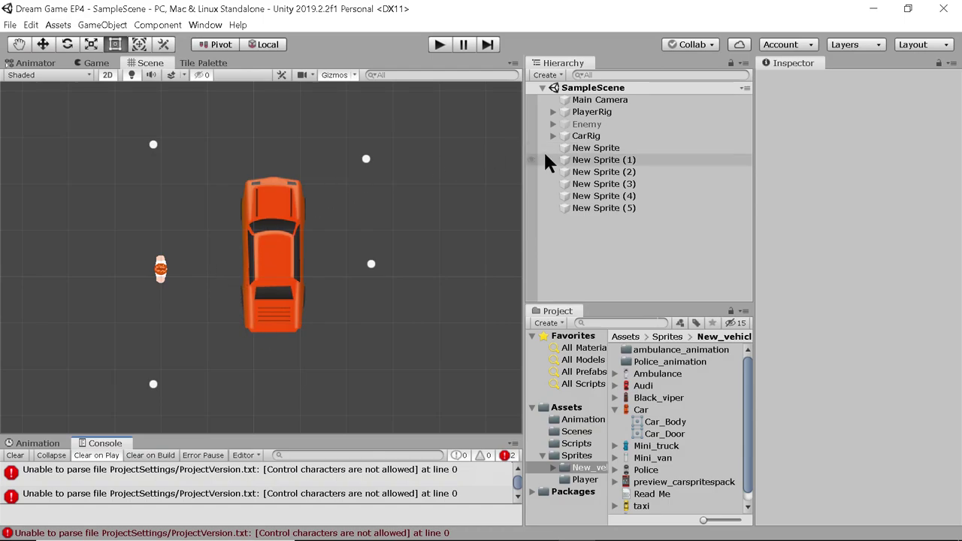
Expand CarRig and Car in the Hierarchy to reveal Car_Door and Tickery, then select Car_Door
{"action": "left_click", "coordinate": [585, 111]}
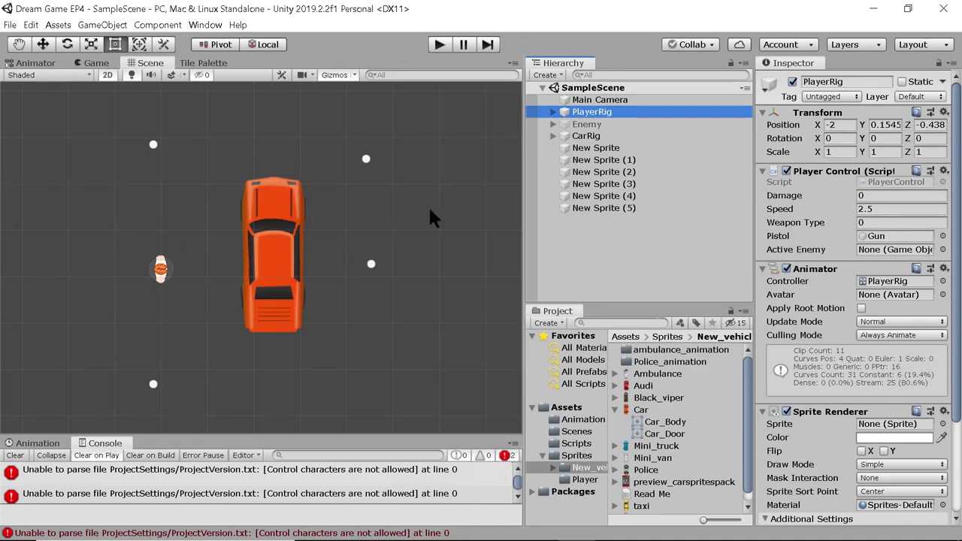
{"action": "left_click", "coordinate": [553, 136]}
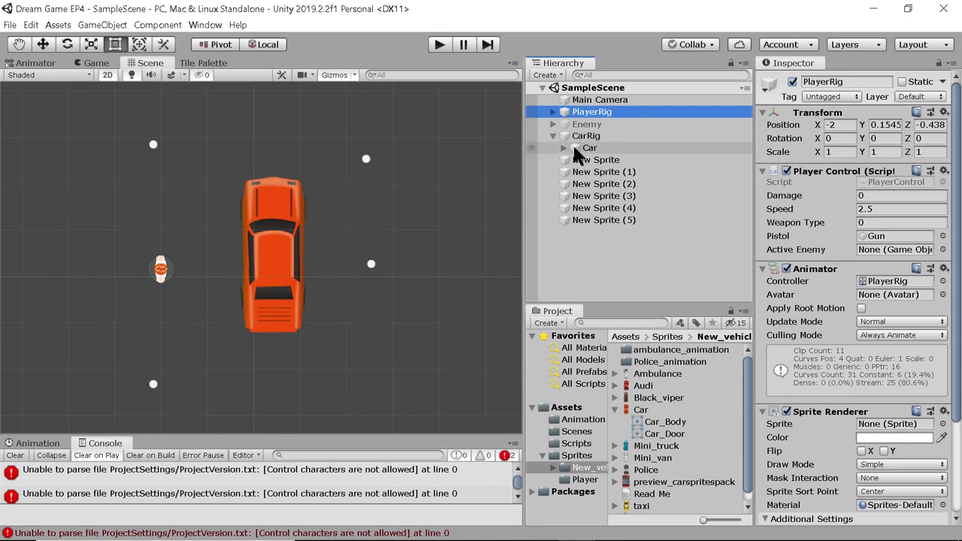
{"action": "left_click", "coordinate": [571, 147]}
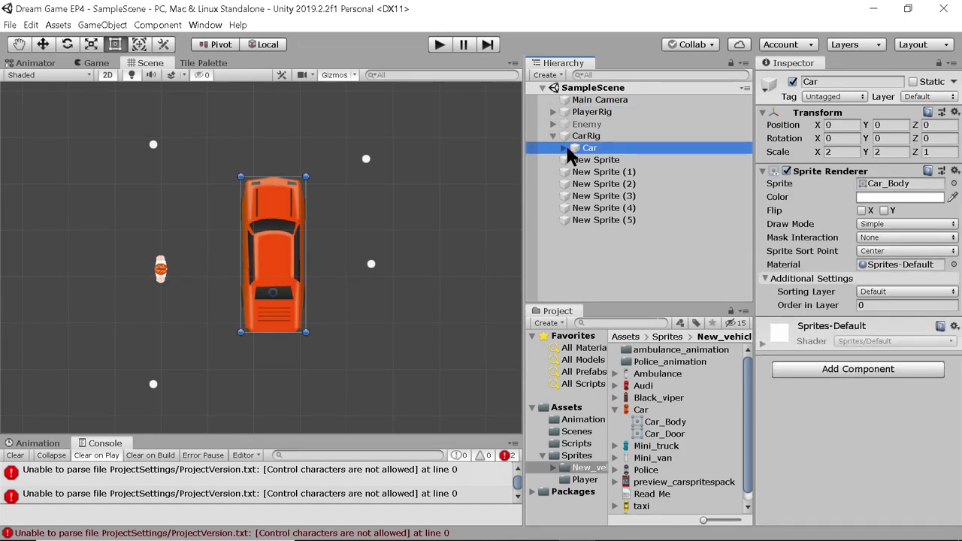
{"action": "left_click", "coordinate": [565, 148]}
{"action": "left_click", "coordinate": [610, 160]}
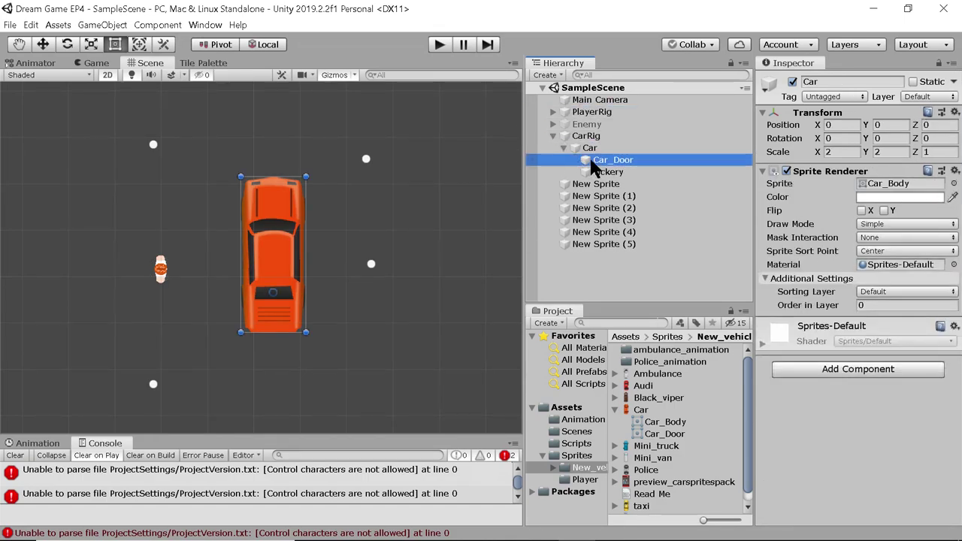
Test-swing Car_Door open with the Rotate tool, then undo so it stays closed at 0
{"action": "left_click", "coordinate": [67, 44]}
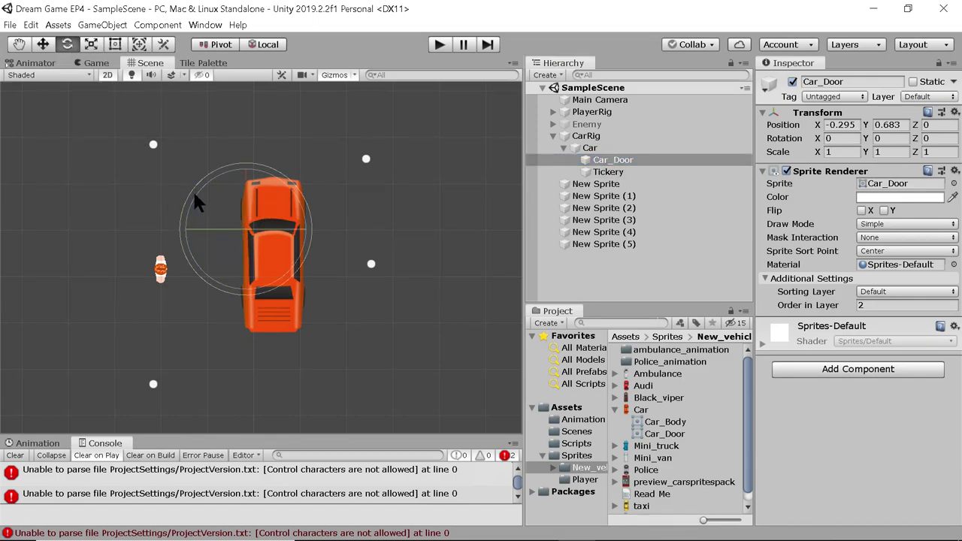
{"action": "left_click_drag", "start_coordinate": [193, 190], "coordinate": [223, 252]}
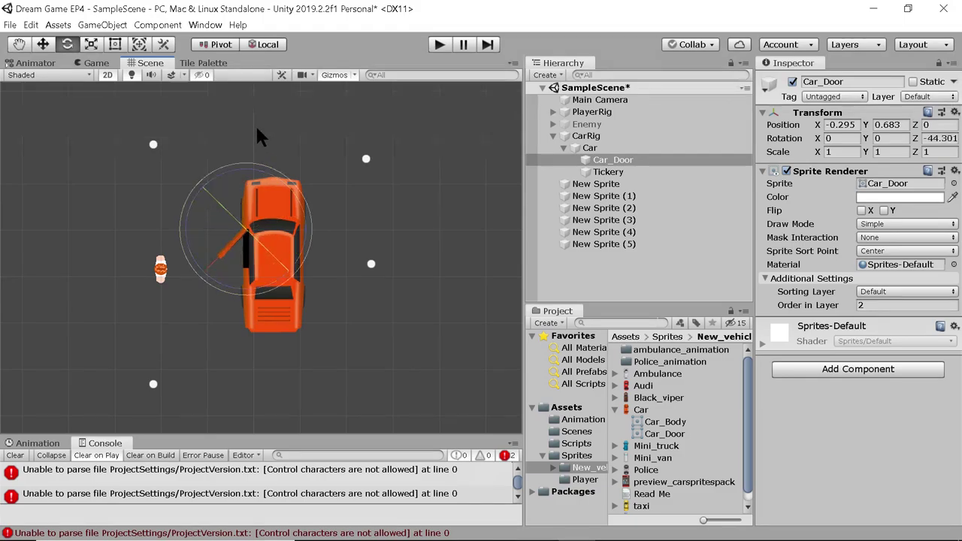
{"action": "key", "text": "ctrl+z"}
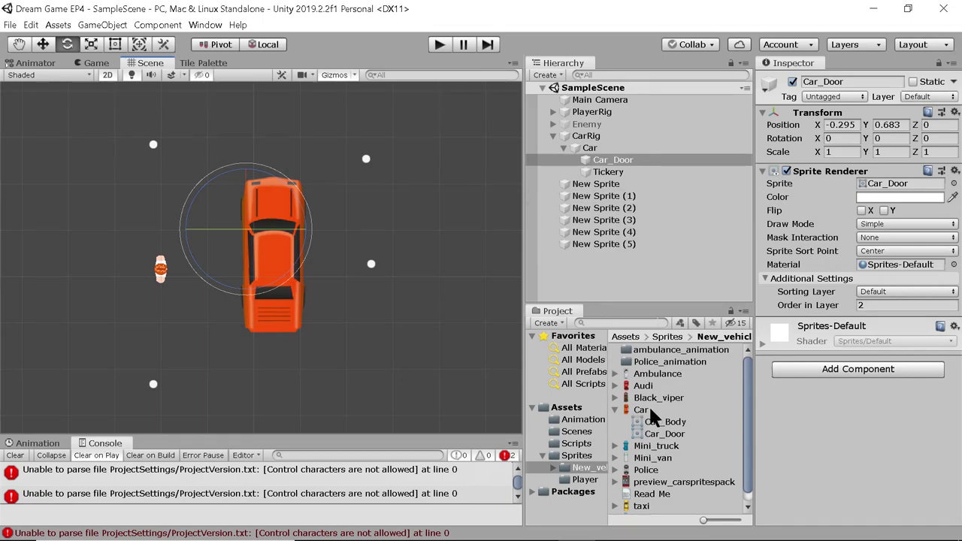
Check the Car_Door and Car_Body sprites, then open the Car texture in the Sprite Editor
{"action": "left_click", "coordinate": [659, 435]}
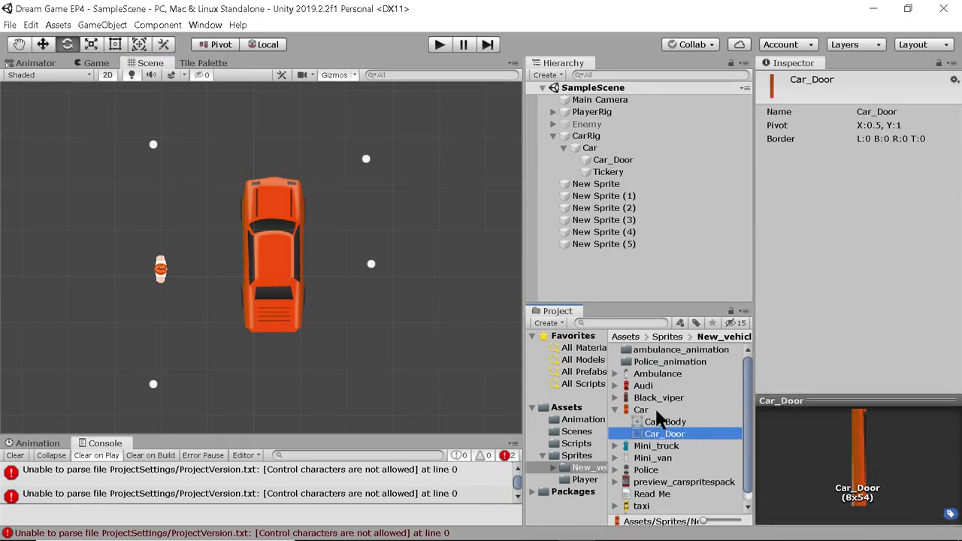
{"action": "left_click", "coordinate": [659, 421]}
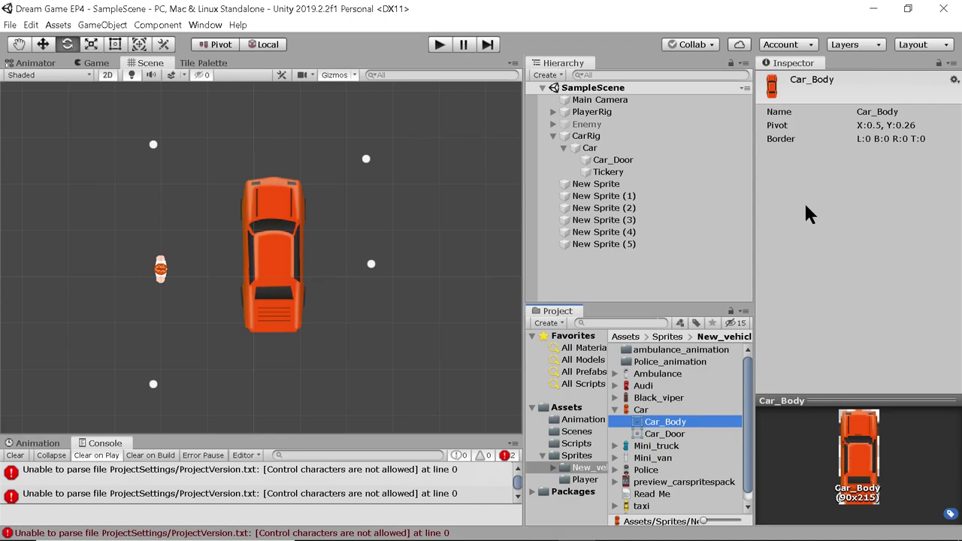
{"action": "left_click", "coordinate": [651, 410]}
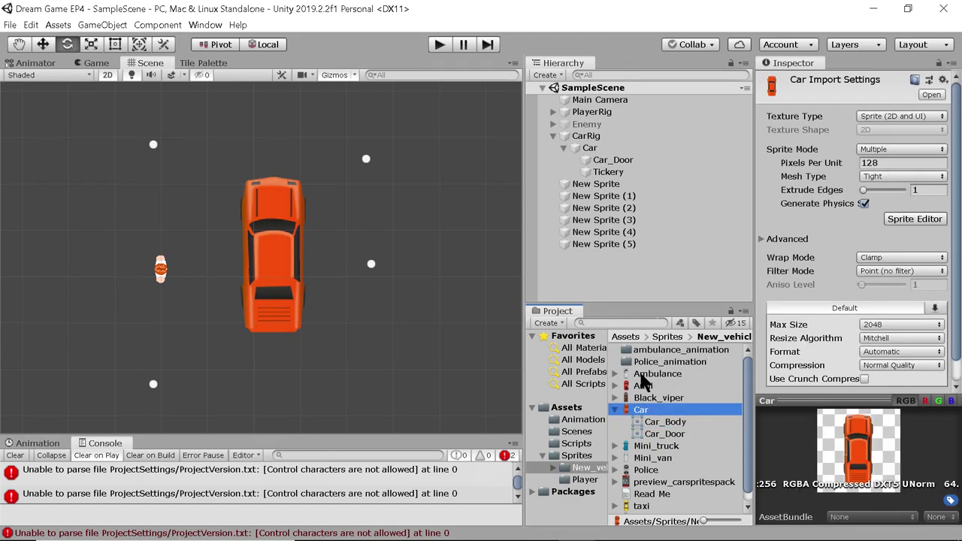
{"action": "left_click", "coordinate": [914, 219]}
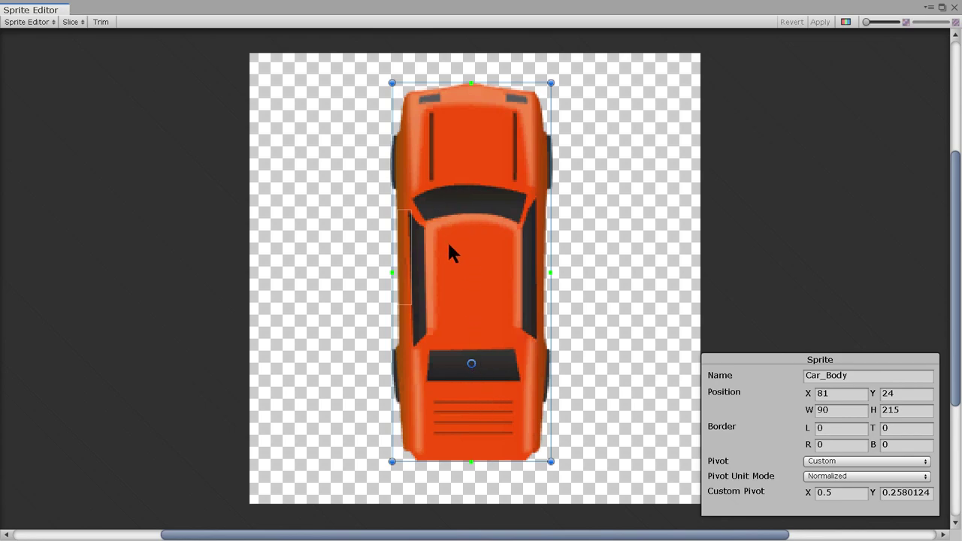
Shift the Car_Body slice aside, check Car_Door's pivot, restore Car_Body, then close and revert
{"action": "left_click_drag", "start_coordinate": [448, 245], "coordinate": [578, 240]}
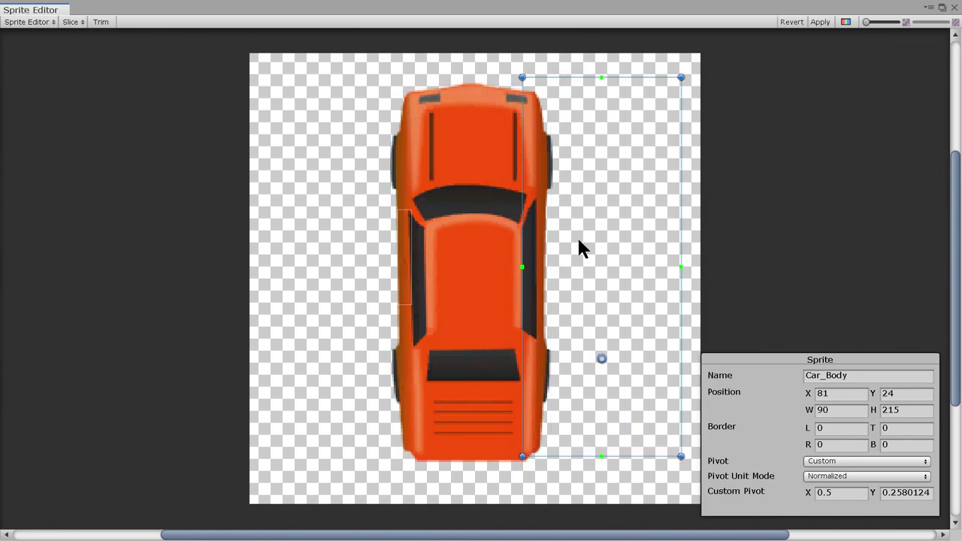
{"action": "left_click", "coordinate": [407, 242]}
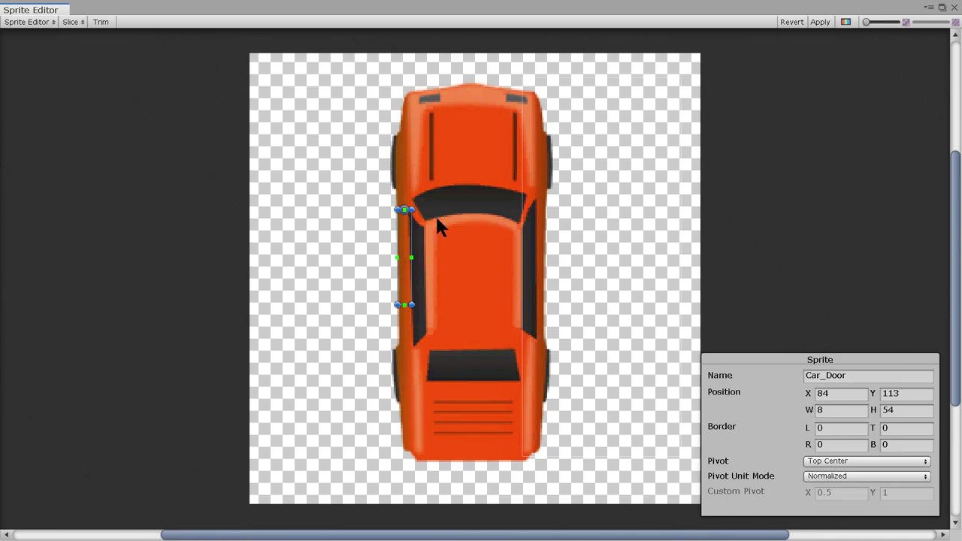
{"action": "left_click", "coordinate": [599, 251]}
{"action": "left_click_drag", "start_coordinate": [599, 251], "coordinate": [468, 250]}
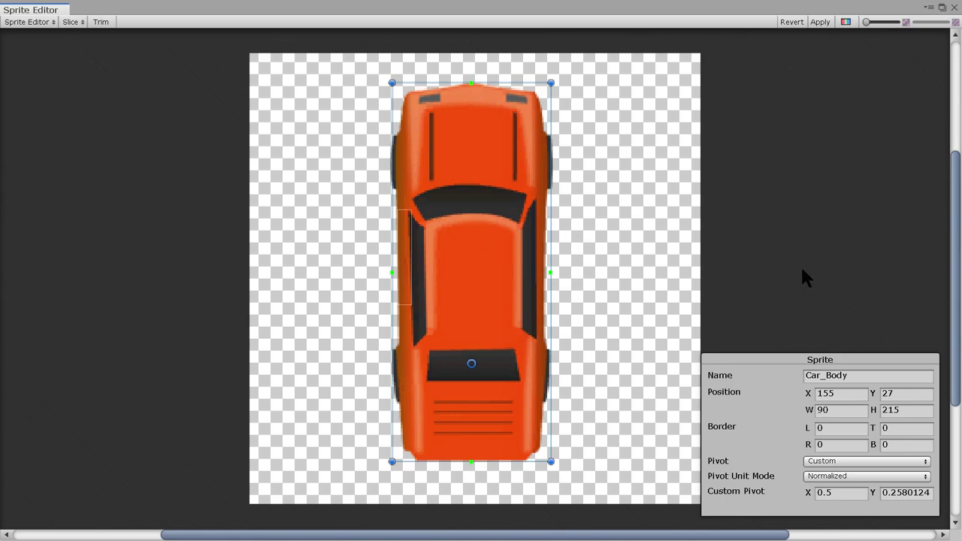
{"action": "left_click", "coordinate": [952, 8]}
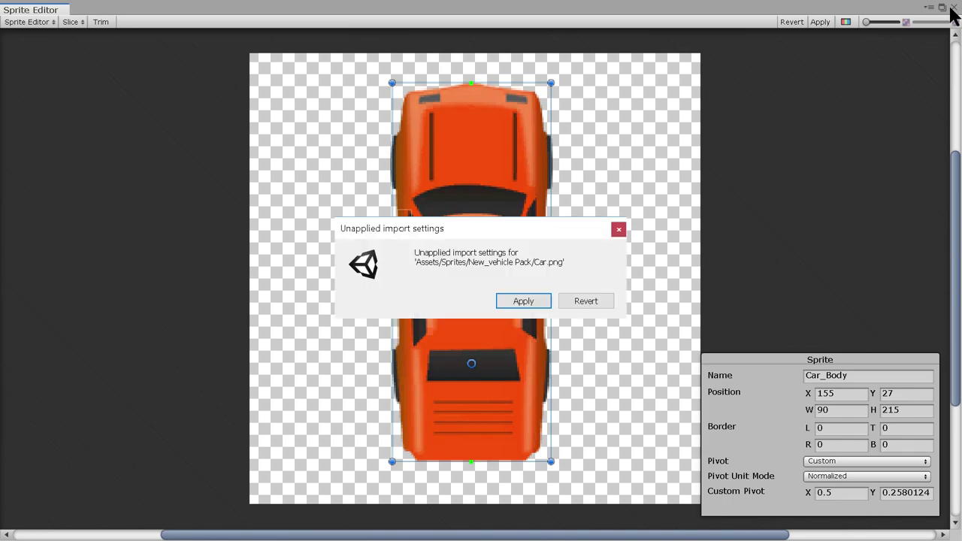
{"action": "left_click", "coordinate": [580, 302]}
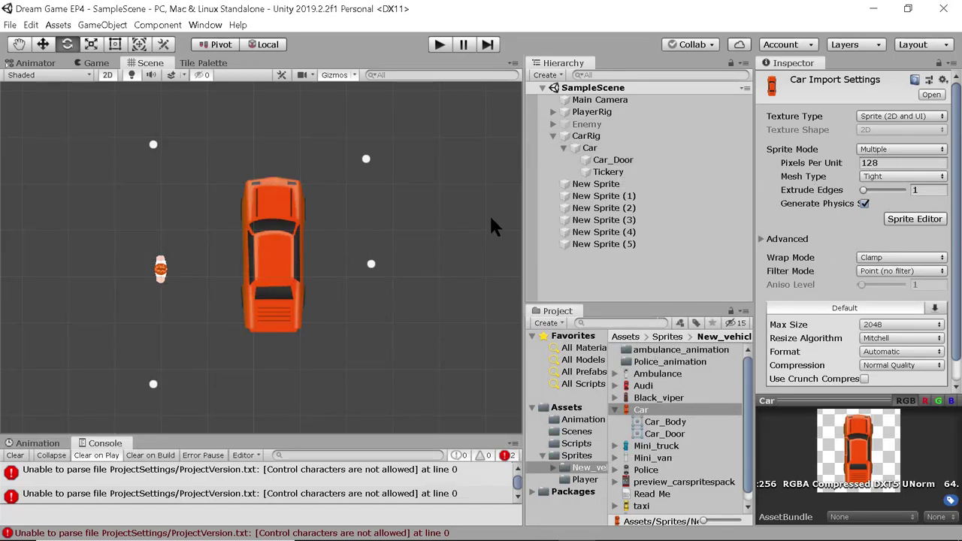
{"action": "left_click", "coordinate": [636, 172]}
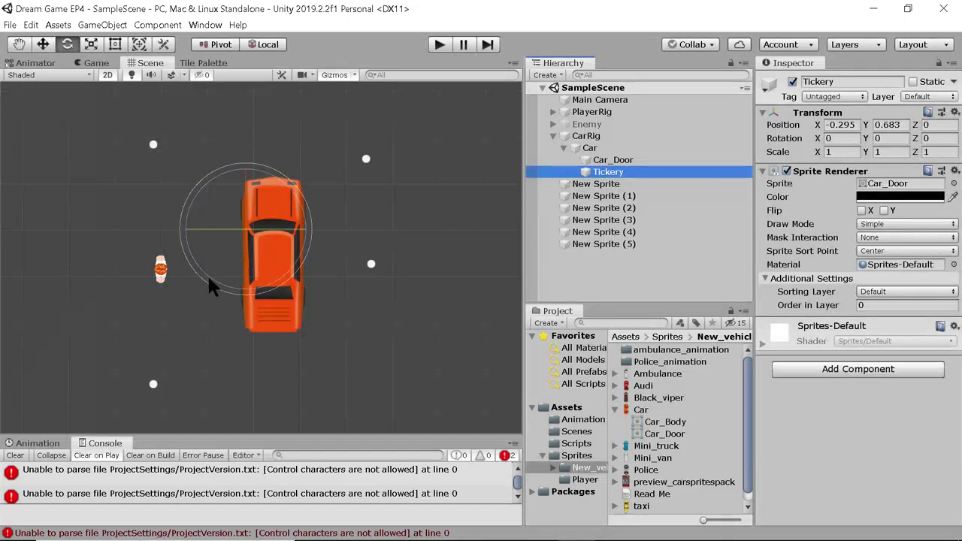
{"action": "mouse_move", "coordinate": [594, 179]}
{"action": "left_mouse_down"}
{"action": "mouse_move", "coordinate": [939, 336]}
{"action": "mouse_move", "coordinate": [845, 310]}
{"action": "mouse_move", "coordinate": [590, 193]}
{"action": "mouse_move", "coordinate": [599, 168]}
{"action": "left_mouse_up"}
{"action": "left_click", "coordinate": [605, 160]}
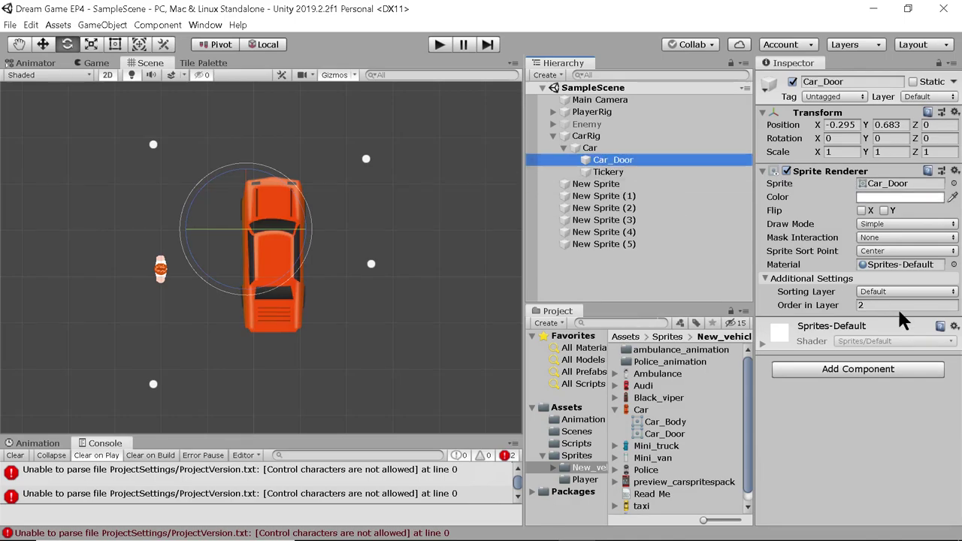
{"action": "left_click", "coordinate": [601, 172]}
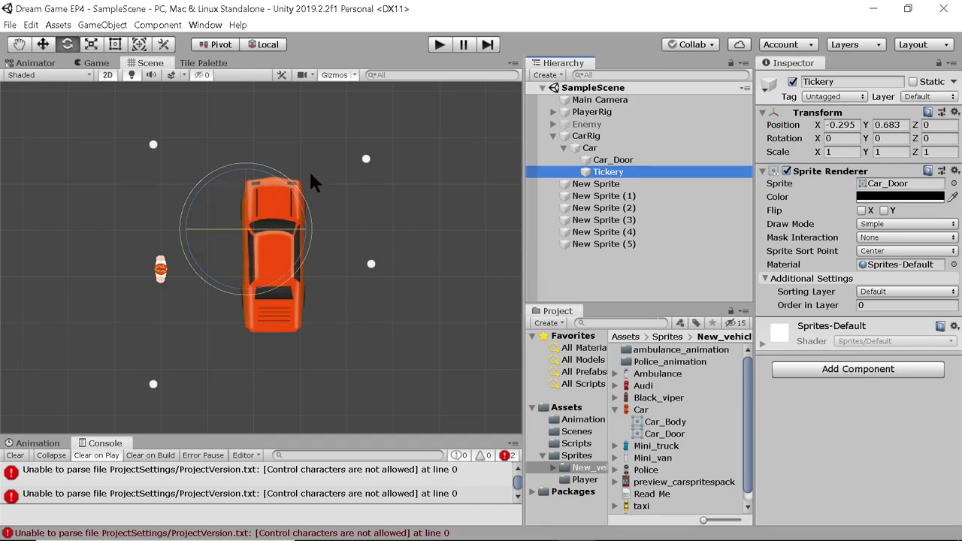
{"action": "left_click", "coordinate": [628, 156]}
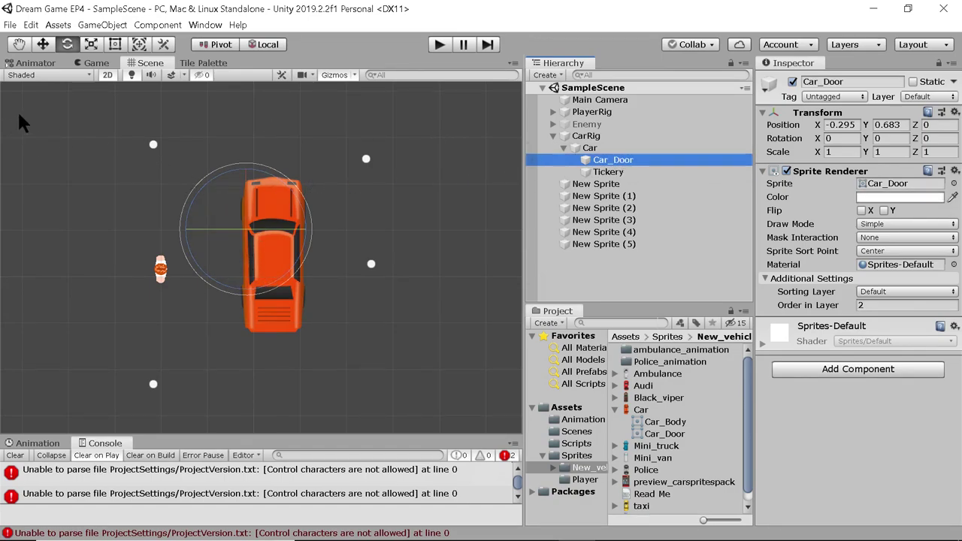
{"action": "left_click_drag", "start_coordinate": [186, 205], "coordinate": [223, 127]}
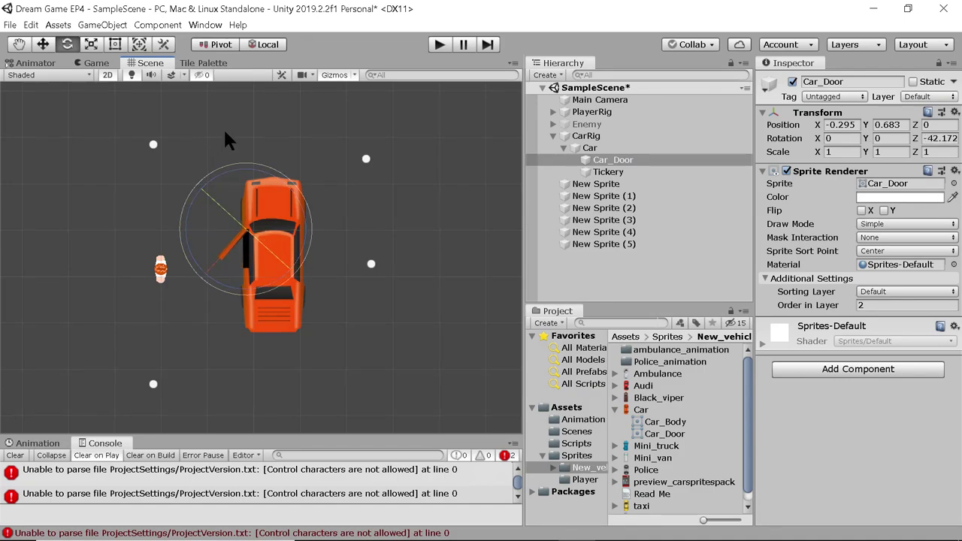
{"action": "key", "text": "ctrl+z"}
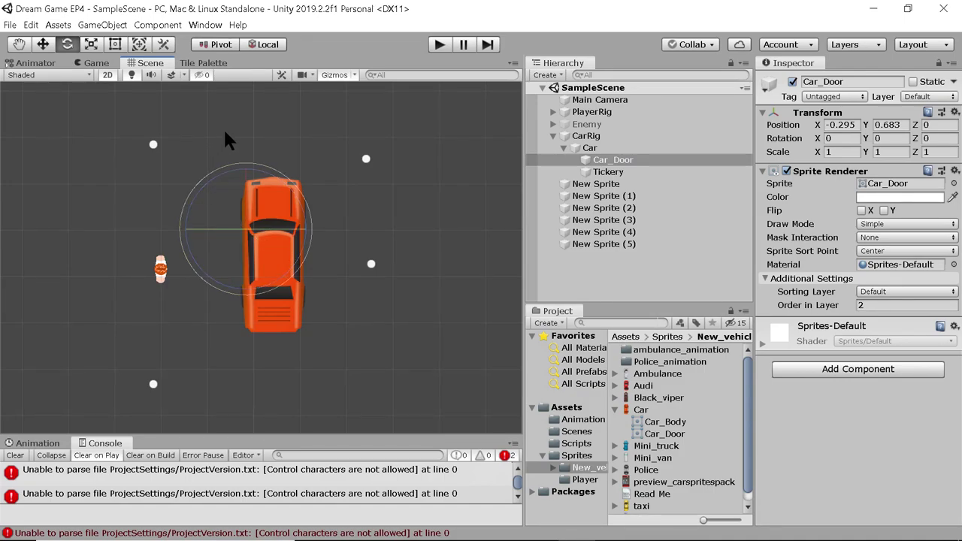
{"action": "scroll", "coordinate": [281, 266], "scroll_direction": "up", "scroll_amount": 4}
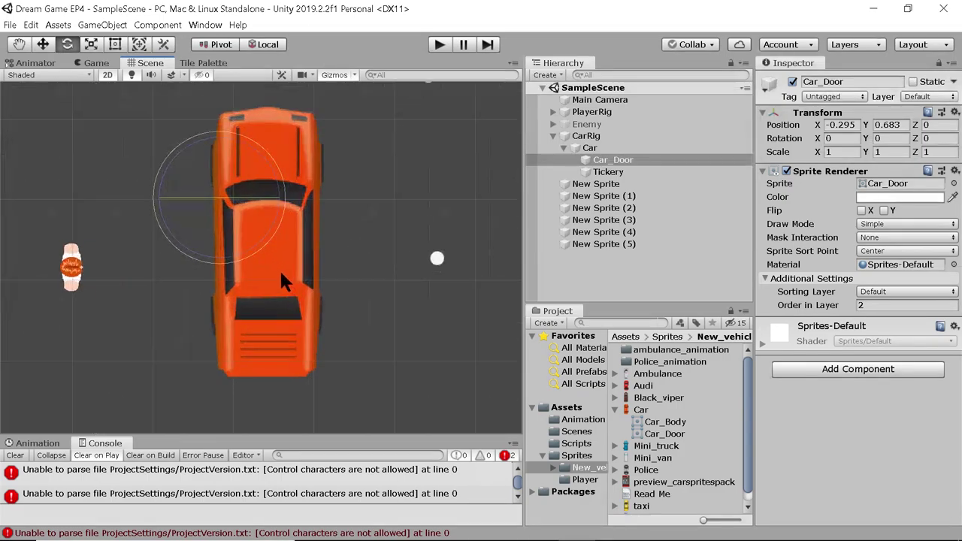
{"action": "scroll", "coordinate": [279, 269], "scroll_direction": "up", "scroll_amount": 4}
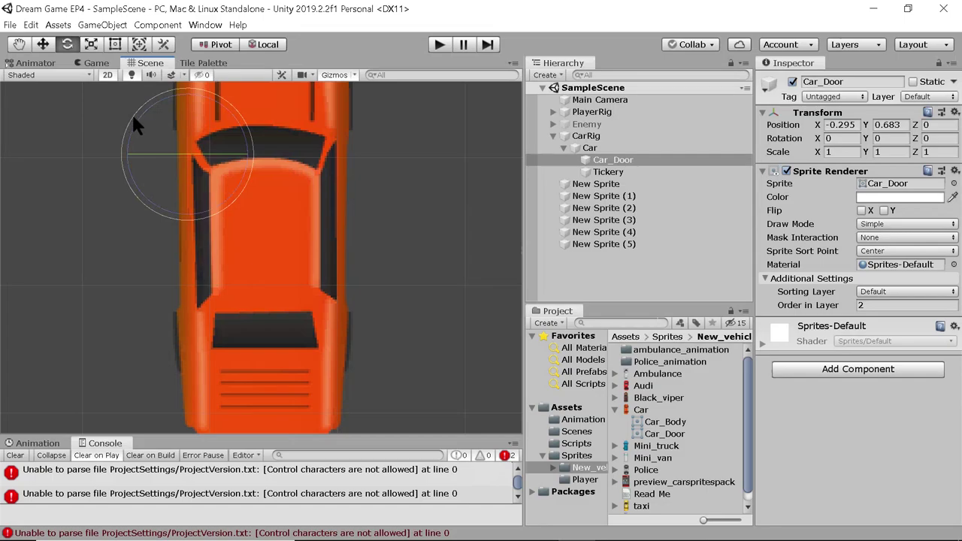
{"action": "left_click_drag", "start_coordinate": [136, 119], "coordinate": [198, 81]}
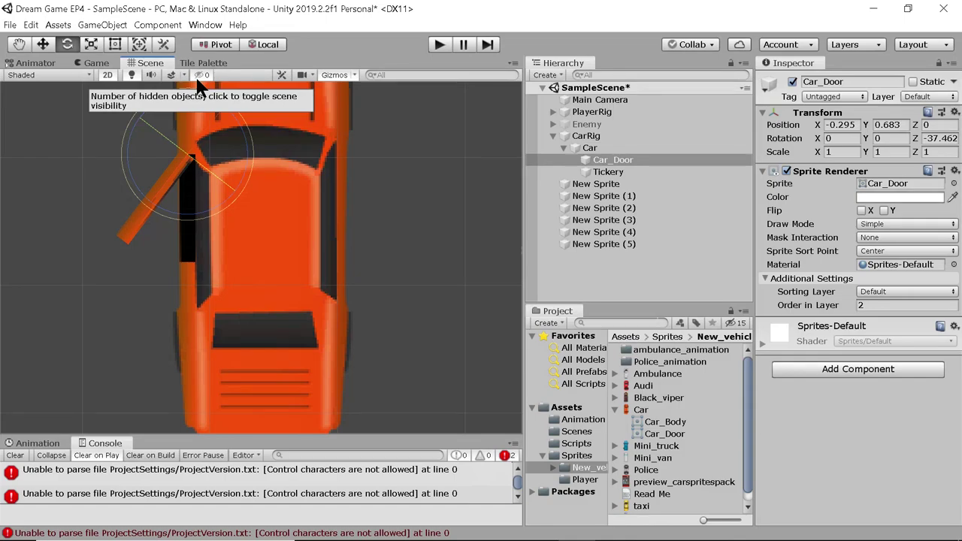
{"action": "key", "text": "ctrl+z"}
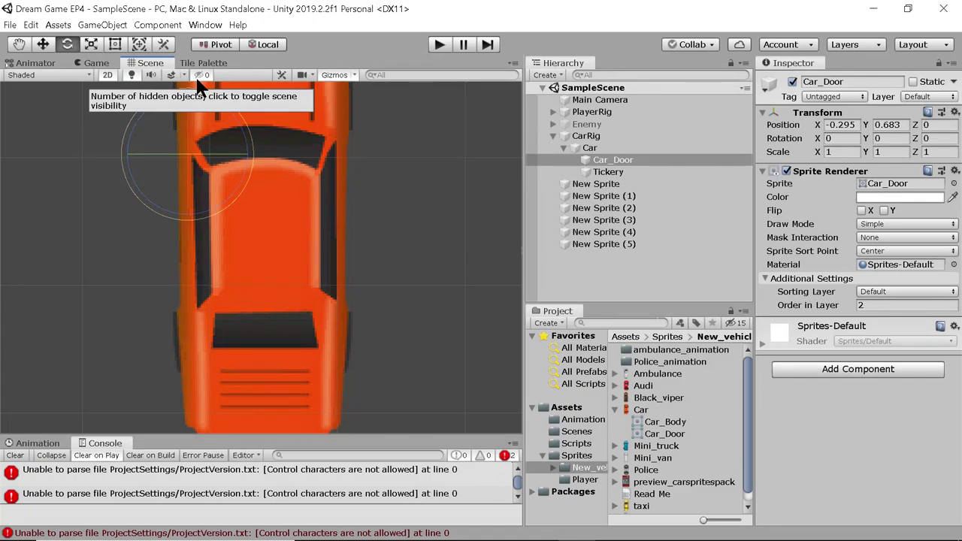
{"action": "scroll", "coordinate": [315, 303], "scroll_direction": "down", "scroll_amount": 2}
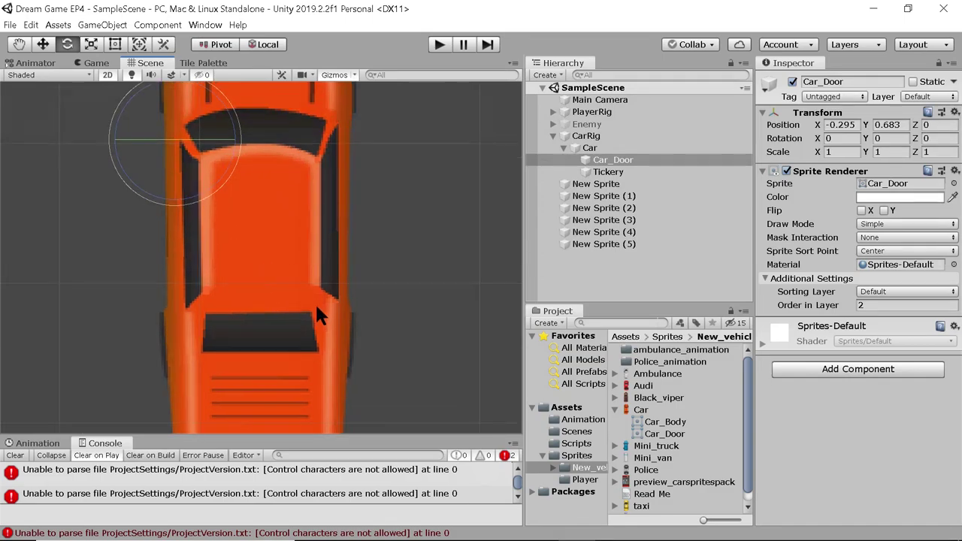
{"action": "middle_click_drag", "start_coordinate": [319, 268], "coordinate": [293, 267]}
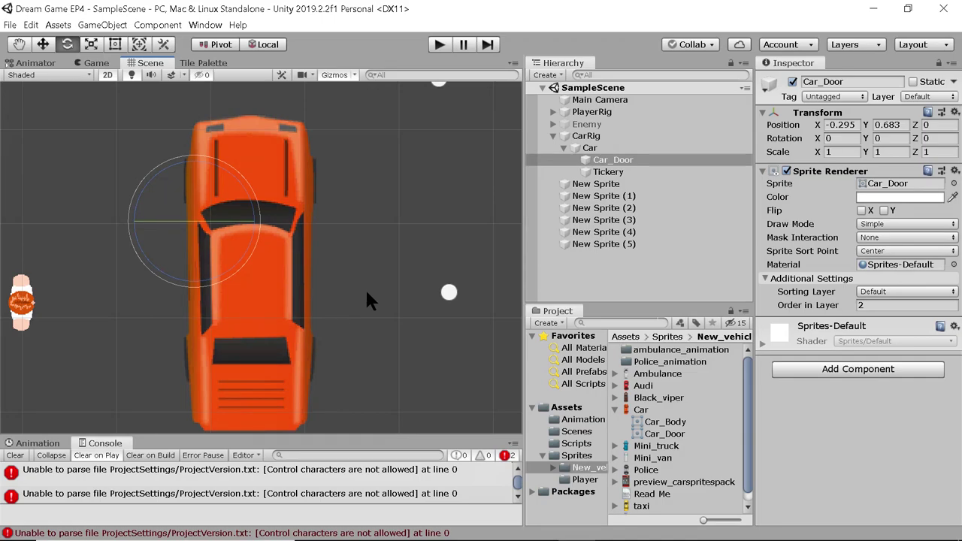
{"action": "left_click", "coordinate": [580, 144]}
{"action": "left_click", "coordinate": [577, 135]}
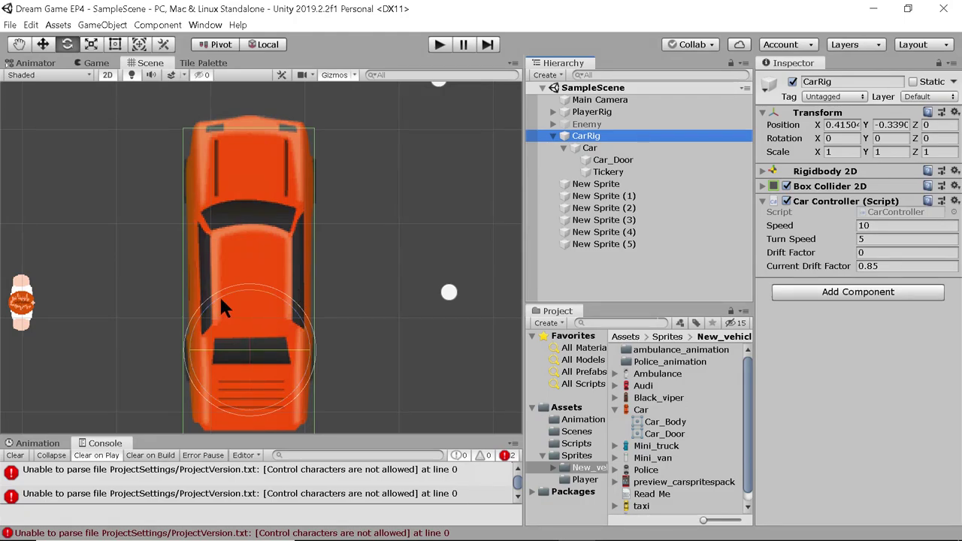
{"action": "middle_click_drag", "start_coordinate": [220, 295], "coordinate": [320, 280]}
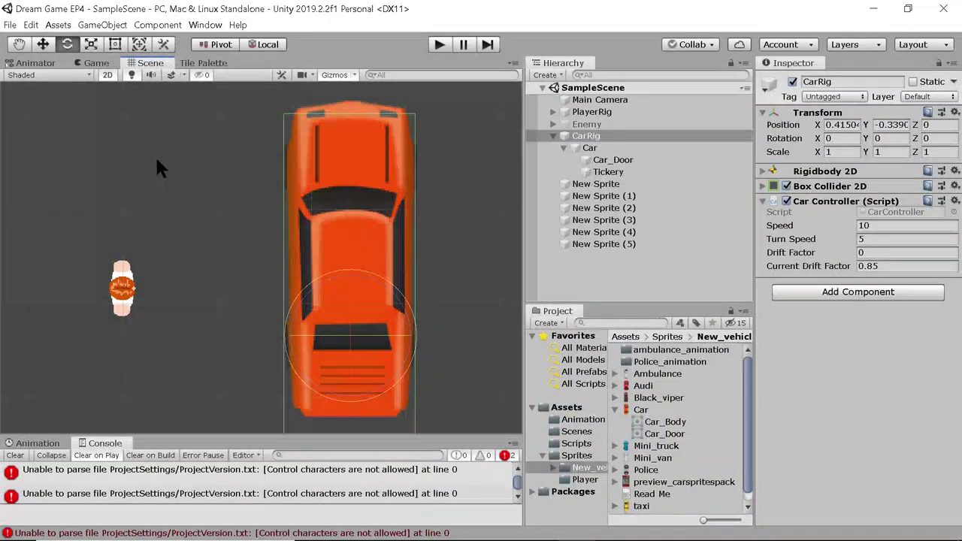
{"action": "left_click", "coordinate": [19, 44]}
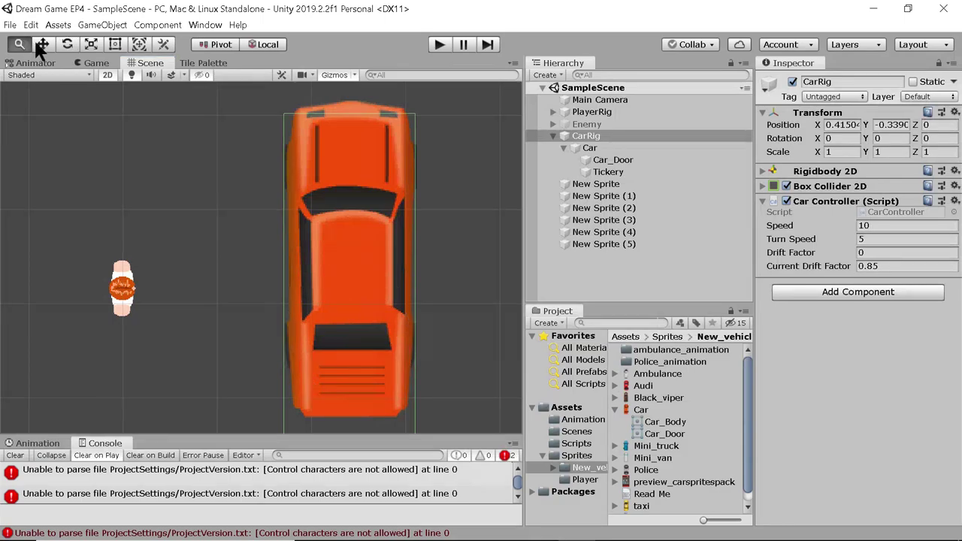
{"action": "left_click", "coordinate": [42, 44]}
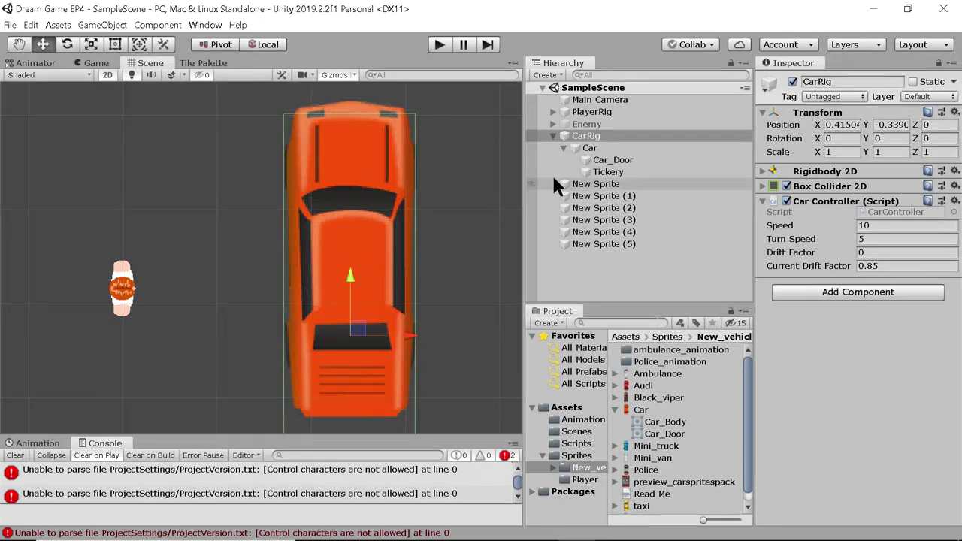
{"action": "left_click", "coordinate": [587, 148]}
{"action": "key", "text": "Up"}
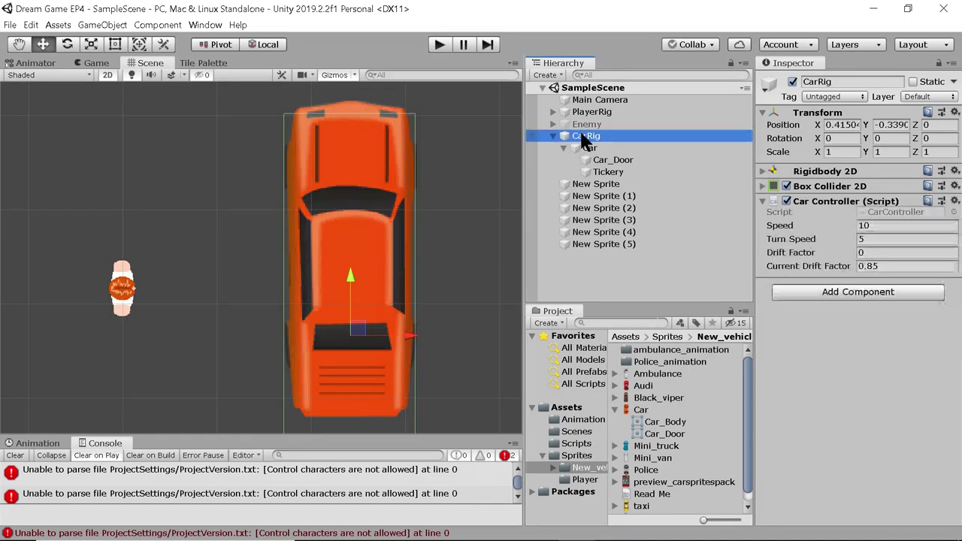
{"action": "key", "text": "Down"}
{"action": "left_click_drag", "start_coordinate": [584, 147], "coordinate": [562, 145]}
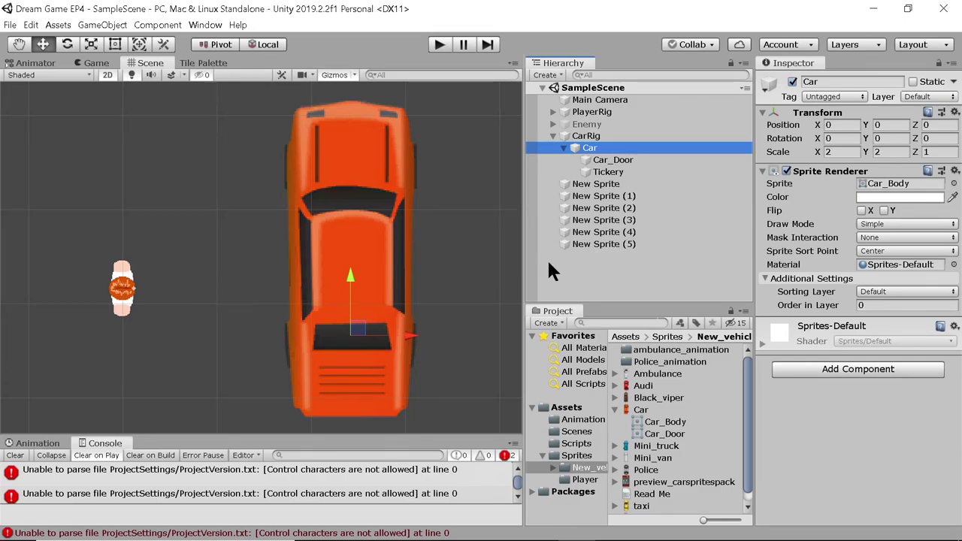
Rotate Car_Door open to about -49.8 degrees on Z around its left hinge
{"action": "left_click", "coordinate": [610, 160]}
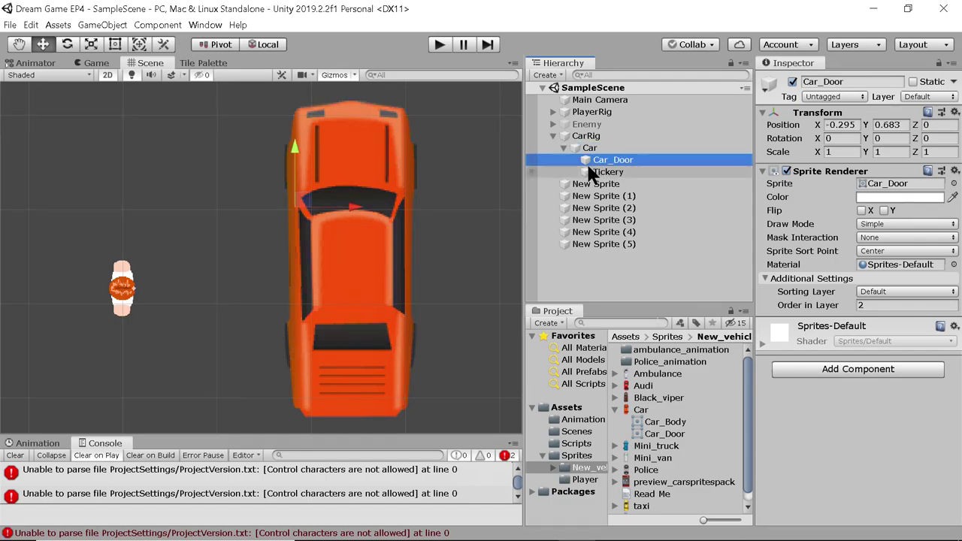
{"action": "left_click", "coordinate": [67, 43]}
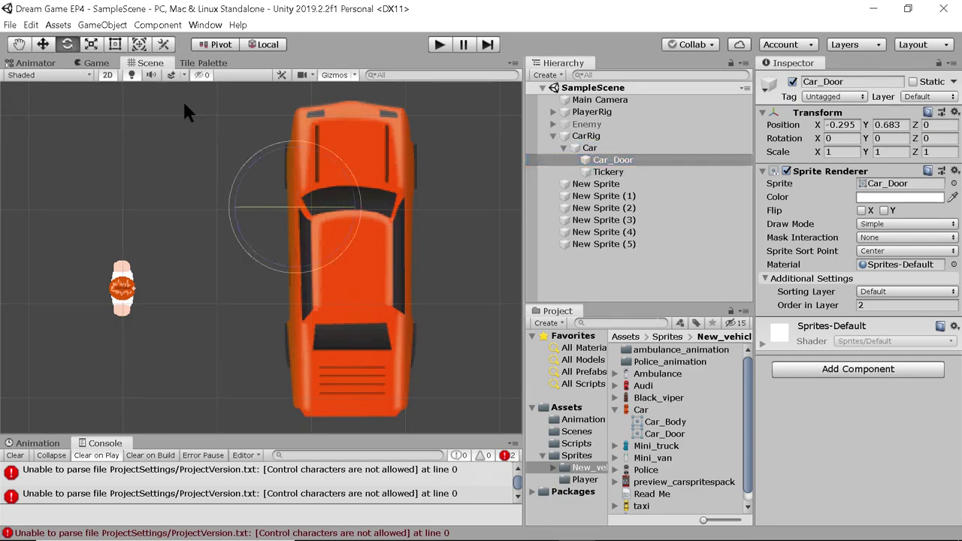
{"action": "left_click_drag", "start_coordinate": [244, 169], "coordinate": [325, 107]}
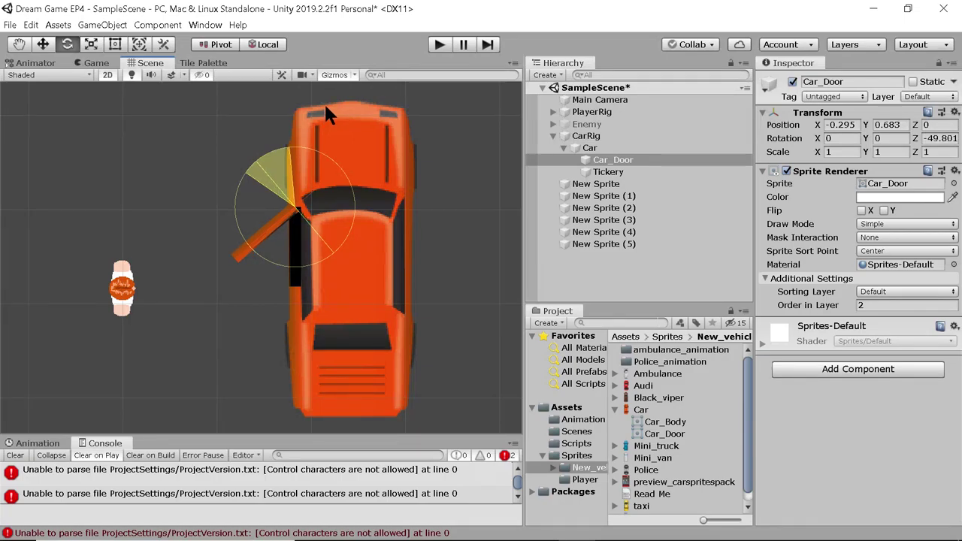
{"action": "left_click_drag", "start_coordinate": [325, 106], "coordinate": [325, 107]}
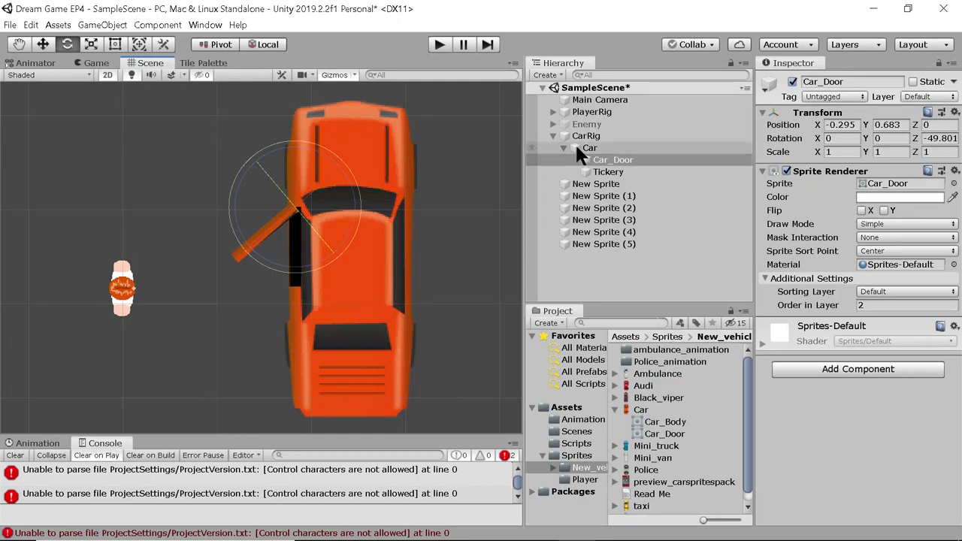
Move PlayerRig along X from -2 to about -0.92, beside the open car door
{"action": "left_click", "coordinate": [591, 112]}
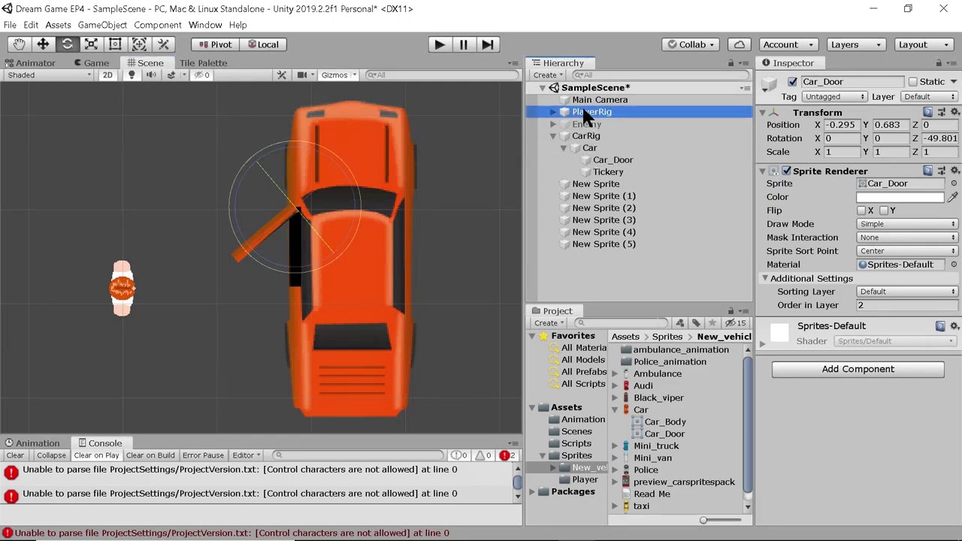
{"action": "left_click", "coordinate": [42, 43]}
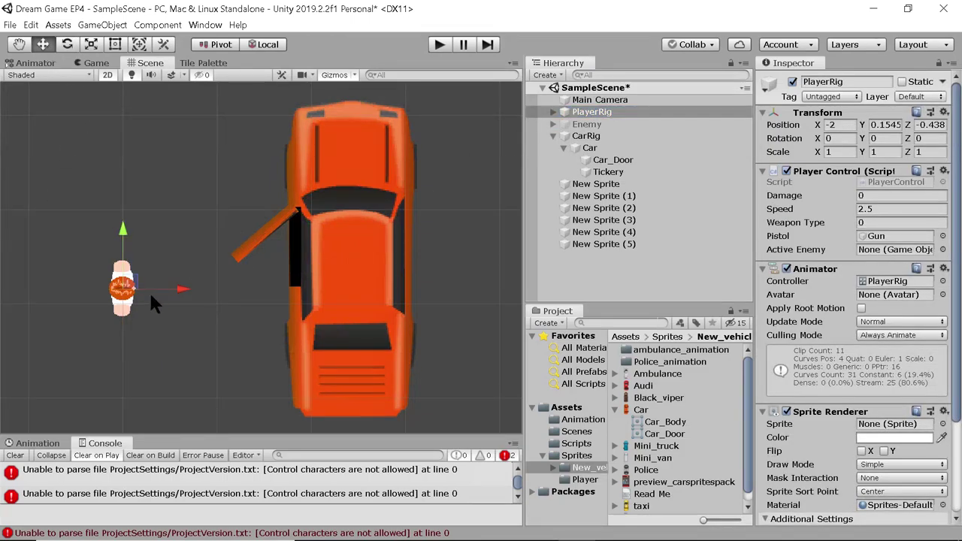
{"action": "left_click_drag", "start_coordinate": [187, 290], "coordinate": [299, 261]}
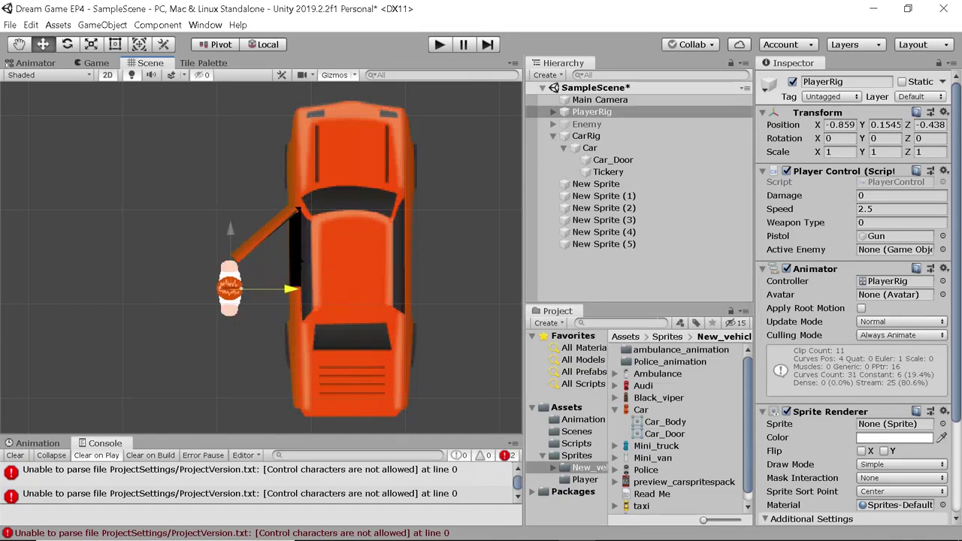
{"action": "mouse_move", "coordinate": [299, 262]}
{"action": "left_mouse_down"}
{"action": "mouse_move", "coordinate": [285, 259]}
{"action": "mouse_move", "coordinate": [330, 244]}
{"action": "mouse_move", "coordinate": [289, 265]}
{"action": "left_mouse_up"}
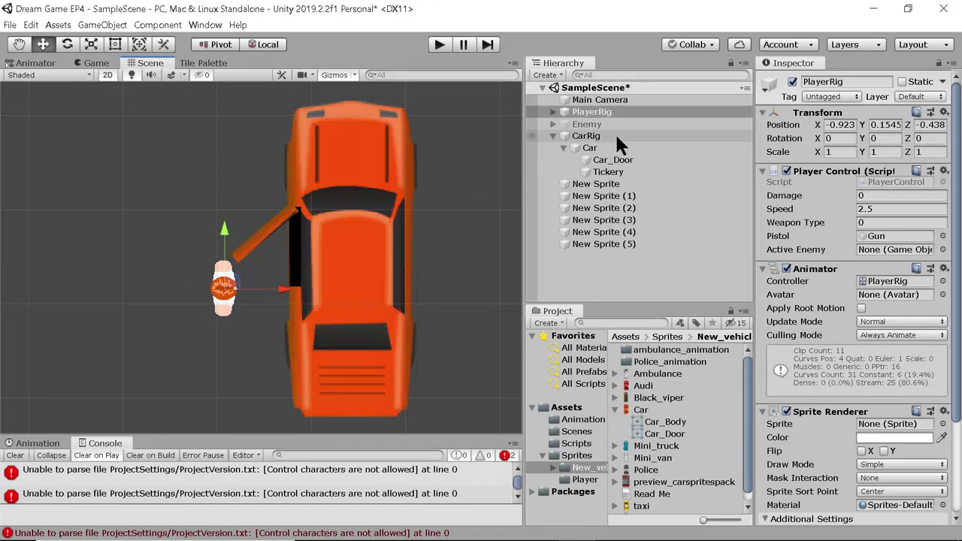
{"action": "left_click", "coordinate": [613, 161]}
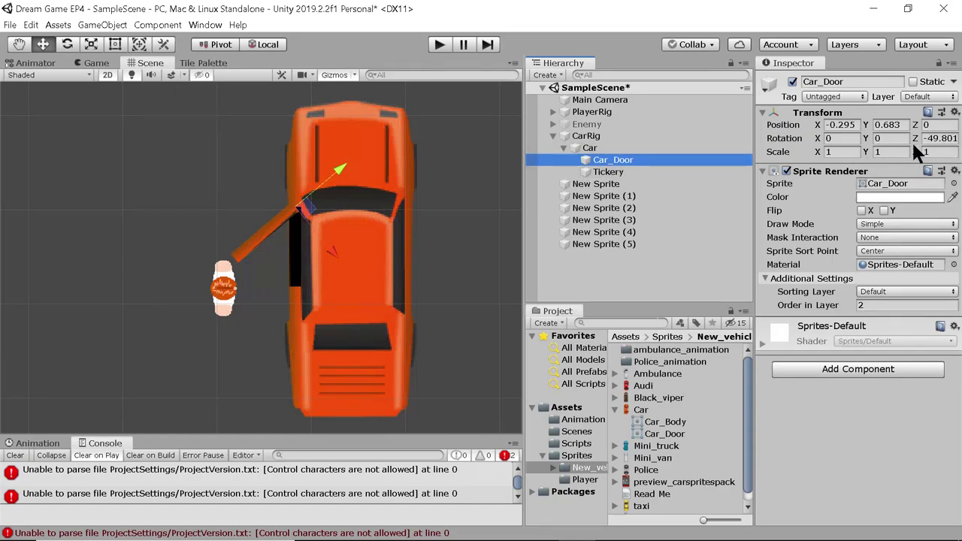
Set Car_Door's Rotation Z to 0 in the Inspector, then select Car and PlayerRig
{"action": "left_click", "coordinate": [935, 138]}
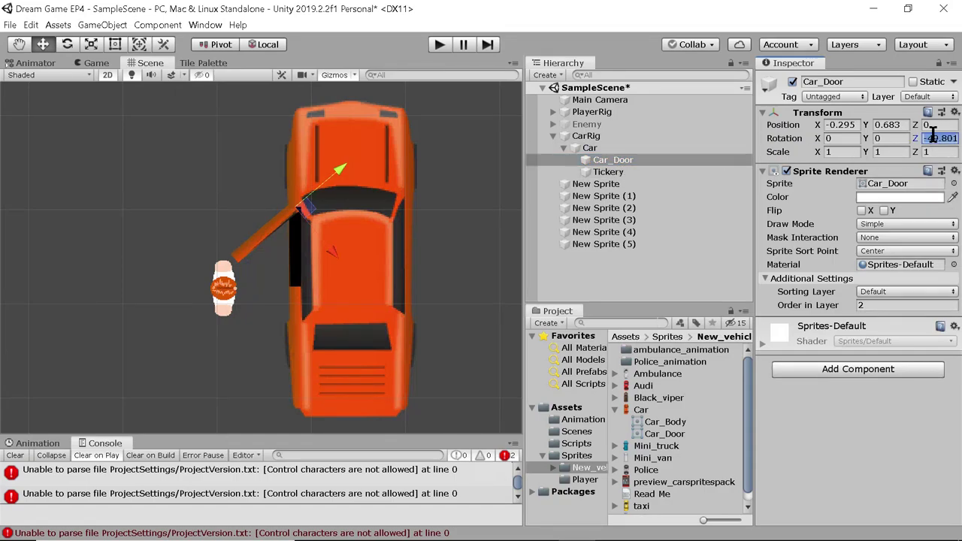
{"action": "type", "text": "0"}
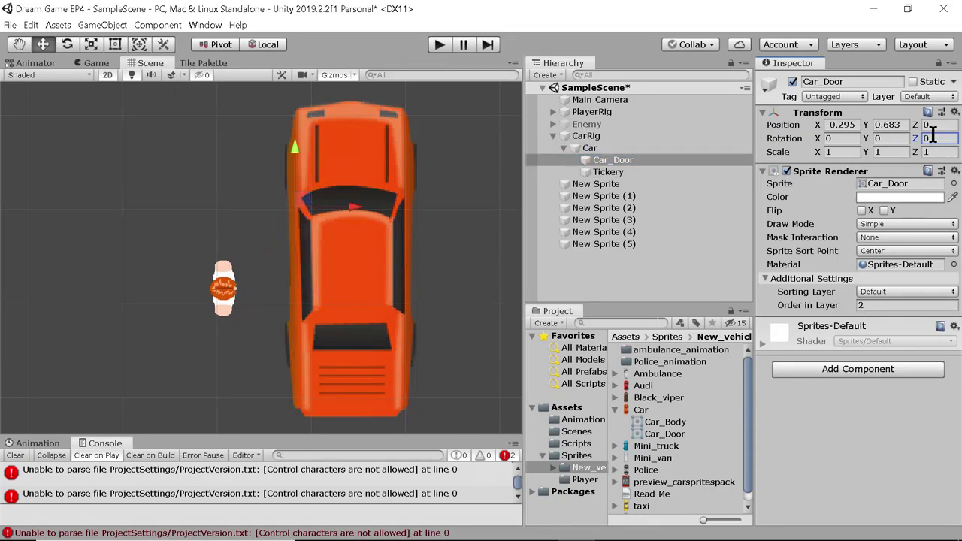
{"action": "left_click", "coordinate": [592, 147]}
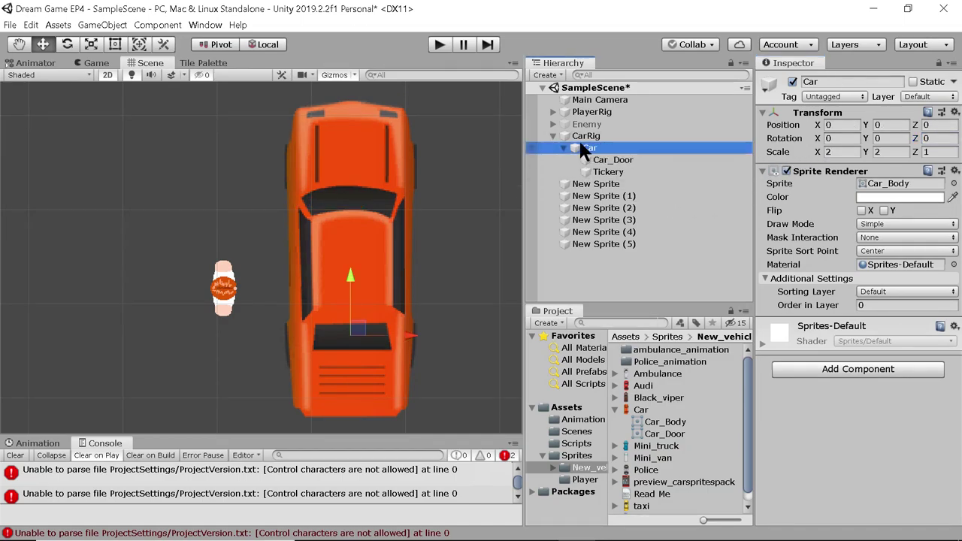
{"action": "left_click", "coordinate": [591, 109]}
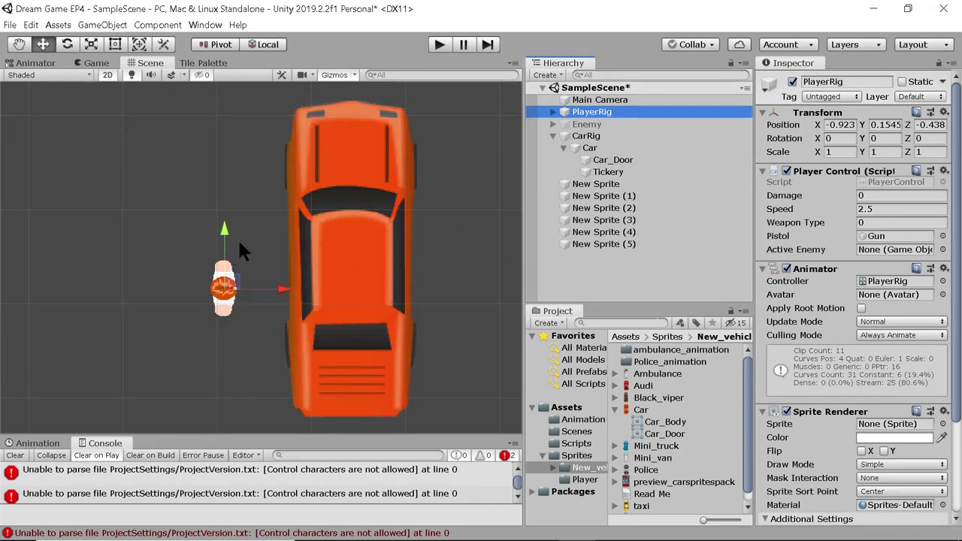
Drag PlayerRig along X to -0.659, pressed against the shut car's left side
{"action": "left_click_drag", "start_coordinate": [285, 289], "coordinate": [260, 294]}
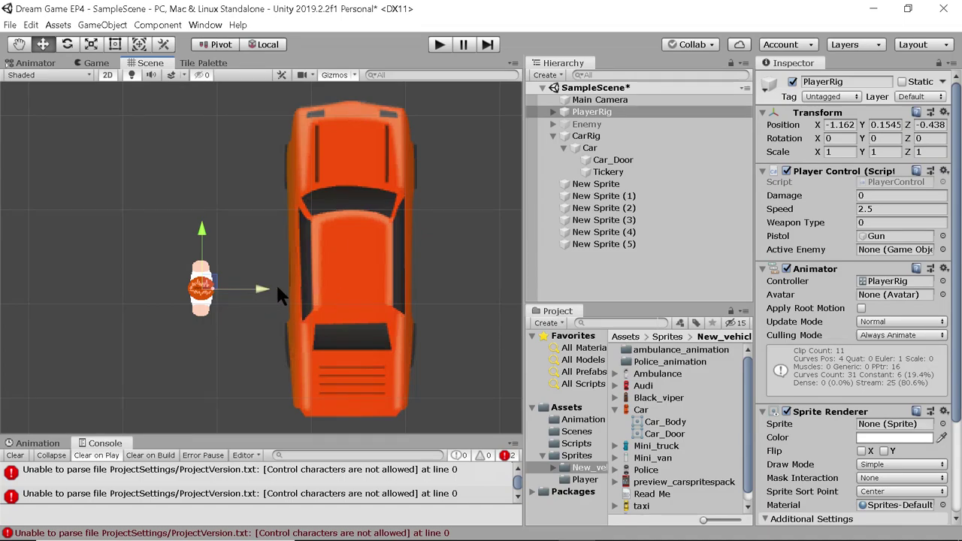
{"action": "left_click_drag", "start_coordinate": [262, 289], "coordinate": [307, 288]}
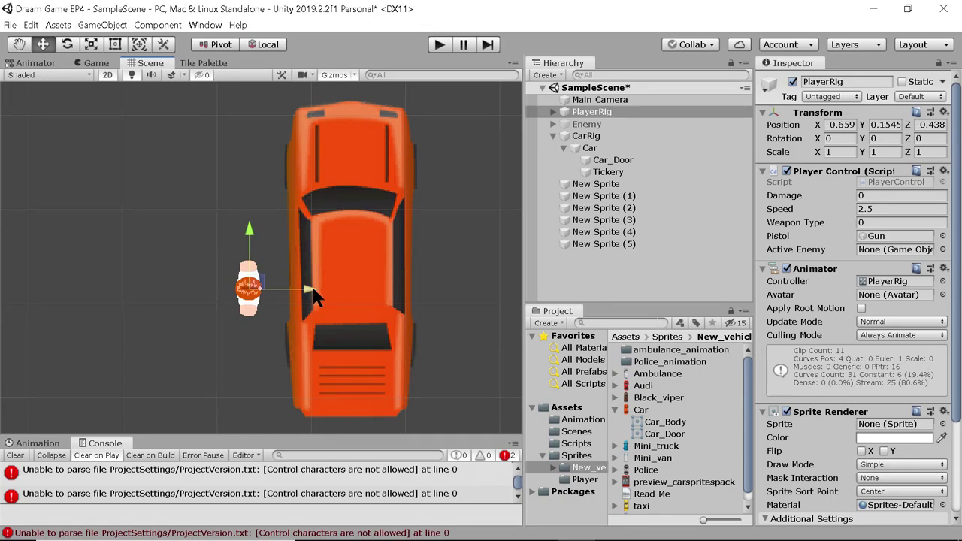
Create an empty child object under PlayerRig and rename it ExitPoint
{"action": "right_click", "coordinate": [575, 109]}
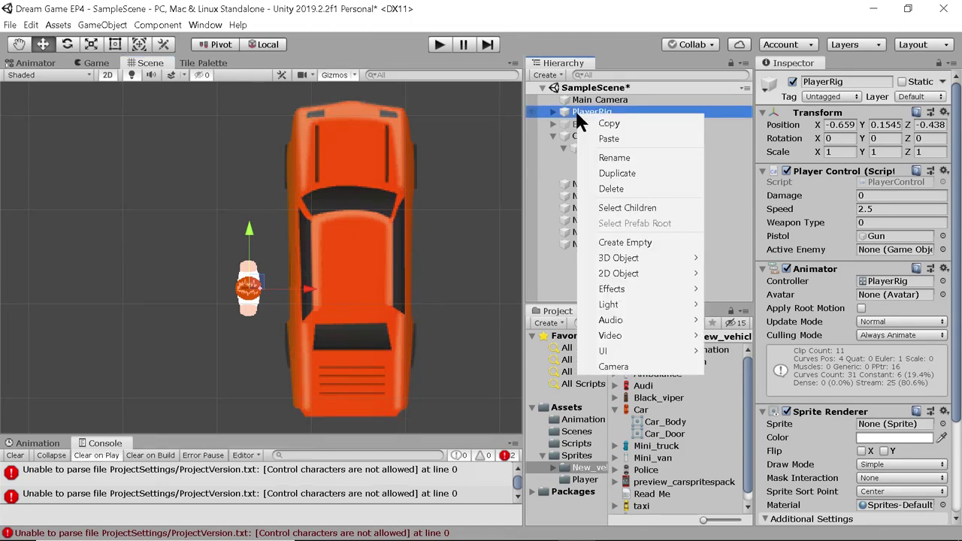
{"action": "left_click", "coordinate": [609, 242]}
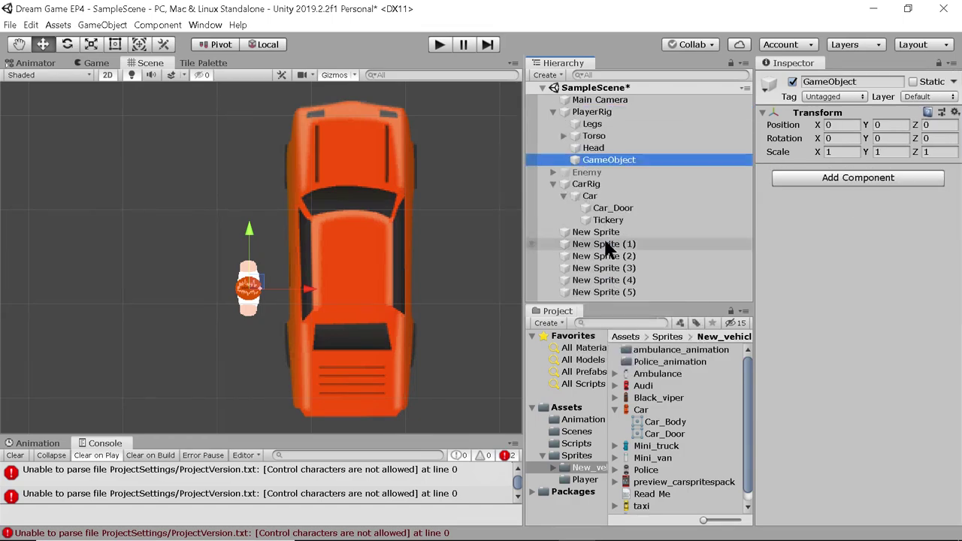
{"action": "left_click", "coordinate": [590, 161]}
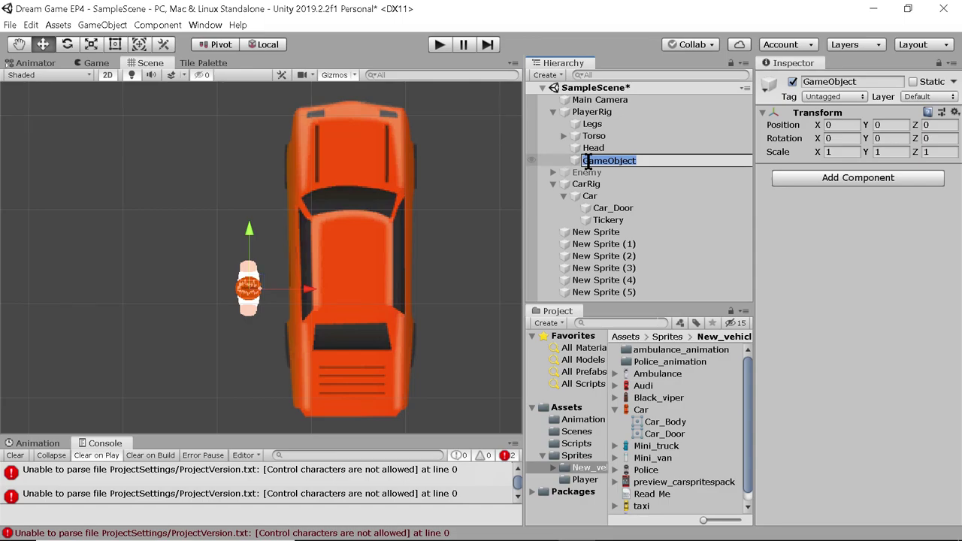
{"action": "type", "text": "E"}
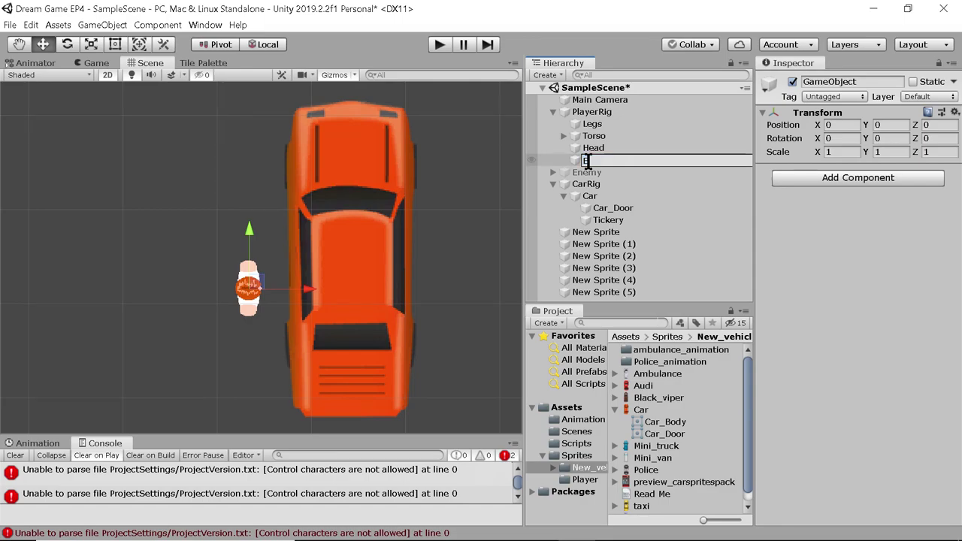
{"action": "type", "text": "xitPoint"}
{"action": "key", "text": "Return"}
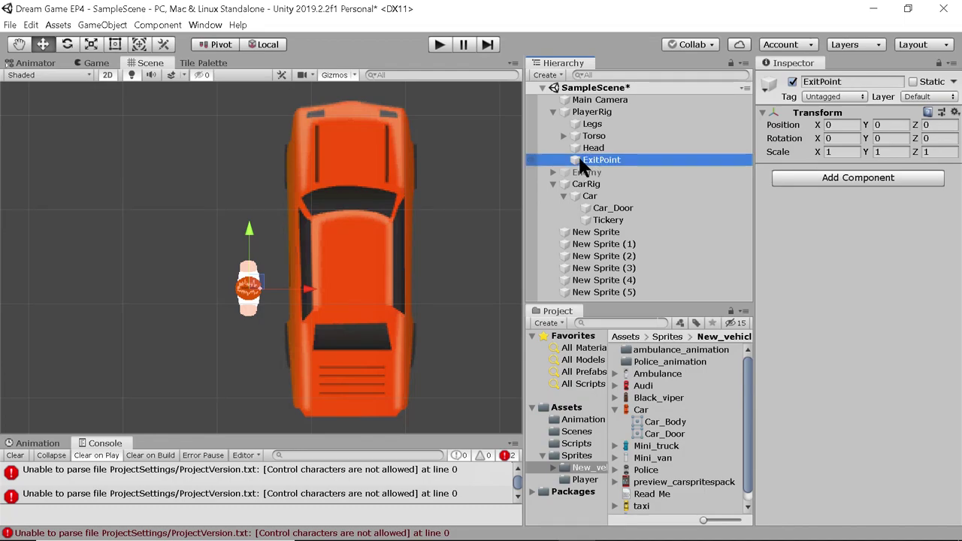
{"action": "left_click_drag", "start_coordinate": [587, 157], "coordinate": [599, 199]}
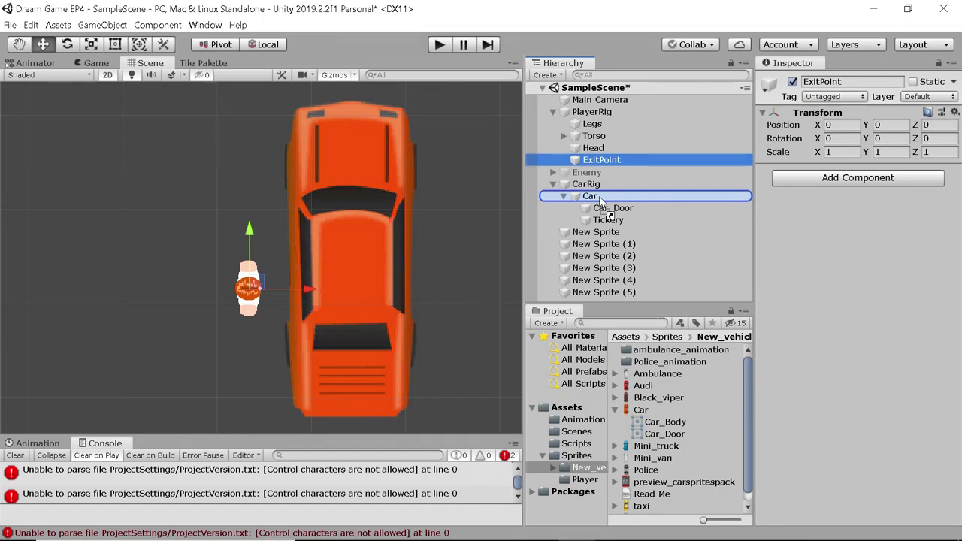
Reparent ExitPoint onto CarRig, placing it at X -1.074, Y 0.4936 beside the player
{"action": "left_click_drag", "start_coordinate": [599, 199], "coordinate": [600, 199]}
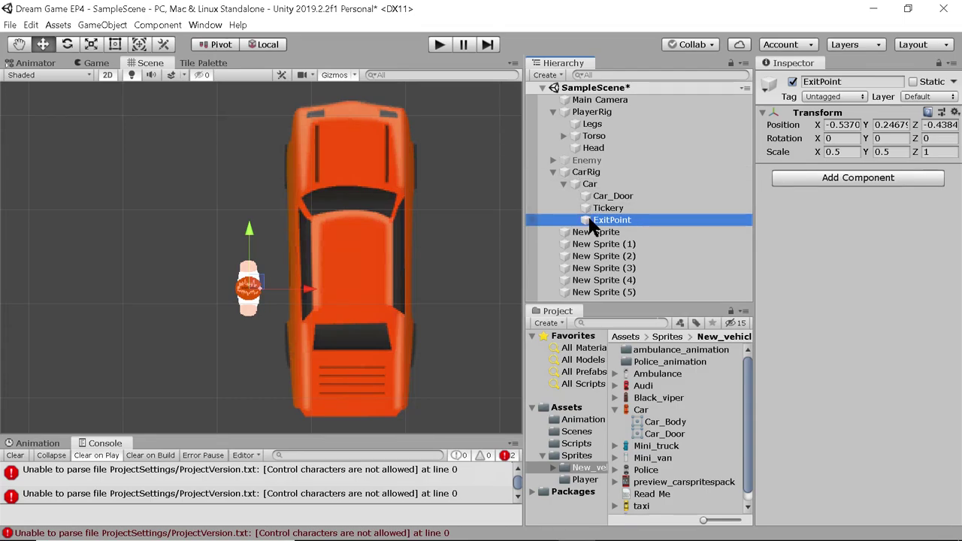
{"action": "left_click_drag", "start_coordinate": [592, 223], "coordinate": [590, 172]}
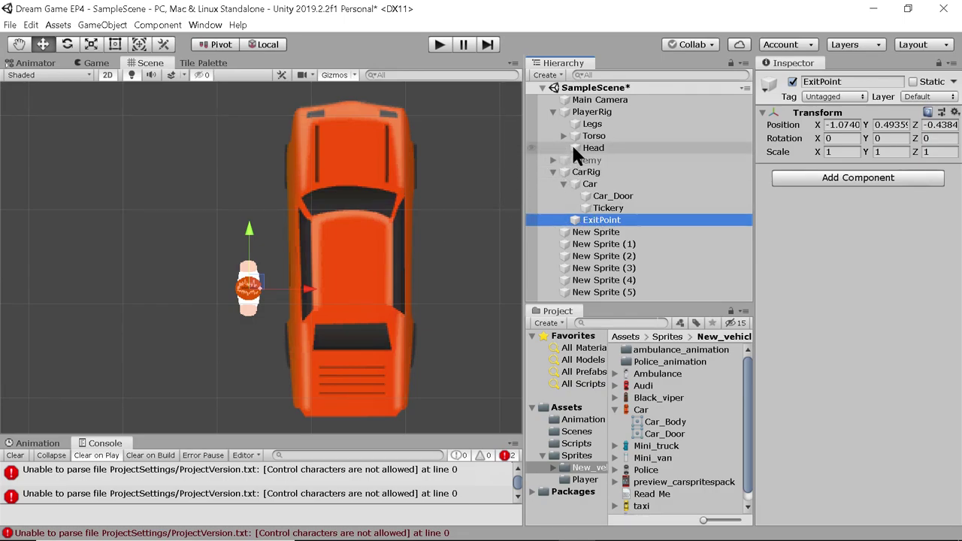
{"action": "left_click", "coordinate": [586, 112]}
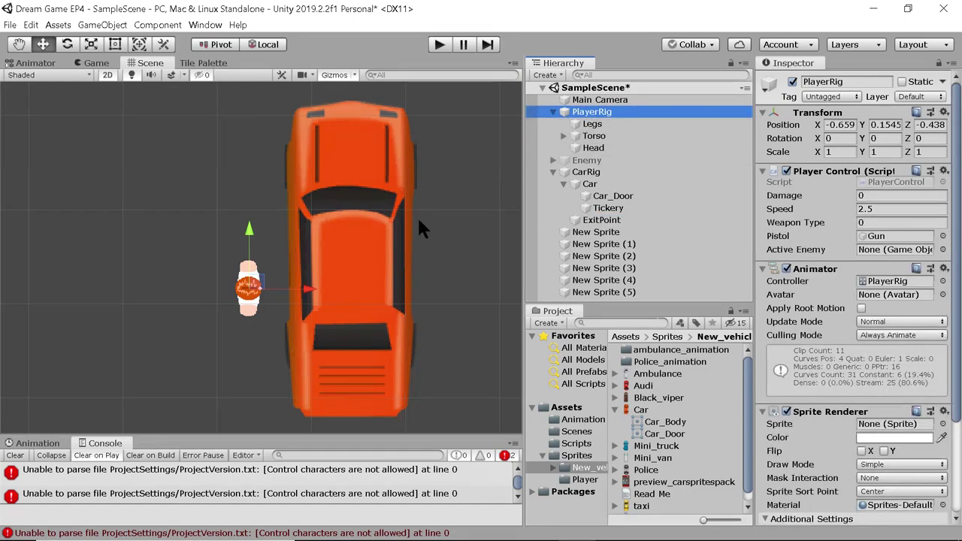
In the Animation window, create and save a new PlayerRig clip named EnterCar
{"action": "left_click", "coordinate": [37, 444]}
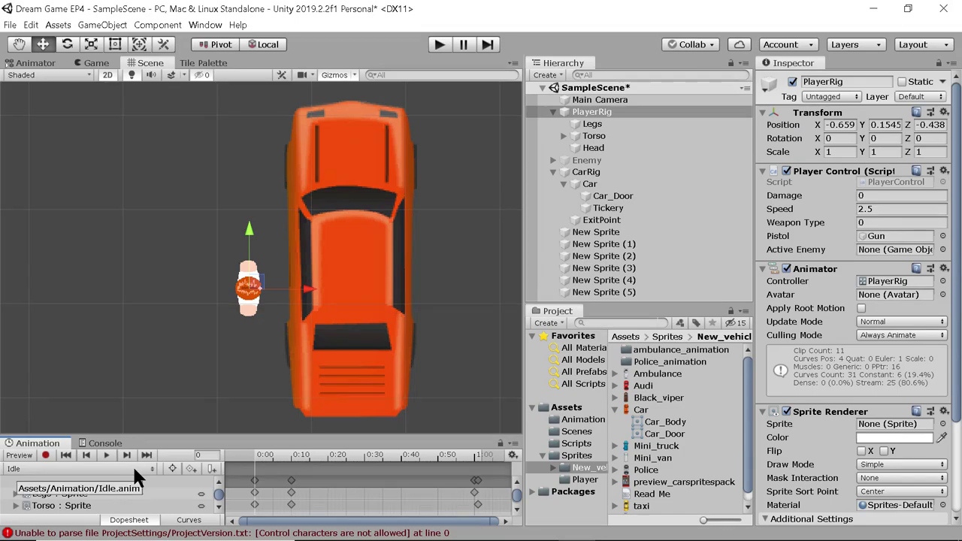
{"action": "left_click", "coordinate": [62, 468]}
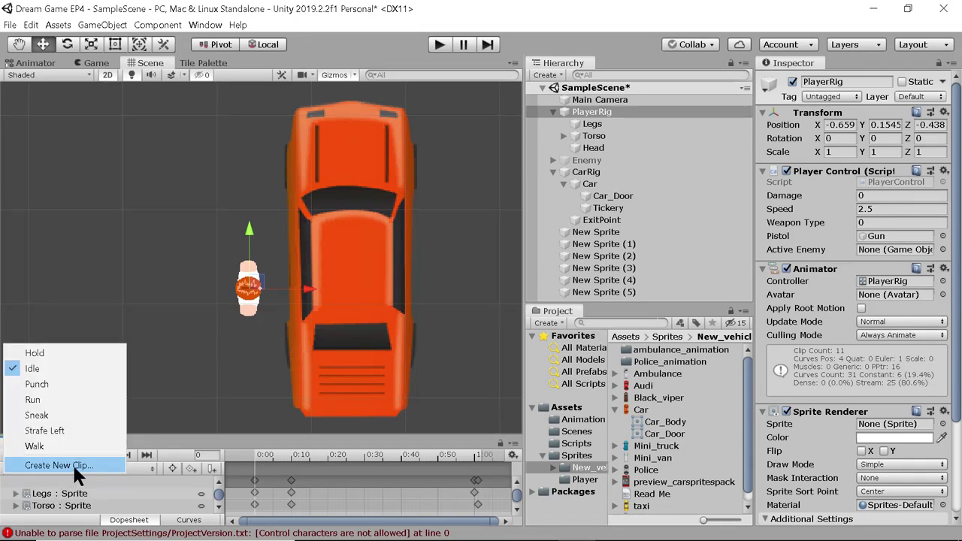
{"action": "left_click", "coordinate": [72, 464]}
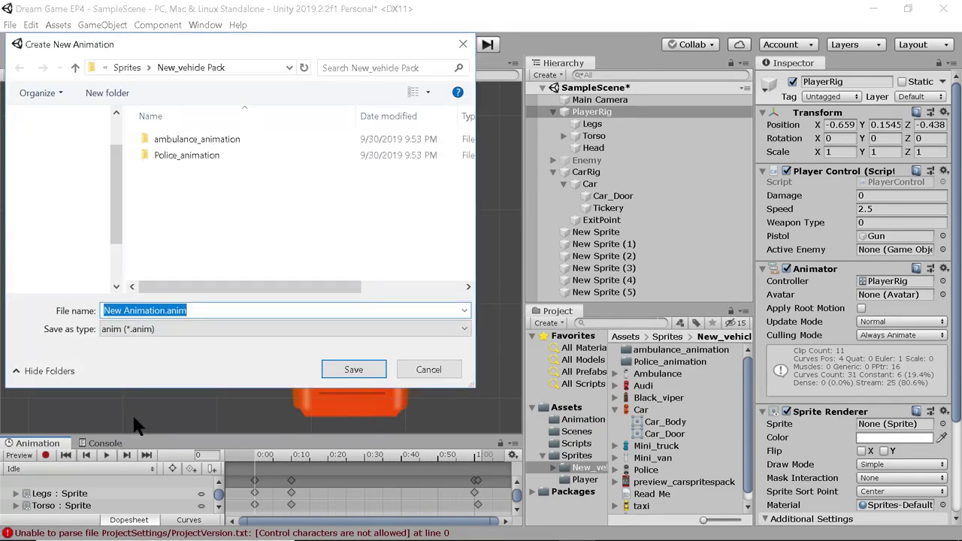
{"action": "type", "text": "En"}
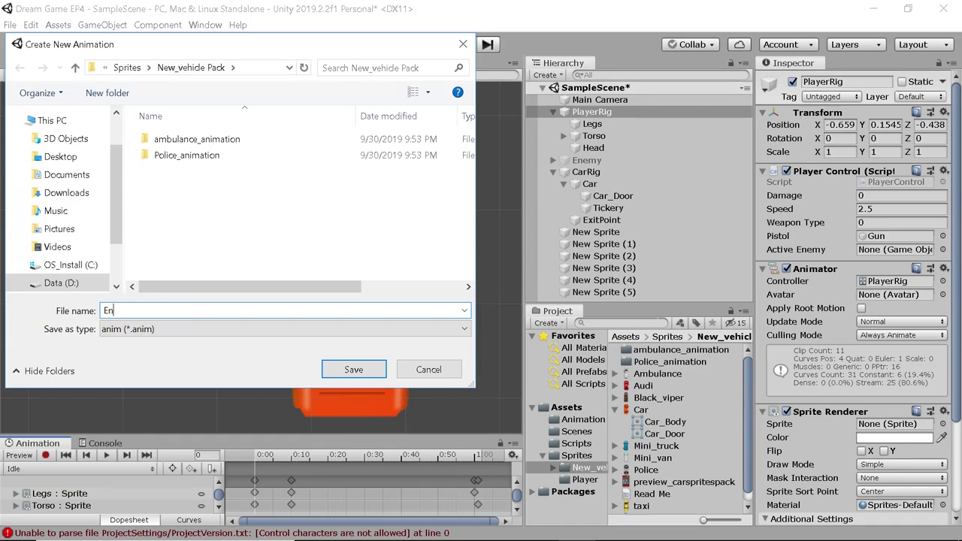
{"action": "type", "text": "terCar"}
{"action": "key", "text": "Return"}
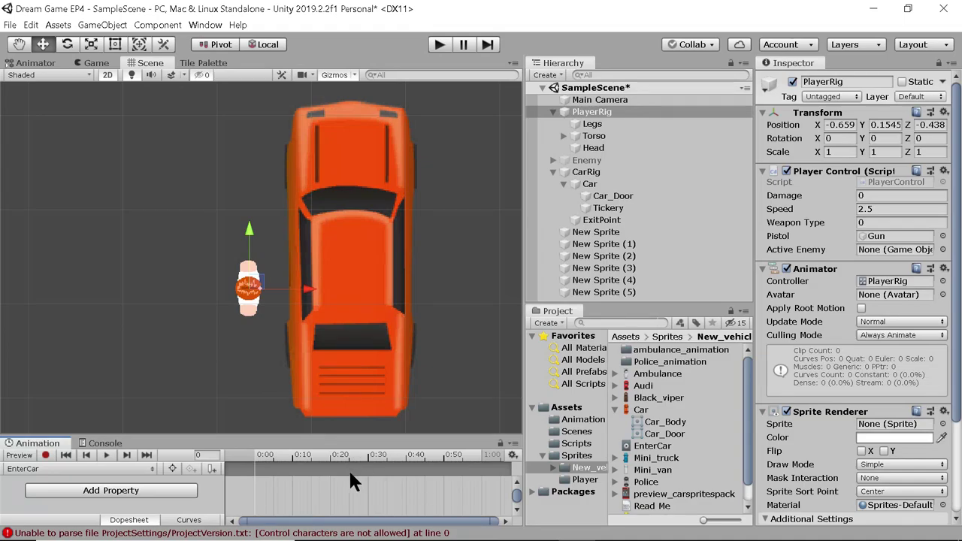
Zoom out the Animation timeline and move the playhead to the 2:00 mark
{"action": "scroll", "coordinate": [411, 480], "scroll_direction": "down", "scroll_amount": 4}
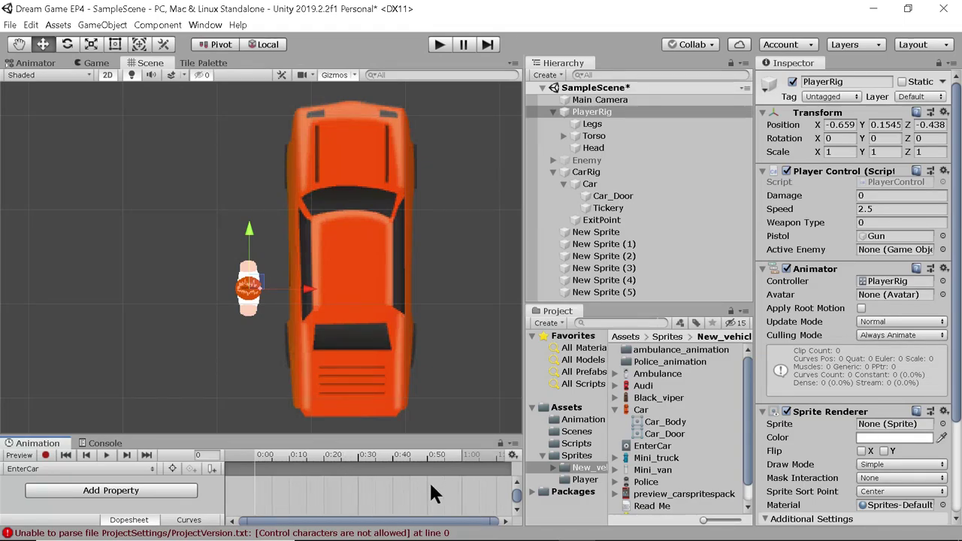
{"action": "scroll", "coordinate": [421, 484], "scroll_direction": "down", "scroll_amount": 5}
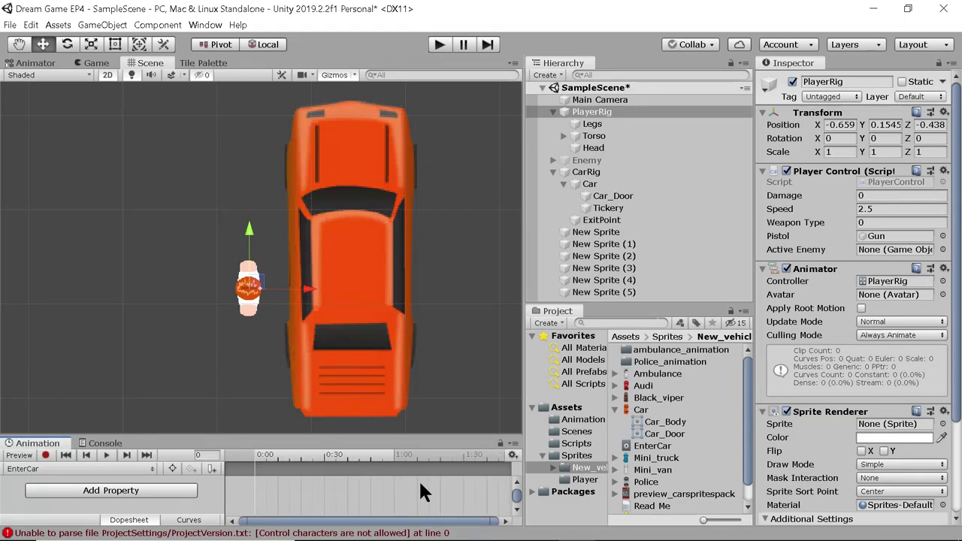
{"action": "scroll", "coordinate": [420, 483], "scroll_direction": "down", "scroll_amount": 3}
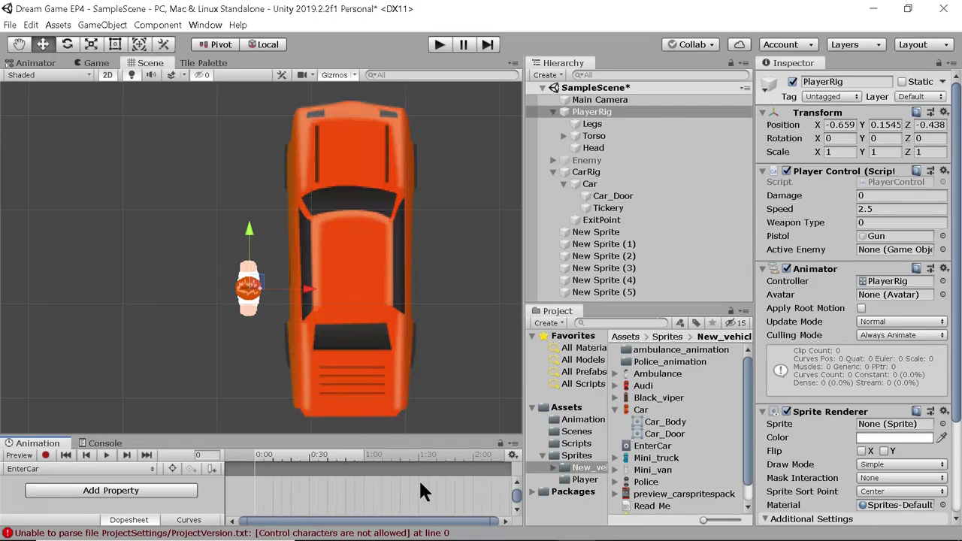
{"action": "left_click", "coordinate": [453, 455]}
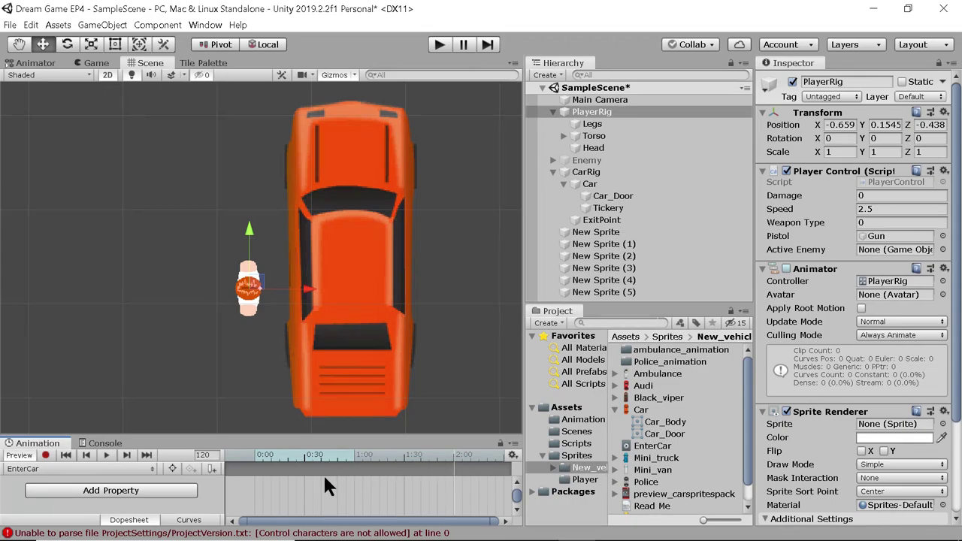
{"action": "scroll", "coordinate": [308, 492], "scroll_direction": "down", "scroll_amount": 2}
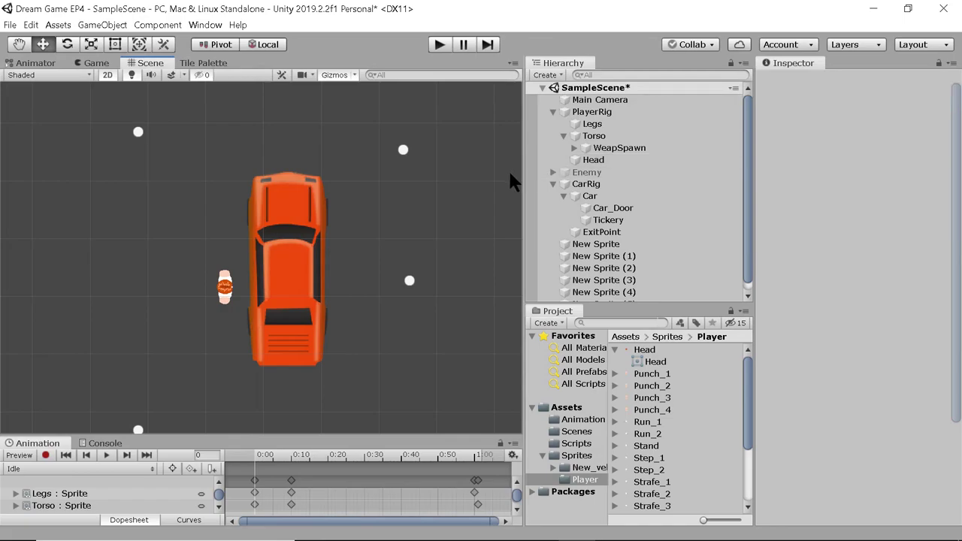
Create an empty child GameObject under the PlayerRig object
{"action": "left_click", "coordinate": [576, 114]}
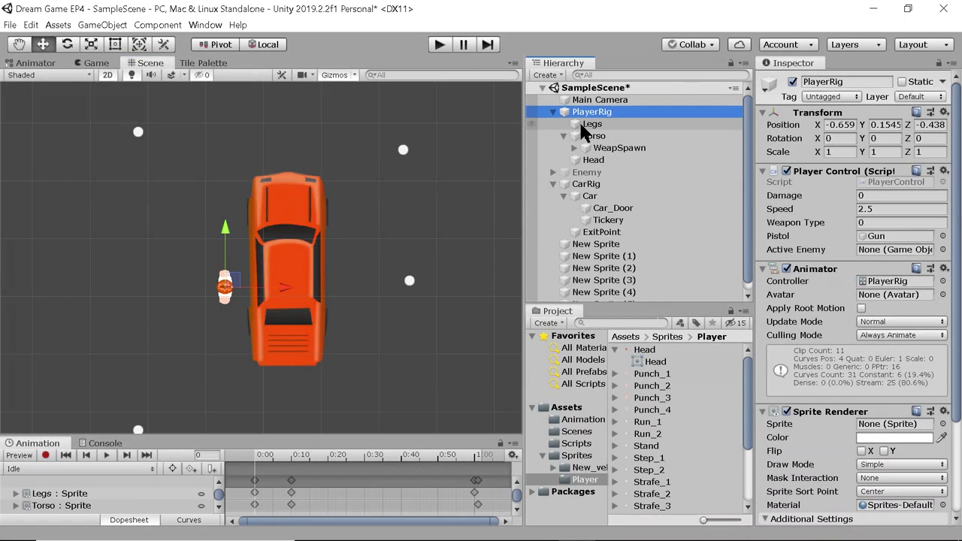
{"action": "left_click", "coordinate": [577, 124]}
{"action": "left_click", "coordinate": [589, 112]}
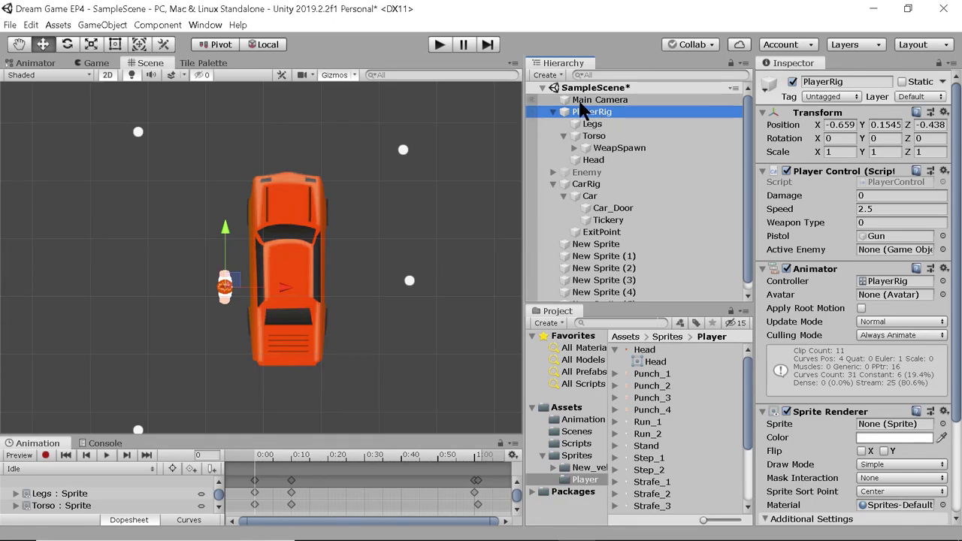
{"action": "right_click", "coordinate": [569, 120]}
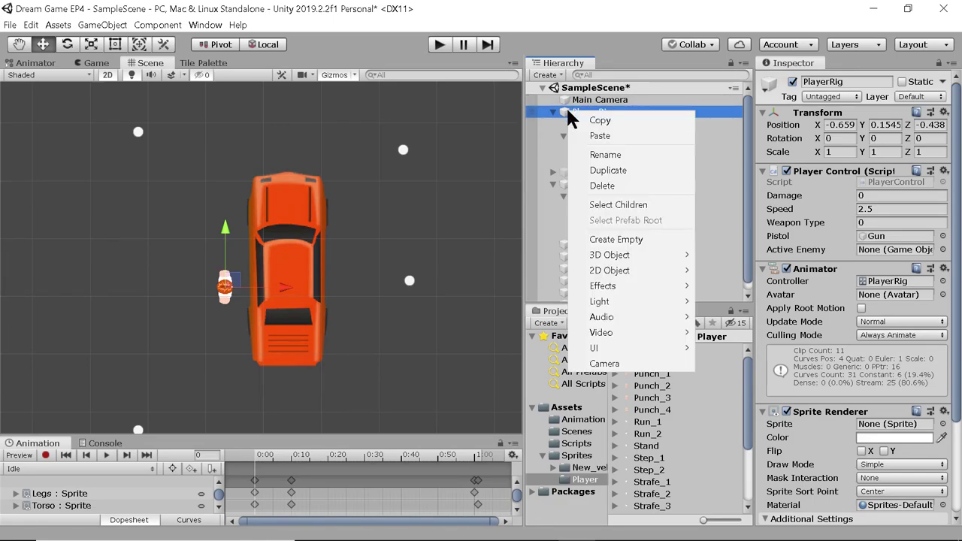
{"action": "left_click", "coordinate": [581, 235]}
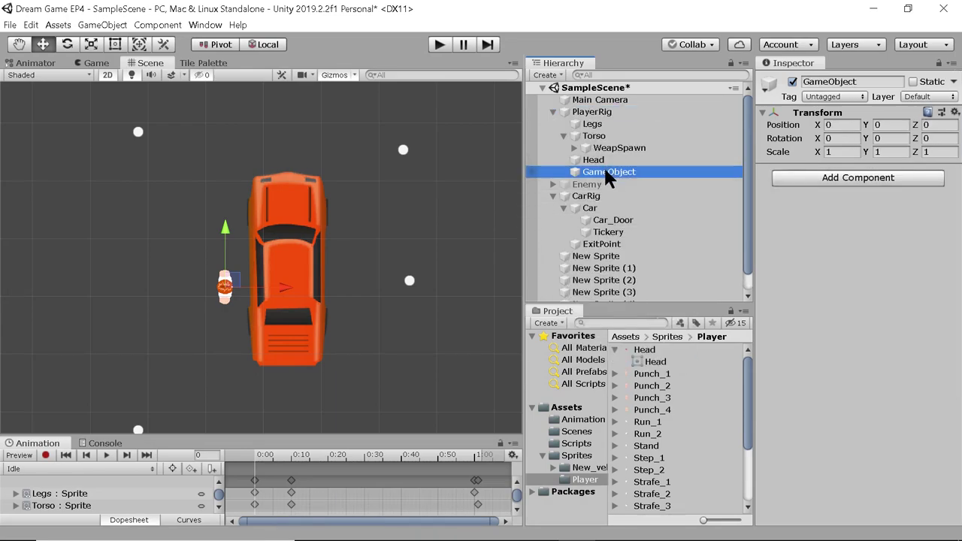
Rename the original PlayerRig object to PlayerSprites
{"action": "left_click", "coordinate": [597, 112]}
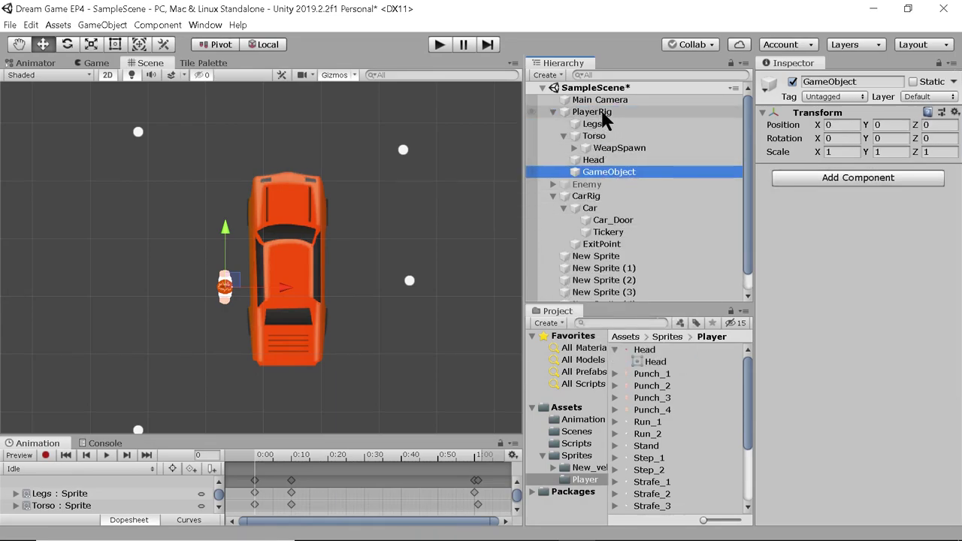
{"action": "left_click", "coordinate": [611, 112]}
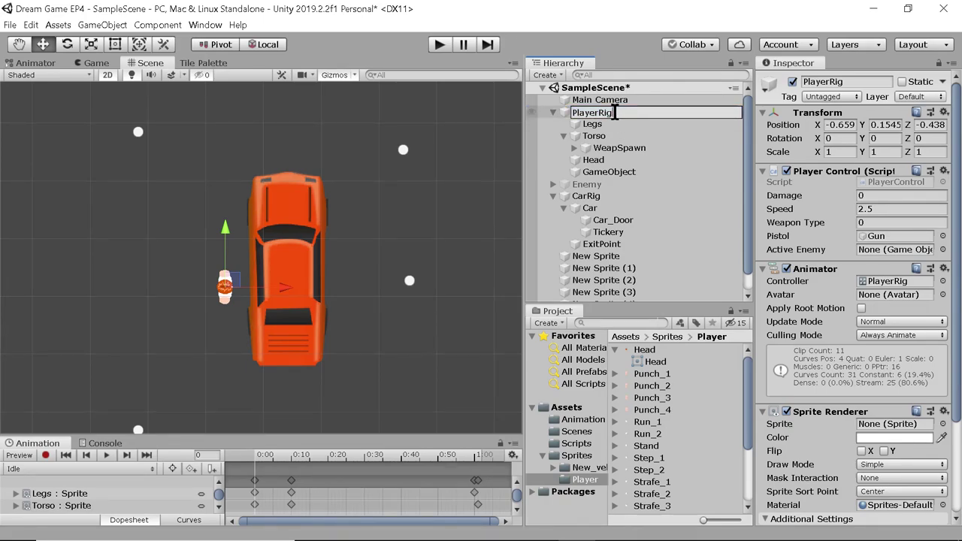
{"action": "key", "text": "BackSpace"}
{"action": "key", "text": "BackSpace"}
{"action": "key", "text": "BackSpace"}
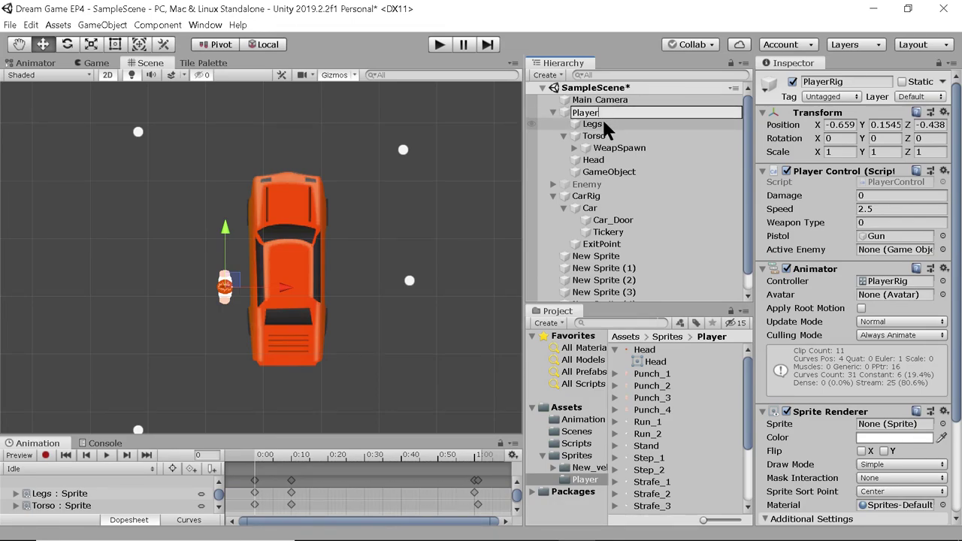
{"action": "type", "text": "Sprites"}
{"action": "left_click", "coordinate": [603, 123]}
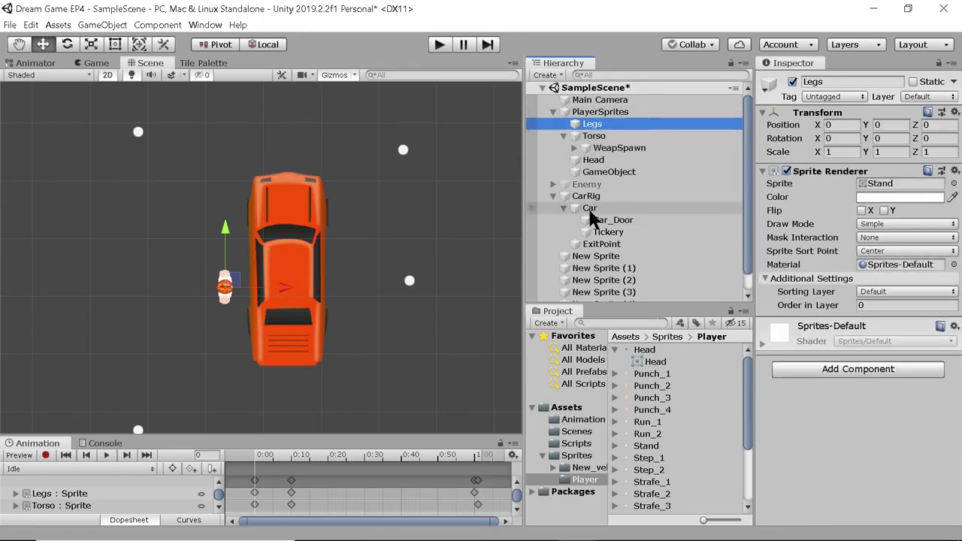
Name the new empty object PlayerRig and move it to the top level of the Hierarchy
{"action": "left_click", "coordinate": [600, 171]}
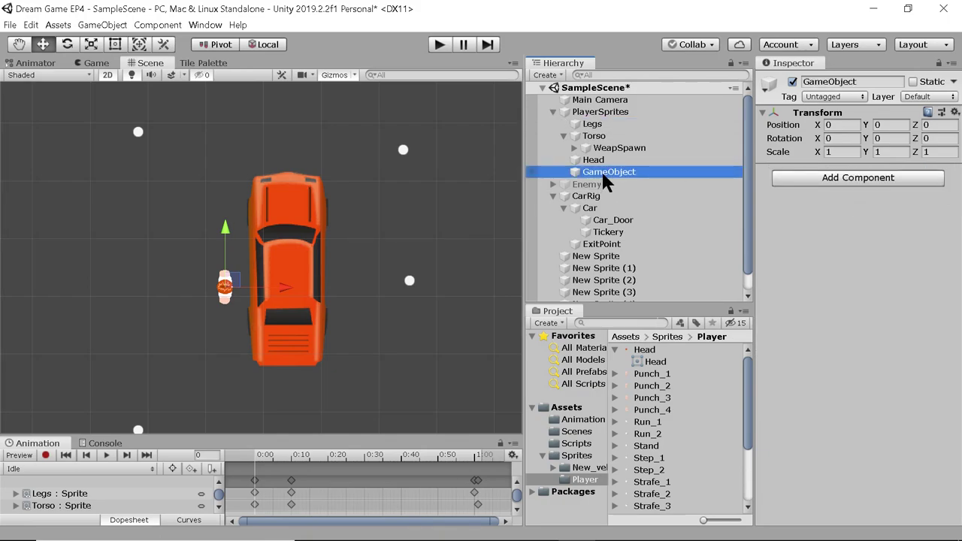
{"action": "left_click", "coordinate": [601, 171]}
{"action": "type", "text": "Pl"}
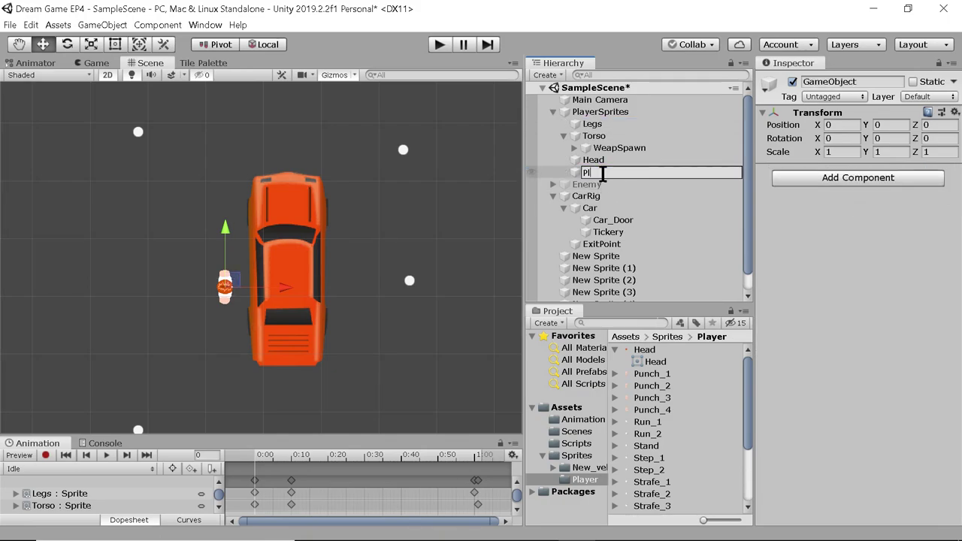
{"action": "type", "text": "ayerRig"}
{"action": "key", "text": "Return"}
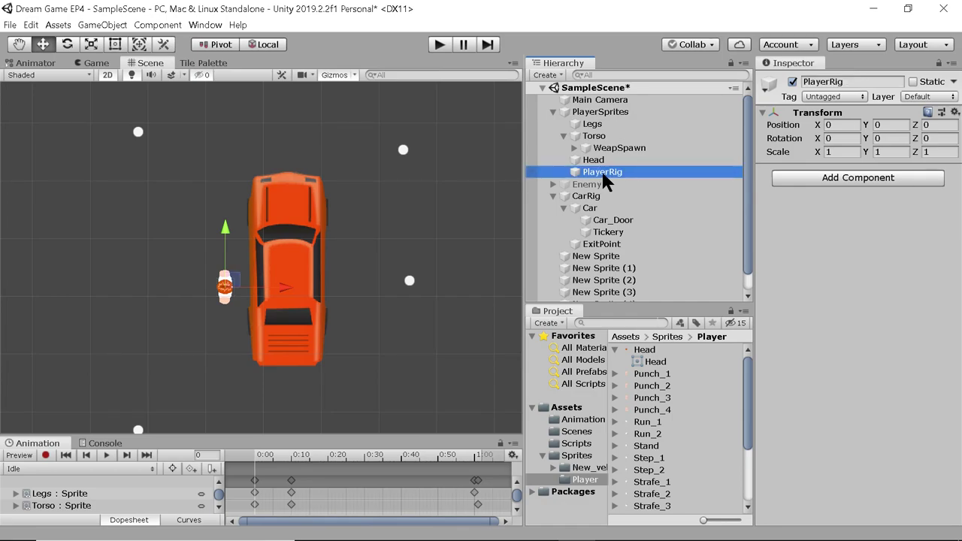
{"action": "left_click_drag", "start_coordinate": [600, 168], "coordinate": [611, 119]}
Drag PlayerSprites onto PlayerRig so it and its Legs, Torso and Head nest beneath it
{"action": "left_click", "coordinate": [608, 123]}
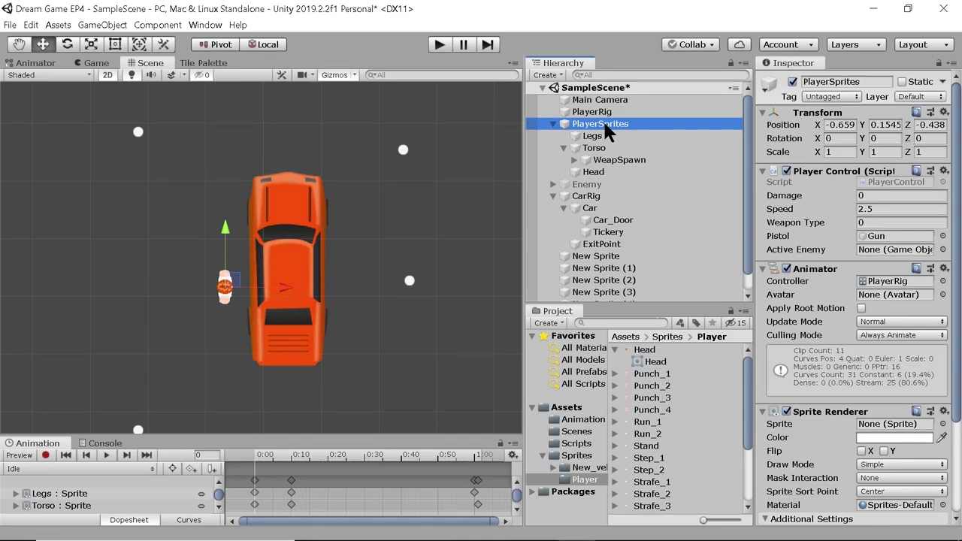
{"action": "left_click_drag", "start_coordinate": [604, 124], "coordinate": [605, 113]}
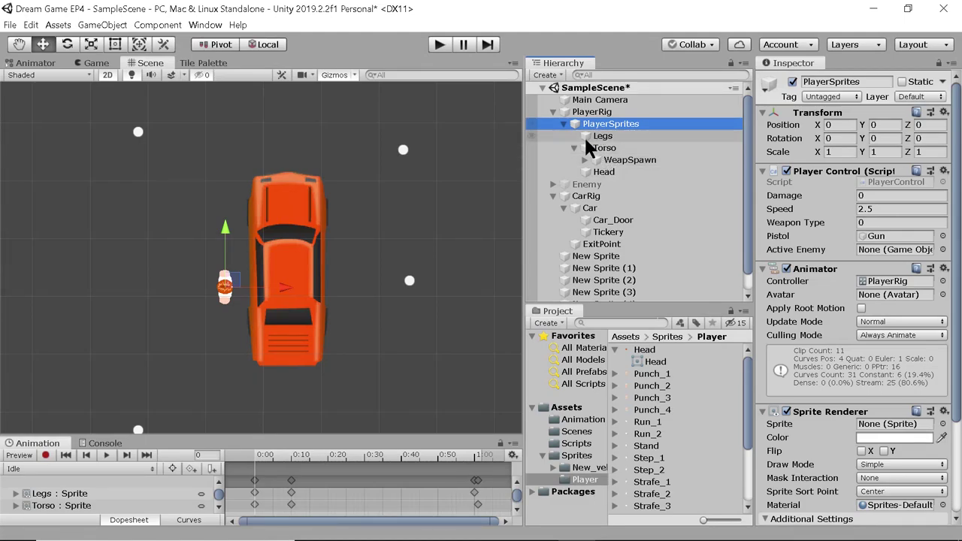
{"action": "scroll", "coordinate": [96, 510], "scroll_direction": "down", "scroll_amount": 2}
{"action": "scroll", "coordinate": [96, 507], "scroll_direction": "up", "scroll_amount": 2}
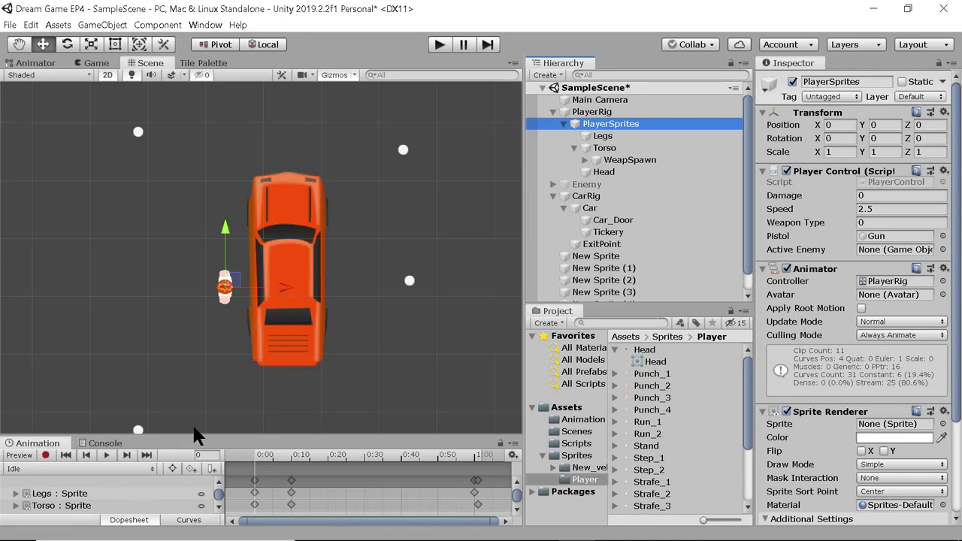
{"action": "left_click", "coordinate": [619, 133]}
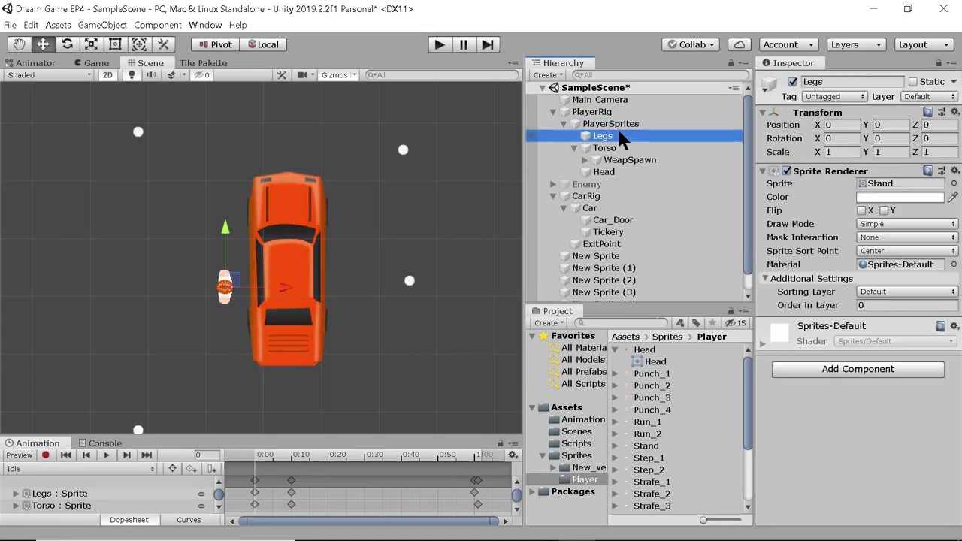
{"action": "left_click", "coordinate": [621, 126]}
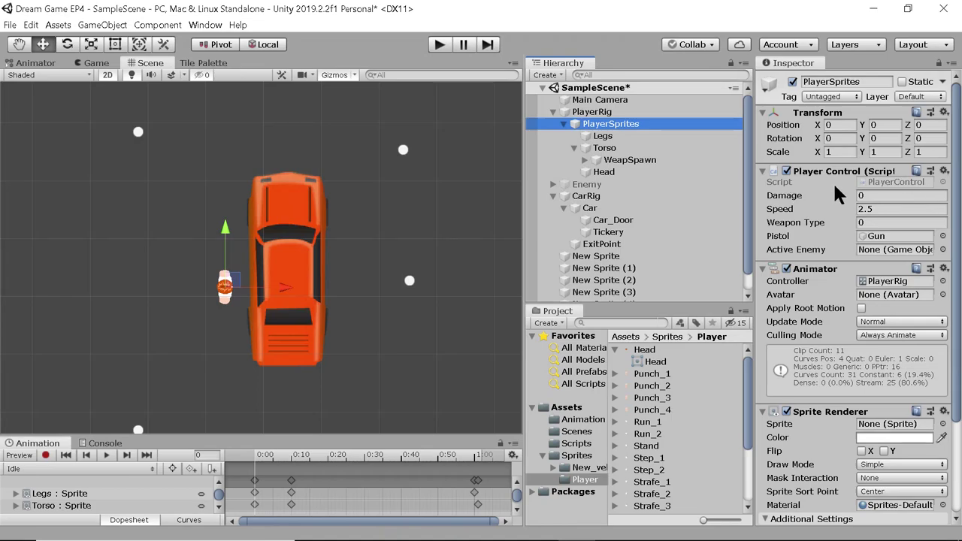
Remove the Player Control and Rigidbody 2D components from PlayerSprites
{"action": "left_click", "coordinate": [943, 172]}
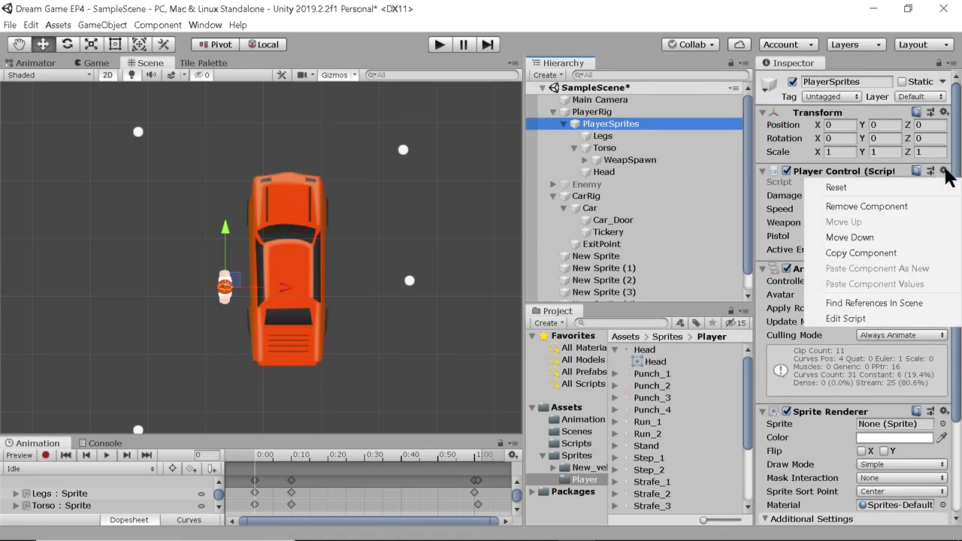
{"action": "left_click", "coordinate": [910, 206]}
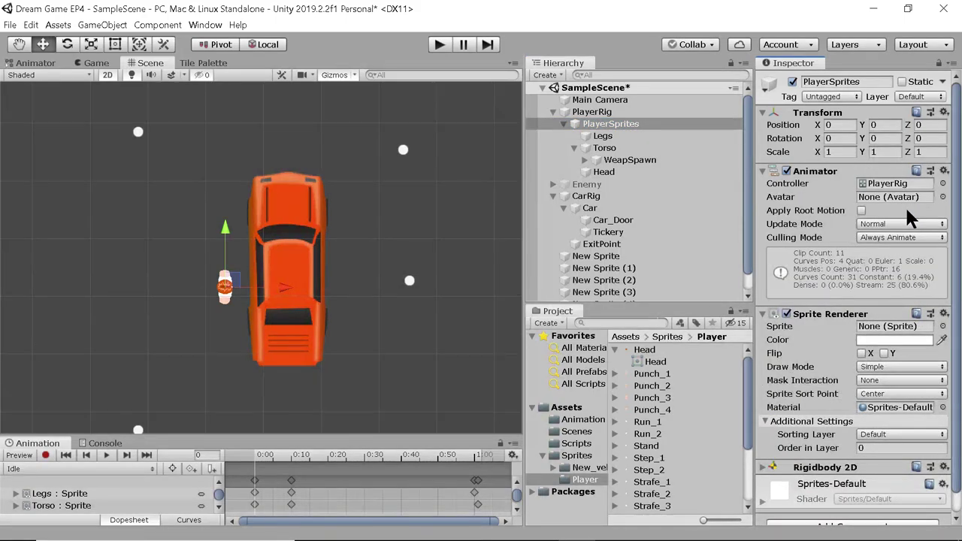
{"action": "scroll", "coordinate": [840, 366], "scroll_direction": "down", "scroll_amount": 1}
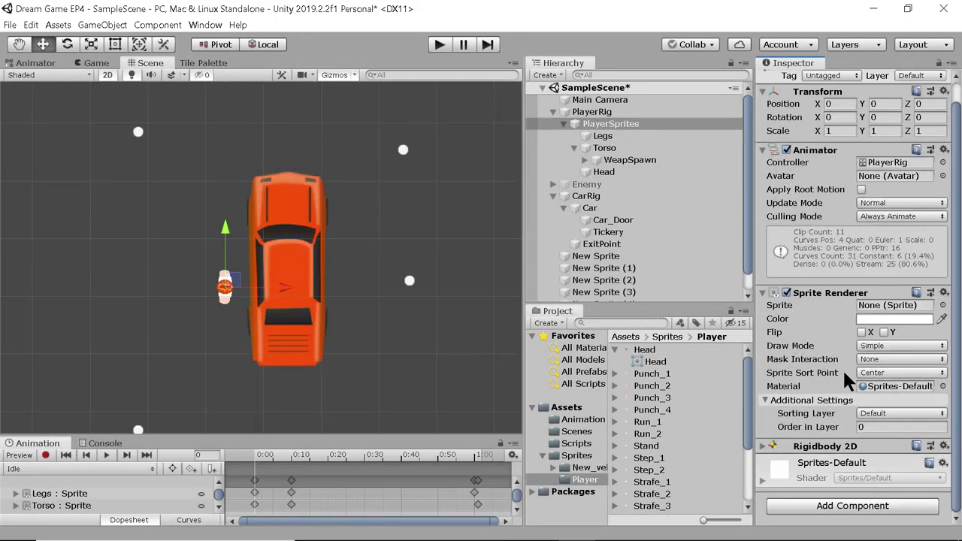
{"action": "left_click", "coordinate": [943, 446]}
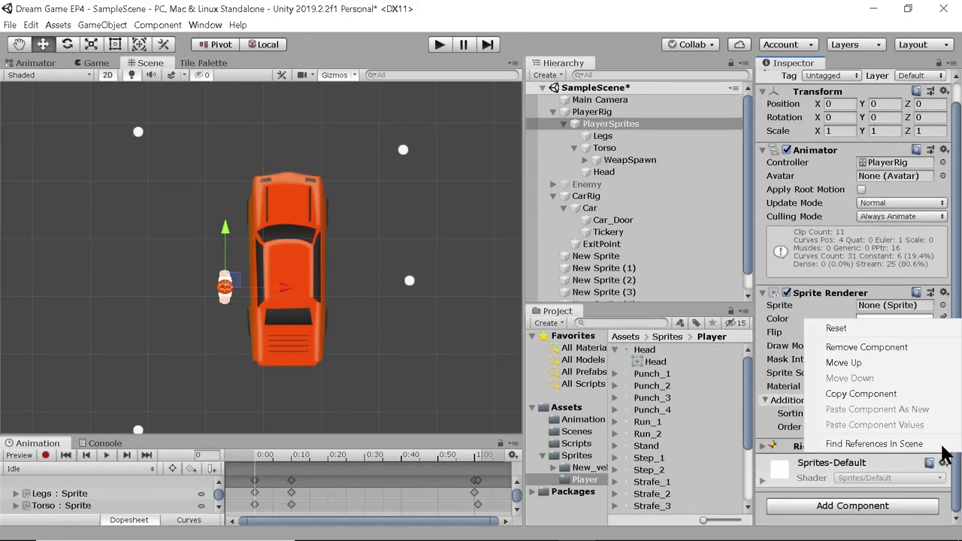
{"action": "left_click", "coordinate": [868, 346]}
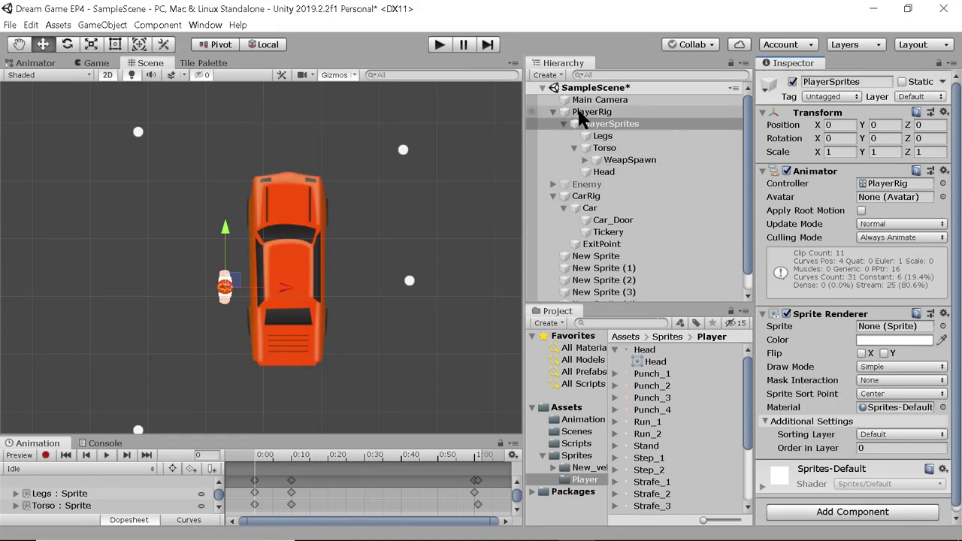
Add a Rigidbody 2D with Gravity Scale 0 to PlayerRig, then go up to the Sprites folder
{"action": "left_click", "coordinate": [586, 111]}
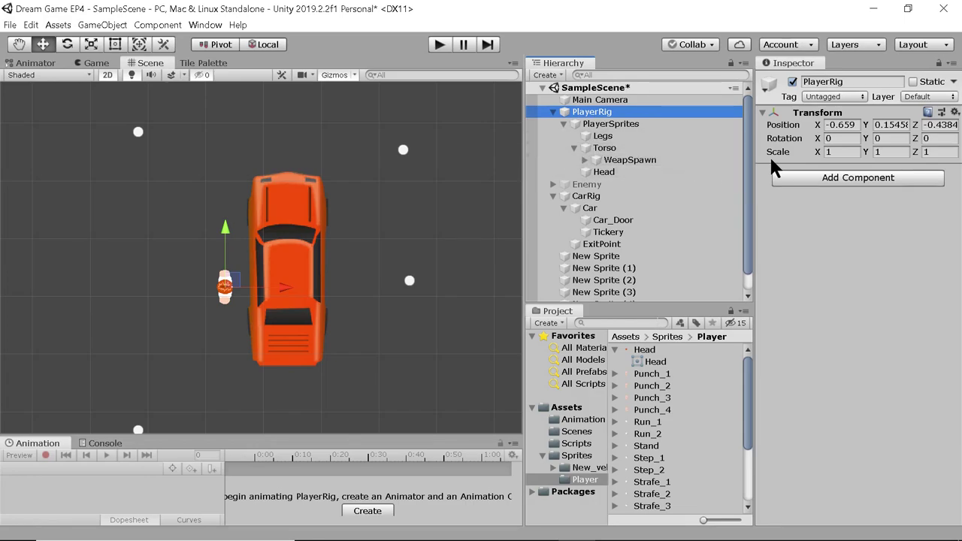
{"action": "left_click", "coordinate": [789, 178]}
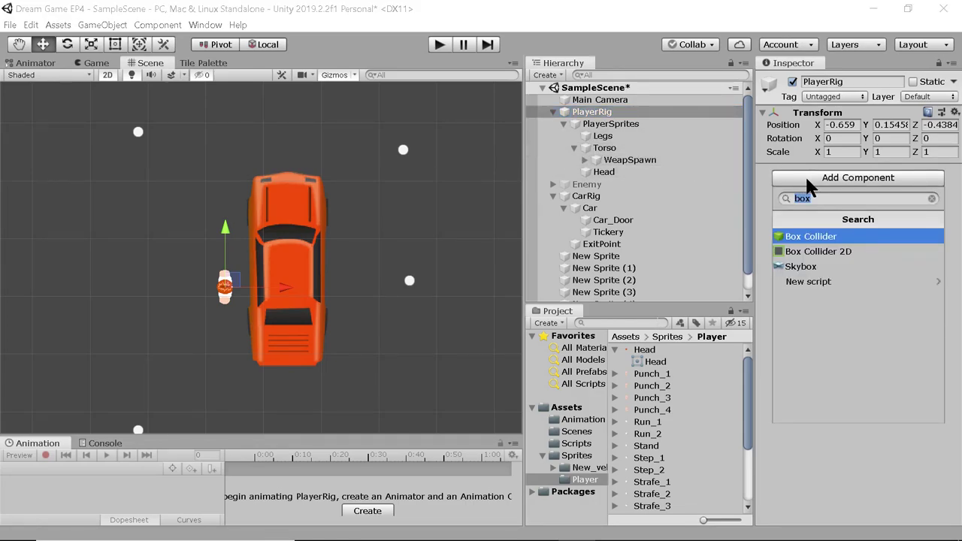
{"action": "type", "text": "rigid"}
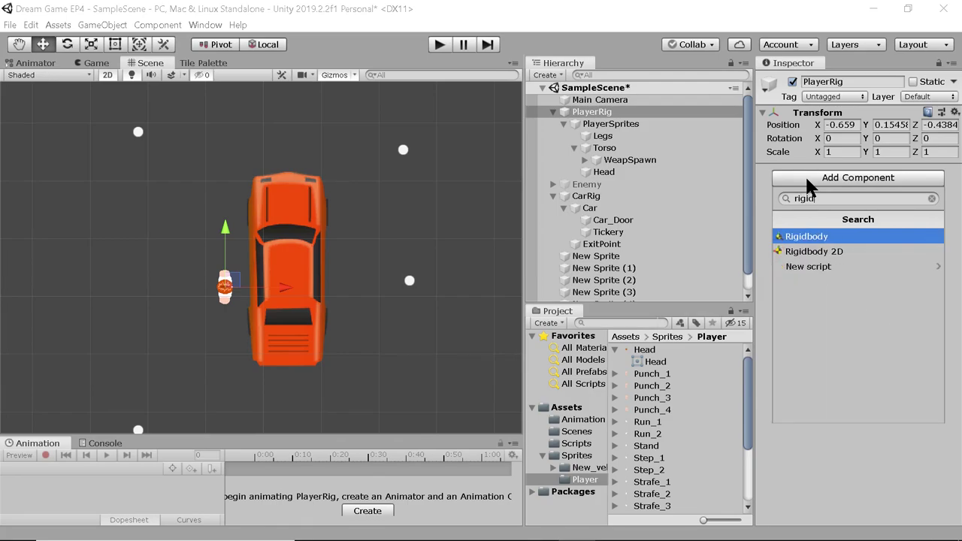
{"action": "left_click", "coordinate": [815, 251]}
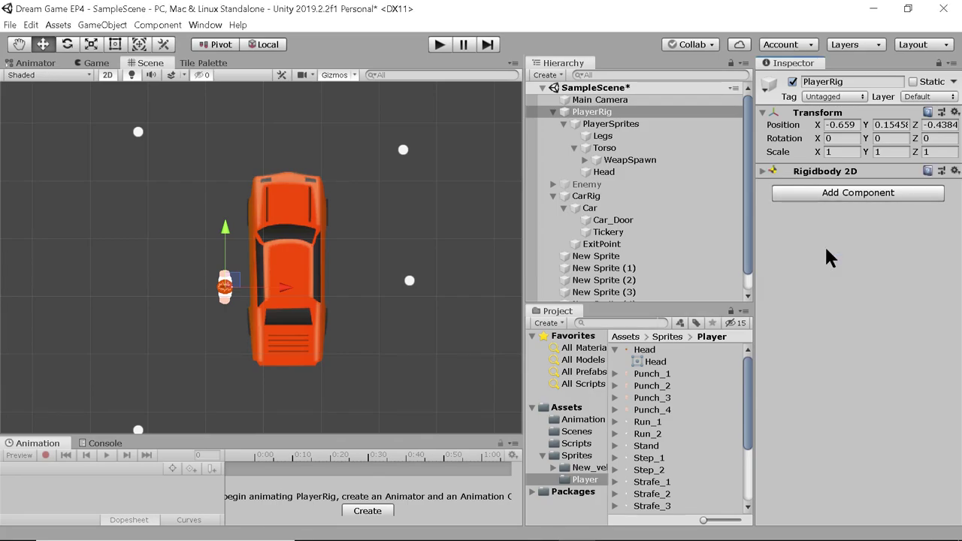
{"action": "left_click", "coordinate": [761, 170]}
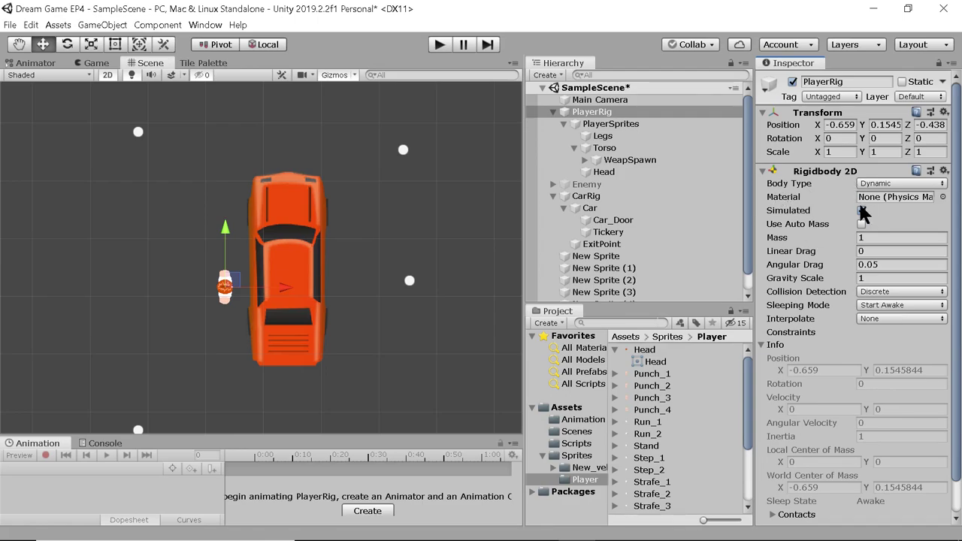
{"action": "left_click", "coordinate": [863, 277]}
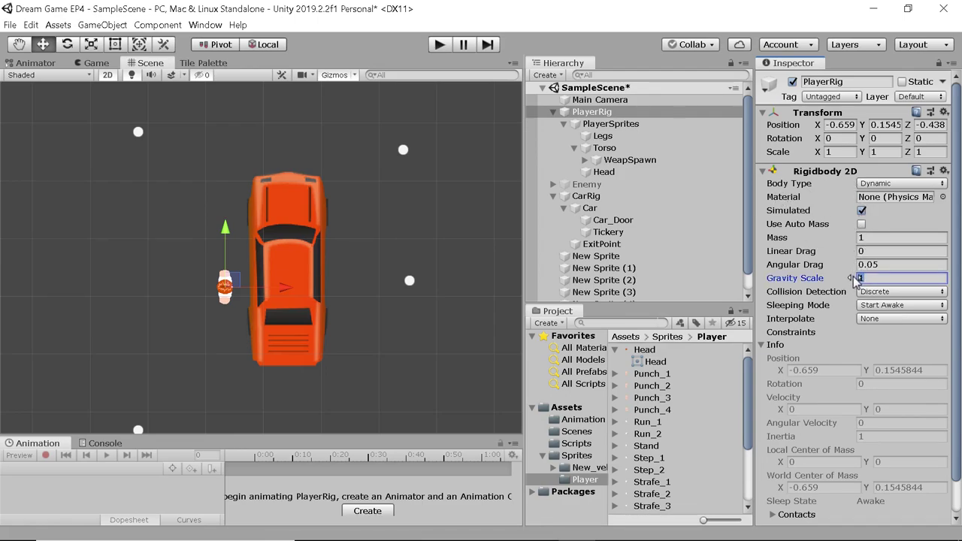
{"action": "type", "text": "0"}
{"action": "left_click", "coordinate": [574, 456]}
Attach the PlayerControl script from the Scripts folder to PlayerRig and do a quick test run
{"action": "left_click", "coordinate": [576, 442]}
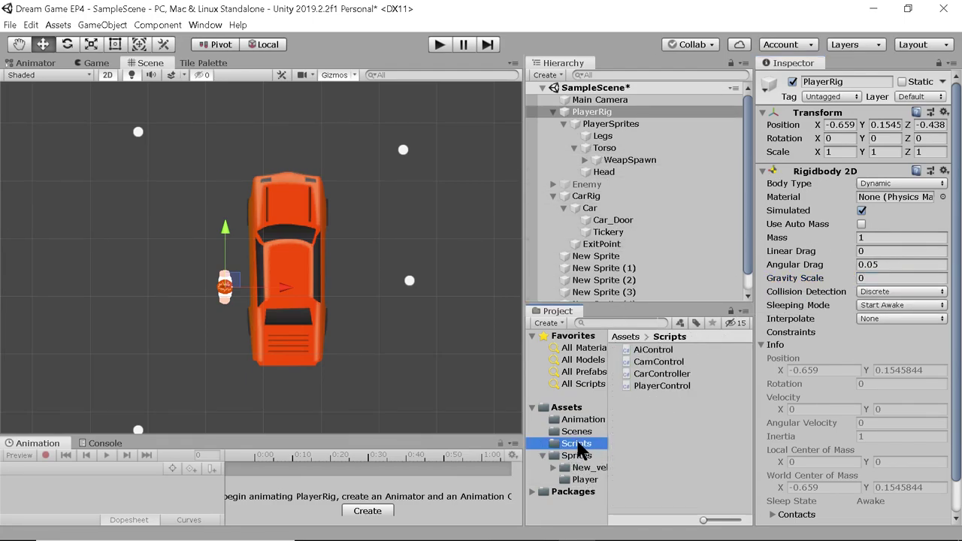
{"action": "left_click_drag", "start_coordinate": [645, 386], "coordinate": [605, 116]}
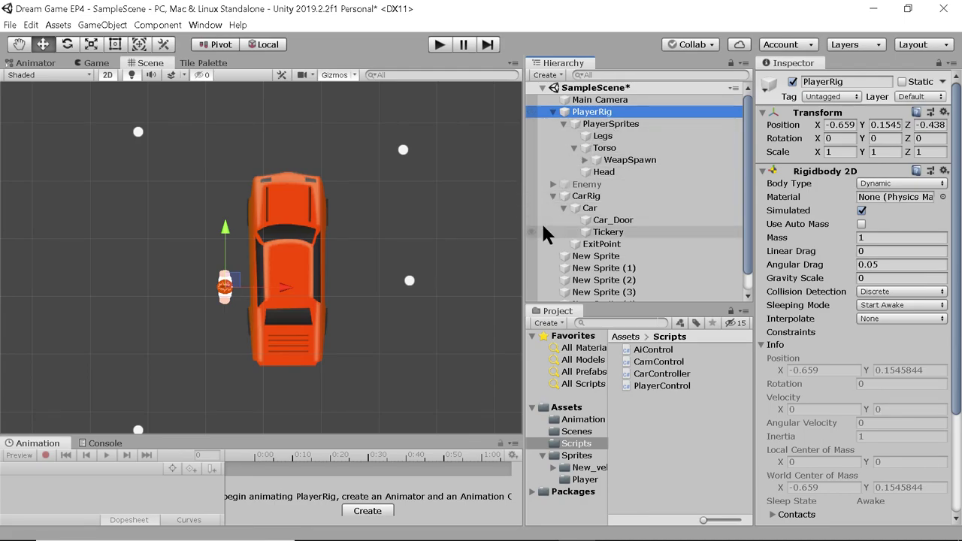
{"action": "mouse_move", "coordinate": [535, 214]}
{"action": "left_click", "coordinate": [439, 45]}
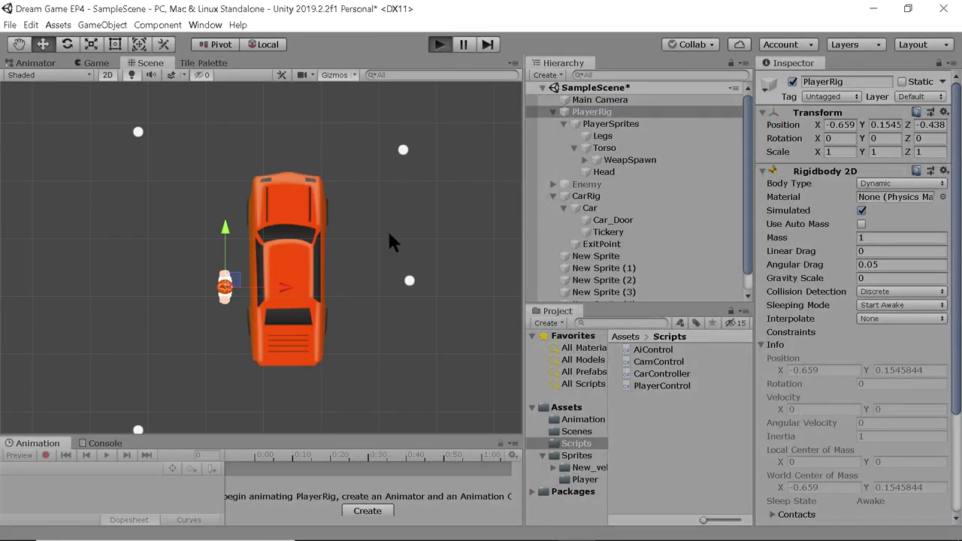
{"action": "left_click", "coordinate": [439, 44]}
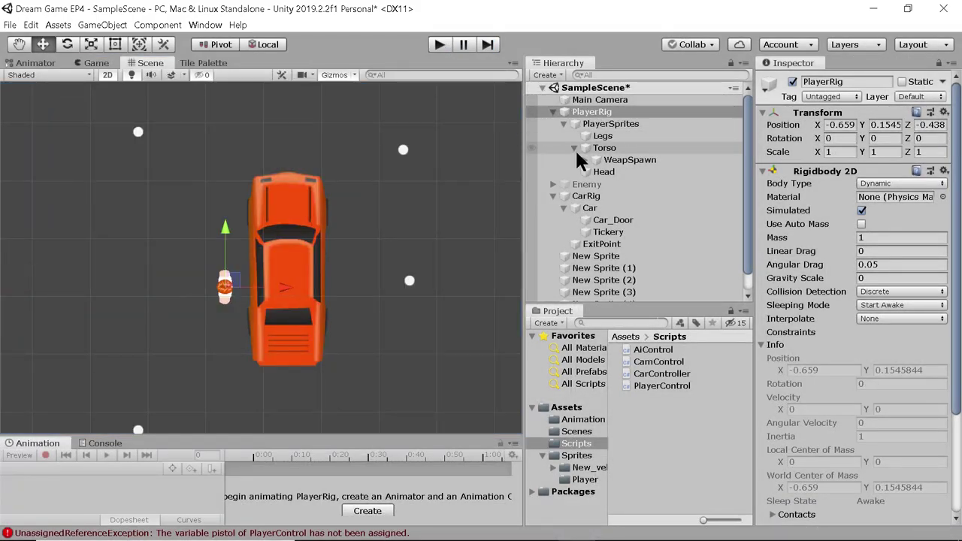
Deactivate CarRig, set PlayerRig's Position Z to 0, and start the game again
{"action": "left_click", "coordinate": [578, 196]}
{"action": "left_click", "coordinate": [792, 81]}
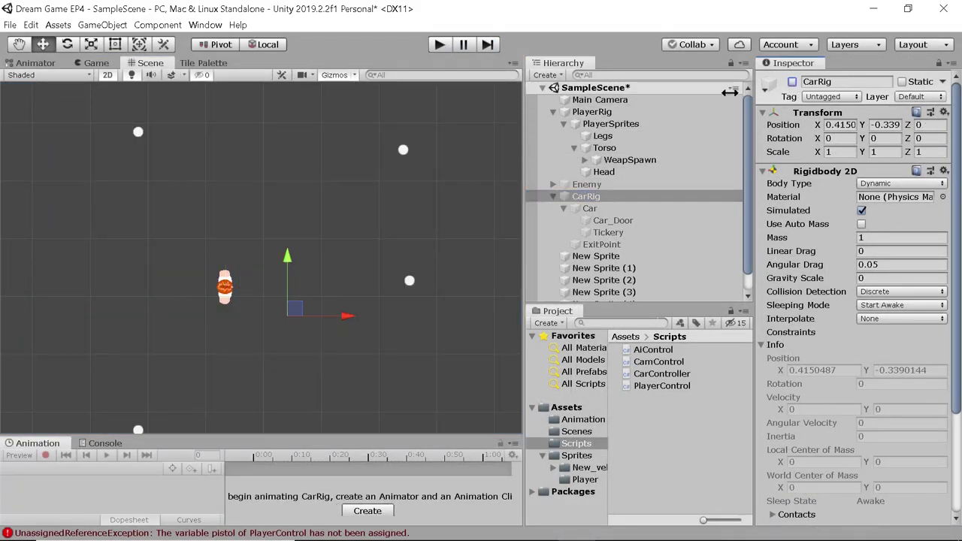
{"action": "left_click", "coordinate": [591, 112]}
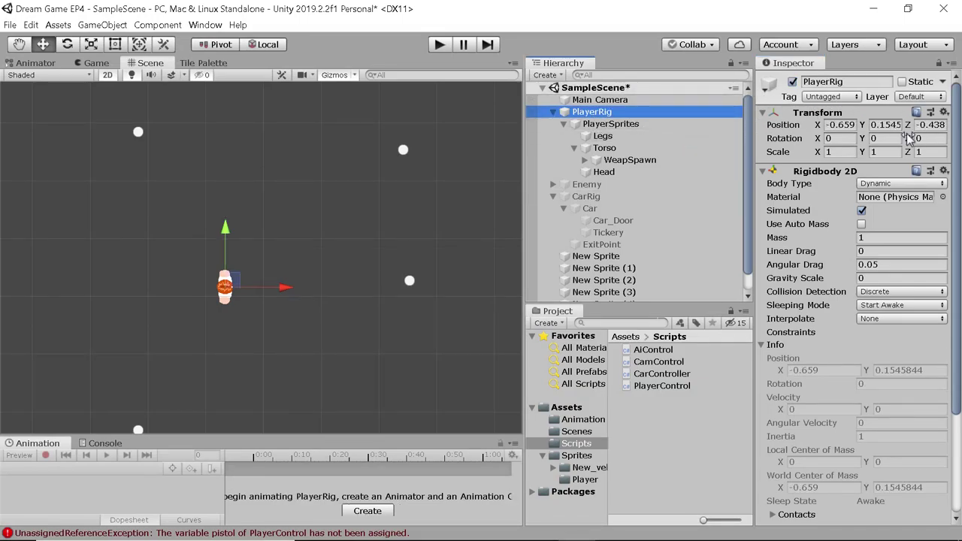
{"action": "left_click", "coordinate": [929, 125]}
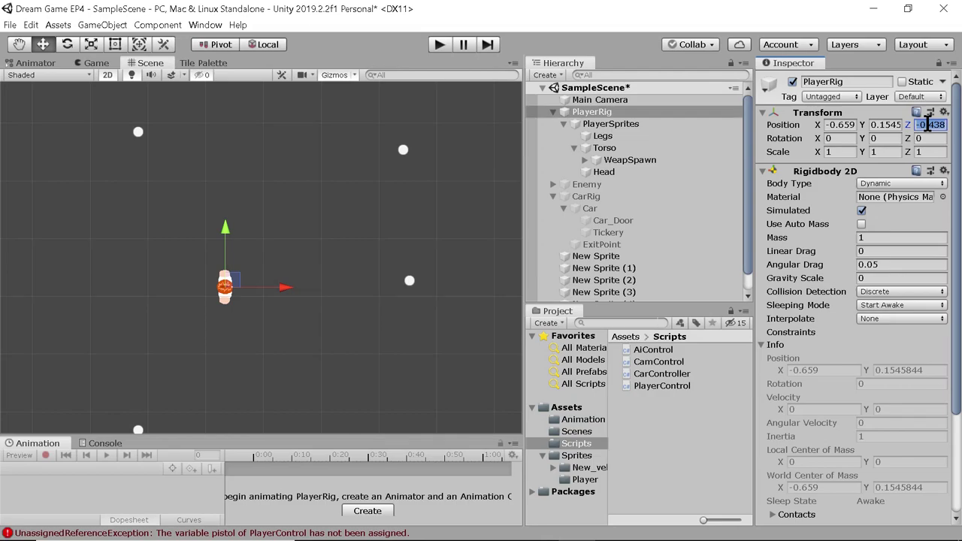
{"action": "type", "text": "0"}
{"action": "left_click", "coordinate": [439, 45]}
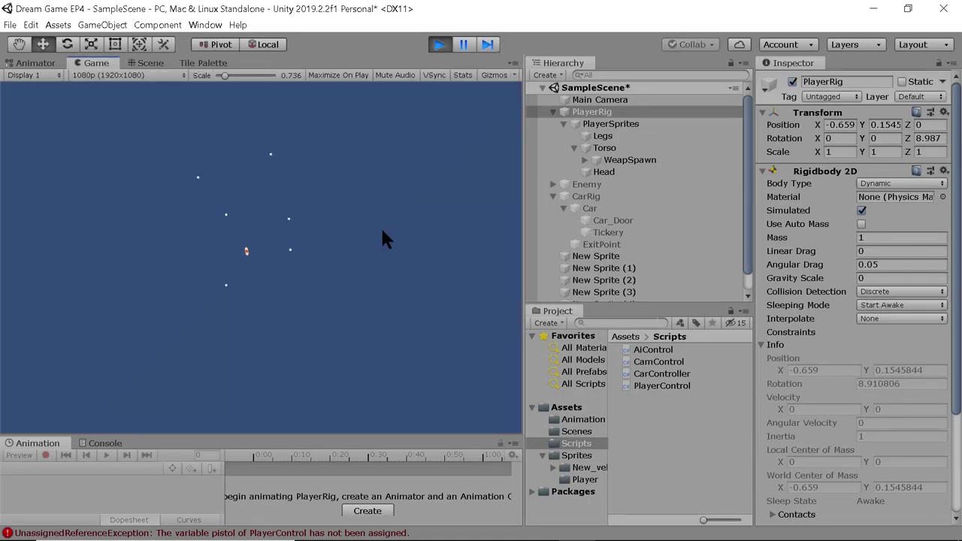
Walk the player right and up with the W key, then exit Play mode
{"action": "key", "text": "w"}
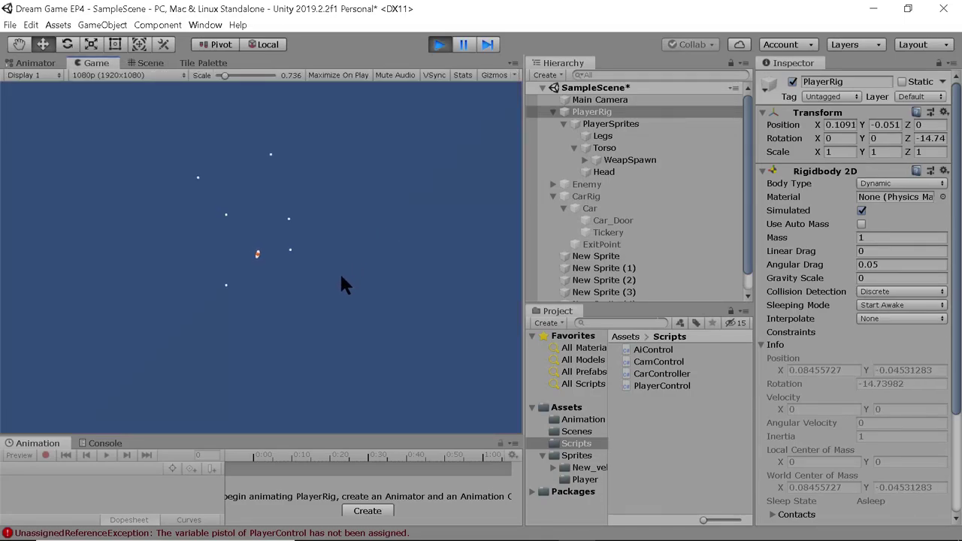
{"action": "key", "text": "w"}
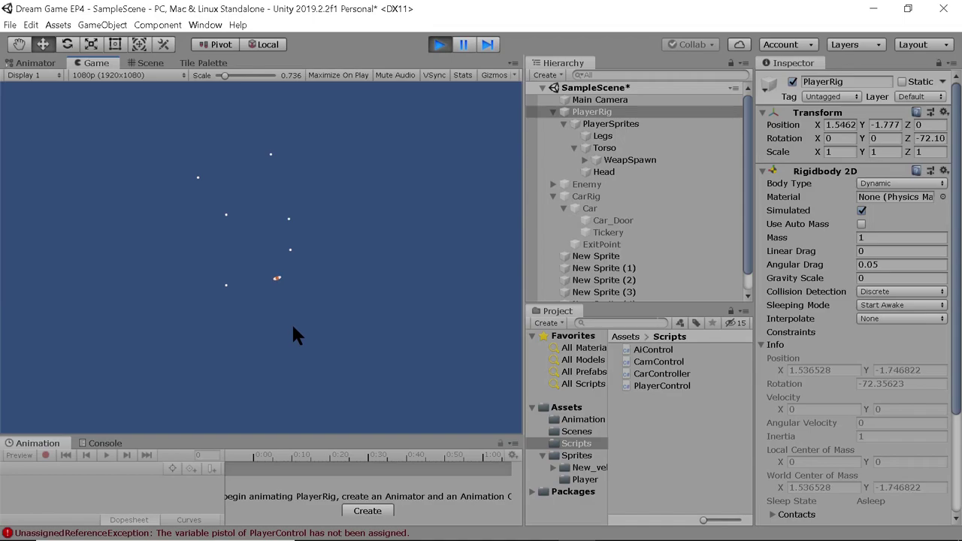
{"action": "key", "text": "w"}
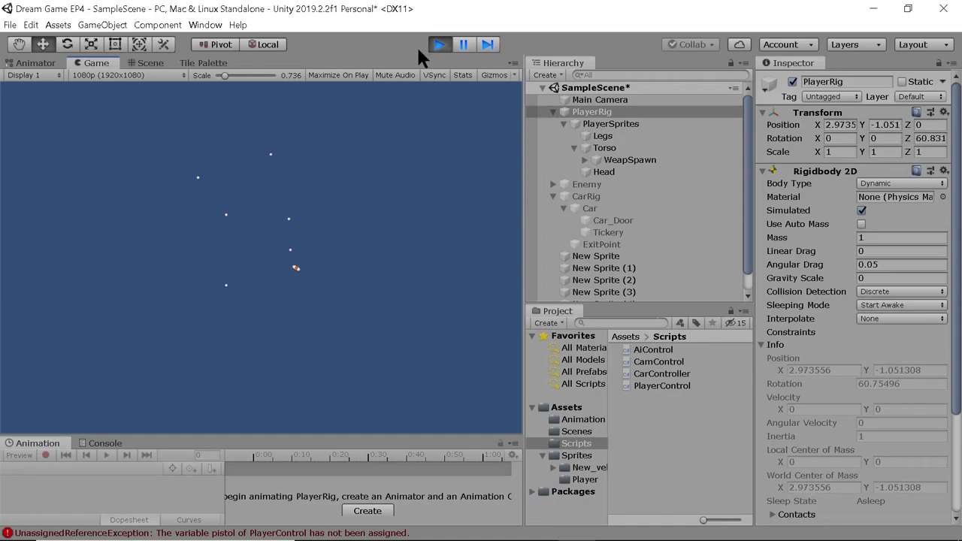
{"action": "left_click", "coordinate": [440, 47]}
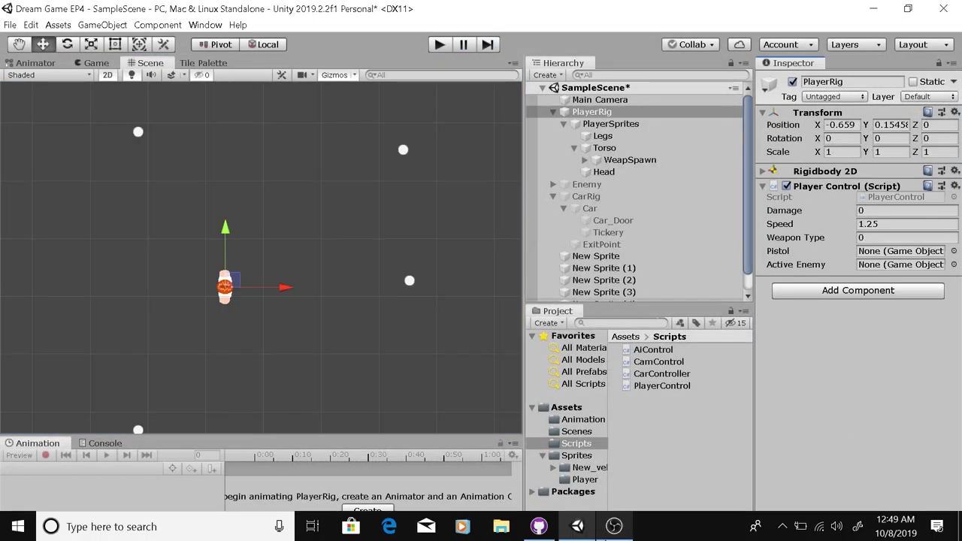
{"action": "mouse_move", "coordinate": [613, 526]}
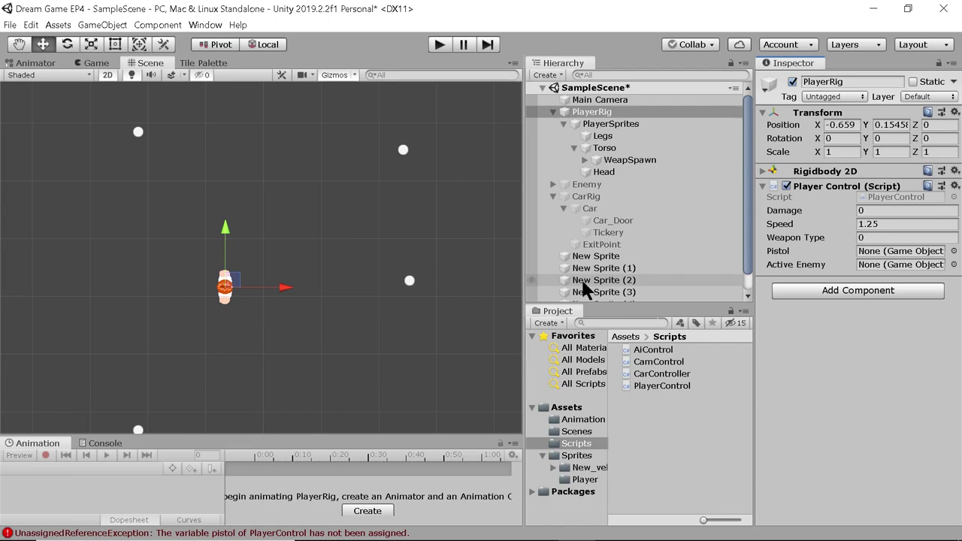
In PlayerControl.cs, change line 19 to GetComponentInChildren<Animator>(), save, and return to Unity
{"action": "double_click", "coordinate": [640, 385]}
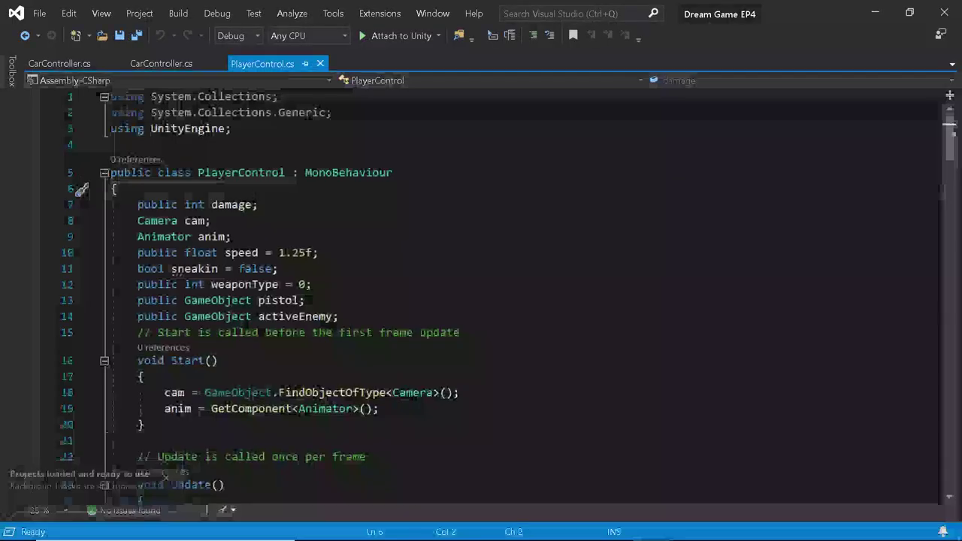
{"action": "left_click", "coordinate": [256, 194]}
{"action": "type", "text": "`"}
{"action": "key", "text": "BackSpace"}
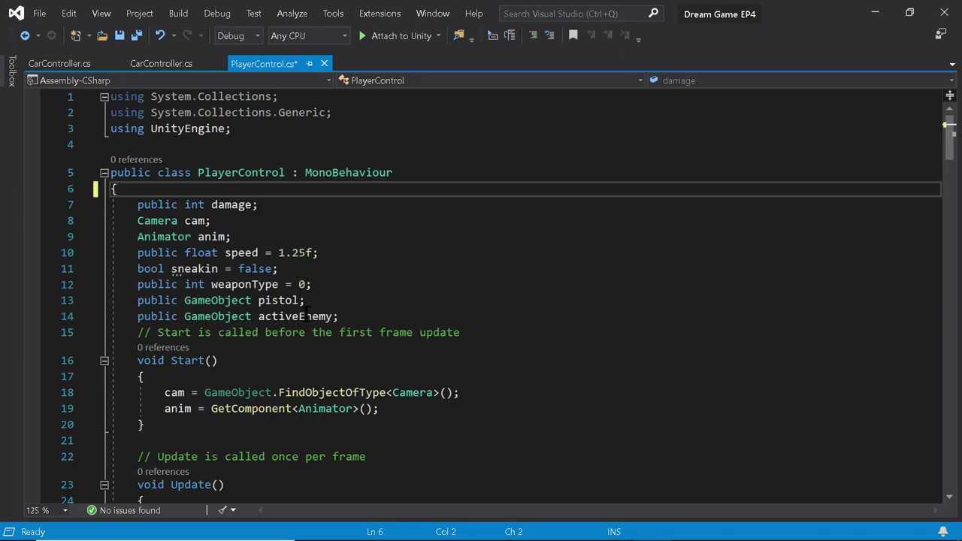
{"action": "scroll", "coordinate": [315, 336], "scroll_direction": "down", "scroll_amount": 3}
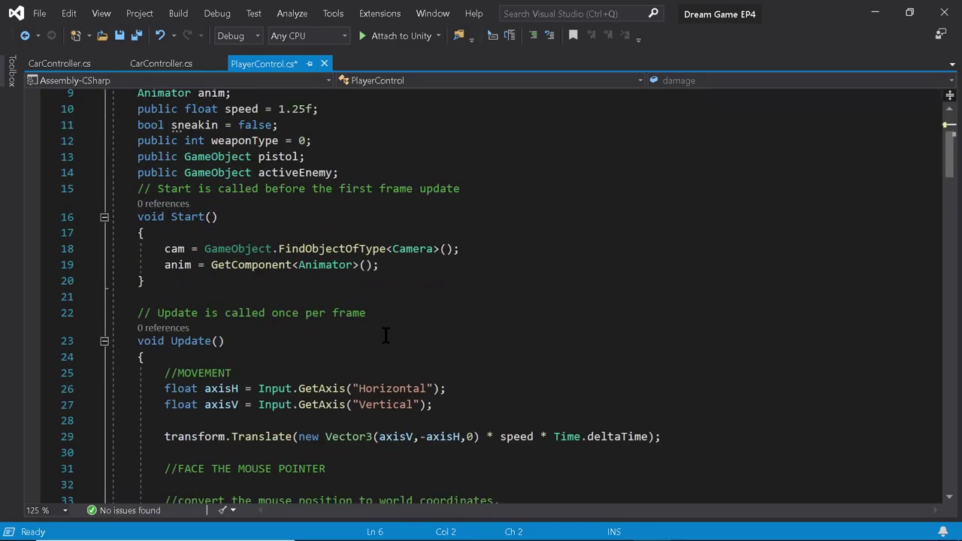
{"action": "left_click", "coordinate": [291, 265]}
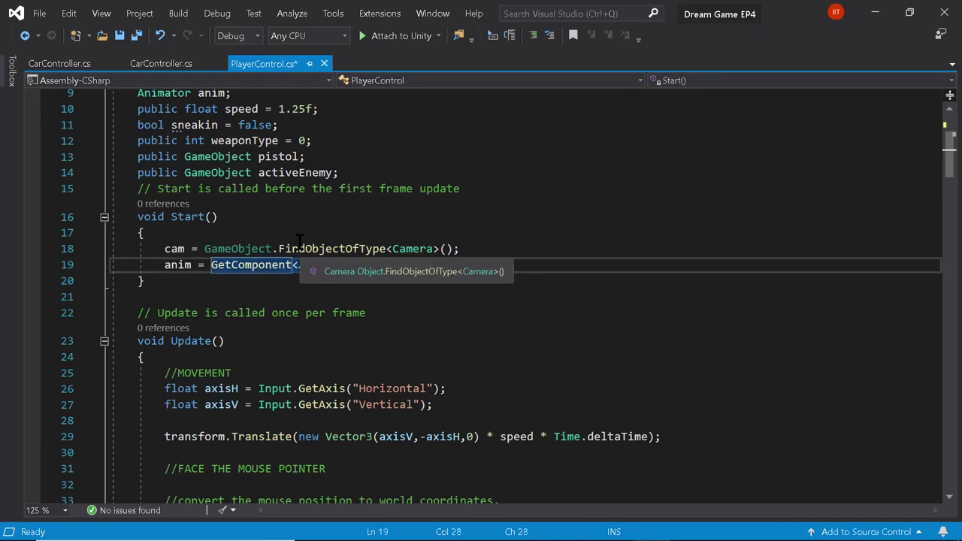
{"action": "type", "text": "InChi"}
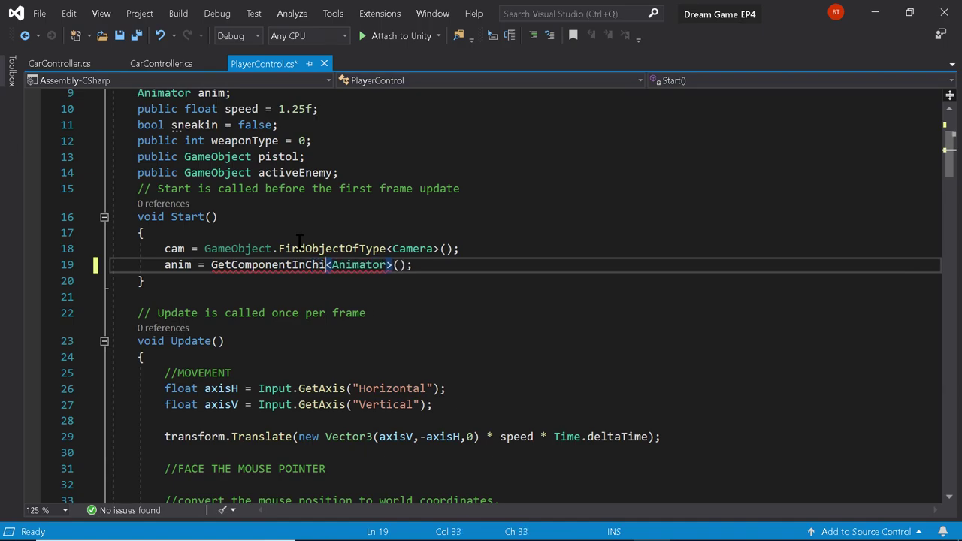
{"action": "type", "text": "ldren"}
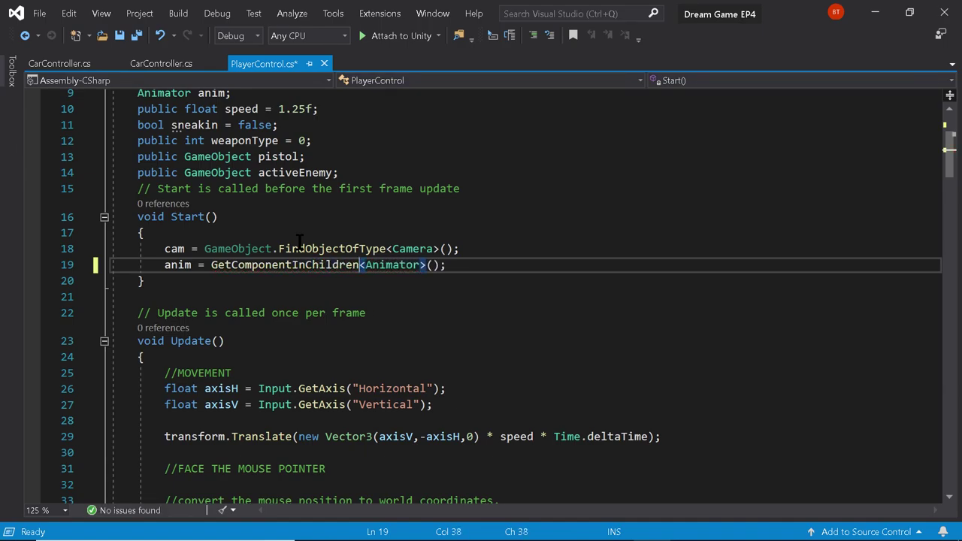
{"action": "key", "text": "ctrl+s"}
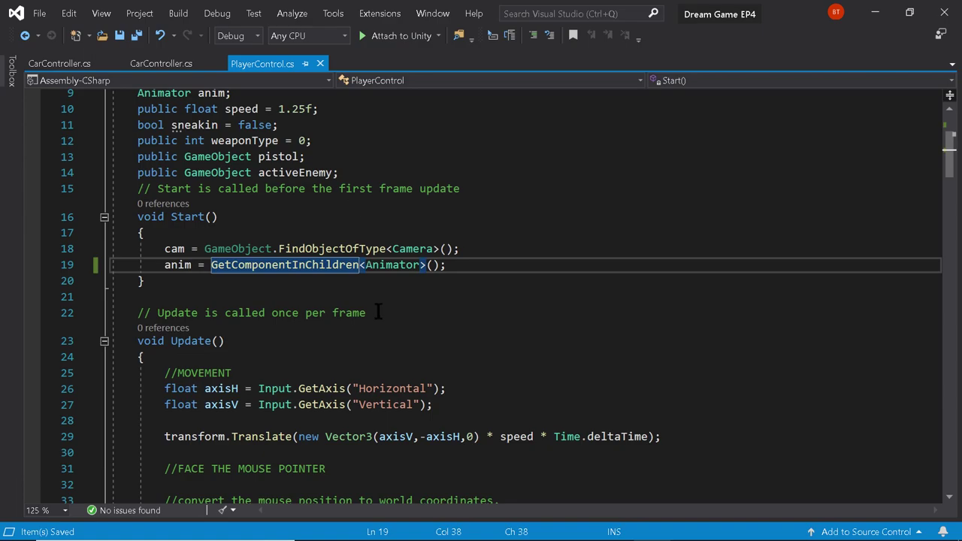
{"action": "left_click", "coordinate": [401, 296]}
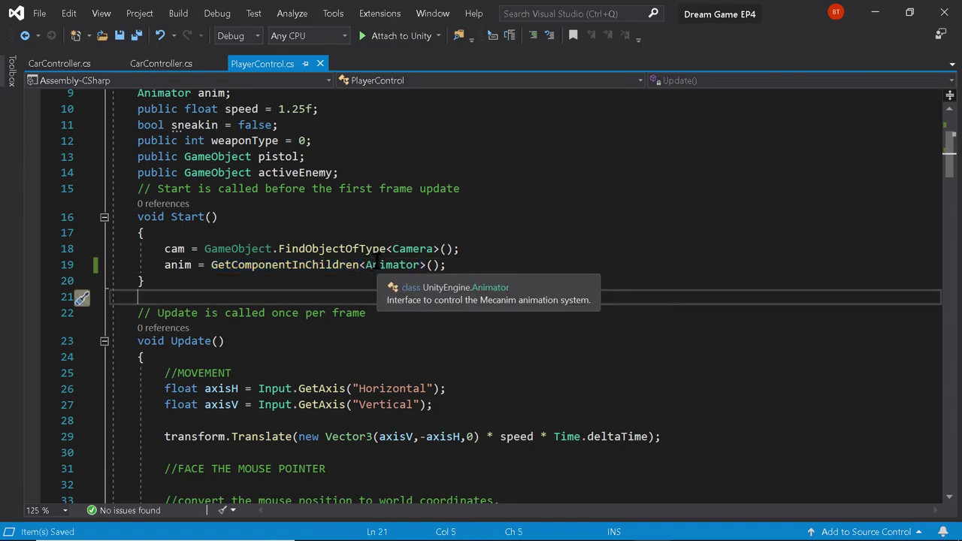
{"action": "key", "text": "alt+Tab"}
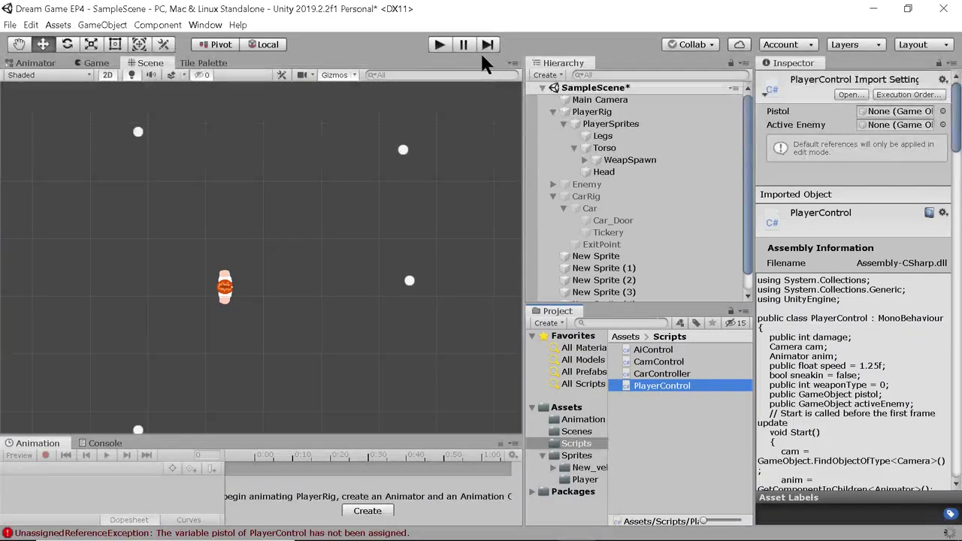
Run the game, inspect PlayerRig, try moving Gun under PlayerSprites, and play again
{"action": "left_click", "coordinate": [440, 45]}
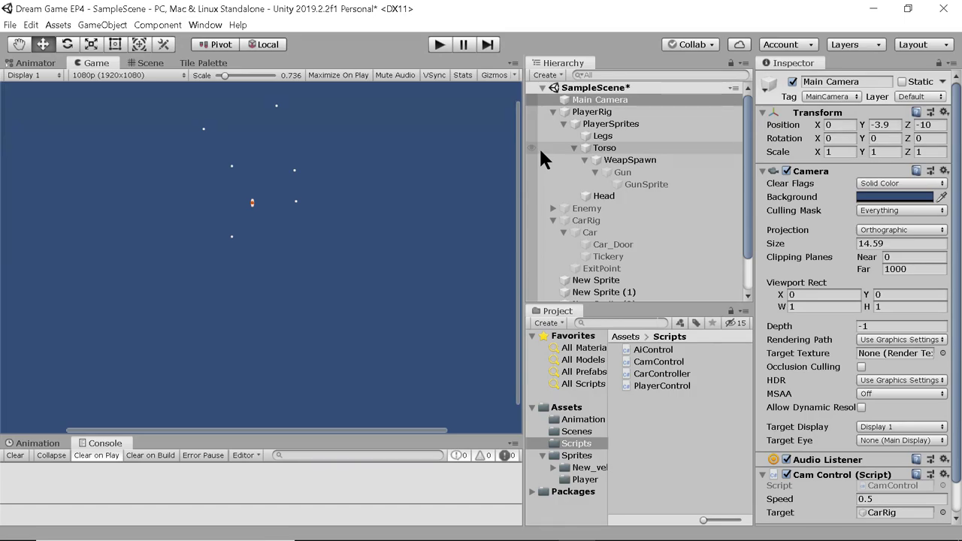
{"action": "left_click", "coordinate": [569, 112]}
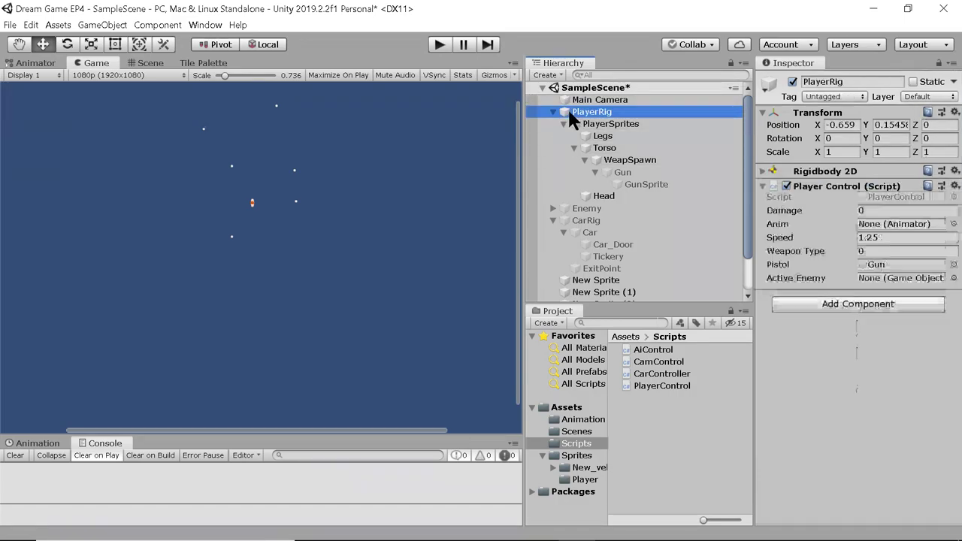
{"action": "left_click", "coordinate": [605, 172]}
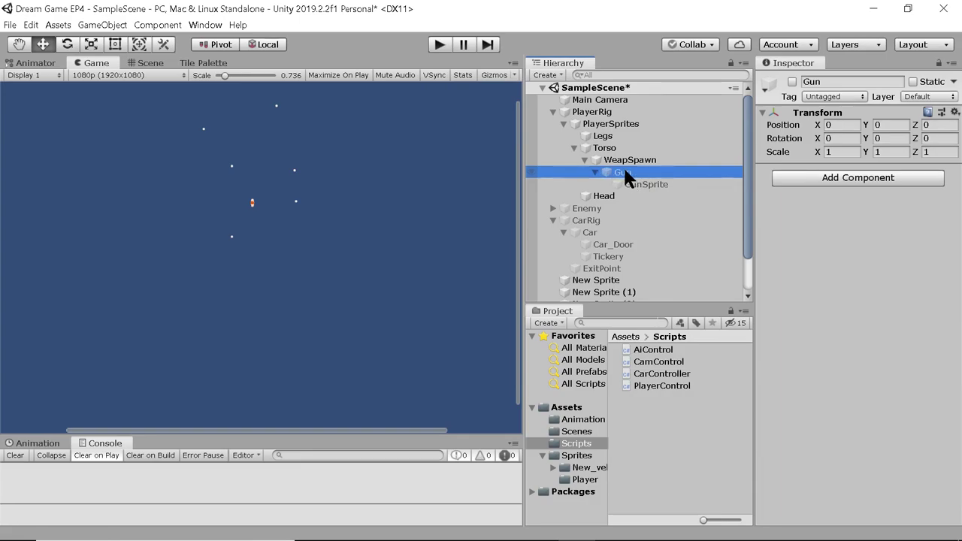
{"action": "left_click_drag", "start_coordinate": [624, 172], "coordinate": [586, 122]}
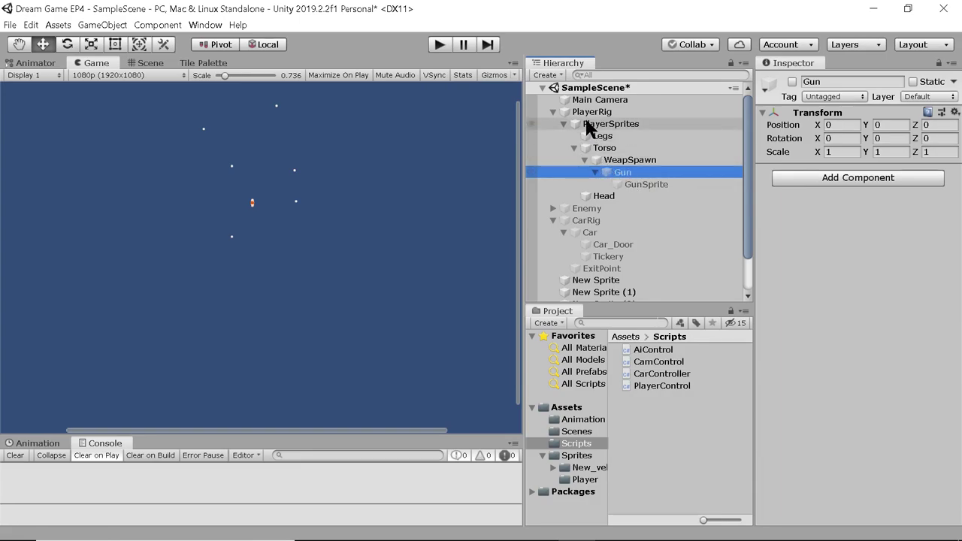
{"action": "left_click", "coordinate": [591, 112]}
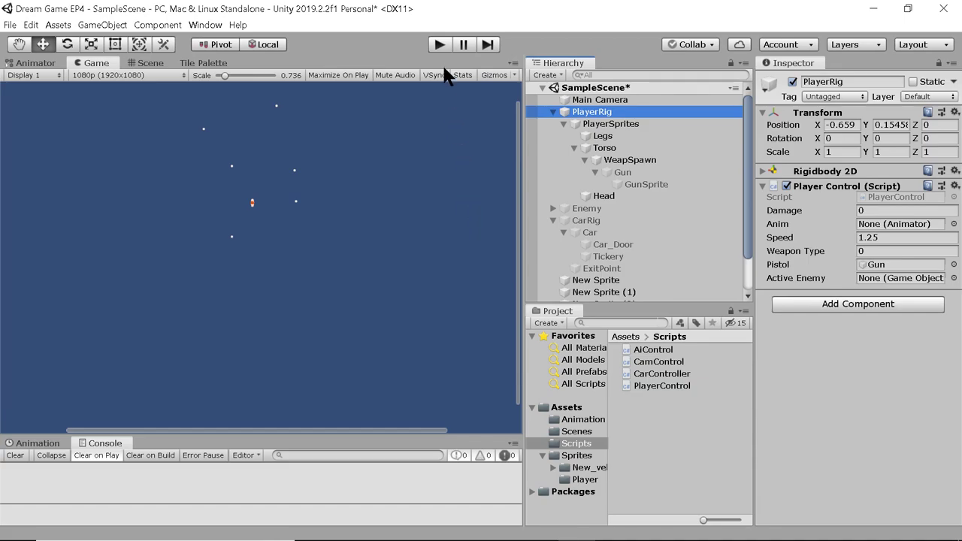
{"action": "left_click", "coordinate": [441, 45]}
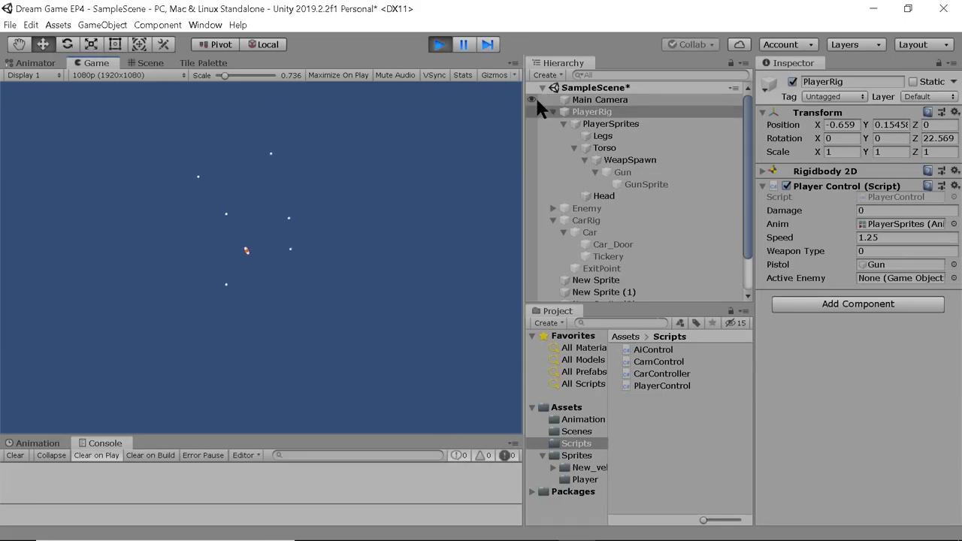
Zoom the Main Camera in to size 3.2, walk the player with D and W, then stop playing
{"action": "left_click", "coordinate": [571, 99]}
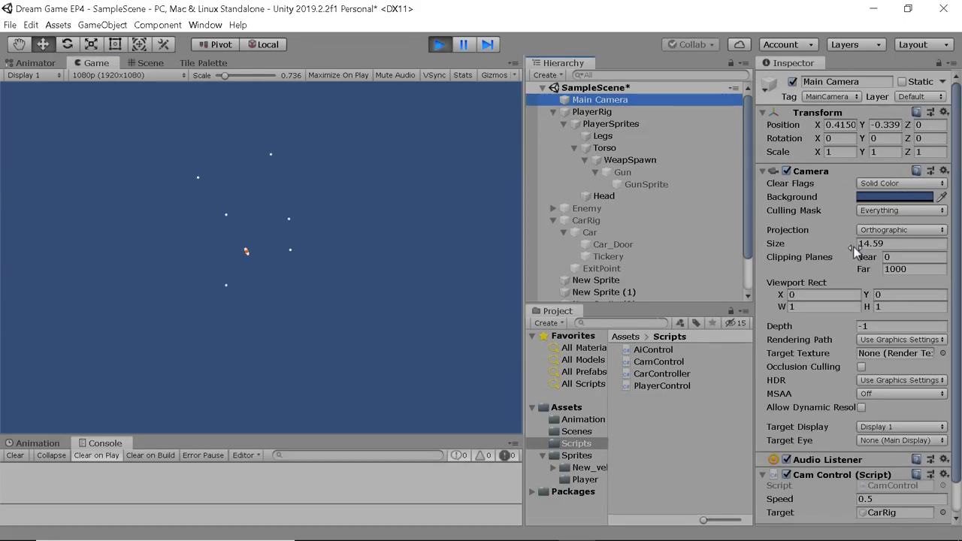
{"action": "left_click_drag", "start_coordinate": [849, 248], "coordinate": [571, 304]}
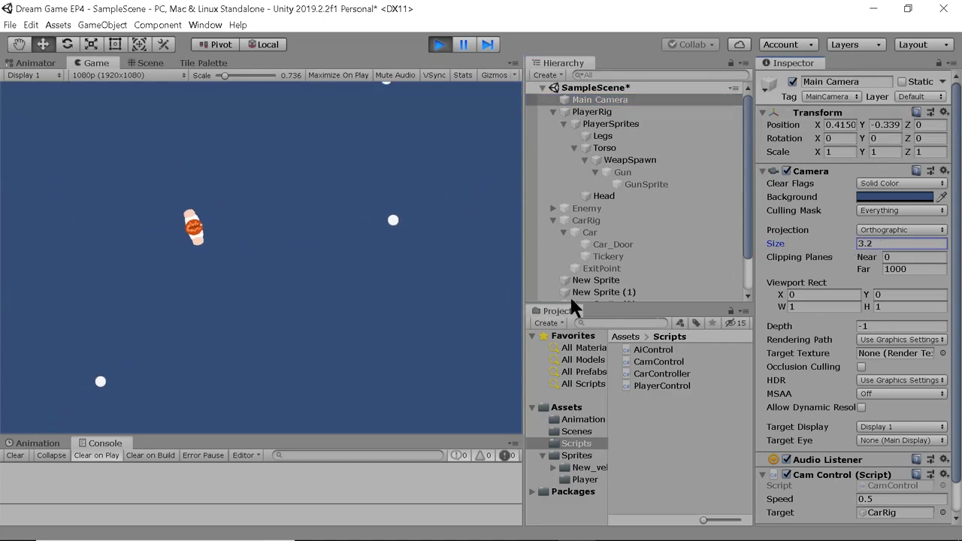
{"action": "left_click", "coordinate": [318, 320]}
{"action": "key", "text": "d"}
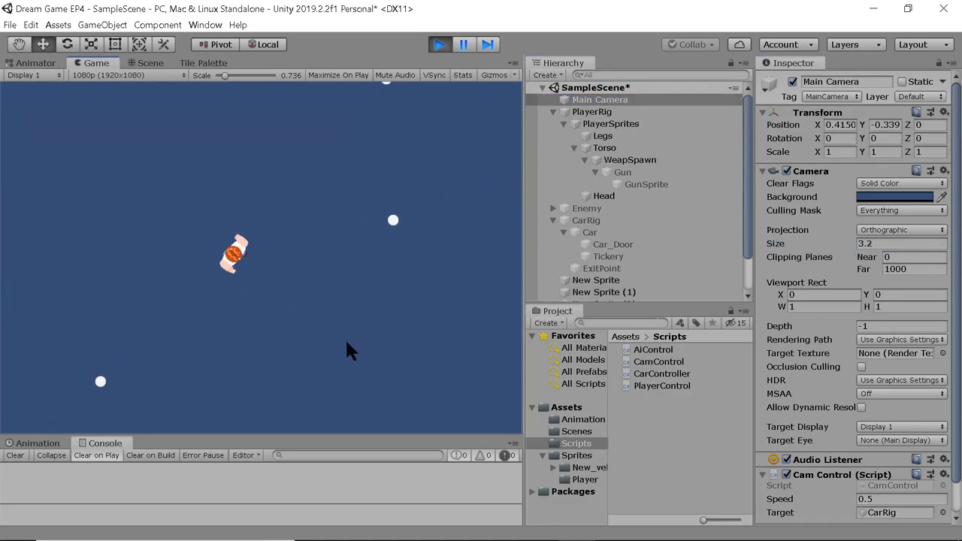
{"action": "key", "text": "w"}
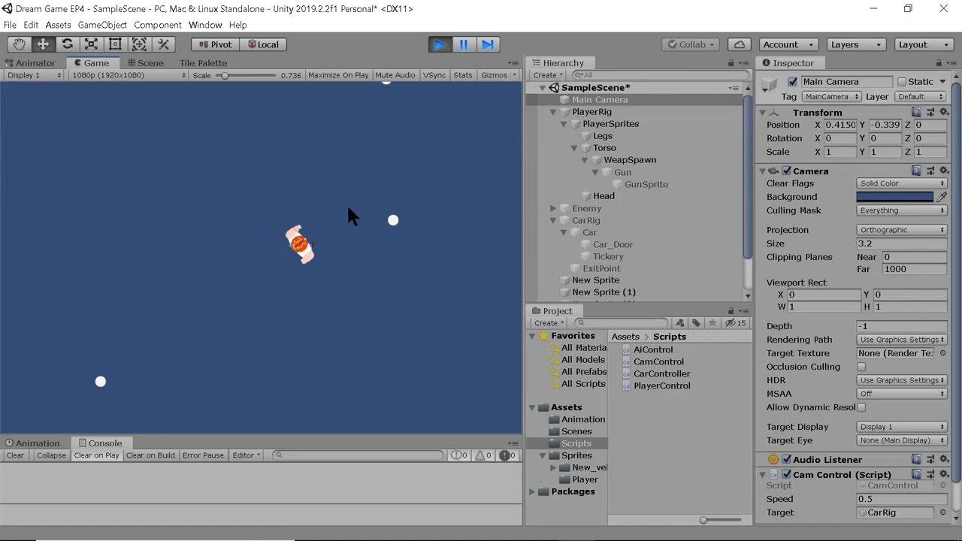
{"action": "left_click", "coordinate": [439, 45]}
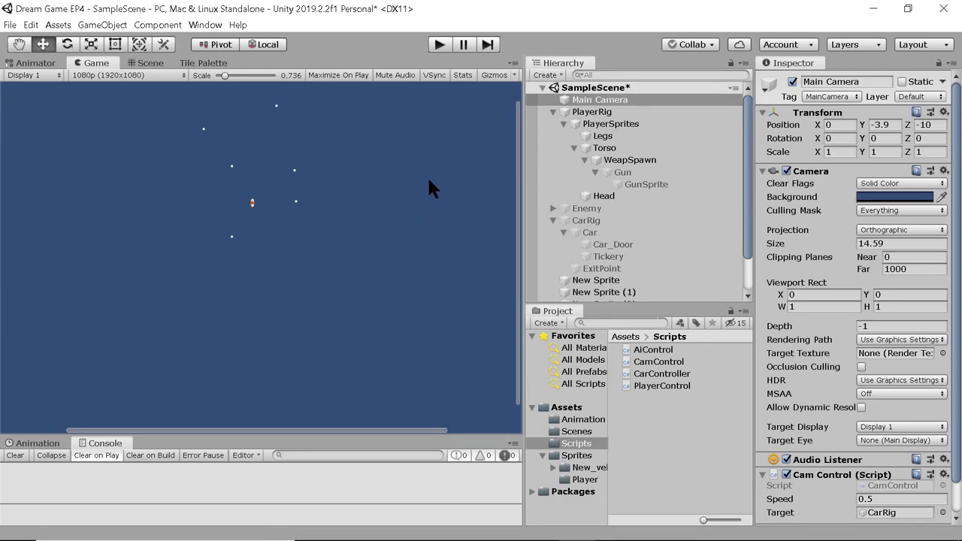
{"action": "scroll", "coordinate": [426, 175], "scroll_direction": "down", "scroll_amount": 2}
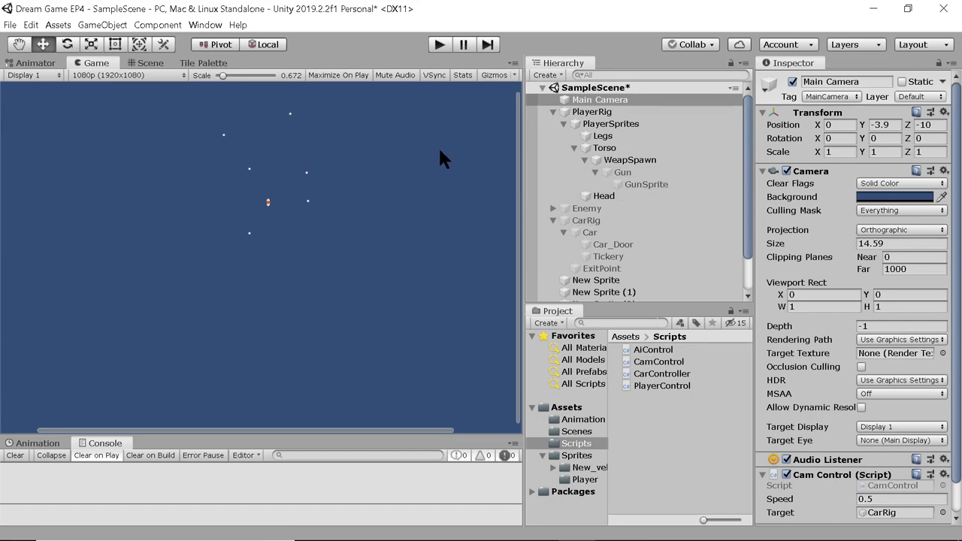
Reactivate CarRig, return to the Scene view, show the Animation window, and select PlayerRig
{"action": "left_click", "coordinate": [587, 220]}
{"action": "left_click", "coordinate": [792, 81]}
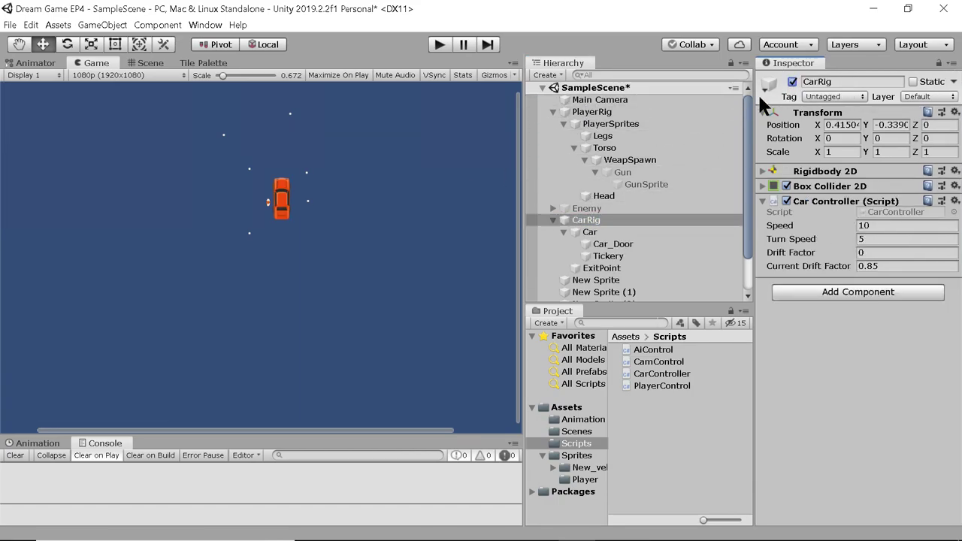
{"action": "scroll", "coordinate": [295, 237], "scroll_direction": "up", "scroll_amount": 8}
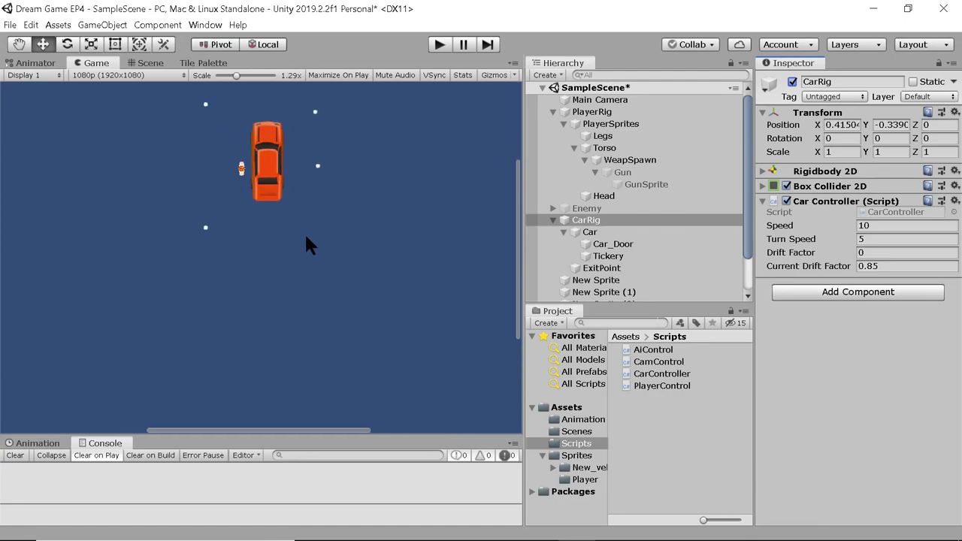
{"action": "left_click", "coordinate": [147, 63]}
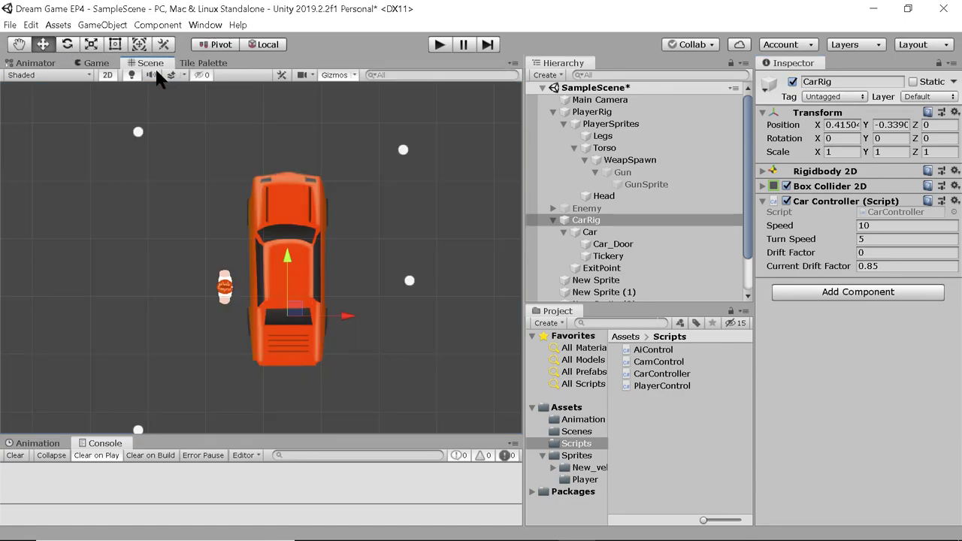
{"action": "scroll", "coordinate": [363, 251], "scroll_direction": "up", "scroll_amount": 4}
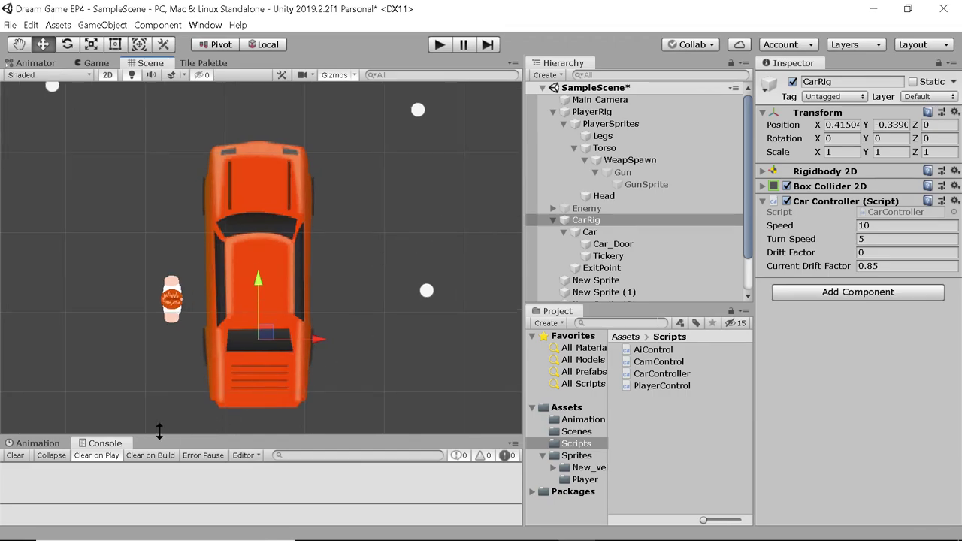
{"action": "left_click", "coordinate": [44, 442]}
{"action": "left_click", "coordinate": [578, 111]}
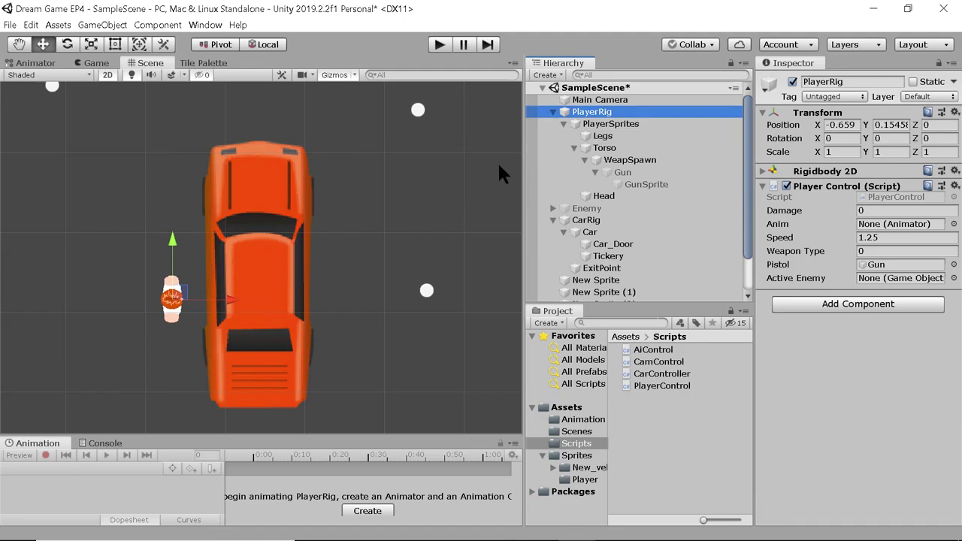
Select PlayerSprites, switch the Animation window to the EnterCar clip, and move the playhead to frame 10
{"action": "left_click", "coordinate": [601, 124]}
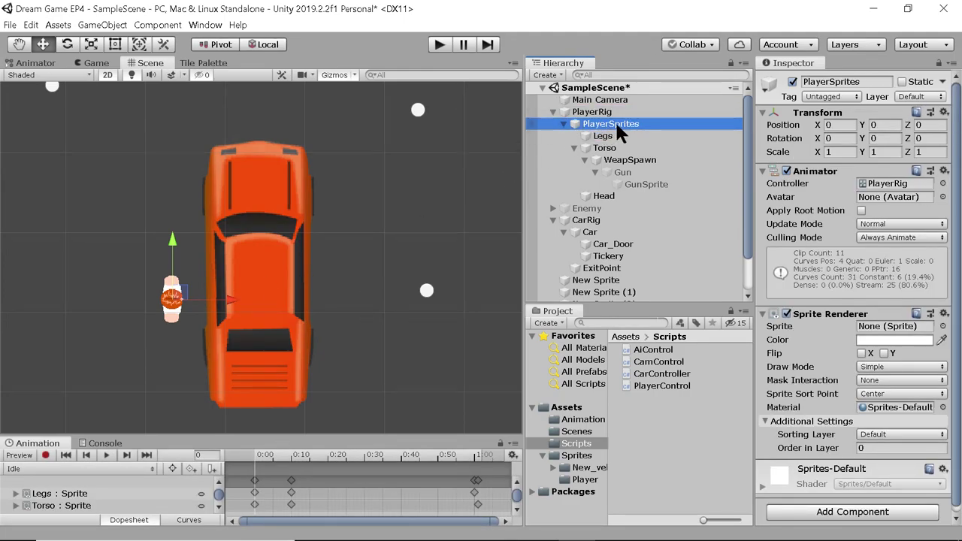
{"action": "left_click", "coordinate": [81, 469]}
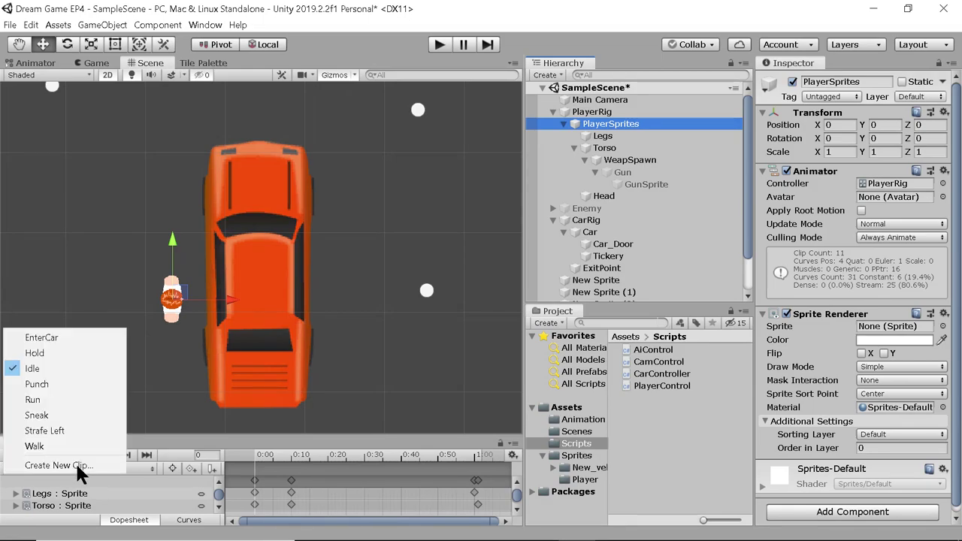
{"action": "left_click", "coordinate": [88, 337]}
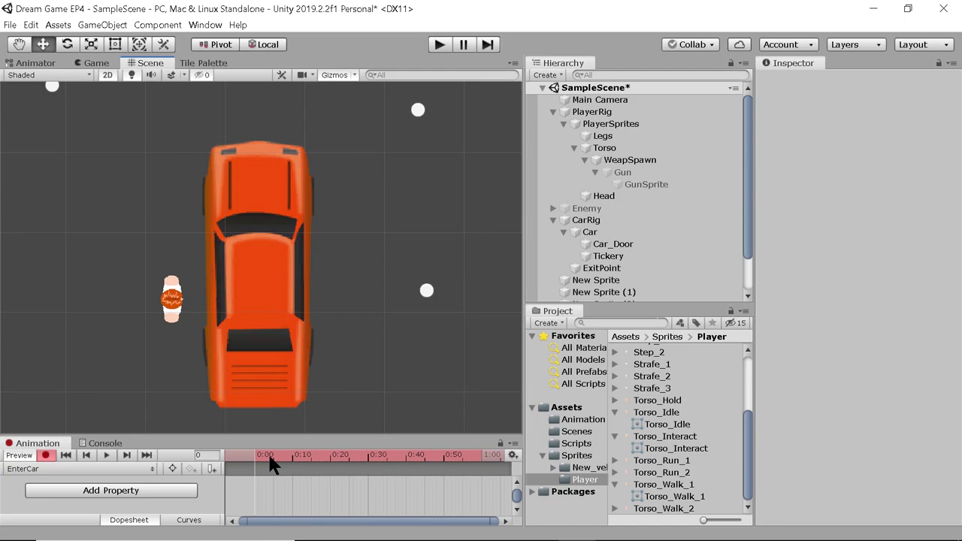
{"action": "left_click", "coordinate": [293, 460]}
Key the Torso's sprite to Torso_Interact in the EnterCar clip
{"action": "left_click", "coordinate": [607, 149]}
{"action": "left_click", "coordinate": [952, 183]}
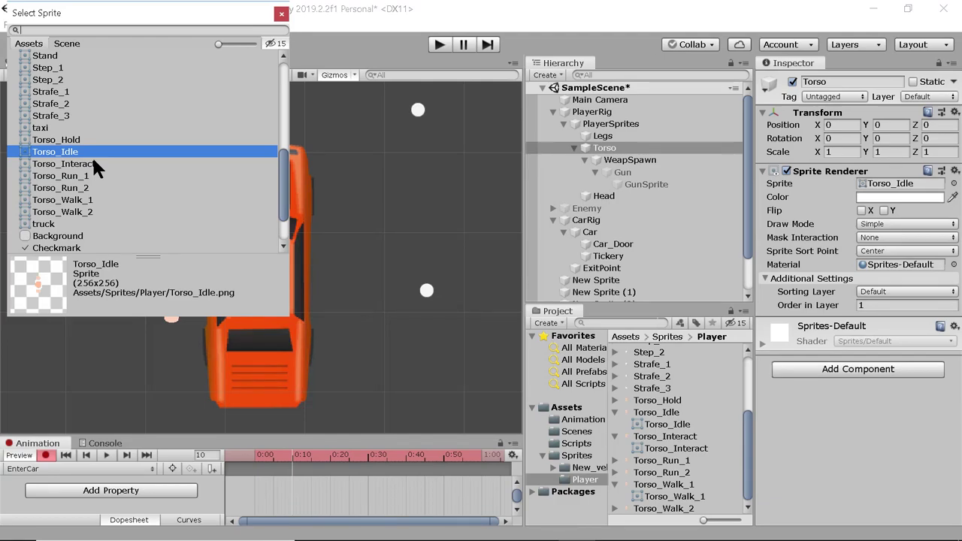
{"action": "left_click", "coordinate": [281, 14]}
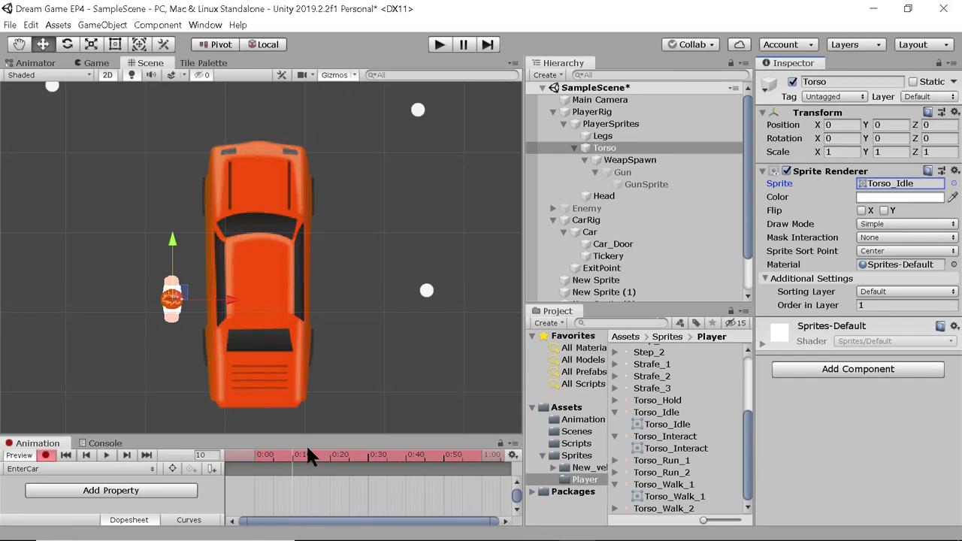
{"action": "left_click", "coordinate": [630, 122]}
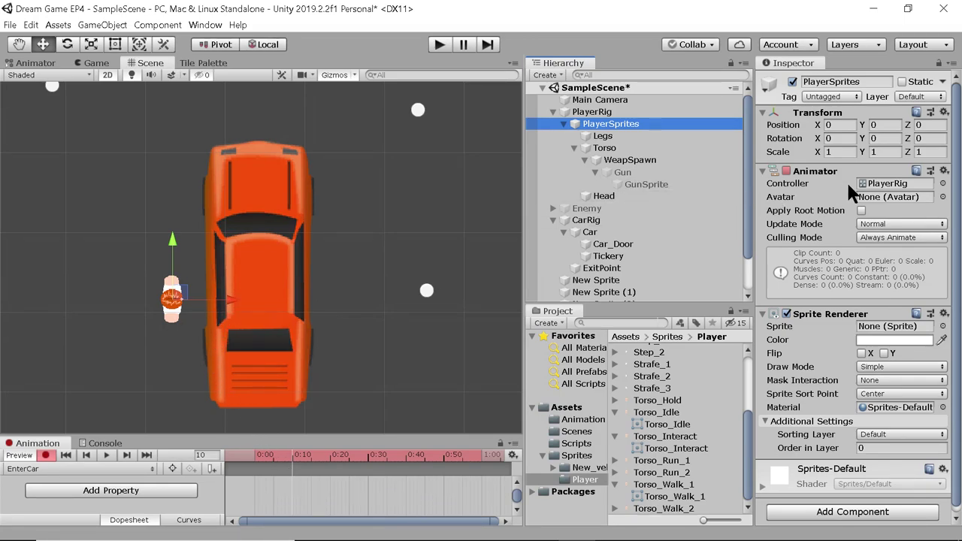
{"action": "left_click", "coordinate": [626, 147]}
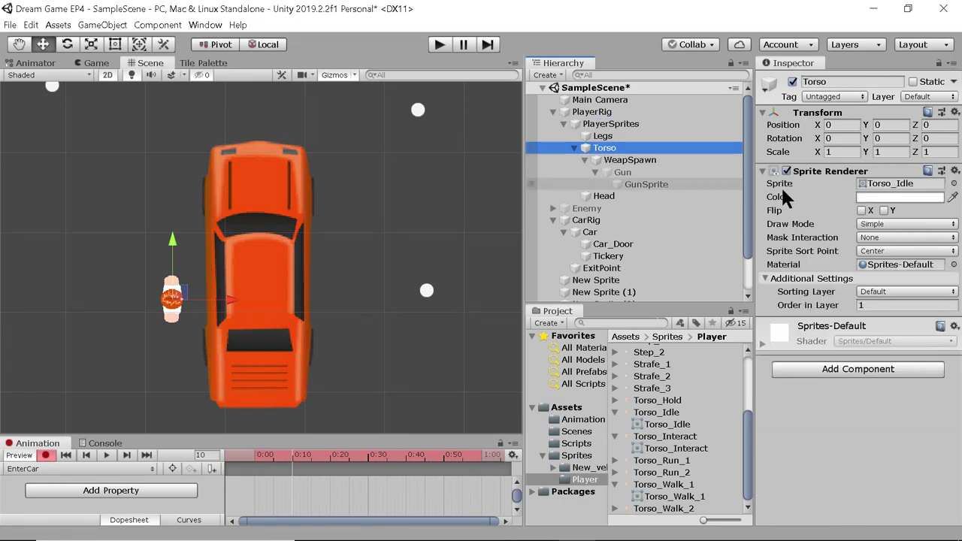
{"action": "left_click", "coordinate": [953, 183]}
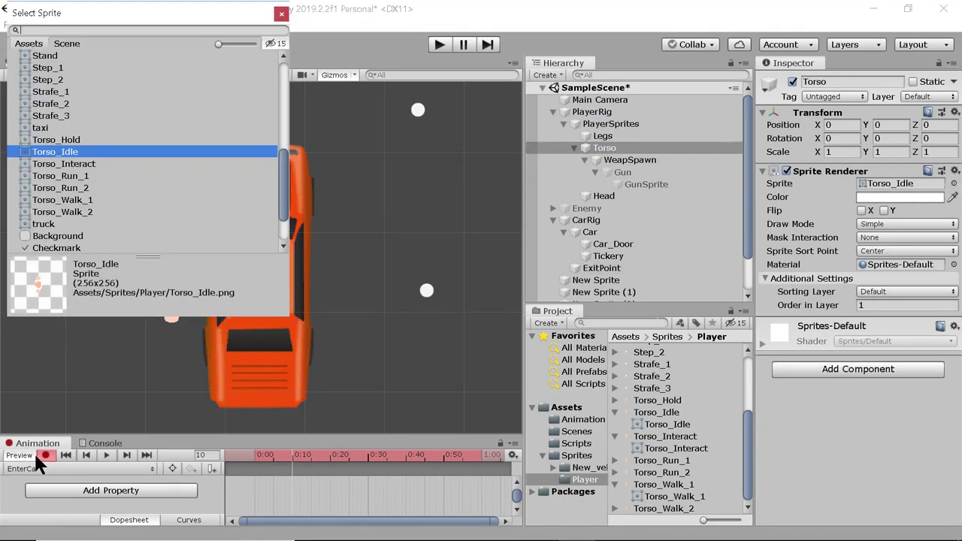
{"action": "double_click", "coordinate": [104, 162]}
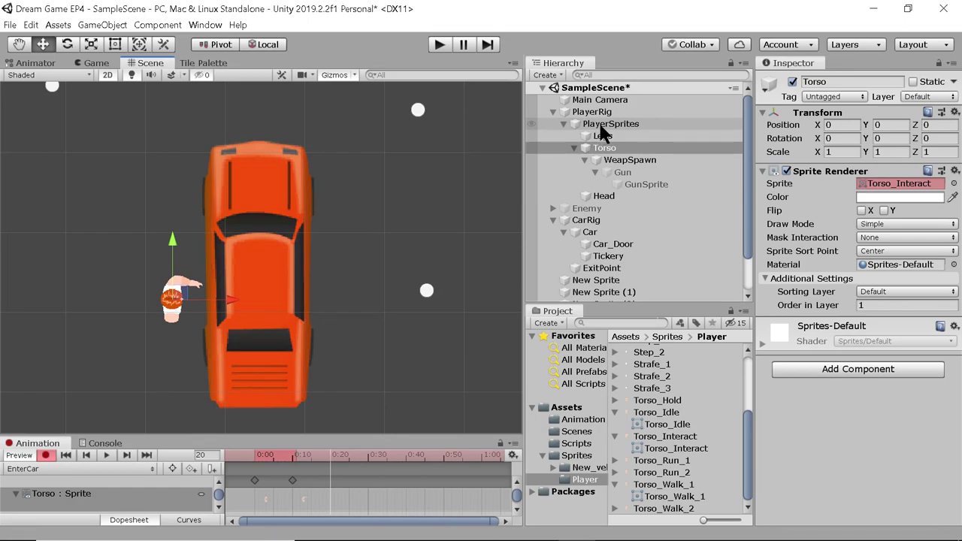
{"action": "left_click", "coordinate": [601, 125]}
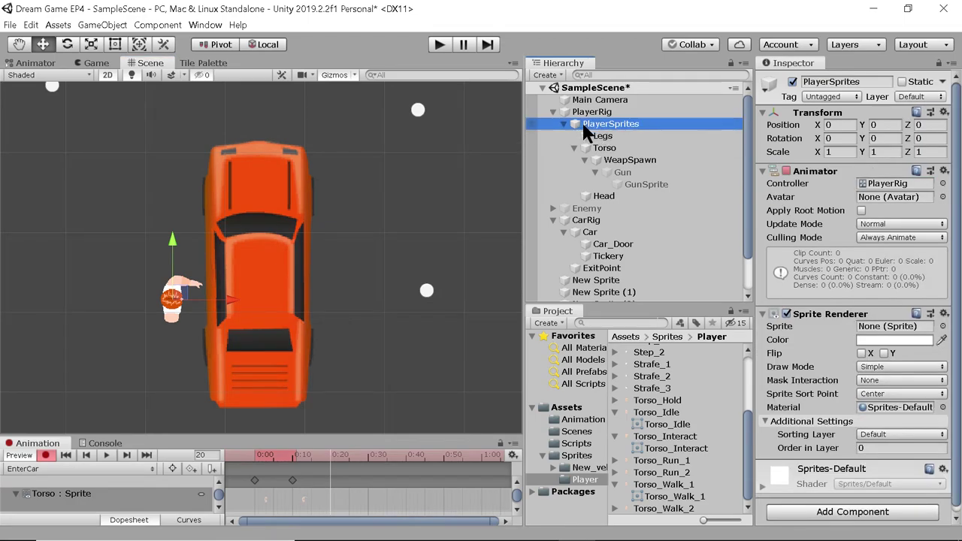
{"action": "left_click", "coordinate": [67, 44]}
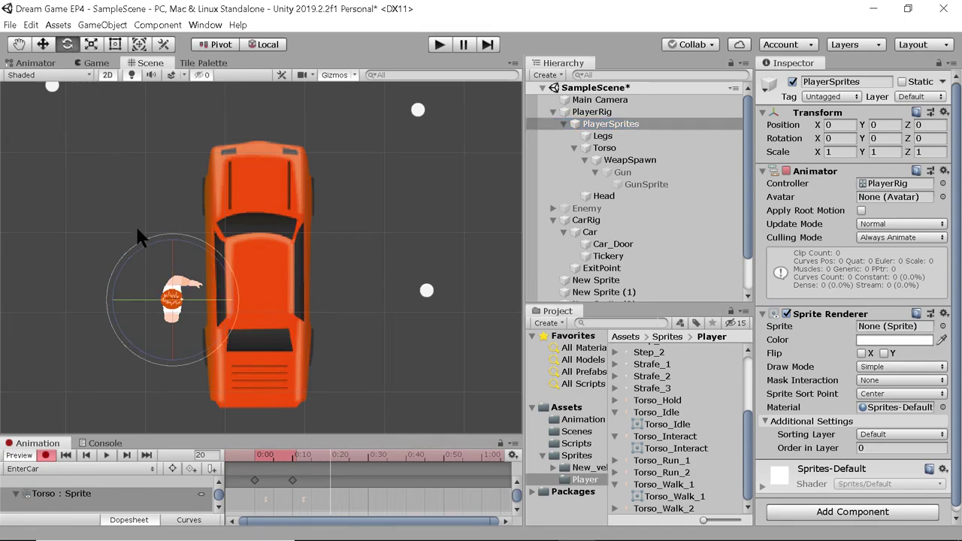
{"action": "left_click_drag", "start_coordinate": [135, 250], "coordinate": [196, 242]}
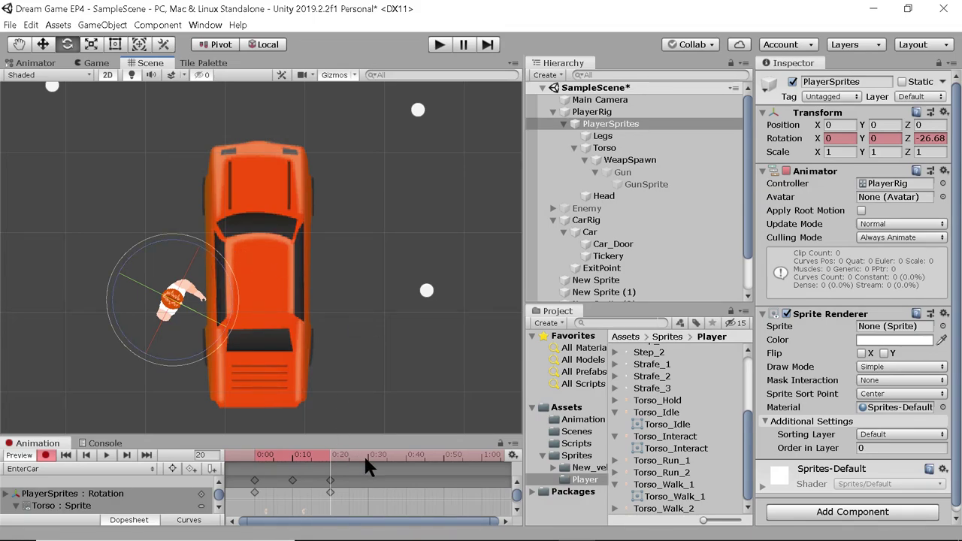
{"action": "left_click_drag", "start_coordinate": [254, 454], "coordinate": [367, 454]}
{"action": "left_click_drag", "start_coordinate": [139, 246], "coordinate": [136, 444]}
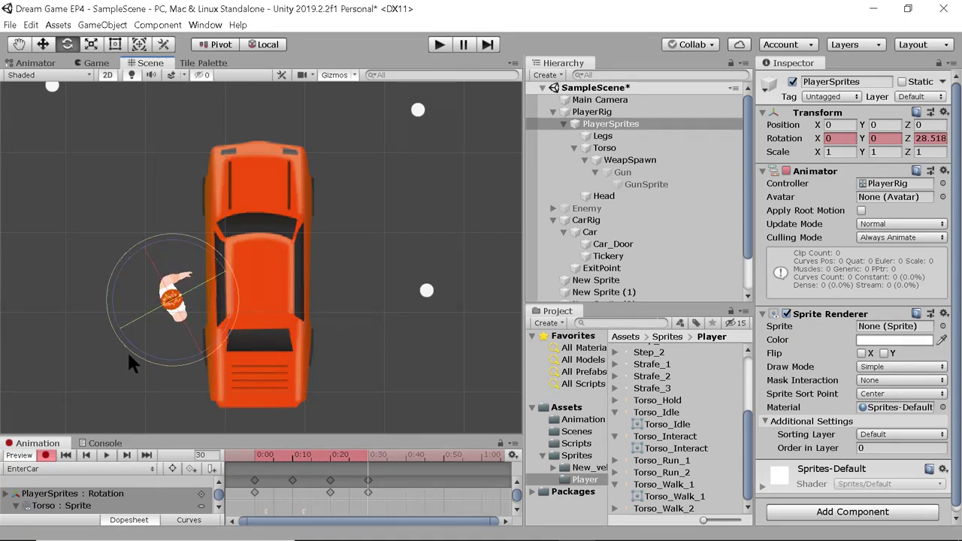
{"action": "left_click_drag", "start_coordinate": [113, 307], "coordinate": [117, 329]}
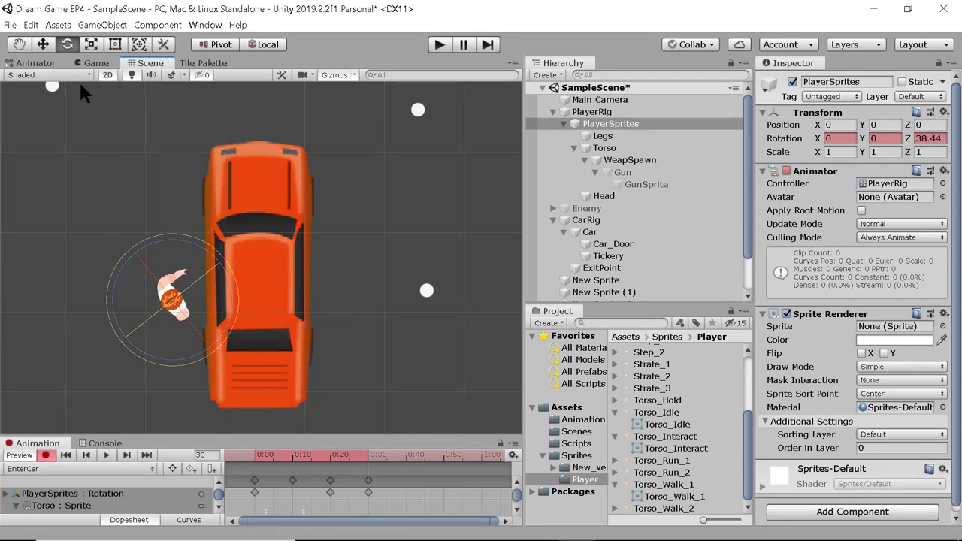
{"action": "left_click", "coordinate": [43, 44]}
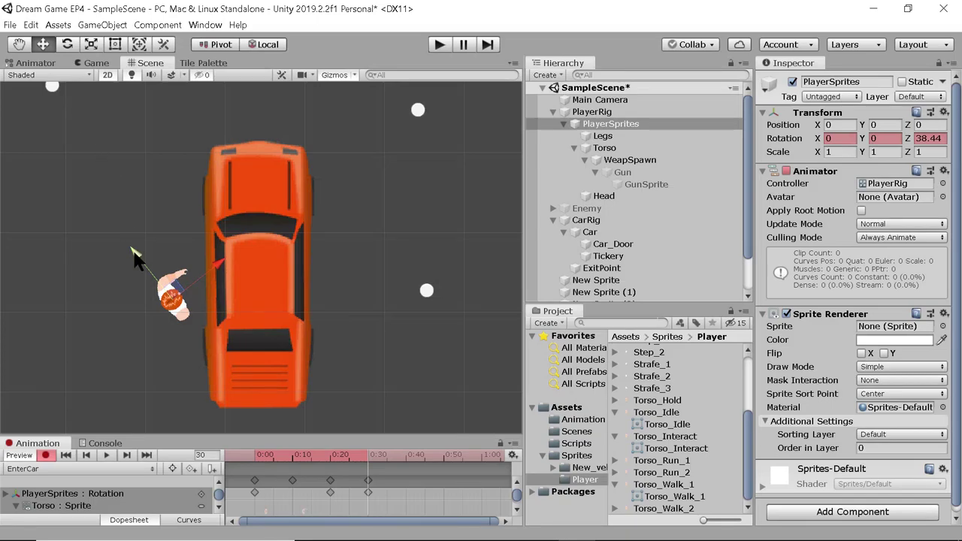
{"action": "left_click_drag", "start_coordinate": [136, 258], "coordinate": [154, 280]}
{"action": "left_click_drag", "start_coordinate": [236, 290], "coordinate": [217, 305]}
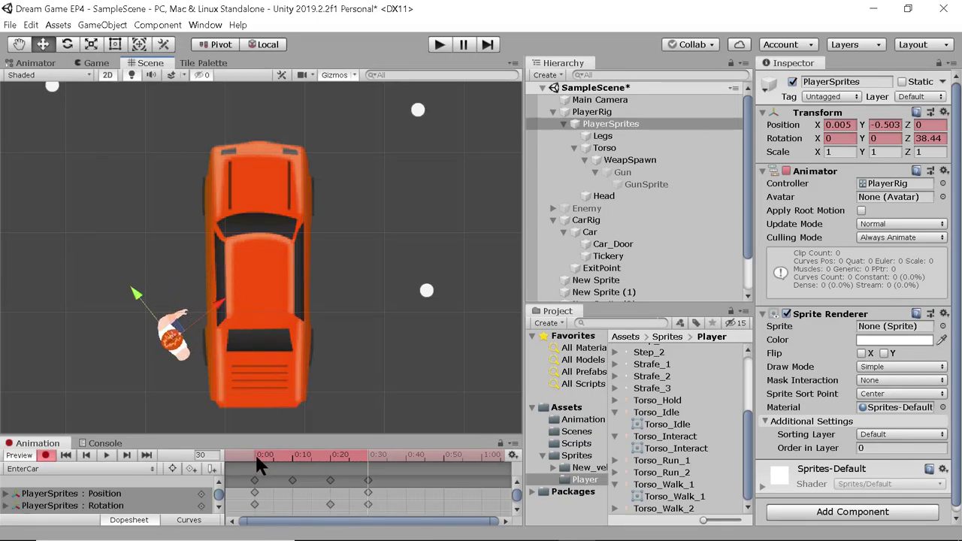
{"action": "mouse_move", "coordinate": [255, 454]}
{"action": "left_mouse_down"}
{"action": "mouse_move", "coordinate": [343, 454]}
{"action": "mouse_move", "coordinate": [247, 454]}
{"action": "mouse_move", "coordinate": [382, 454]}
{"action": "mouse_move", "coordinate": [247, 454]}
{"action": "left_mouse_up"}
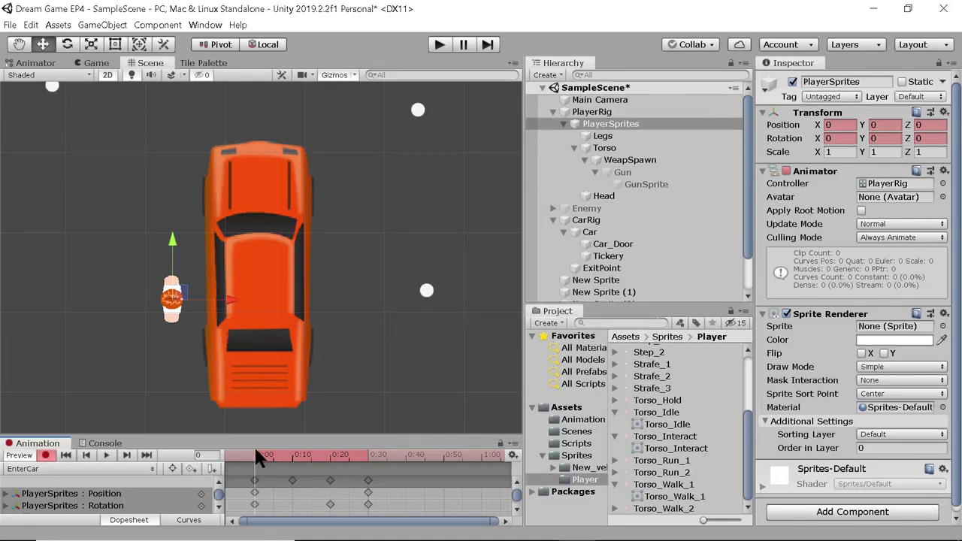
{"action": "left_click", "coordinate": [256, 493]}
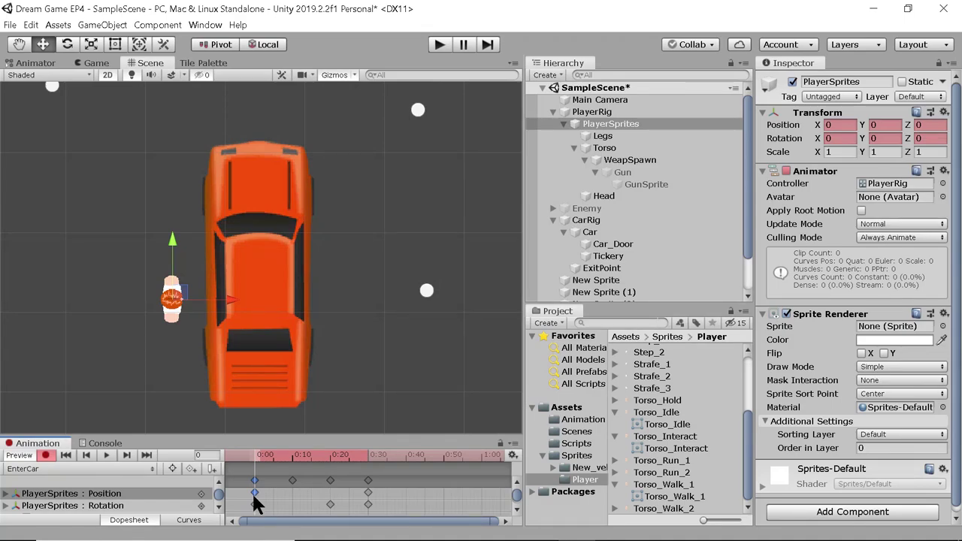
Review the turn, then key PlayerSprites rotated to Z 135.85 at frame 50
{"action": "left_click", "coordinate": [311, 454]}
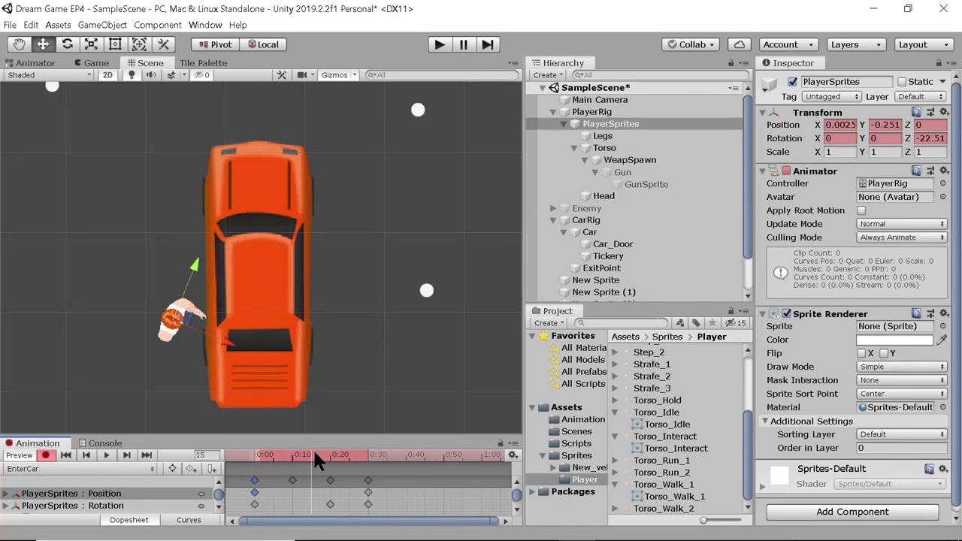
{"action": "left_click_drag", "start_coordinate": [253, 454], "coordinate": [331, 482]}
{"action": "left_click_drag", "start_coordinate": [256, 456], "coordinate": [354, 434]}
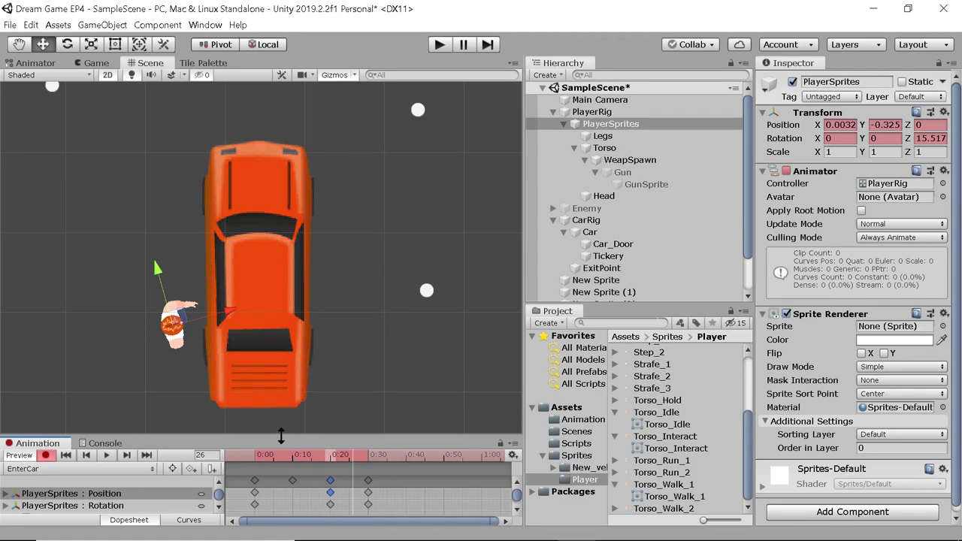
{"action": "left_click_drag", "start_coordinate": [301, 452], "coordinate": [374, 451]}
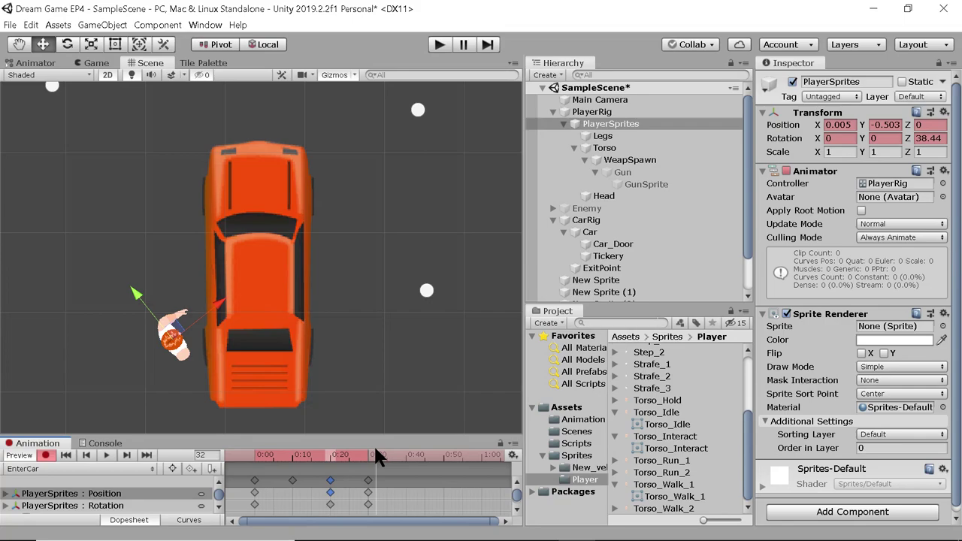
{"action": "left_click_drag", "start_coordinate": [376, 453], "coordinate": [443, 463]}
{"action": "left_click", "coordinate": [67, 44]}
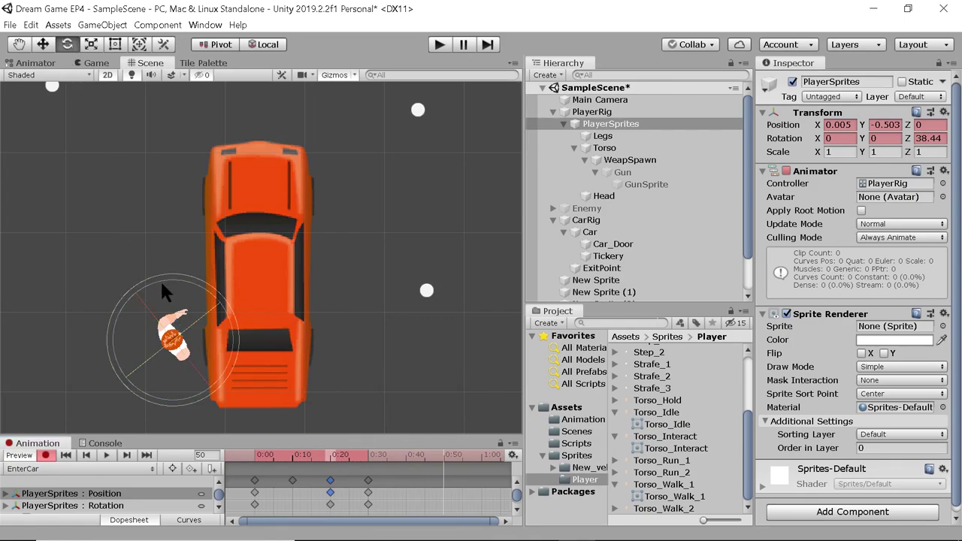
{"action": "left_click_drag", "start_coordinate": [160, 278], "coordinate": [47, 530]}
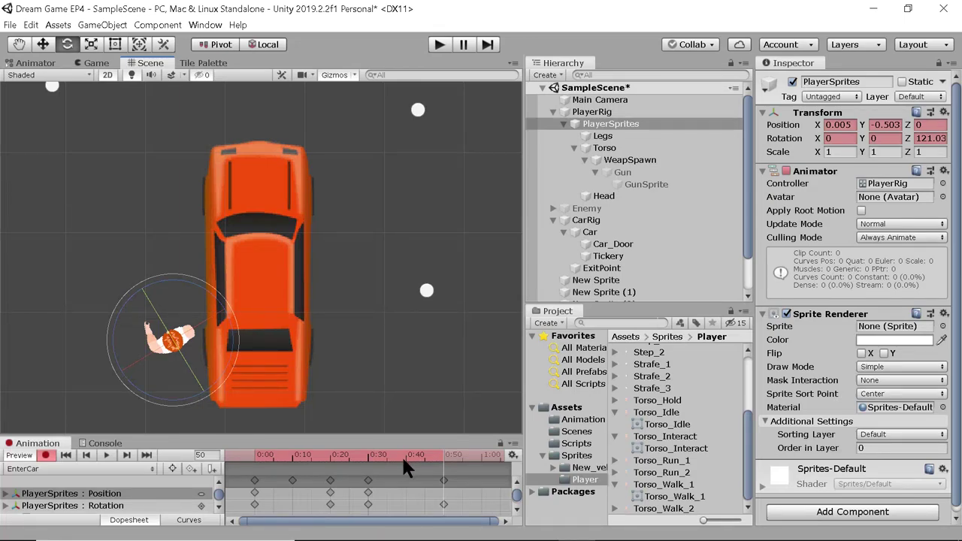
{"action": "left_click_drag", "start_coordinate": [254, 456], "coordinate": [445, 439]}
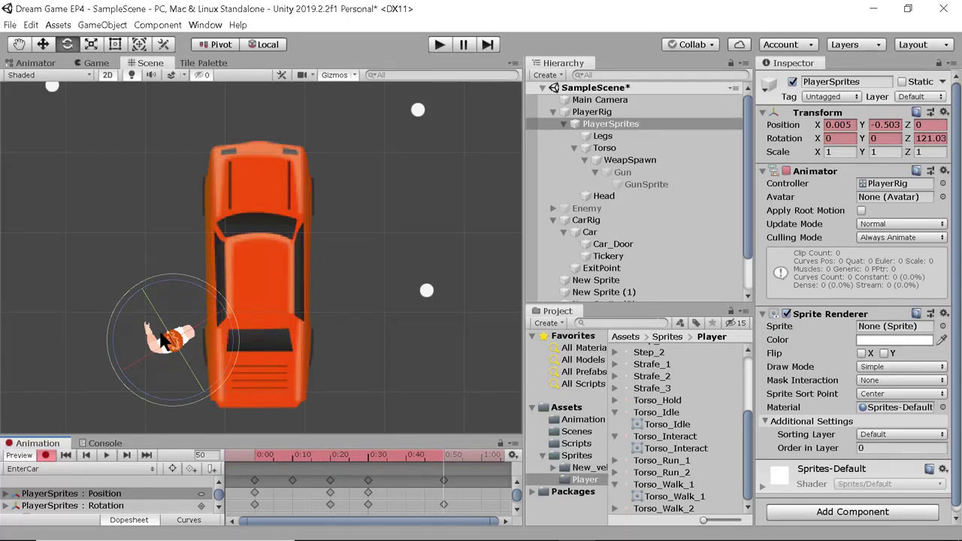
{"action": "left_click_drag", "start_coordinate": [125, 298], "coordinate": [109, 321]}
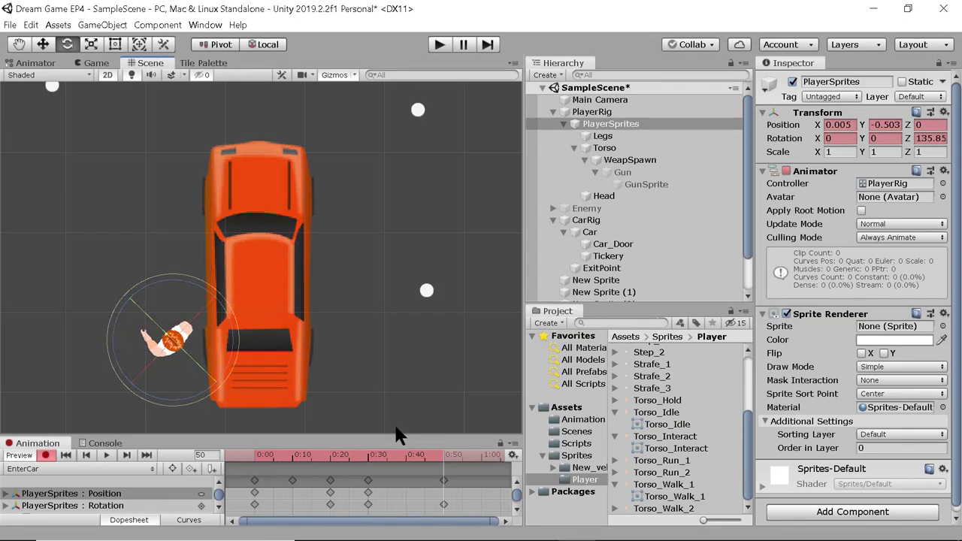
Key the Torso's sprite to Torso_Idle at frame 50 and preview the change
{"action": "left_click", "coordinate": [605, 148]}
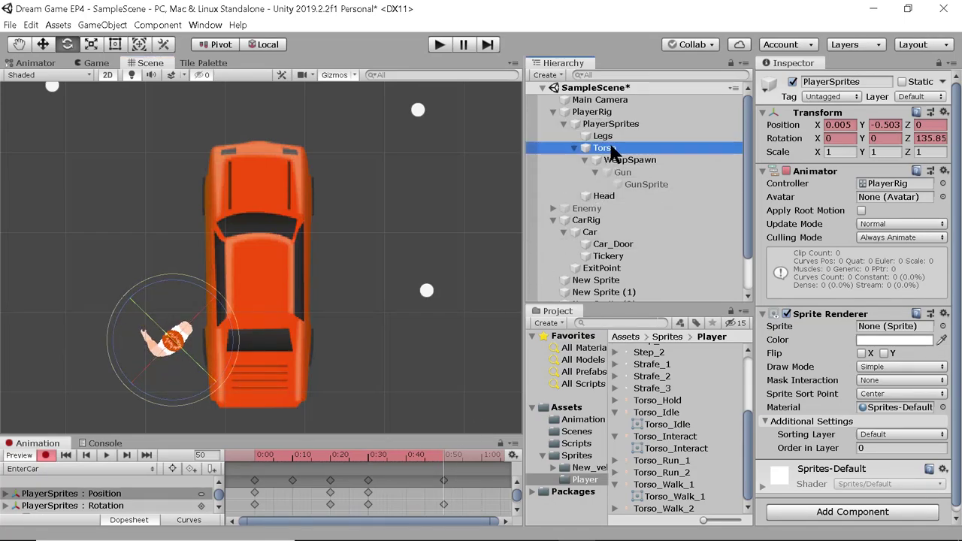
{"action": "left_click", "coordinate": [953, 184]}
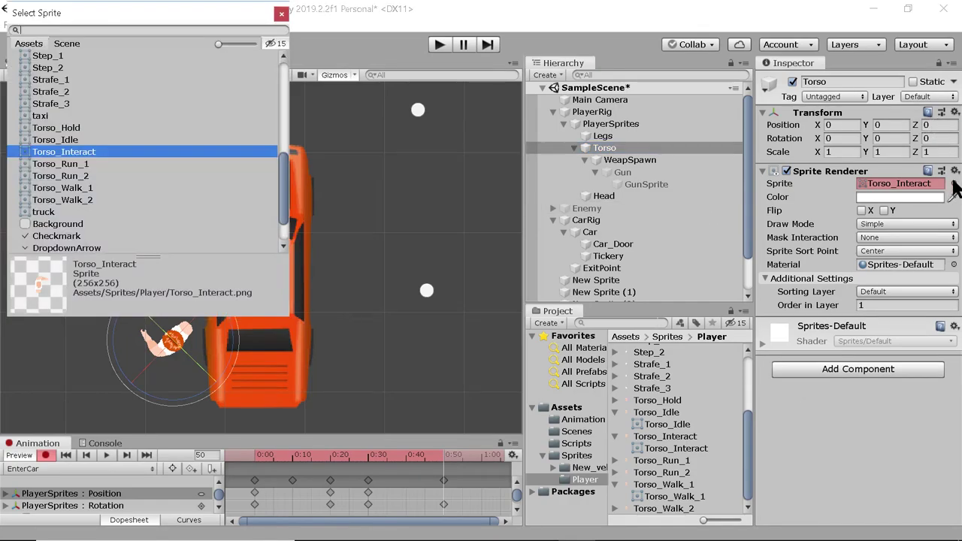
{"action": "double_click", "coordinate": [89, 137]}
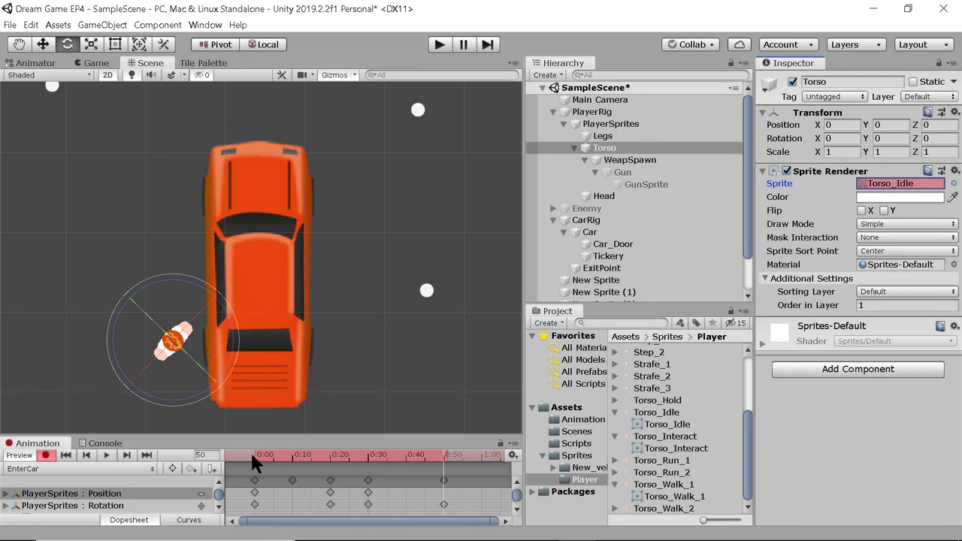
{"action": "left_click_drag", "start_coordinate": [252, 458], "coordinate": [482, 438]}
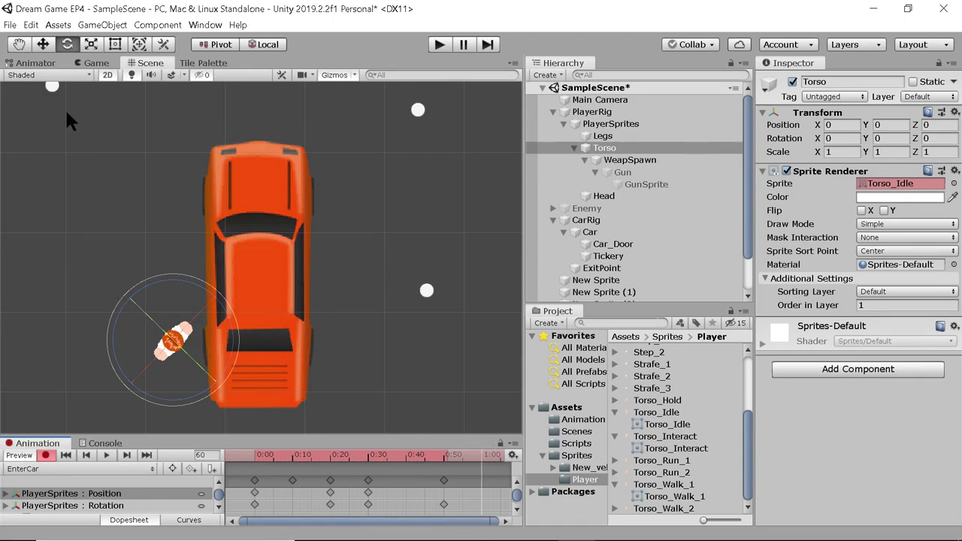
Try moving the torso down at frame 80, then undo the move
{"action": "left_click", "coordinate": [43, 44]}
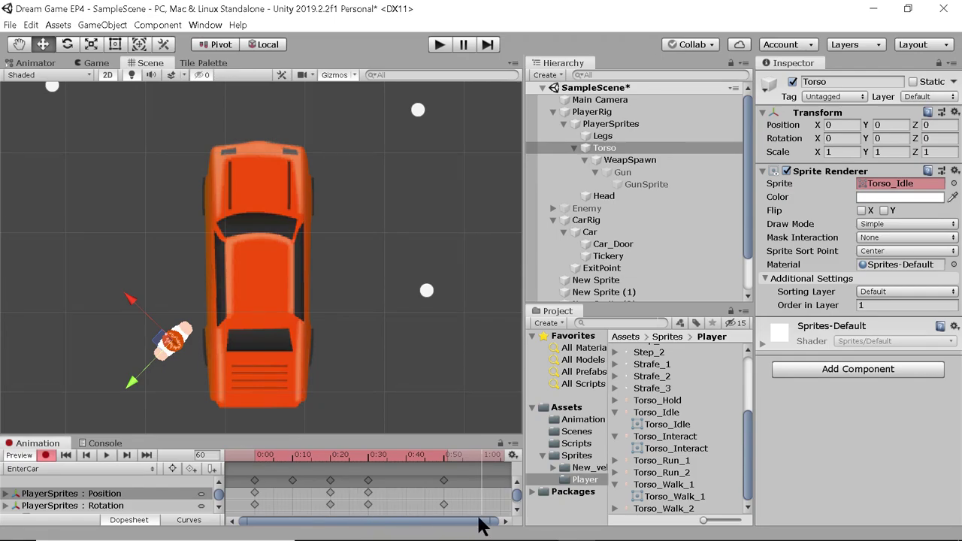
{"action": "scroll", "coordinate": [466, 500], "scroll_direction": "down", "scroll_amount": 3}
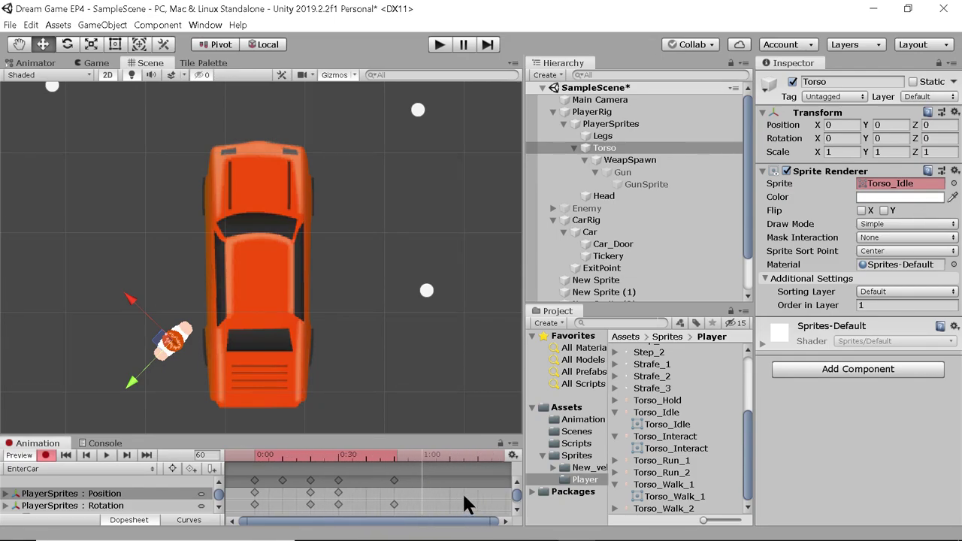
{"action": "scroll", "coordinate": [463, 502], "scroll_direction": "down", "scroll_amount": 2}
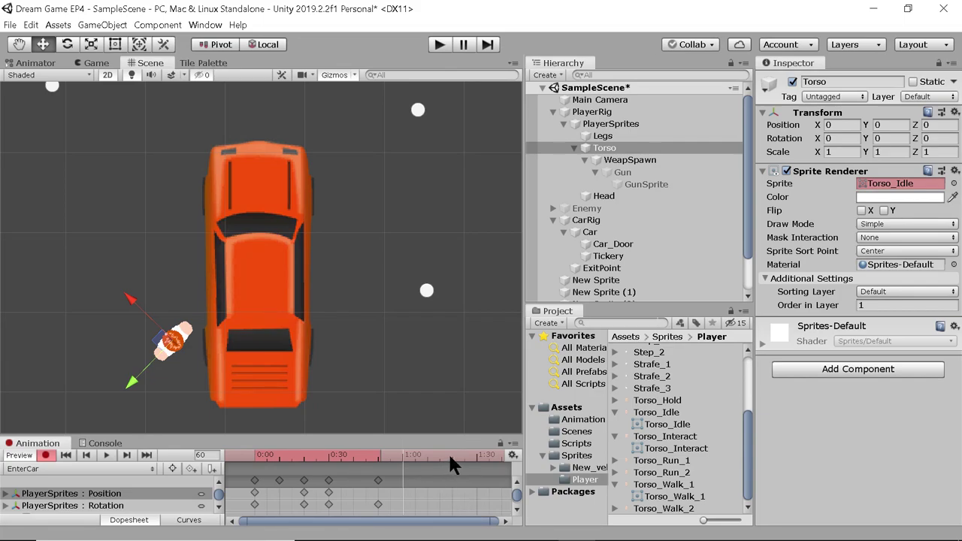
{"action": "left_click", "coordinate": [448, 457]}
{"action": "left_click", "coordinate": [452, 456]}
{"action": "left_click_drag", "start_coordinate": [134, 386], "coordinate": [158, 347]}
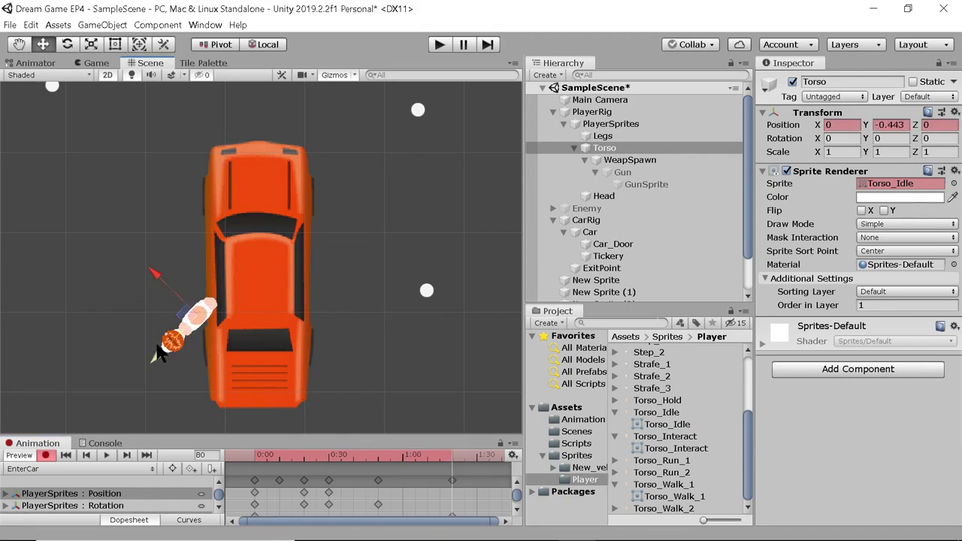
{"action": "key", "text": "ctrl+z"}
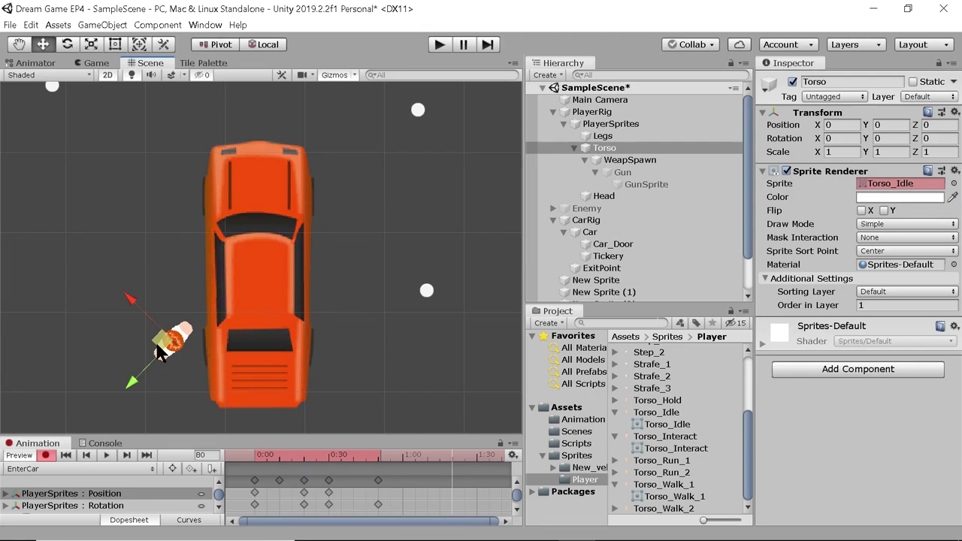
{"action": "left_click", "coordinate": [601, 124]}
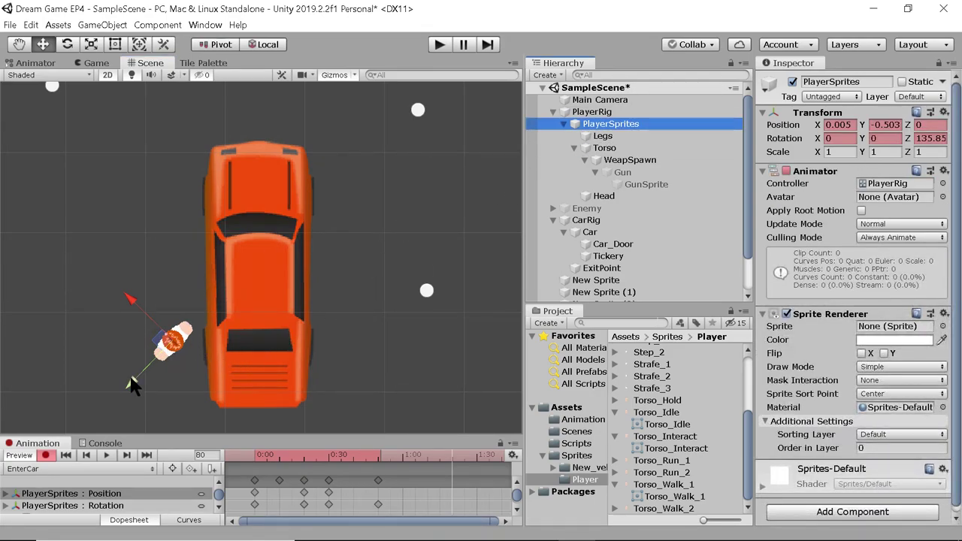
{"action": "left_click_drag", "start_coordinate": [132, 384], "coordinate": [157, 339]}
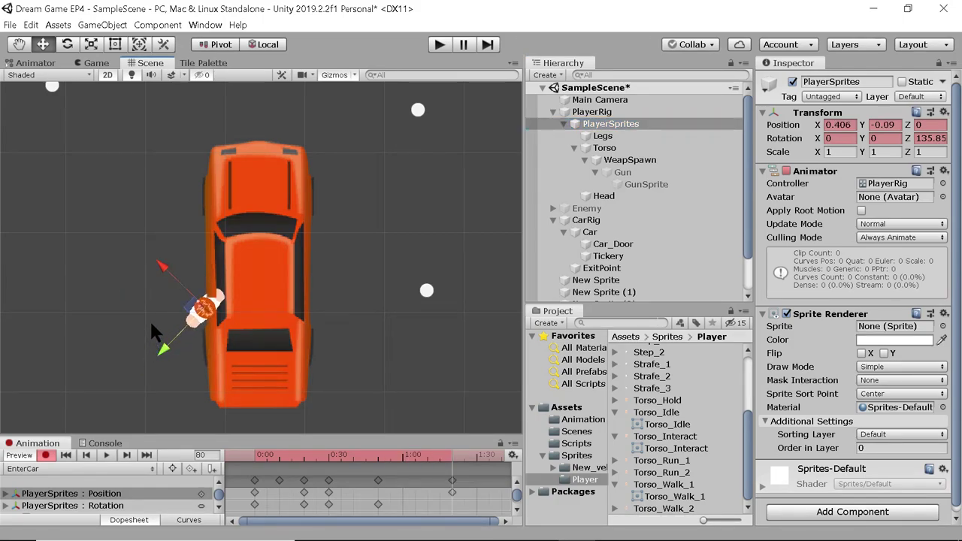
{"action": "left_click_drag", "start_coordinate": [162, 269], "coordinate": [160, 246]}
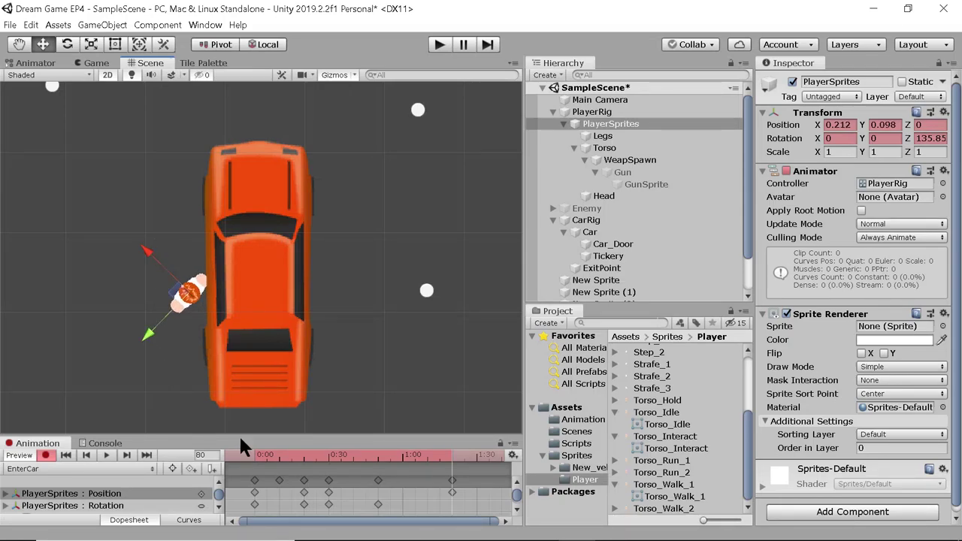
{"action": "left_click_drag", "start_coordinate": [253, 458], "coordinate": [453, 437]}
{"action": "left_click", "coordinate": [506, 521]}
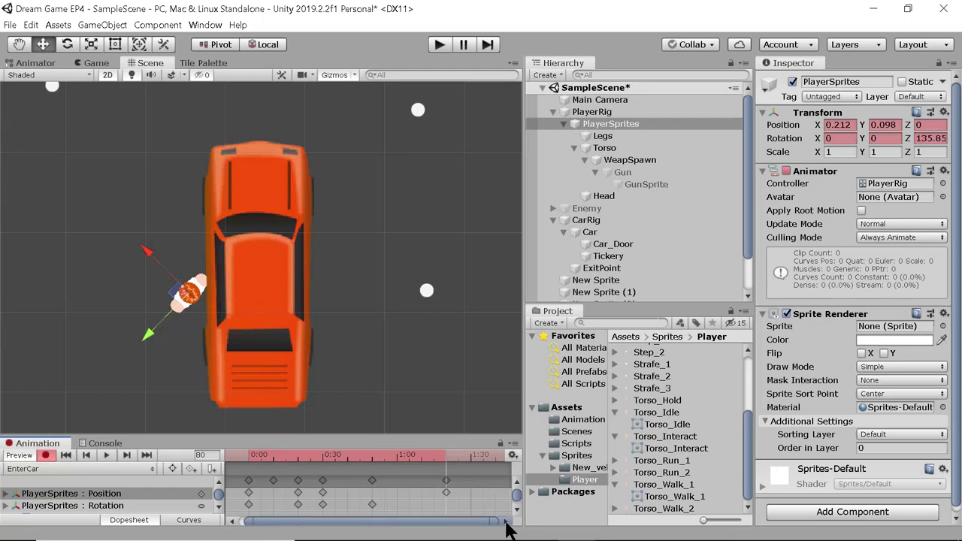
{"action": "left_click", "coordinate": [506, 520]}
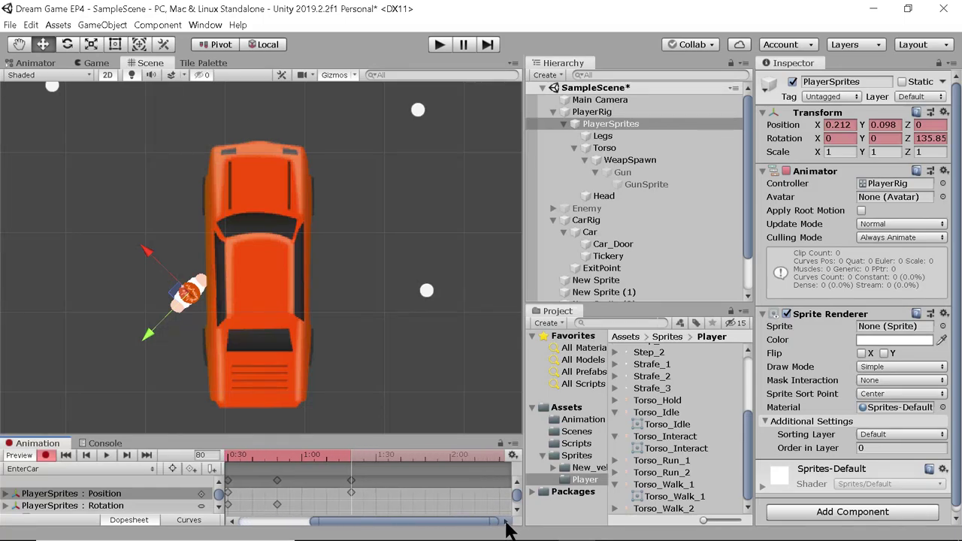
{"action": "left_click", "coordinate": [419, 456]}
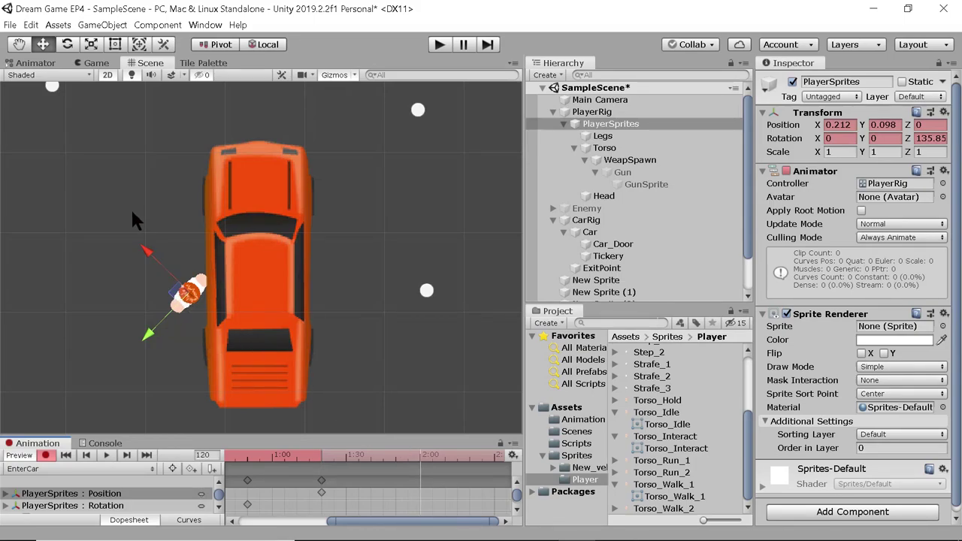
{"action": "left_click", "coordinate": [66, 43]}
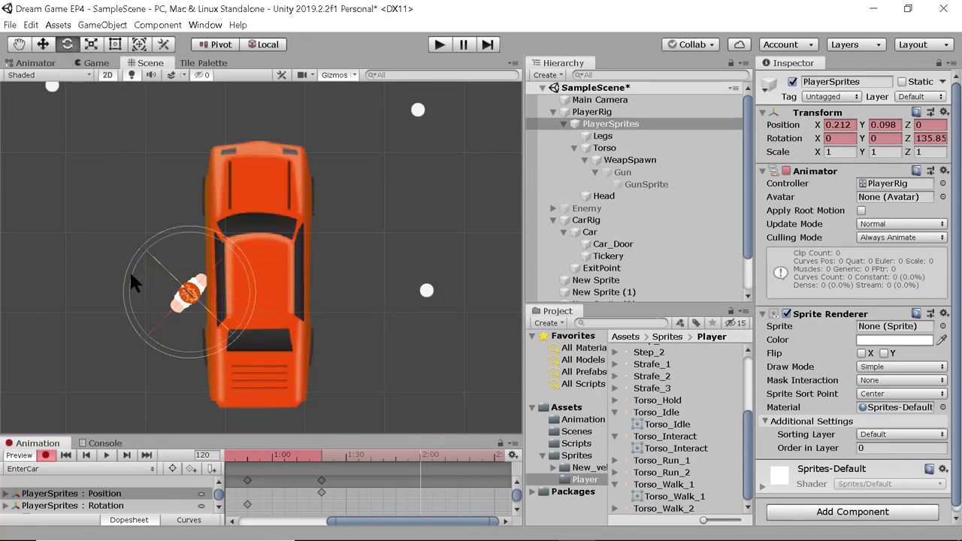
{"action": "left_click_drag", "start_coordinate": [130, 270], "coordinate": [186, 186]}
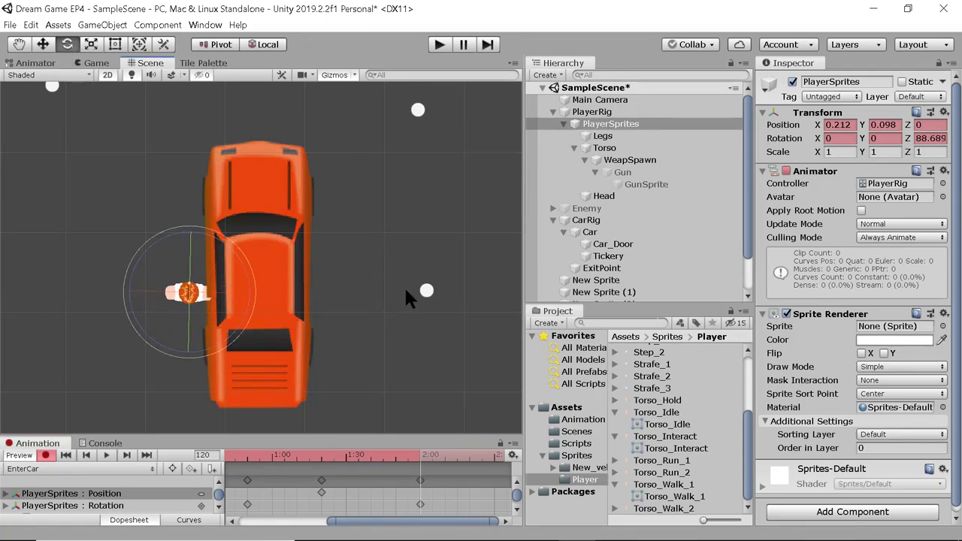
{"action": "left_click", "coordinate": [929, 138]}
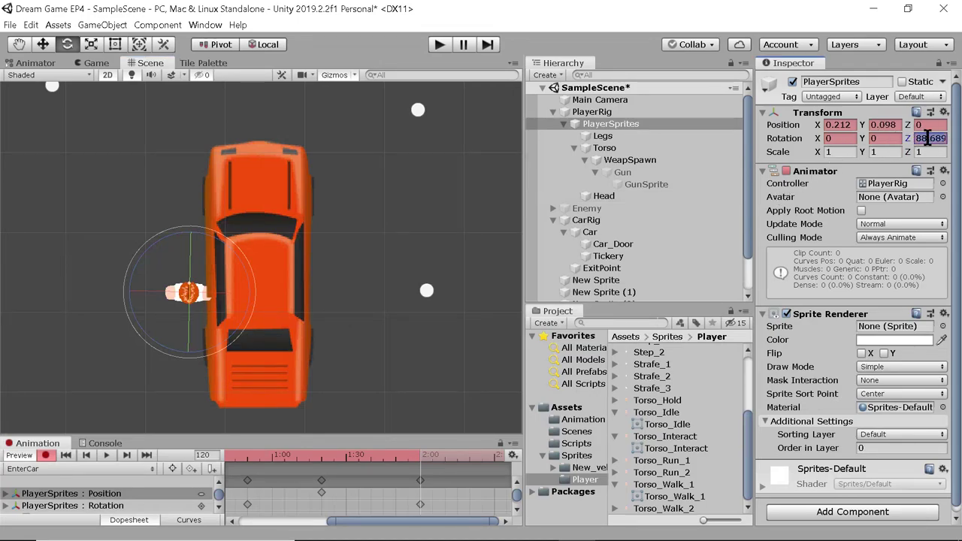
{"action": "type", "text": "90"}
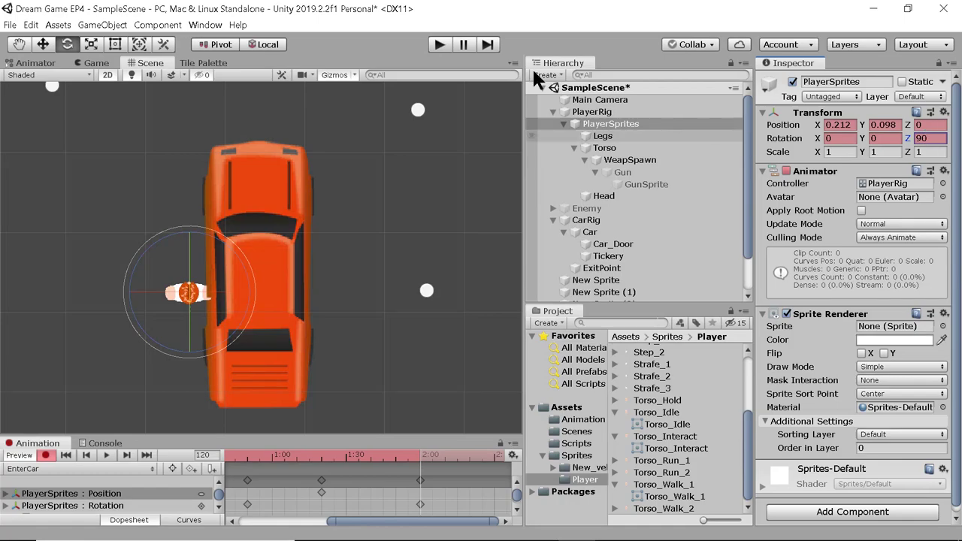
{"action": "left_click", "coordinate": [47, 42]}
{"action": "left_click", "coordinate": [46, 43]}
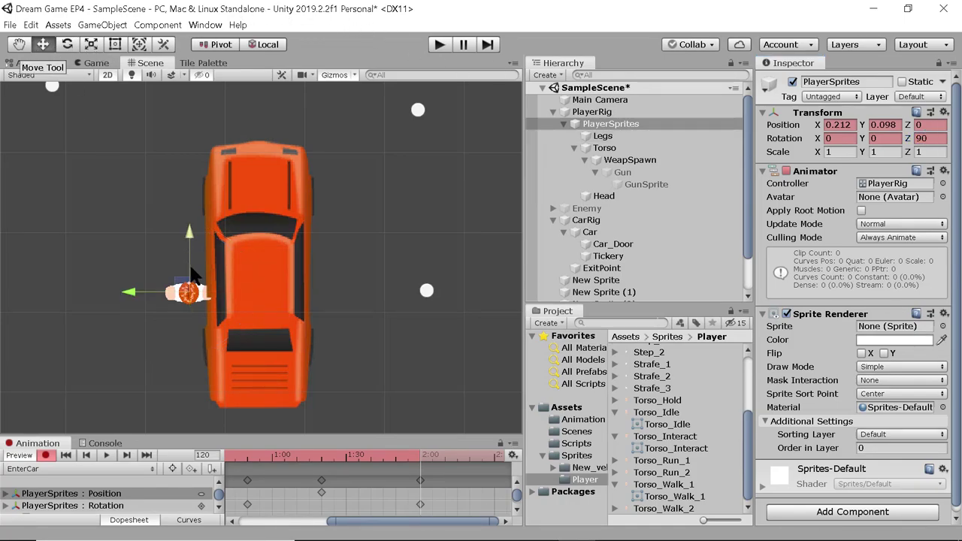
{"action": "left_click_drag", "start_coordinate": [130, 291], "coordinate": [182, 286]}
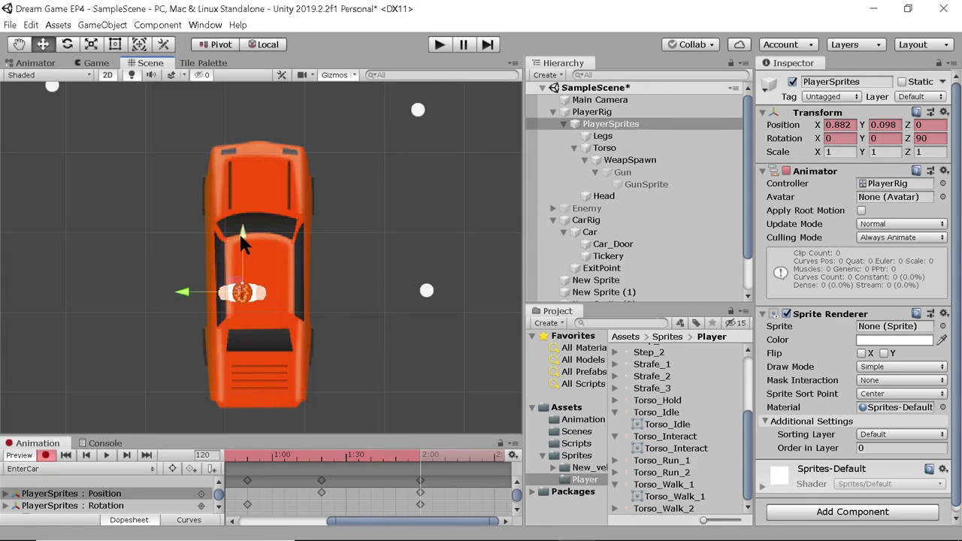
{"action": "left_click_drag", "start_coordinate": [240, 235], "coordinate": [247, 220]}
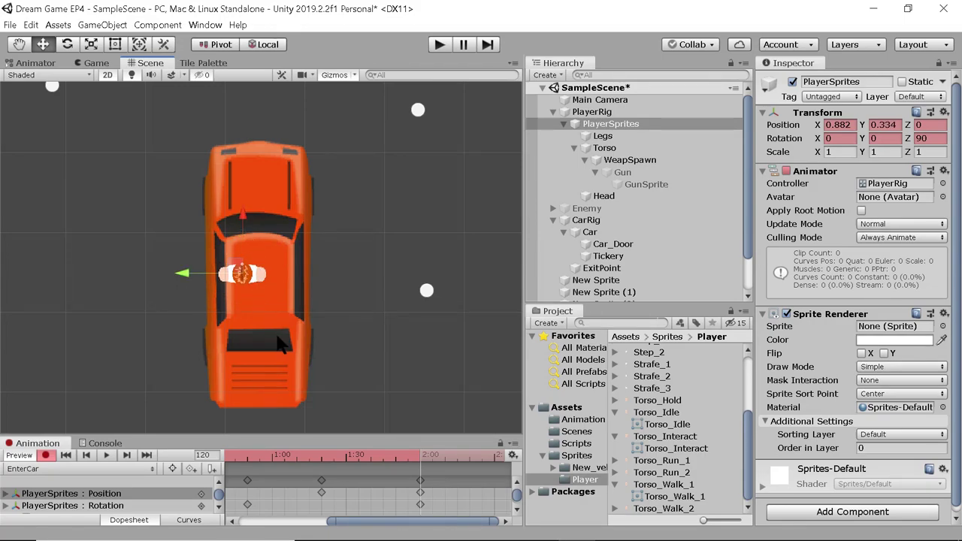
{"action": "left_click_drag", "start_coordinate": [247, 457], "coordinate": [217, 458]}
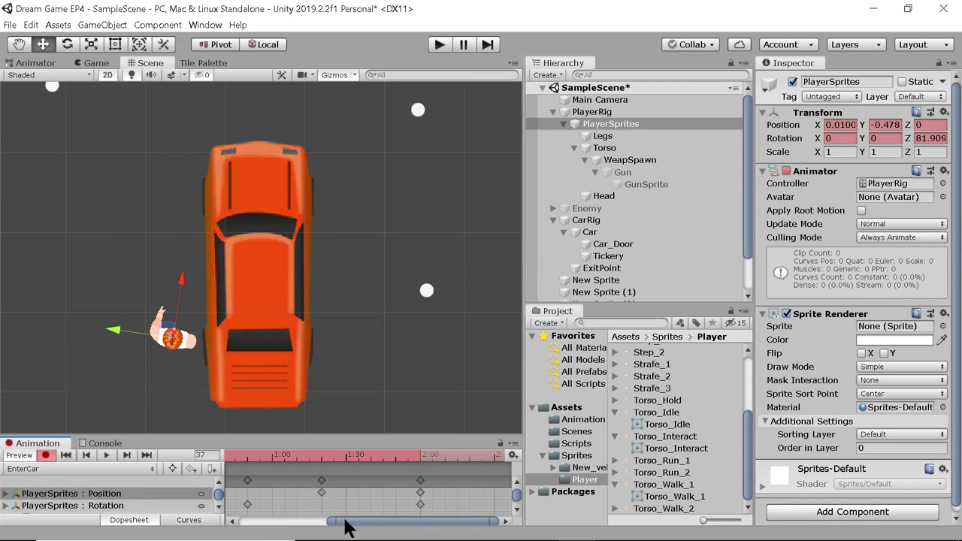
{"action": "left_click_drag", "start_coordinate": [344, 520], "coordinate": [252, 520]}
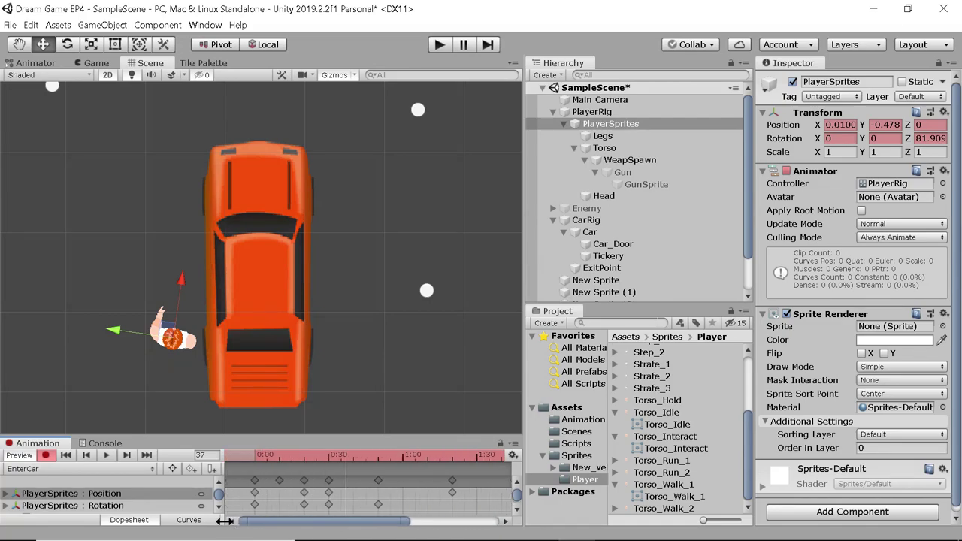
{"action": "left_click", "coordinate": [106, 456]}
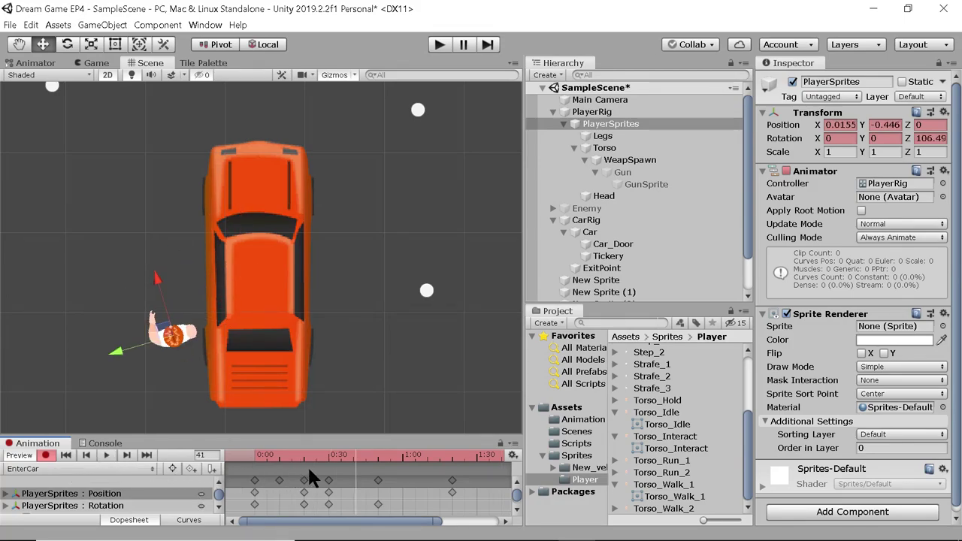
{"action": "left_click_drag", "start_coordinate": [346, 451], "coordinate": [296, 453]}
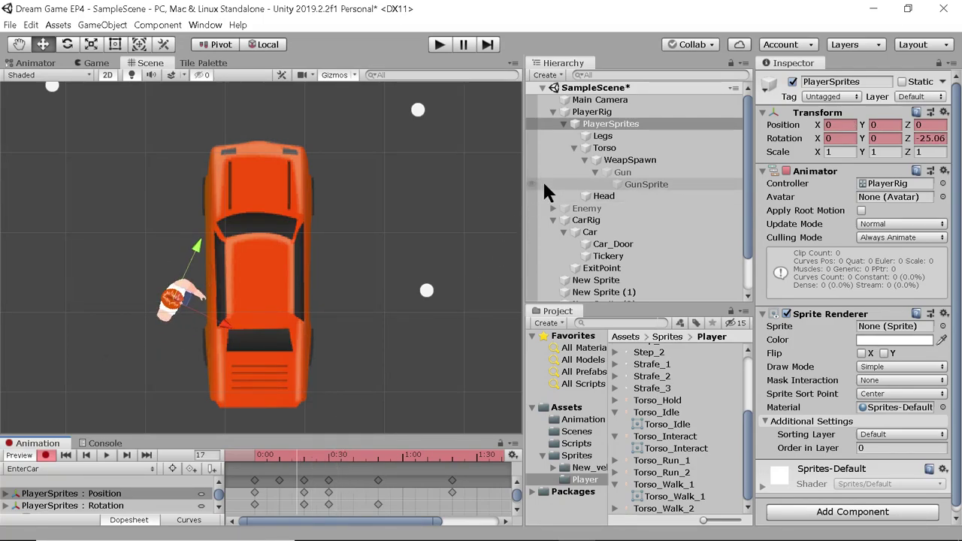
Rotate Car_Door to Z -10.138 so the door stands slightly open
{"action": "left_click", "coordinate": [594, 248]}
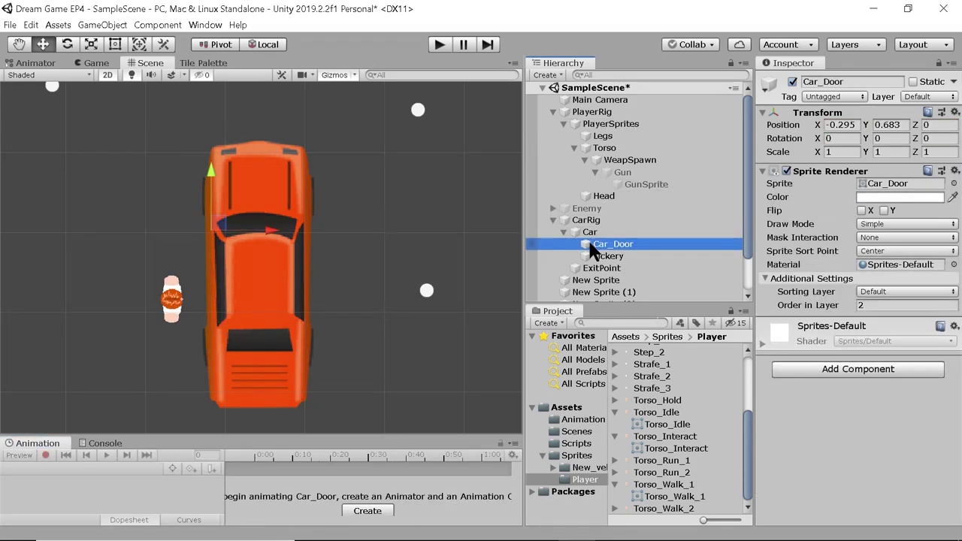
{"action": "left_click", "coordinate": [67, 43]}
{"action": "left_click_drag", "start_coordinate": [156, 196], "coordinate": [182, 218]}
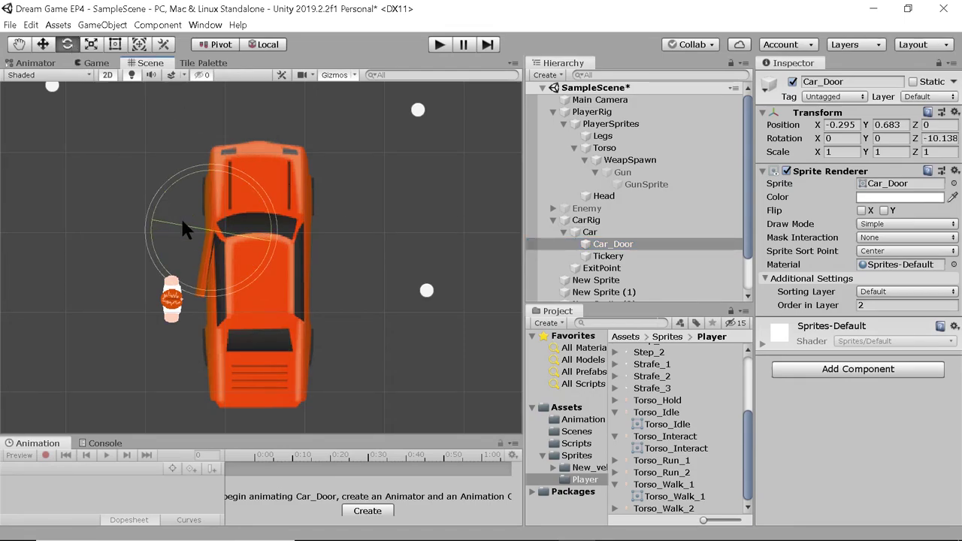
{"action": "left_click", "coordinate": [629, 113]}
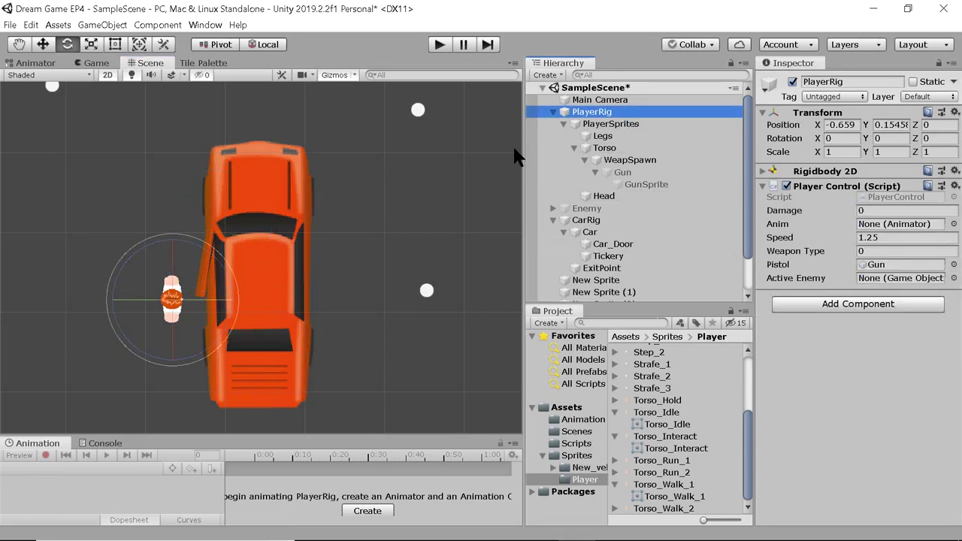
{"action": "left_click", "coordinate": [608, 124]}
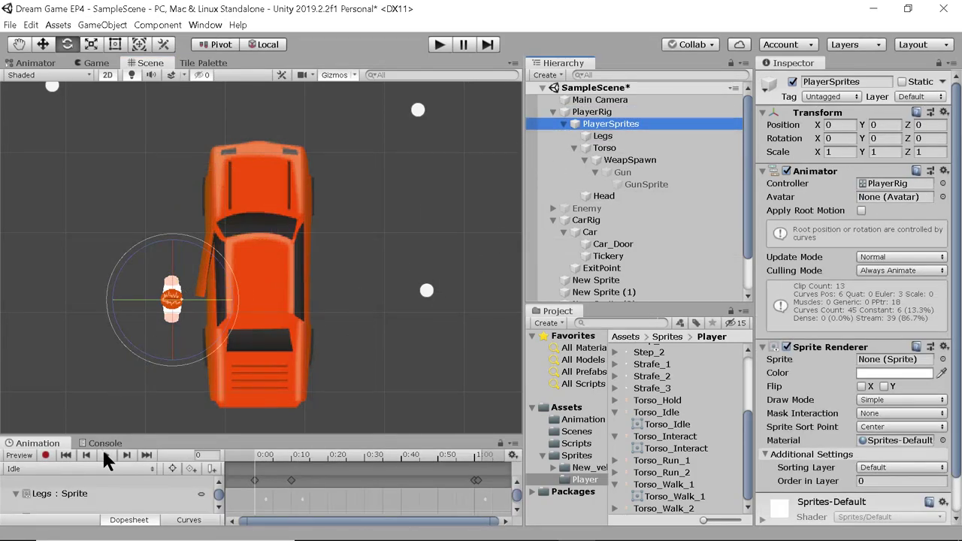
Switch the Animation window to the EnterCar clip and play it
{"action": "left_click", "coordinate": [107, 468]}
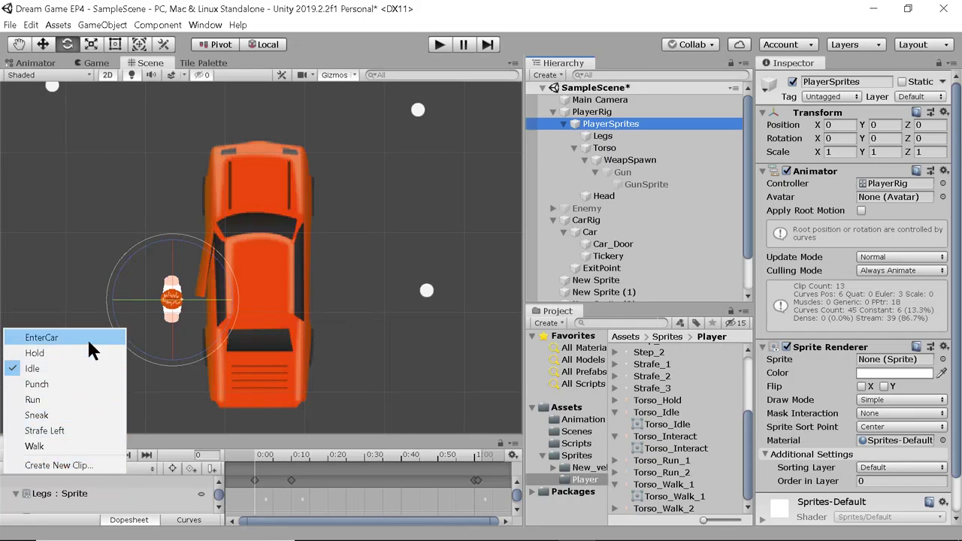
{"action": "left_click", "coordinate": [87, 339]}
{"action": "left_click", "coordinate": [103, 453]}
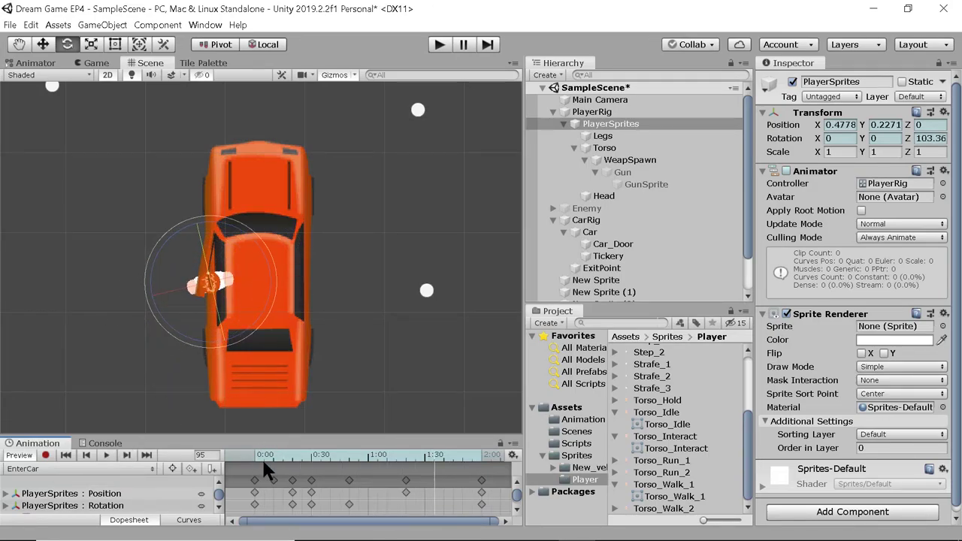
Move the player up-left beside the car door around frame 30
{"action": "left_click_drag", "start_coordinate": [259, 454], "coordinate": [311, 440]}
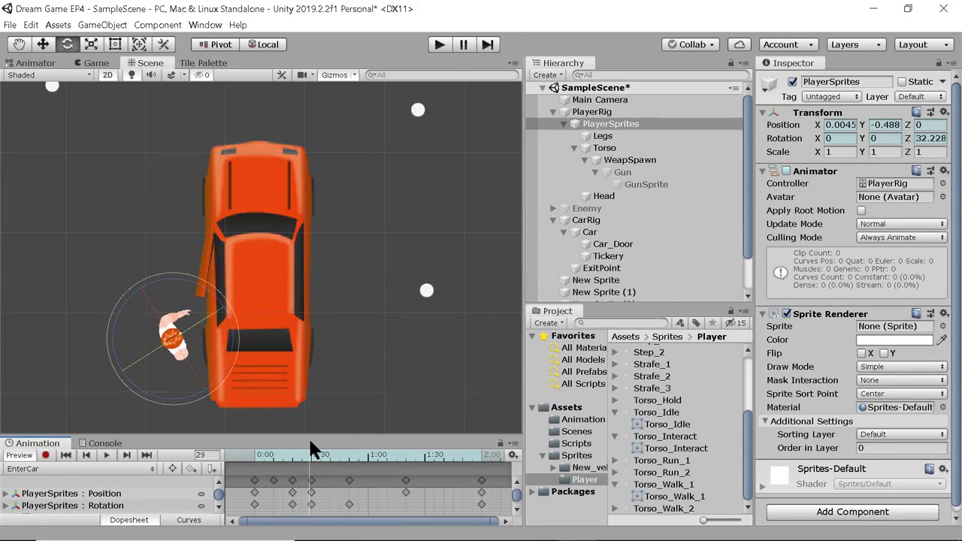
{"action": "left_click", "coordinate": [310, 442]}
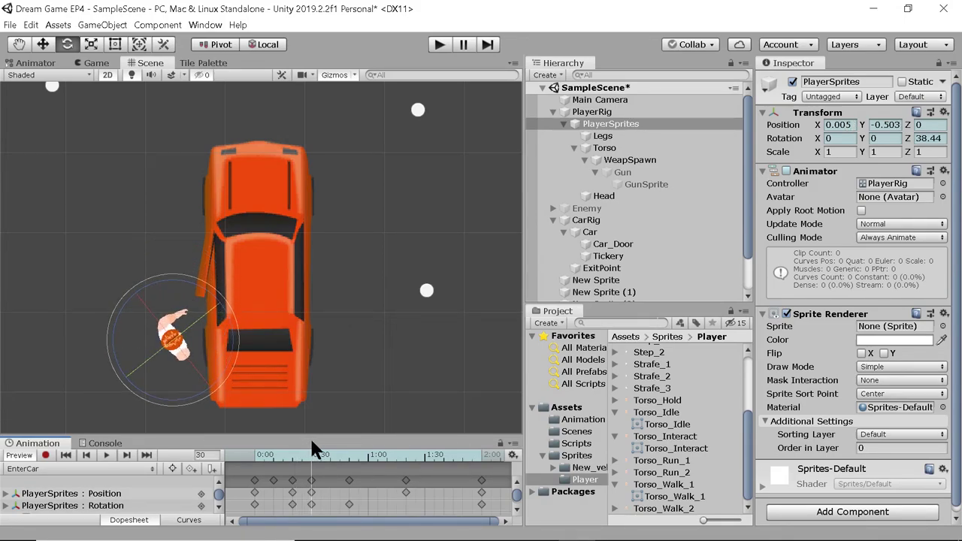
{"action": "left_click", "coordinate": [134, 494]}
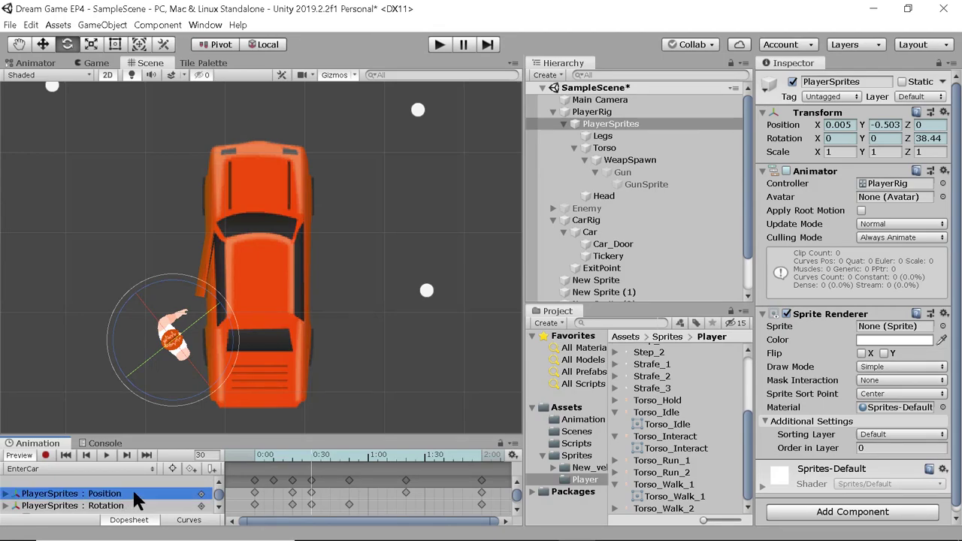
{"action": "left_click", "coordinate": [44, 46]}
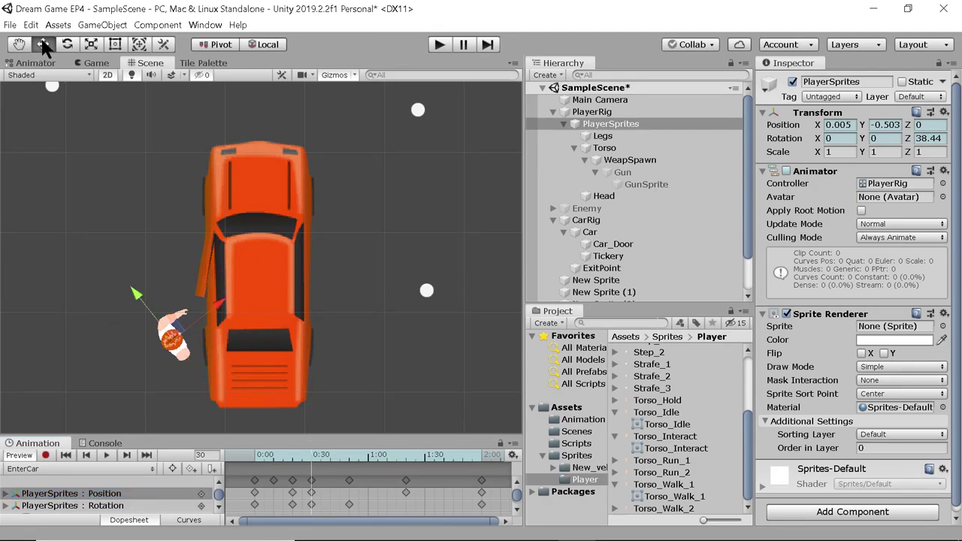
{"action": "left_click_drag", "start_coordinate": [136, 293], "coordinate": [126, 262]}
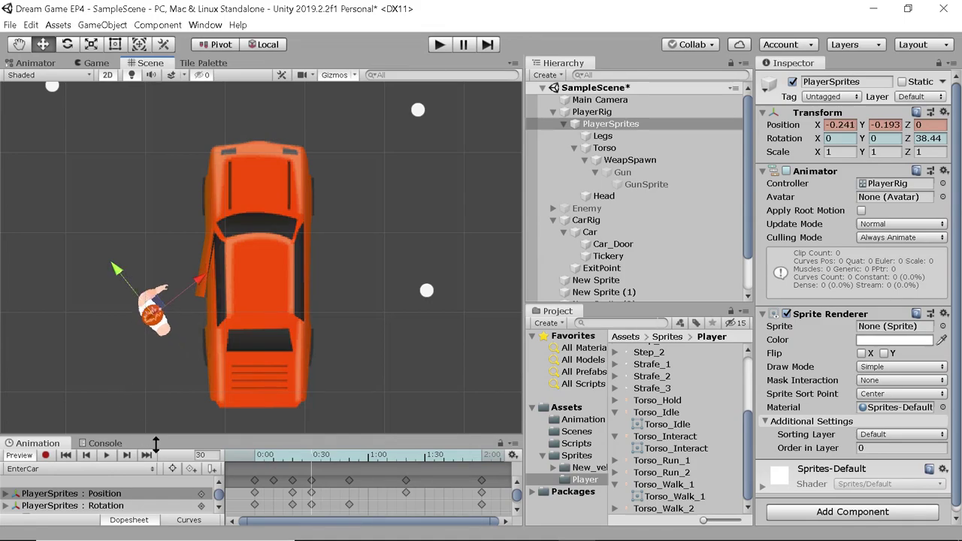
{"action": "left_click_drag", "start_coordinate": [251, 450], "coordinate": [314, 453]}
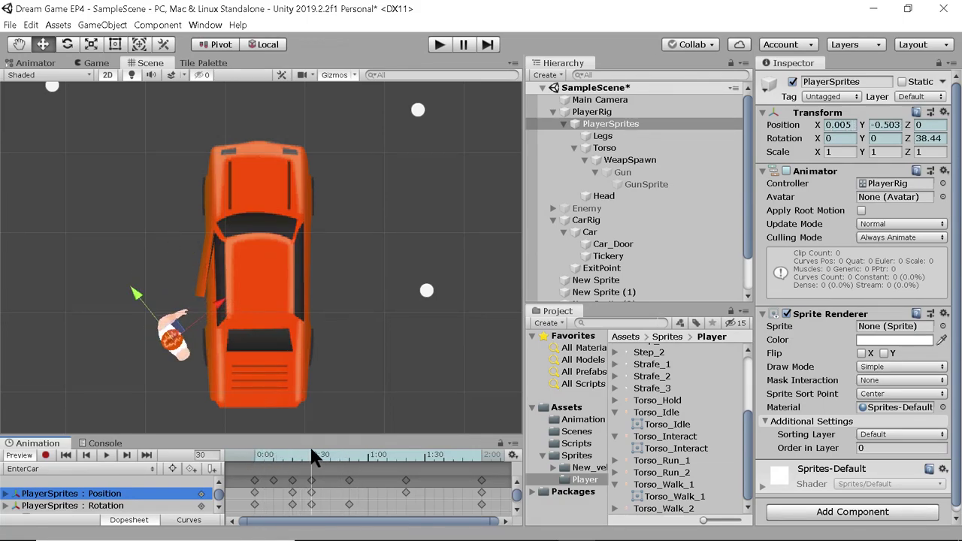
{"action": "left_click", "coordinate": [311, 492]}
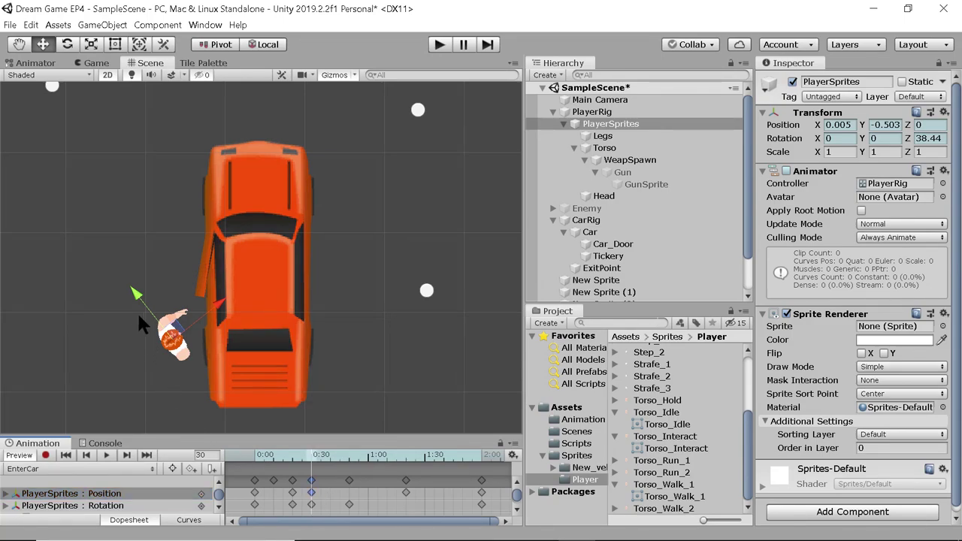
{"action": "left_click_drag", "start_coordinate": [136, 300], "coordinate": [111, 262]}
Delete the Position keyframes at frame 32 and near 1:10, then preview the slide
{"action": "left_click_drag", "start_coordinate": [250, 454], "coordinate": [314, 454]}
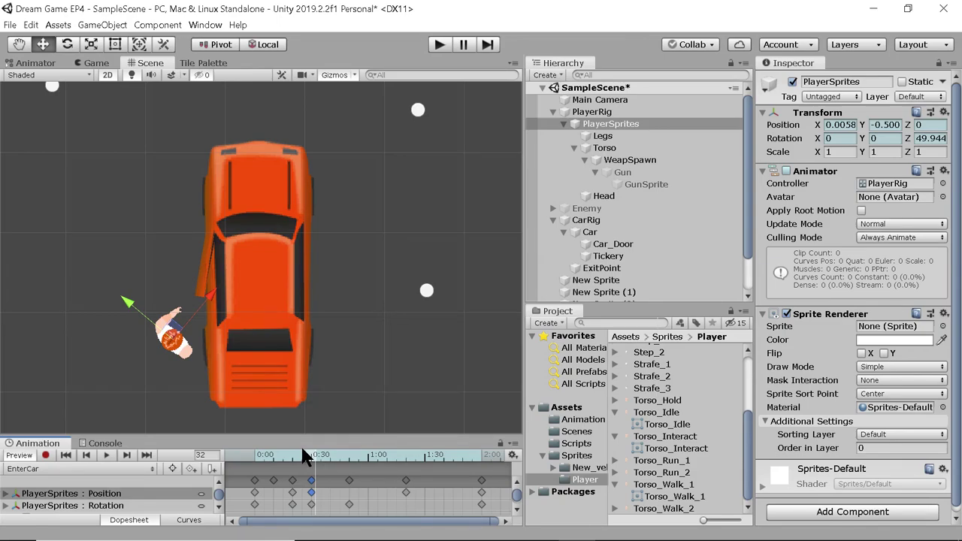
{"action": "key", "text": "Delete"}
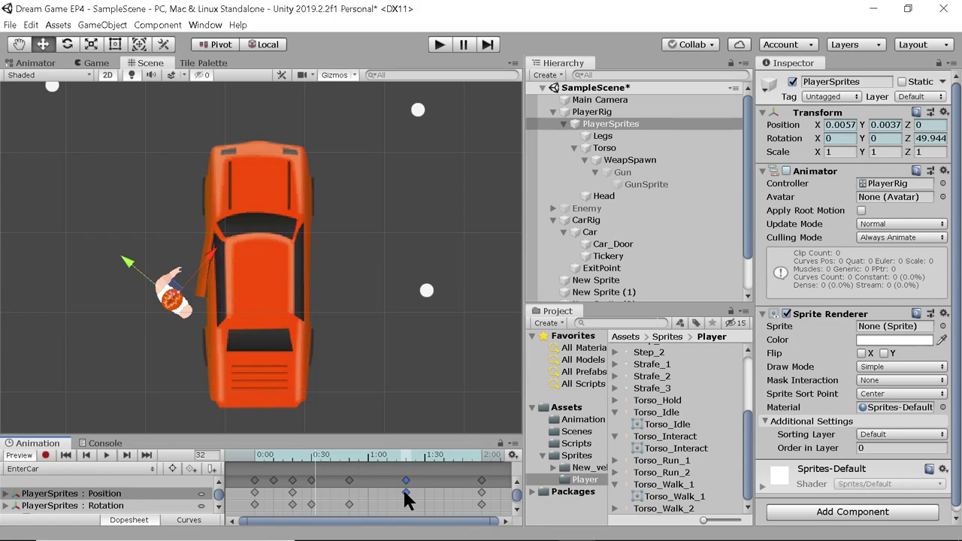
{"action": "key", "text": "Delete"}
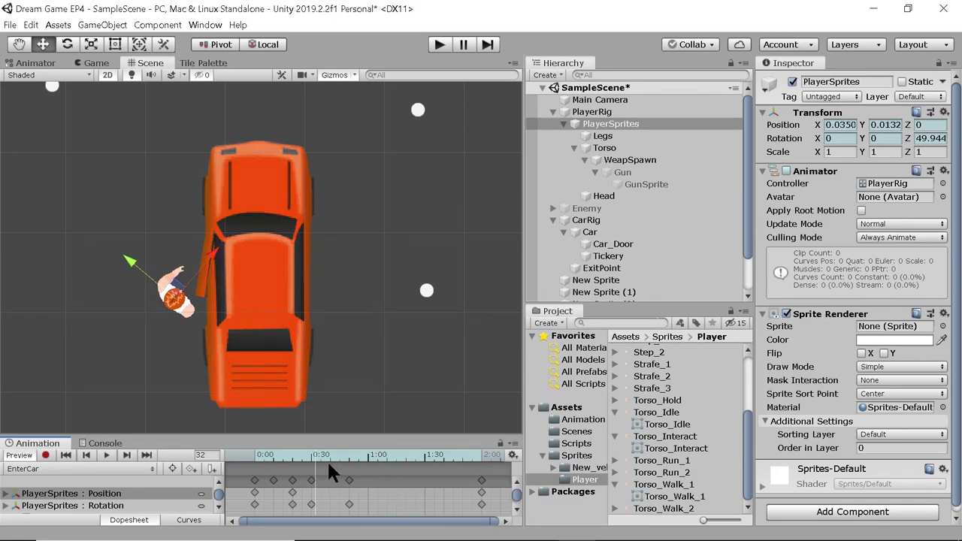
{"action": "left_click_drag", "start_coordinate": [257, 454], "coordinate": [310, 447]}
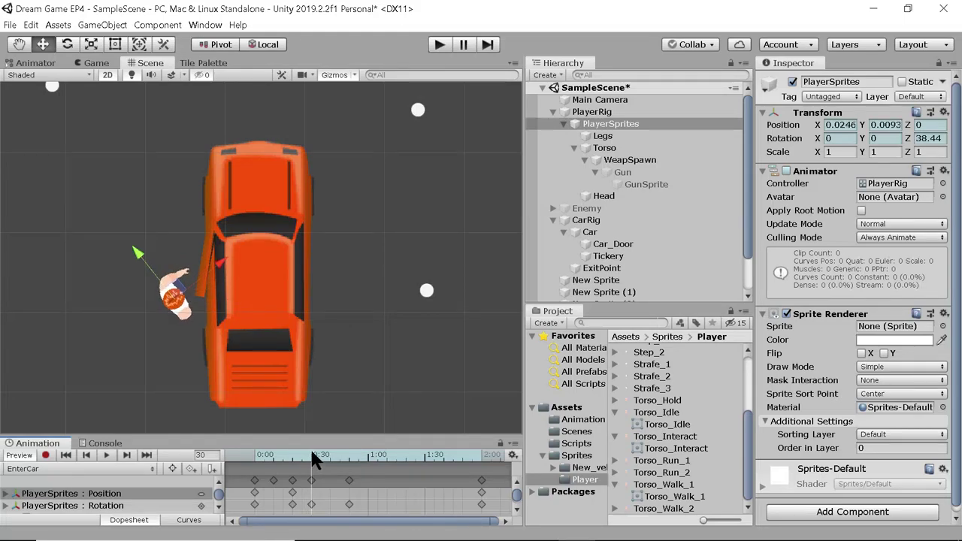
{"action": "left_click", "coordinate": [598, 122]}
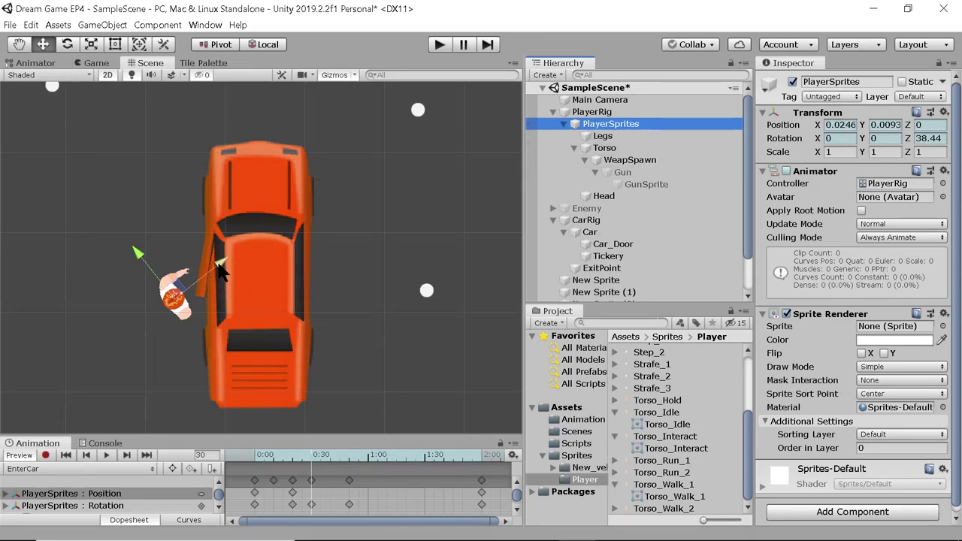
Place PlayerSprites beside the car door at 0.0246, 0.0093 at frame 30
{"action": "left_click_drag", "start_coordinate": [193, 262], "coordinate": [149, 275]}
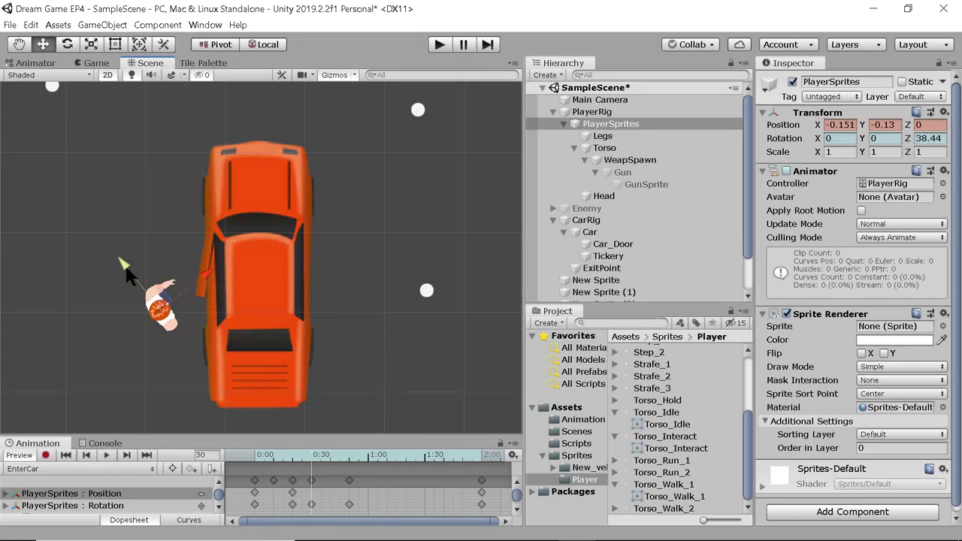
{"action": "left_click_drag", "start_coordinate": [251, 450], "coordinate": [351, 460]}
{"action": "left_click_drag", "start_coordinate": [259, 471], "coordinate": [311, 478]}
{"action": "left_click", "coordinate": [311, 478]}
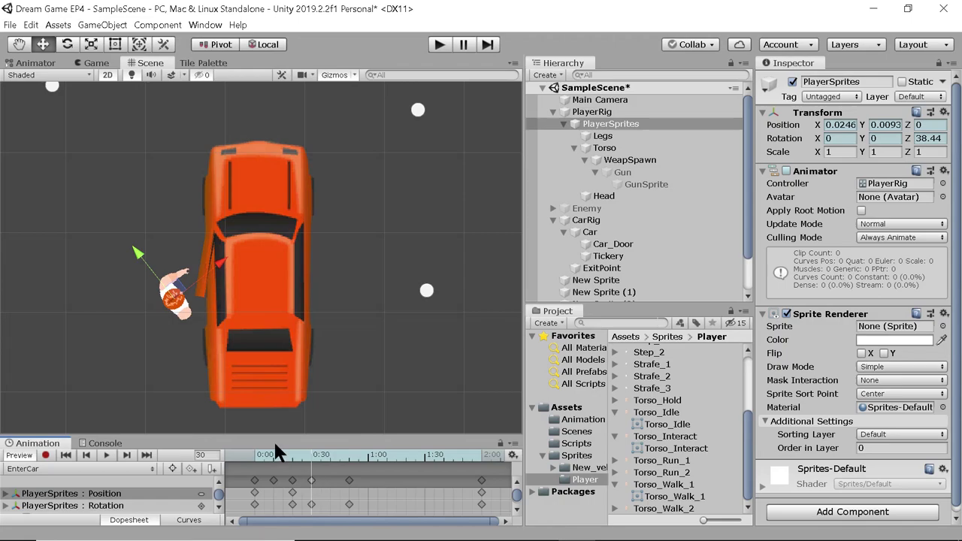
{"action": "mouse_move", "coordinate": [312, 455]}
{"action": "left_mouse_down"}
{"action": "mouse_move", "coordinate": [256, 455]}
{"action": "mouse_move", "coordinate": [349, 450]}
{"action": "mouse_move", "coordinate": [261, 457]}
{"action": "mouse_move", "coordinate": [320, 452]}
{"action": "mouse_move", "coordinate": [311, 455]}
{"action": "left_mouse_up"}
{"action": "left_click_drag", "start_coordinate": [191, 292], "coordinate": [178, 302]}
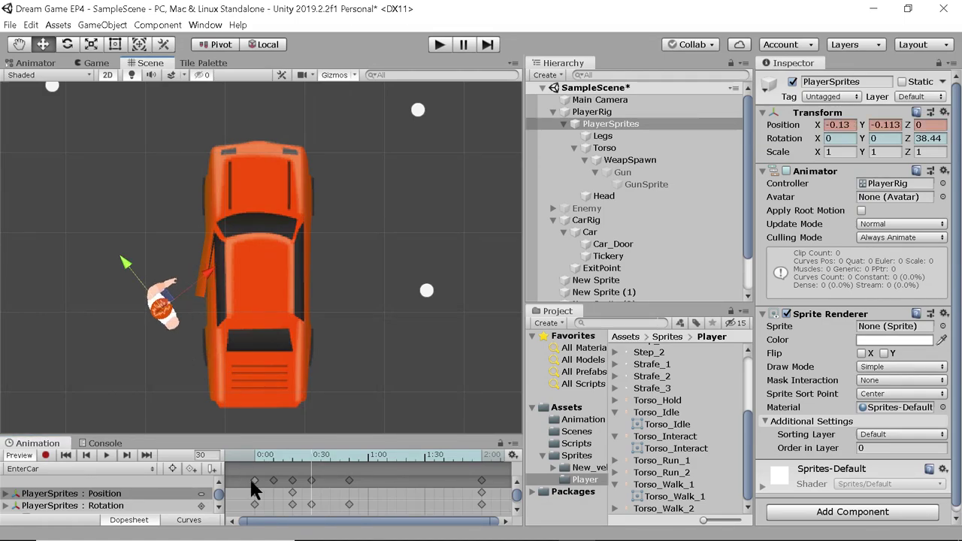
{"action": "left_click_drag", "start_coordinate": [252, 461], "coordinate": [311, 465]}
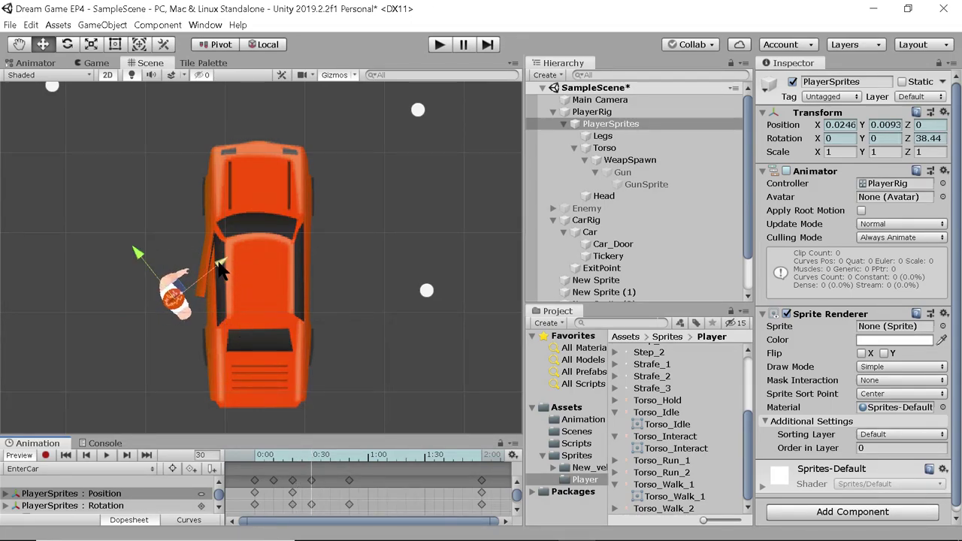
Record the player sliding into the car, ending at 0.882, 0.334, rotated 90°, then preview
{"action": "left_click", "coordinate": [46, 455]}
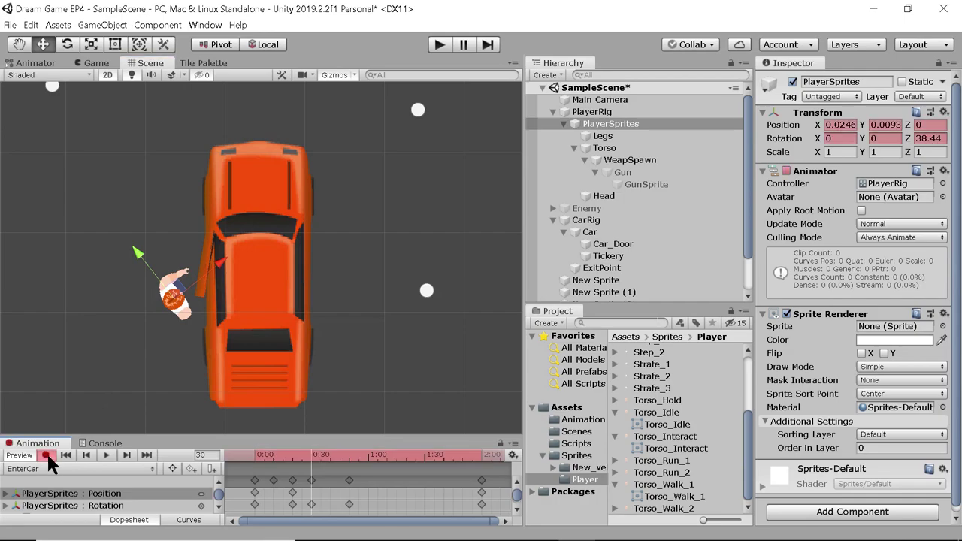
{"action": "left_click_drag", "start_coordinate": [217, 289], "coordinate": [229, 364]}
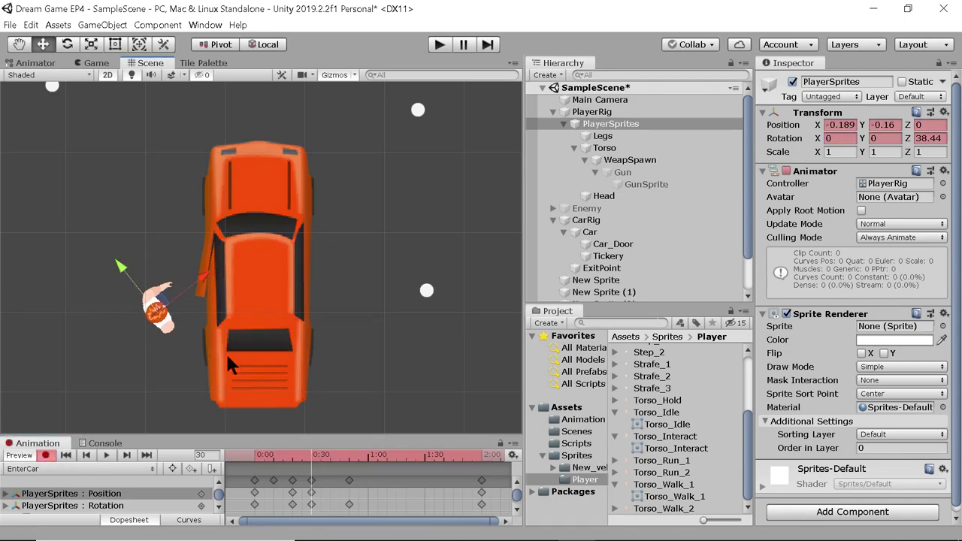
{"action": "left_click_drag", "start_coordinate": [254, 451], "coordinate": [311, 454]}
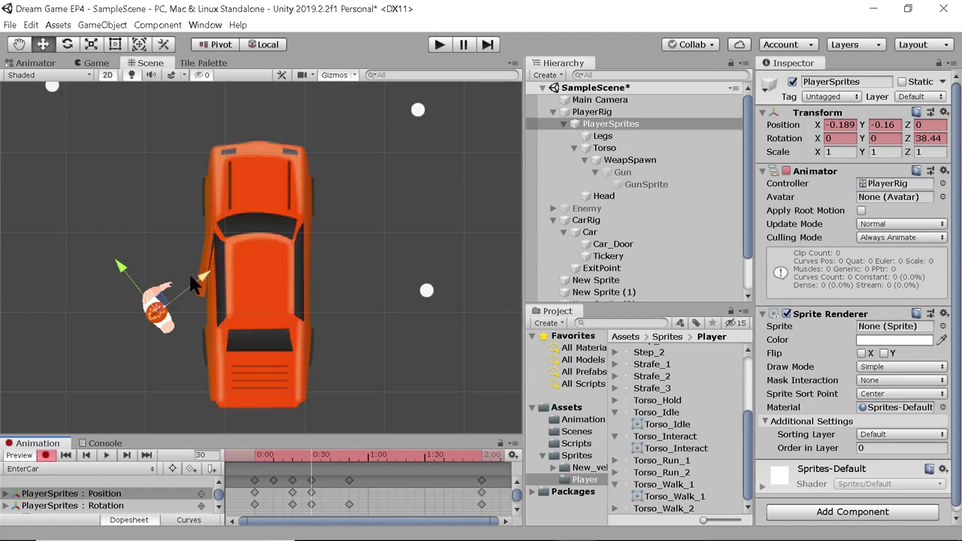
{"action": "left_click_drag", "start_coordinate": [123, 270], "coordinate": [129, 280]}
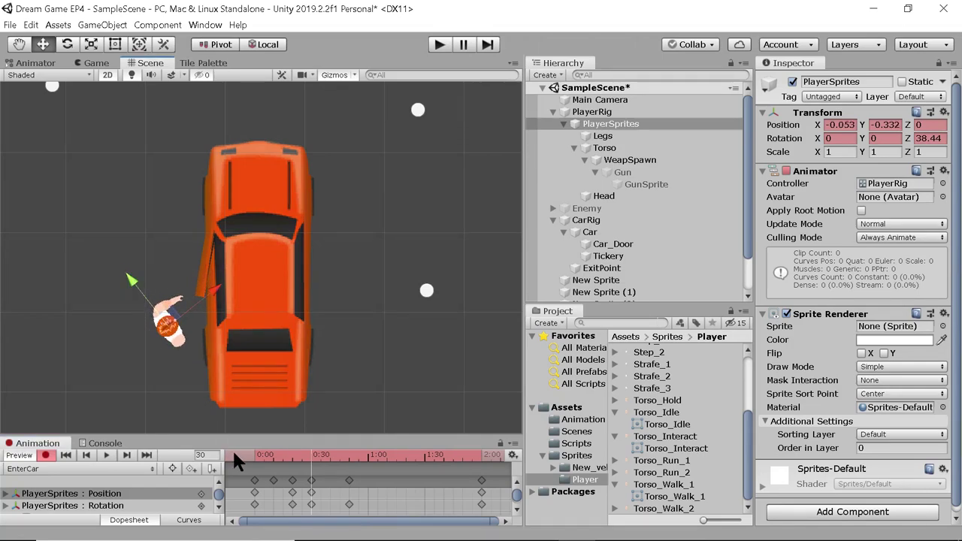
{"action": "left_click_drag", "start_coordinate": [251, 454], "coordinate": [315, 455]}
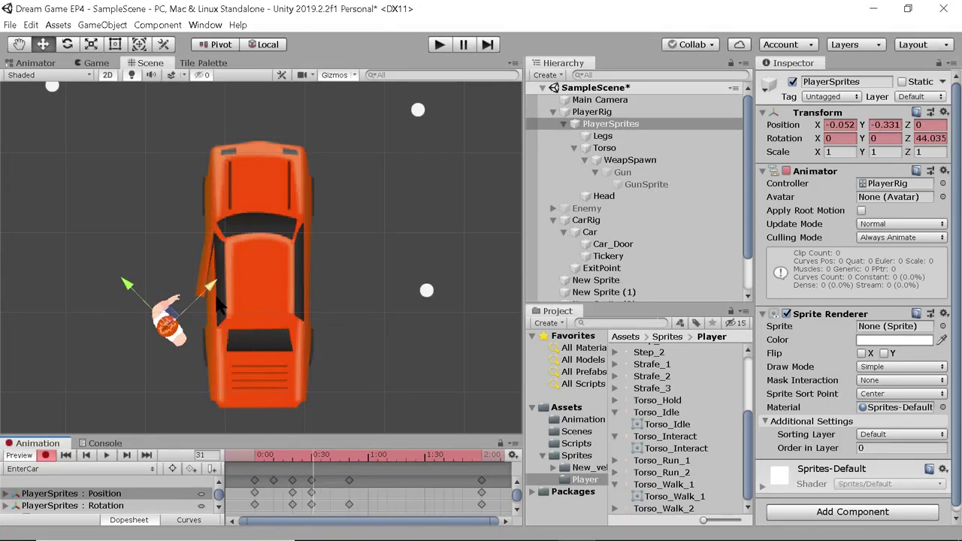
{"action": "left_click_drag", "start_coordinate": [212, 301], "coordinate": [228, 286]}
{"action": "left_click_drag", "start_coordinate": [251, 451], "coordinate": [482, 435]}
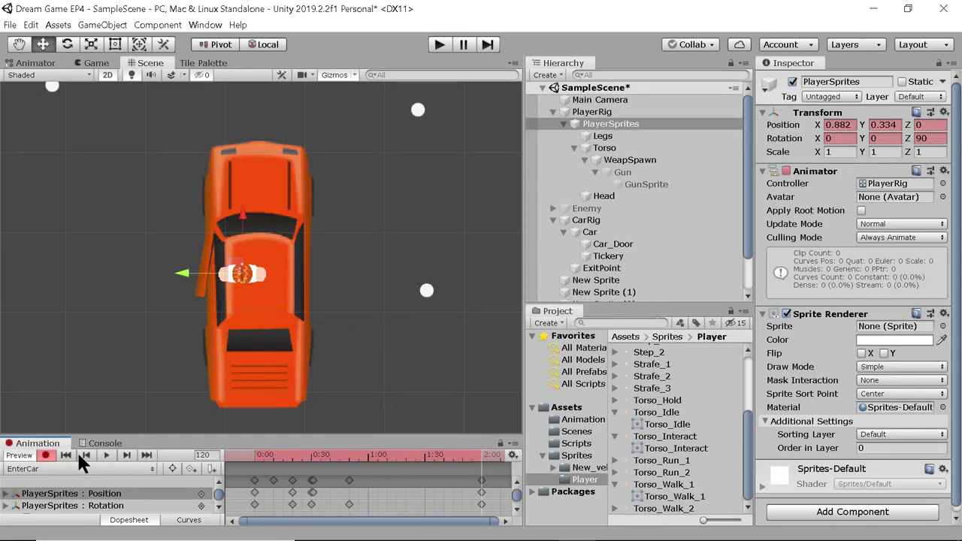
{"action": "left_click", "coordinate": [45, 455]}
{"action": "left_click", "coordinate": [105, 455]}
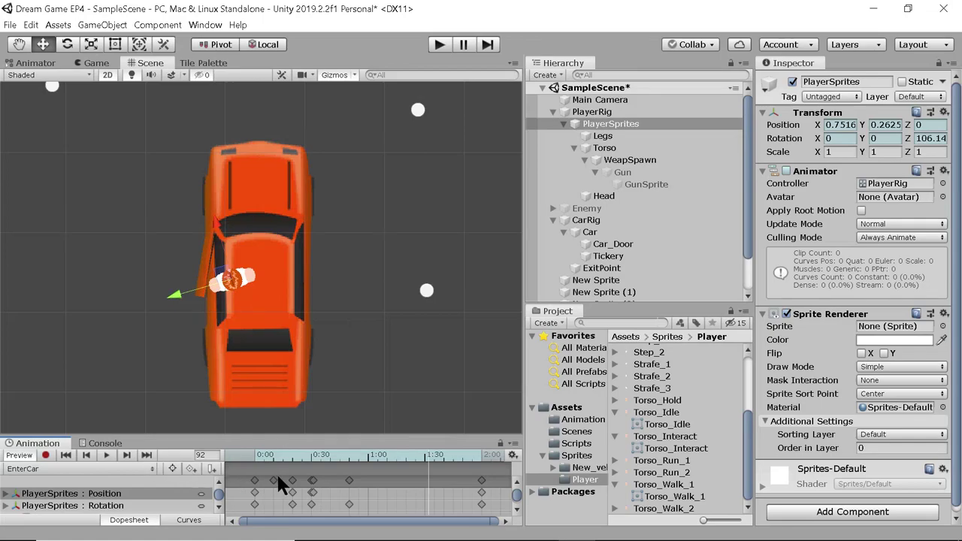
Move the final keyframes from 2:00 back to about 1:30 and preview the shorter clip
{"action": "left_click", "coordinate": [481, 481]}
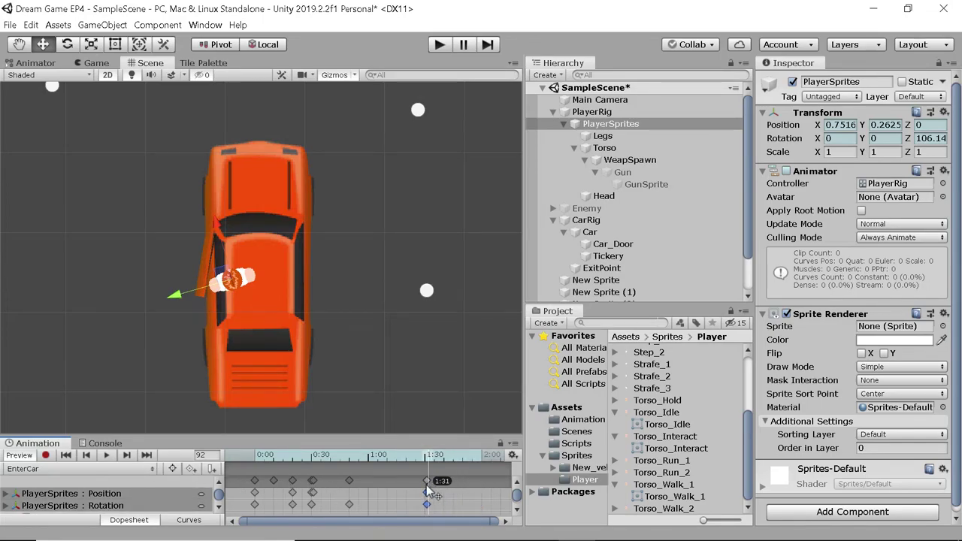
{"action": "left_click_drag", "start_coordinate": [426, 485], "coordinate": [425, 485]}
{"action": "left_click", "coordinate": [102, 453]}
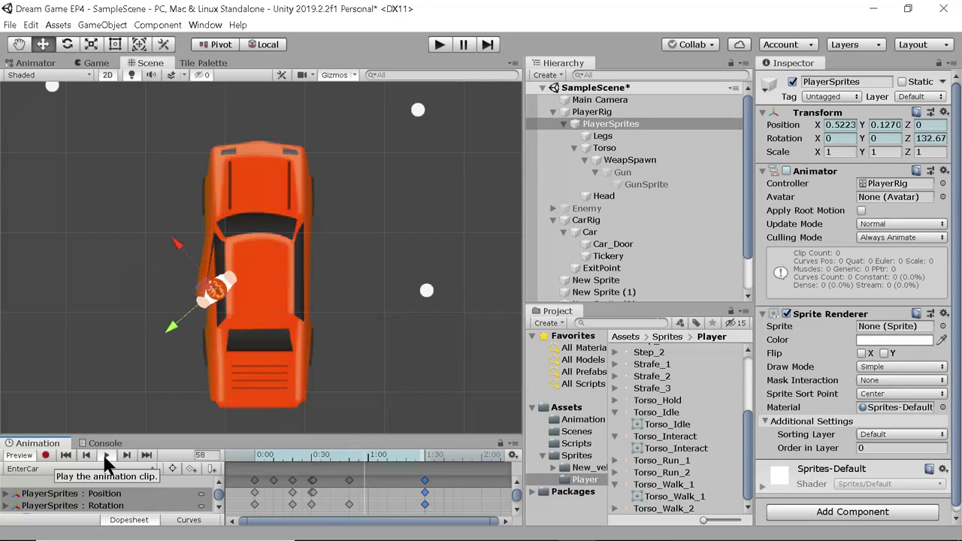
{"action": "left_click", "coordinate": [103, 454]}
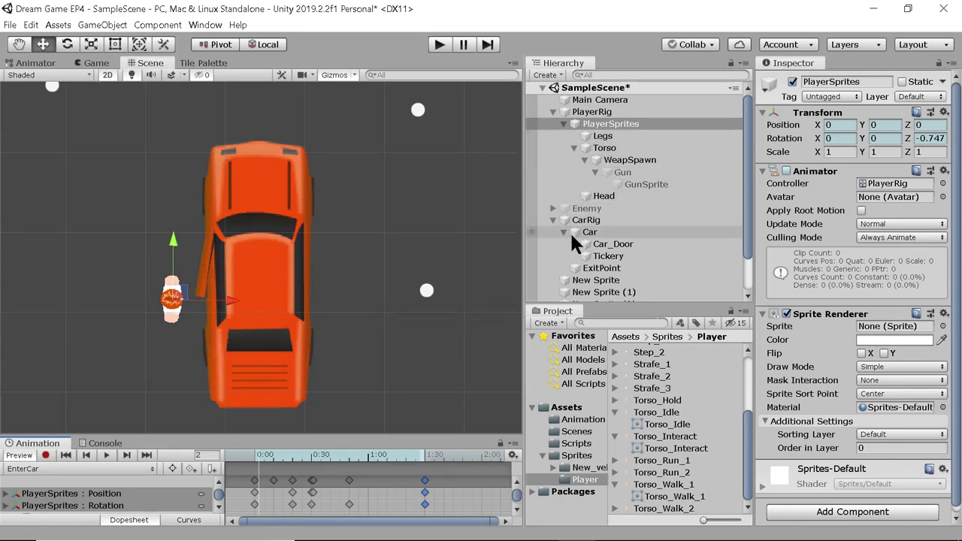
Select Legs, Torso and GunSprite together in the Hierarchy
{"action": "left_click", "coordinate": [604, 137]}
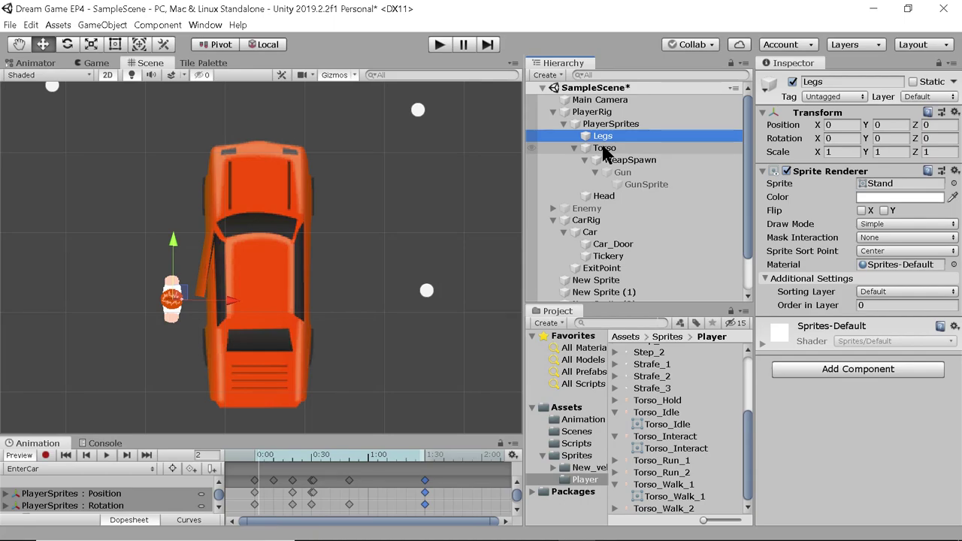
{"action": "left_click", "coordinate": [604, 148], "text": "ctrl"}
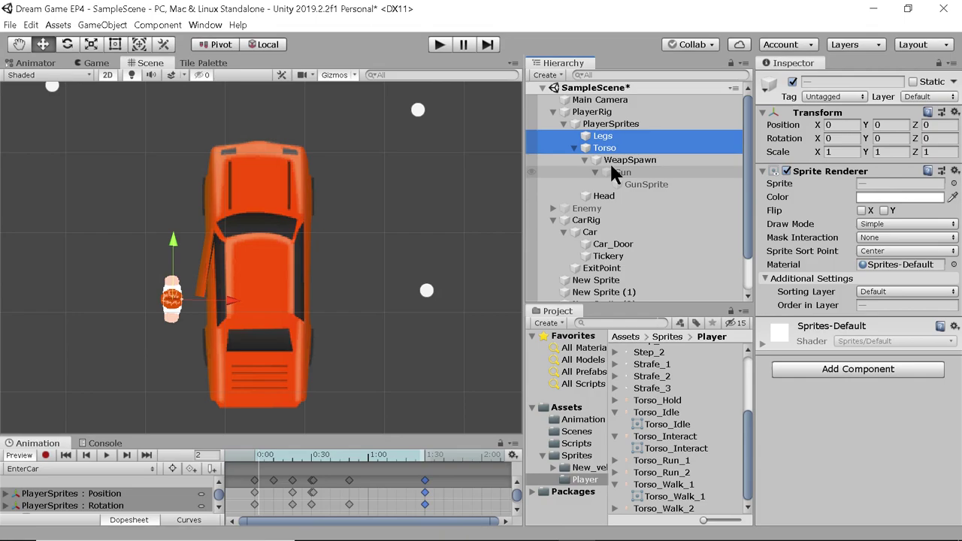
{"action": "left_click", "coordinate": [610, 161], "text": "ctrl"}
{"action": "left_click", "coordinate": [621, 185], "text": "ctrl"}
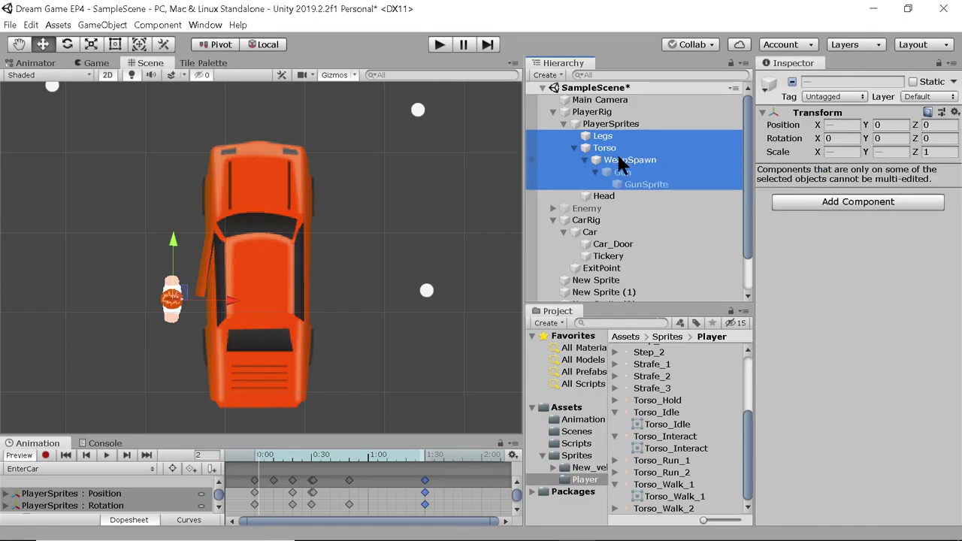
{"action": "left_click", "coordinate": [623, 179], "text": "ctrl"}
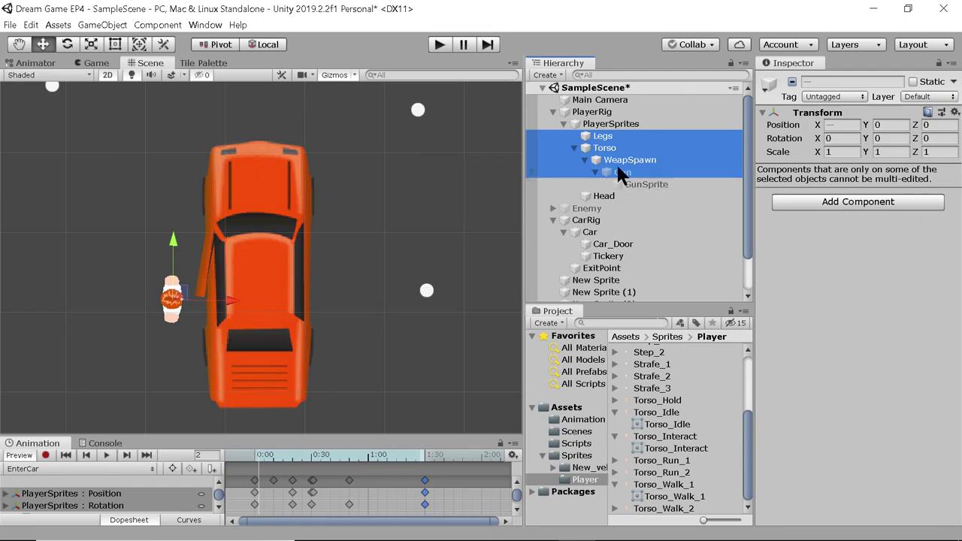
{"action": "left_click", "coordinate": [613, 157], "text": "ctrl"}
{"action": "left_click", "coordinate": [618, 171], "text": "ctrl"}
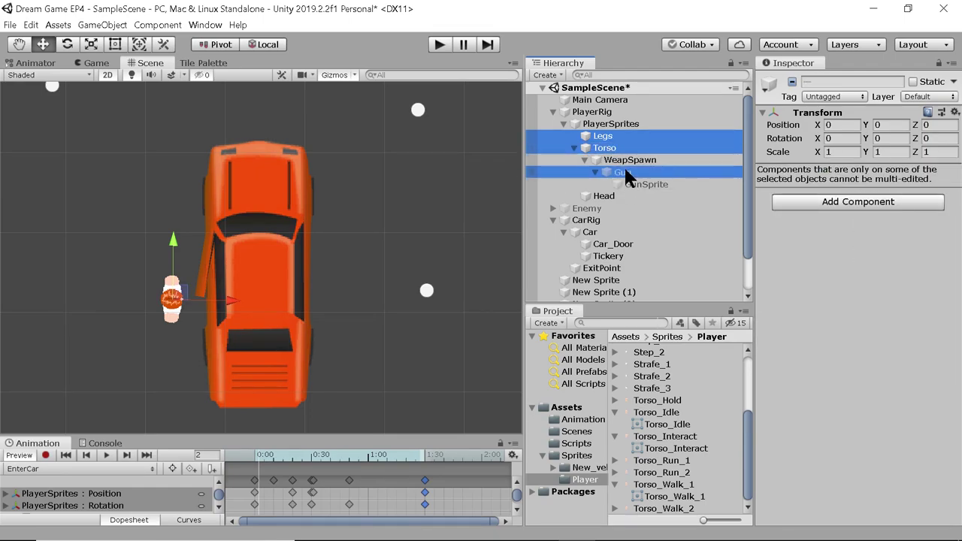
{"action": "left_click", "coordinate": [624, 172], "text": "ctrl"}
{"action": "left_click", "coordinate": [630, 184], "text": "ctrl"}
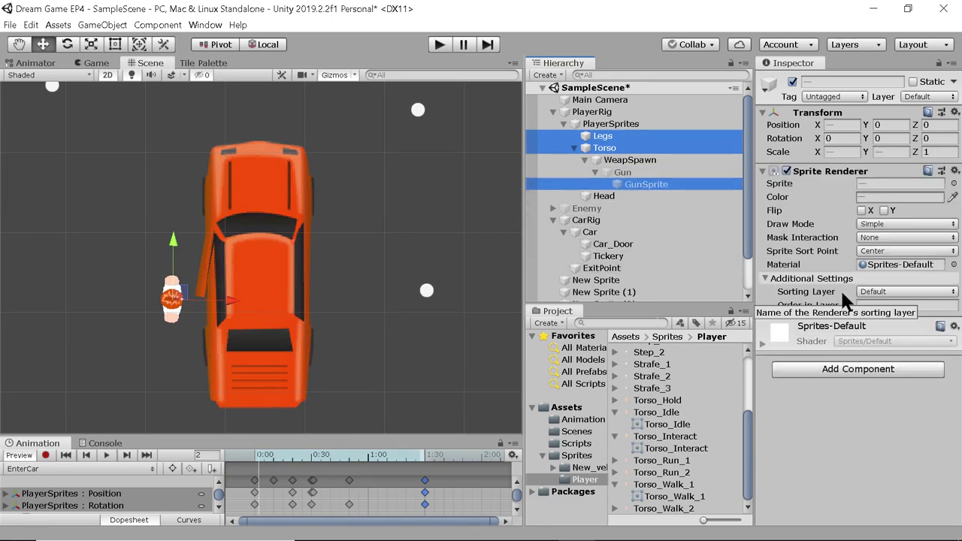
Set their Order in Layer to 1 and play EnterCar to check the sorting
{"action": "left_click", "coordinate": [868, 304]}
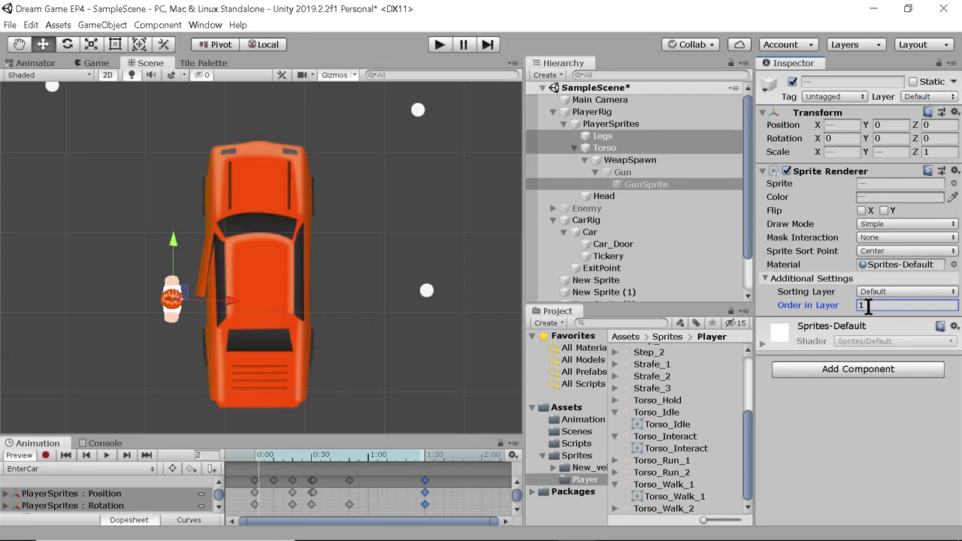
{"action": "left_click", "coordinate": [579, 121]}
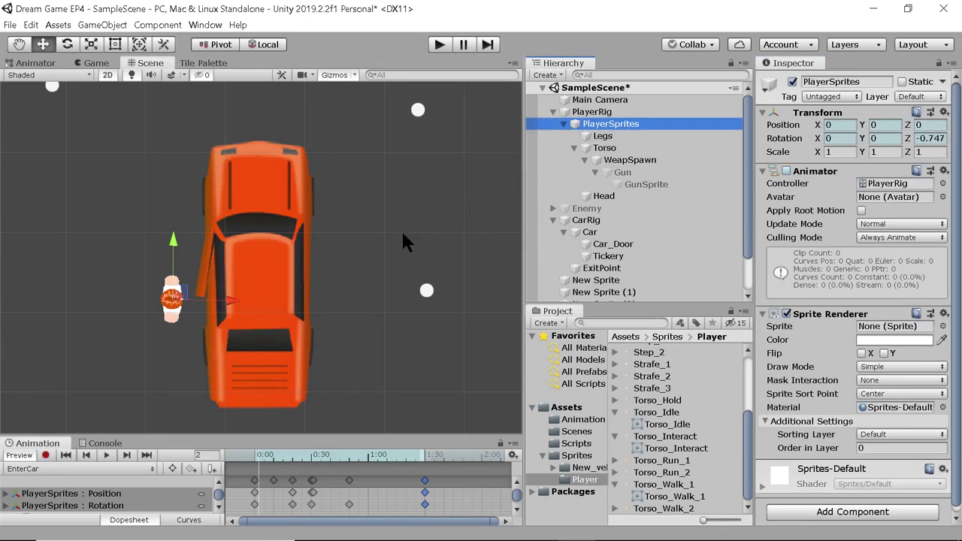
{"action": "left_click", "coordinate": [106, 455]}
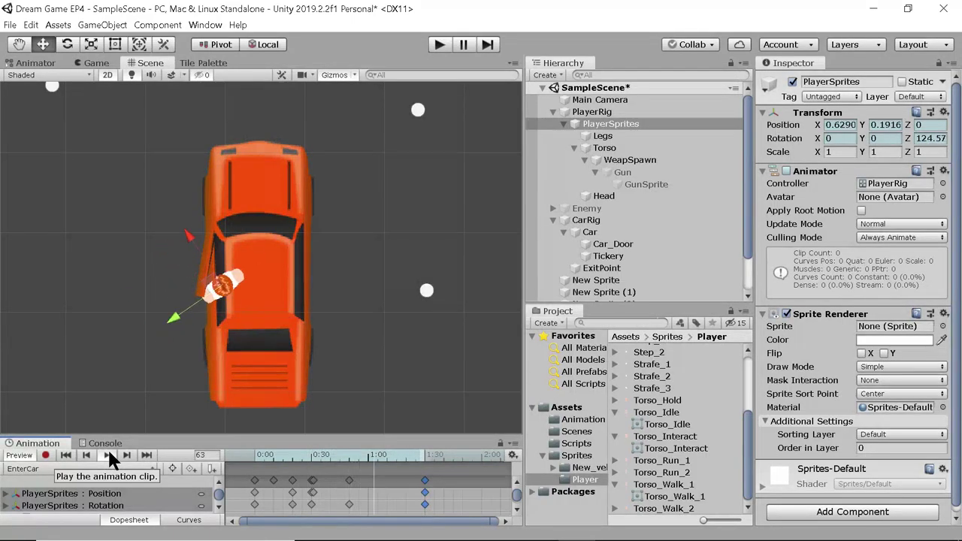
Give the Car's Sprite Renderer an Order in Layer of 2, then reselect PlayerRig
{"action": "left_click", "coordinate": [591, 233]}
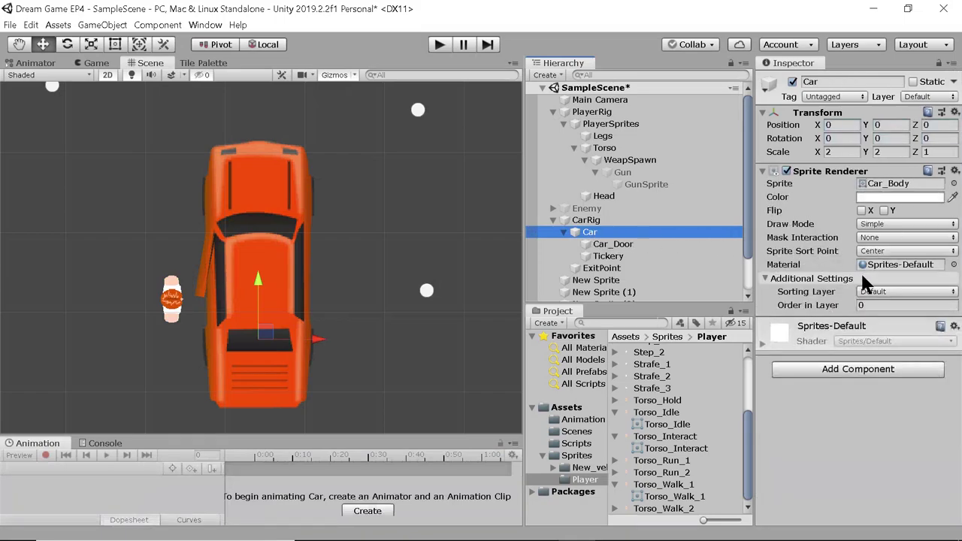
{"action": "left_click", "coordinate": [872, 305]}
{"action": "type", "text": "2"}
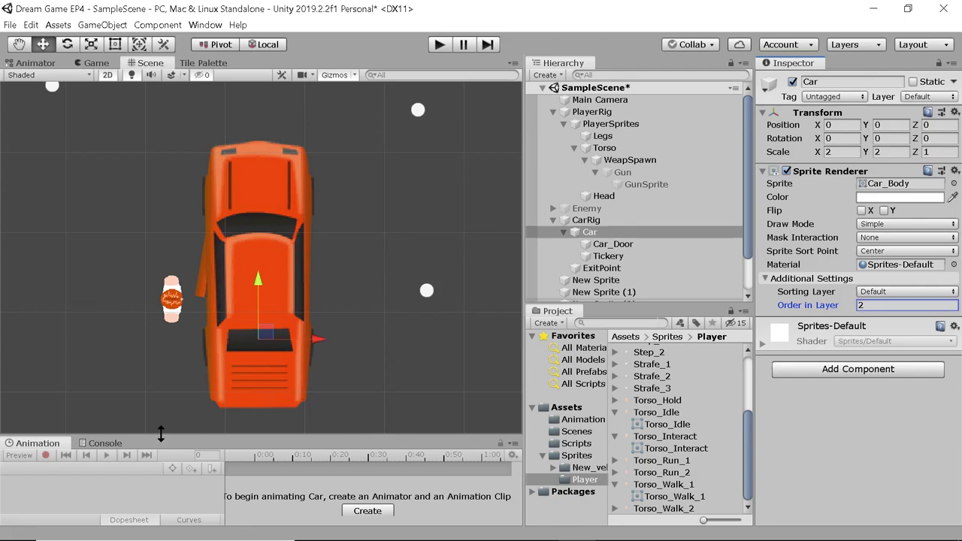
{"action": "left_click", "coordinate": [103, 452]}
{"action": "left_click", "coordinate": [590, 111]}
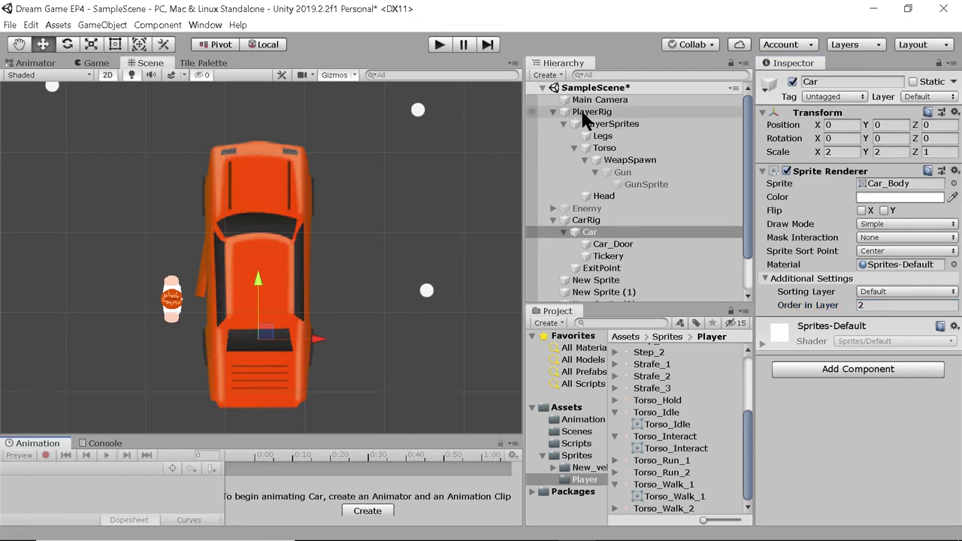
{"action": "left_click", "coordinate": [103, 452]}
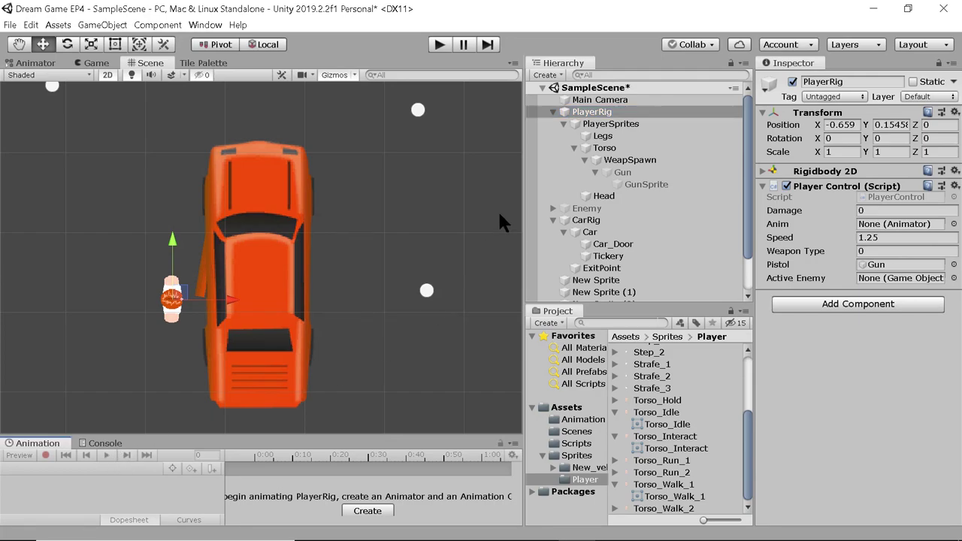
Load the EnterCar clip on PlayerSprites and play it once to check the layering
{"action": "left_click", "coordinate": [601, 124]}
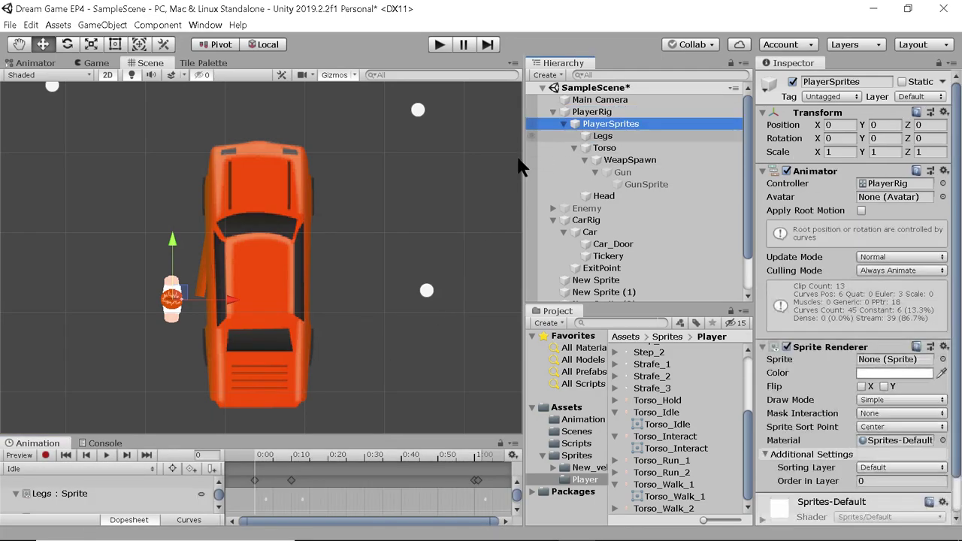
{"action": "left_click", "coordinate": [97, 466]}
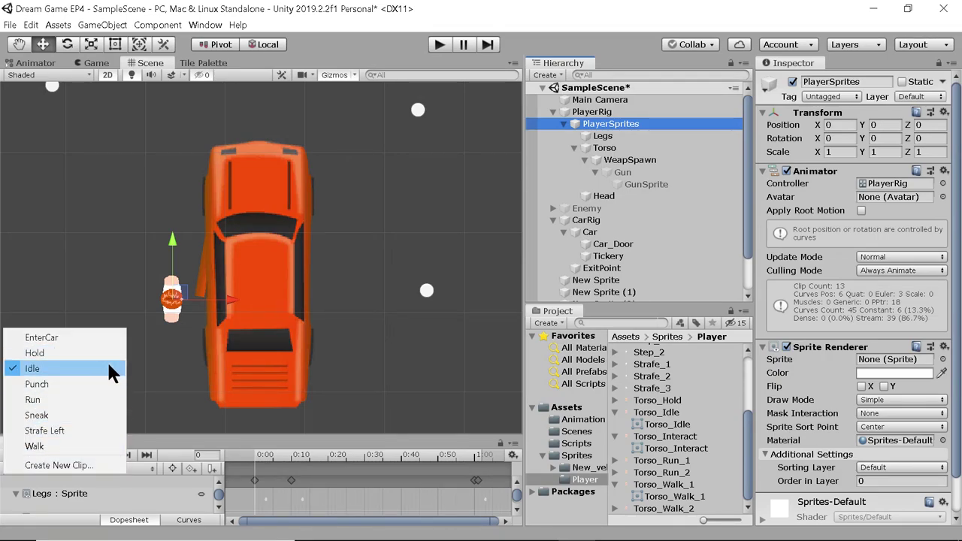
{"action": "left_click", "coordinate": [117, 337]}
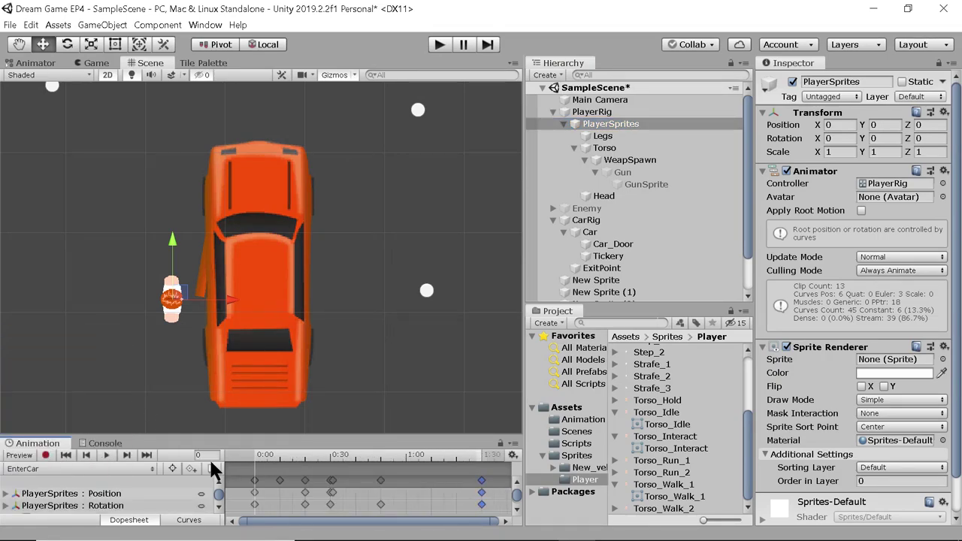
{"action": "left_click", "coordinate": [107, 454]}
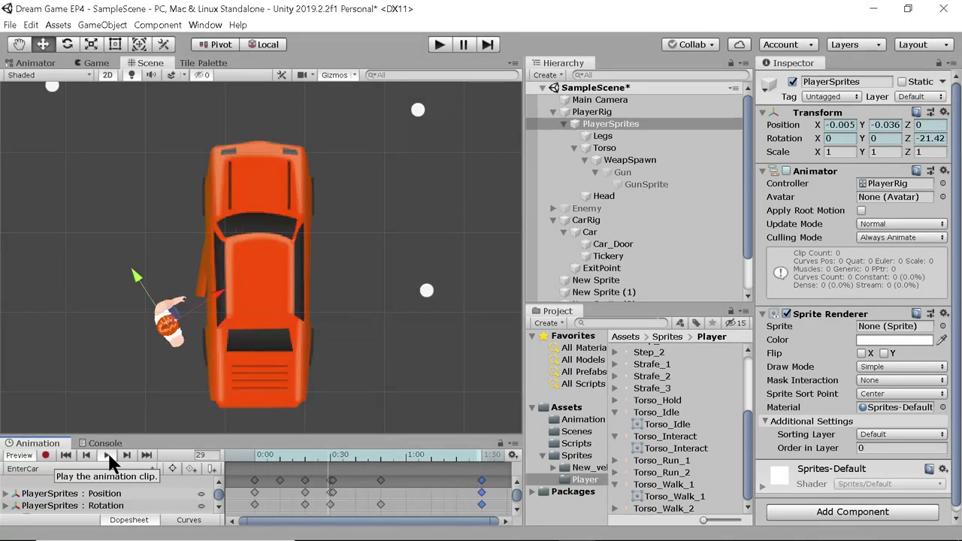
{"action": "left_click", "coordinate": [106, 454]}
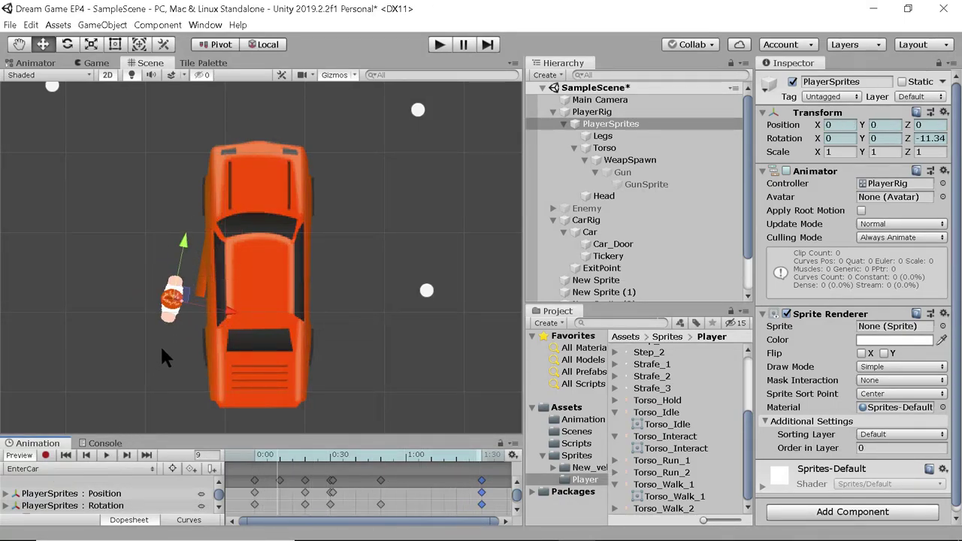
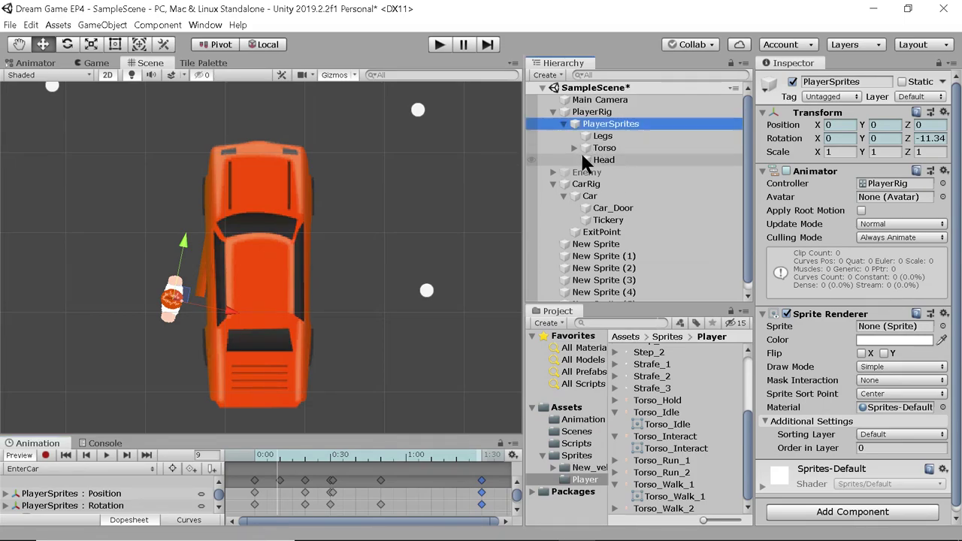
Set the Head sprite's Order in Layer to 2
{"action": "left_click", "coordinate": [594, 158]}
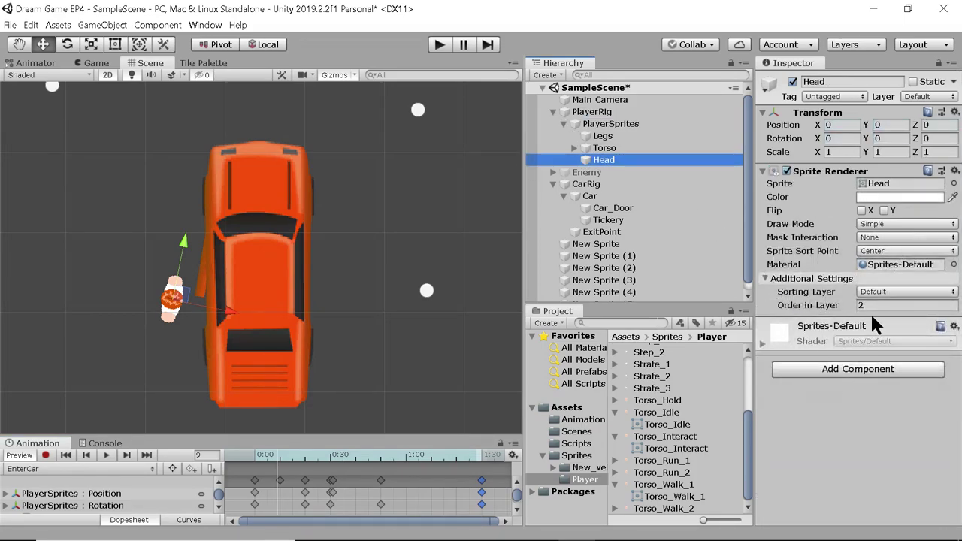
{"action": "left_click", "coordinate": [869, 305]}
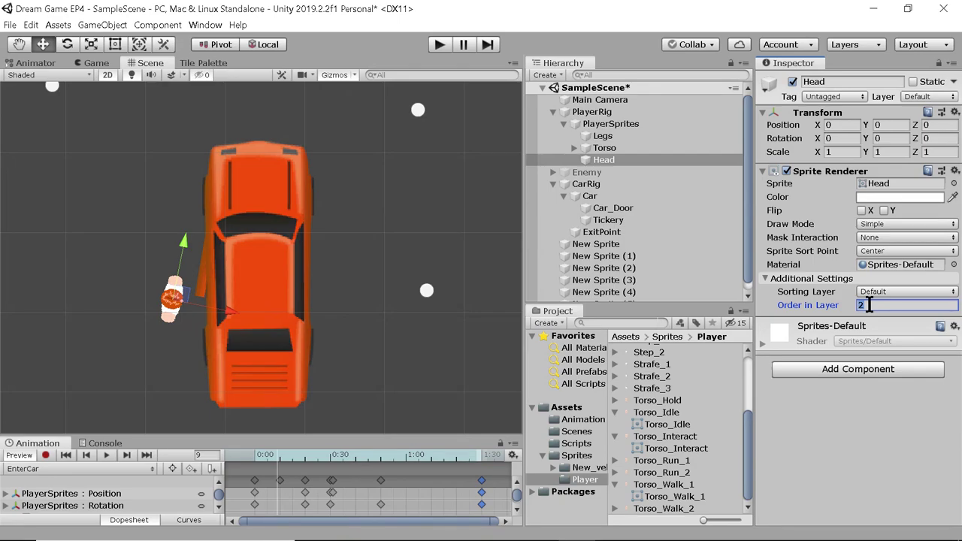
{"action": "type", "text": "1"}
{"action": "key", "text": "Return"}
{"action": "type", "text": "2"}
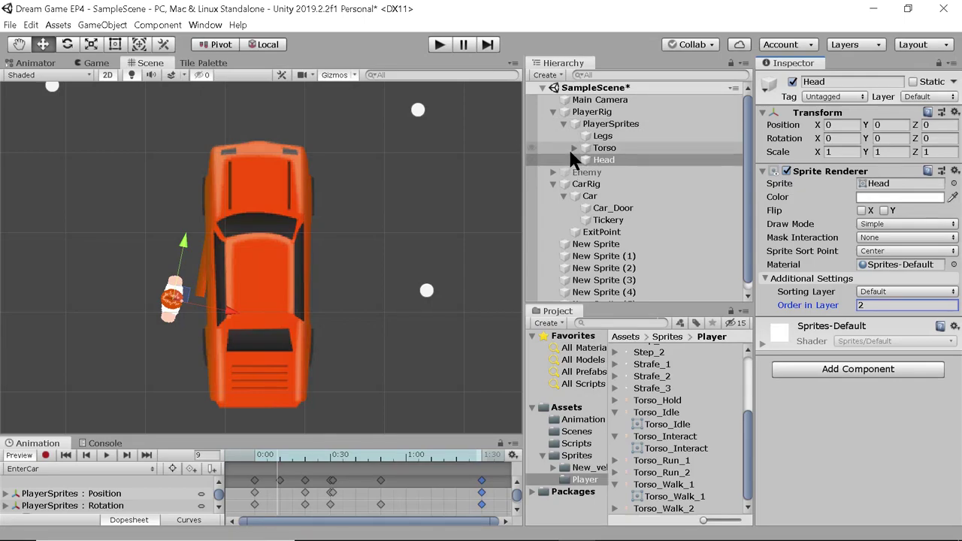
Set the Car body sprite's Order in Layer to 3, then select CarRig
{"action": "left_click", "coordinate": [581, 193]}
{"action": "left_click", "coordinate": [880, 305]}
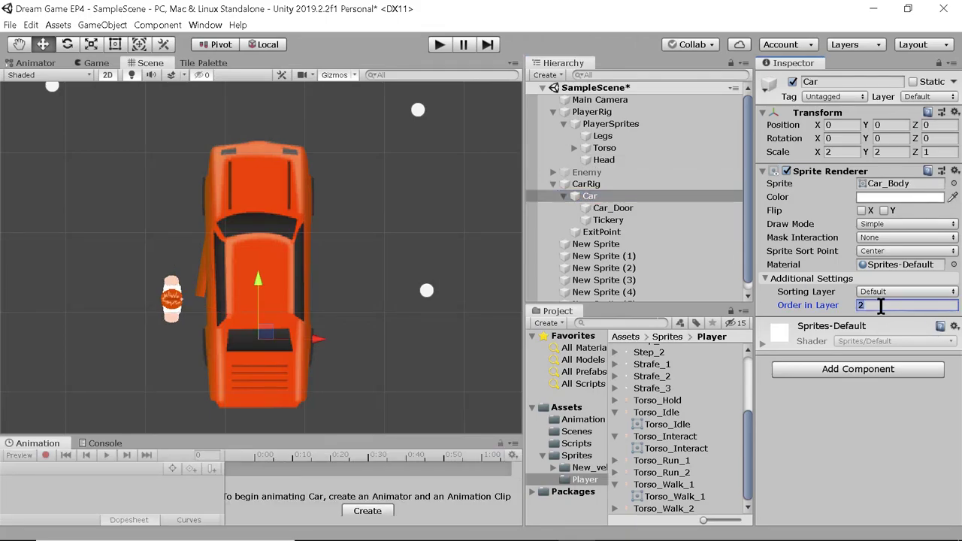
{"action": "type", "text": "3"}
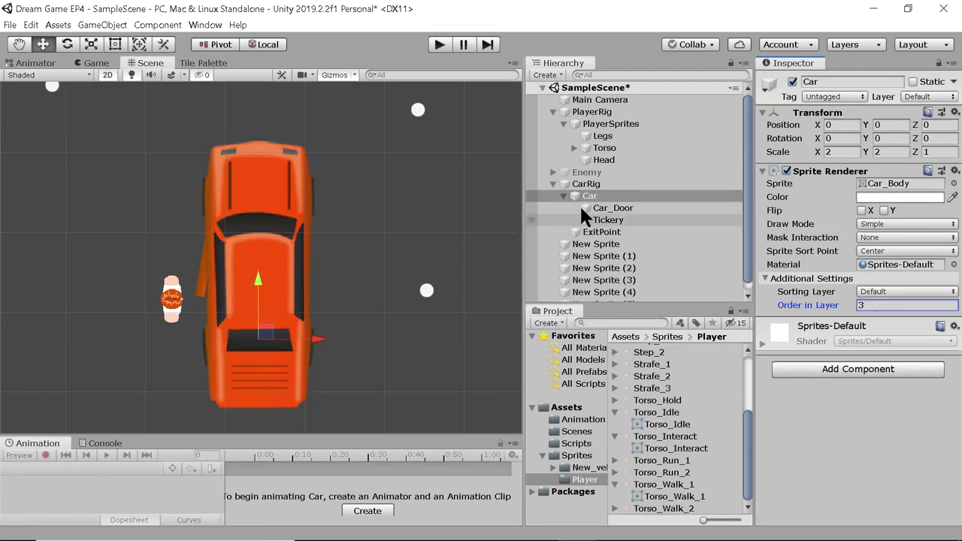
{"action": "left_click", "coordinate": [580, 184]}
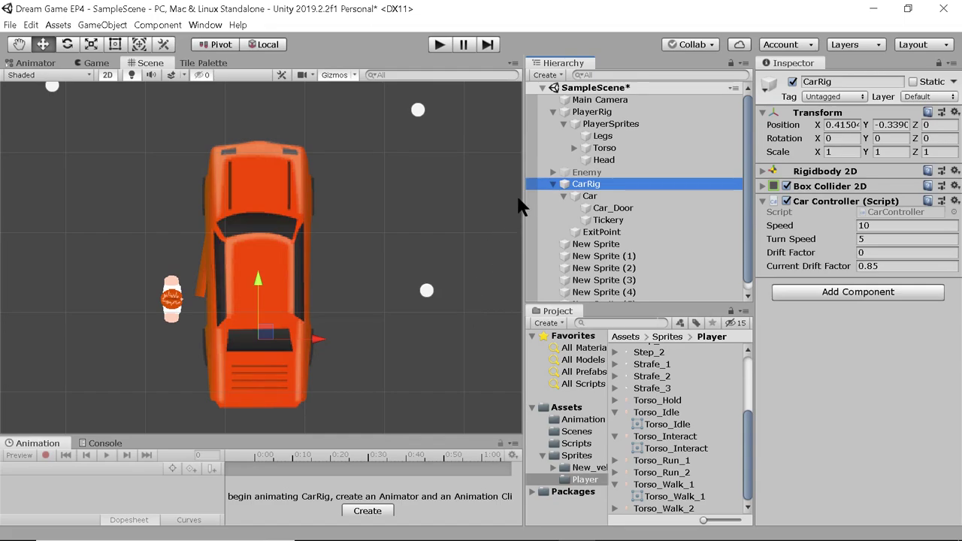
Create a new animation clip for Car named OpenDoor and save it
{"action": "left_click", "coordinate": [571, 194]}
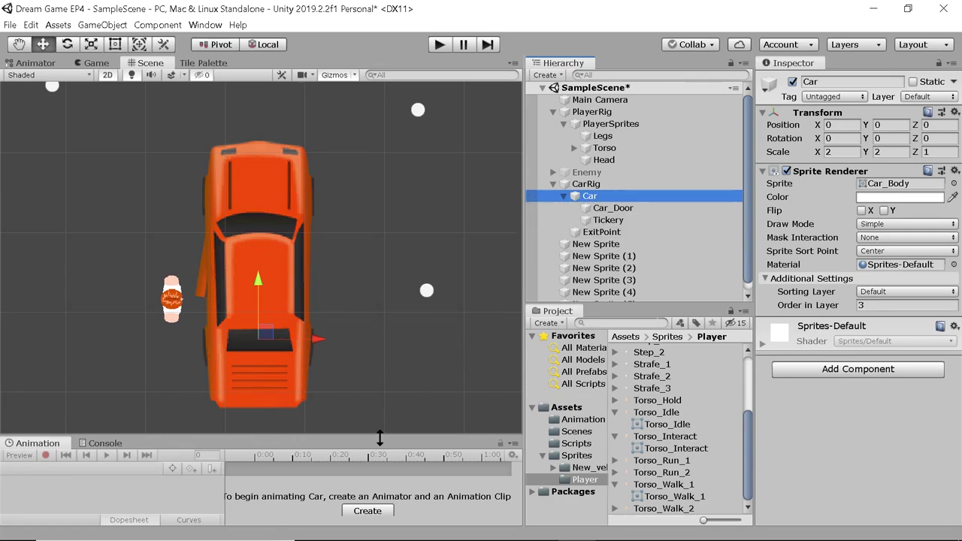
{"action": "left_click", "coordinate": [359, 515]}
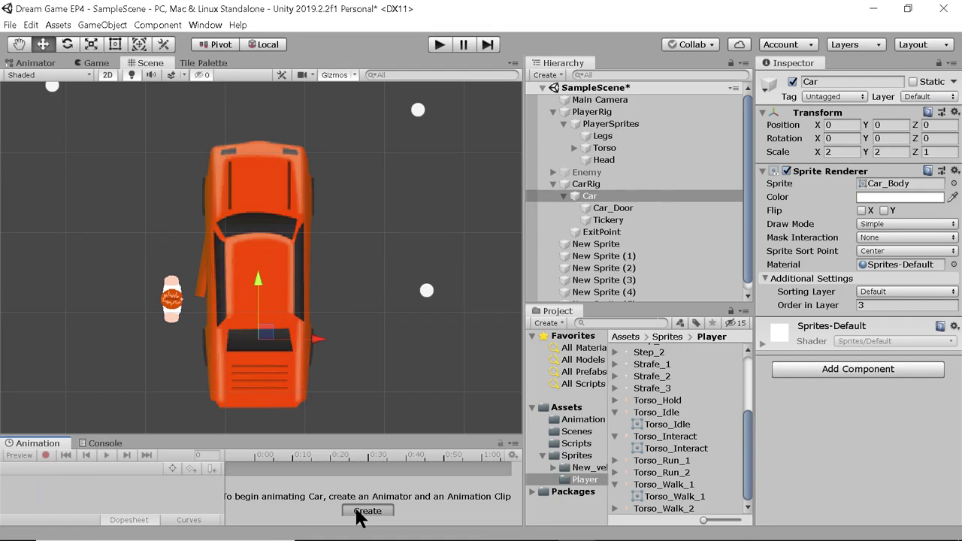
{"action": "left_click", "coordinate": [367, 511]}
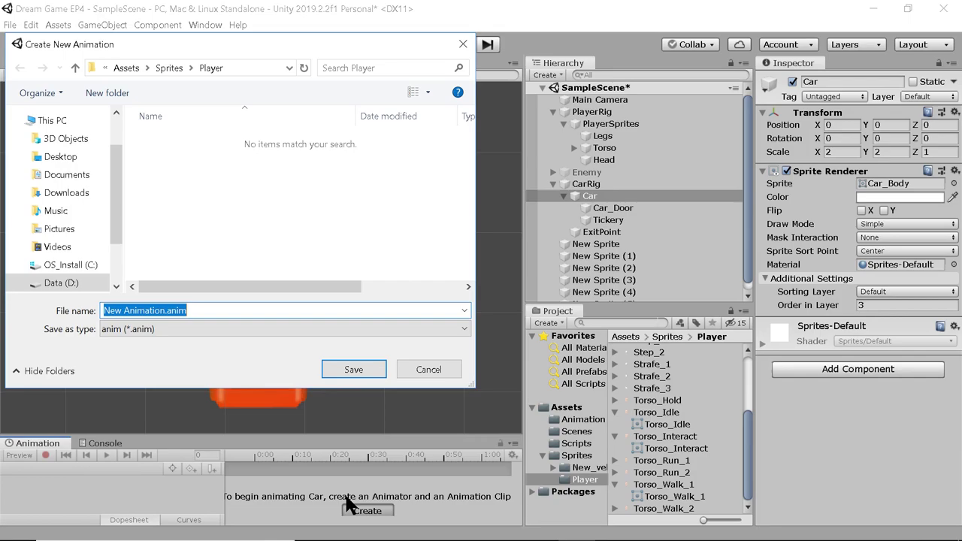
{"action": "type", "text": "OpenDOor"}
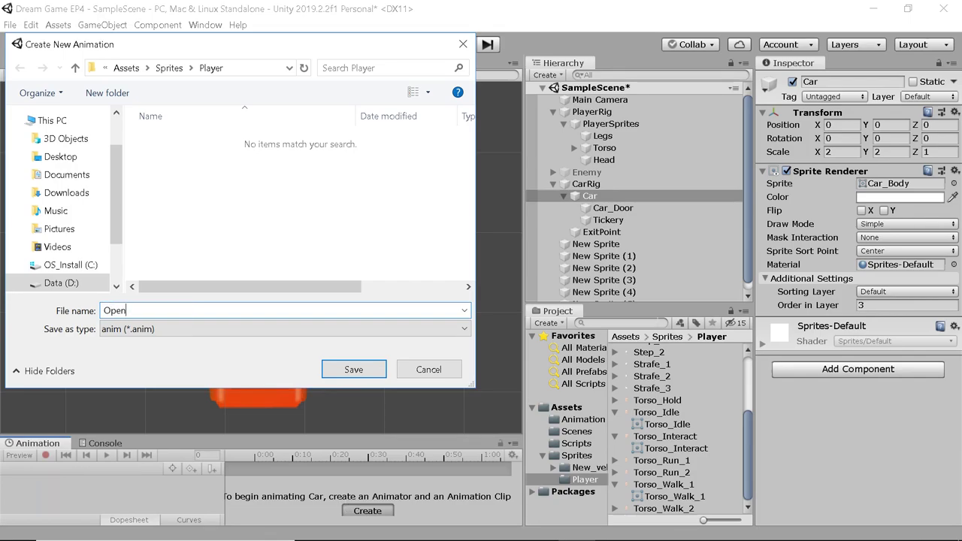
{"action": "key", "text": "BackSpace"}
{"action": "key", "text": "BackSpace"}
{"action": "key", "text": "BackSpace"}
{"action": "type", "text": "oor"}
{"action": "key", "text": "Return"}
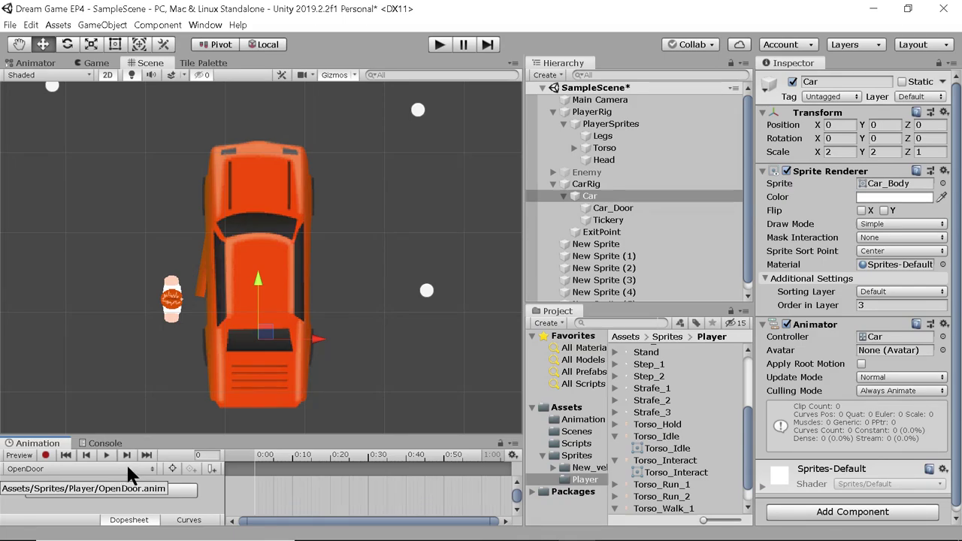
Record Car_Door rotating from 0° to about -41° Z at 0:30, then preview the clip
{"action": "left_click", "coordinate": [607, 210]}
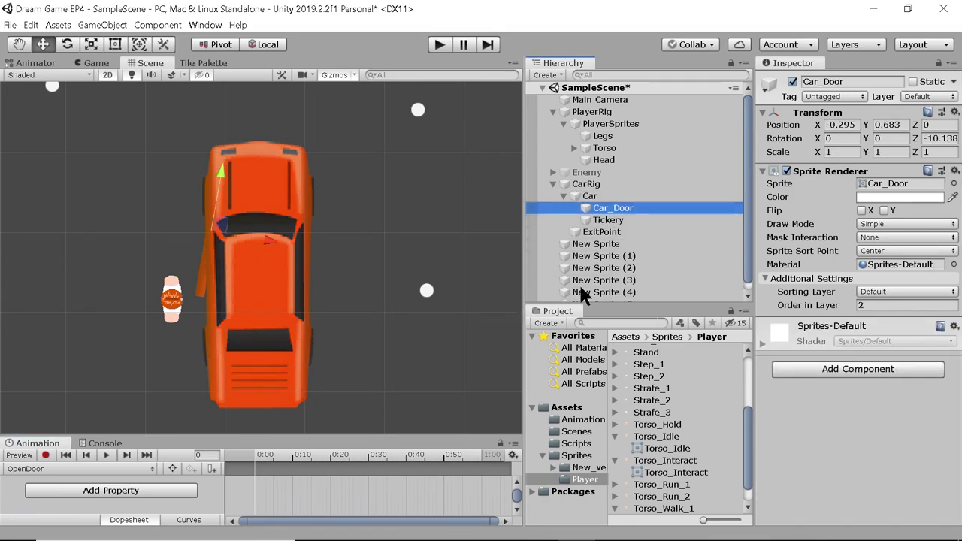
{"action": "left_click", "coordinate": [928, 139]}
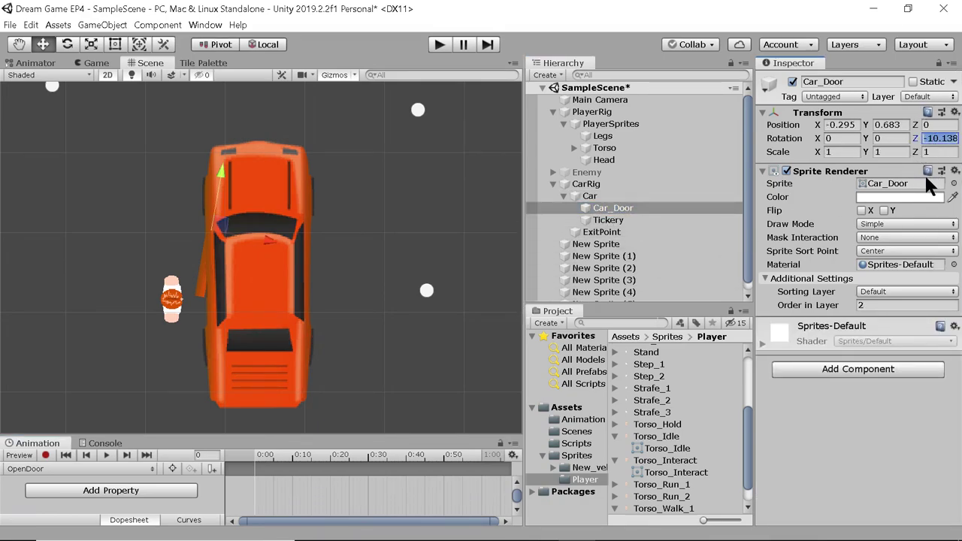
{"action": "type", "text": "0"}
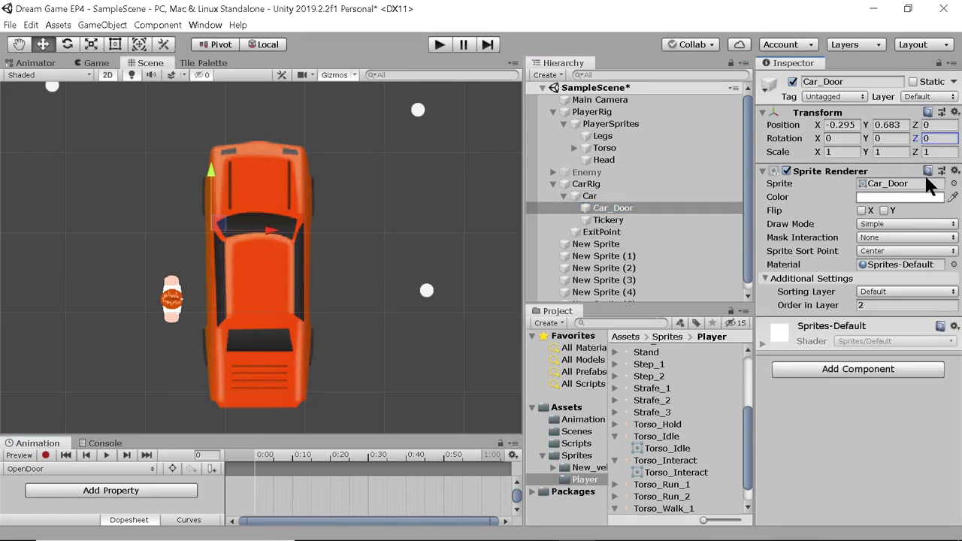
{"action": "left_click", "coordinate": [45, 455]}
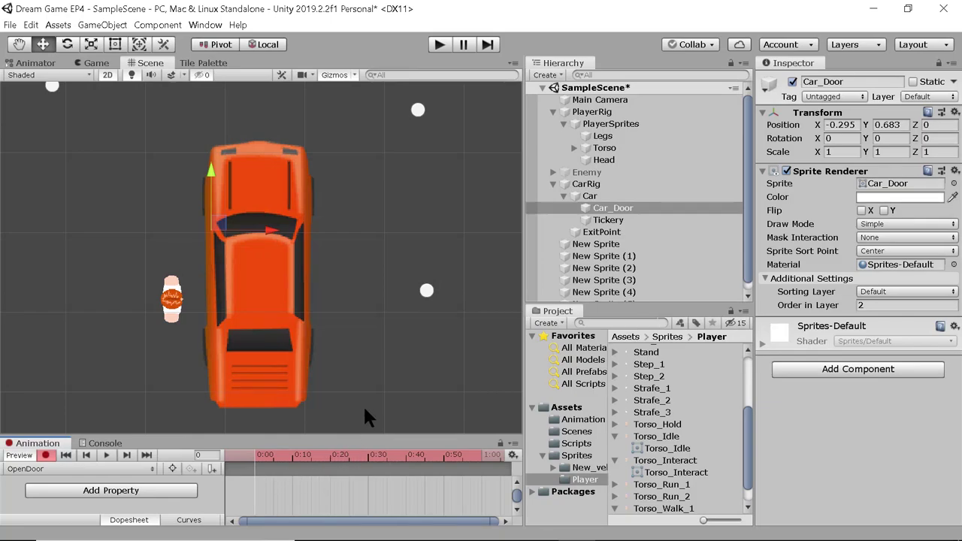
{"action": "left_click", "coordinate": [368, 458]}
{"action": "left_click", "coordinate": [67, 43]}
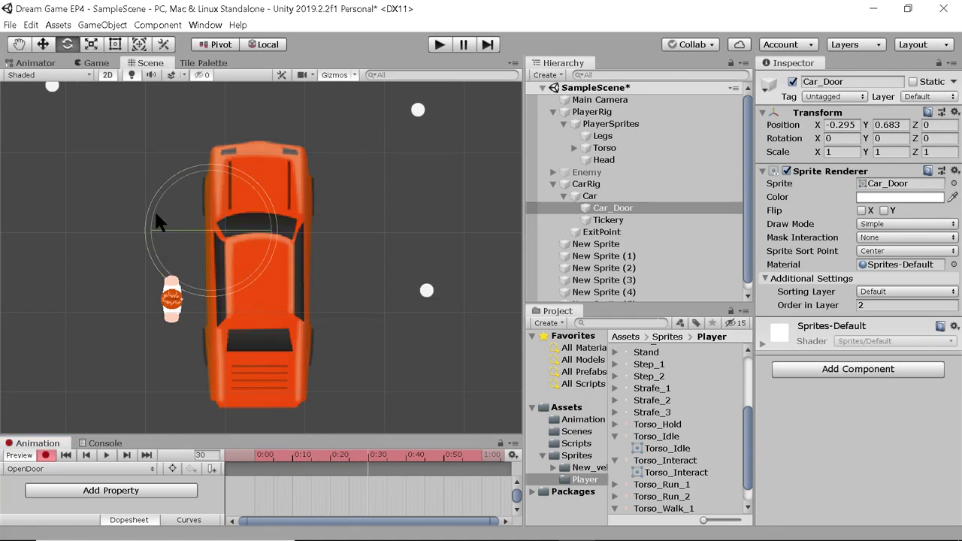
{"action": "left_click_drag", "start_coordinate": [154, 208], "coordinate": [209, 151]}
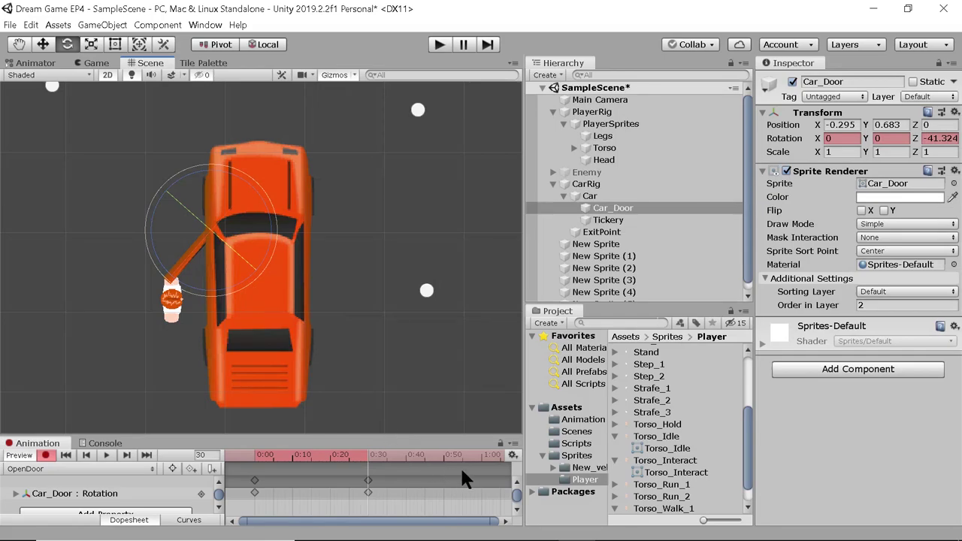
{"action": "left_click", "coordinate": [105, 454]}
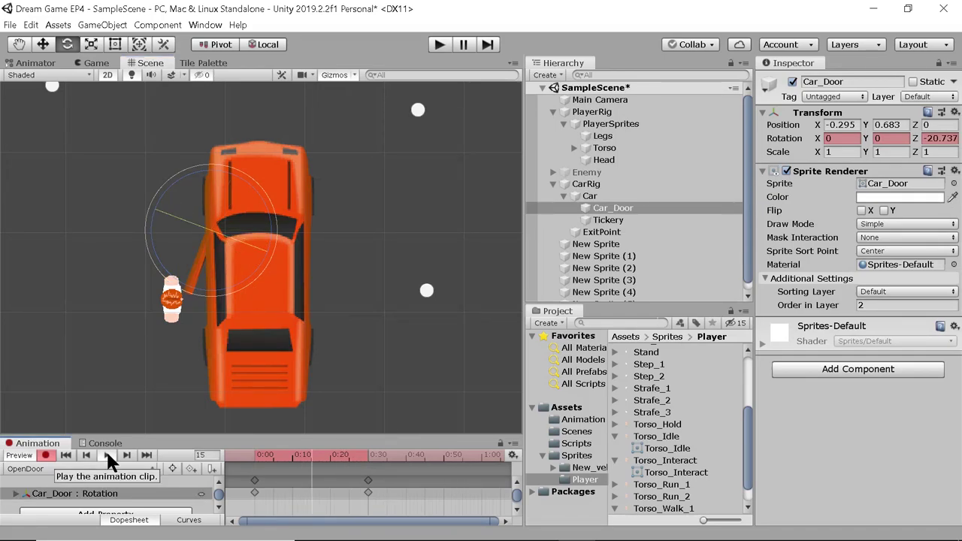
{"action": "scroll", "coordinate": [644, 450], "scroll_direction": "down", "scroll_amount": 1}
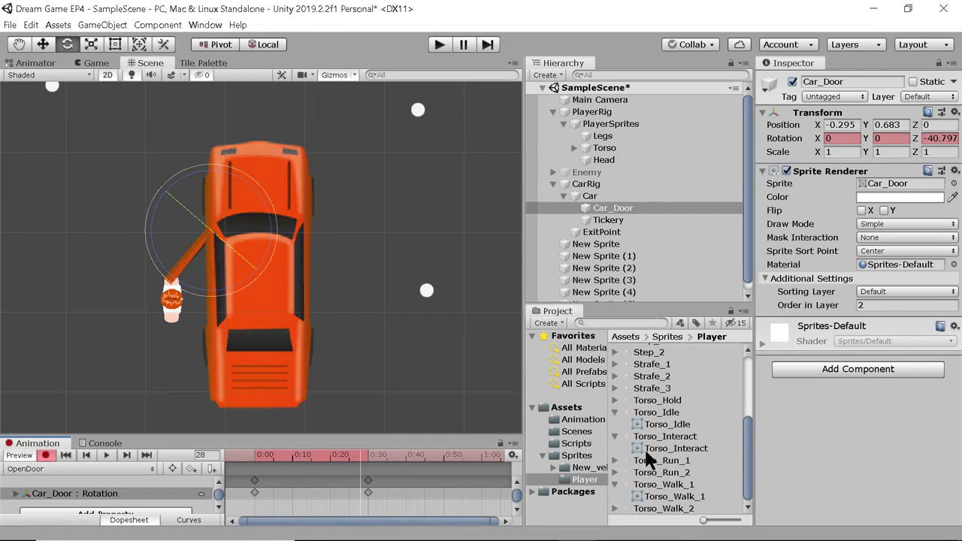
{"action": "scroll", "coordinate": [663, 470], "scroll_direction": "up", "scroll_amount": 4}
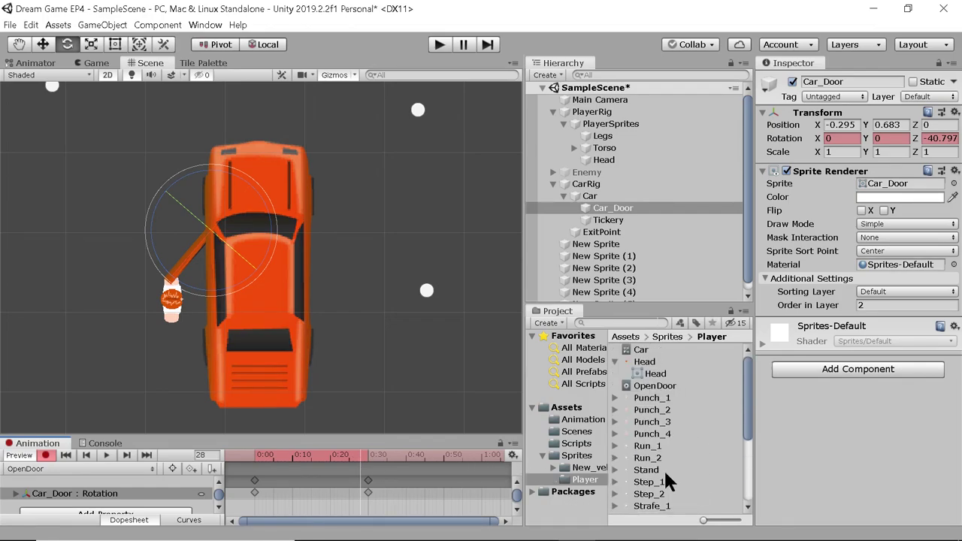
Turn off Loop Time on OpenDoor and move it and the Car controller into Assets/Animation
{"action": "left_click", "coordinate": [648, 385]}
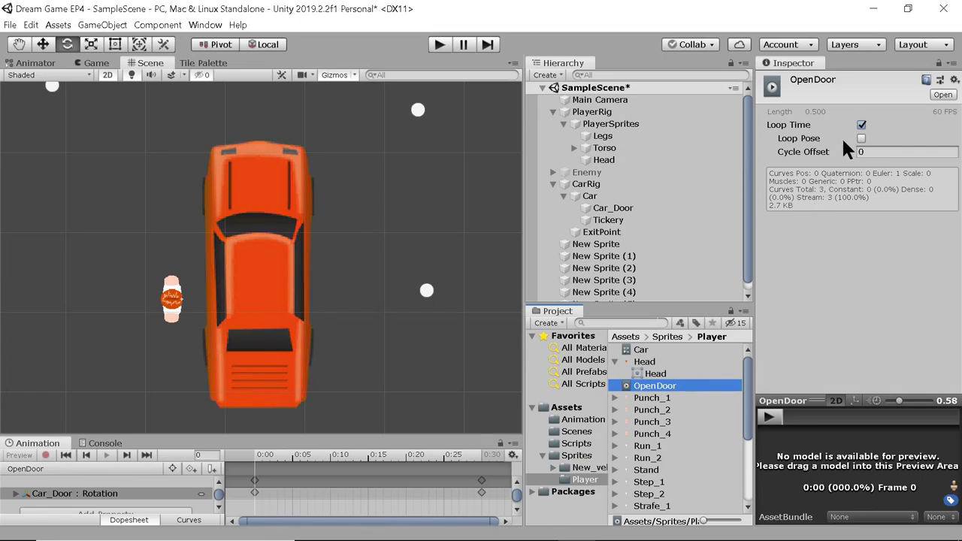
{"action": "left_click", "coordinate": [861, 125]}
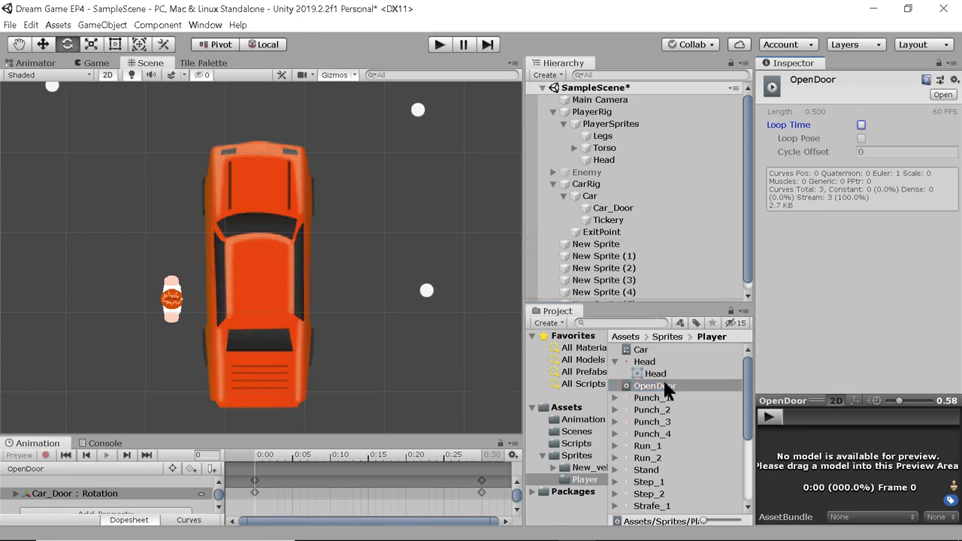
{"action": "left_click_drag", "start_coordinate": [662, 383], "coordinate": [595, 416]}
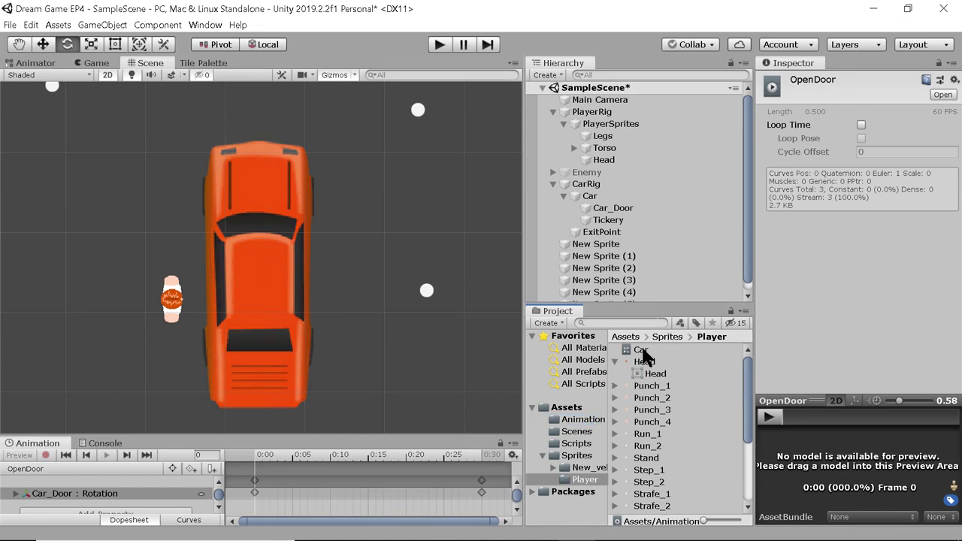
{"action": "left_click_drag", "start_coordinate": [641, 352], "coordinate": [591, 419]}
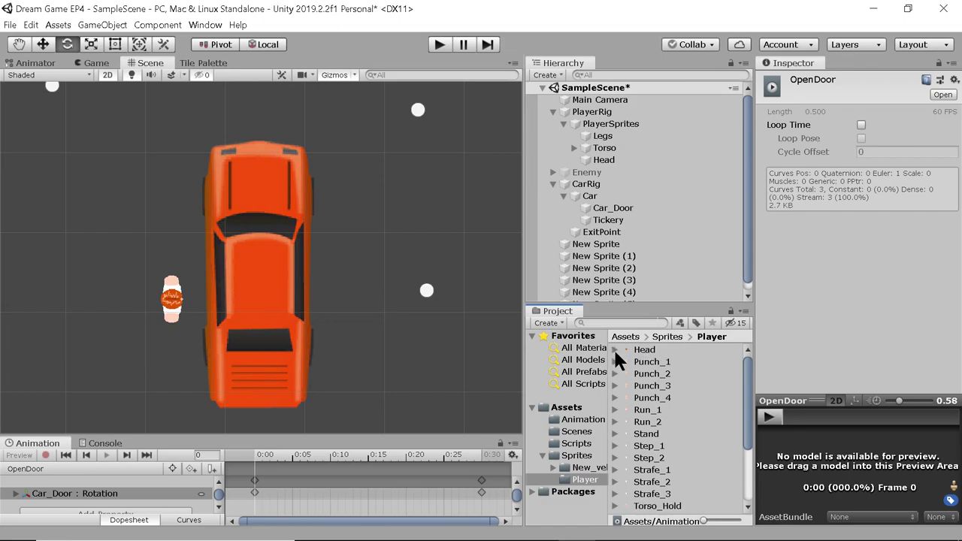
{"action": "scroll", "coordinate": [662, 422], "scroll_direction": "down", "scroll_amount": 5}
{"action": "scroll", "coordinate": [658, 414], "scroll_direction": "up", "scroll_amount": 5}
{"action": "left_click", "coordinate": [585, 195]}
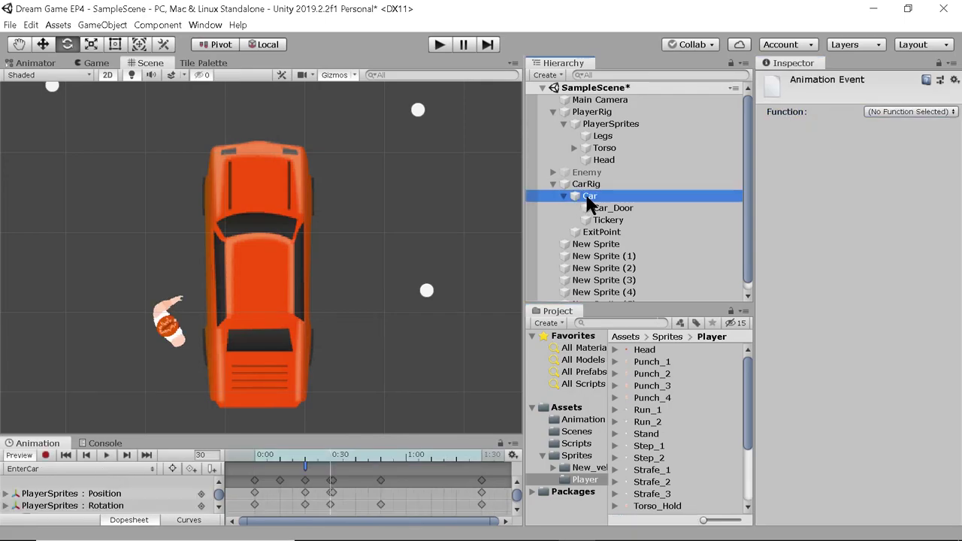
Add an empty New State to the Car animator and set it as the layer default state
{"action": "left_click", "coordinate": [30, 62]}
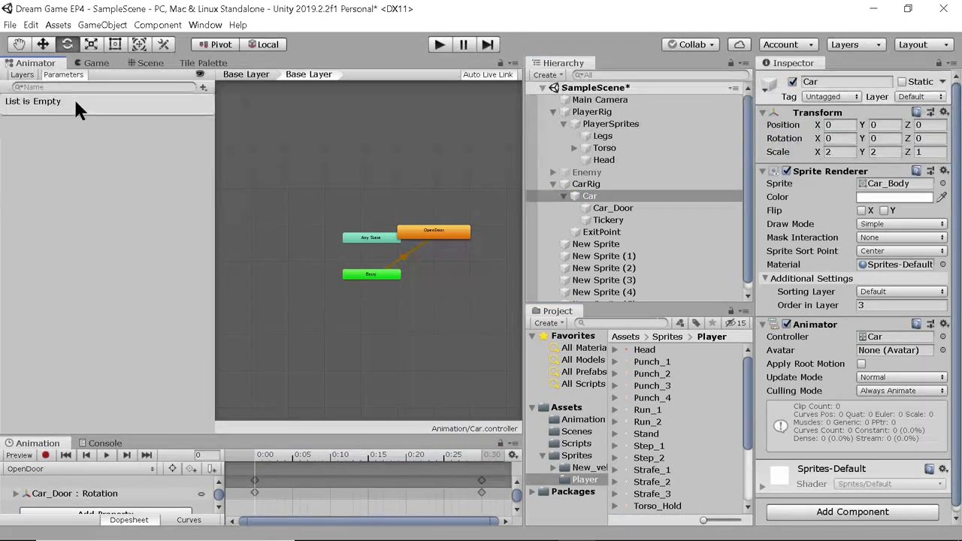
{"action": "scroll", "coordinate": [349, 319], "scroll_direction": "up", "scroll_amount": 8}
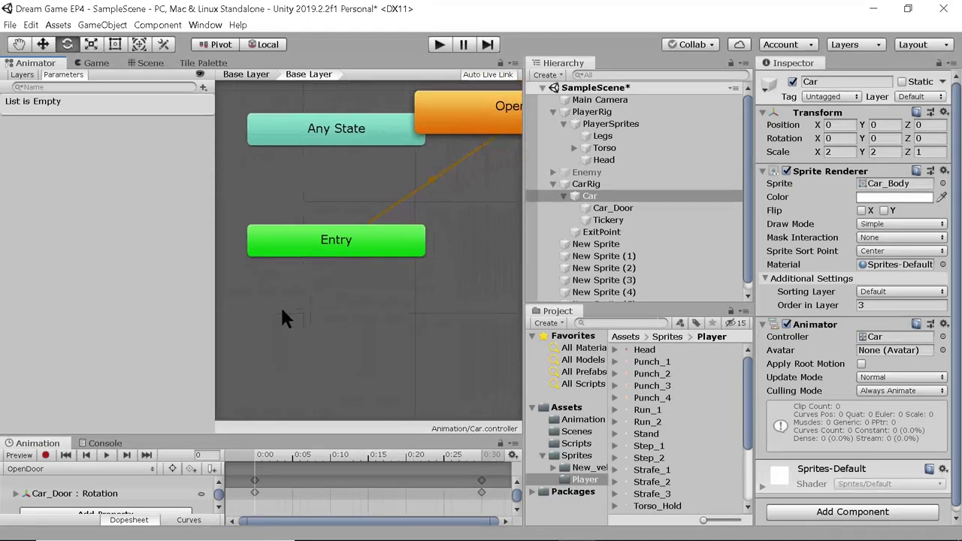
{"action": "scroll", "coordinate": [418, 277], "scroll_direction": "down", "scroll_amount": 5}
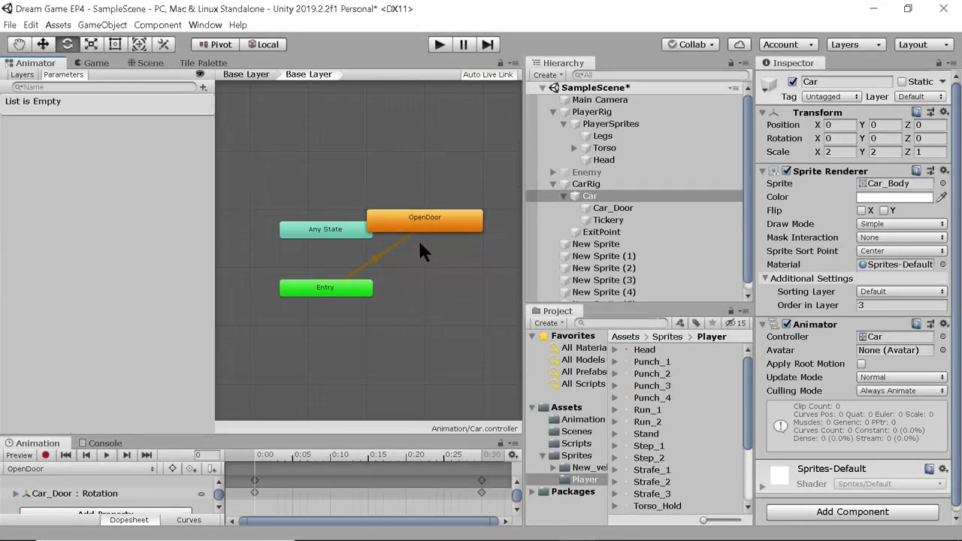
{"action": "left_click_drag", "start_coordinate": [417, 223], "coordinate": [441, 211]}
{"action": "right_click", "coordinate": [426, 283]}
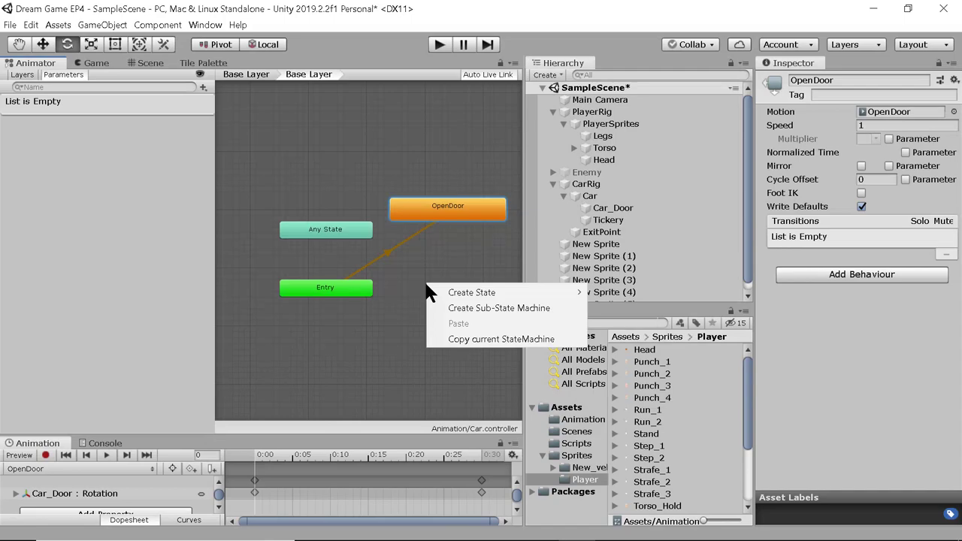
{"action": "mouse_move", "coordinate": [430, 290]}
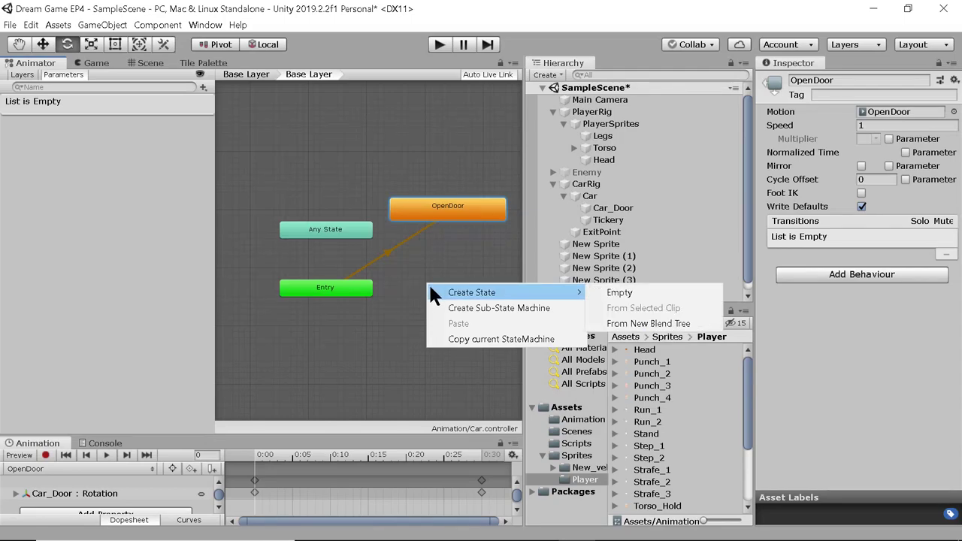
{"action": "left_click", "coordinate": [589, 291]}
{"action": "left_click_drag", "start_coordinate": [438, 293], "coordinate": [412, 296]}
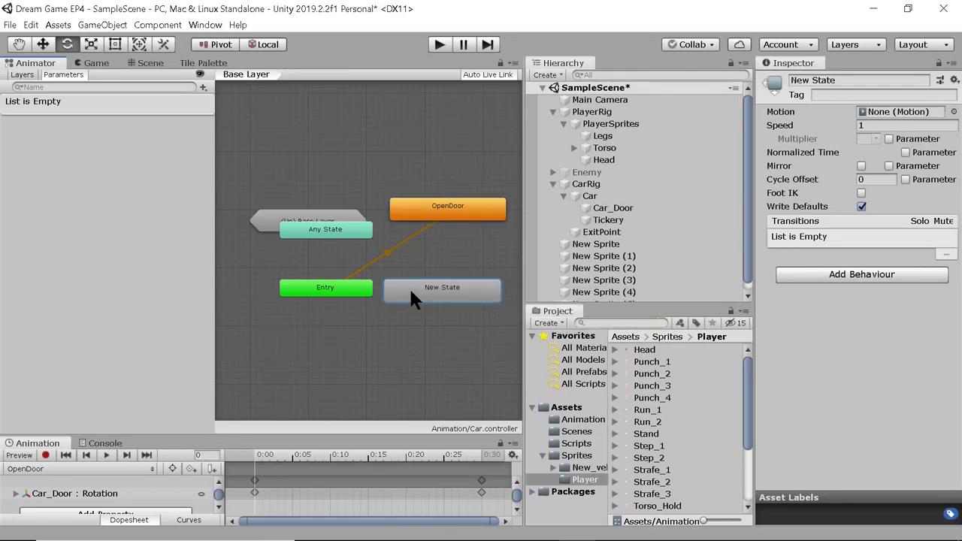
{"action": "right_click", "coordinate": [413, 298]}
{"action": "left_click", "coordinate": [422, 317]}
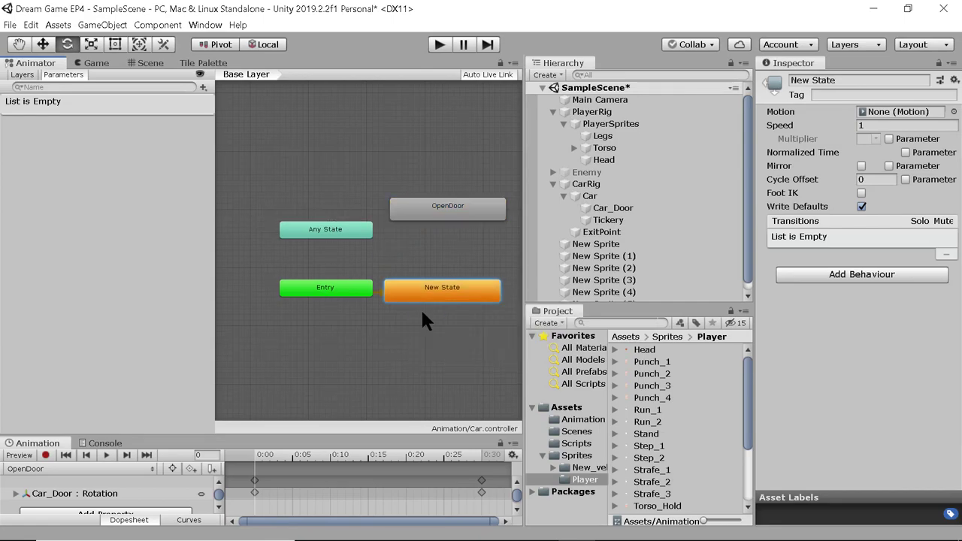
Place OpenDoor above New State and add a transition from New State to OpenDoor
{"action": "right_click", "coordinate": [416, 298]}
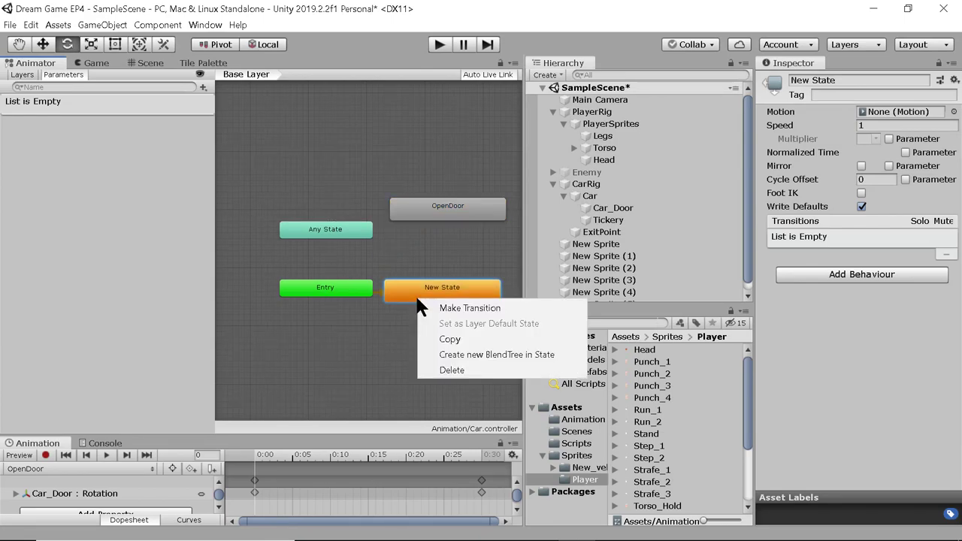
{"action": "left_click", "coordinate": [392, 251]}
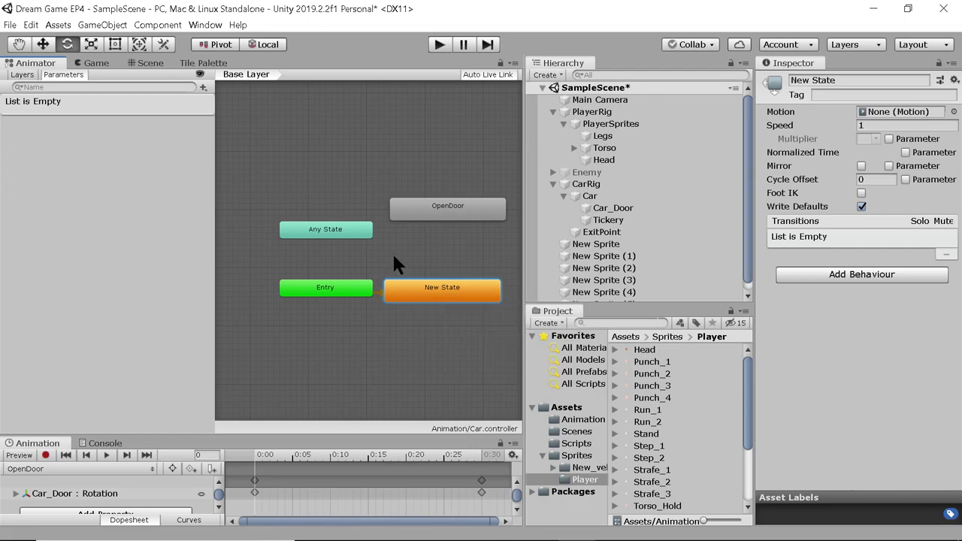
{"action": "left_click", "coordinate": [430, 218]}
{"action": "mouse_move", "coordinate": [430, 224]}
{"action": "left_mouse_down"}
{"action": "mouse_move", "coordinate": [431, 241]}
{"action": "mouse_move", "coordinate": [424, 217]}
{"action": "mouse_move", "coordinate": [426, 233]}
{"action": "left_mouse_up"}
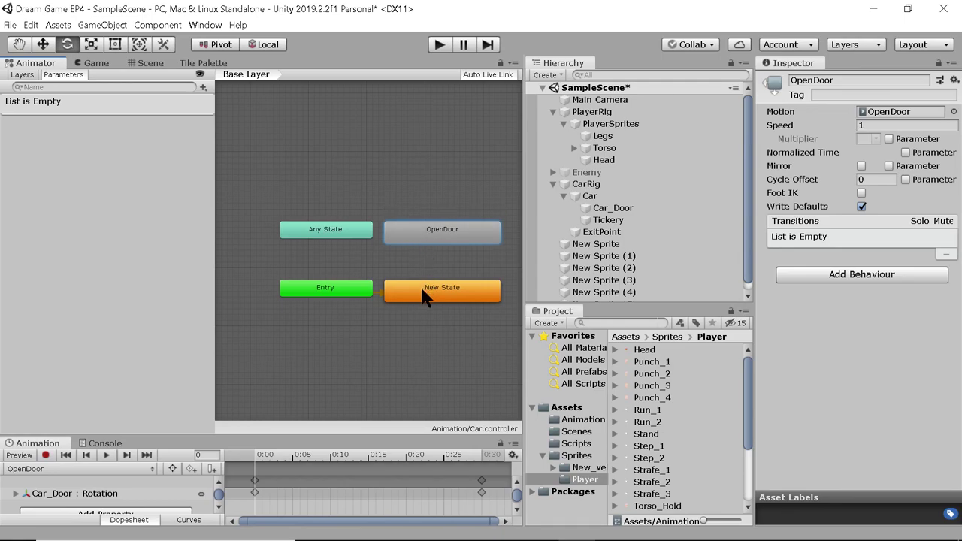
{"action": "right_click", "coordinate": [402, 291]}
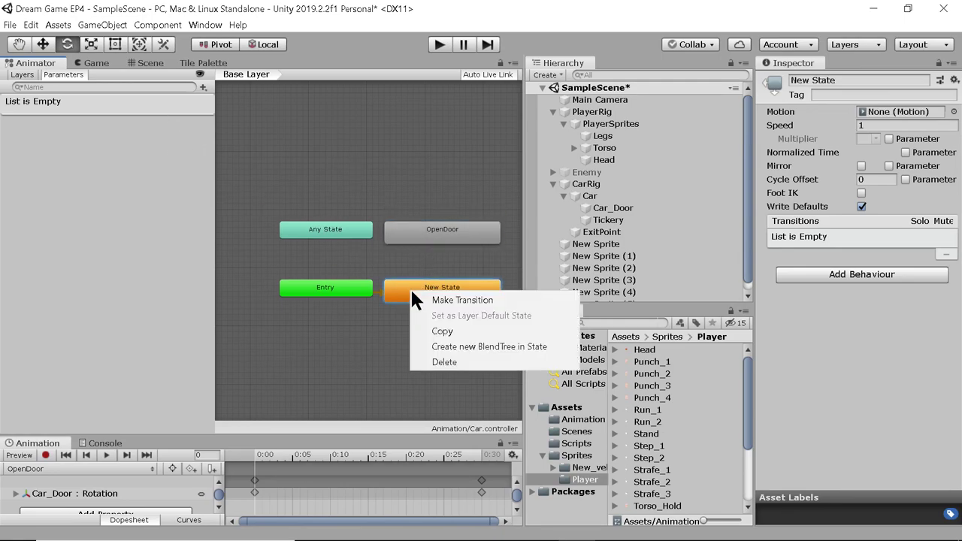
{"action": "left_click", "coordinate": [443, 301]}
{"action": "left_click", "coordinate": [422, 237]}
{"action": "right_click", "coordinate": [423, 242]}
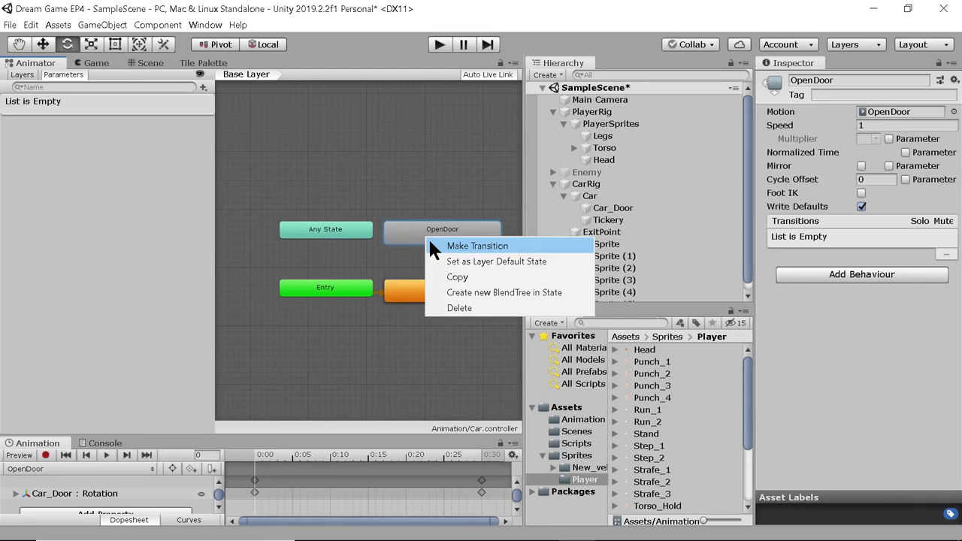
{"action": "left_click", "coordinate": [403, 322]}
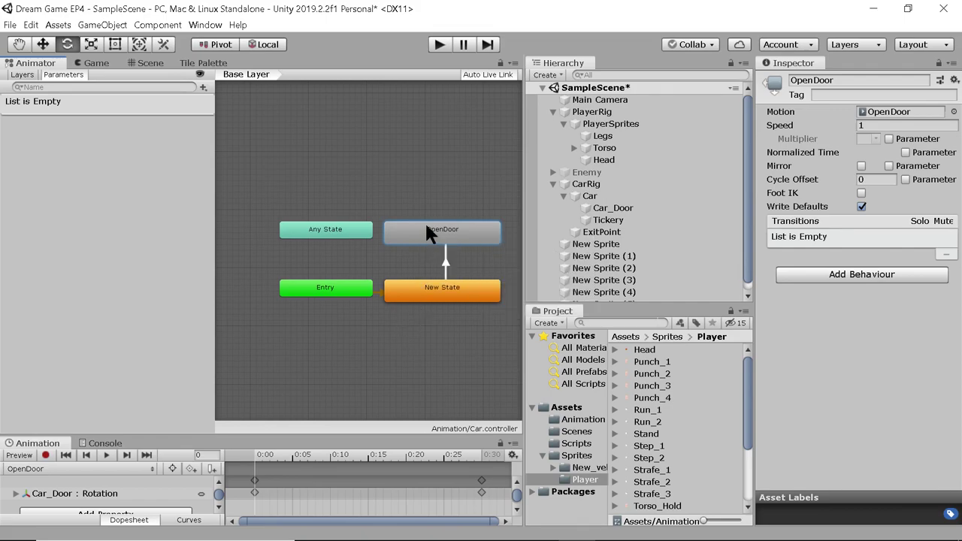
Duplicate OpenDoor as OpenDoor 0 and chain OpenDoor → OpenDoor 0 → New State
{"action": "key", "text": "ctrl+d"}
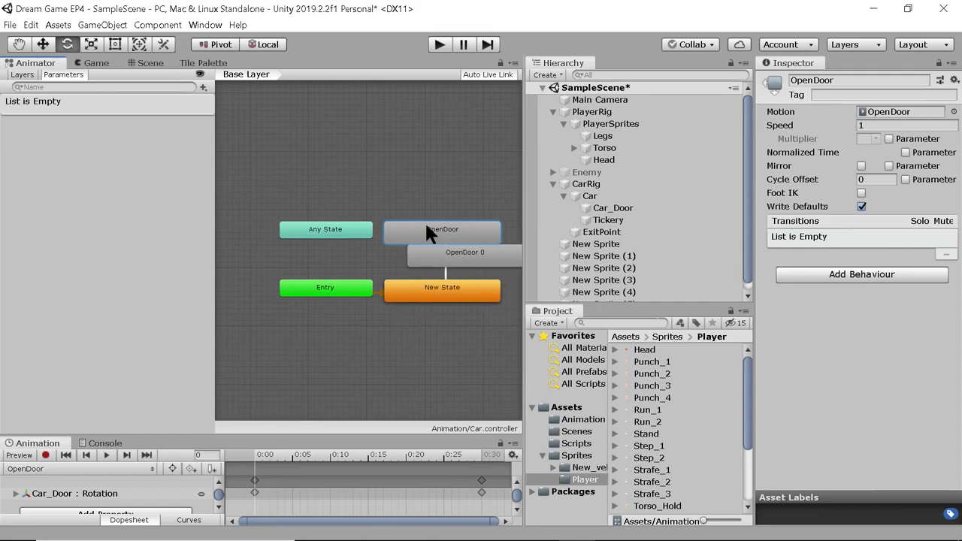
{"action": "left_click_drag", "start_coordinate": [433, 250], "coordinate": [526, 269]}
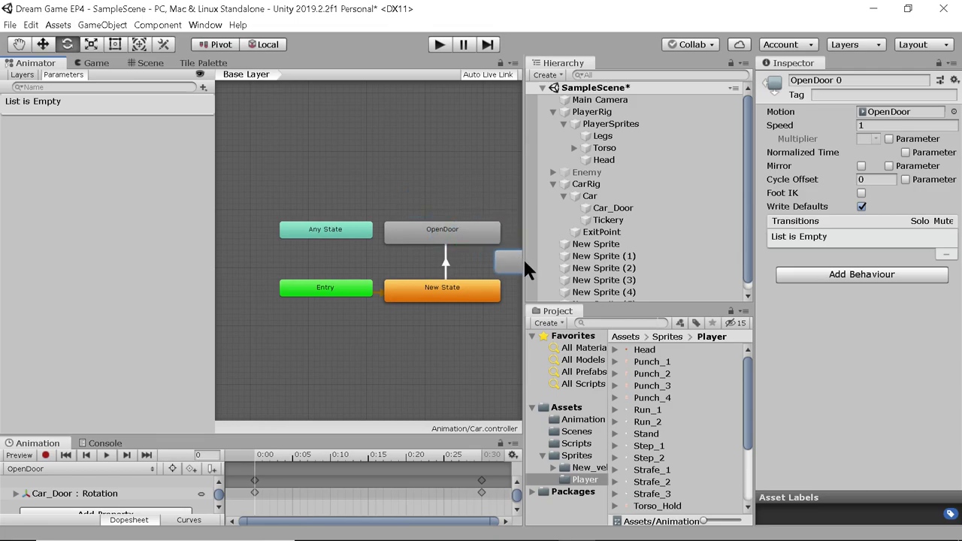
{"action": "middle_click_drag", "start_coordinate": [462, 342], "coordinate": [273, 343]}
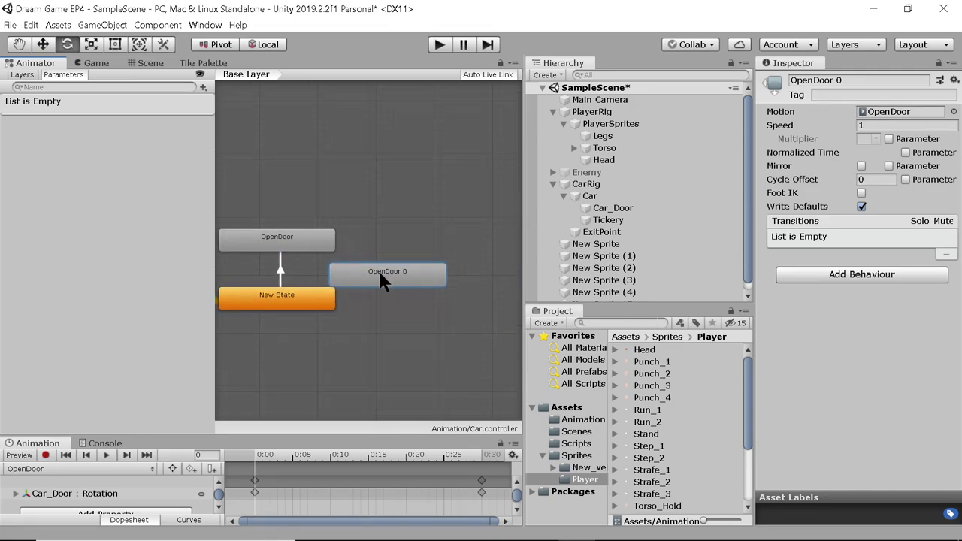
{"action": "left_click_drag", "start_coordinate": [379, 278], "coordinate": [403, 270]}
{"action": "right_click", "coordinate": [313, 235]}
{"action": "left_click", "coordinate": [330, 248]}
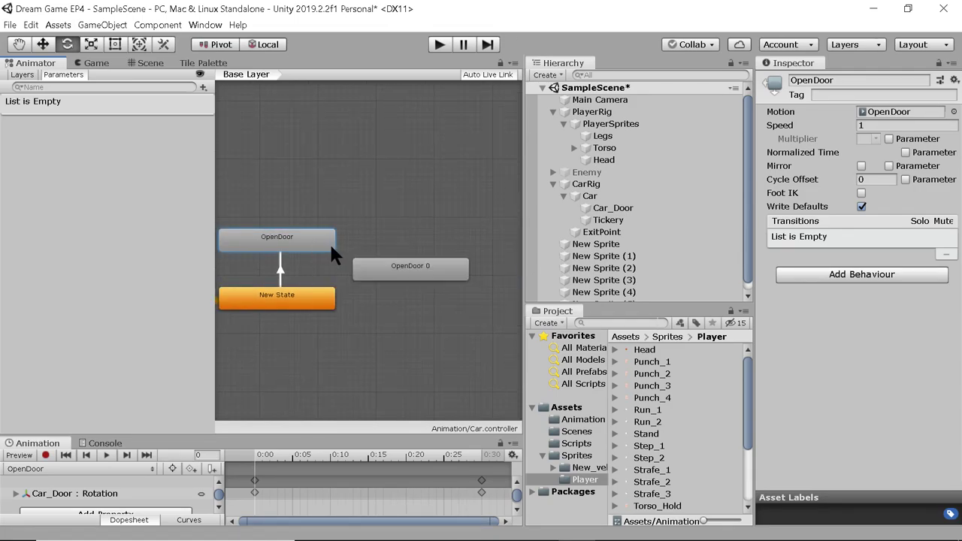
{"action": "left_click", "coordinate": [372, 263]}
{"action": "right_click", "coordinate": [372, 263]}
{"action": "left_click", "coordinate": [391, 272]}
{"action": "left_click", "coordinate": [321, 297]}
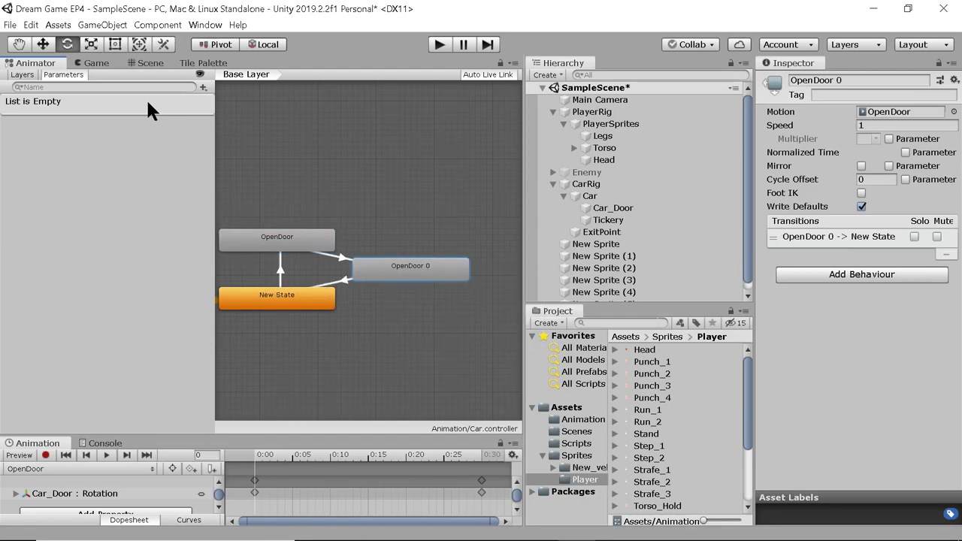
Add two trigger parameters named Open and Close
{"action": "left_click", "coordinate": [203, 87]}
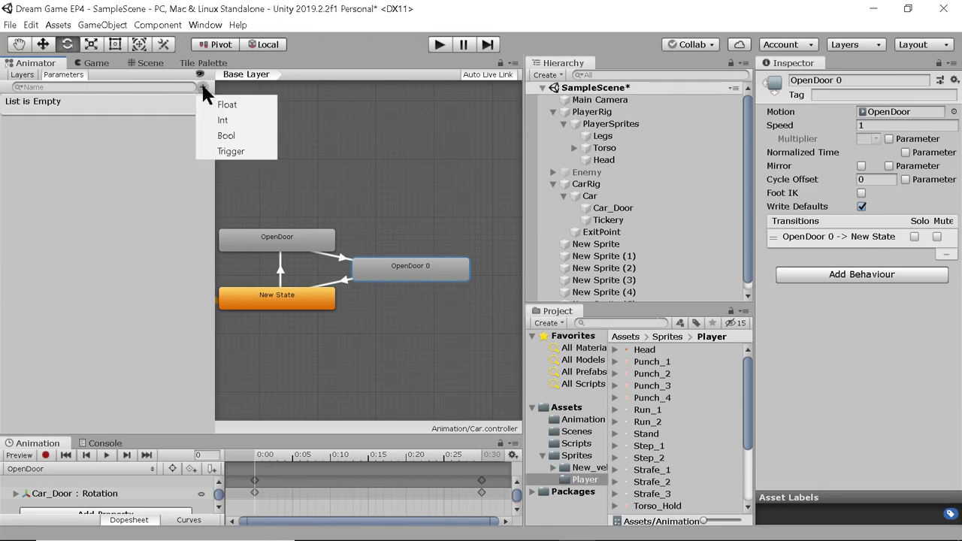
{"action": "left_click", "coordinate": [214, 151]}
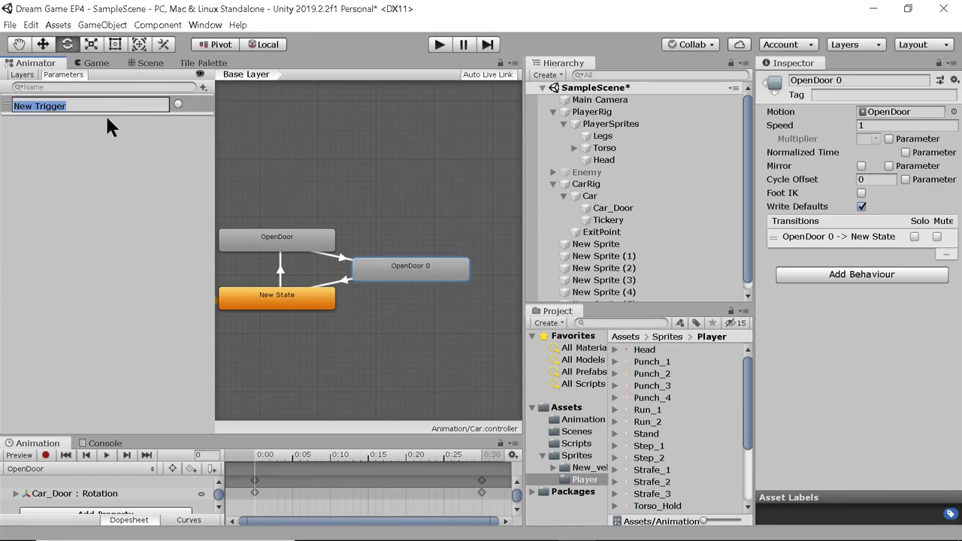
{"action": "type", "text": "Open"}
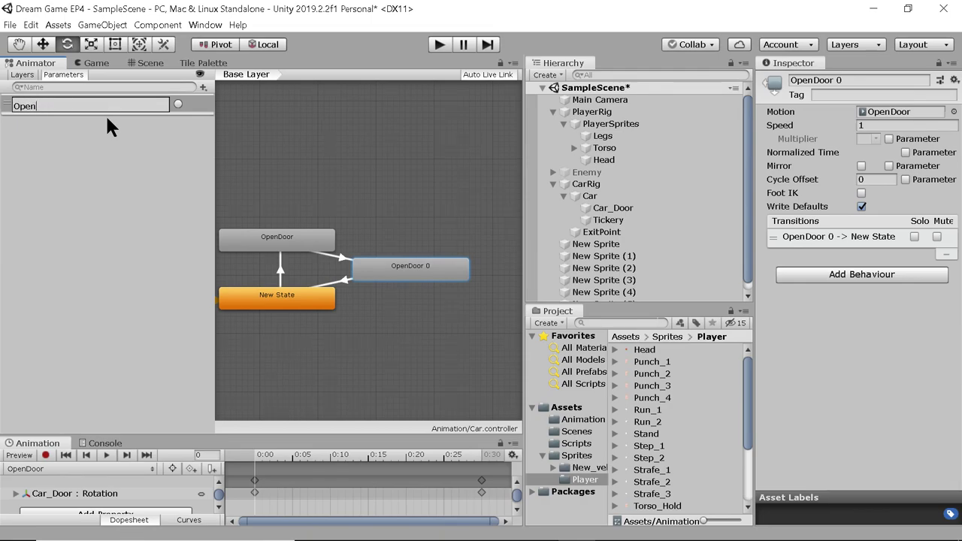
{"action": "key", "text": "Return"}
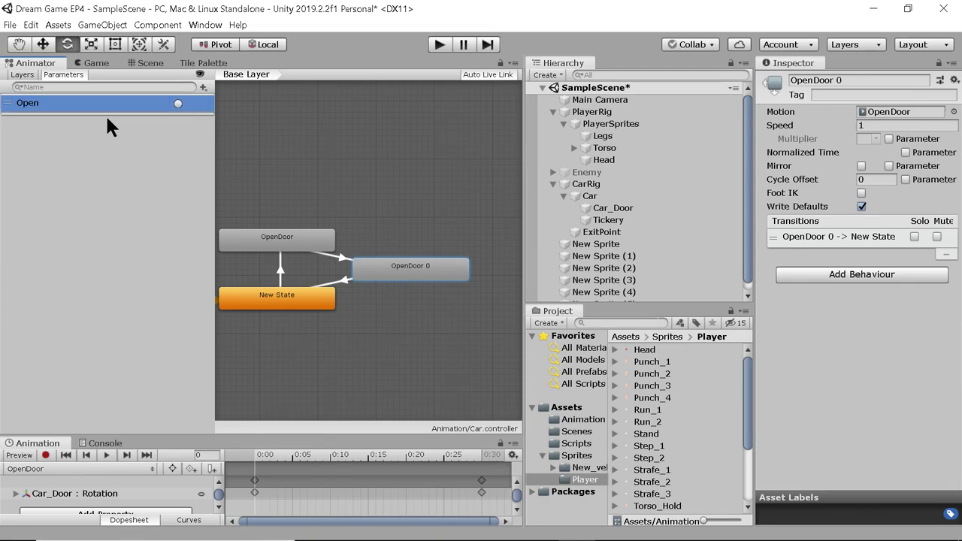
{"action": "left_click", "coordinate": [204, 87]}
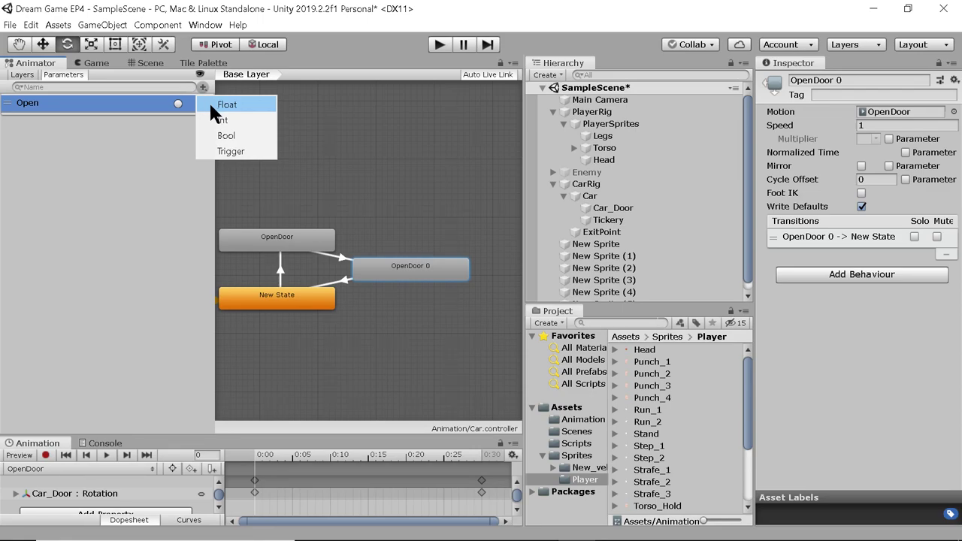
{"action": "left_click", "coordinate": [226, 154]}
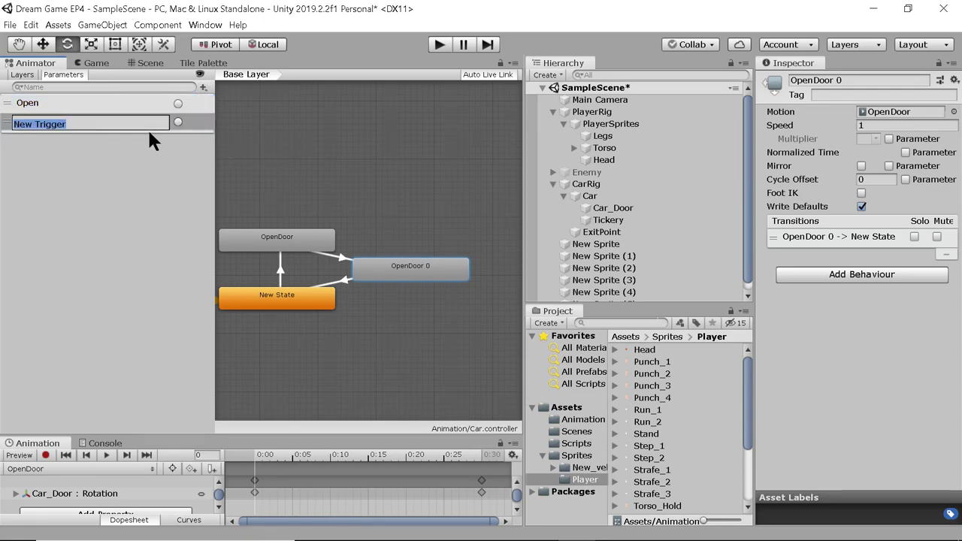
{"action": "type", "text": "Close"}
{"action": "key", "text": "Return"}
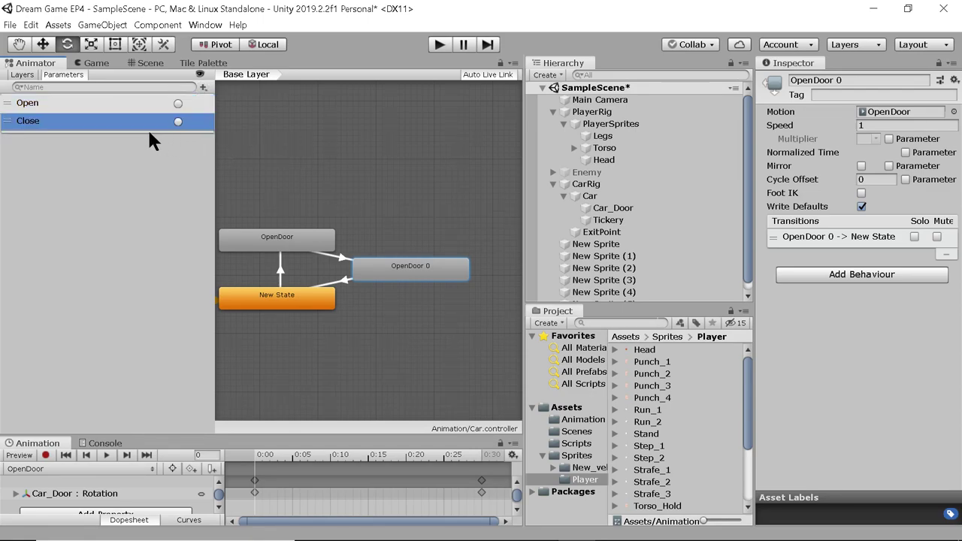
{"action": "left_click", "coordinate": [280, 269]}
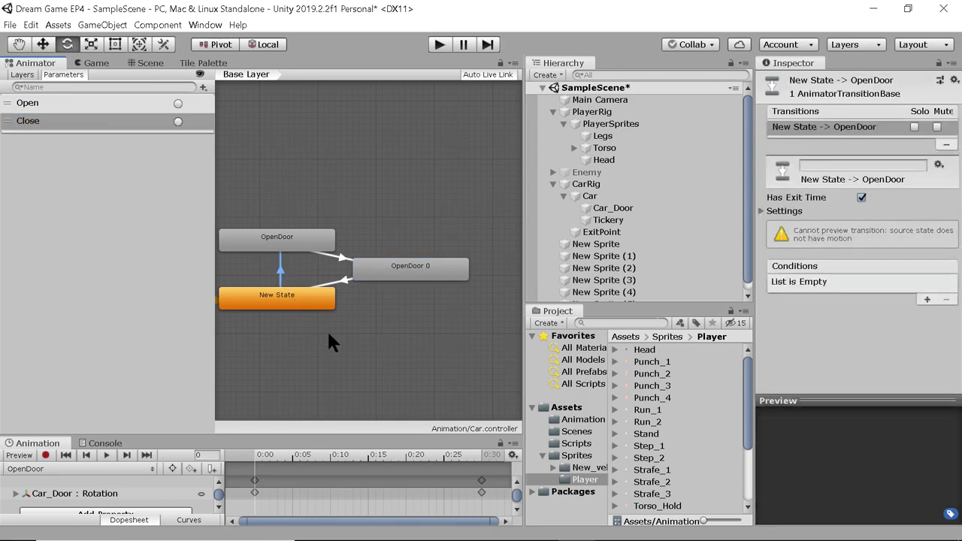
Trigger New State→OpenDoor on Open without exit time, and OpenDoor→OpenDoor 0 on Close
{"action": "left_click", "coordinate": [926, 300]}
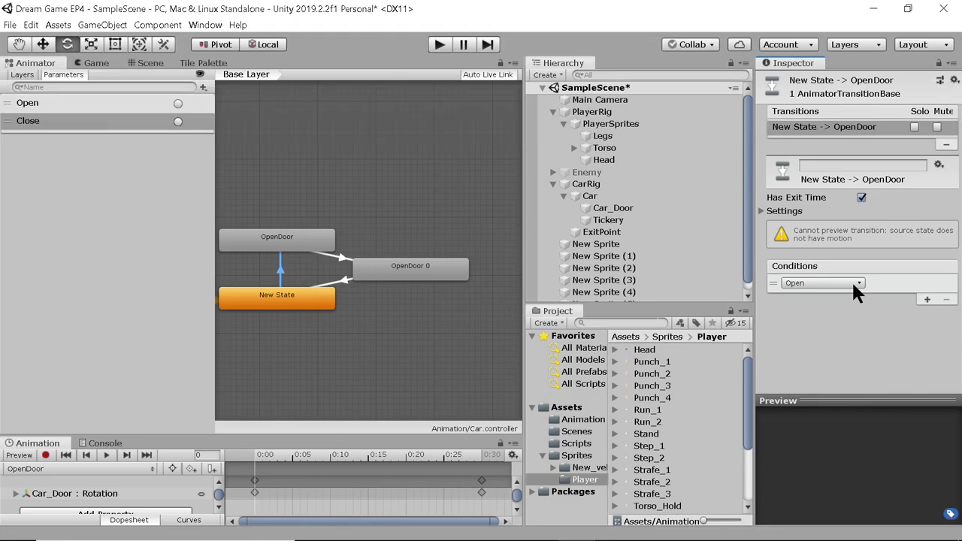
{"action": "left_click", "coordinate": [861, 198]}
{"action": "left_click", "coordinate": [330, 256]}
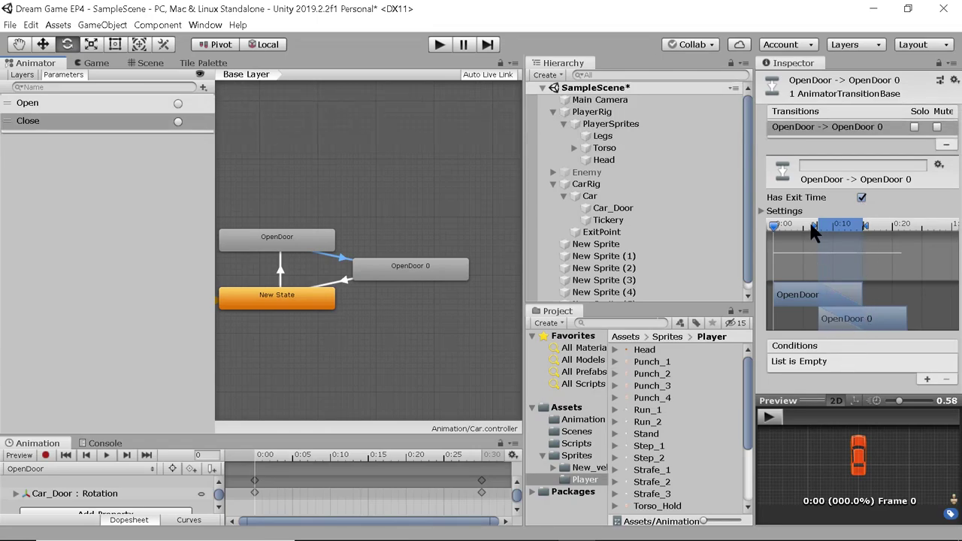
{"action": "left_click", "coordinate": [927, 378]}
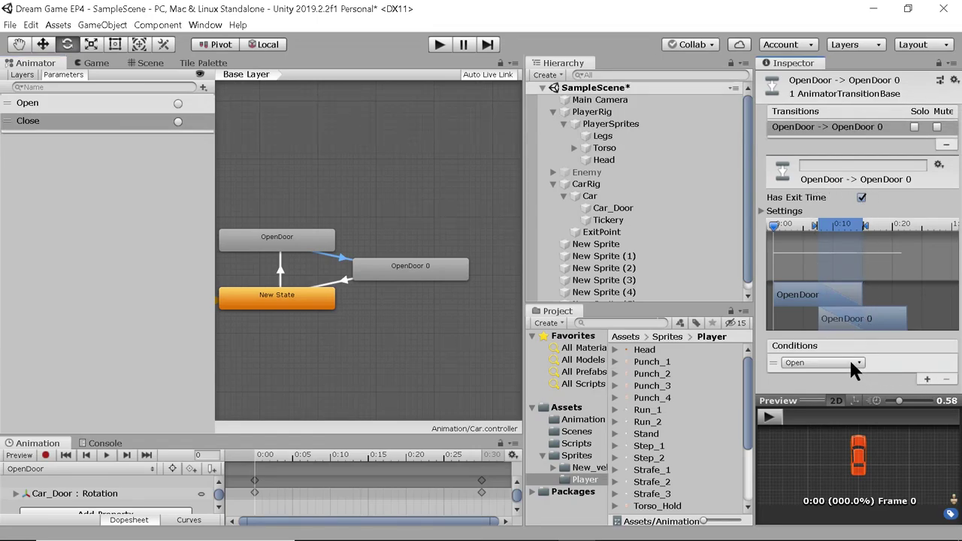
{"action": "left_click", "coordinate": [852, 364]}
{"action": "left_click", "coordinate": [824, 424]}
{"action": "left_click", "coordinate": [342, 281]}
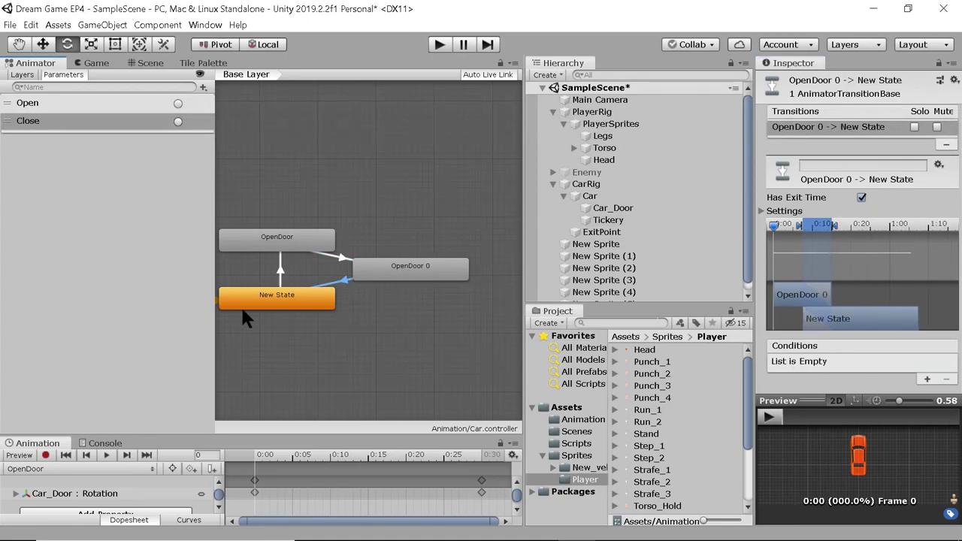
{"action": "left_click", "coordinate": [457, 272]}
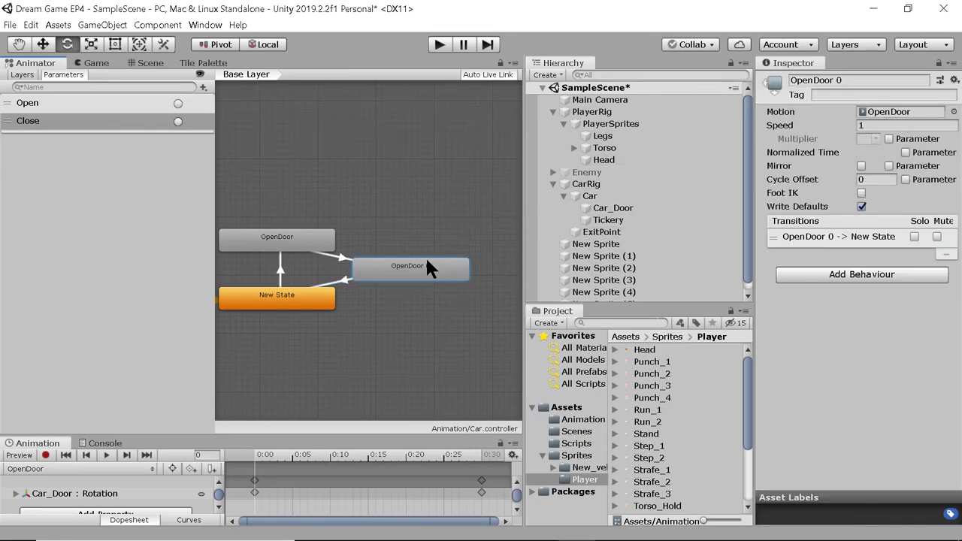
Set the OpenDoor 0 state's Speed to -1 so the door animation plays in reverse
{"action": "left_click", "coordinate": [864, 124]}
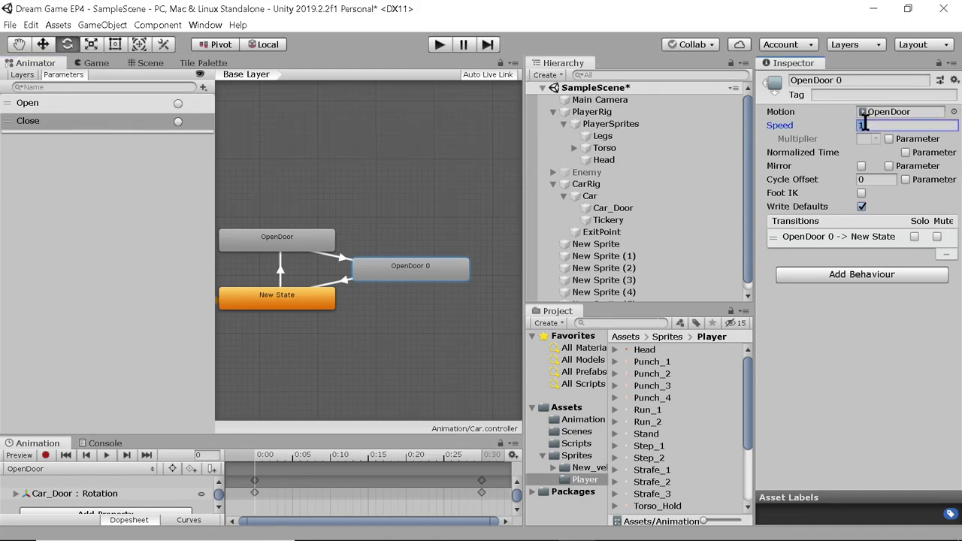
{"action": "type", "text": "-"}
{"action": "left_click", "coordinate": [443, 325]}
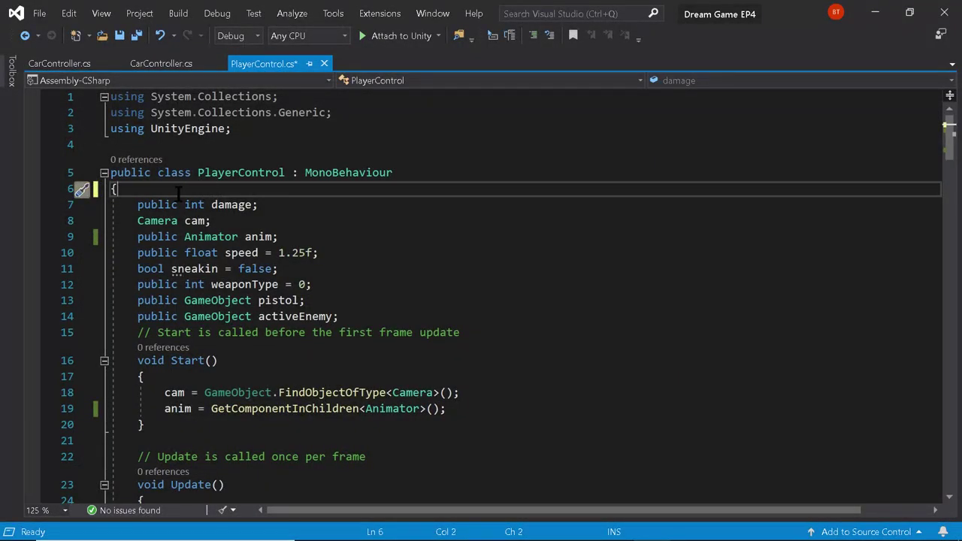
Declare 'public GameObject activeVehicle;' on a new line below activeEnemy
{"action": "left_click", "coordinate": [346, 317]}
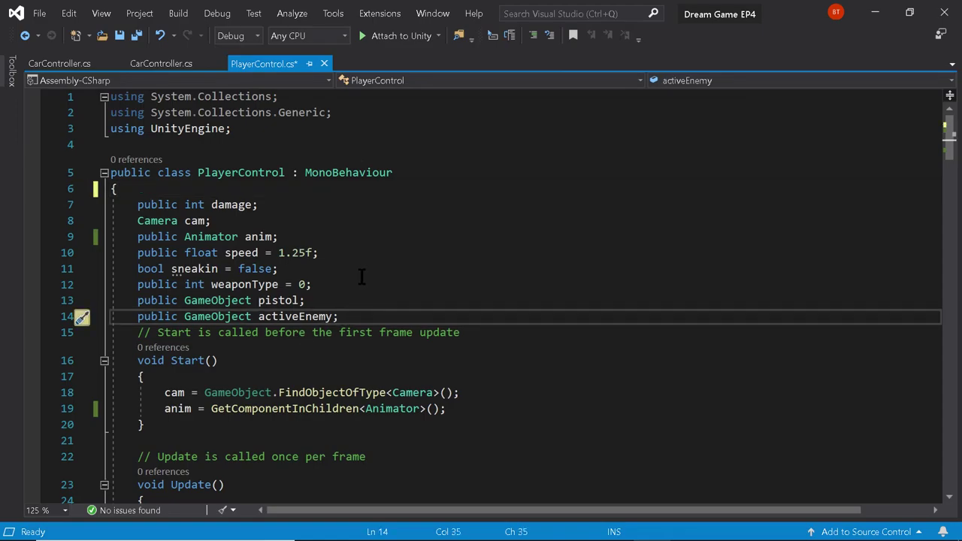
{"action": "key", "text": "Return"}
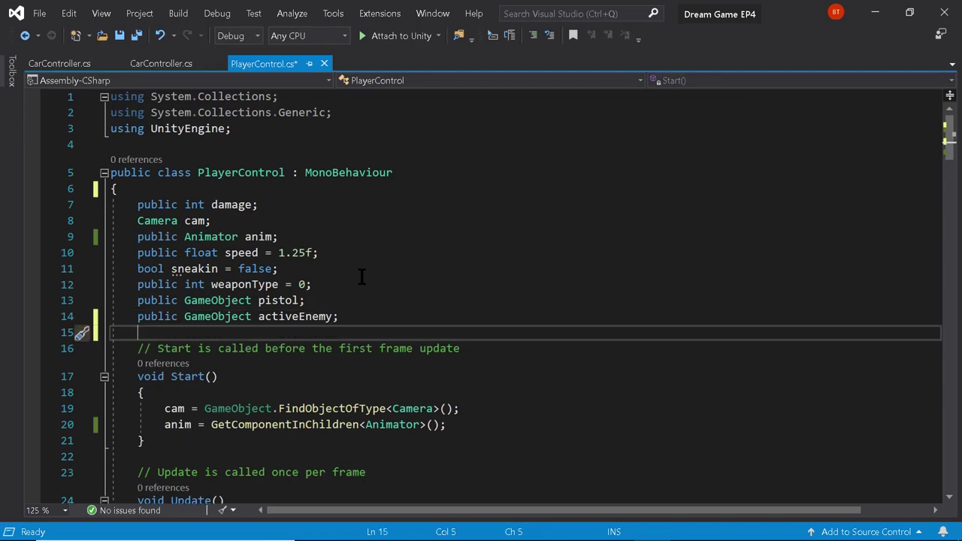
{"action": "type", "text": "public Game"}
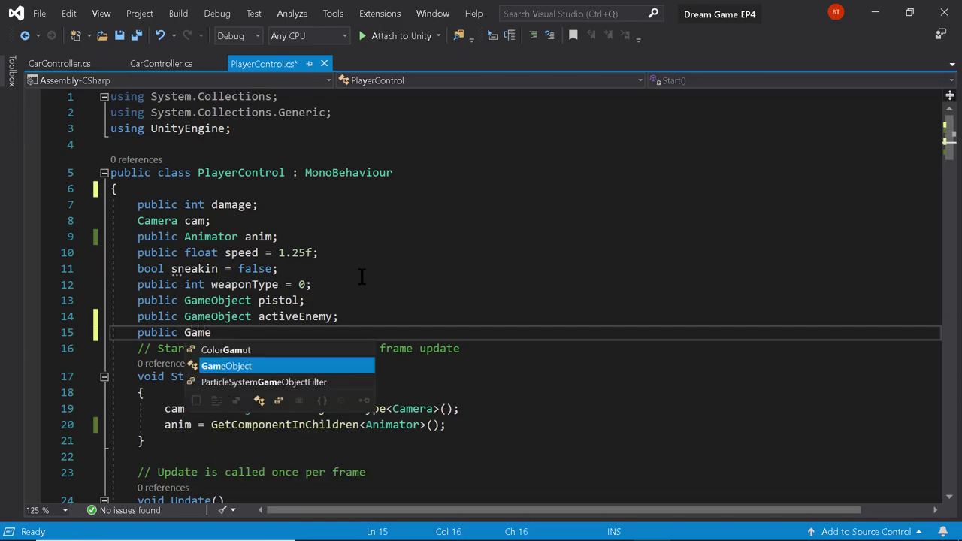
{"action": "type", "text": "Object acti"}
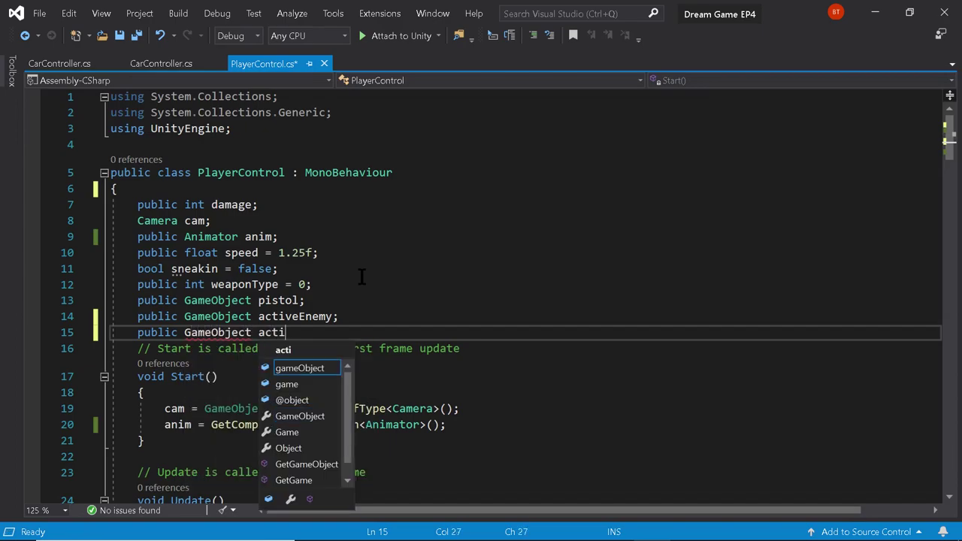
{"action": "type", "text": "veVehicel"}
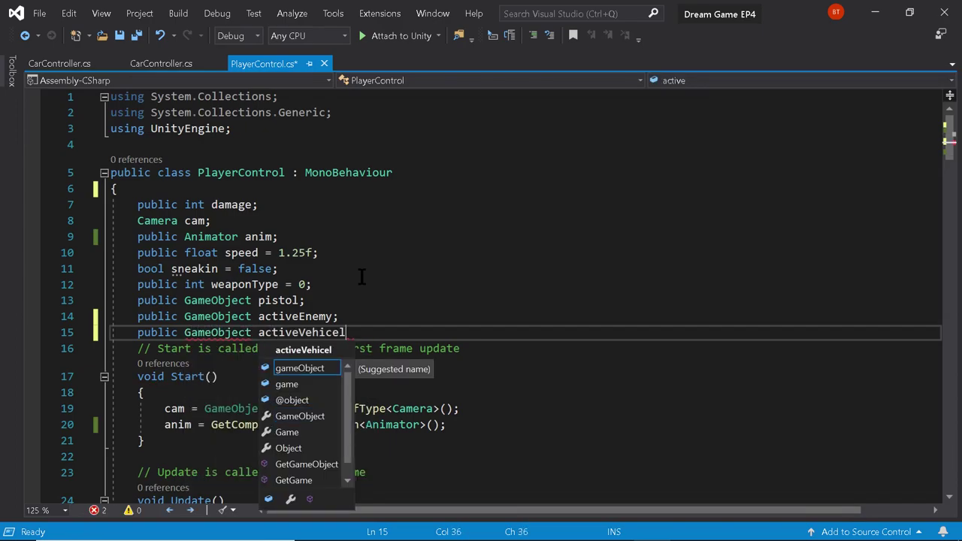
{"action": "key", "text": "BackSpace"}
{"action": "key", "text": "BackSpace"}
{"action": "type", "text": "le;"}
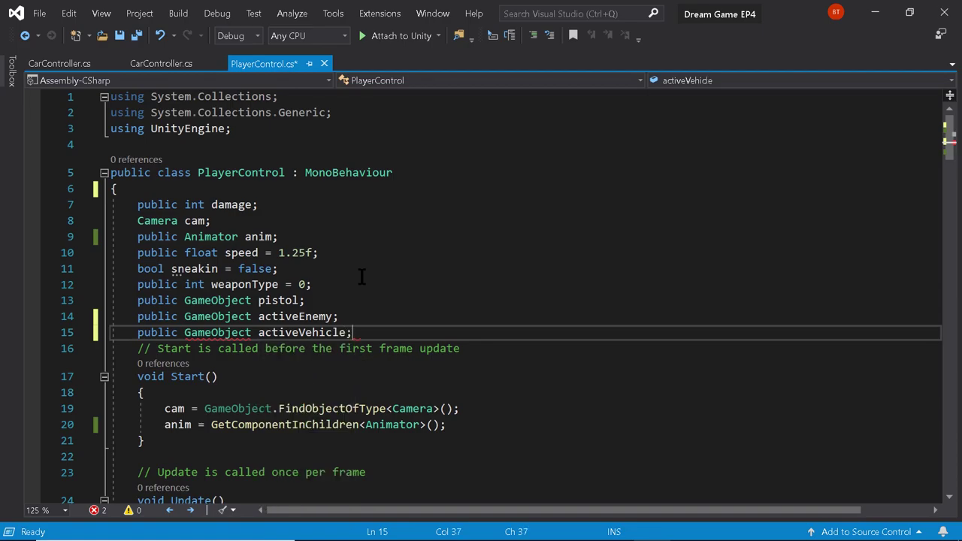
{"action": "scroll", "coordinate": [369, 301], "scroll_direction": "down", "scroll_amount": 1}
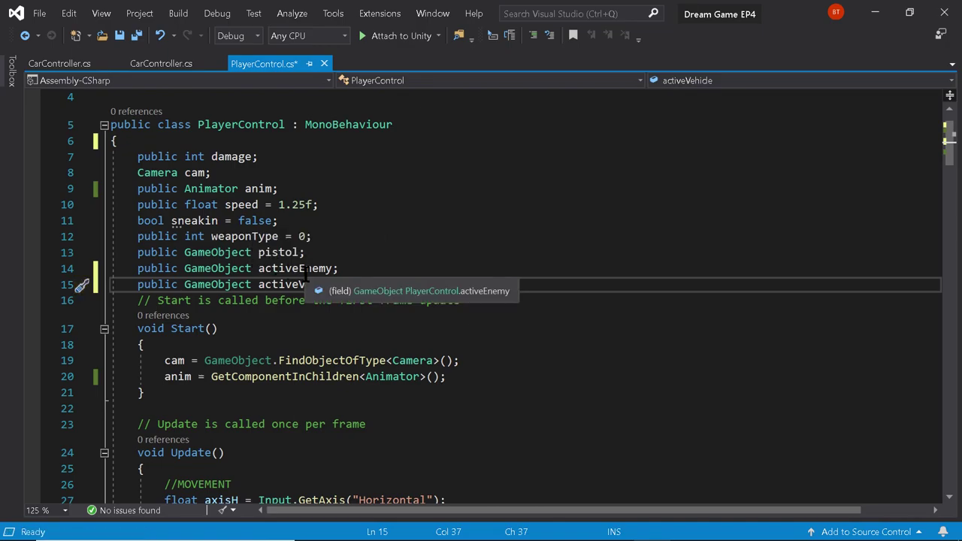
{"action": "scroll", "coordinate": [269, 325], "scroll_direction": "down", "scroll_amount": 4}
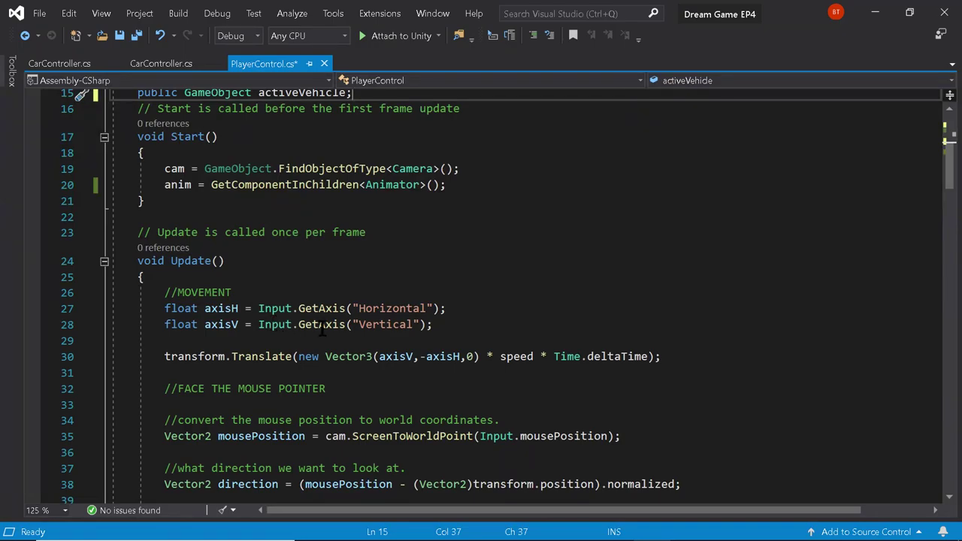
{"action": "scroll", "coordinate": [323, 328], "scroll_direction": "down", "scroll_amount": 4}
{"action": "scroll", "coordinate": [382, 333], "scroll_direction": "down", "scroll_amount": 9}
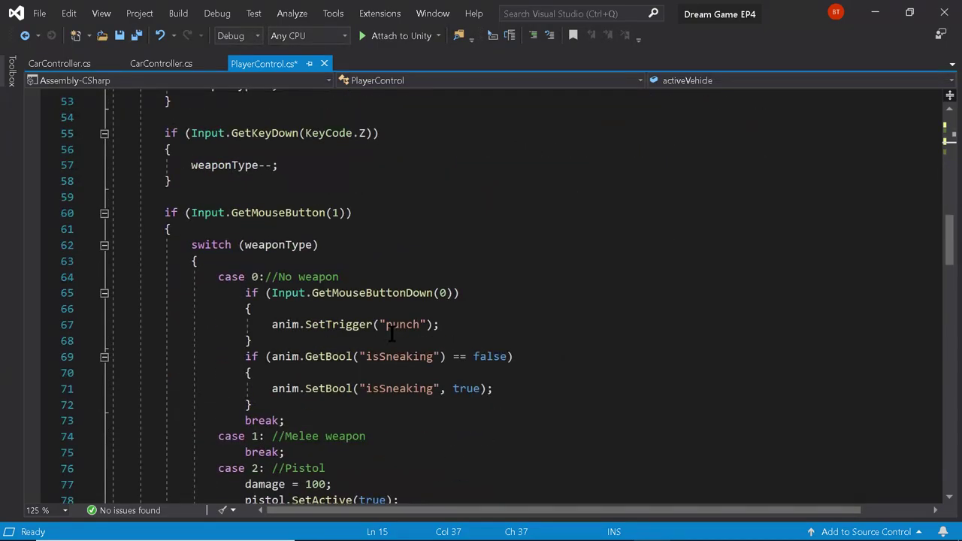
{"action": "scroll", "coordinate": [390, 333], "scroll_direction": "down", "scroll_amount": 5}
{"action": "scroll", "coordinate": [396, 333], "scroll_direction": "down", "scroll_amount": 1}
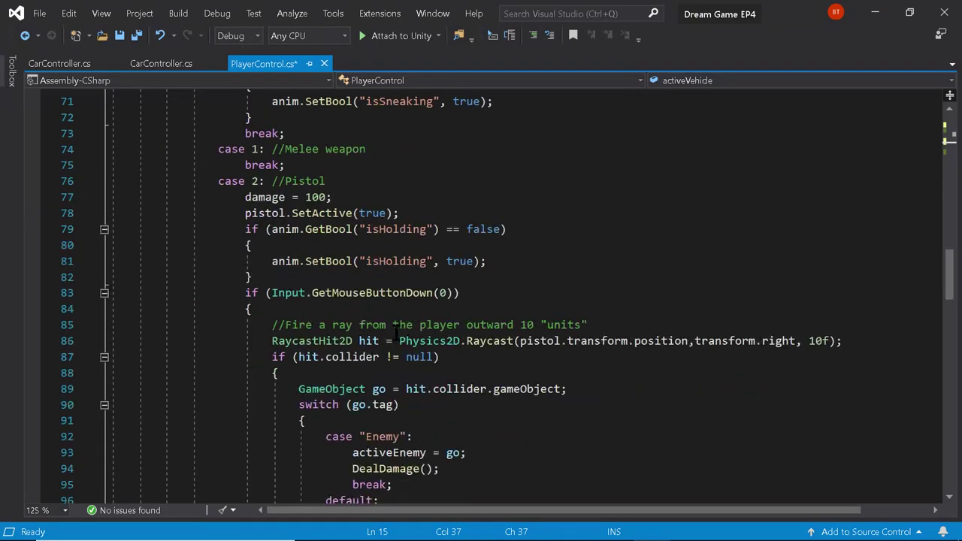
{"action": "scroll", "coordinate": [315, 300], "scroll_direction": "down", "scroll_amount": 1}
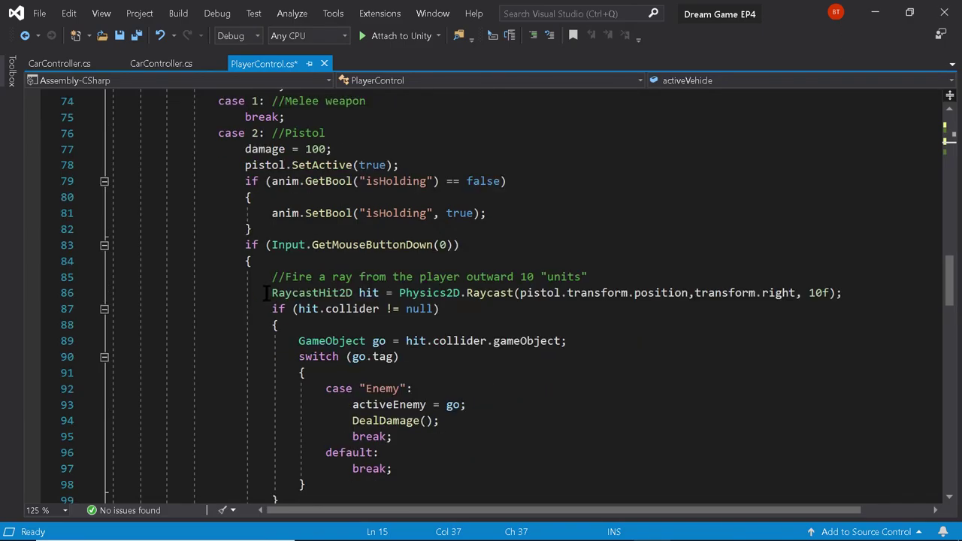
{"action": "scroll", "coordinate": [267, 292], "scroll_direction": "up", "scroll_amount": 4}
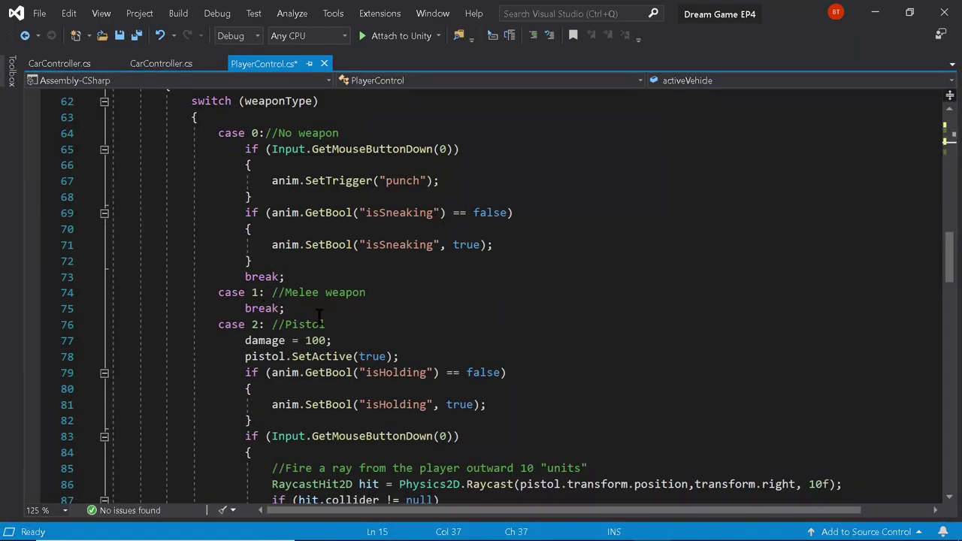
{"action": "scroll", "coordinate": [320, 316], "scroll_direction": "down", "scroll_amount": 1}
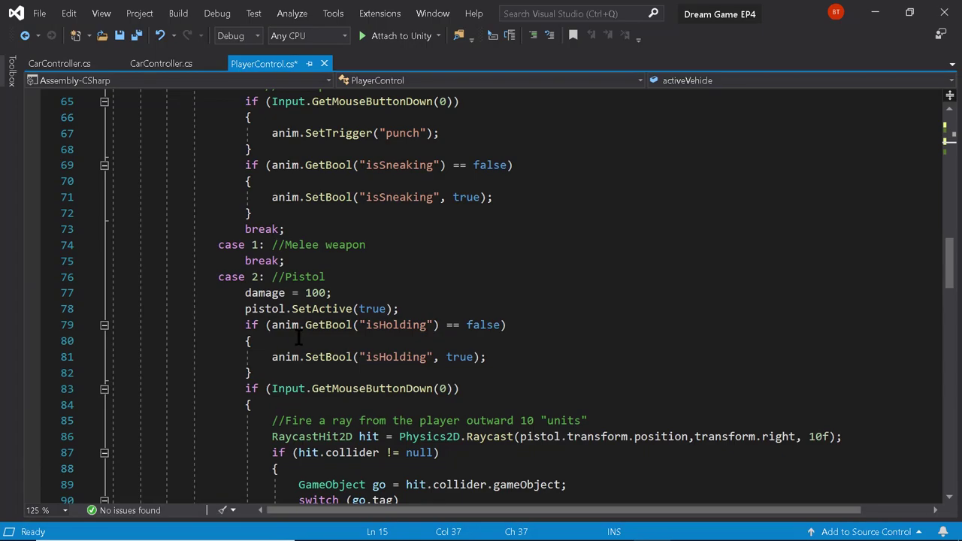
{"action": "scroll", "coordinate": [298, 336], "scroll_direction": "down", "scroll_amount": 1}
{"action": "scroll", "coordinate": [298, 336], "scroll_direction": "up", "scroll_amount": 5}
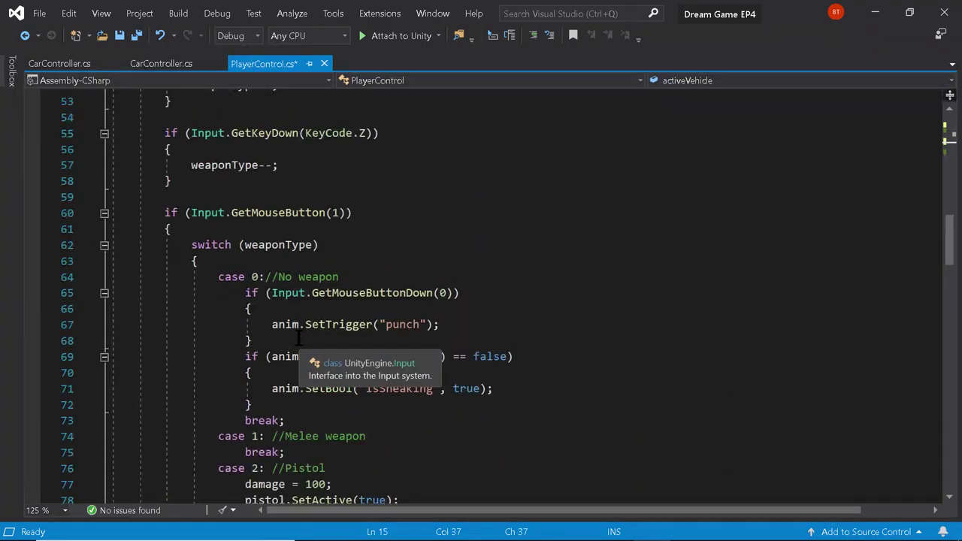
{"action": "scroll", "coordinate": [298, 336], "scroll_direction": "up", "scroll_amount": 5}
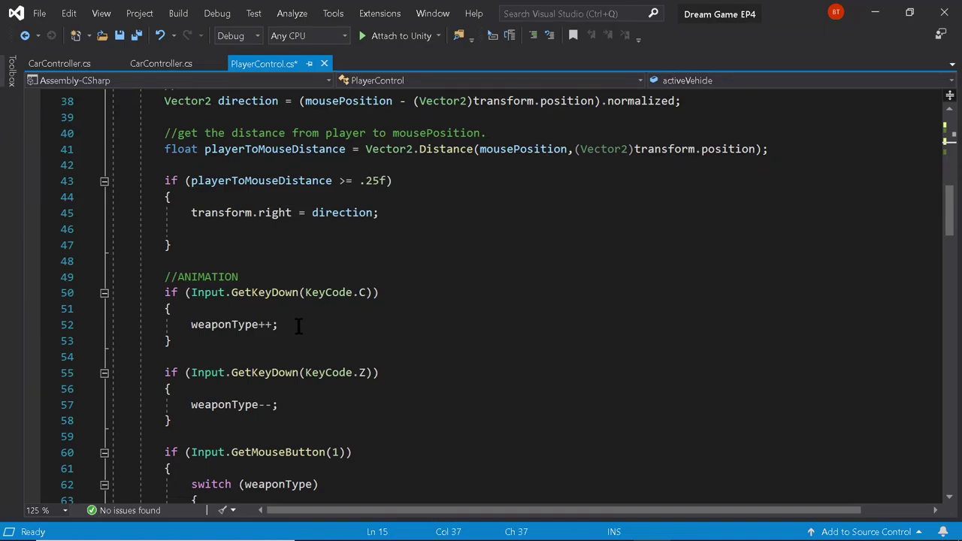
{"action": "scroll", "coordinate": [298, 324], "scroll_direction": "up", "scroll_amount": 4}
{"action": "scroll", "coordinate": [298, 325], "scroll_direction": "down", "scroll_amount": 3}
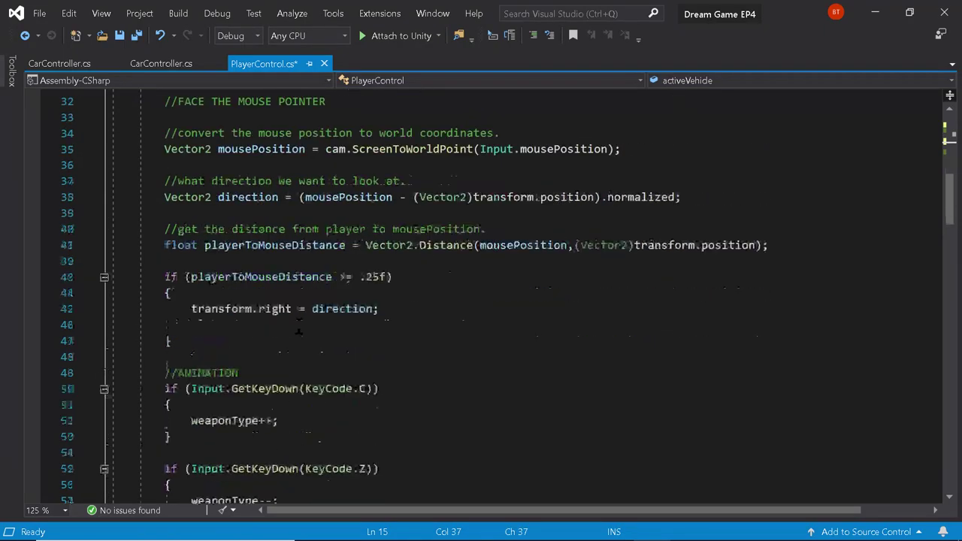
Add an //INTERACTIONS comment and an if (Input.GetKeyDown(KeyCode.E)) block
{"action": "left_click", "coordinate": [239, 309]}
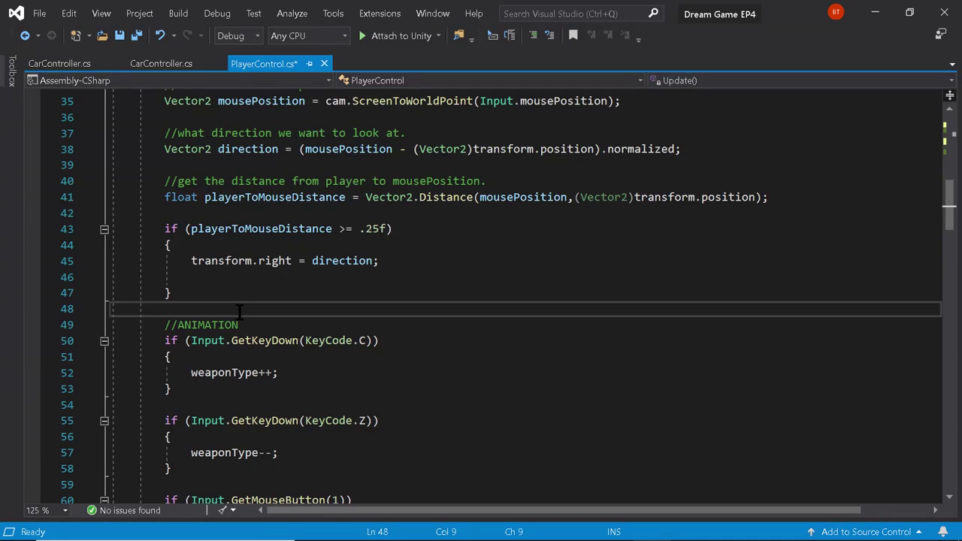
{"action": "key", "text": "Return"}
{"action": "type", "text": "//"}
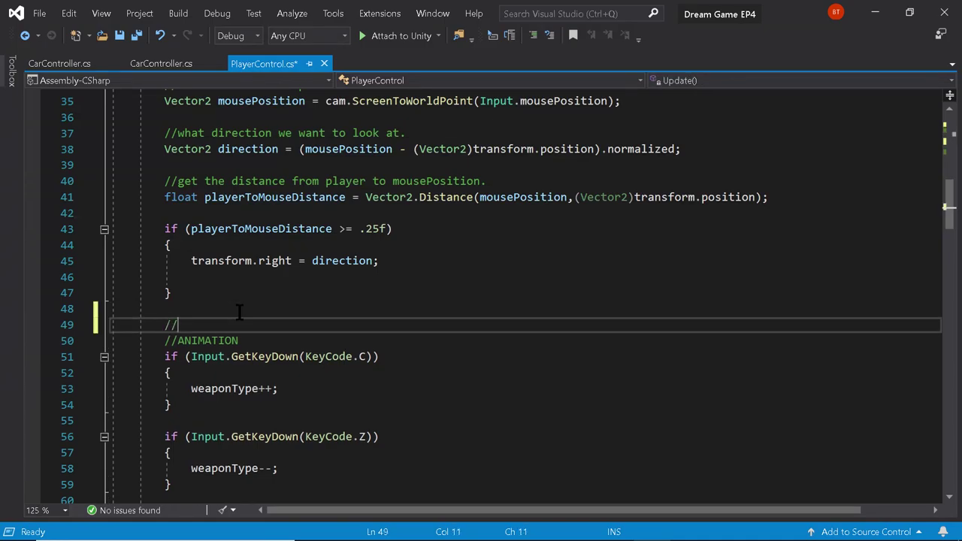
{"action": "type", "text": "INTERACTIONS"}
{"action": "key", "text": "Return"}
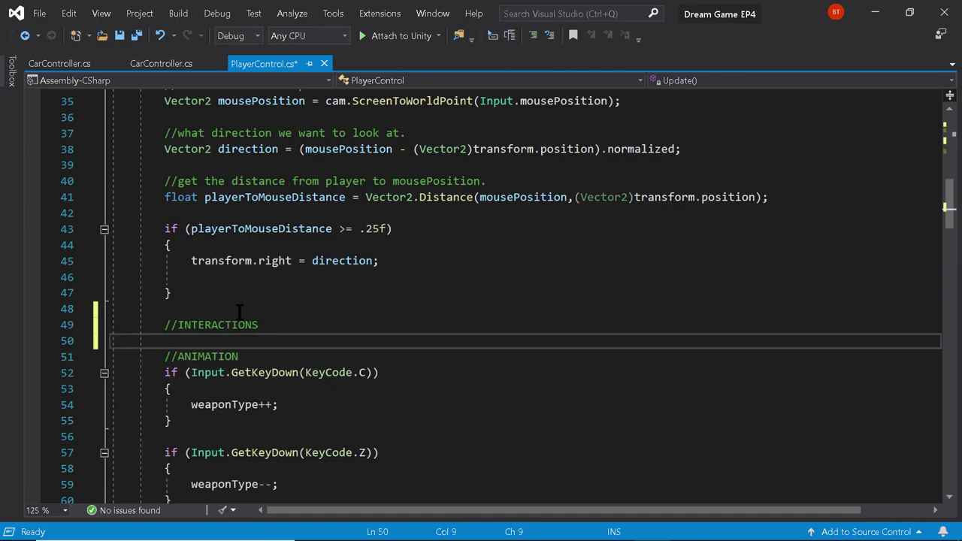
{"action": "type", "text": "if"}
{"action": "key", "text": "Tab"}
{"action": "key", "text": "Tab"}
{"action": "type", "text": "In"}
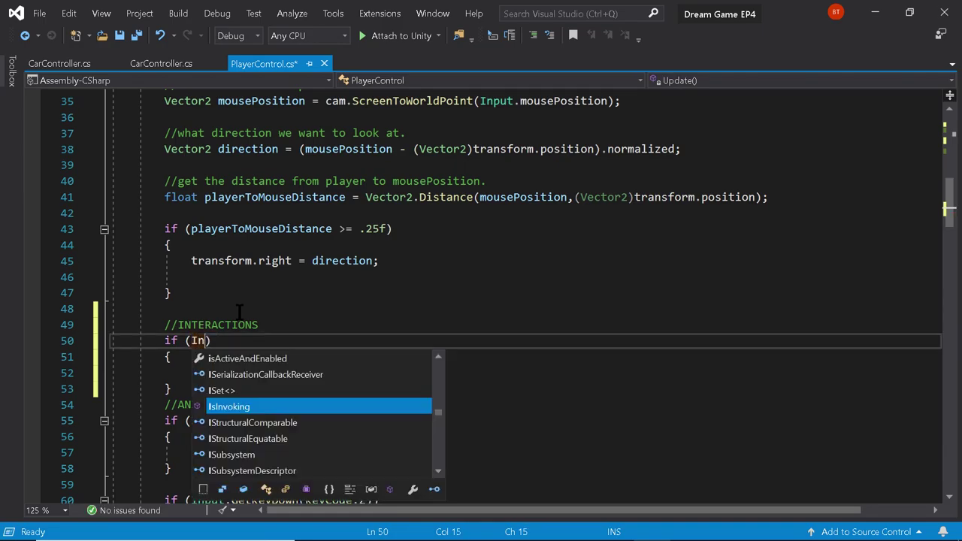
{"action": "type", "text": "put.getkey"}
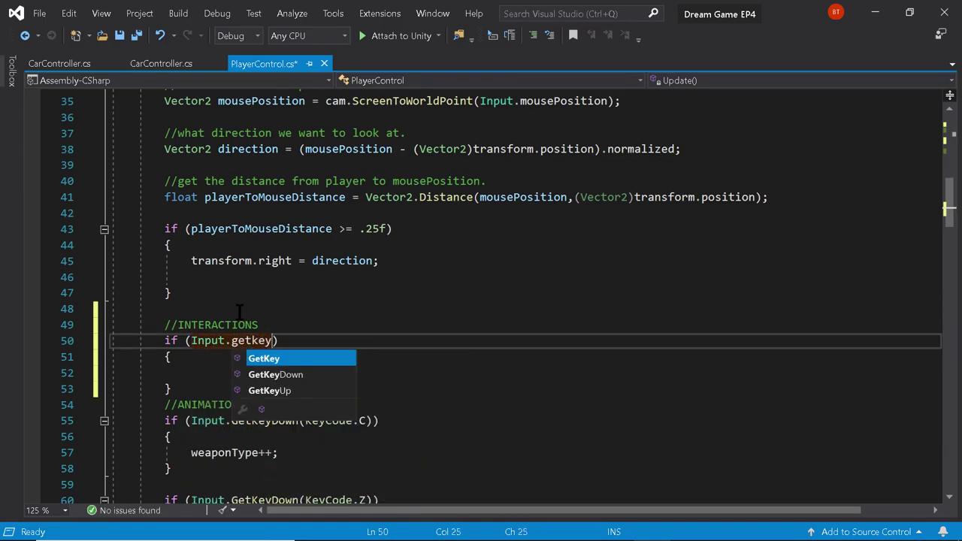
{"action": "type", "text": "Do"}
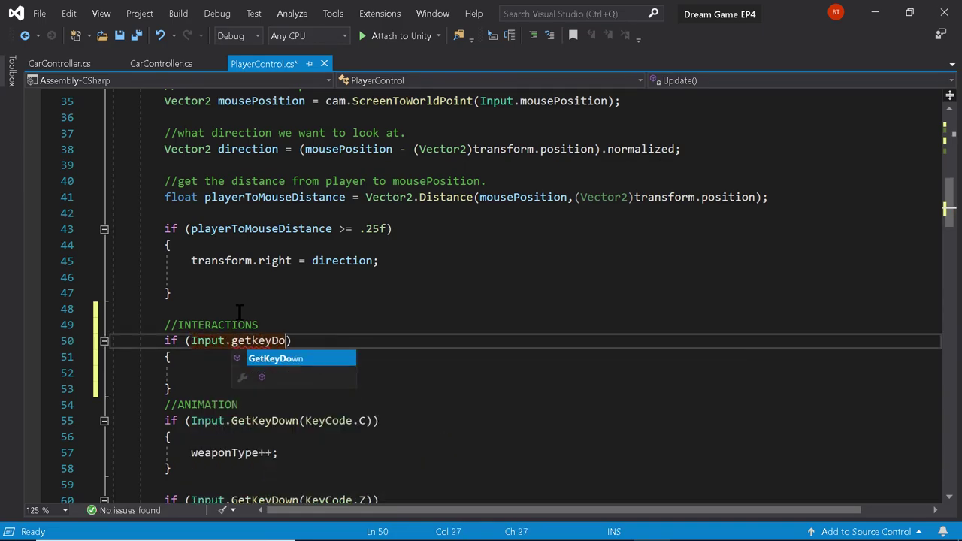
{"action": "type", "text": "wn"}
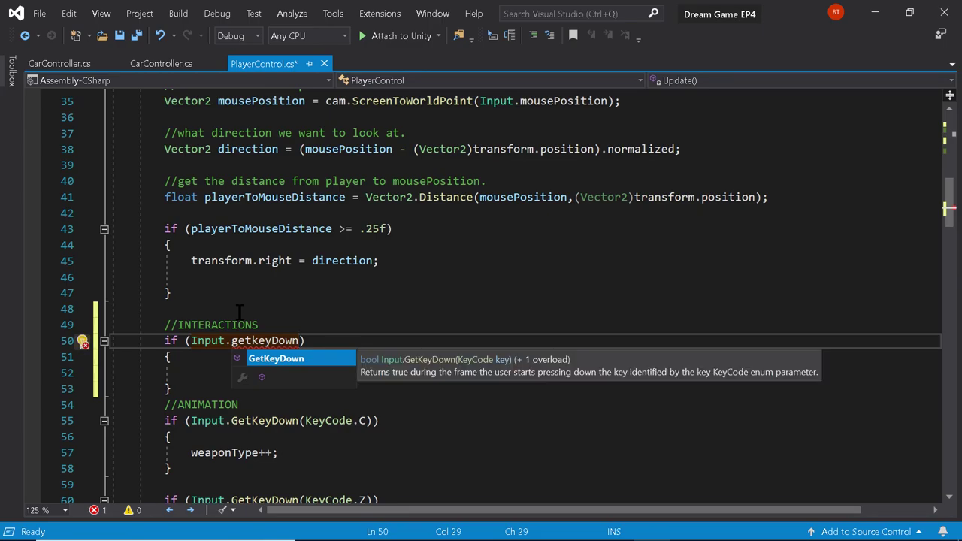
{"action": "type", "text": "()"}
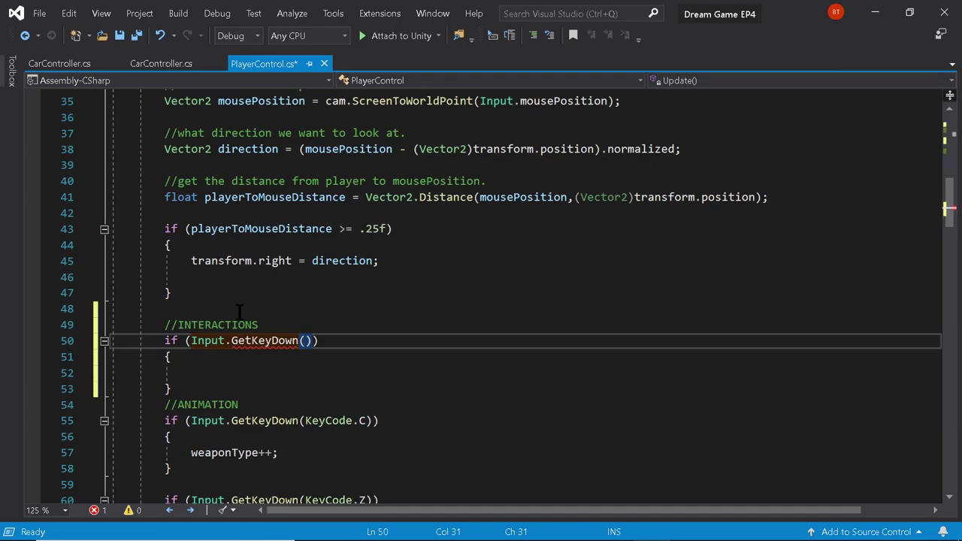
{"action": "key", "text": "Left"}
{"action": "type", "text": "Key"}
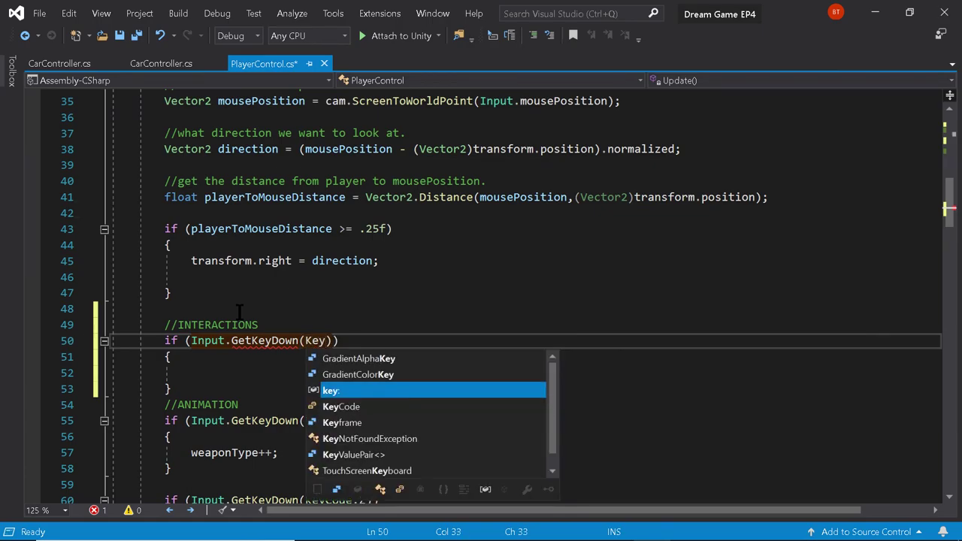
{"action": "type", "text": "Code.E"}
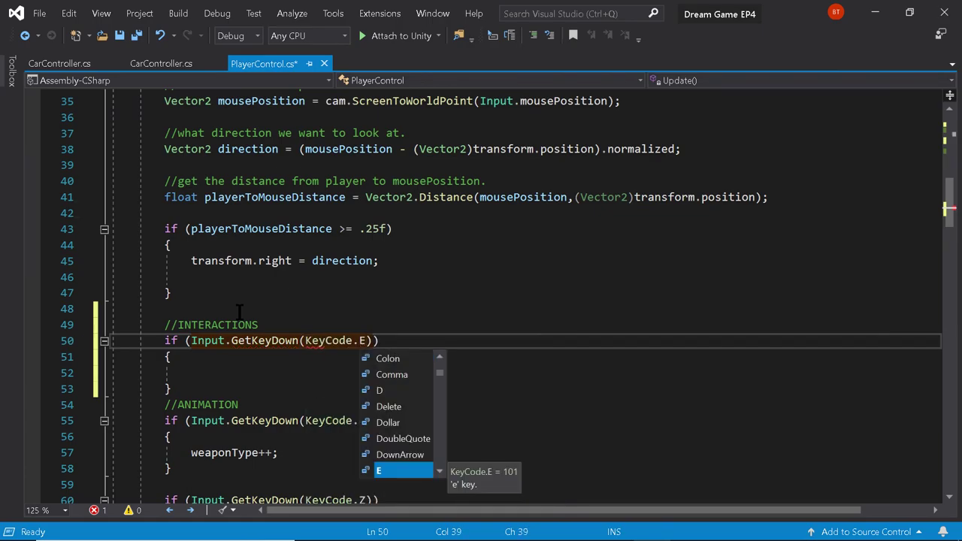
{"action": "key", "text": "Escape"}
{"action": "key", "text": "Down"}
{"action": "key", "text": "Down"}
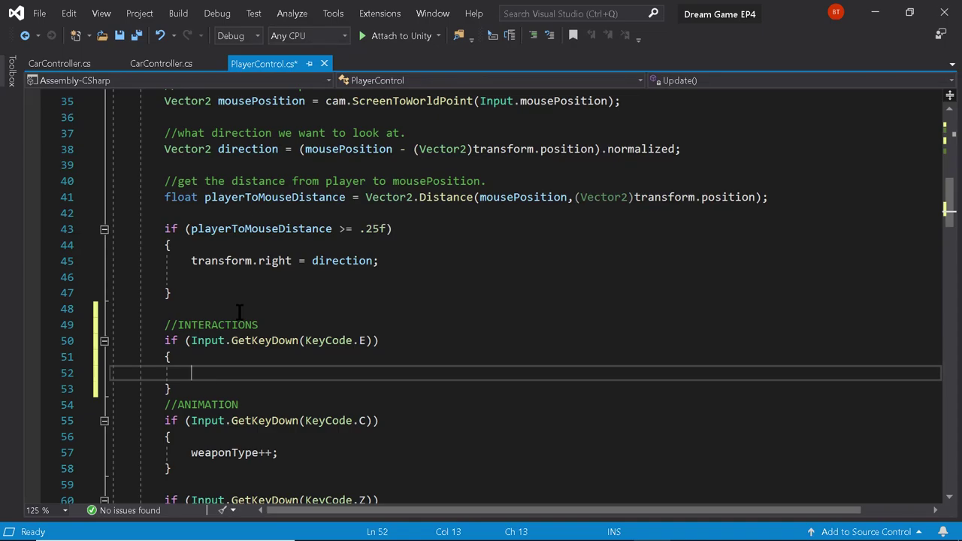
Add comments '//Are we close enough?', '//set player to exitPoint position' and '//Do we have a vehicle' inside the block
{"action": "type", "text": "//Are we close enough?"}
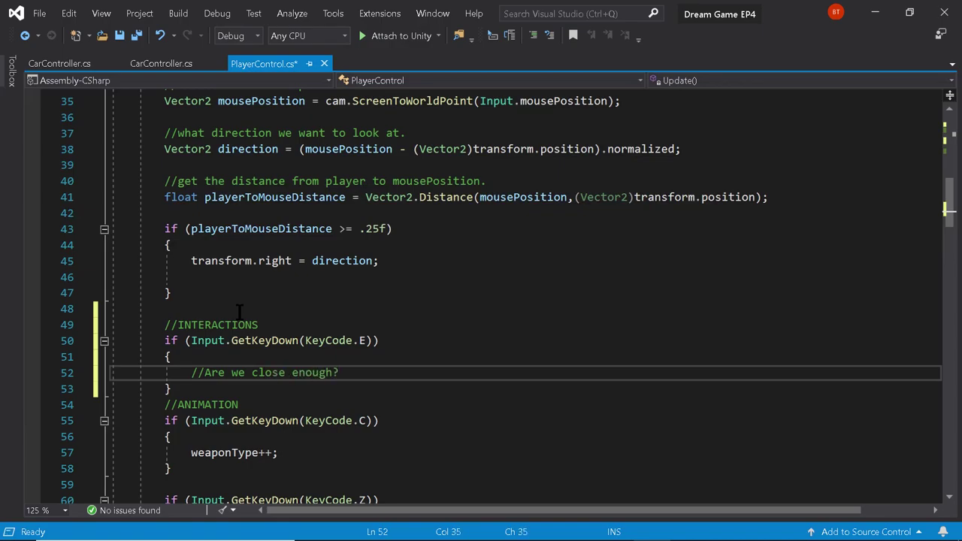
{"action": "key", "text": "Return"}
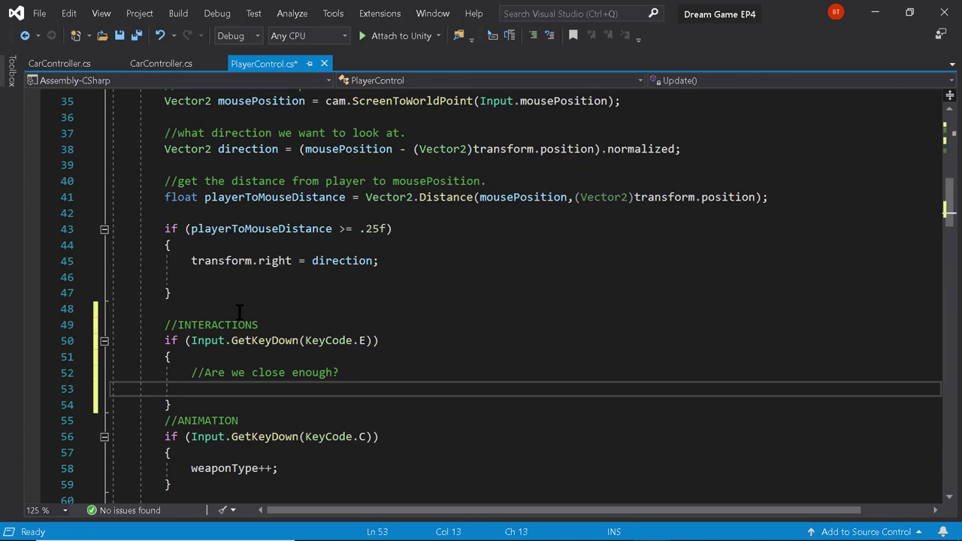
{"action": "type", "text": "//set player to exitPoint position"}
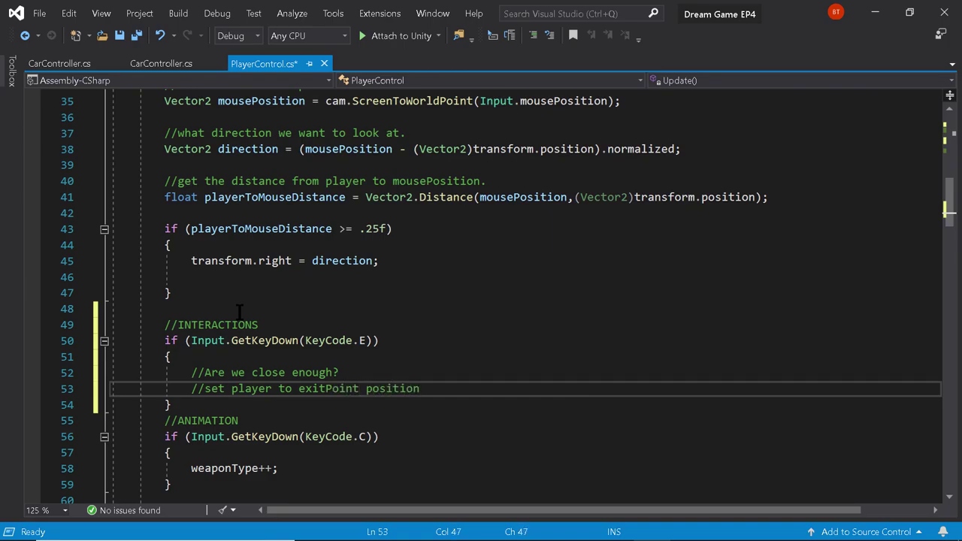
{"action": "key", "text": "Return"}
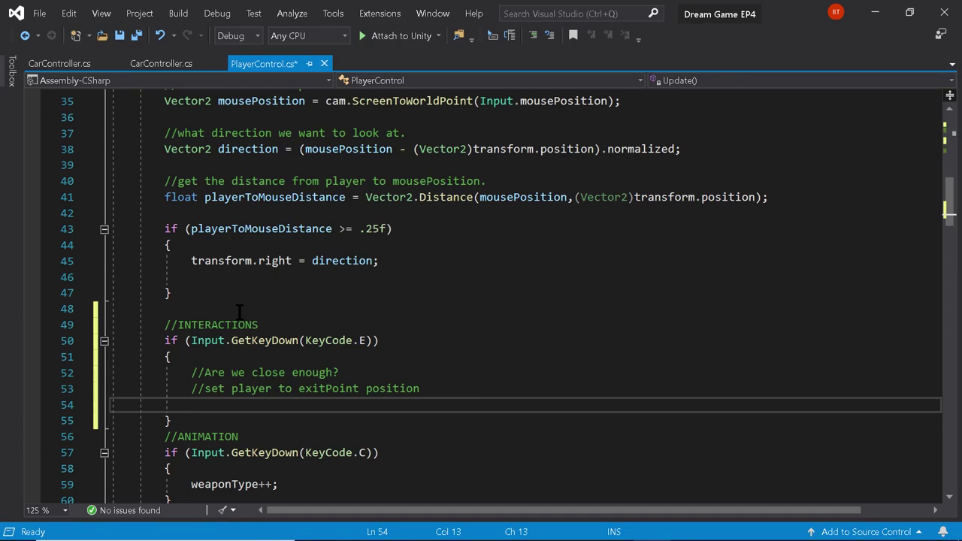
{"action": "left_click", "coordinate": [253, 363]}
{"action": "key", "text": "Return"}
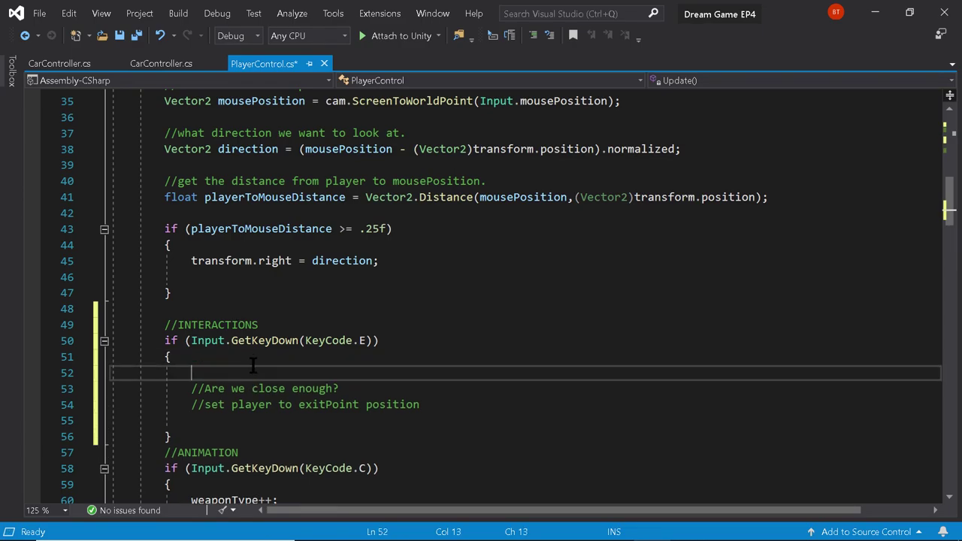
{"action": "type", "text": "Do"}
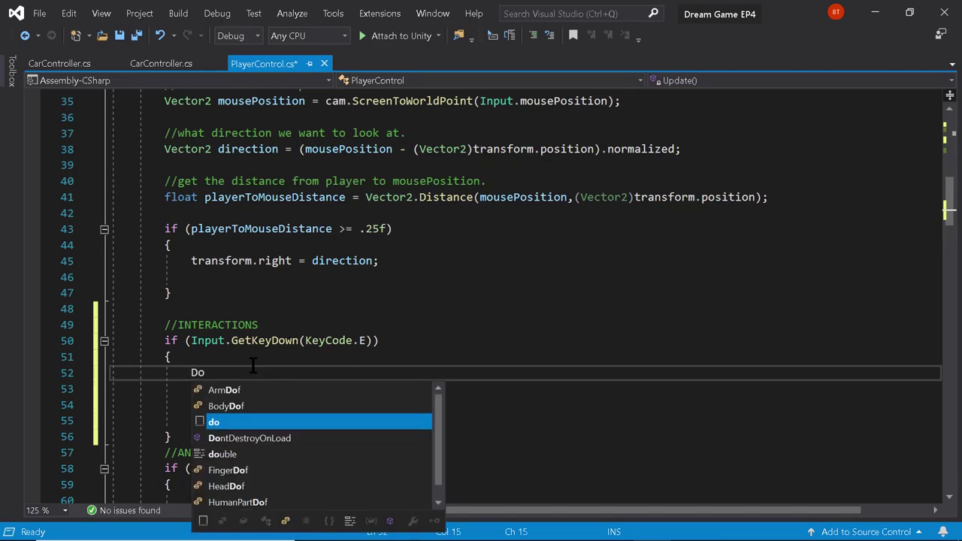
{"action": "key", "text": "BackSpace"}
{"action": "key", "text": "BackSpace"}
{"action": "type", "text": "//"}
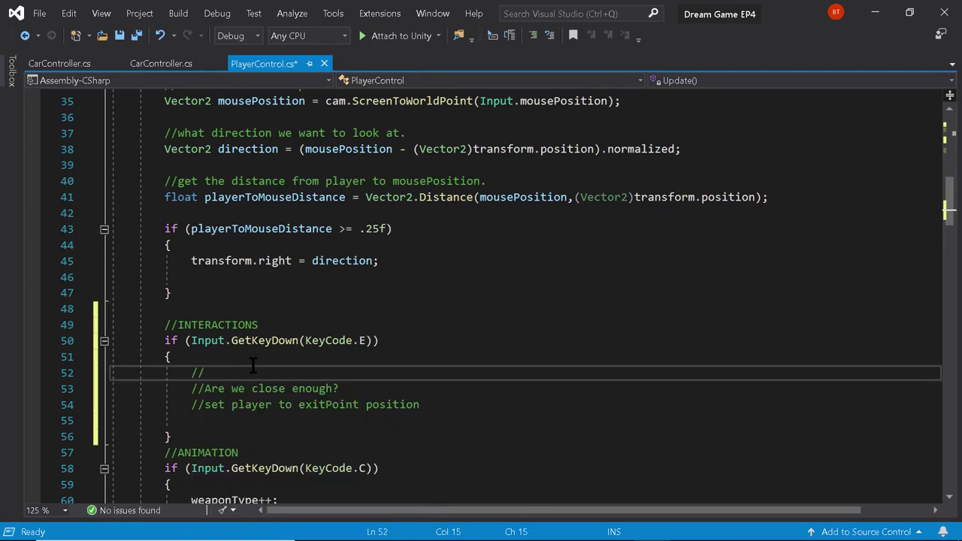
{"action": "type", "text": "Do we have a vehicle?"}
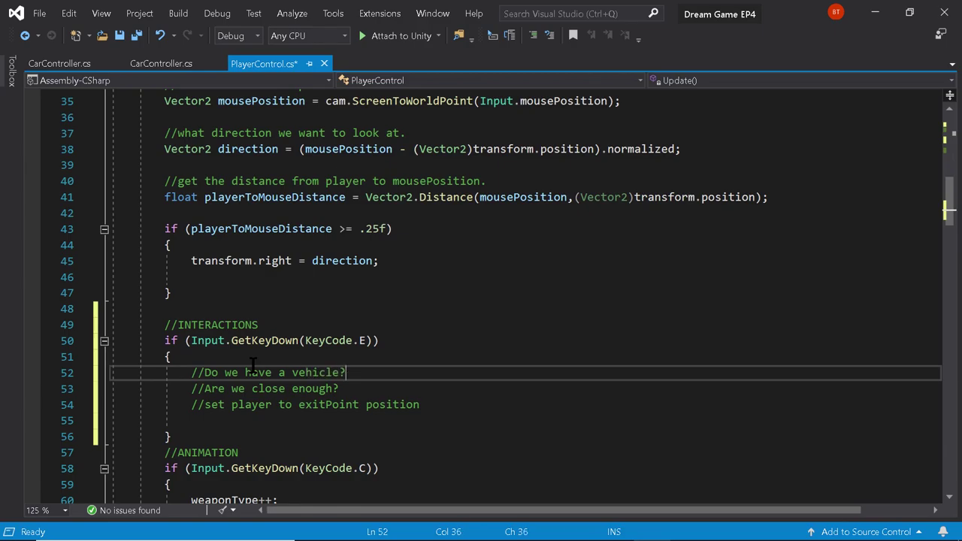
Add '//Animate player' and '//set player's parent to car' comments, then add a blank line after the vehicle check
{"action": "scroll", "coordinate": [335, 391], "scroll_direction": "down", "scroll_amount": 2}
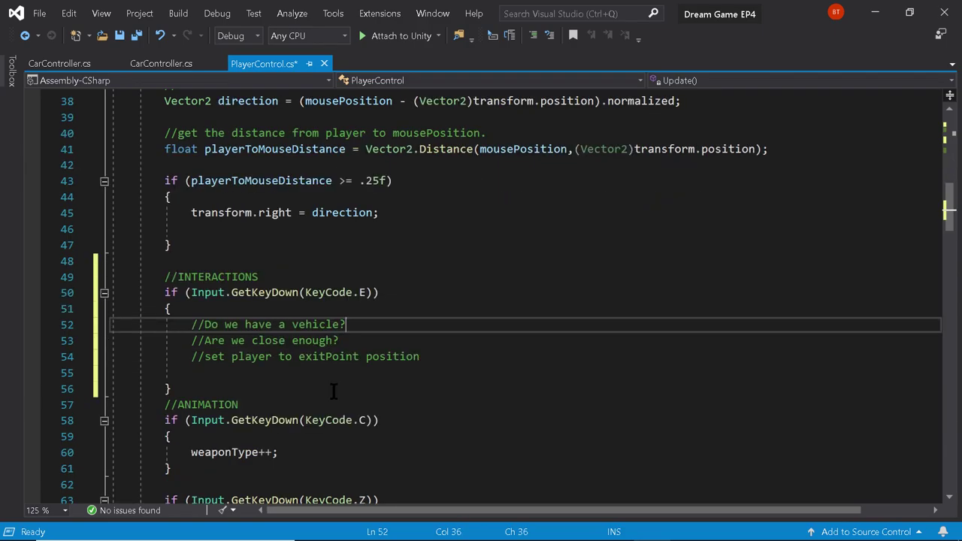
{"action": "left_click", "coordinate": [422, 325]}
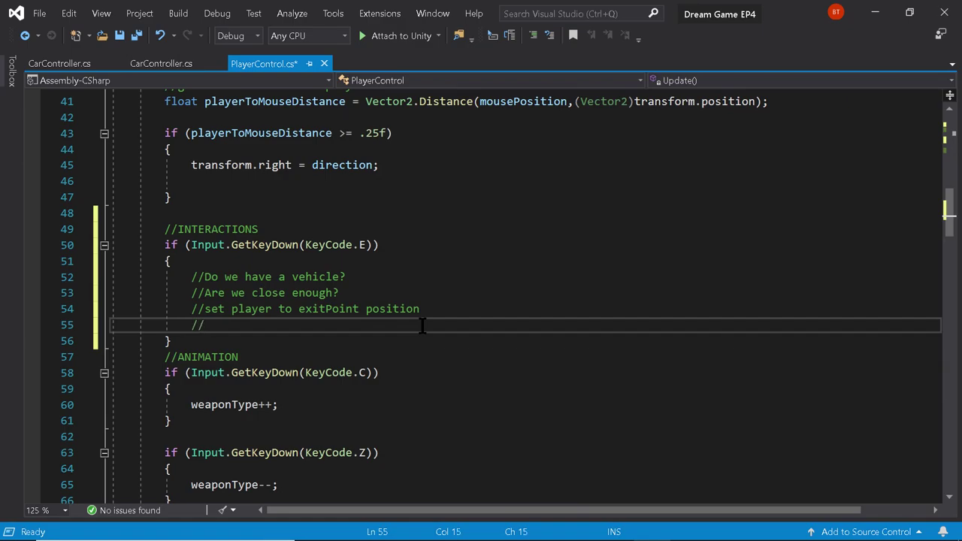
{"action": "type", "text": "//Anim"}
{"action": "type", "text": "ate playe"}
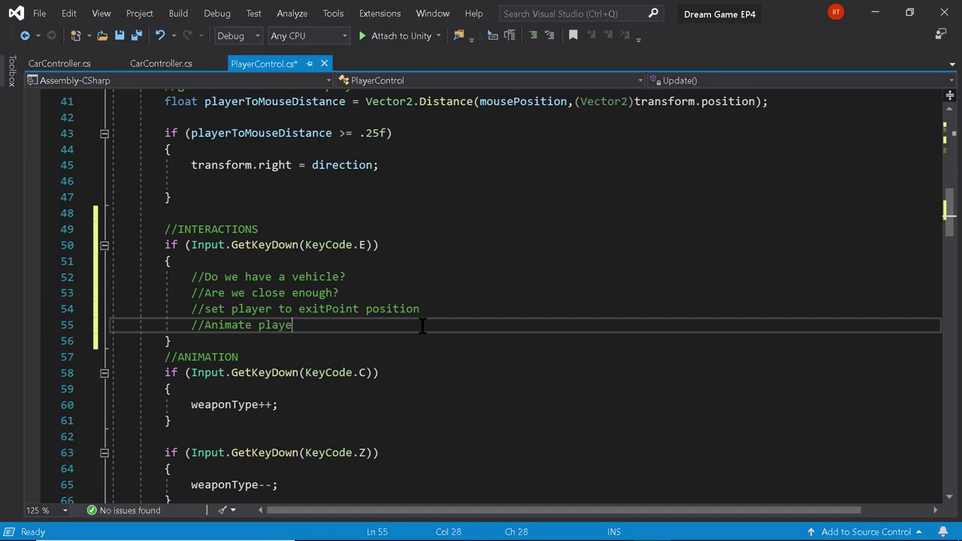
{"action": "type", "text": "r"}
{"action": "key", "text": "Return"}
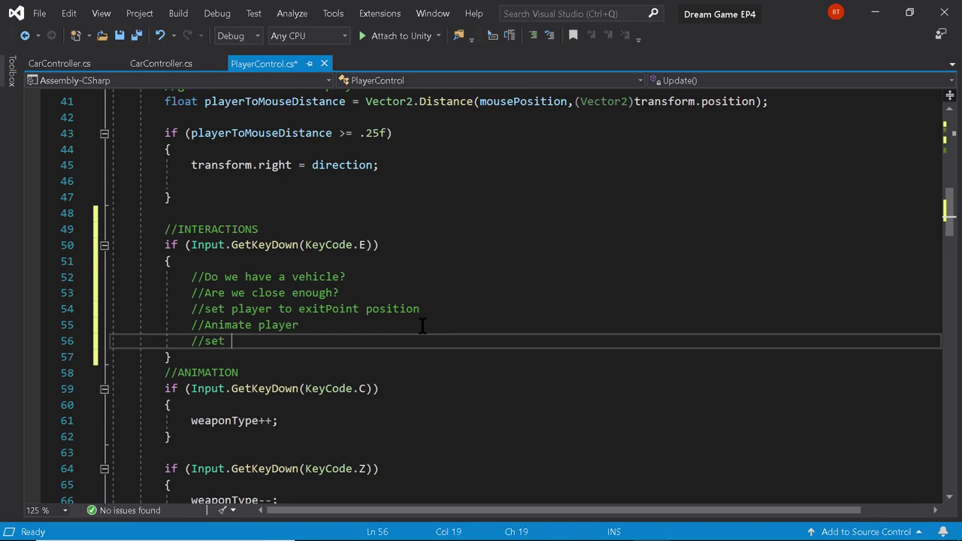
{"action": "type", "text": "//set player's parent to car."}
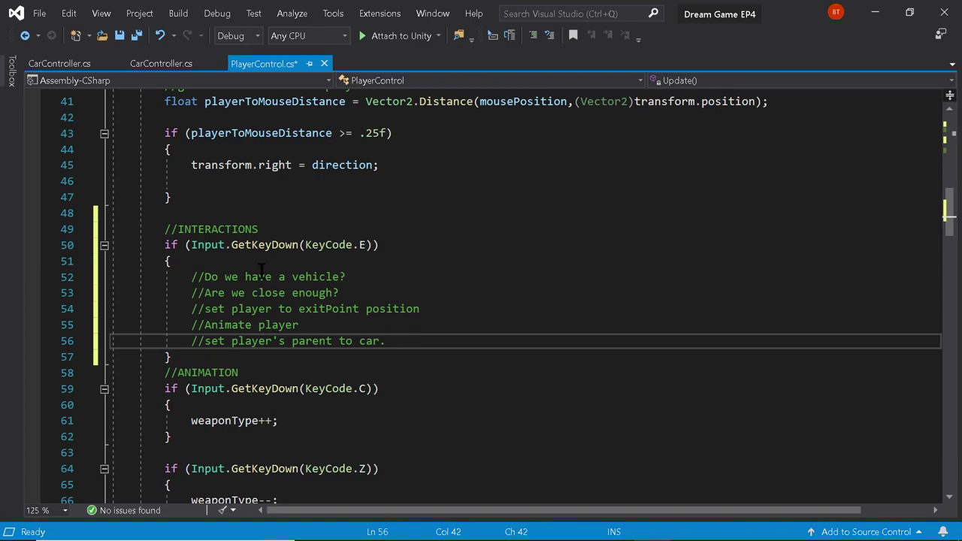
{"action": "left_click", "coordinate": [359, 277]}
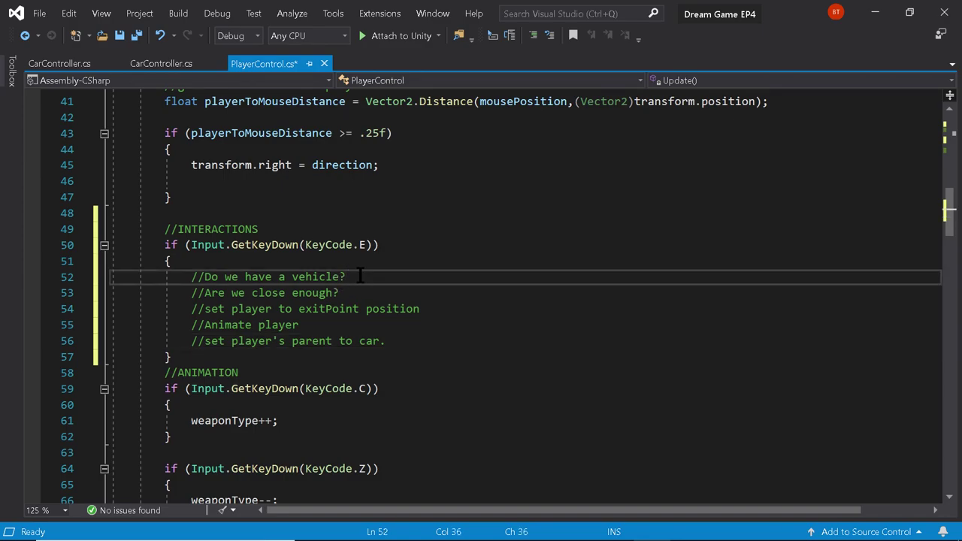
{"action": "key", "text": "Return"}
Select and copy the pistol case's raycast and tag-switch code, from the Fire a ray comment through its closing brace
{"action": "scroll", "coordinate": [360, 277], "scroll_direction": "down", "scroll_amount": 9}
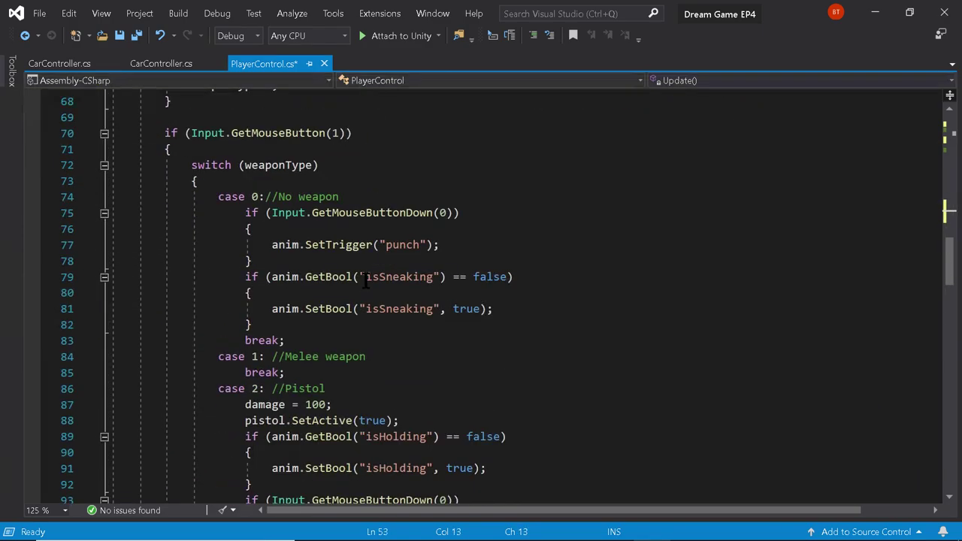
{"action": "scroll", "coordinate": [365, 284], "scroll_direction": "down", "scroll_amount": 3}
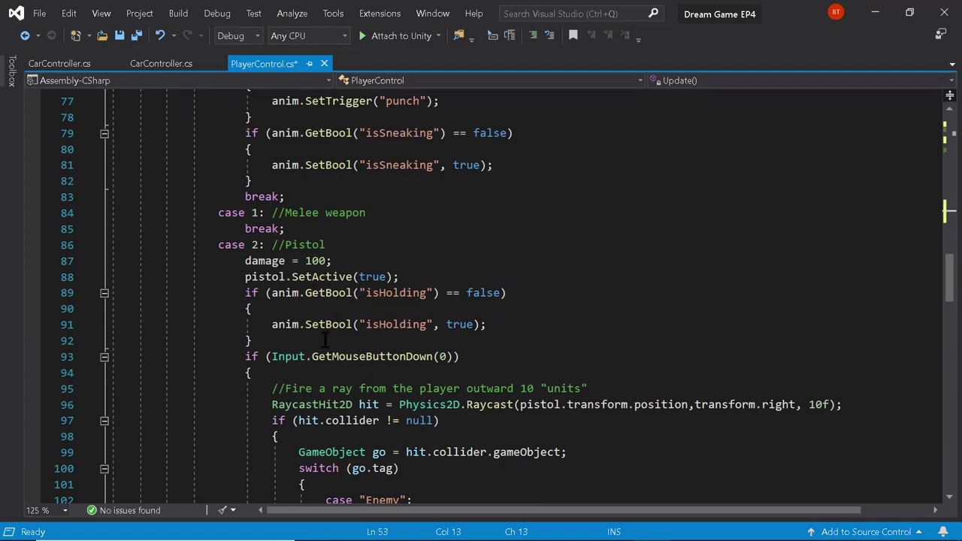
{"action": "scroll", "coordinate": [269, 399], "scroll_direction": "down", "scroll_amount": 2}
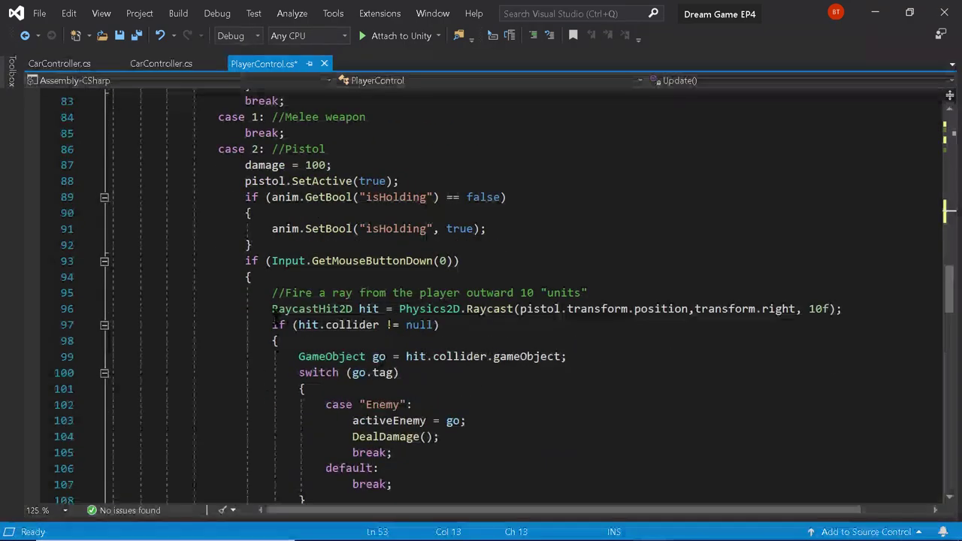
{"action": "left_click_drag", "start_coordinate": [272, 309], "coordinate": [358, 404]}
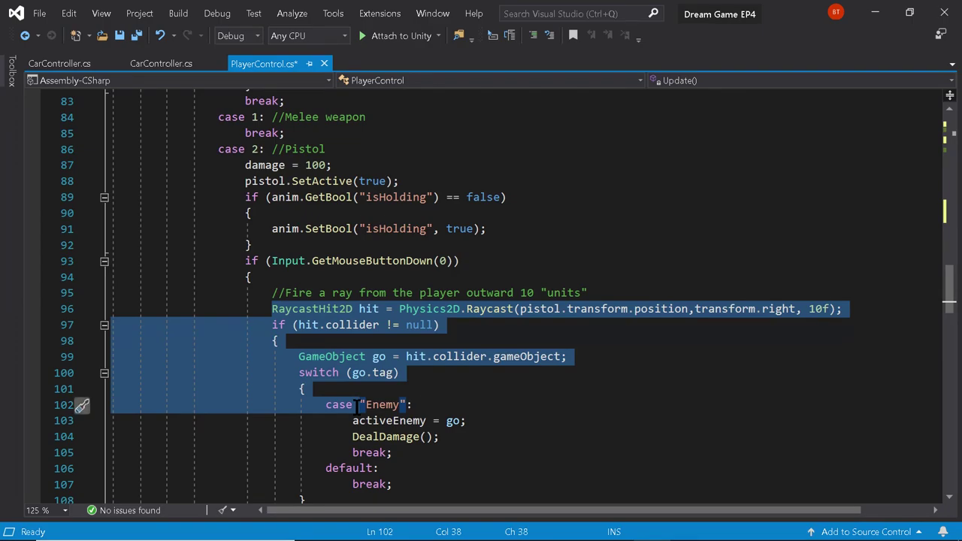
{"action": "left_click_drag", "start_coordinate": [357, 404], "coordinate": [386, 484]}
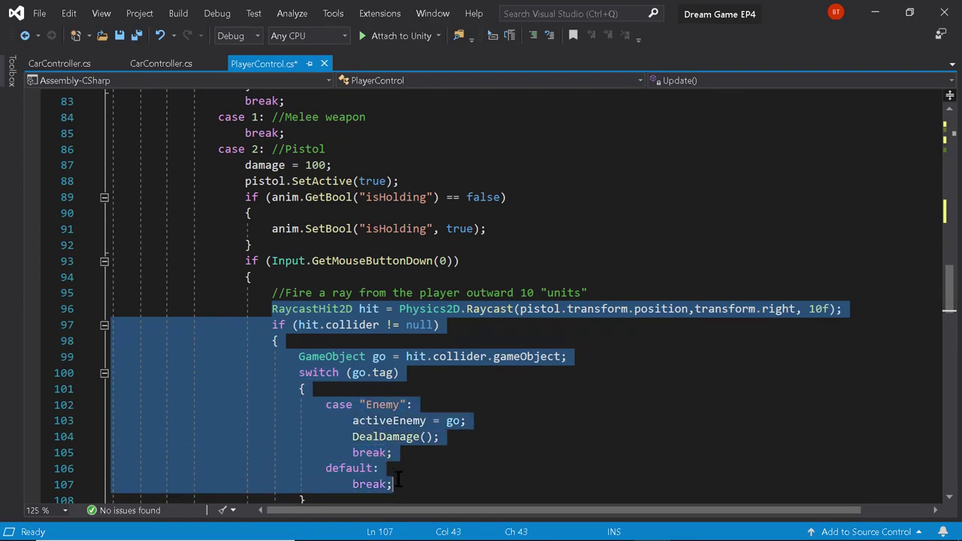
{"action": "scroll", "coordinate": [412, 471], "scroll_direction": "down", "scroll_amount": 3}
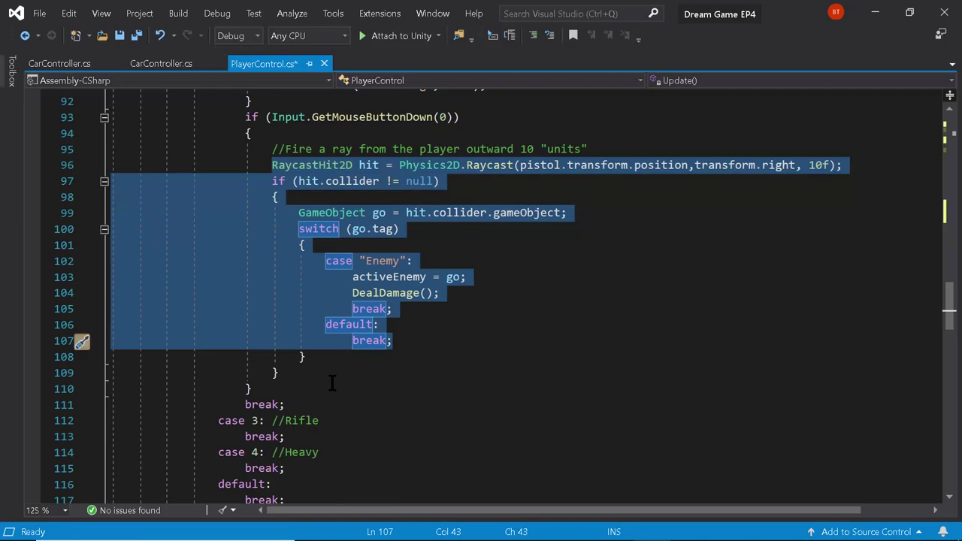
{"action": "left_click_drag", "start_coordinate": [331, 378], "coordinate": [265, 155]}
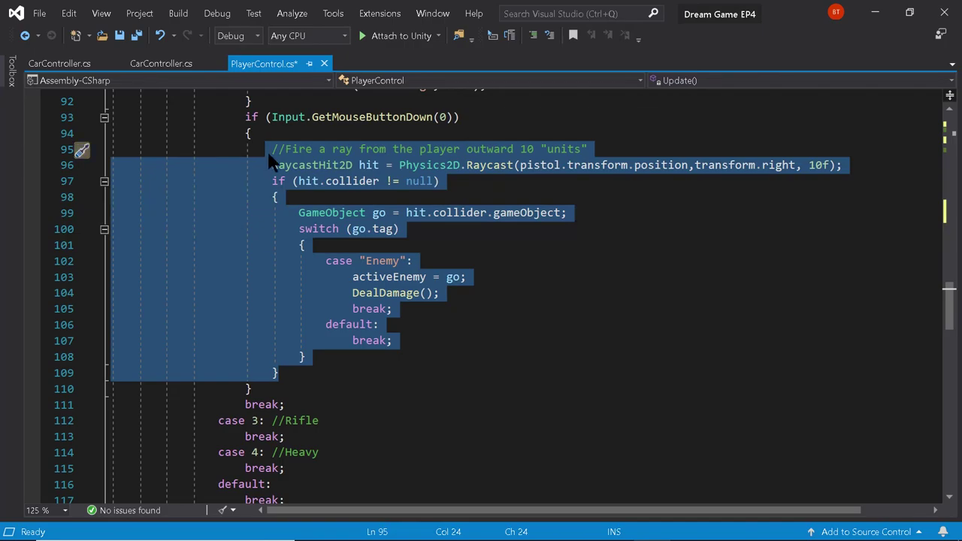
{"action": "scroll", "coordinate": [323, 233], "scroll_direction": "up", "scroll_amount": 6}
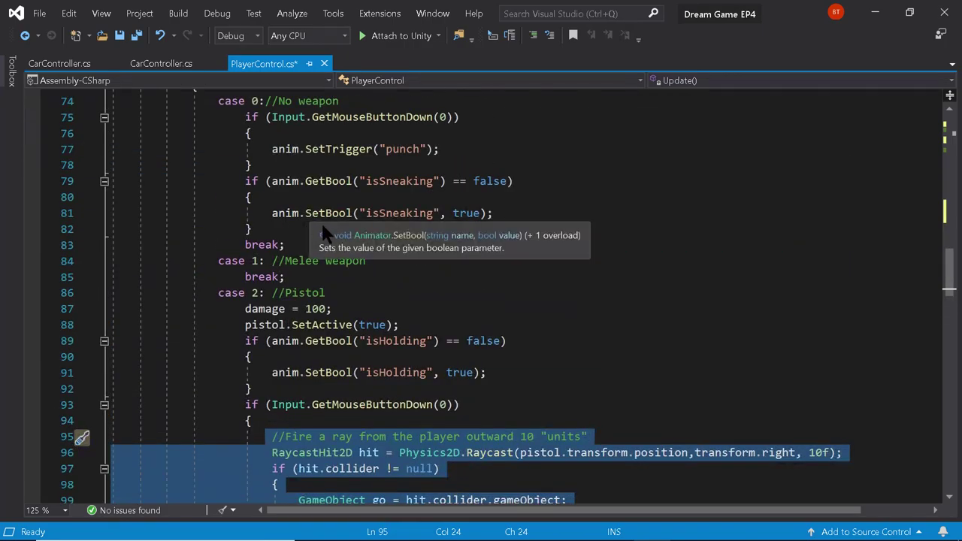
{"action": "scroll", "coordinate": [212, 182], "scroll_direction": "up", "scroll_amount": 2}
{"action": "scroll", "coordinate": [213, 183], "scroll_direction": "up", "scroll_amount": 1}
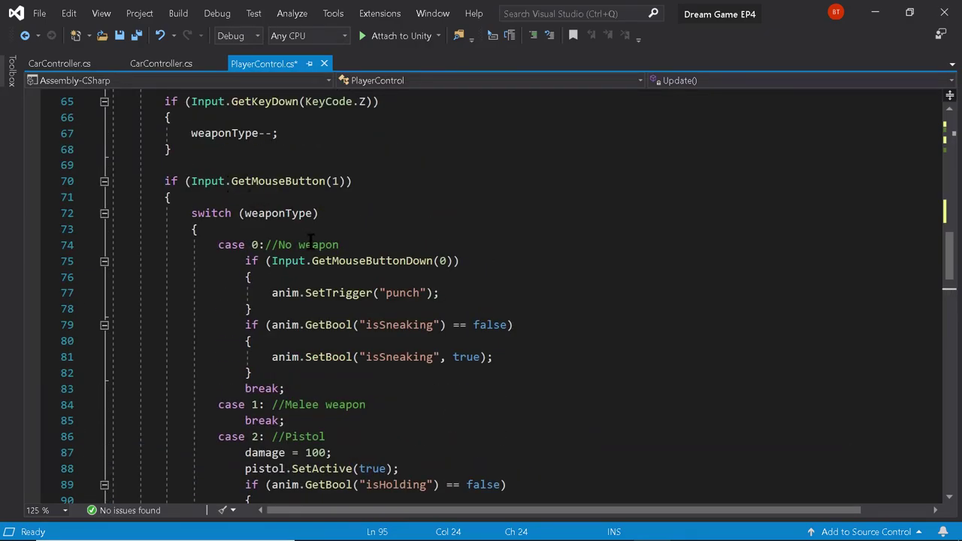
{"action": "scroll", "coordinate": [311, 242], "scroll_direction": "down", "scroll_amount": 2}
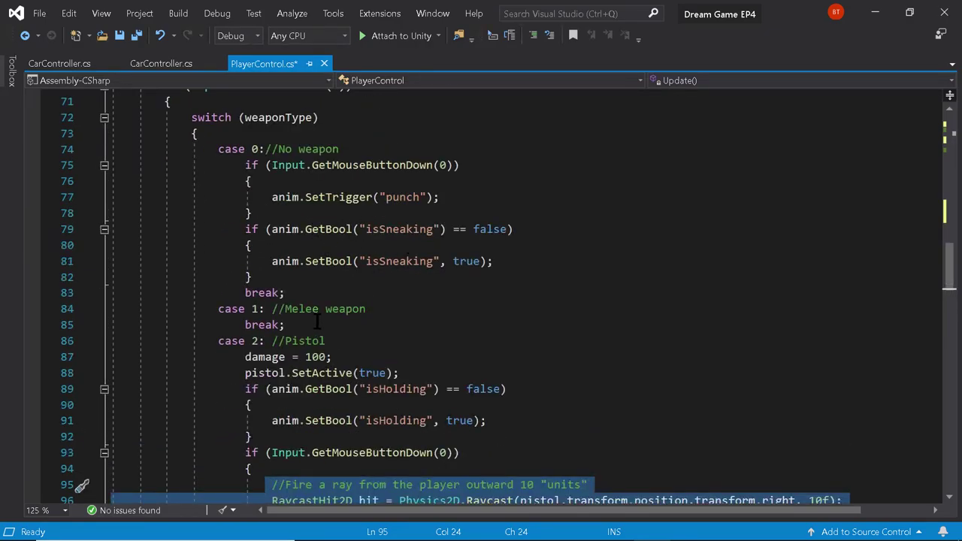
{"action": "scroll", "coordinate": [319, 316], "scroll_direction": "up", "scroll_amount": 8}
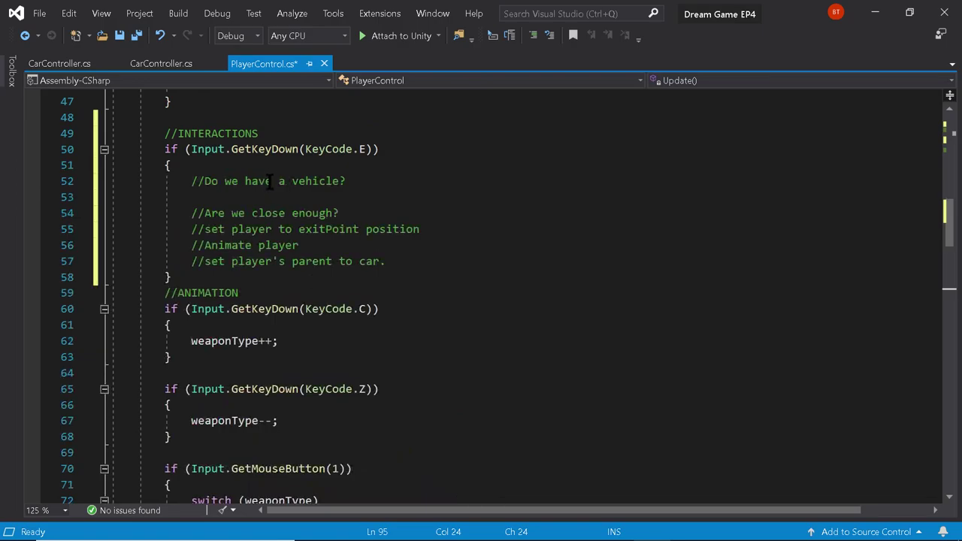
Paste the raycast block under the vehicle-check comment and change the "Enemy" case to "Car"
{"action": "left_click", "coordinate": [267, 182]}
{"action": "left_click", "coordinate": [267, 197]}
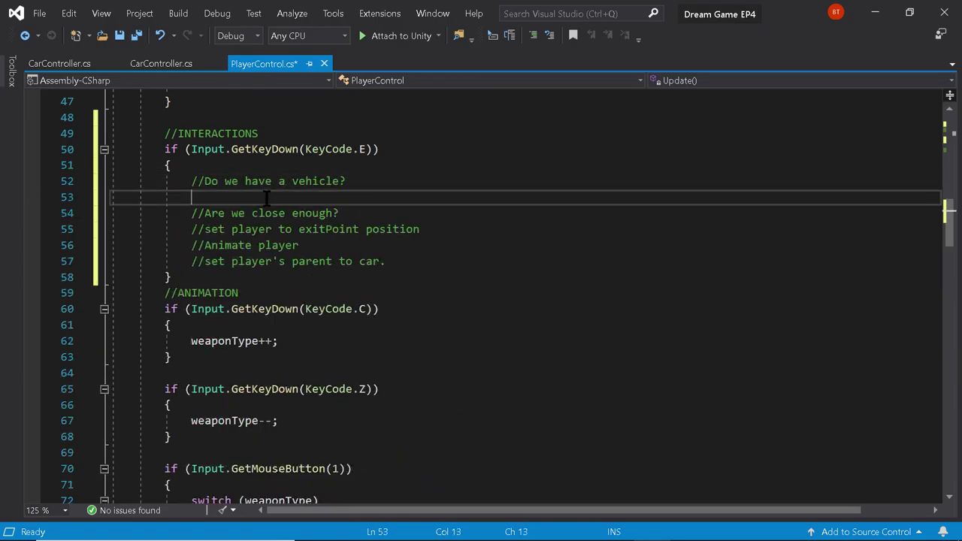
{"action": "type", "text": "//Fire a ray from the player outward 10 \"units\" RaycastHit2D hit = Physics2D.Raycast(pistol.transform.position, transform.right, 10f); if (hit.collider != null) { GameObject go = hit.collider.gameObject; switch (go.tag) { case \"Enemy\": activeEnemy = go; DealDamage(); break; default: break; } }"}
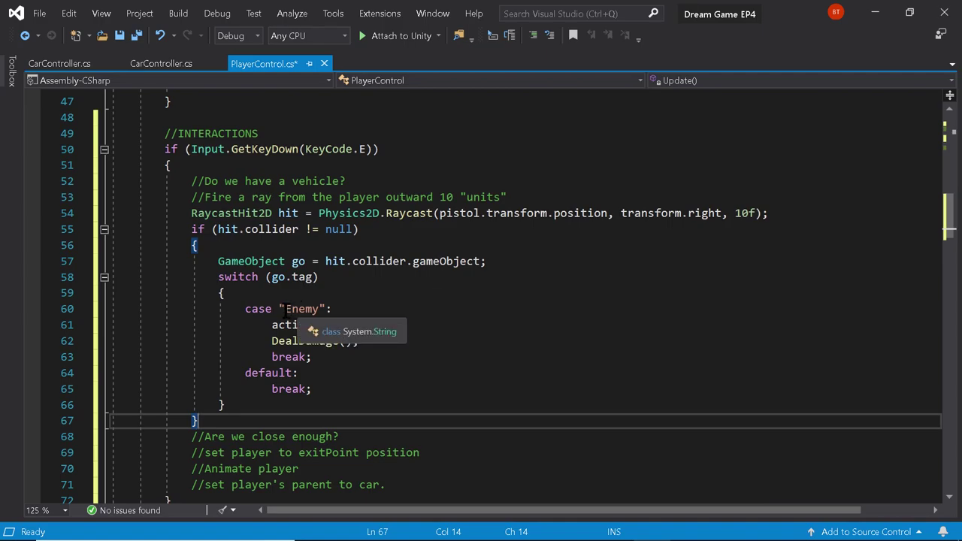
{"action": "left_click_drag", "start_coordinate": [285, 309], "coordinate": [320, 309]}
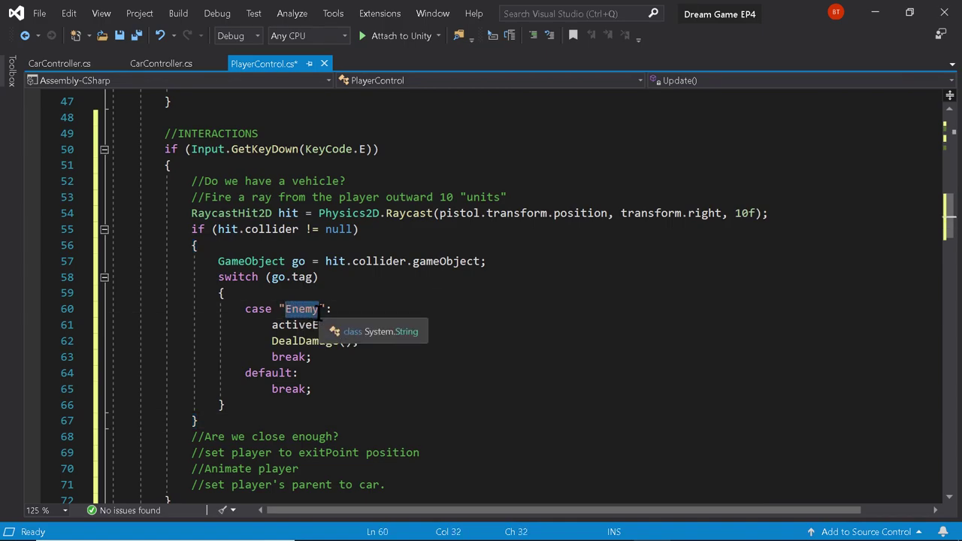
{"action": "type", "text": "Car"}
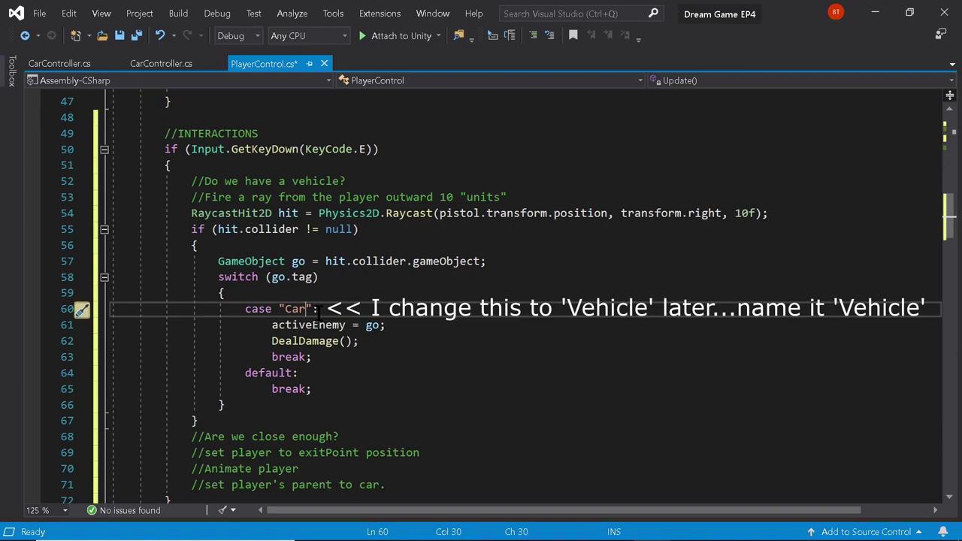
Rename activeEnemy to activeVehicle and delete the DealDamage(); line from the Car case
{"action": "left_click_drag", "start_coordinate": [312, 325], "coordinate": [351, 325]}
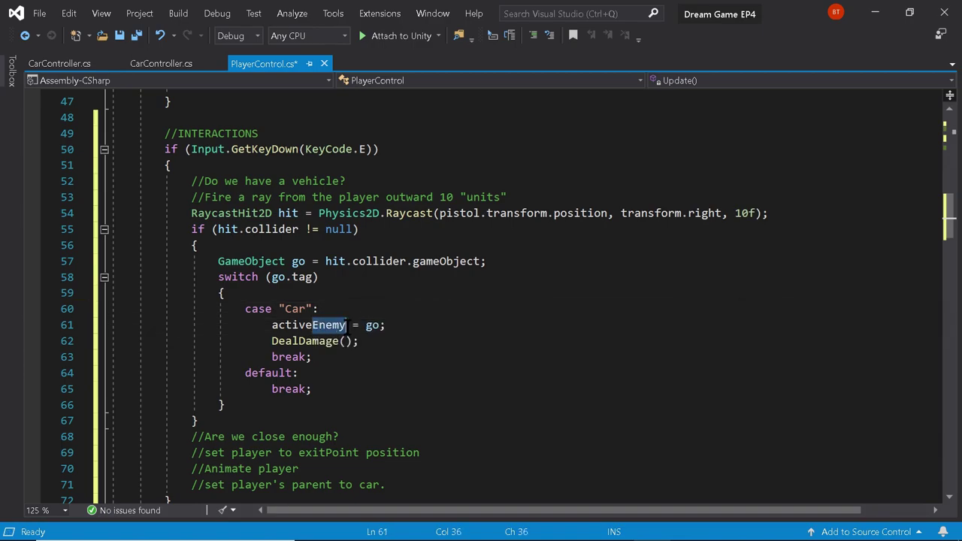
{"action": "double_click", "coordinate": [348, 324]}
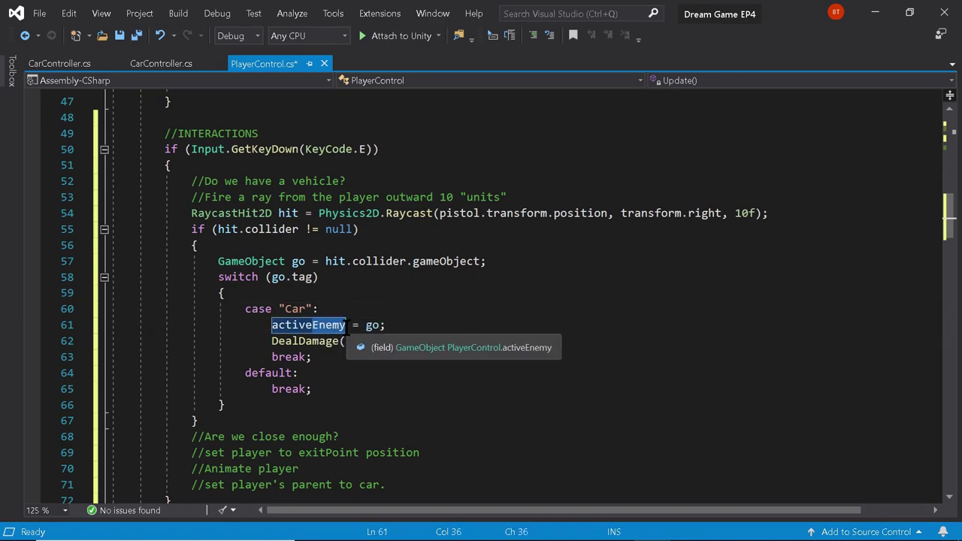
{"action": "type", "text": "activeVehicle"}
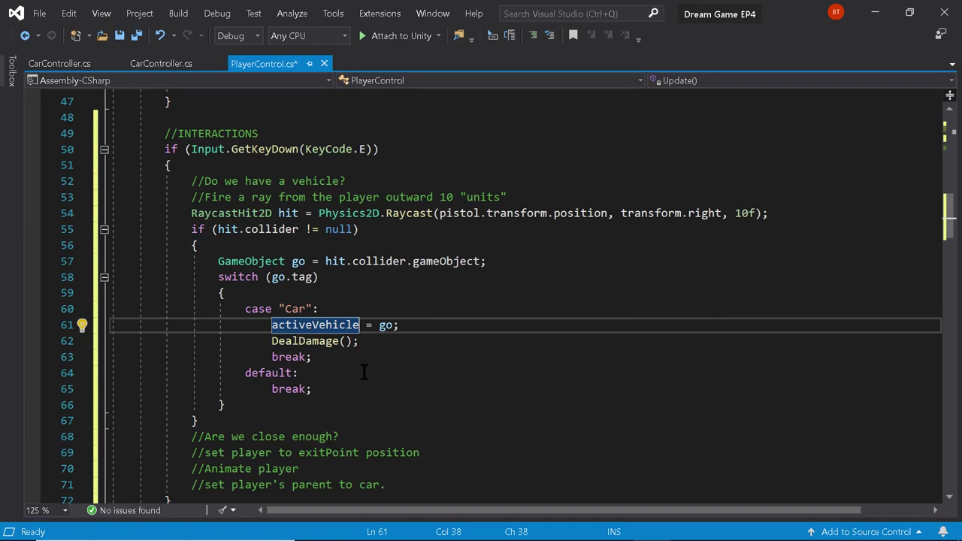
{"action": "scroll", "coordinate": [363, 372], "scroll_direction": "down", "scroll_amount": 1}
{"action": "left_click", "coordinate": [347, 293]}
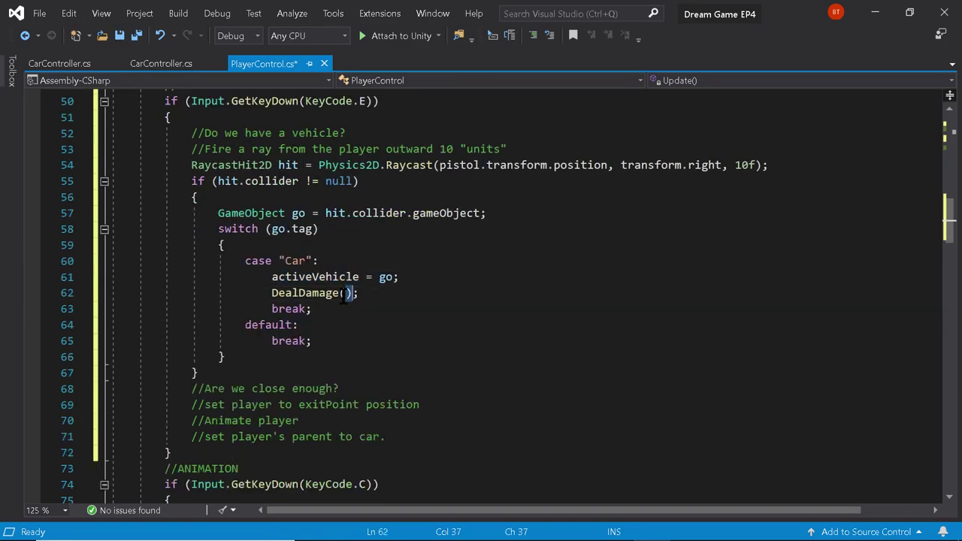
{"action": "triple_click", "coordinate": [347, 295]}
{"action": "key", "text": "Delete"}
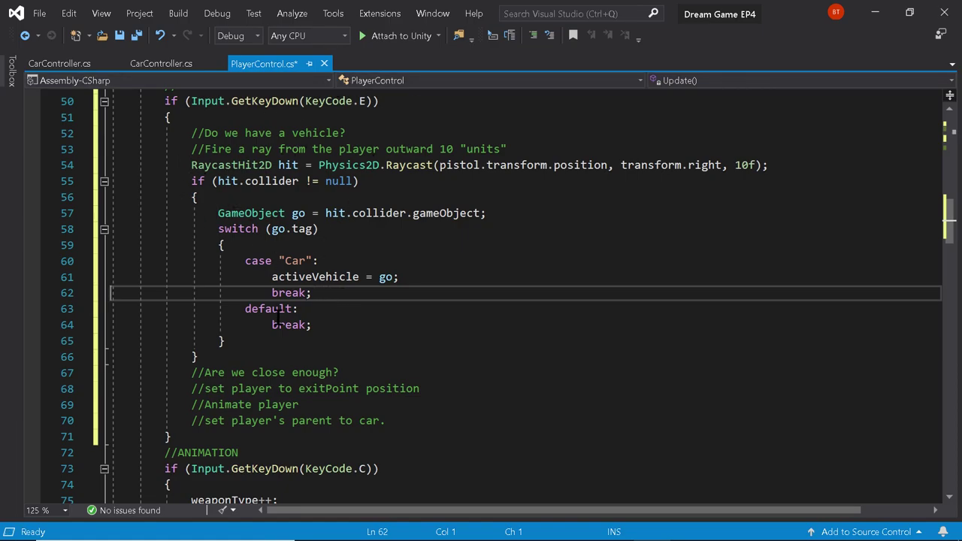
After the Car case, add case "Door": with a //activate door,etc. comment and break;
{"action": "left_click", "coordinate": [318, 296]}
{"action": "key", "text": "Return"}
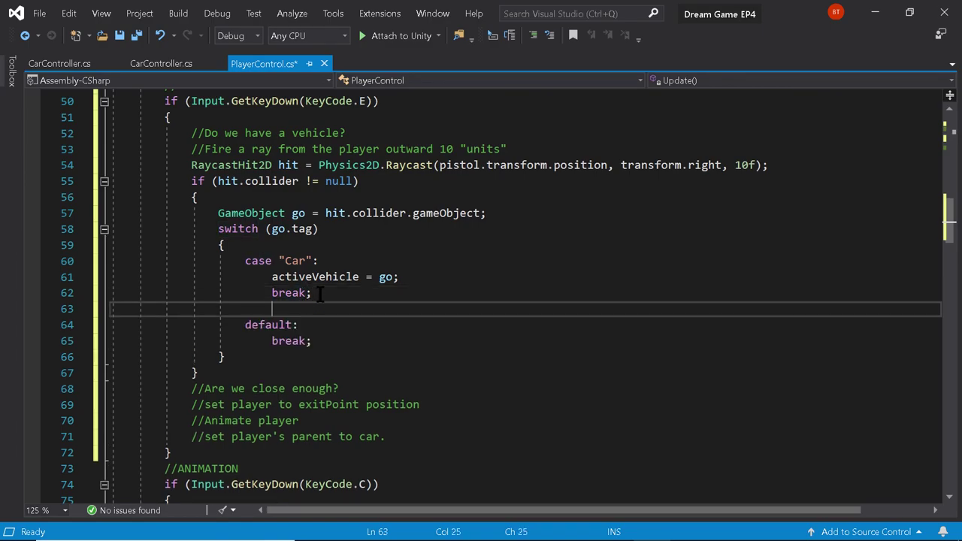
{"action": "type", "text": "case \"Door"}
{"action": "key", "text": "Delete"}
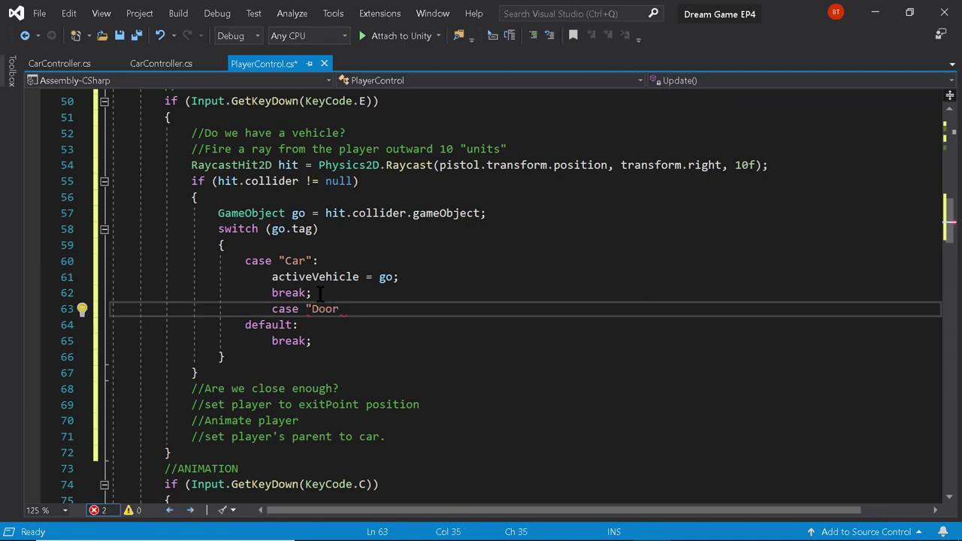
{"action": "type", "text": "\":"}
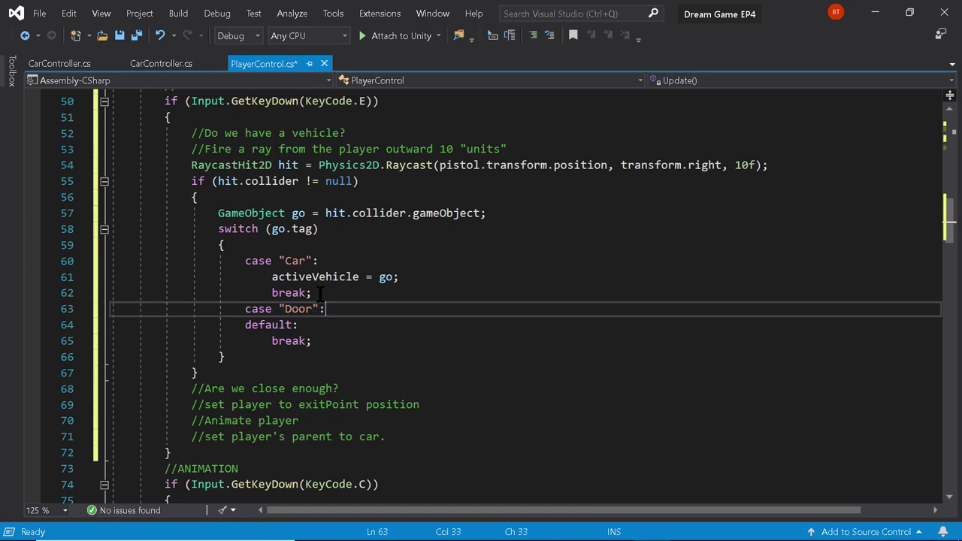
{"action": "key", "text": "Return"}
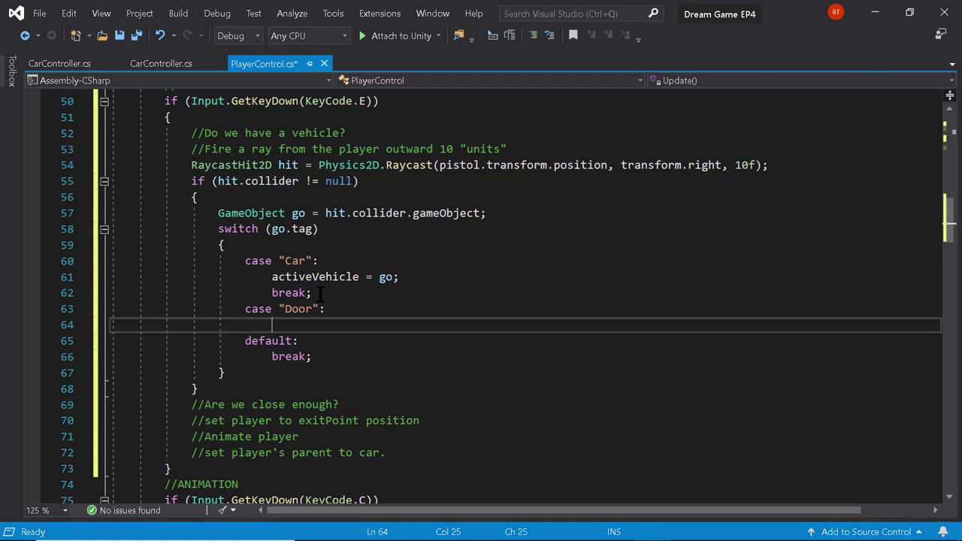
{"action": "type", "text": "//activate door"}
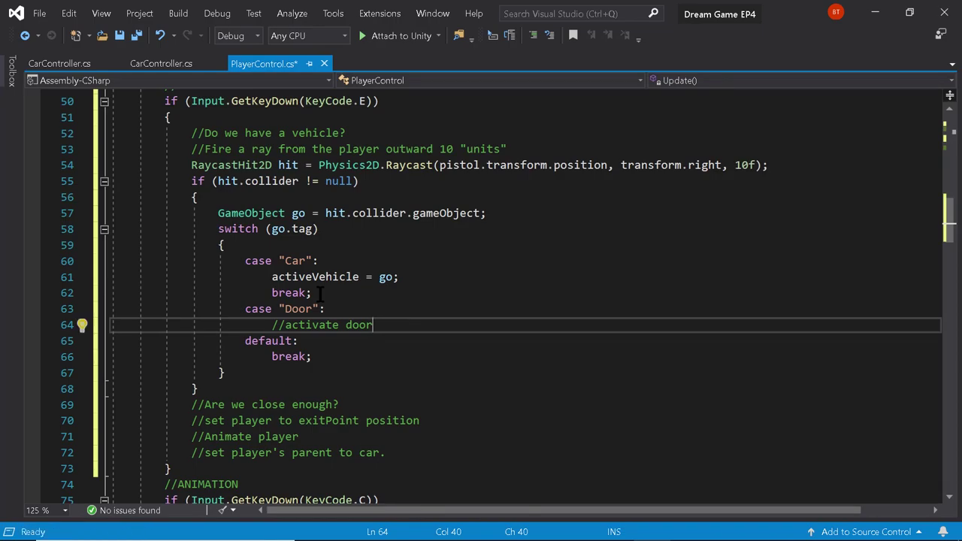
{"action": "type", "text": ",etc."}
{"action": "key", "text": "Return"}
{"action": "type", "text": "break;"}
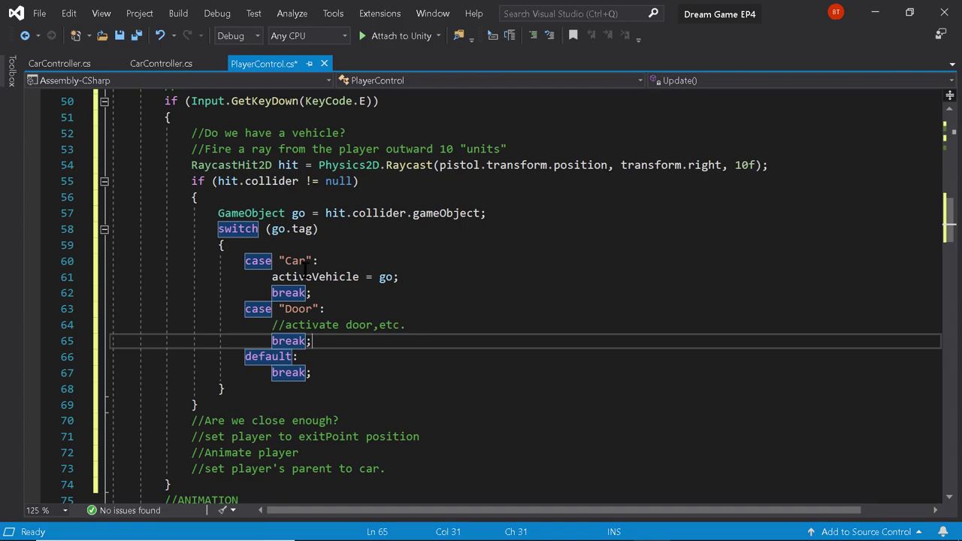
Add a blank line under the are-we-close-enough comment
{"action": "scroll", "coordinate": [301, 339], "scroll_direction": "down", "scroll_amount": 3}
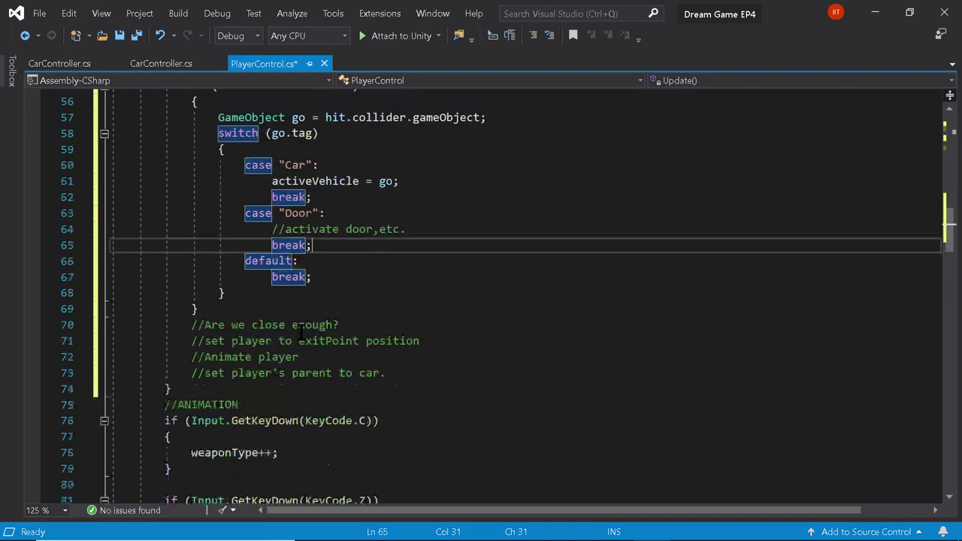
{"action": "left_click", "coordinate": [361, 278]}
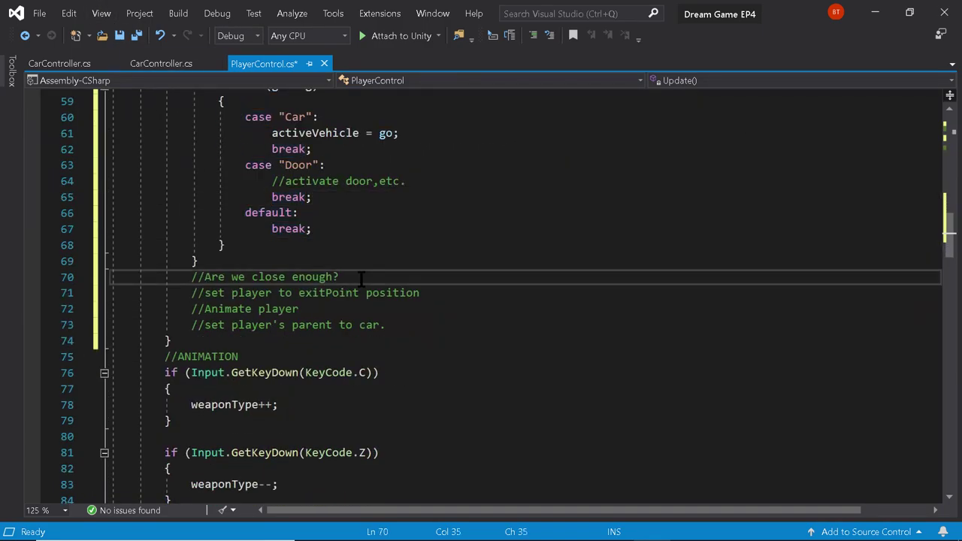
{"action": "key", "text": "Return"}
Copy the player-to-mouse distance comment and calculation and paste them under the closeness comment
{"action": "scroll", "coordinate": [362, 278], "scroll_direction": "up", "scroll_amount": 5}
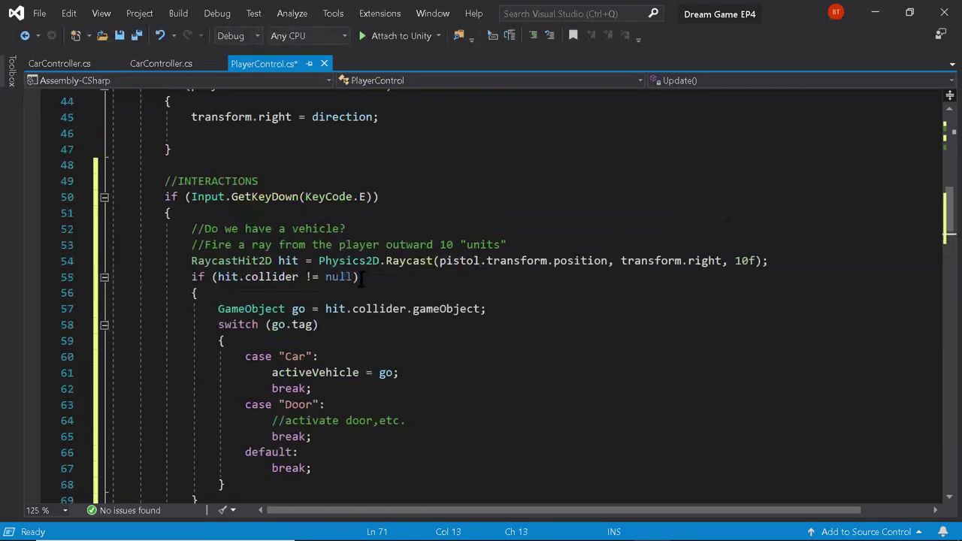
{"action": "scroll", "coordinate": [285, 325], "scroll_direction": "up", "scroll_amount": 1}
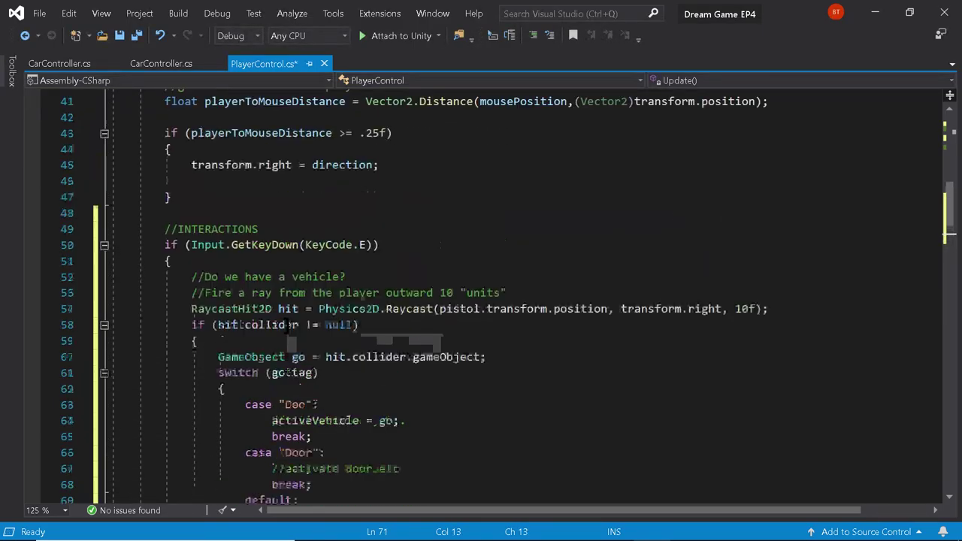
{"action": "scroll", "coordinate": [269, 197], "scroll_direction": "up", "scroll_amount": 1}
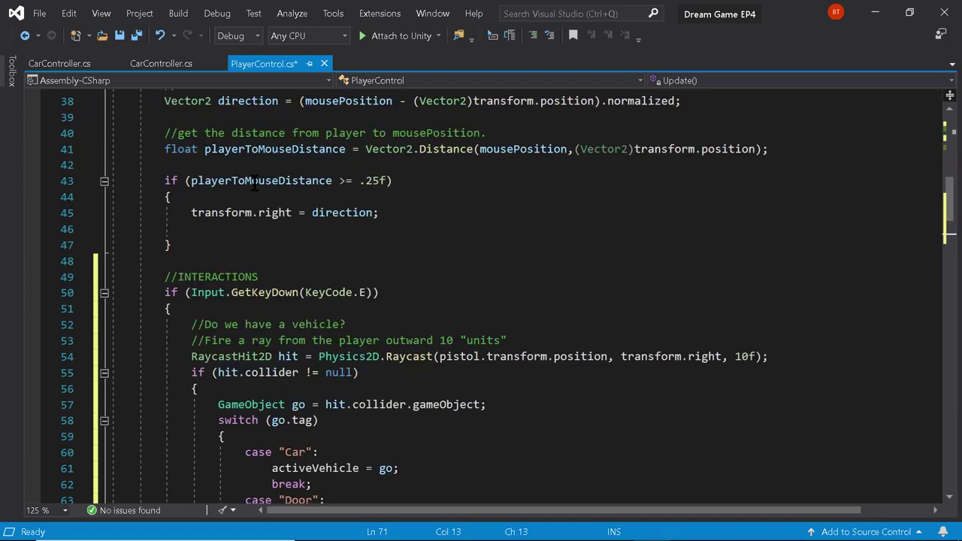
{"action": "triple_click", "coordinate": [507, 150]}
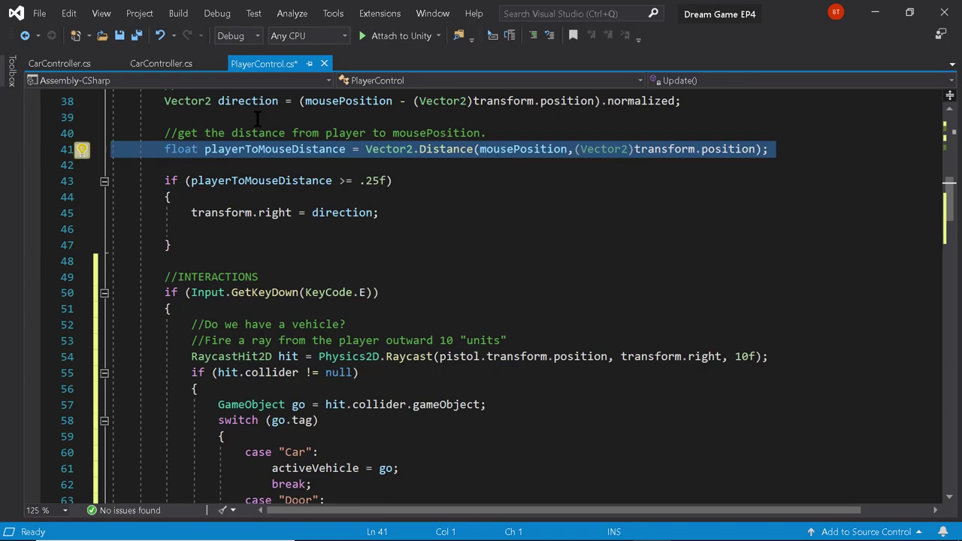
{"action": "left_click", "coordinate": [180, 135]}
{"action": "left_click_drag", "start_coordinate": [165, 134], "coordinate": [784, 146]}
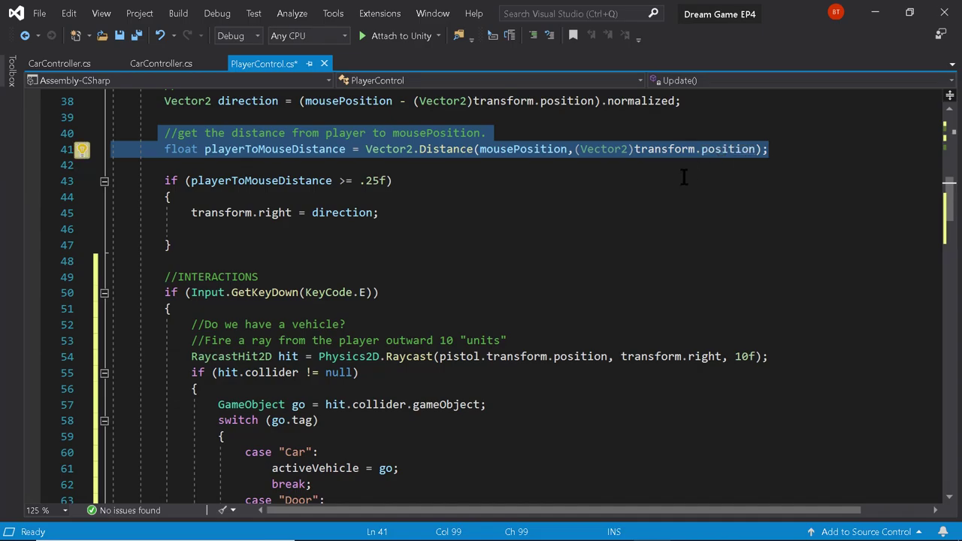
{"action": "scroll", "coordinate": [506, 279], "scroll_direction": "down", "scroll_amount": 3}
{"action": "left_click", "coordinate": [276, 388]}
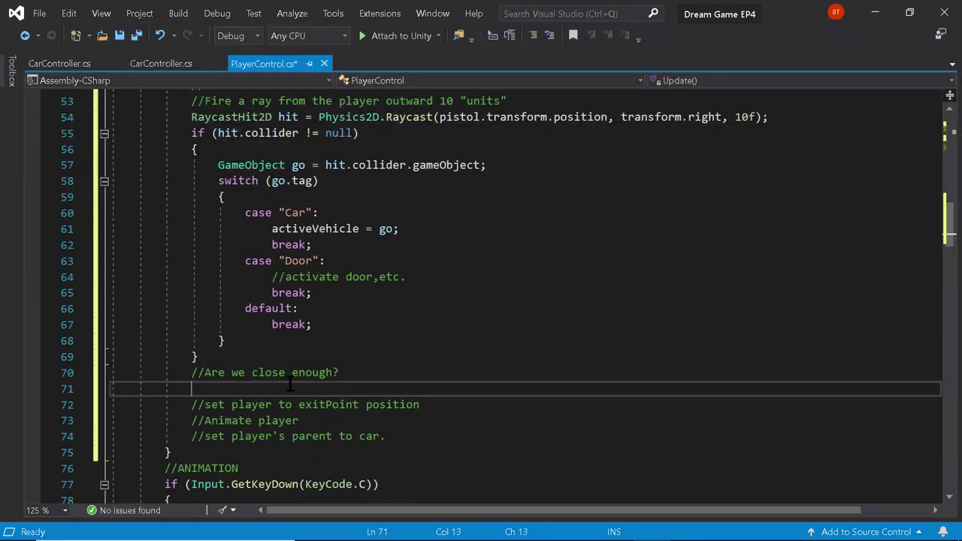
{"action": "type", "text": "//get the distance from player to mousePosition. float playerToMouseDistance = Vector2.Distance(mousePosition, (Vector2)transform.position);"}
Rename the pasted variable to playerToVehicleDistance and replace mousePosition with transform.position
{"action": "scroll", "coordinate": [290, 383], "scroll_direction": "down", "scroll_amount": 2}
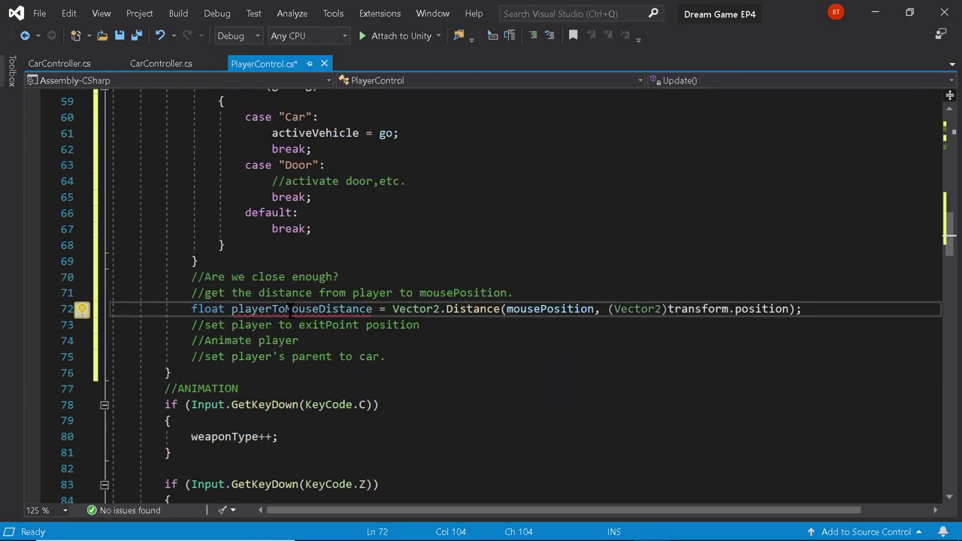
{"action": "left_click_drag", "start_coordinate": [285, 309], "coordinate": [321, 309]}
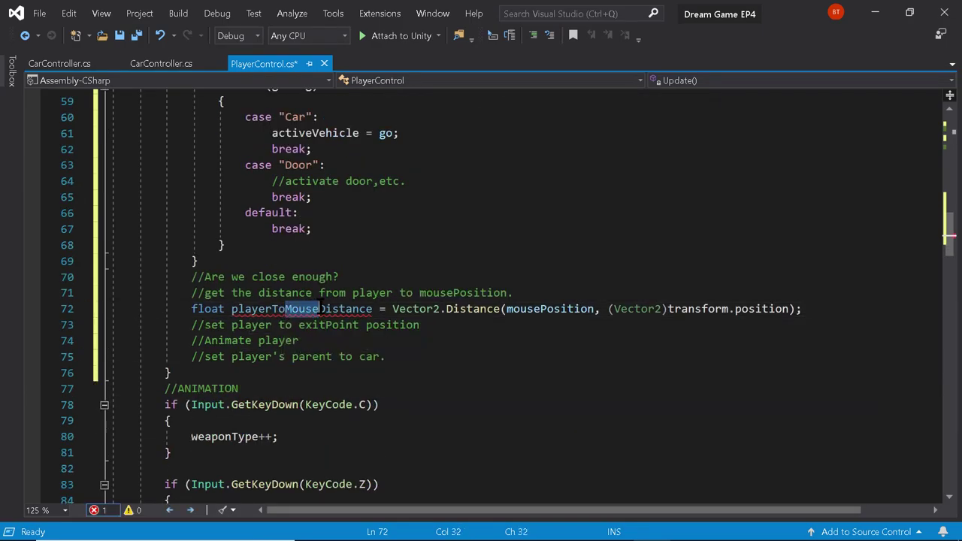
{"action": "key", "text": "ctrl+r"}
{"action": "key", "text": "ctrl+r"}
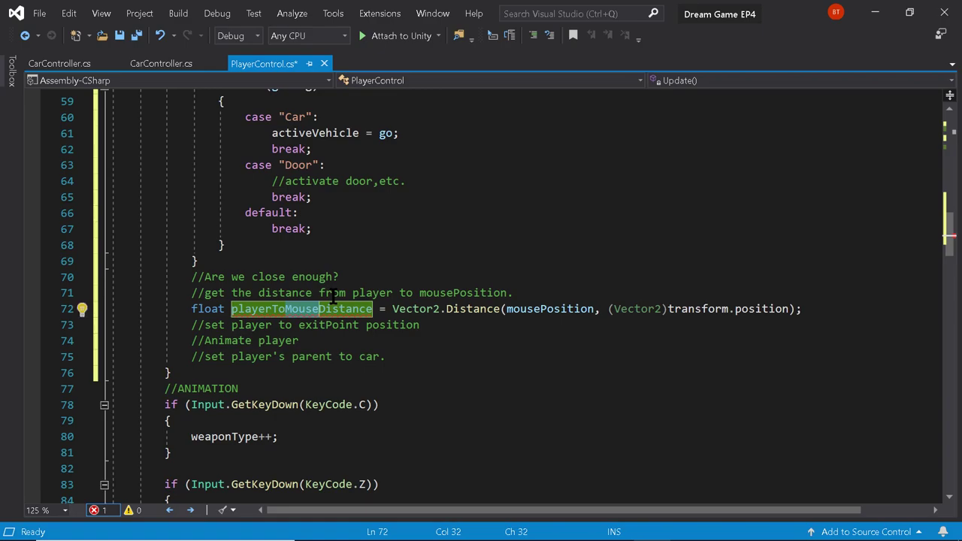
{"action": "type", "text": "Vehicle"}
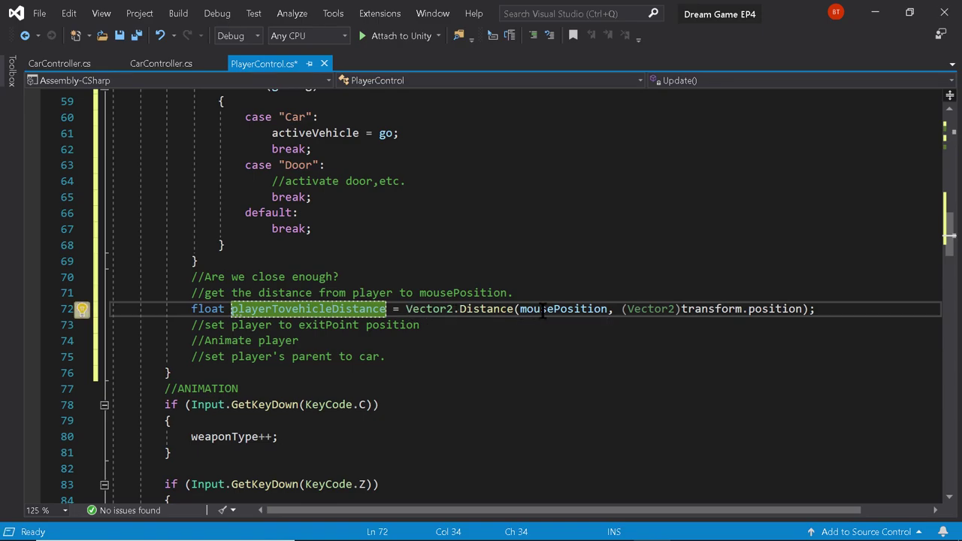
{"action": "left_click_drag", "start_coordinate": [520, 309], "coordinate": [606, 314]}
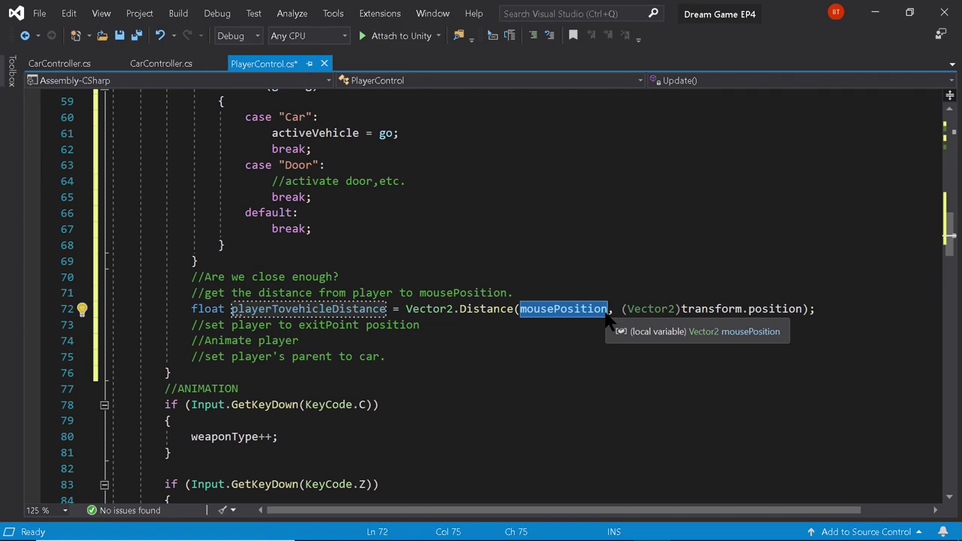
{"action": "type", "text": "transform.pos"}
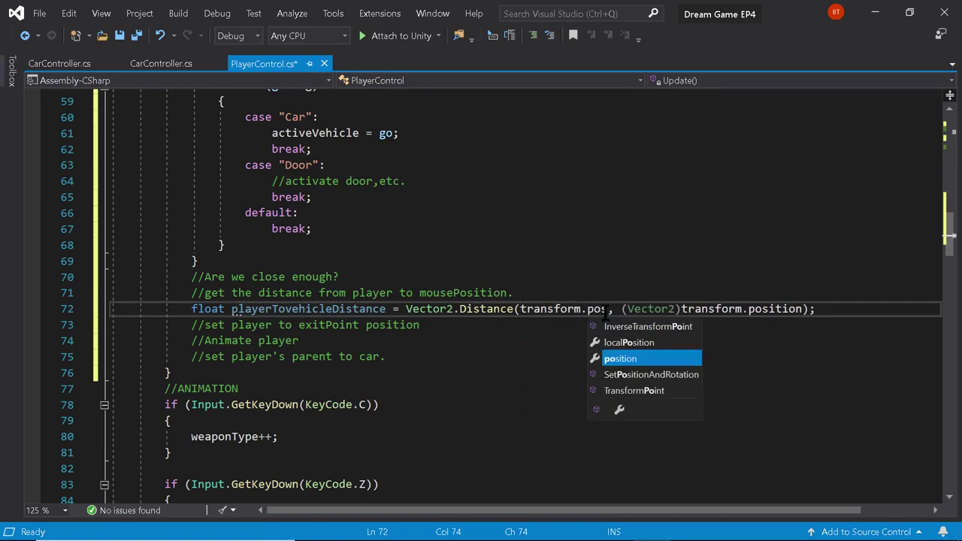
{"action": "type", "text": "ition"}
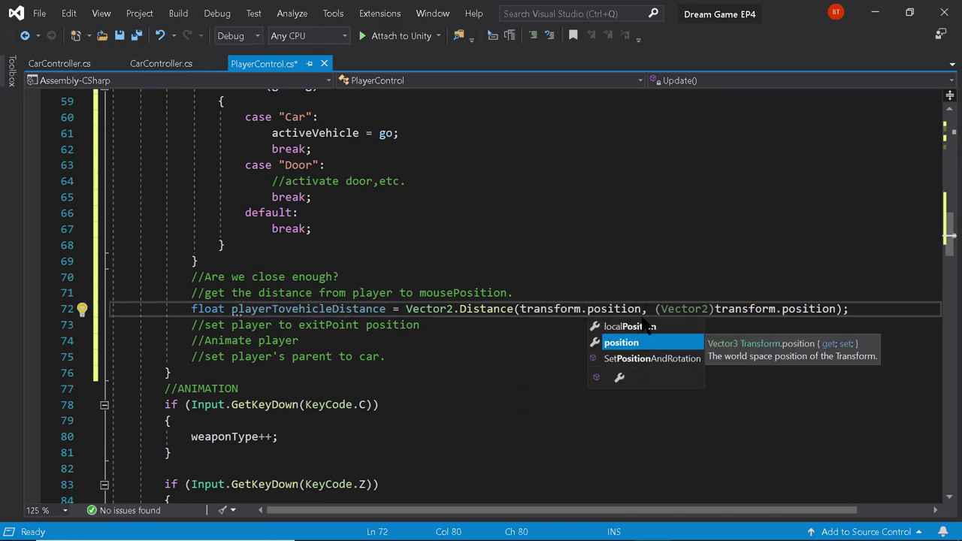
{"action": "left_click", "coordinate": [721, 308]}
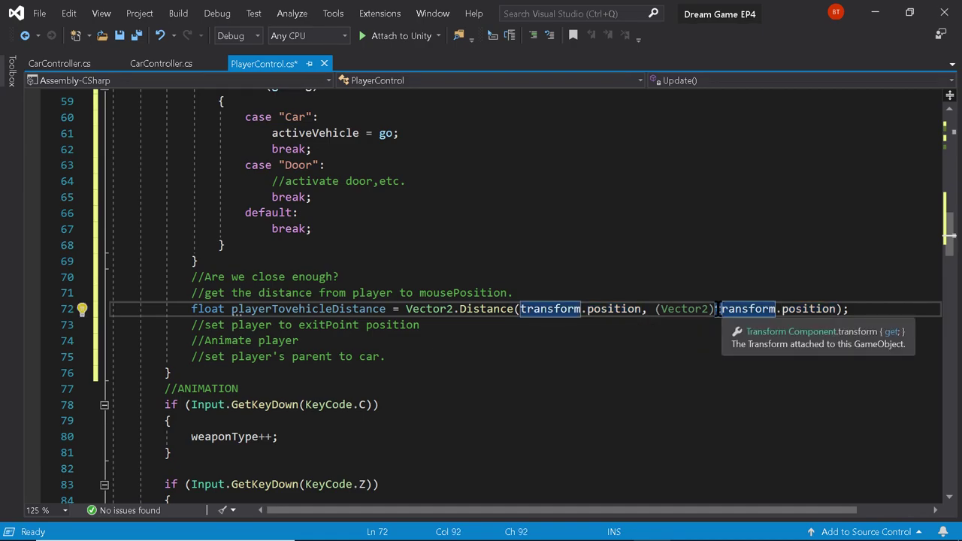
{"action": "key", "text": "Left"}
Change 'mouse' to 'exitPoint' in the pasted distance comment
{"action": "mouse_move", "coordinate": [619, 305]}
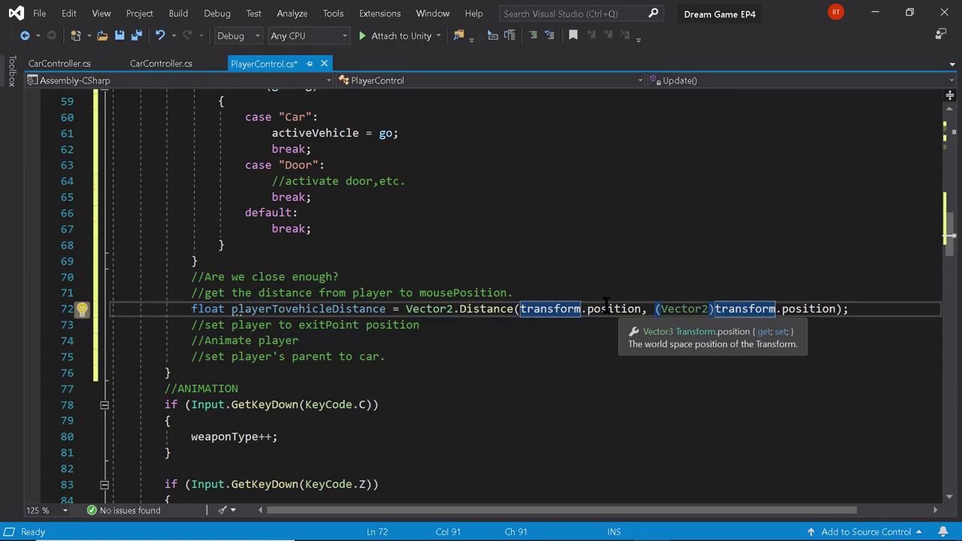
{"action": "mouse_move", "coordinate": [532, 318]}
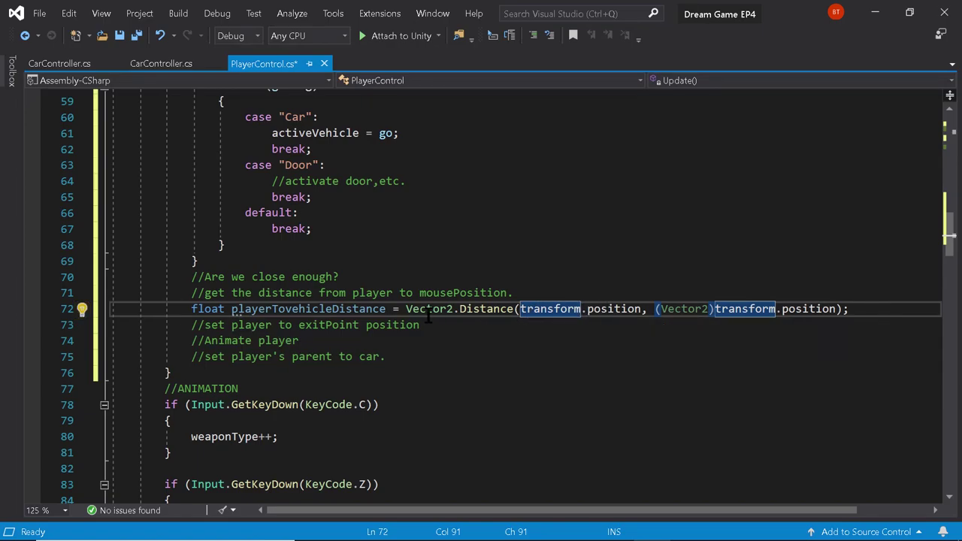
{"action": "mouse_move", "coordinate": [425, 319]}
{"action": "left_click_drag", "start_coordinate": [449, 294], "coordinate": [422, 301]}
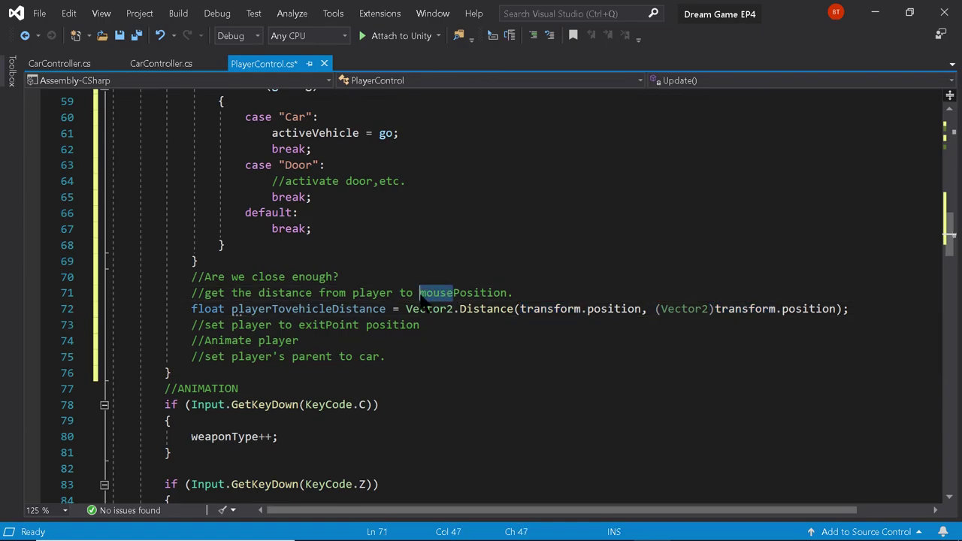
{"action": "type", "text": "exitPoin"}
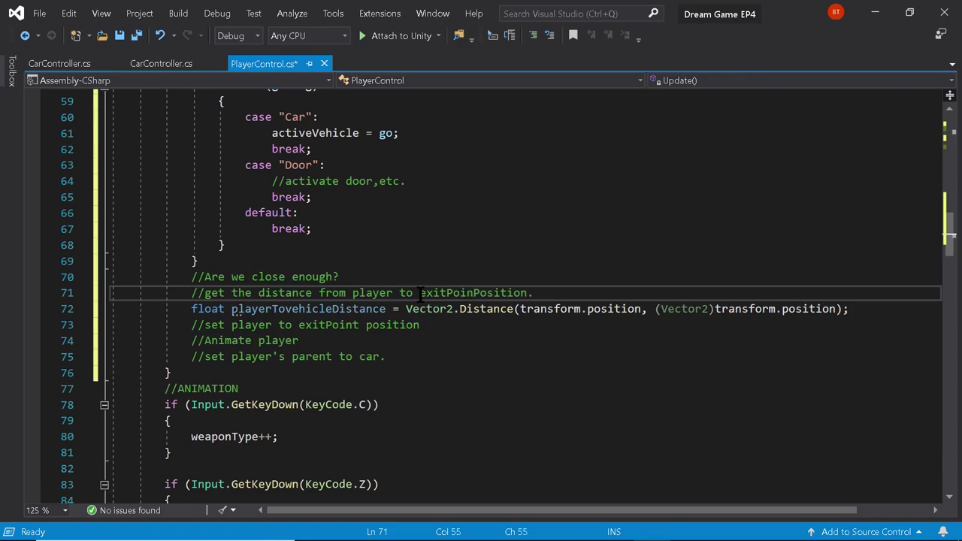
{"action": "type", "text": "t"}
On a new line, start declaring CarController vehicleScript = activeVehicle
{"action": "key", "text": "Return"}
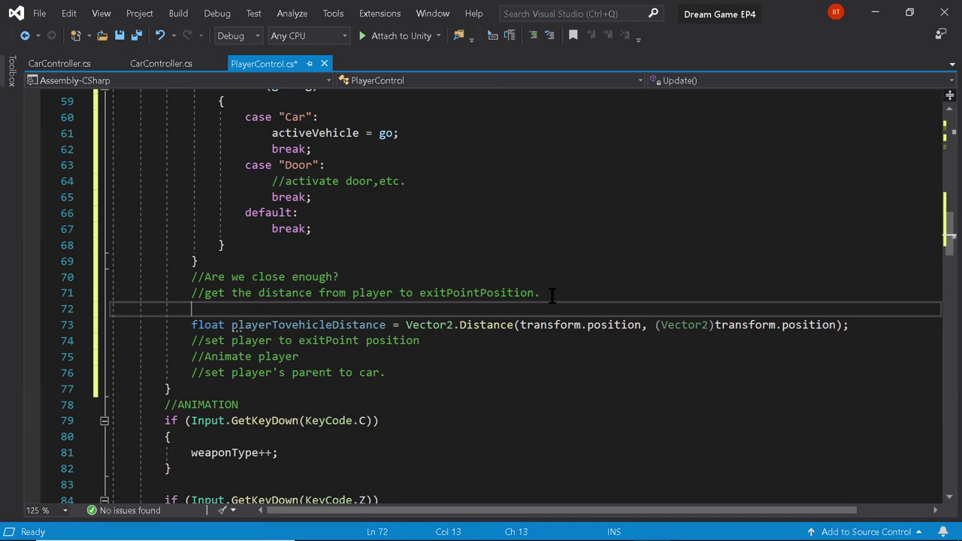
{"action": "type", "text": "Car"}
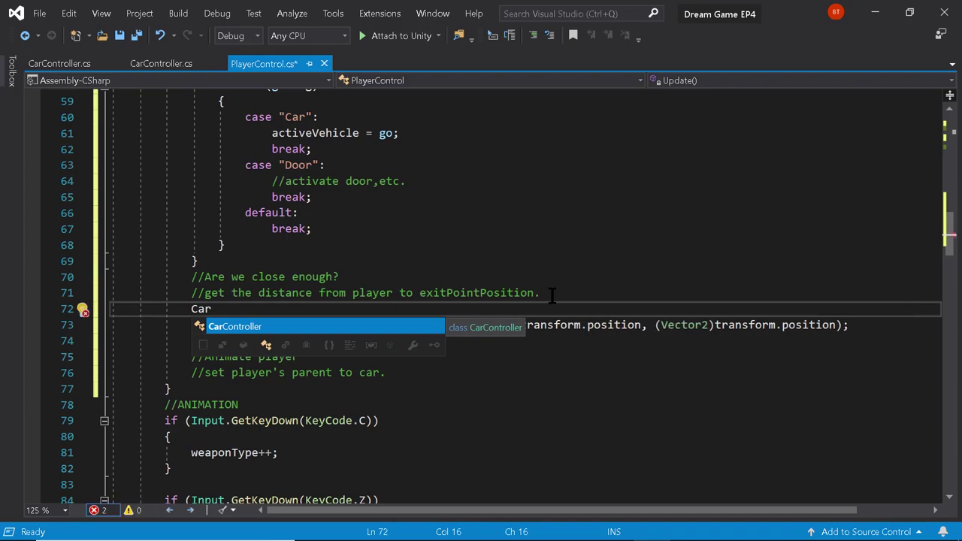
{"action": "key", "text": "Tab"}
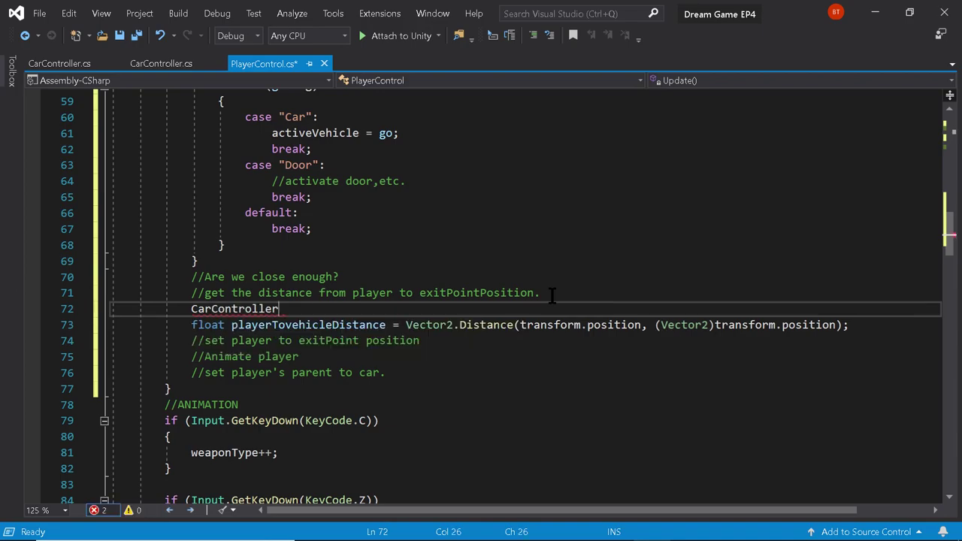
{"action": "type", "text": "ca"}
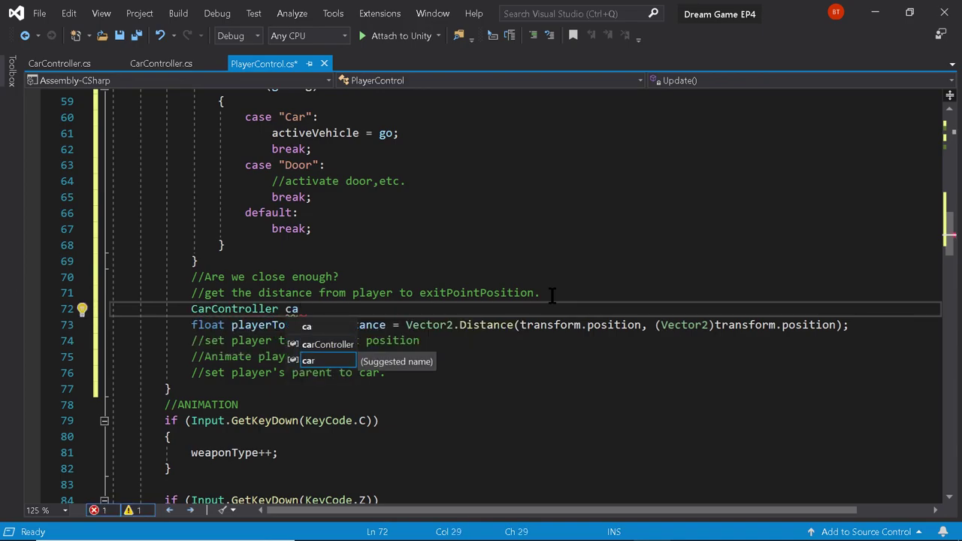
{"action": "type", "text": "r"}
{"action": "key", "text": "BackSpace"}
{"action": "key", "text": "BackSpace"}
{"action": "key", "text": "BackSpace"}
{"action": "type", "text": "vehi"}
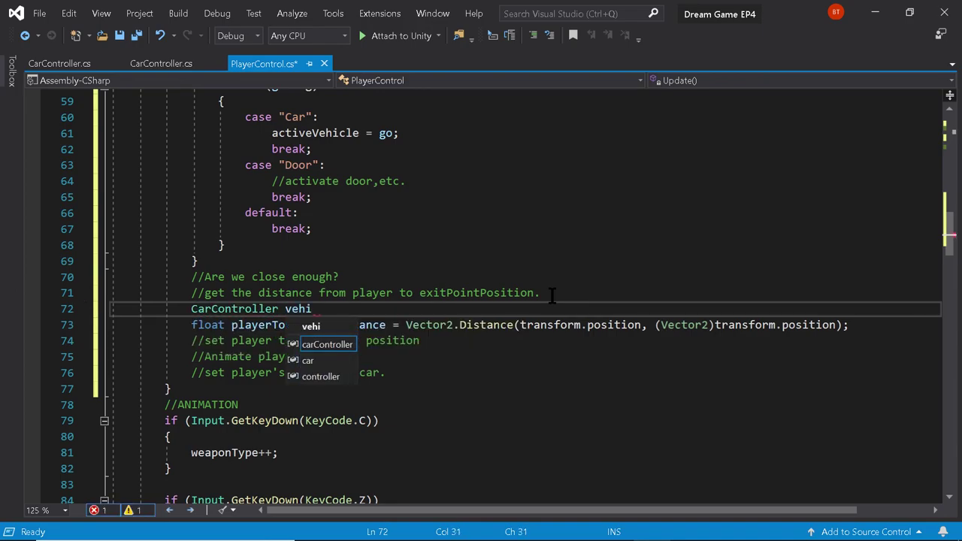
{"action": "type", "text": "cleScript"}
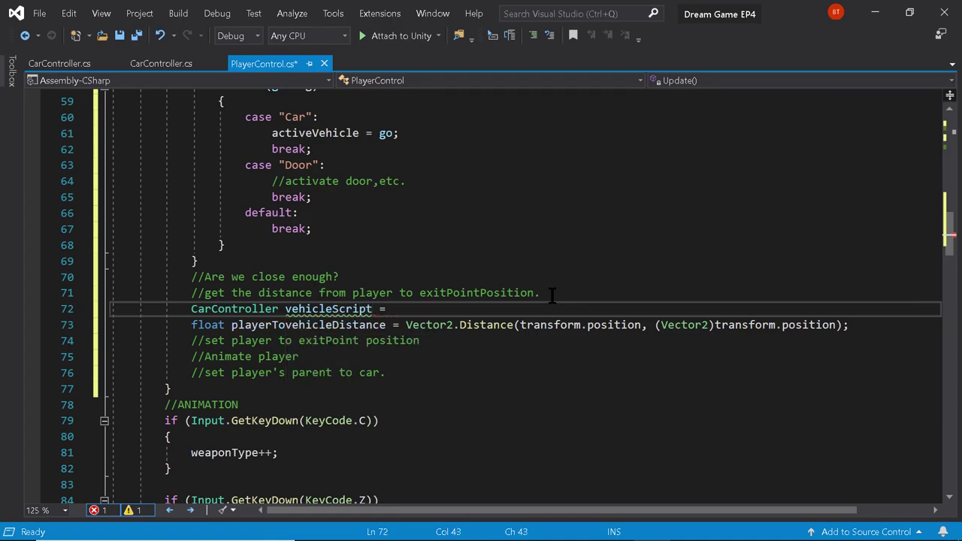
{"action": "type", "text": " = "}
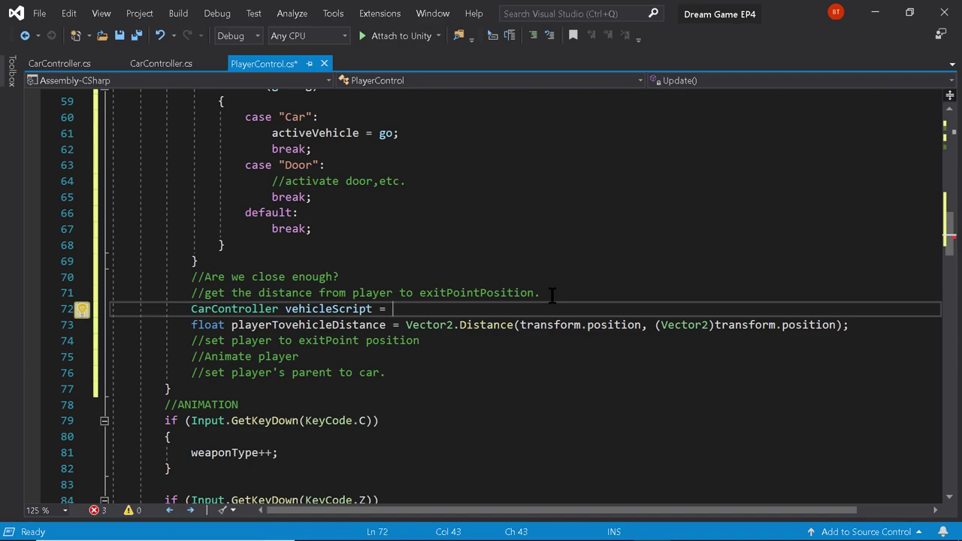
{"action": "type", "text": "active"}
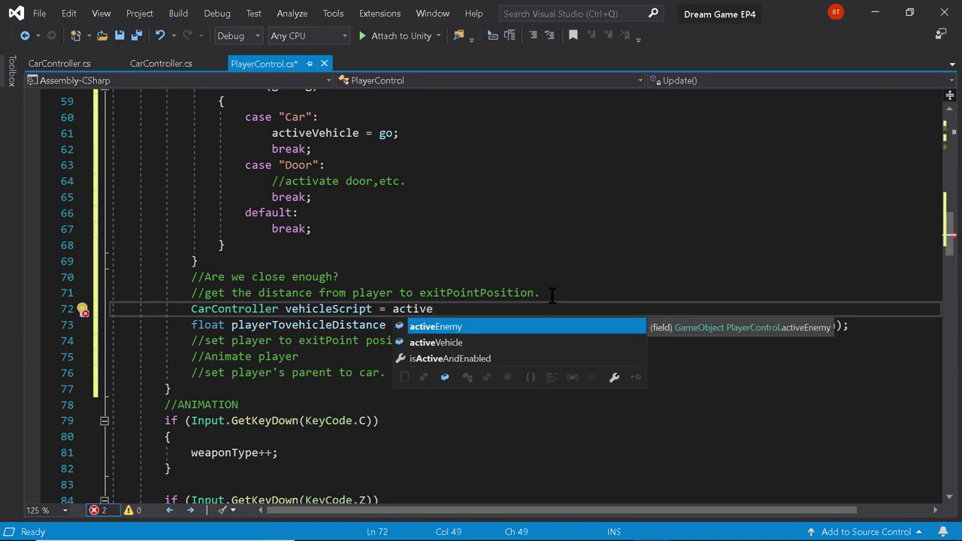
{"action": "key", "text": "Down"}
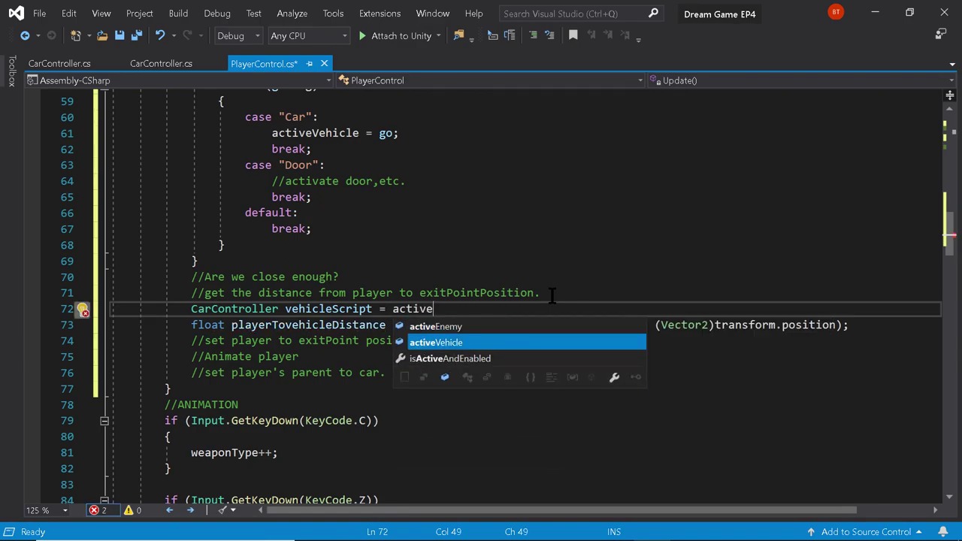
{"action": "key", "text": "Tab"}
Finish the assignment with .GetComponent<CarController>(); after activeVehicle
{"action": "type", "text": ".getc"}
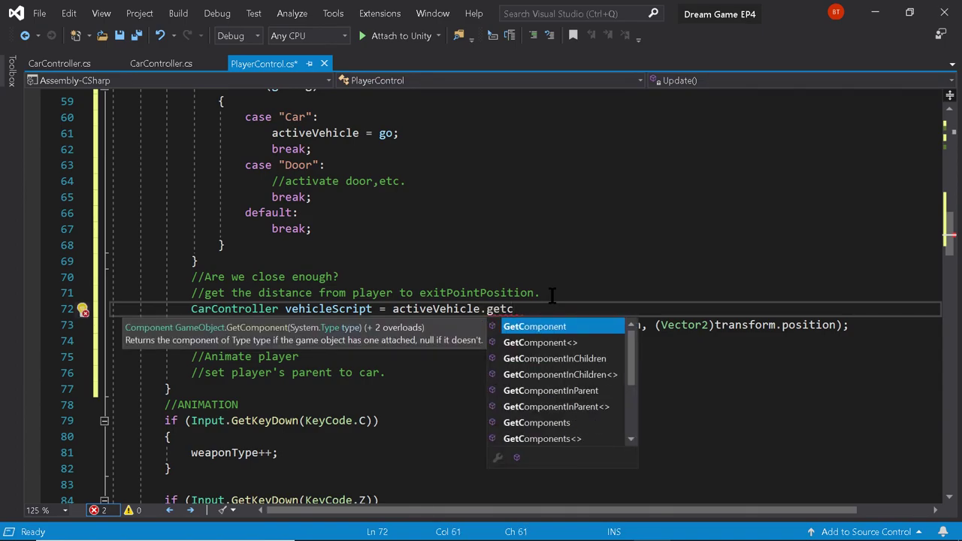
{"action": "key", "text": "Down"}
{"action": "key", "text": "Tab"}
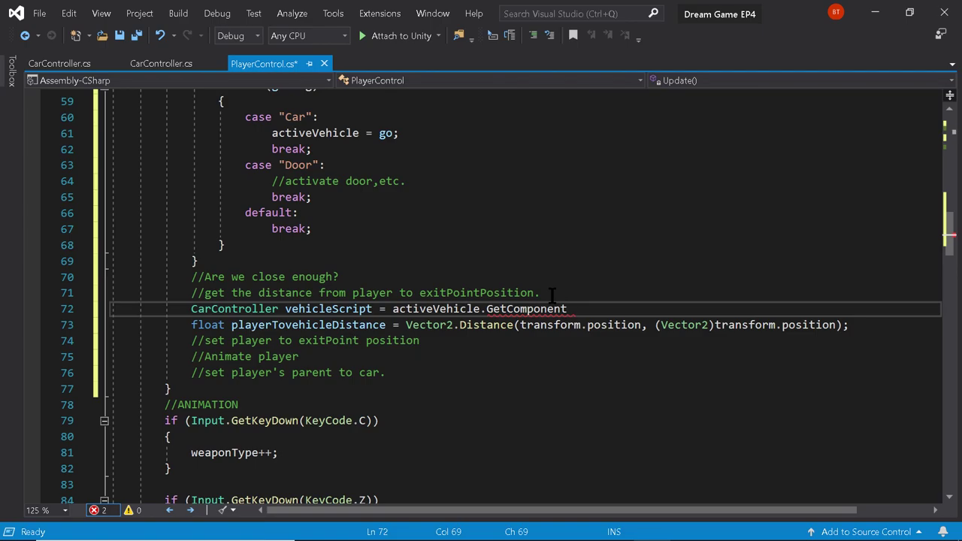
{"action": "type", "text": "<>*("}
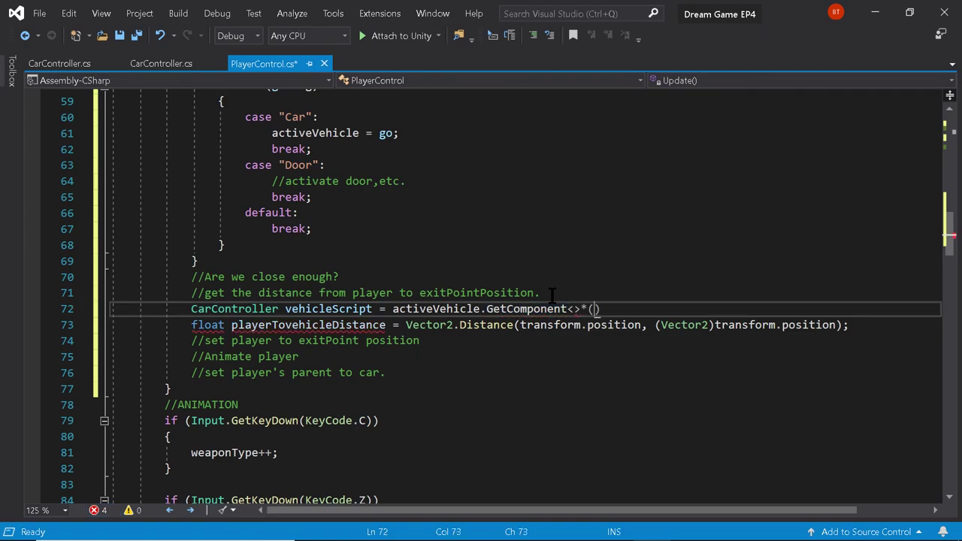
{"action": "key", "text": "Left"}
{"action": "key", "text": "BackSpace"}
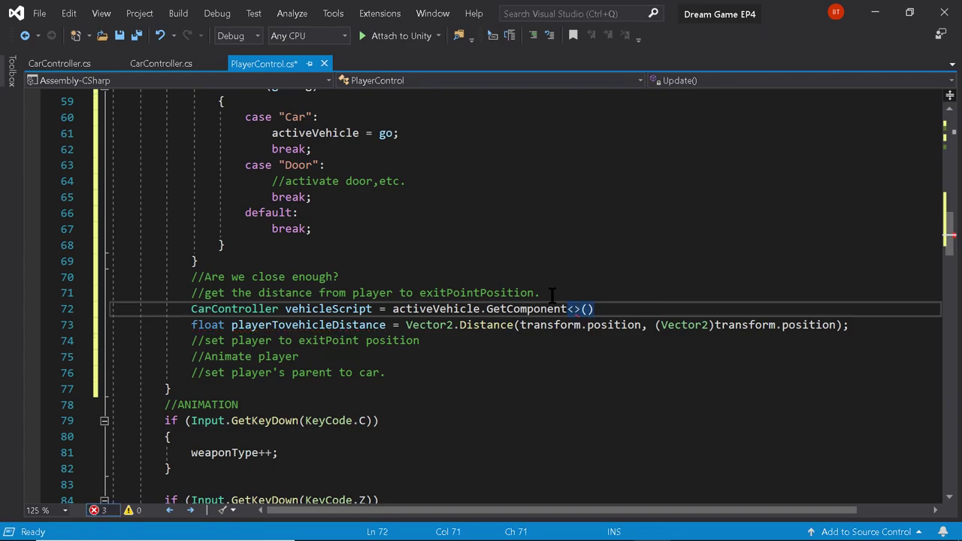
{"action": "key", "text": "End"}
{"action": "type", "text": ";"}
{"action": "key", "text": "Left"}
{"action": "key", "text": "Left"}
{"action": "key", "text": "Left"}
{"action": "key", "text": "Left"}
{"action": "type", "text": "Car"}
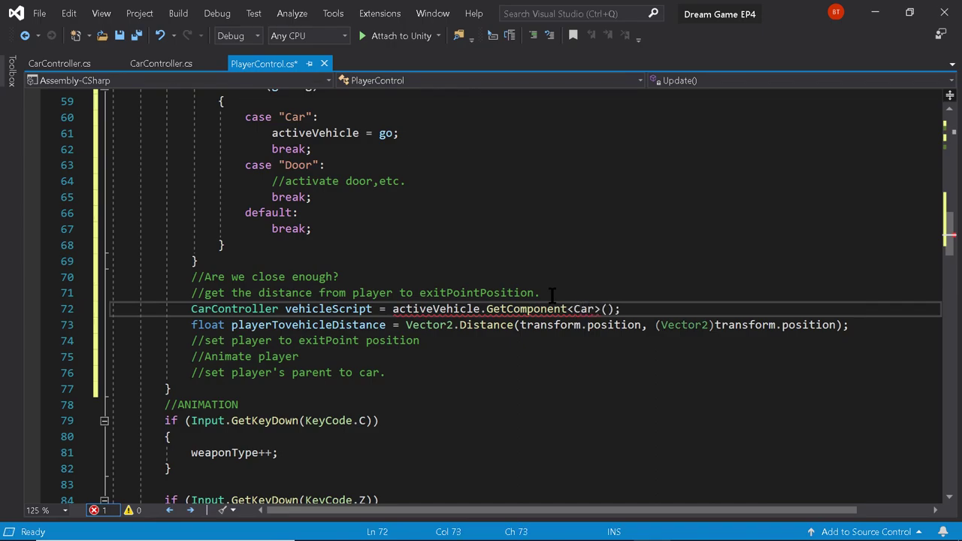
{"action": "type", "text": "Cont"}
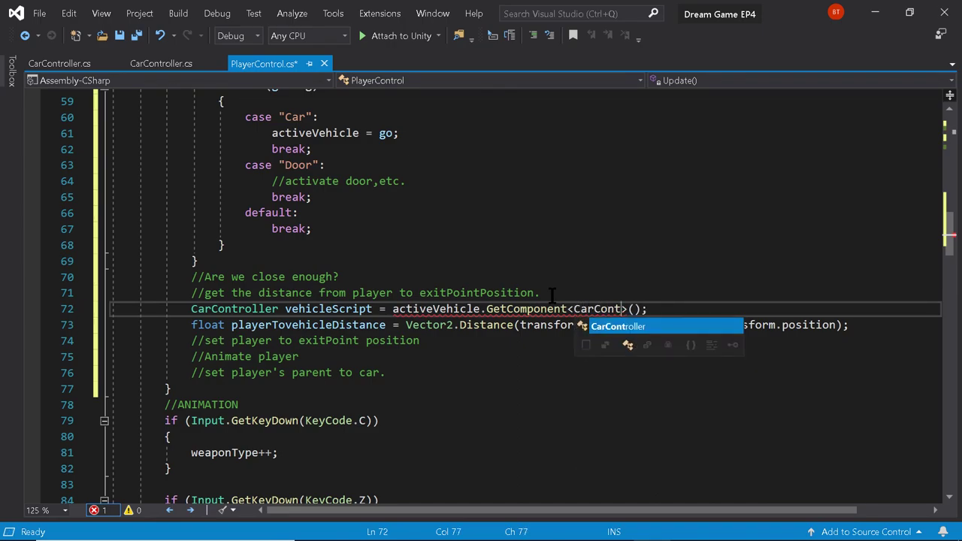
{"action": "key", "text": "Tab"}
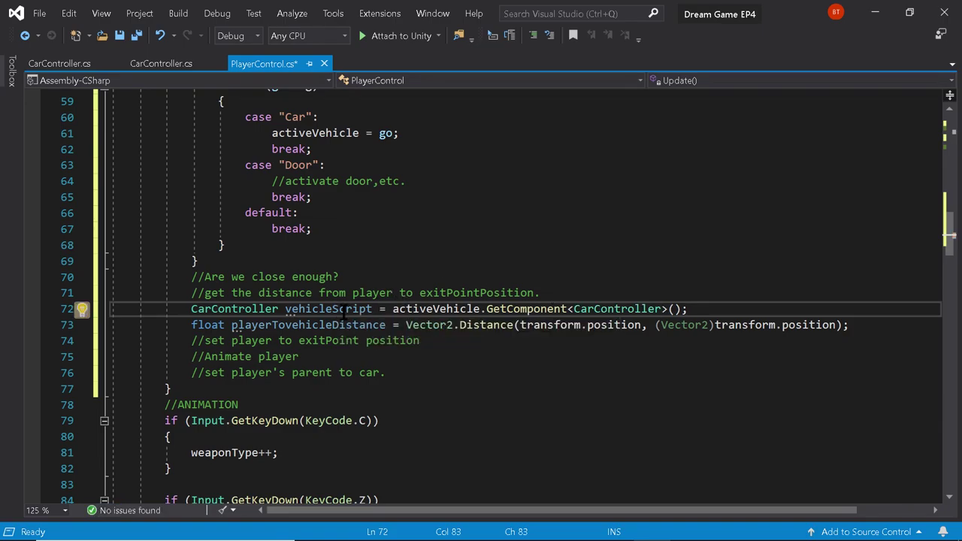
Insert vehicleScript.exit before transform.position in the distance call's second argument
{"action": "left_click", "coordinate": [714, 325]}
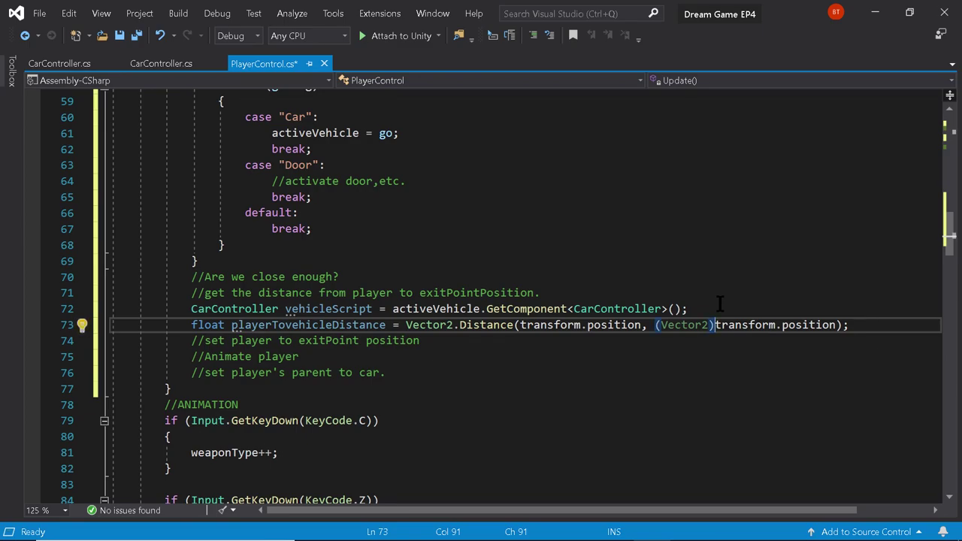
{"action": "type", "text": "veh"}
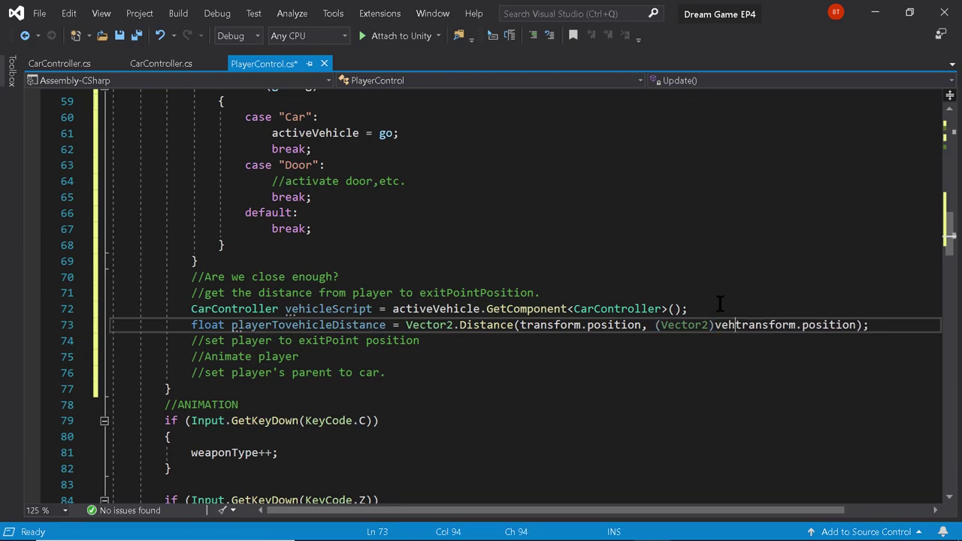
{"action": "type", "text": "icleScrip"}
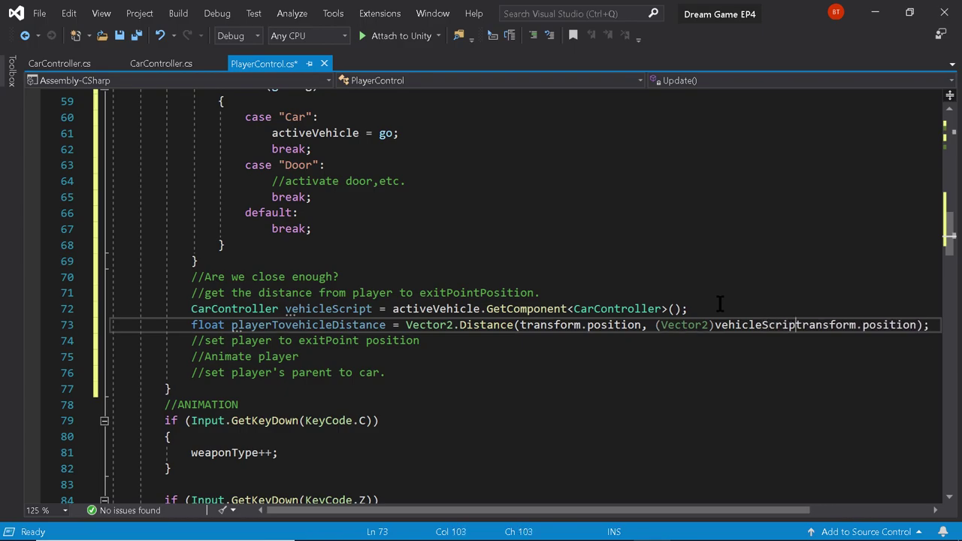
{"action": "type", "text": "t.e"}
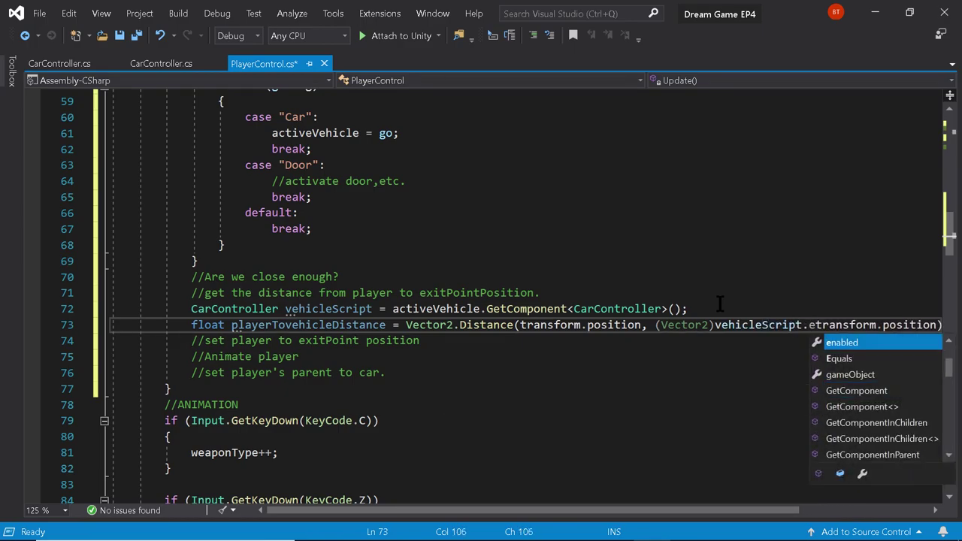
{"action": "type", "text": "xi"}
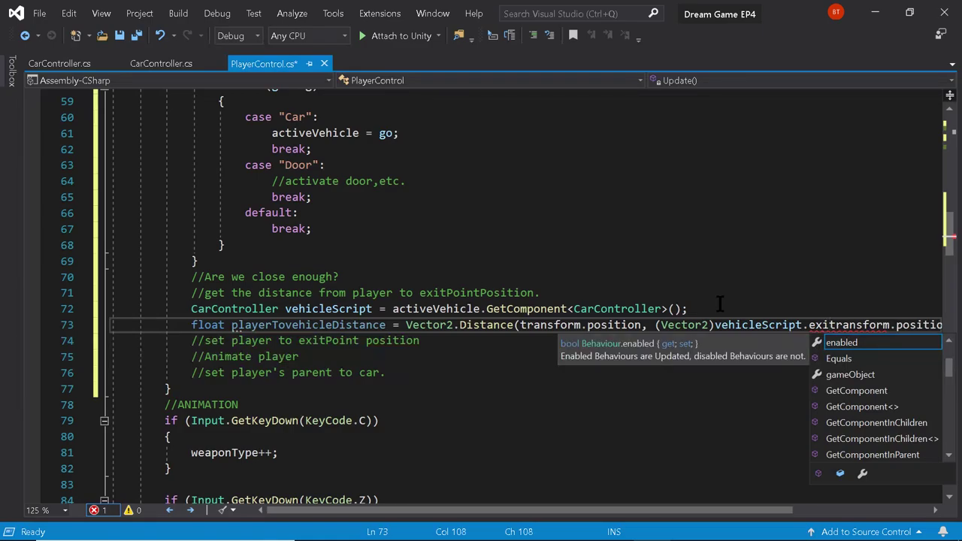
{"action": "type", "text": "t"}
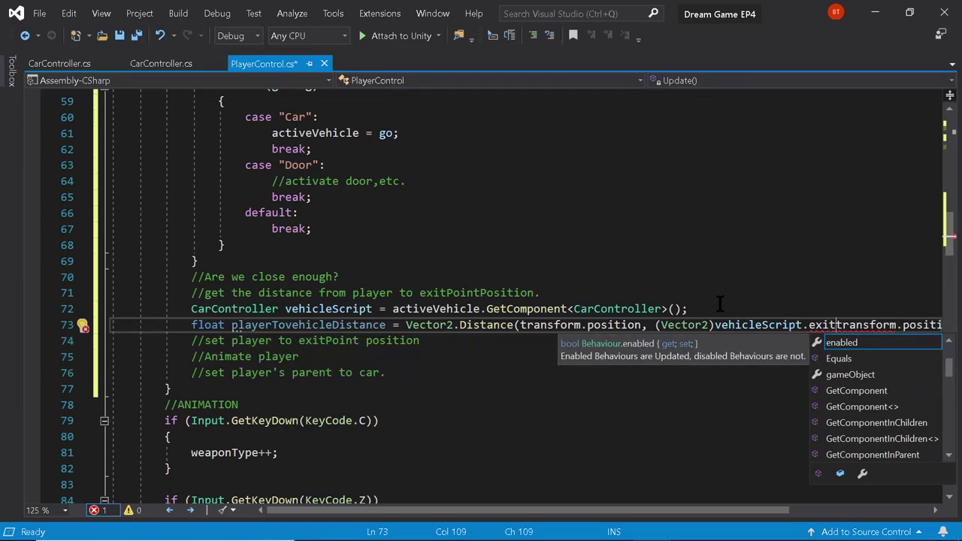
Switch to the project's CarController.cs and place the cursor after the currentDriftFactor declaration
{"action": "left_click", "coordinate": [171, 65]}
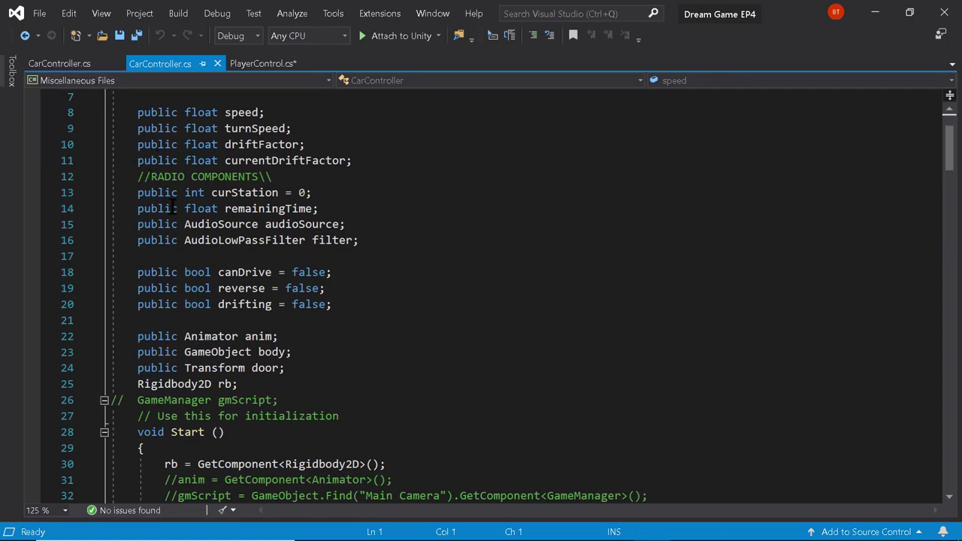
{"action": "scroll", "coordinate": [172, 203], "scroll_direction": "down", "scroll_amount": 4}
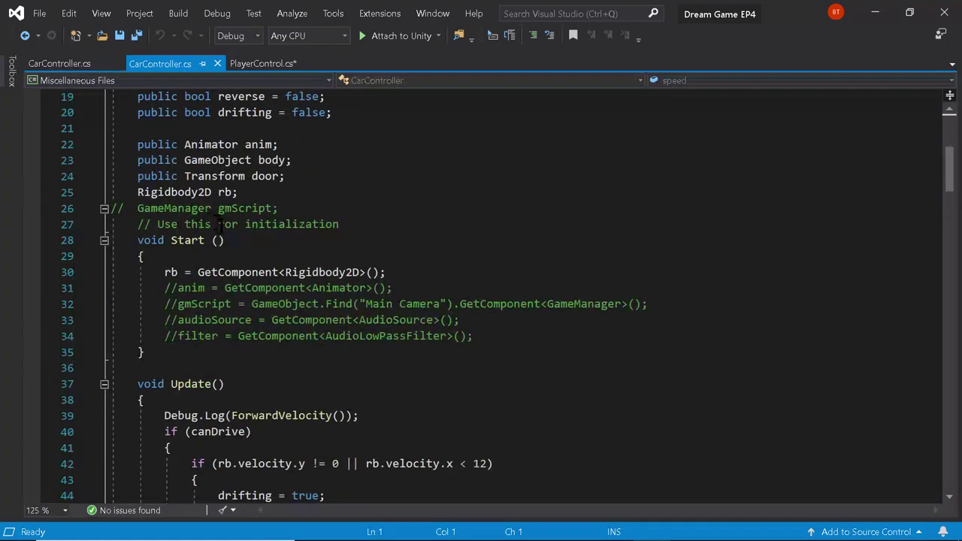
{"action": "scroll", "coordinate": [242, 271], "scroll_direction": "up", "scroll_amount": 4}
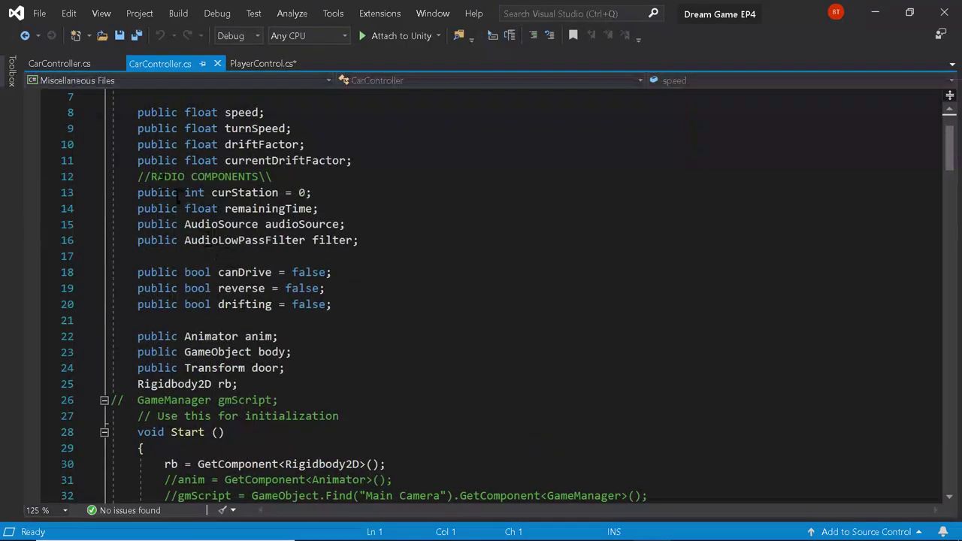
{"action": "left_click", "coordinate": [62, 65]}
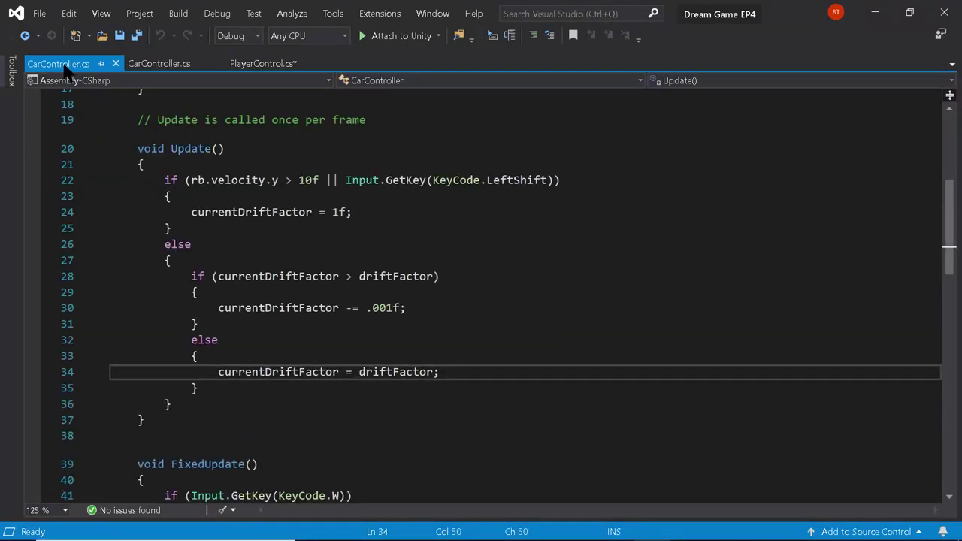
{"action": "scroll", "coordinate": [223, 267], "scroll_direction": "up", "scroll_amount": 6}
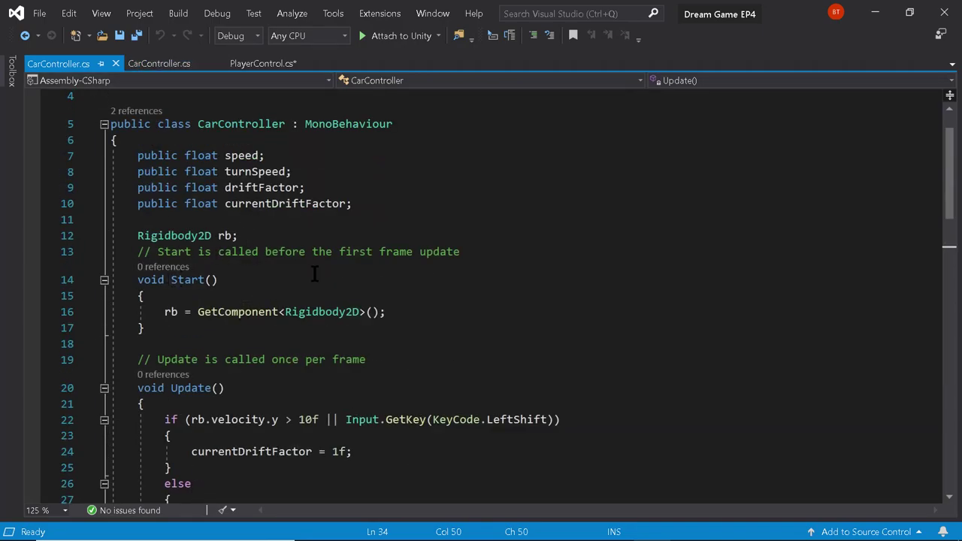
{"action": "scroll", "coordinate": [314, 274], "scroll_direction": "down", "scroll_amount": 2}
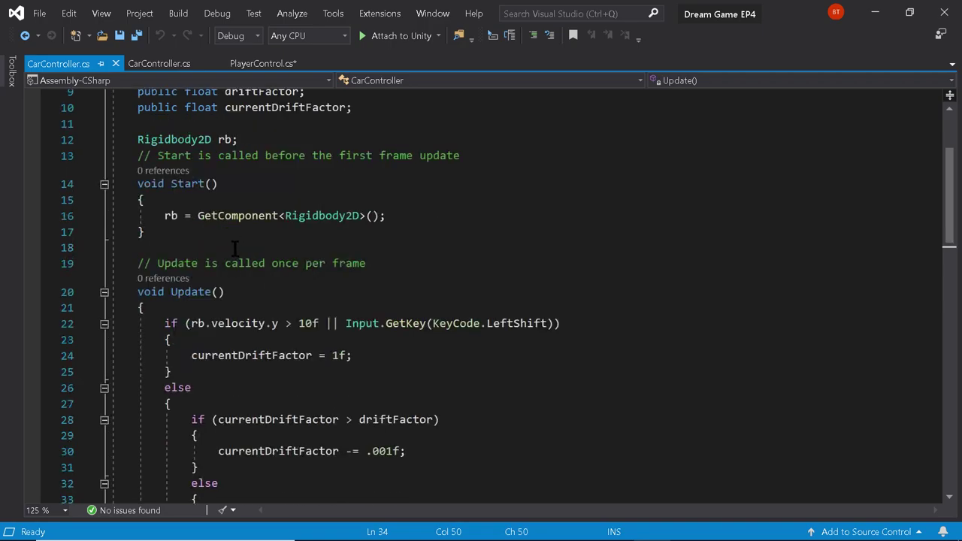
{"action": "scroll", "coordinate": [234, 249], "scroll_direction": "up", "scroll_amount": 3}
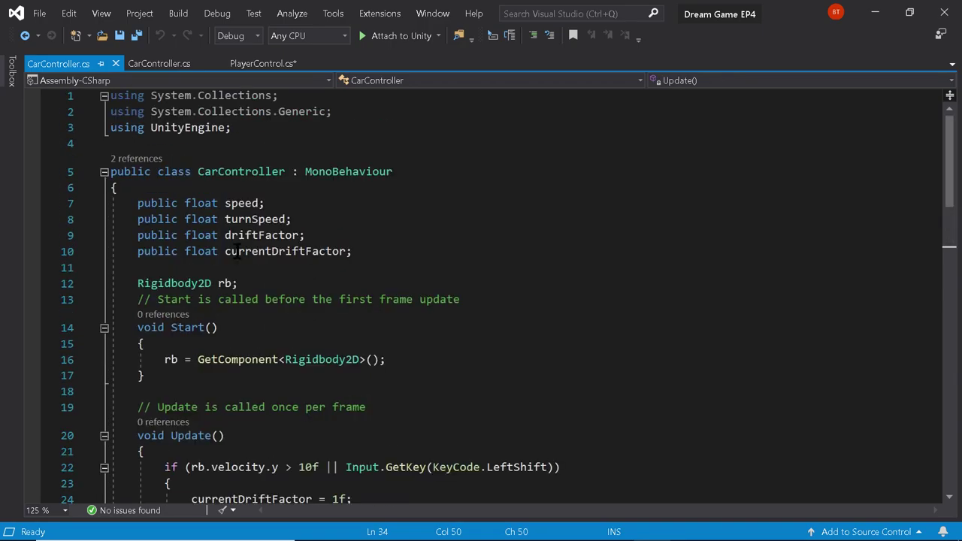
{"action": "left_click", "coordinate": [357, 251]}
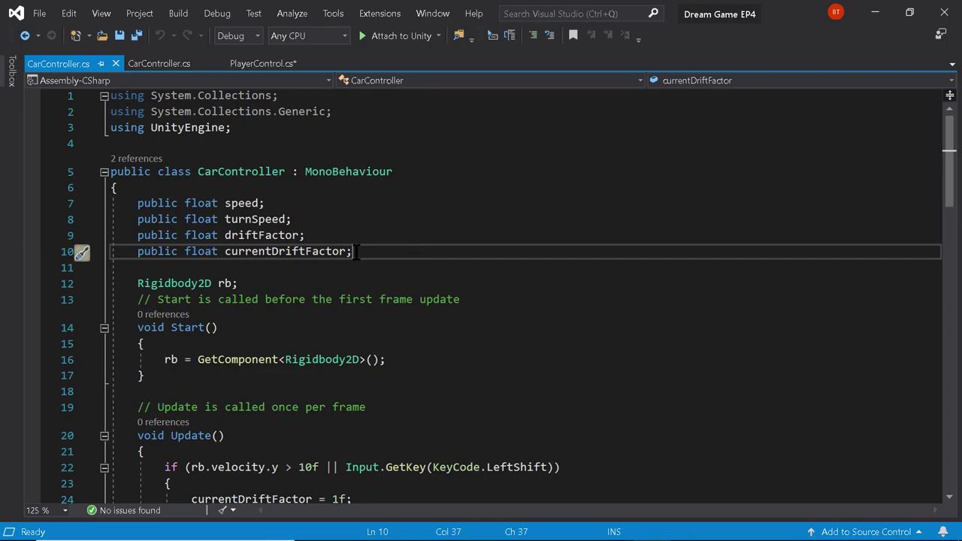
Add a public Transform exitPoint field below currentDriftFactor and save CarController.cs
{"action": "key", "text": "Return"}
{"action": "key", "text": "Return"}
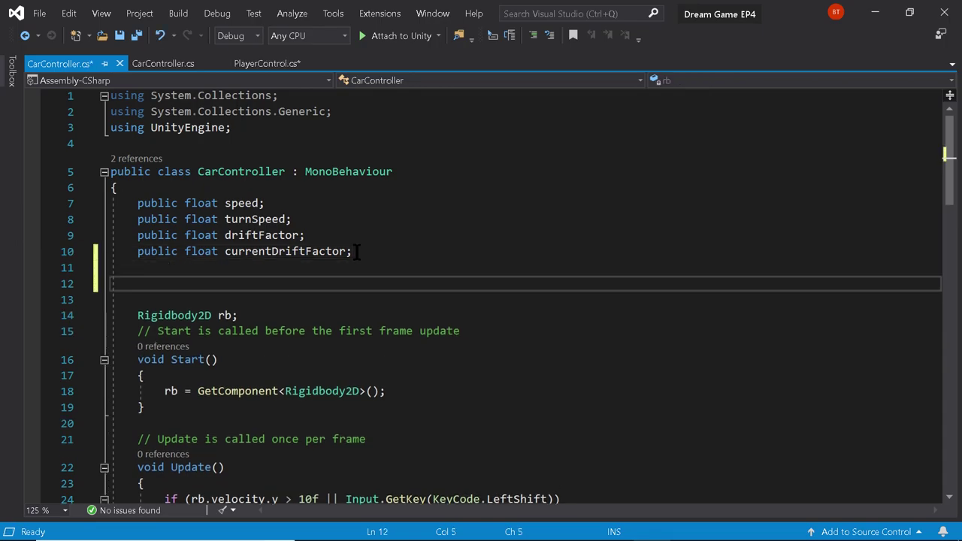
{"action": "type", "text": "public Transform "}
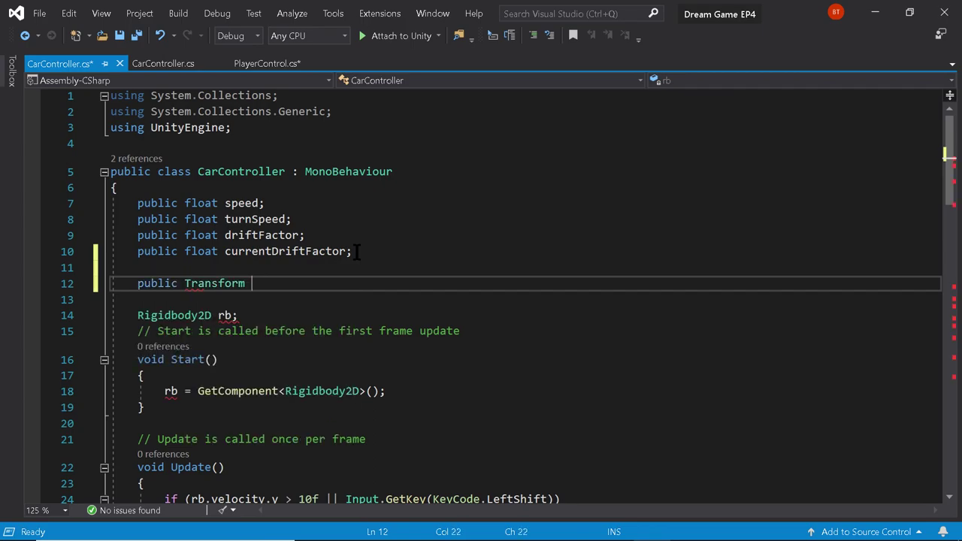
{"action": "type", "text": "exit"}
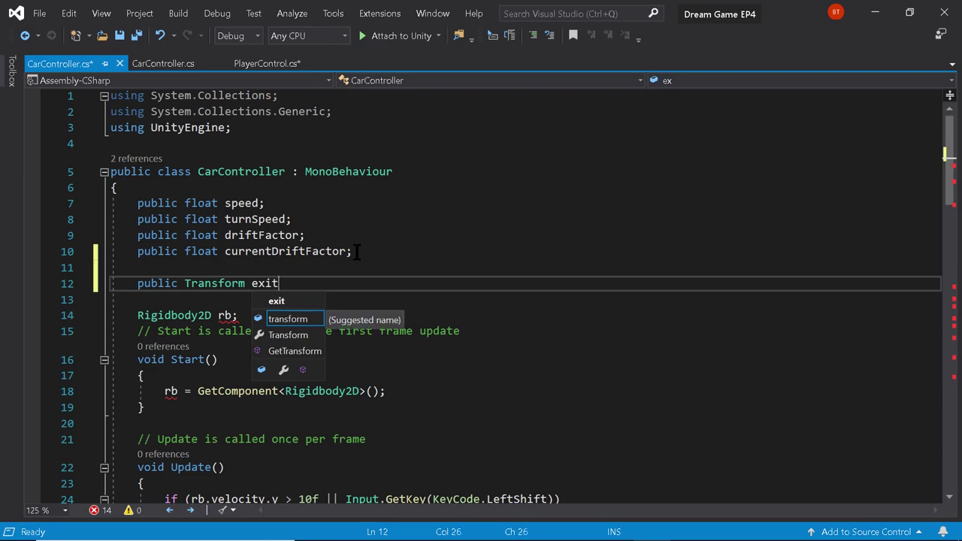
{"action": "type", "text": "Point;"}
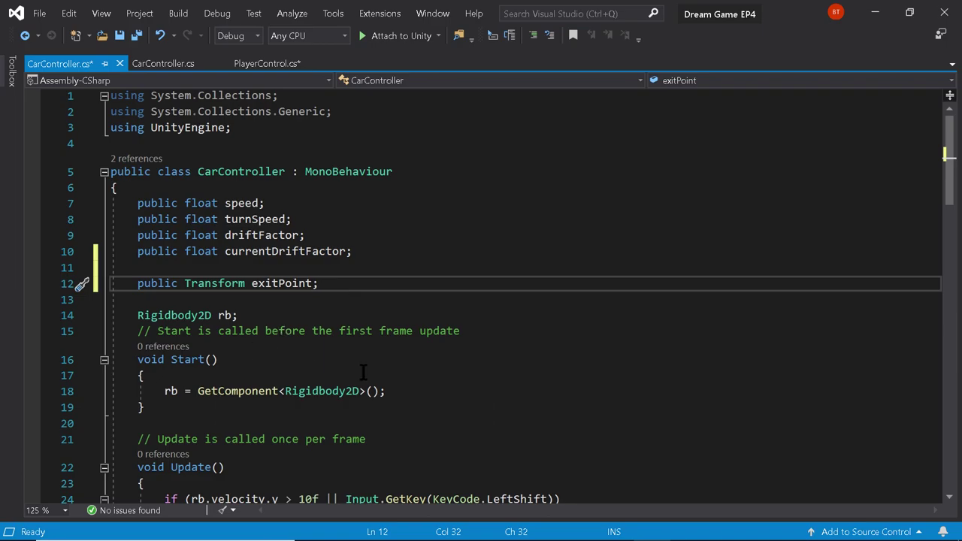
{"action": "left_click", "coordinate": [392, 391]}
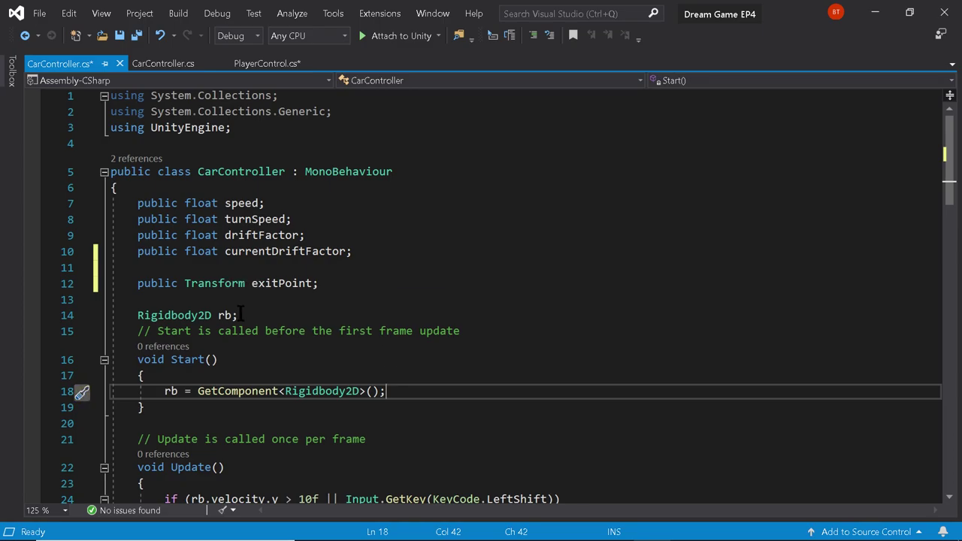
{"action": "mouse_move", "coordinate": [237, 317]}
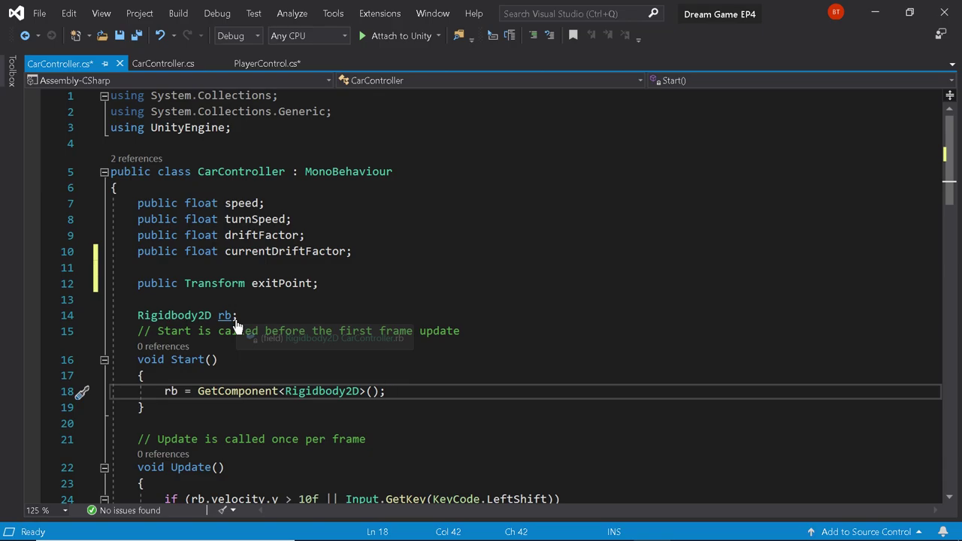
{"action": "key", "text": "ctrl+s"}
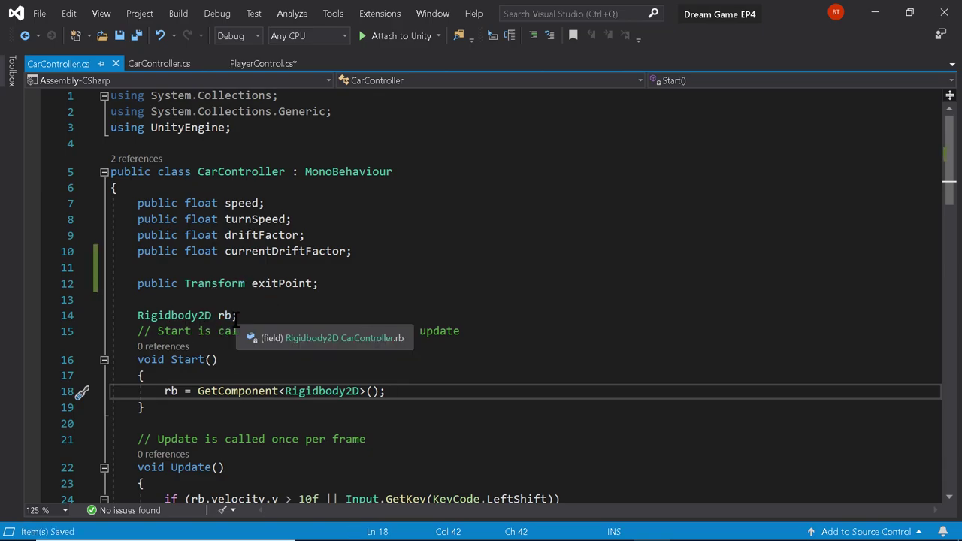
In PlayerControl.cs, make the distance's second argument (Vector2)vehicleScript.exitPoint.position and add a line below
{"action": "left_click", "coordinate": [259, 66]}
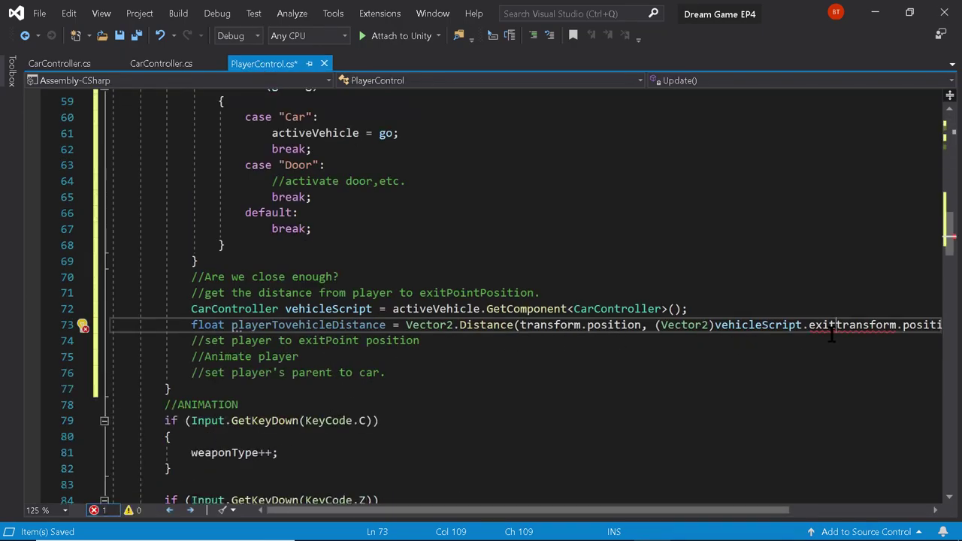
{"action": "key", "text": "BackSpace"}
{"action": "key", "text": "BackSpace"}
{"action": "key", "text": "BackSpace"}
{"action": "key", "text": "BackSpace"}
{"action": "key", "text": "BackSpace"}
{"action": "key", "text": "BackSpace"}
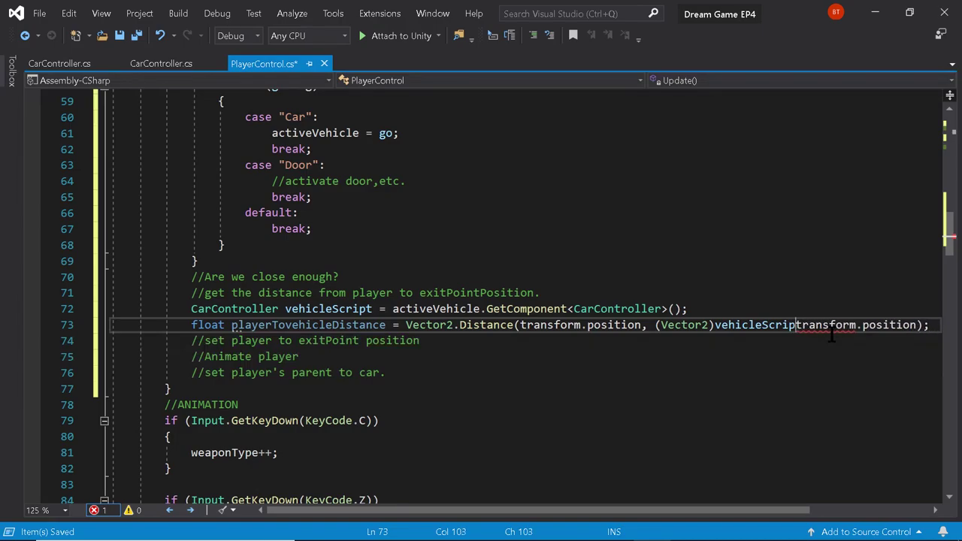
{"action": "type", "text": "t.exitt"}
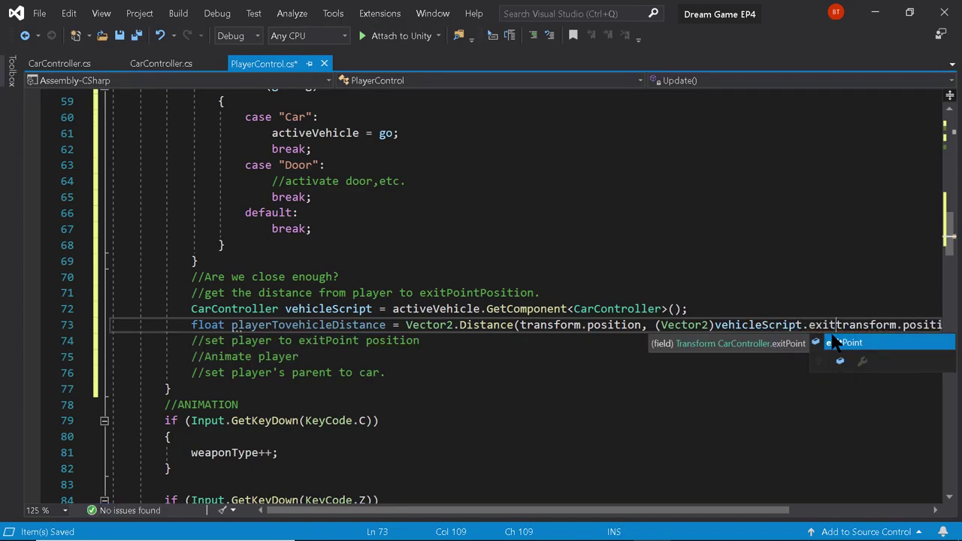
{"action": "key", "text": "Tab"}
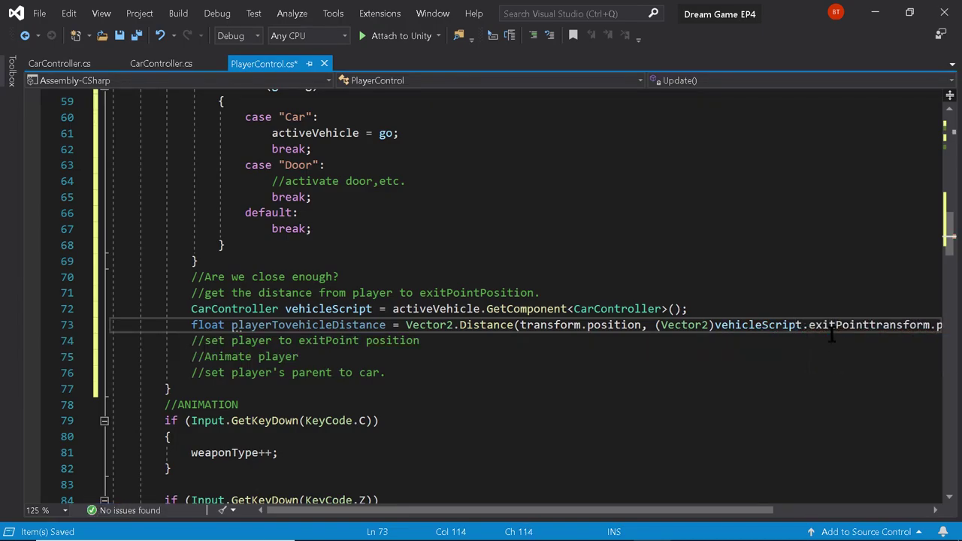
{"action": "type", "text": "."}
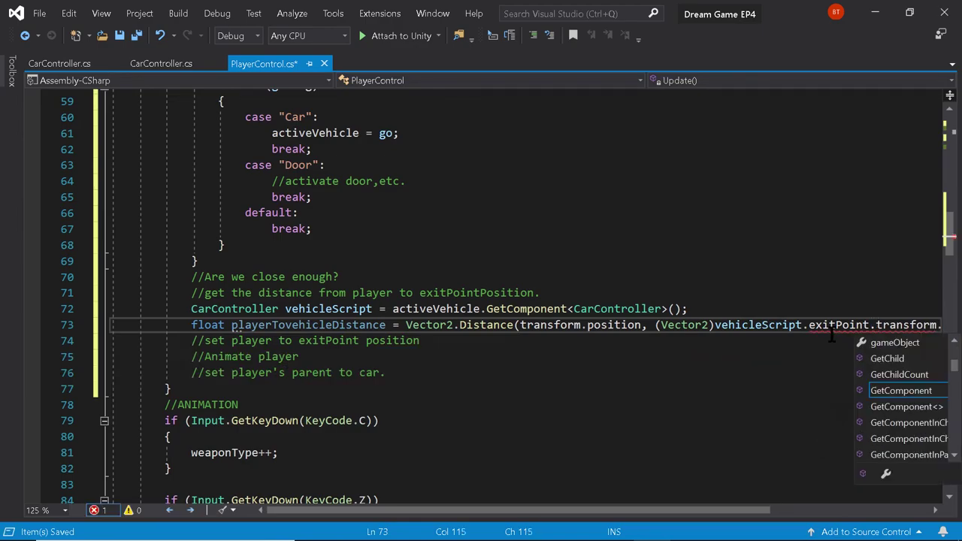
{"action": "key", "text": "Delete"}
{"action": "key", "text": "Delete"}
{"action": "key", "text": "Delete"}
{"action": "key", "text": "Delete"}
{"action": "key", "text": "Delete"}
{"action": "key", "text": "Delete"}
{"action": "key", "text": "Delete"}
{"action": "key", "text": "Delete"}
{"action": "key", "text": "Delete"}
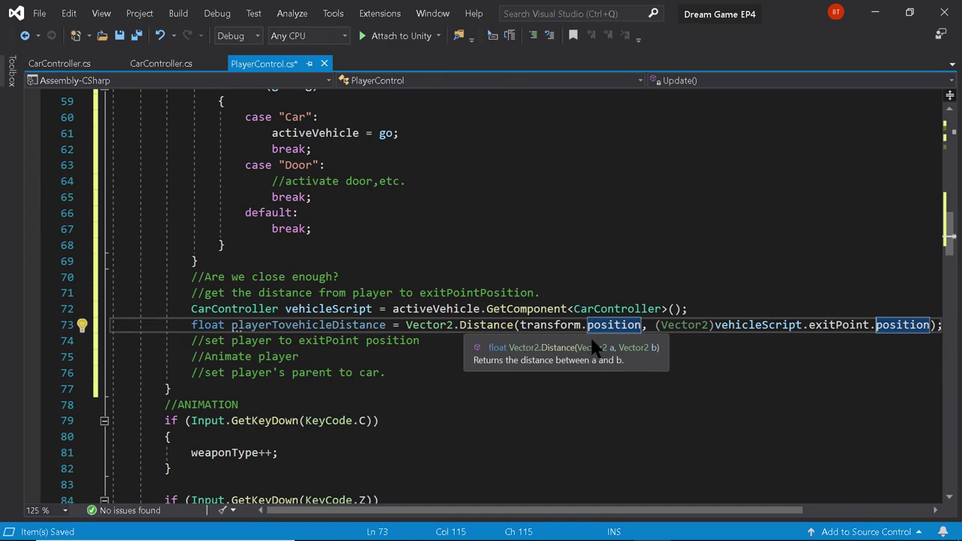
{"action": "key", "text": "Right"}
{"action": "key", "text": "Right"}
{"action": "key", "text": "Right"}
{"action": "key", "text": "Right"}
{"action": "key", "text": "Right"}
{"action": "key", "text": "Right"}
{"action": "key", "text": "Right"}
{"action": "key", "text": "Right"}
{"action": "key", "text": "Right"}
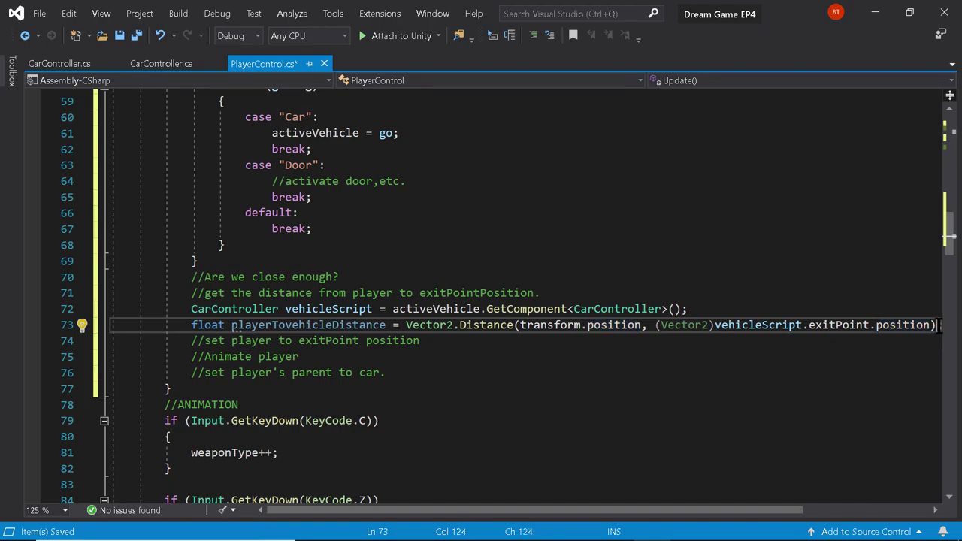
{"action": "key", "text": "Right"}
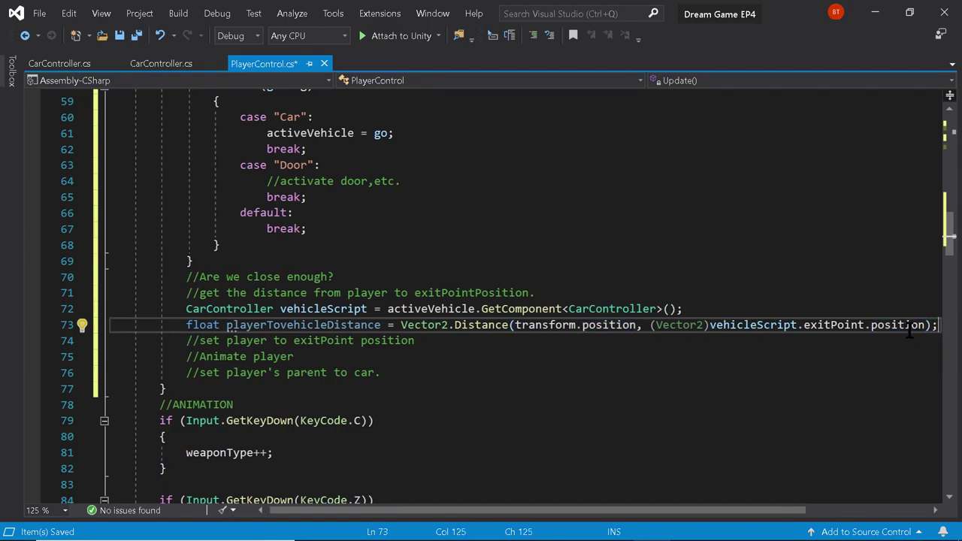
{"action": "key", "text": "Return"}
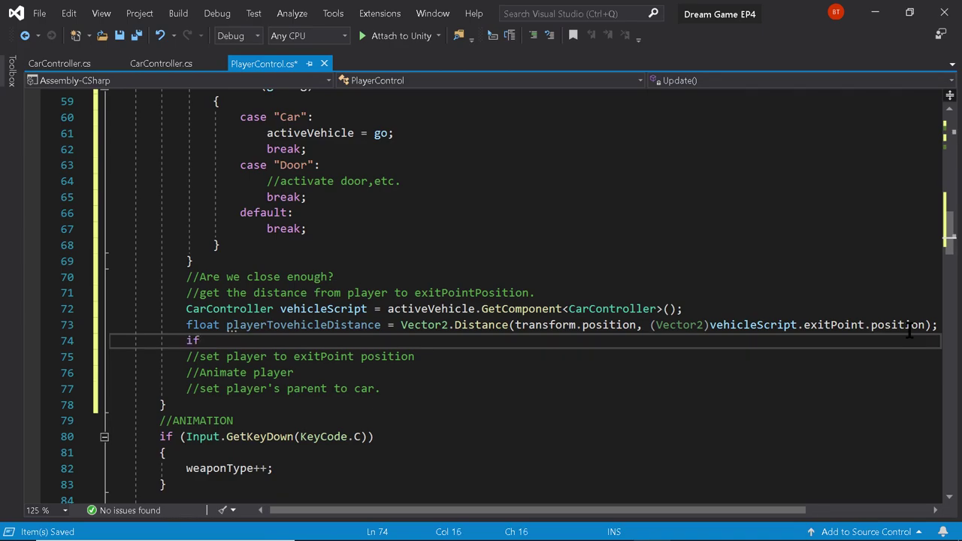
Add an if statement checking playerTovehicleDistance < 1f
{"action": "key", "text": "Tab"}
{"action": "key", "text": "Tab"}
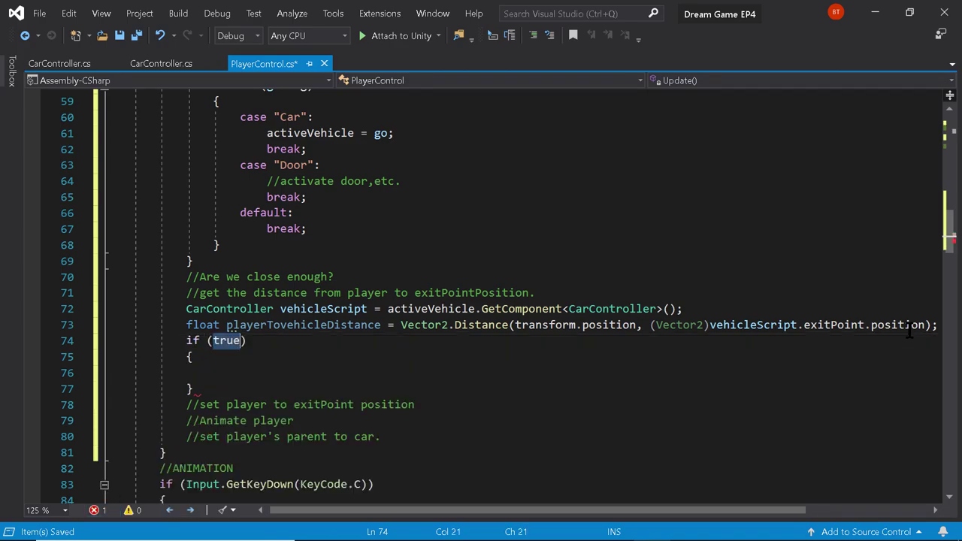
{"action": "type", "text": "pla"}
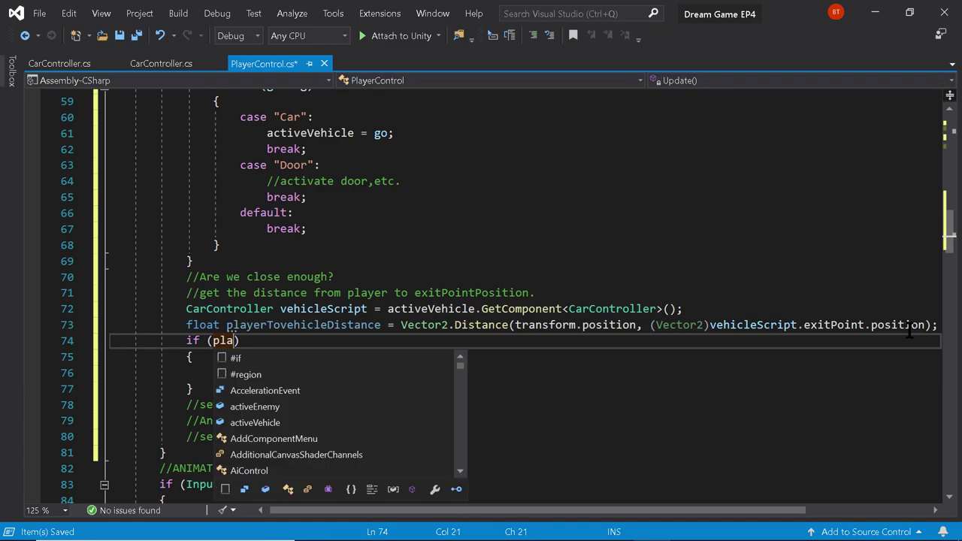
{"action": "type", "text": "yertoved"}
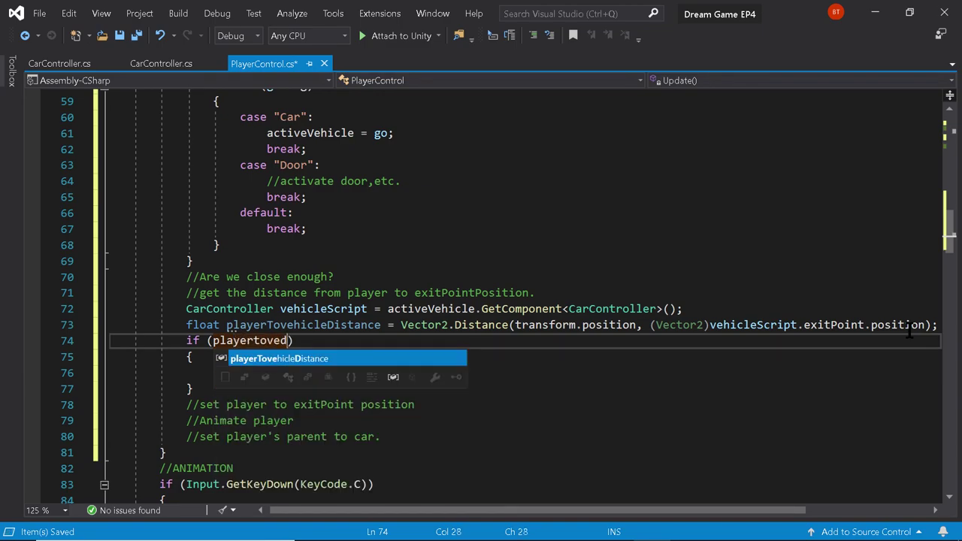
{"action": "key", "text": "Tab"}
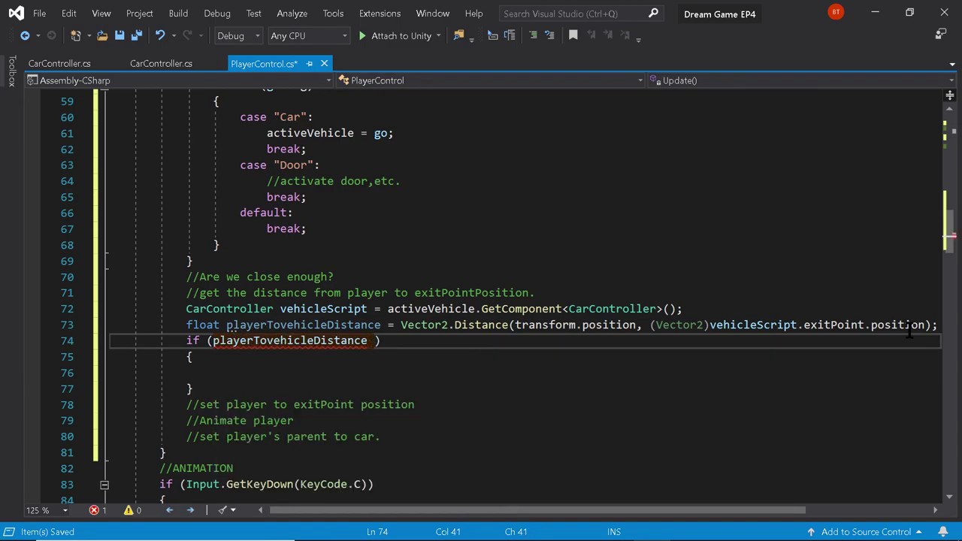
{"action": "type", "text": "<"}
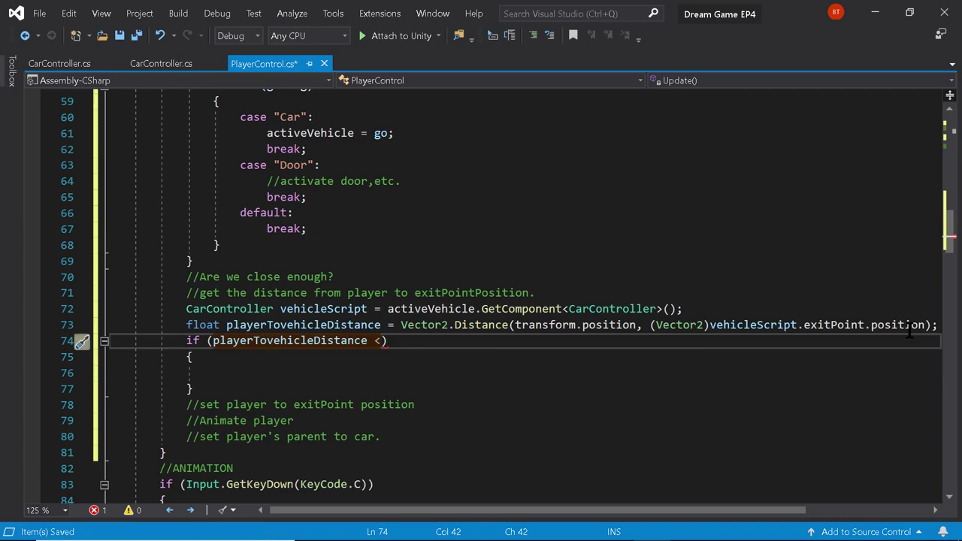
{"action": "type", "text": "1f"}
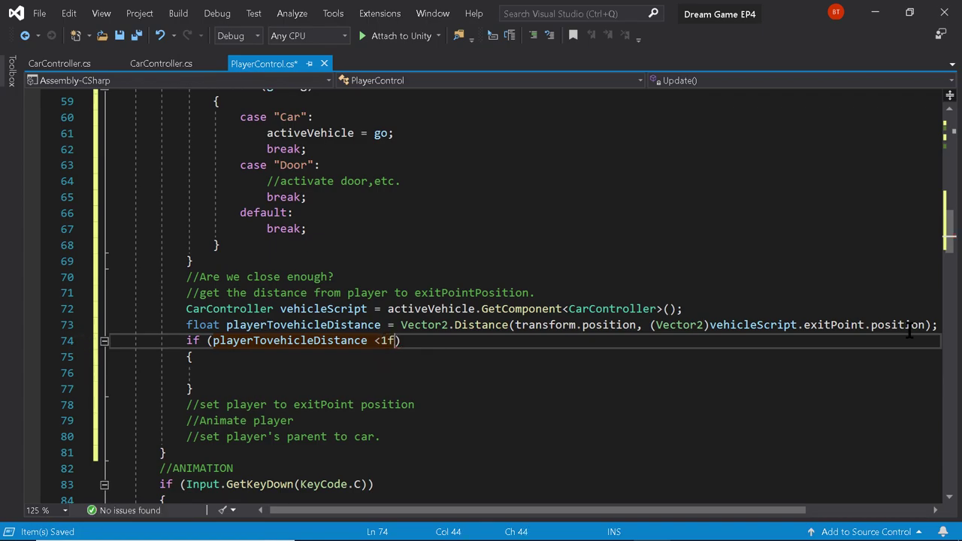
{"action": "key", "text": "Left"}
{"action": "key", "text": "Left"}
{"action": "key", "text": "Right"}
{"action": "key", "text": "Right"}
{"action": "key", "text": "Right"}
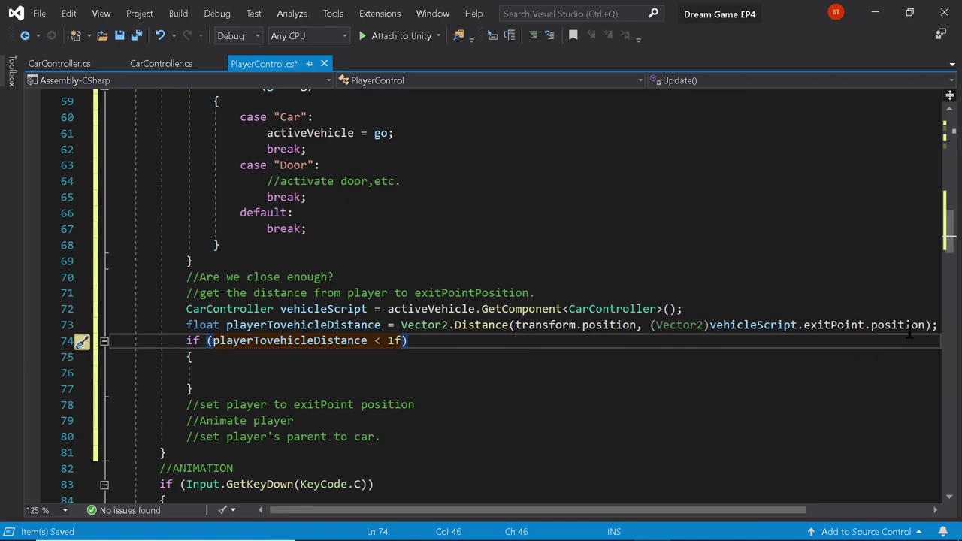
{"action": "key", "text": "Down"}
{"action": "key", "text": "Down"}
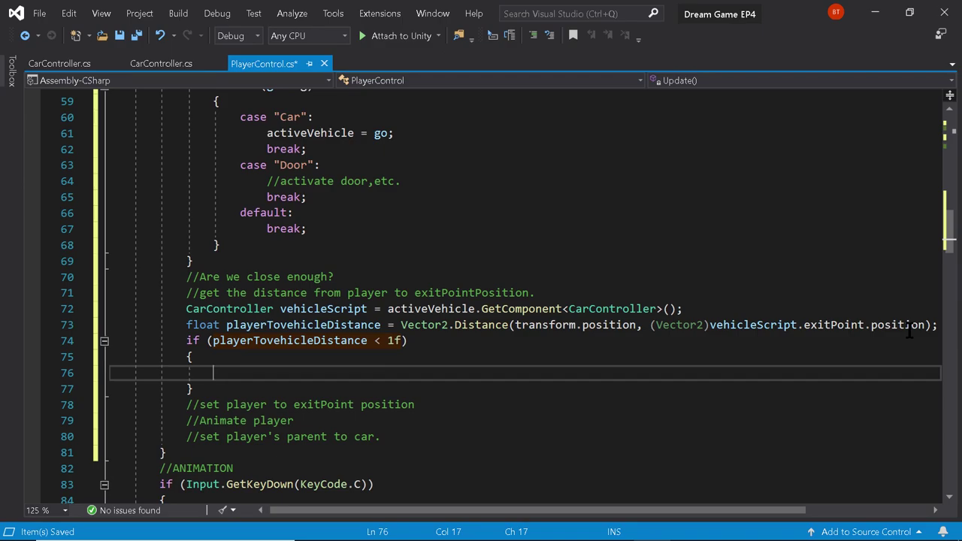
Inside the if, set transform.position to vehicleScript.exitPoint.position and call EnterCar();
{"action": "type", "text": "transform.p"}
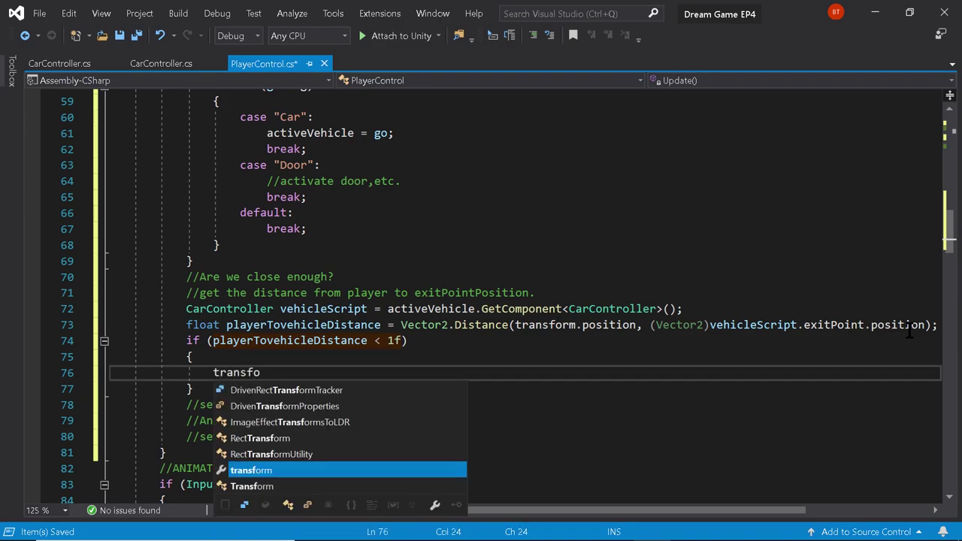
{"action": "type", "text": "osition = vehicleScript.exitPoint.position, .5f);"}
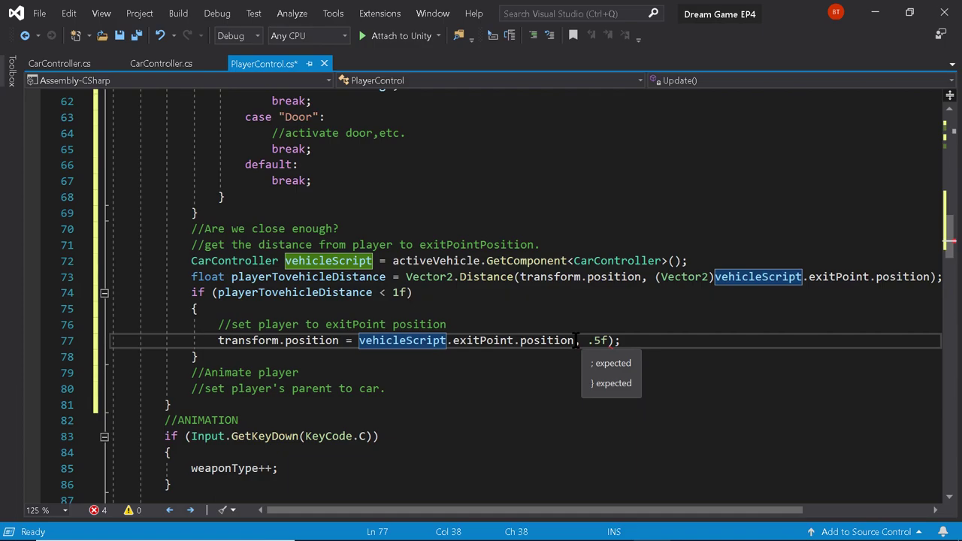
{"action": "left_click_drag", "start_coordinate": [576, 341], "coordinate": [615, 339]}
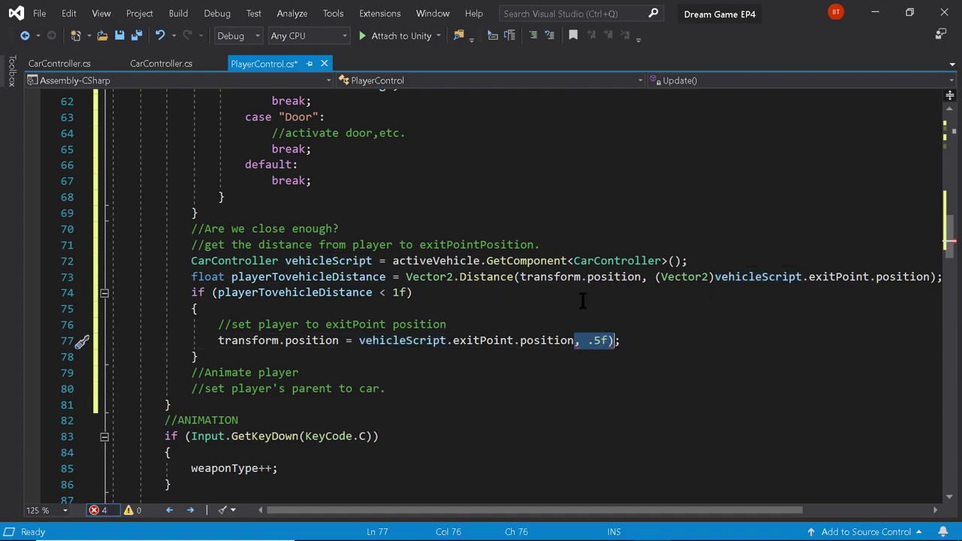
{"action": "key", "text": "Delete"}
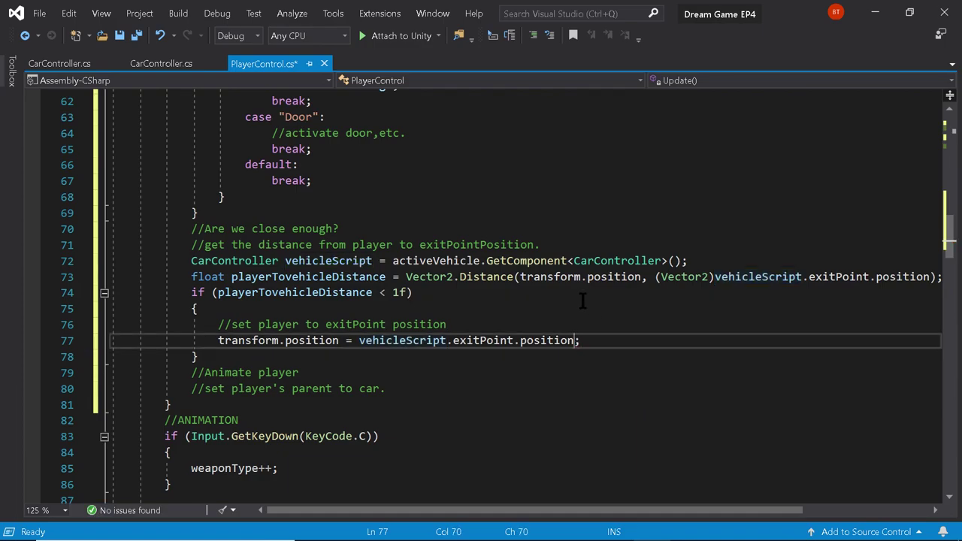
{"action": "left_click", "coordinate": [598, 343]}
{"action": "key", "text": "Return"}
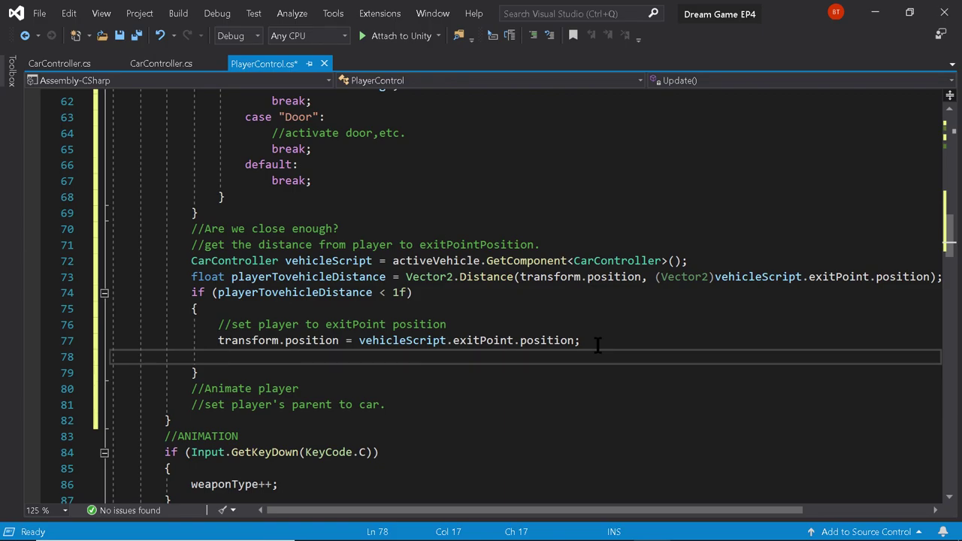
{"action": "type", "text": "E"}
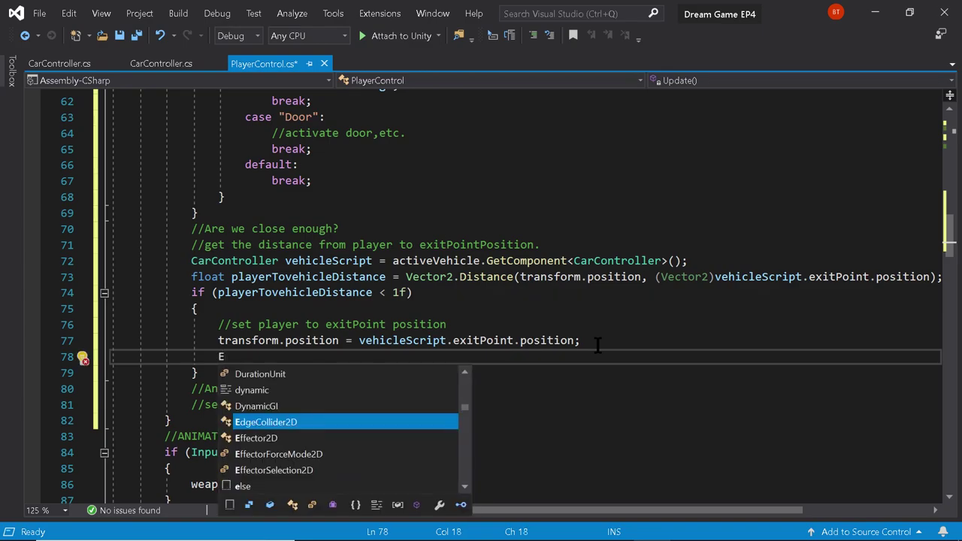
{"action": "type", "text": "nterCar"}
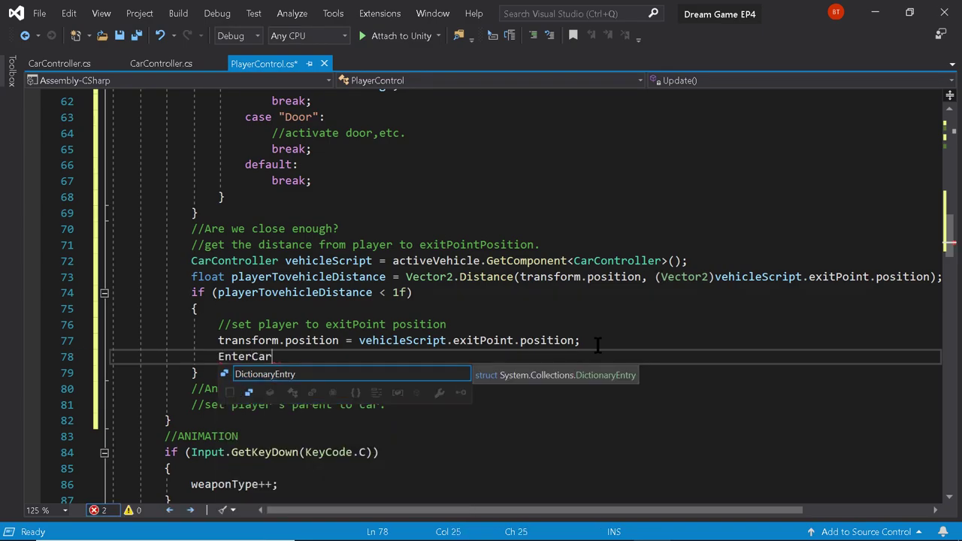
{"action": "type", "text": "()"}
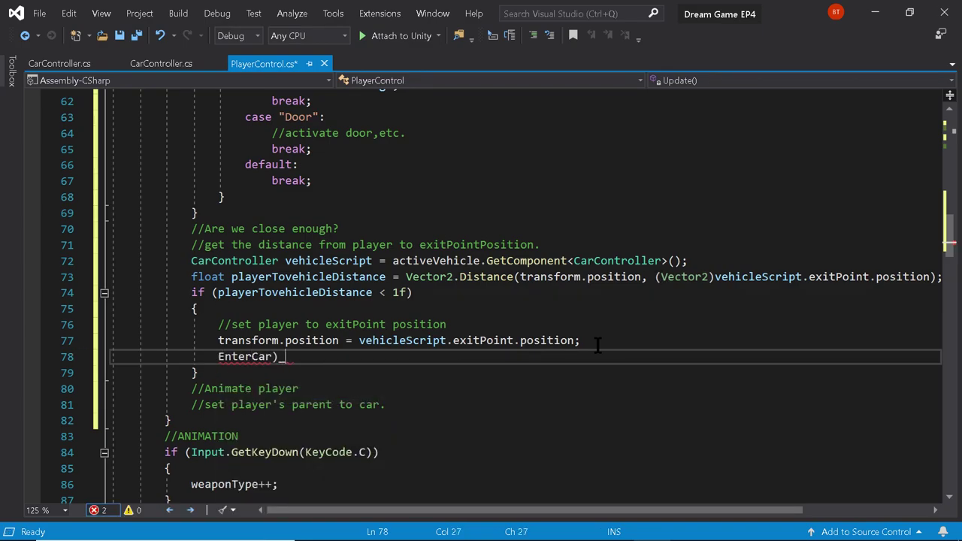
{"action": "key", "text": "BackSpace"}
{"action": "key", "text": "BackSpace"}
{"action": "type", "text": "();"}
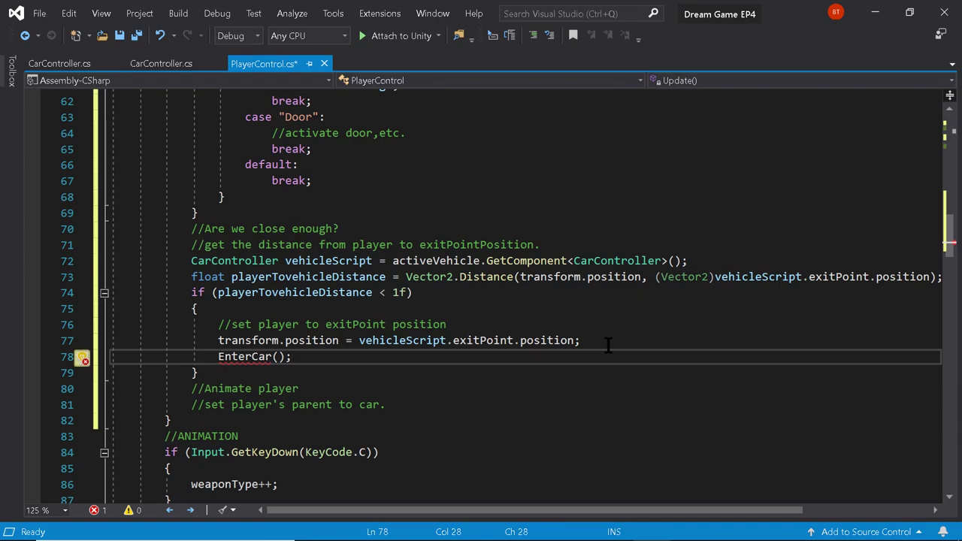
Delete the leftover //Animate player and parenting comment lines
{"action": "triple_click", "coordinate": [319, 388]}
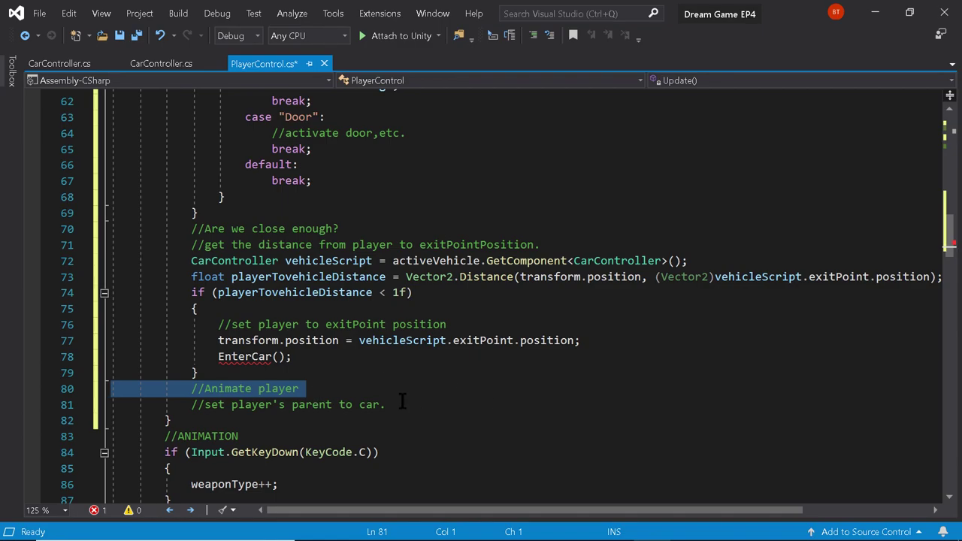
{"action": "left_click_drag", "start_coordinate": [392, 406], "coordinate": [190, 391]}
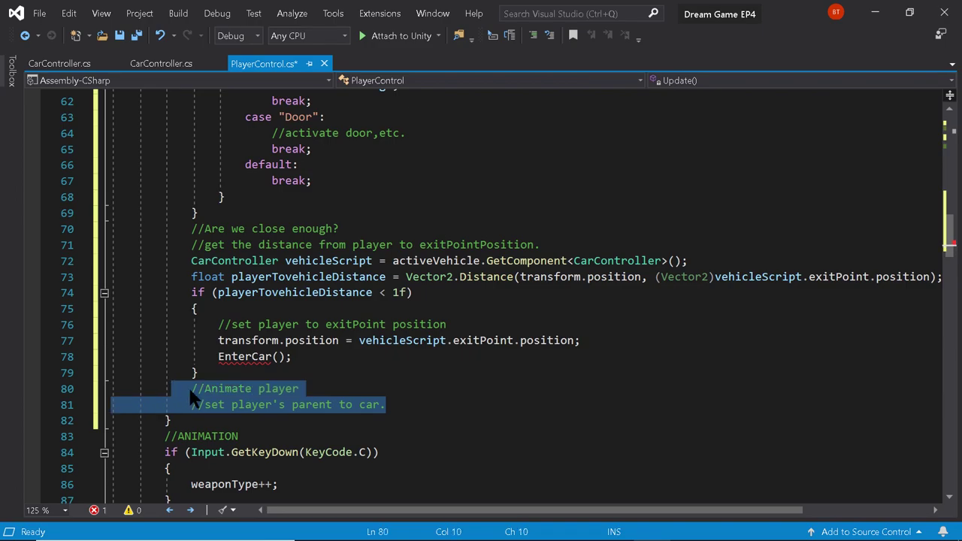
{"action": "key", "text": "BackSpace"}
{"action": "key", "text": "BackSpace"}
{"action": "key", "text": "BackSpace"}
{"action": "key", "text": "BackSpace"}
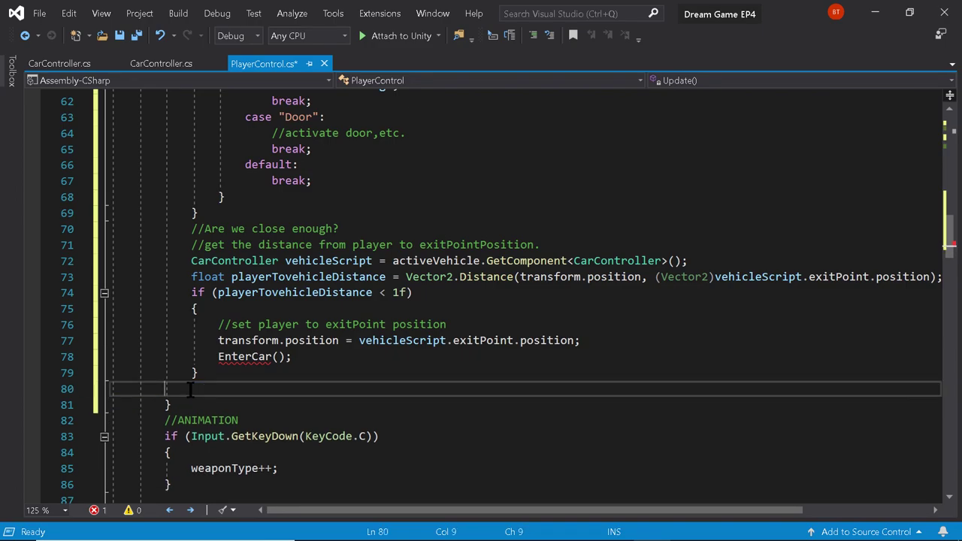
{"action": "key", "text": "BackSpace"}
{"action": "key", "text": "BackSpace"}
{"action": "key", "text": "BackSpace"}
{"action": "key", "text": "BackSpace"}
{"action": "key", "text": "BackSpace"}
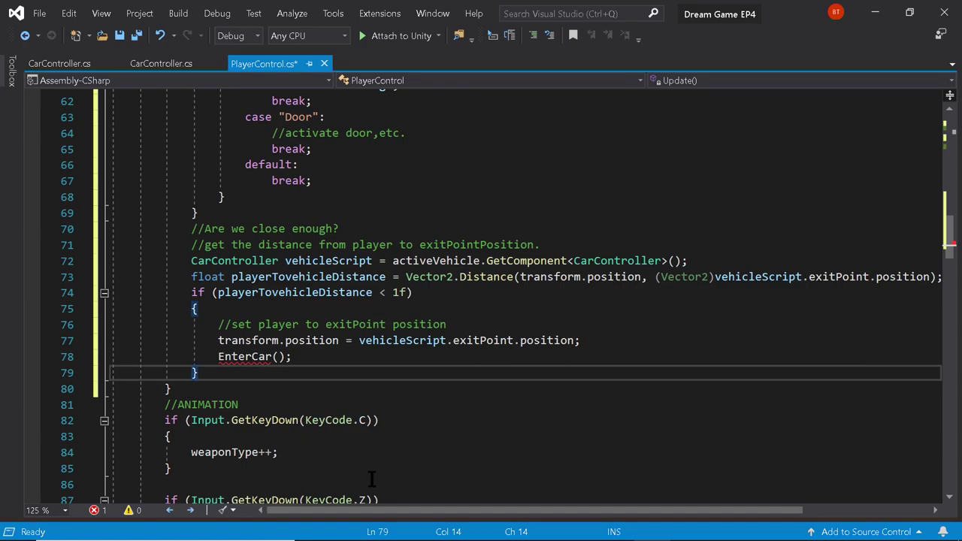
Below DealDamage() in PlayerControl.cs, write an empty IEnumerator EnterCar() with braces on separate lines
{"action": "scroll", "coordinate": [375, 466], "scroll_direction": "down", "scroll_amount": 10}
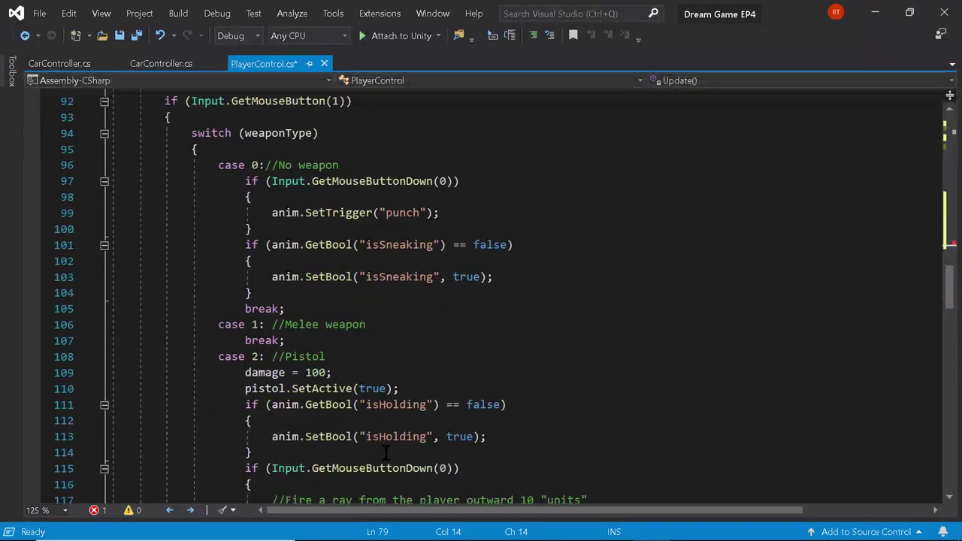
{"action": "scroll", "coordinate": [385, 451], "scroll_direction": "down", "scroll_amount": 20}
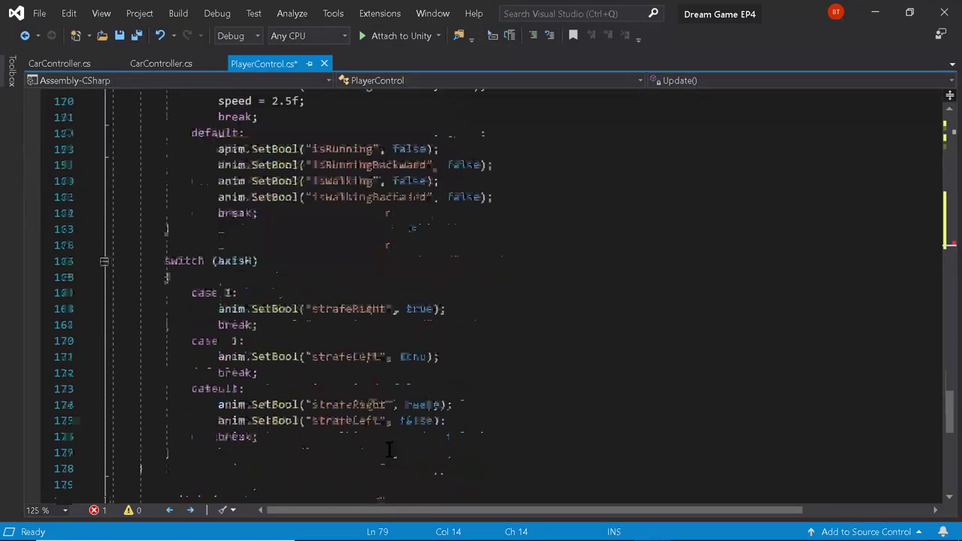
{"action": "scroll", "coordinate": [390, 450], "scroll_direction": "down", "scroll_amount": 6}
{"action": "scroll", "coordinate": [372, 443], "scroll_direction": "up", "scroll_amount": 1}
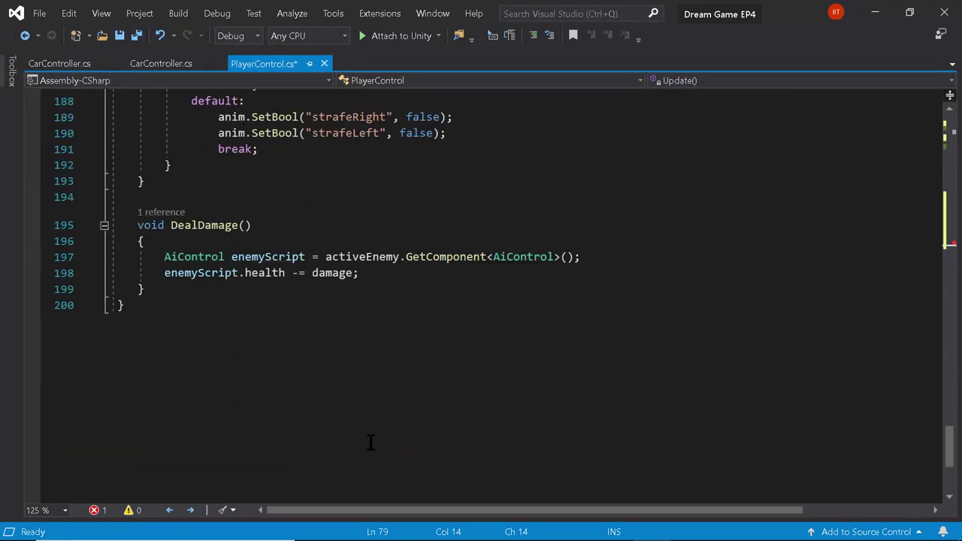
{"action": "left_click", "coordinate": [157, 291]}
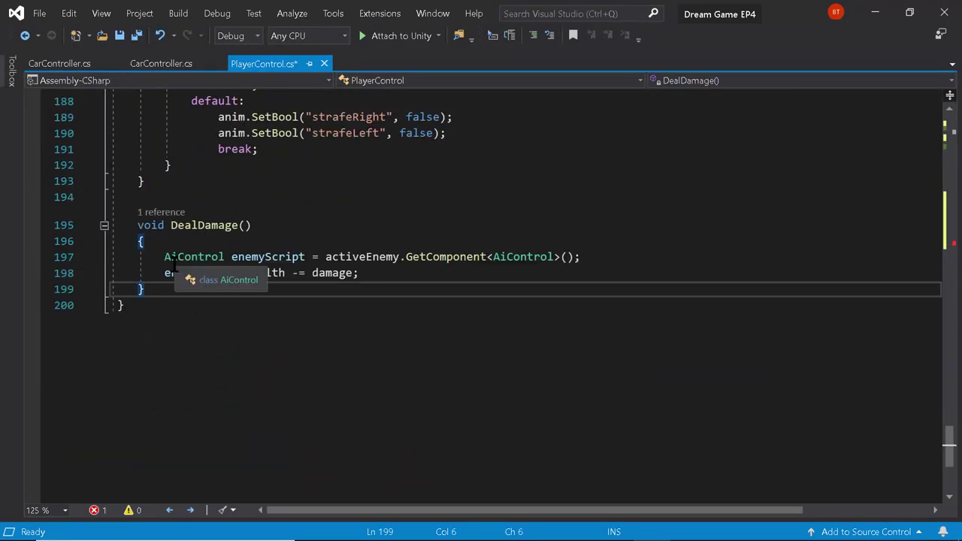
{"action": "key", "text": "Return"}
{"action": "key", "text": "Return"}
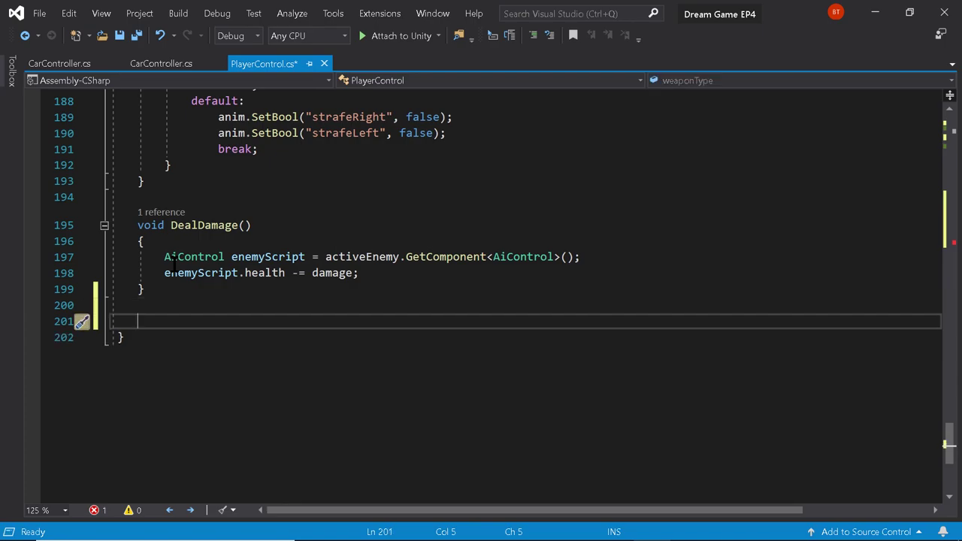
{"action": "type", "text": "IEnu"}
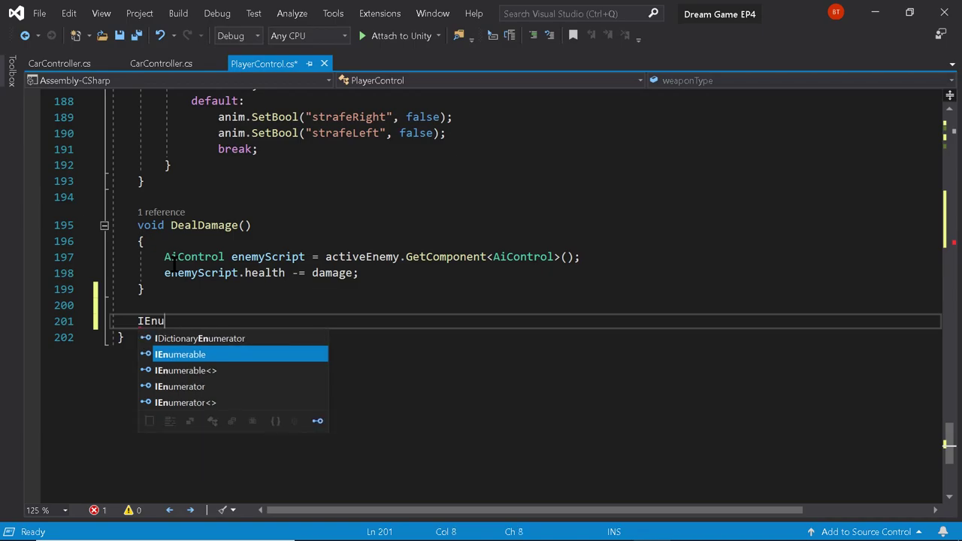
{"action": "type", "text": "merator EnterCar"}
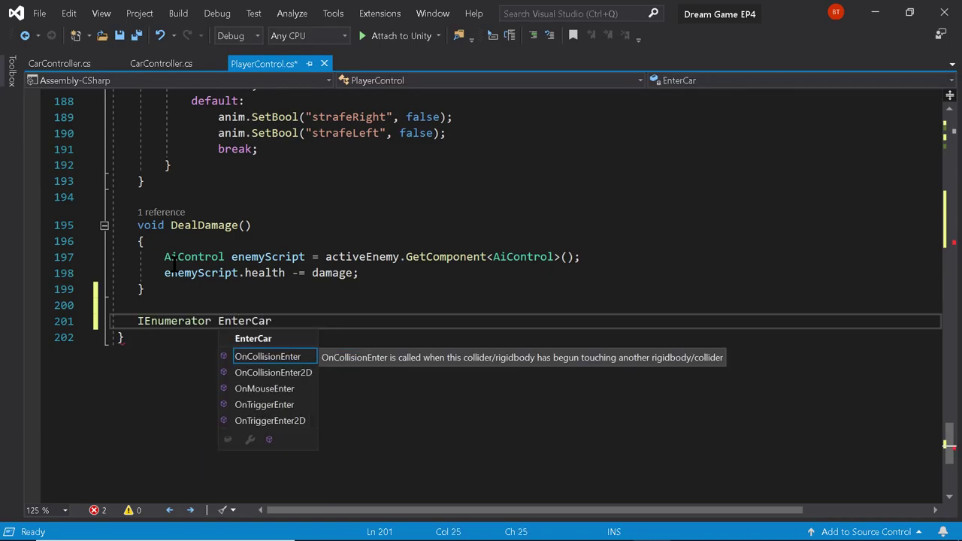
{"action": "type", "text": "()"}
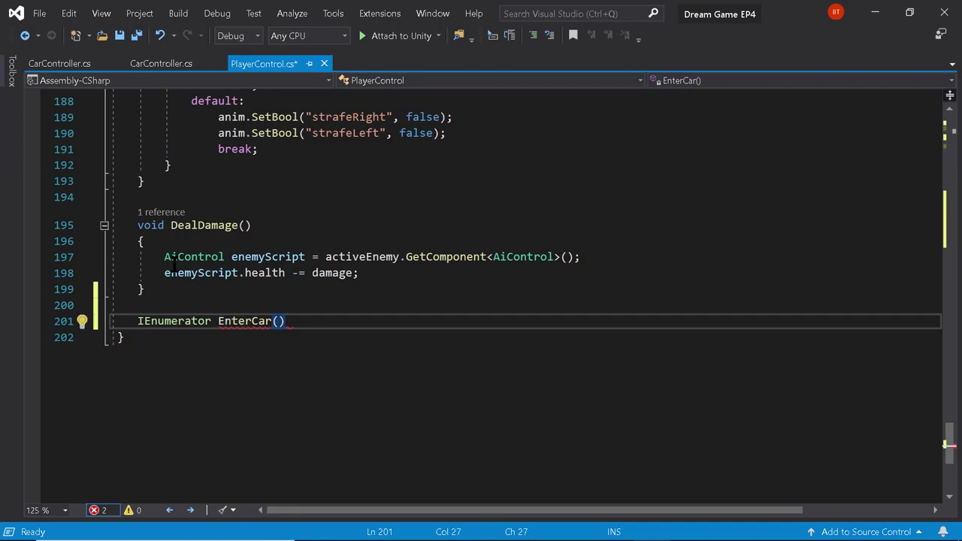
{"action": "type", "text": " {"}
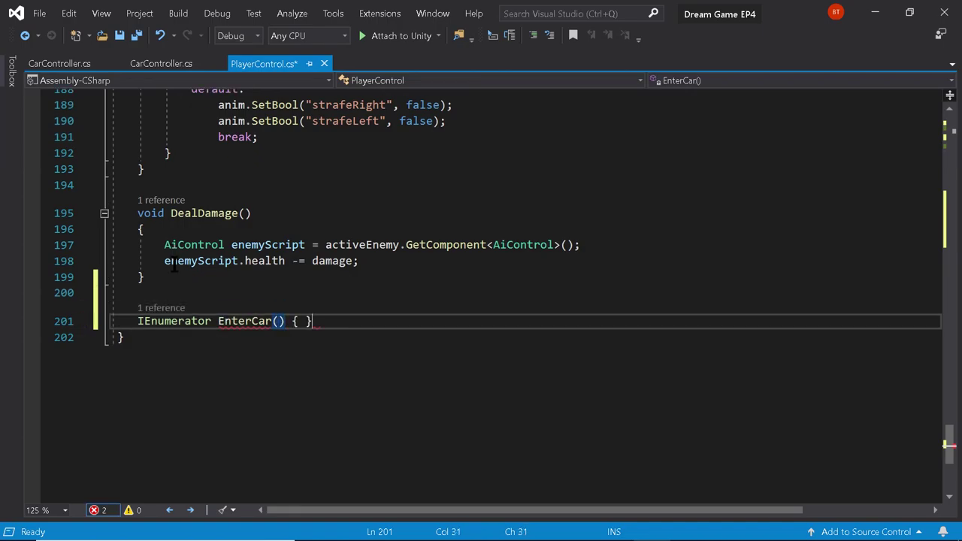
{"action": "key", "text": "Left"}
{"action": "key", "text": "Return"}
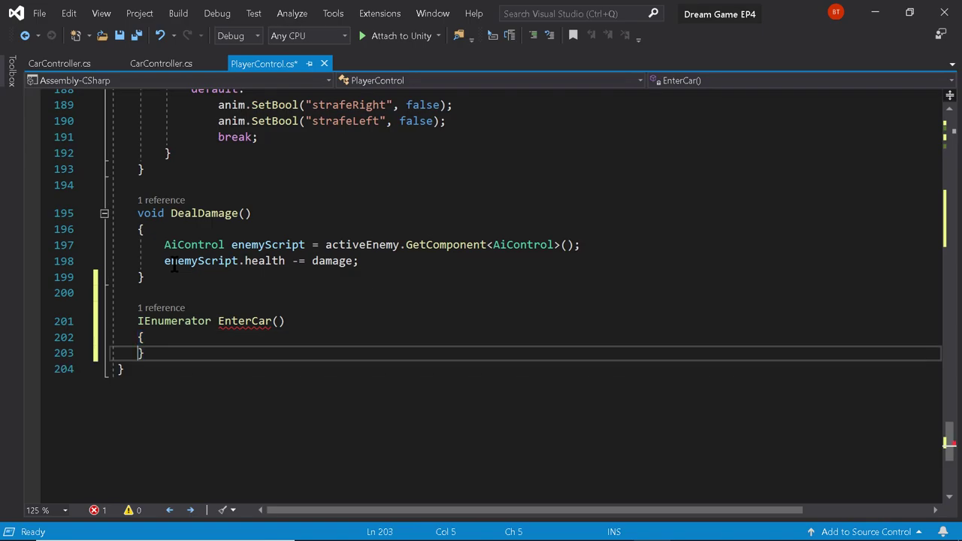
{"action": "key", "text": "Up"}
{"action": "key", "text": "End"}
{"action": "key", "text": "Return"}
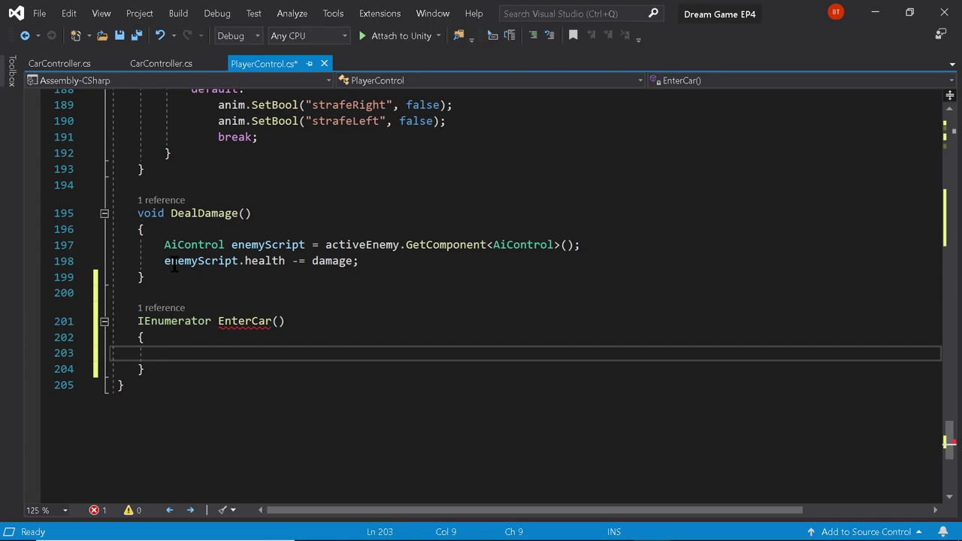
Type anim.set inside the EnterCar() coroutine in PlayerControl.cs, then go back to the Unity editor
{"action": "type", "text": "anim.set"}
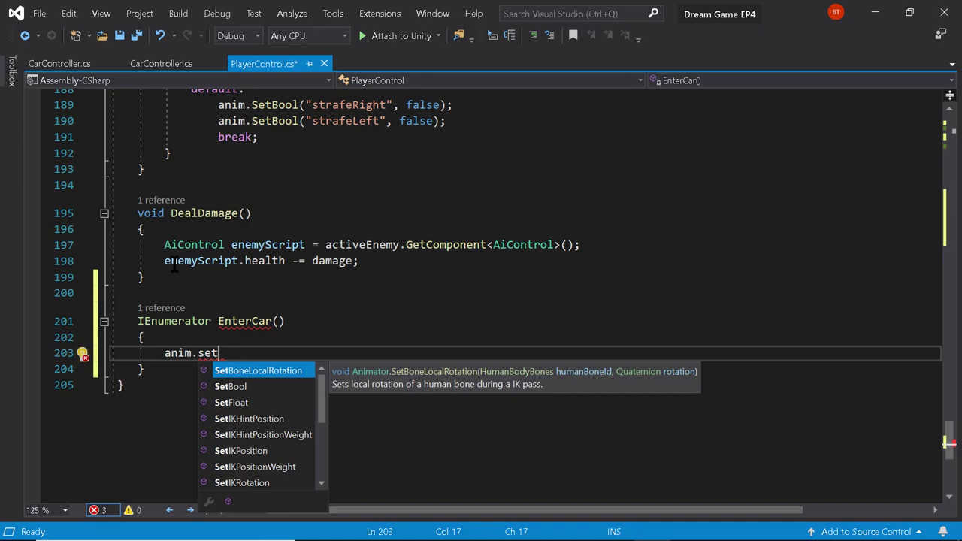
{"action": "key", "text": "alt+Tab"}
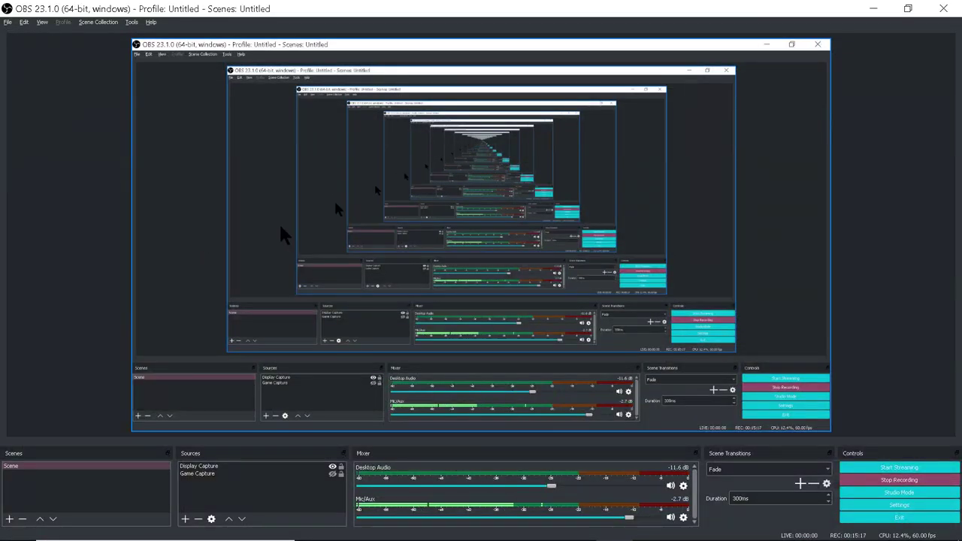
{"action": "key", "text": "alt+Tab"}
{"action": "key", "text": "alt+Tab"}
Select PlayerSprites to show the PlayerRig animator graph and locate the Any State node
{"action": "key", "text": "Tab"}
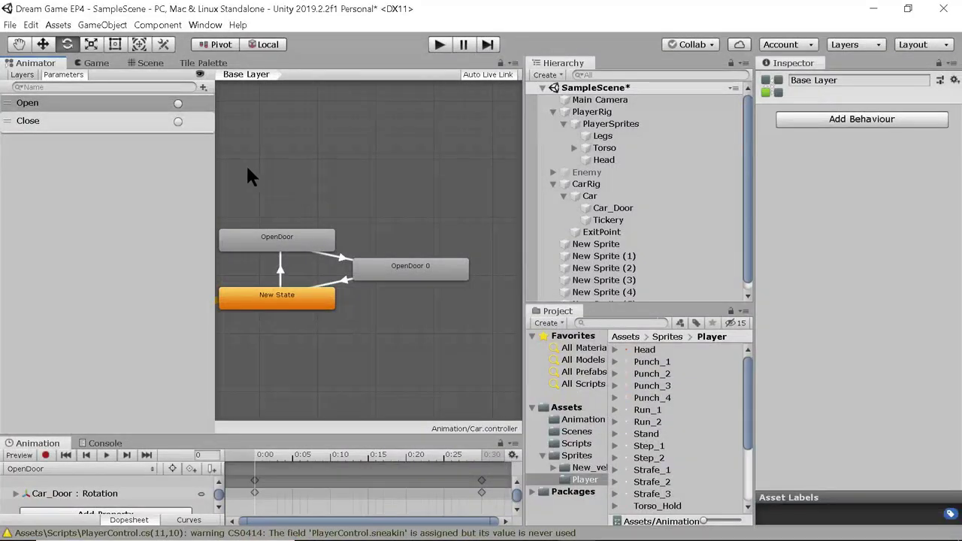
{"action": "left_click", "coordinate": [605, 111]}
{"action": "left_click", "coordinate": [605, 124]}
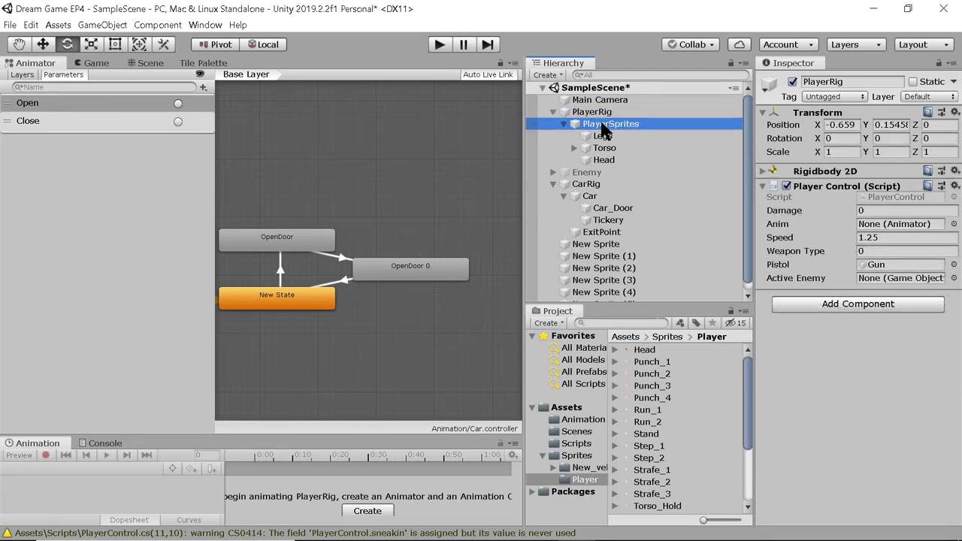
{"action": "scroll", "coordinate": [305, 318], "scroll_direction": "up", "scroll_amount": 5}
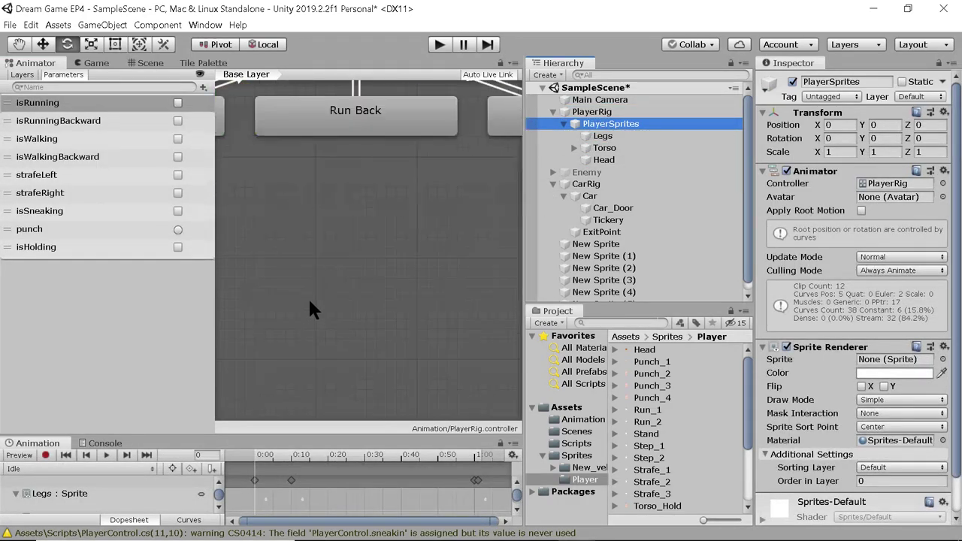
{"action": "middle_click_drag", "start_coordinate": [308, 297], "coordinate": [383, 429]}
{"action": "scroll", "coordinate": [361, 377], "scroll_direction": "down", "scroll_amount": 1}
{"action": "scroll", "coordinate": [364, 367], "scroll_direction": "down", "scroll_amount": 4}
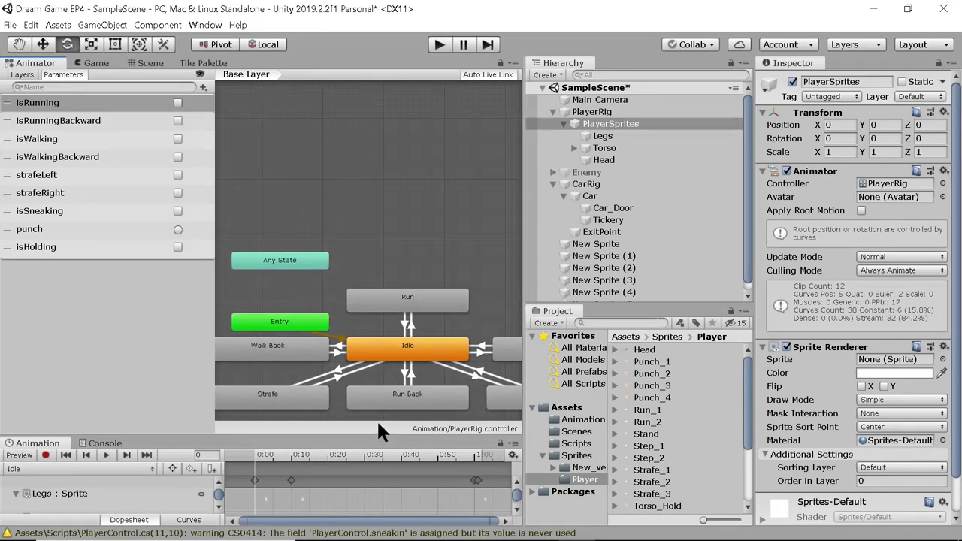
{"action": "right_click", "coordinate": [302, 265]}
{"action": "left_click", "coordinate": [306, 222]}
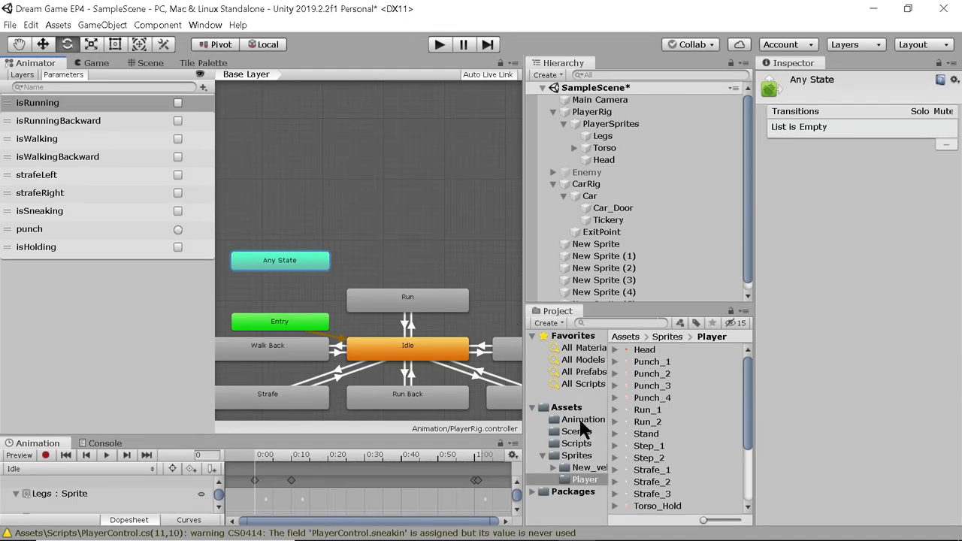
Drag the EnterCar state up so it sits just above Any State
{"action": "scroll", "coordinate": [408, 350], "scroll_direction": "down", "scroll_amount": 5}
{"action": "middle_click_drag", "start_coordinate": [408, 350], "coordinate": [362, 318]}
{"action": "scroll", "coordinate": [391, 346], "scroll_direction": "up", "scroll_amount": 5}
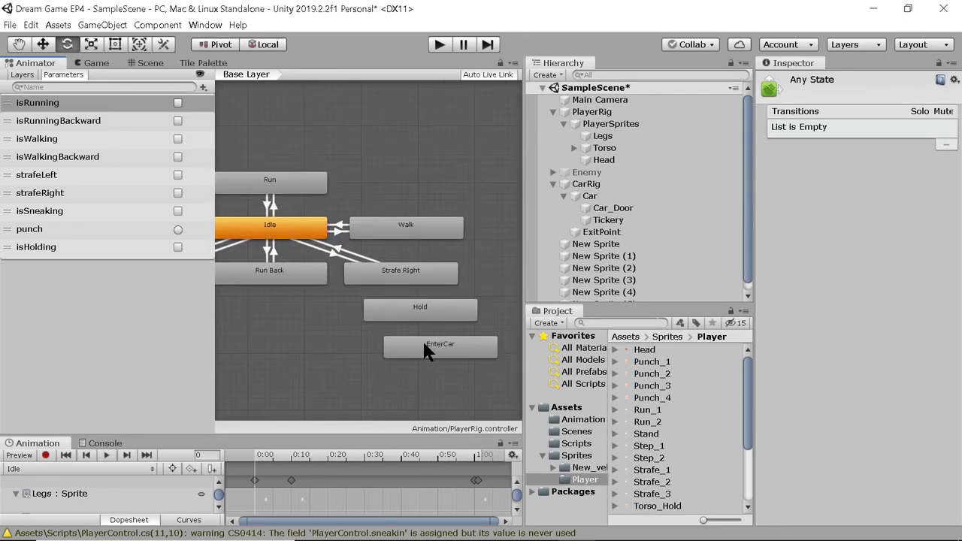
{"action": "left_click_drag", "start_coordinate": [422, 339], "coordinate": [231, 105]}
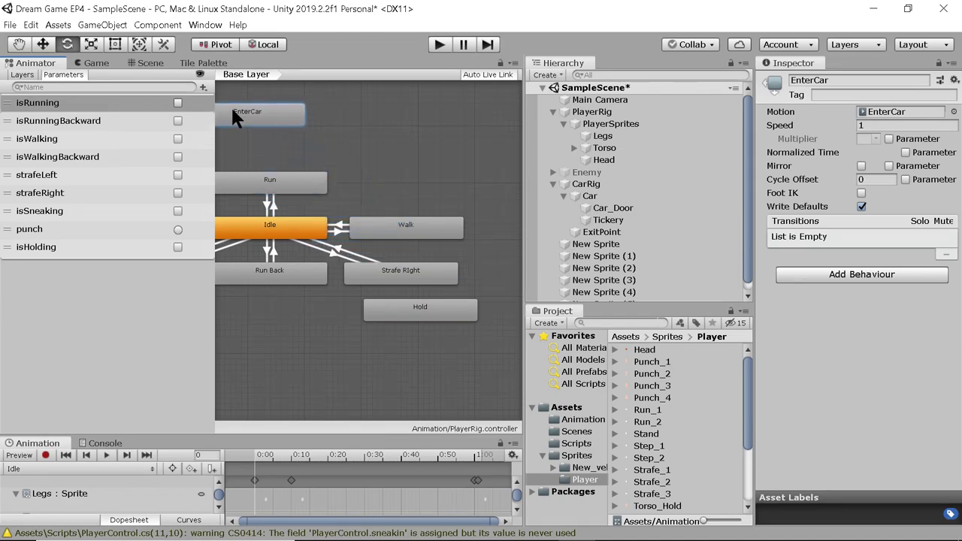
{"action": "key", "text": "a"}
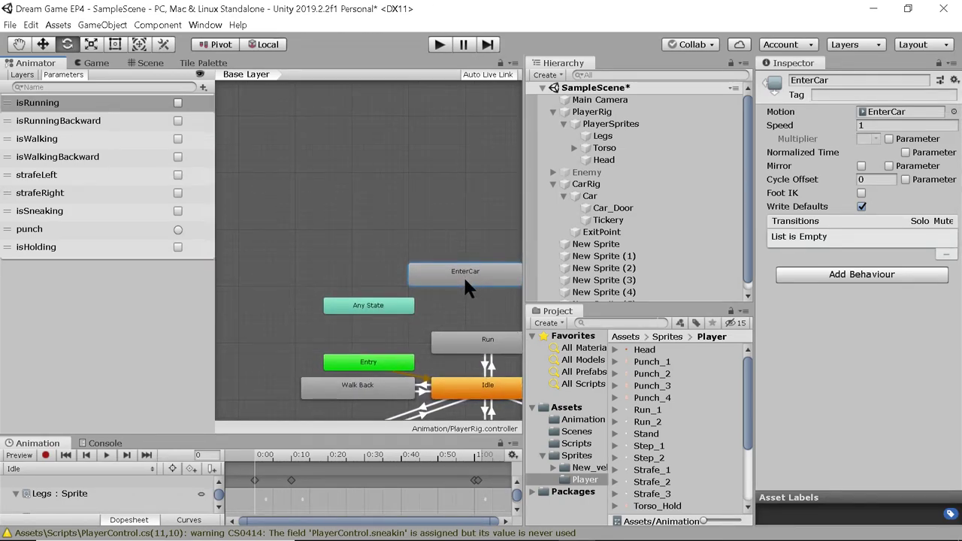
{"action": "left_click_drag", "start_coordinate": [440, 284], "coordinate": [335, 267]}
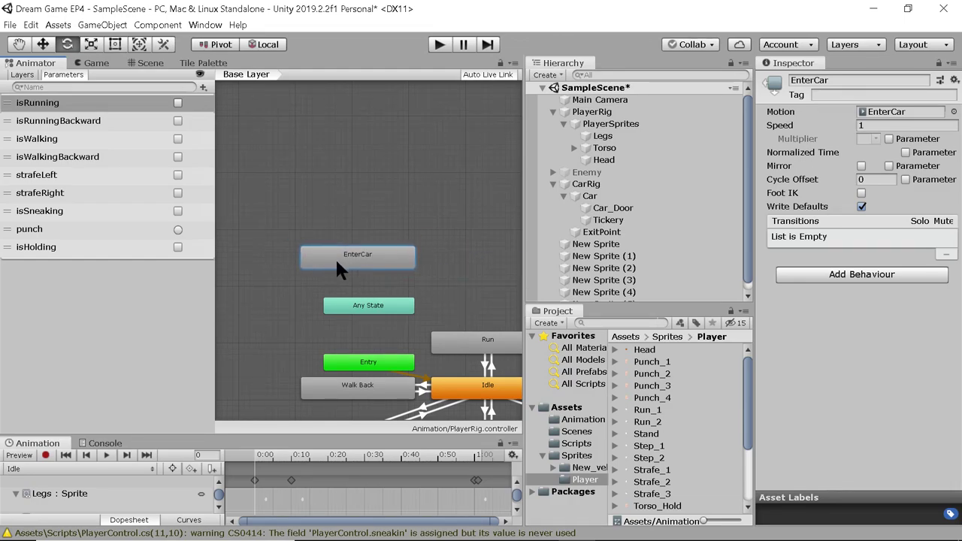
Select the Base Layer, check the car scene, and return to the player's state graph
{"action": "left_click", "coordinate": [22, 75]}
{"action": "left_click", "coordinate": [58, 116]}
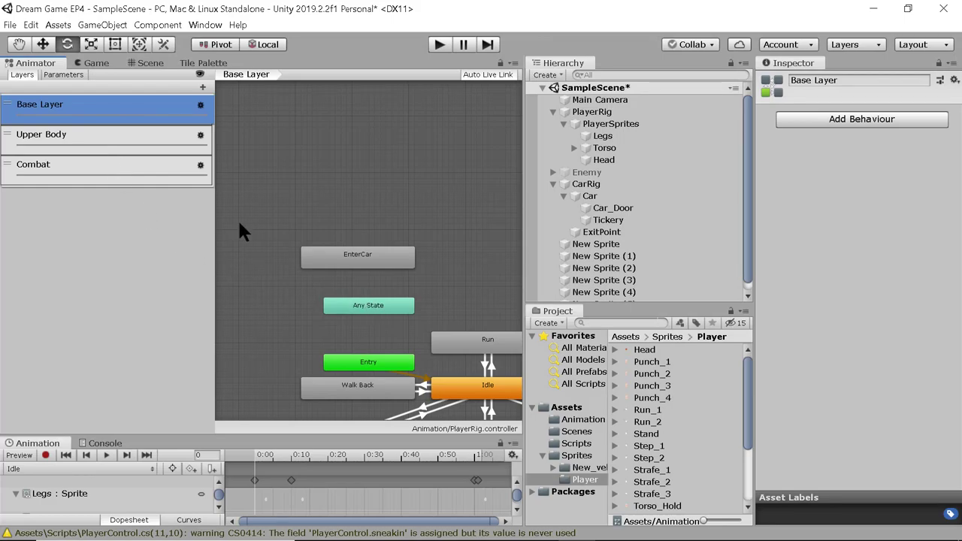
{"action": "left_click", "coordinate": [97, 63]}
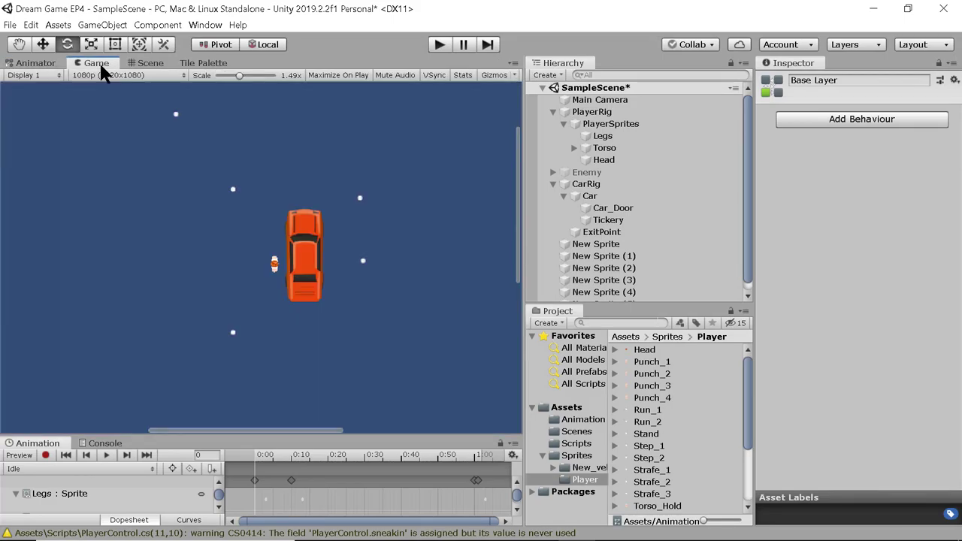
{"action": "left_click", "coordinate": [33, 63]}
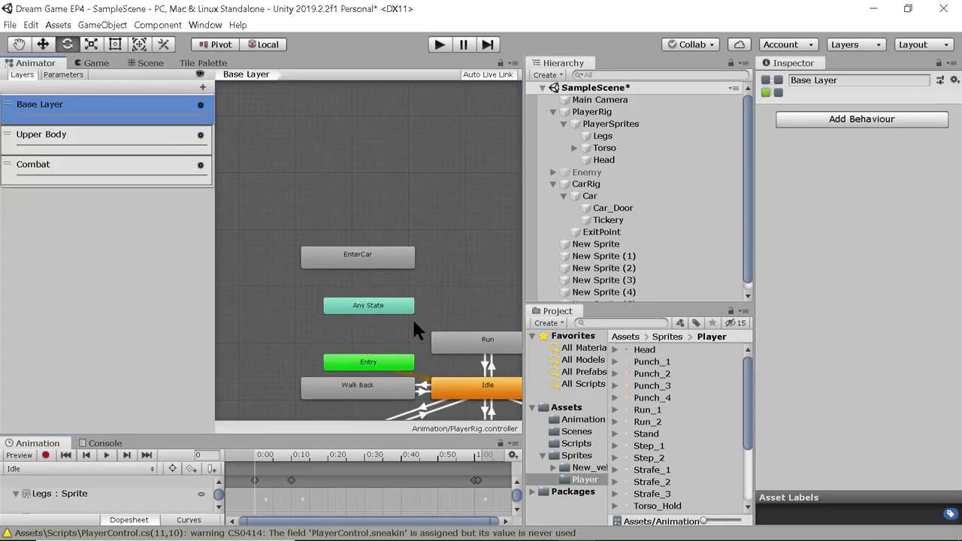
Add an Any State → EnterCar transition, then duplicate EnterCar into EnterCar 0
{"action": "right_click", "coordinate": [369, 308]}
{"action": "left_click", "coordinate": [393, 322]}
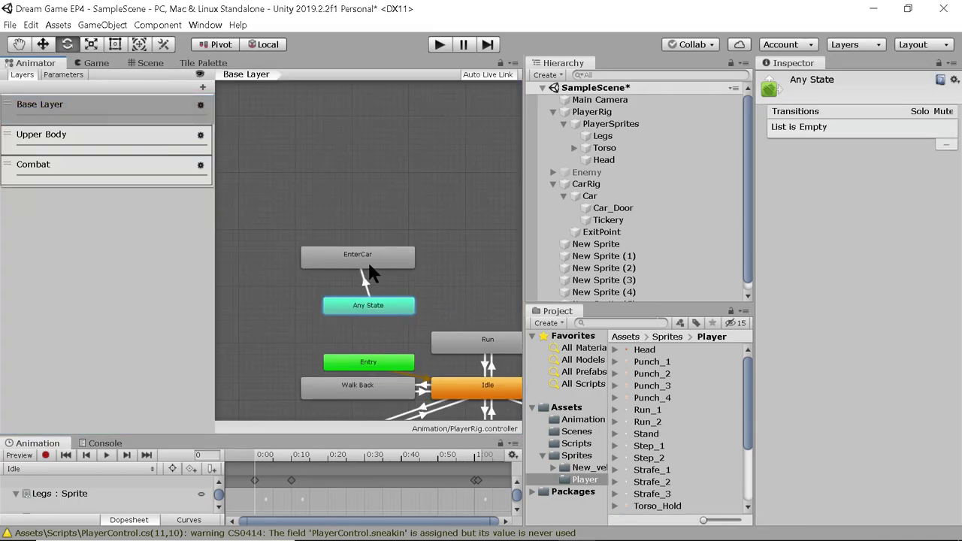
{"action": "left_click", "coordinate": [368, 260]}
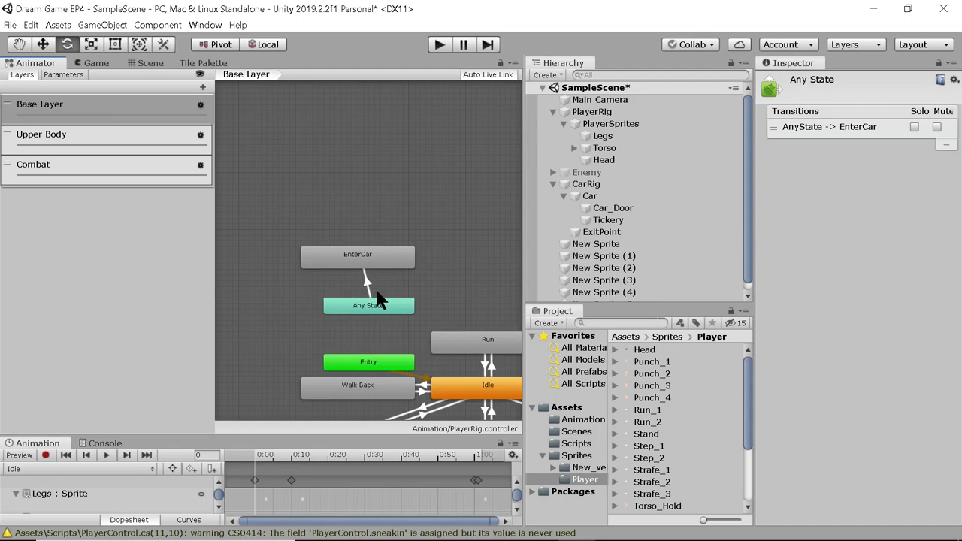
{"action": "left_click_drag", "start_coordinate": [361, 259], "coordinate": [314, 262]}
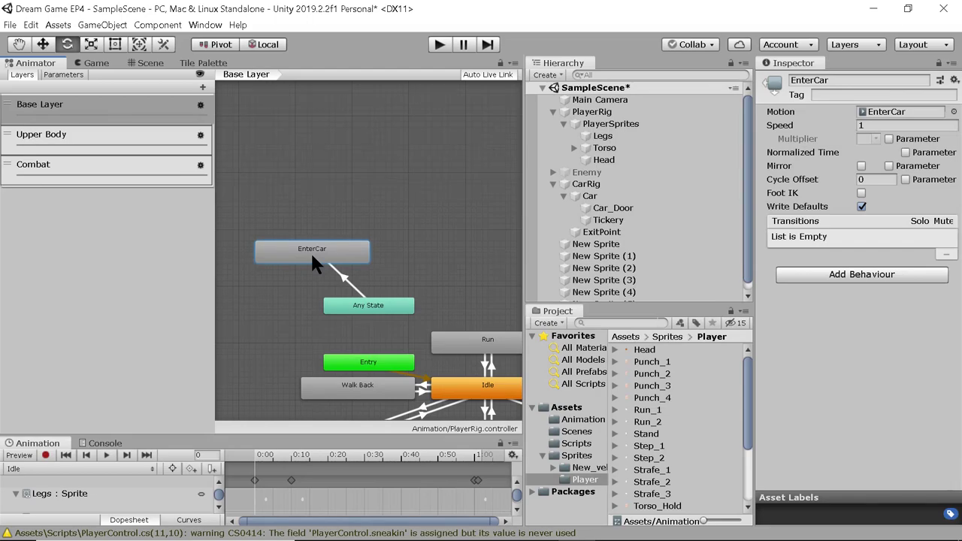
{"action": "key", "text": "ctrl+d"}
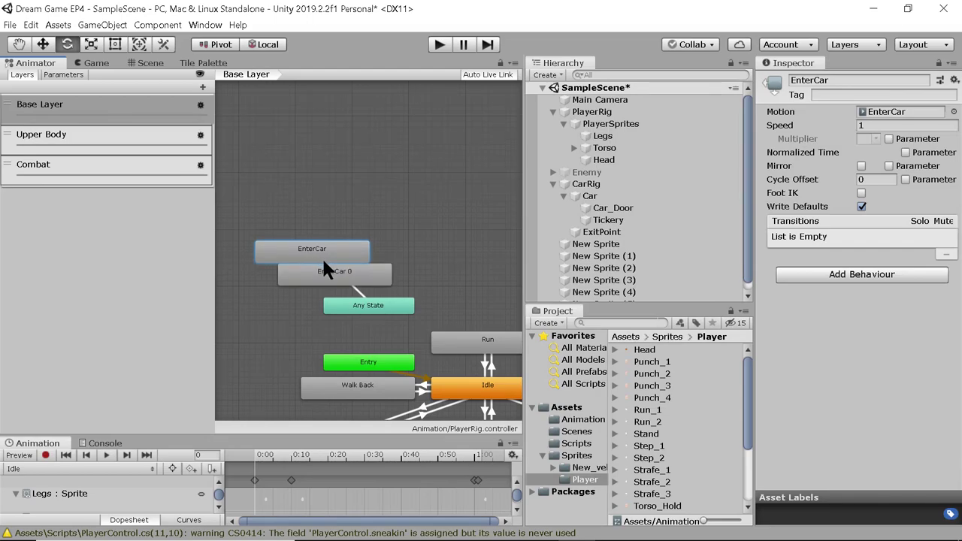
Place EnterCar 0 right of EnterCar, set its speed to -1, and turn off clip looping
{"action": "double_click", "coordinate": [350, 276]}
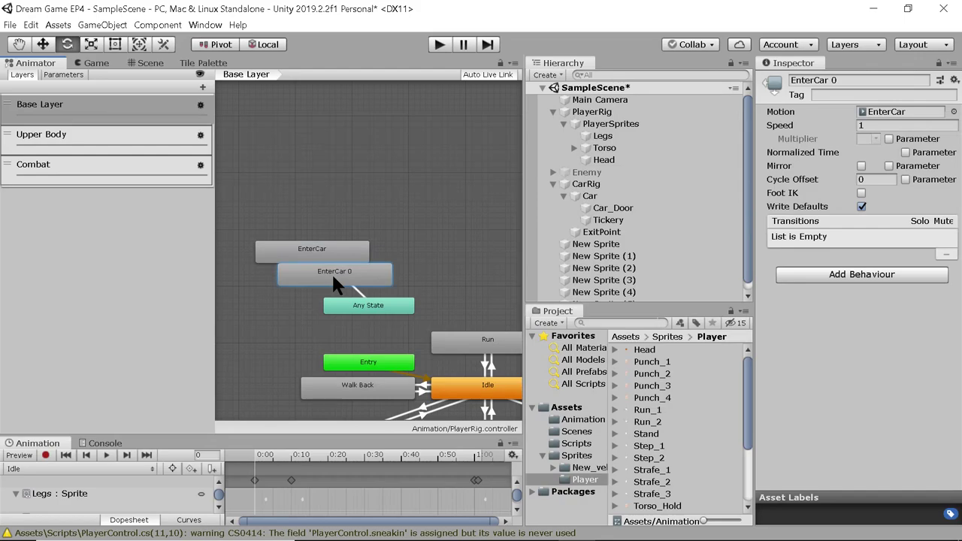
{"action": "left_click", "coordinate": [353, 280]}
{"action": "double_click", "coordinate": [368, 272]}
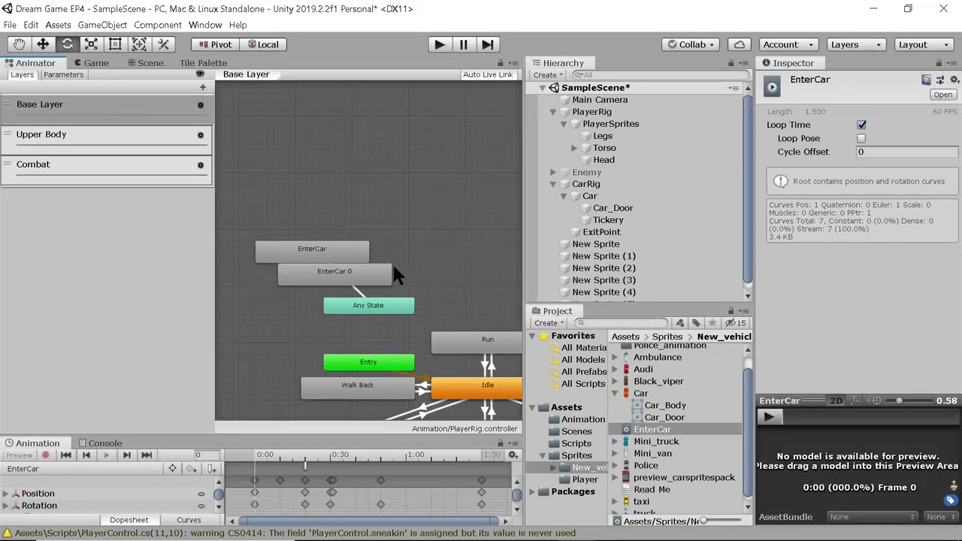
{"action": "left_click", "coordinate": [359, 272]}
{"action": "left_click_drag", "start_coordinate": [342, 273], "coordinate": [450, 247]}
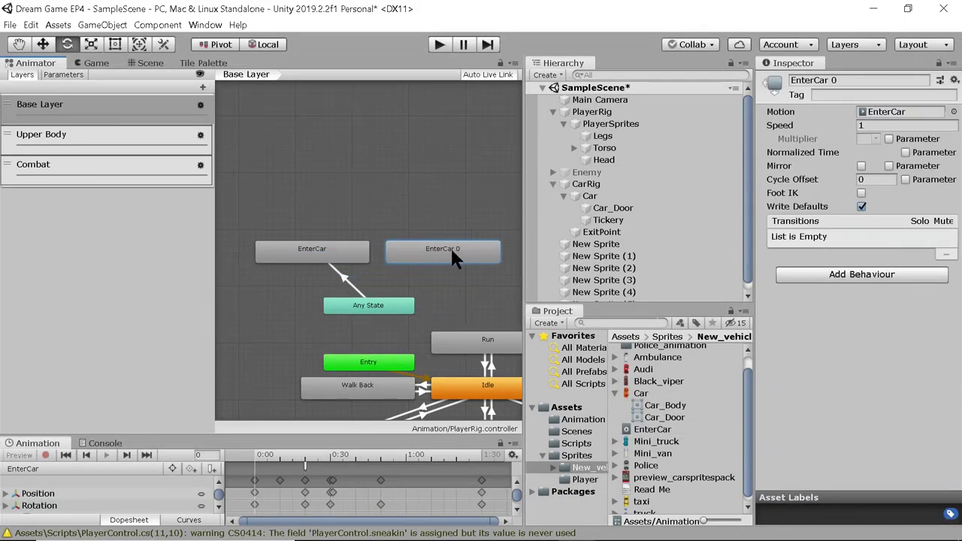
{"action": "left_click", "coordinate": [869, 125]}
{"action": "type", "text": "-1"}
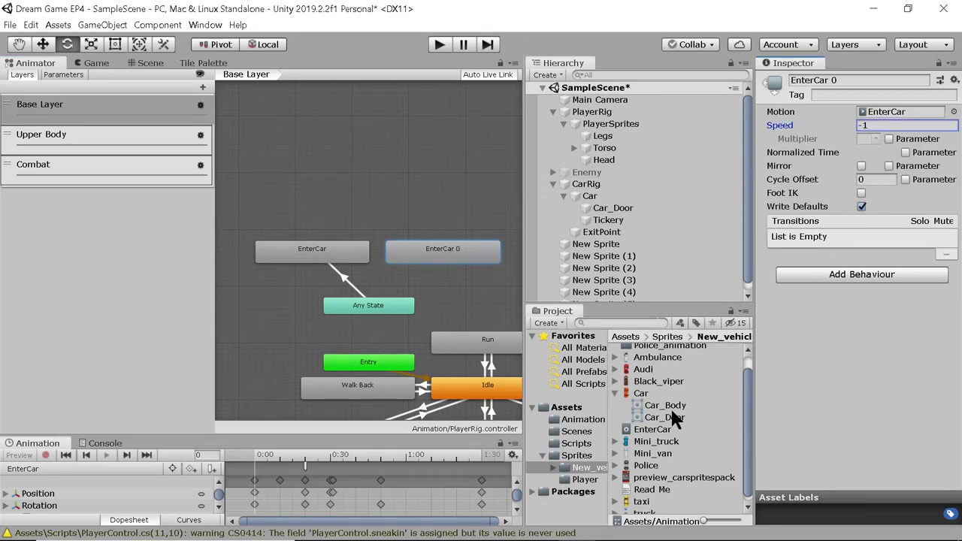
{"action": "left_click", "coordinate": [885, 112]}
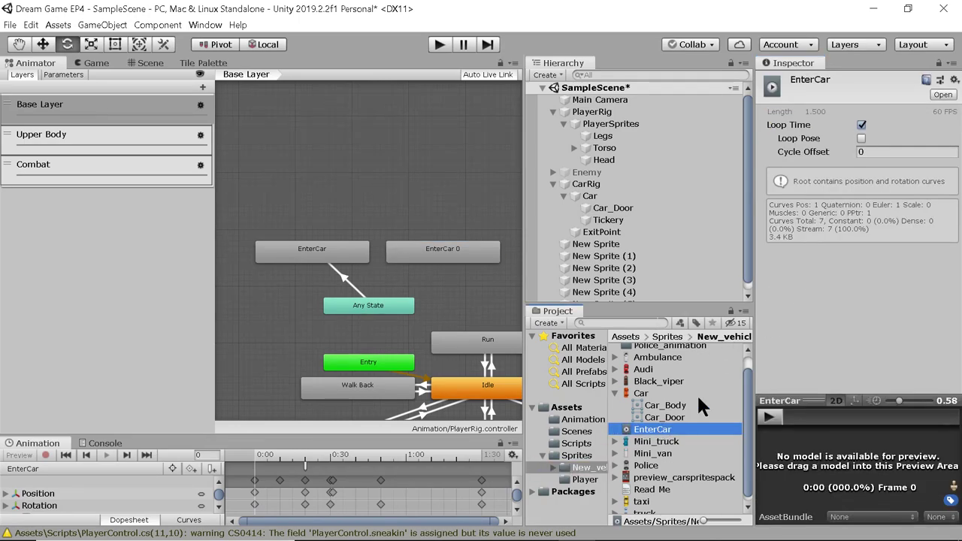
{"action": "left_click", "coordinate": [861, 124]}
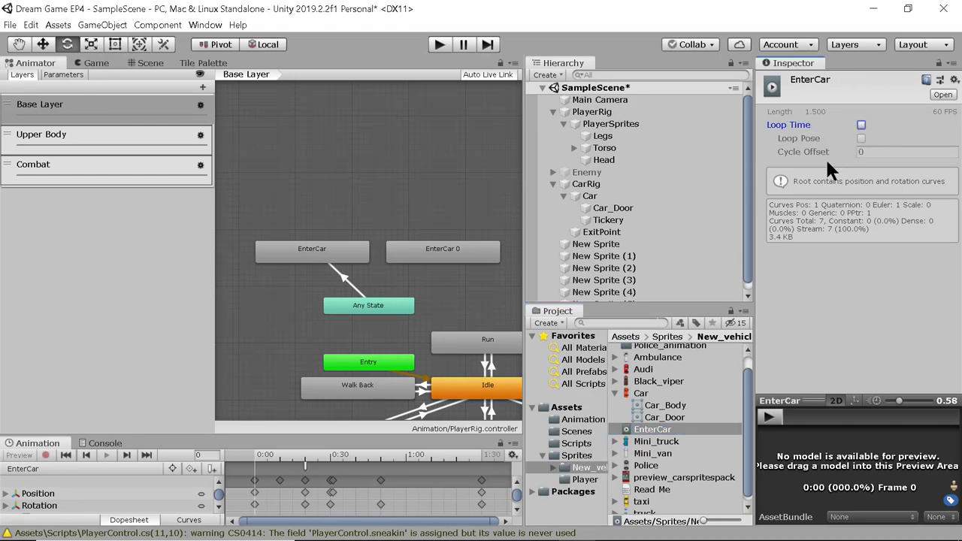
Add transitions from EnterCar to EnterCar 0 and from EnterCar 0 back to Idle
{"action": "right_click", "coordinate": [358, 251]}
{"action": "left_click", "coordinate": [377, 262]}
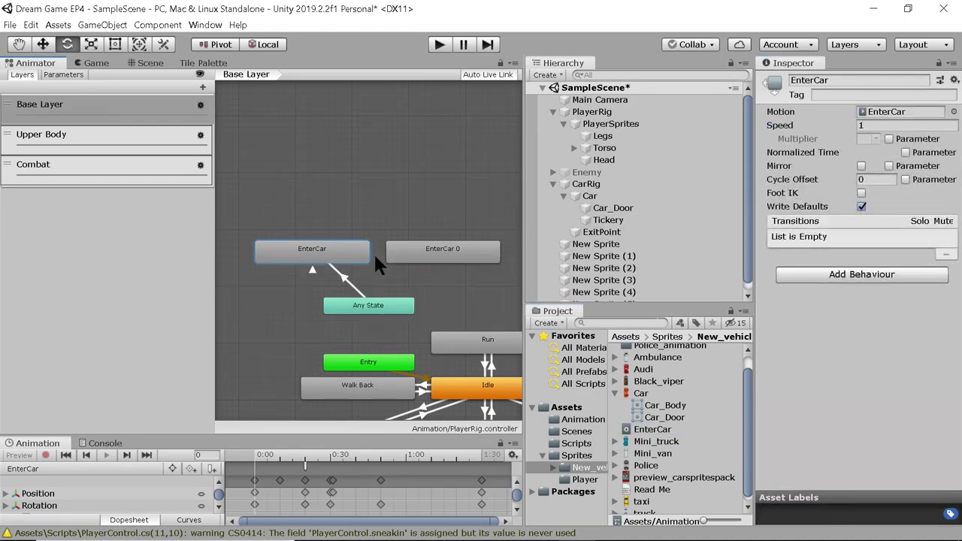
{"action": "left_click", "coordinate": [404, 257]}
{"action": "scroll", "coordinate": [445, 295], "scroll_direction": "down", "scroll_amount": 1}
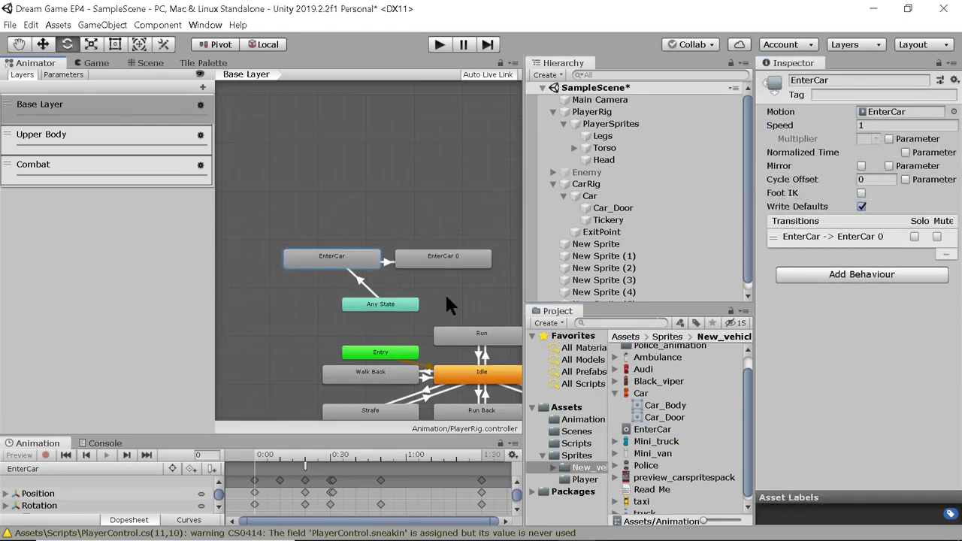
{"action": "scroll", "coordinate": [447, 299], "scroll_direction": "up", "scroll_amount": 1}
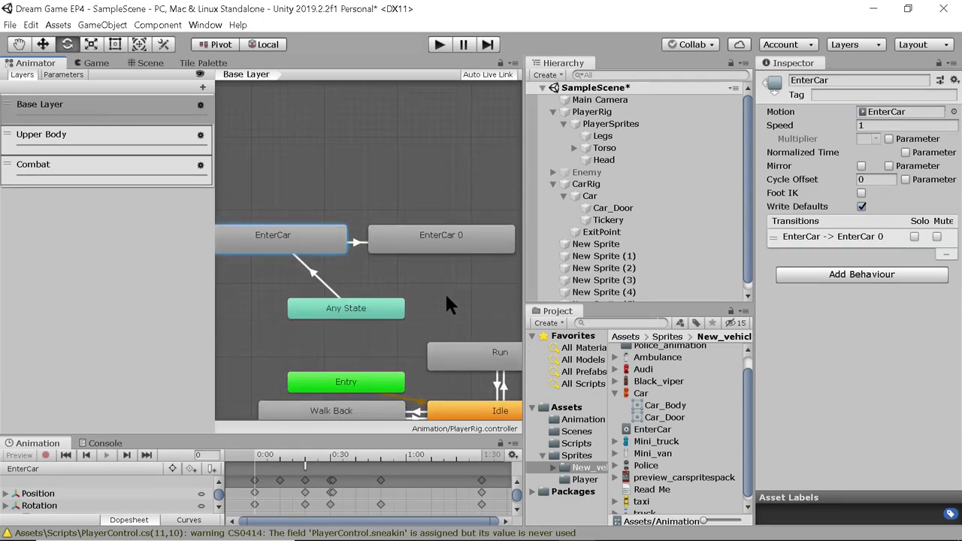
{"action": "scroll", "coordinate": [435, 284], "scroll_direction": "down", "scroll_amount": 2}
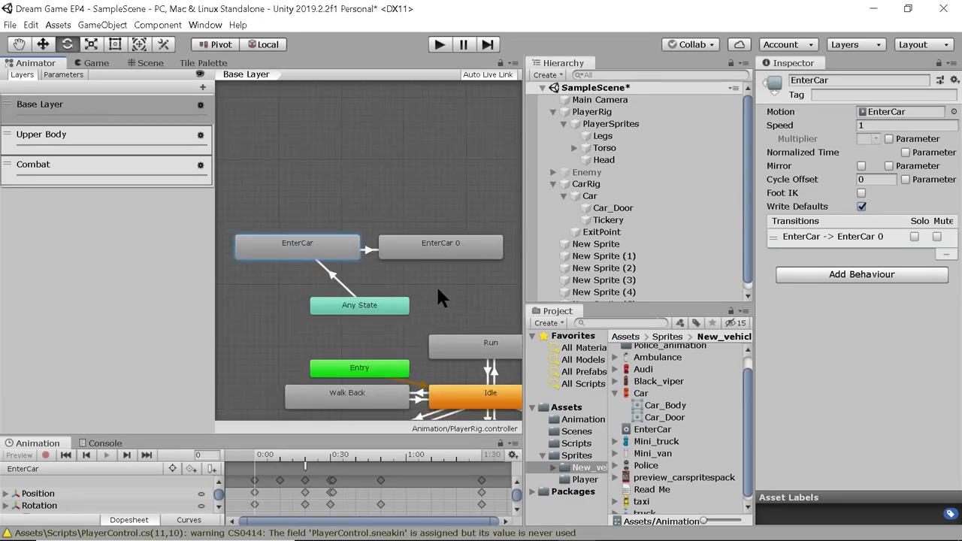
{"action": "left_click", "coordinate": [375, 212]}
{"action": "right_click", "coordinate": [373, 211]}
{"action": "left_click", "coordinate": [395, 221]}
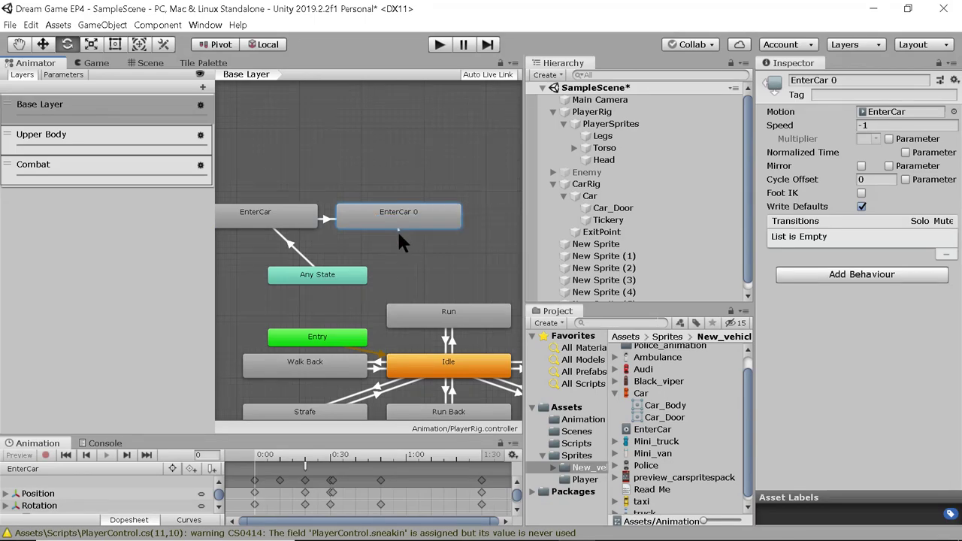
{"action": "left_click", "coordinate": [426, 359]}
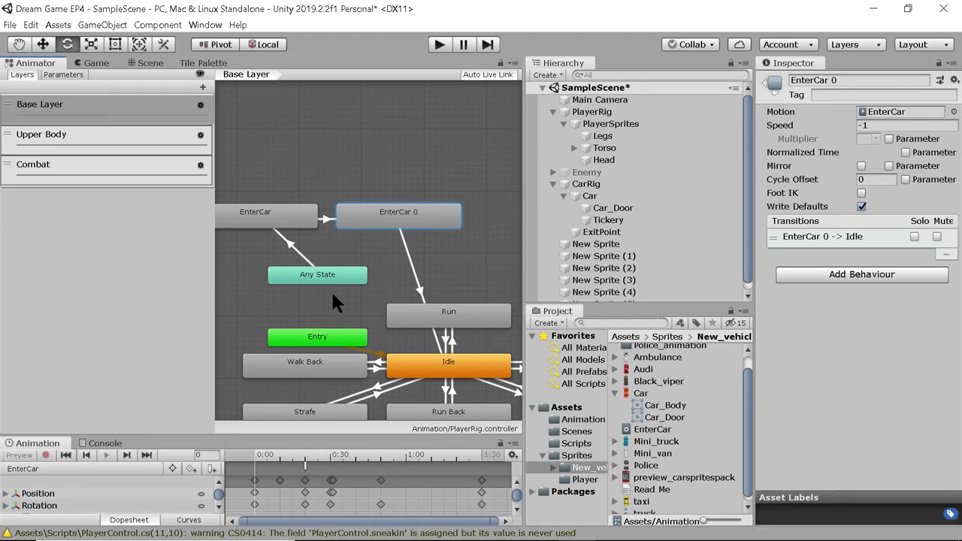
Add two Trigger parameters named EnterCar and ExitCar to the animator
{"action": "left_click", "coordinate": [63, 74]}
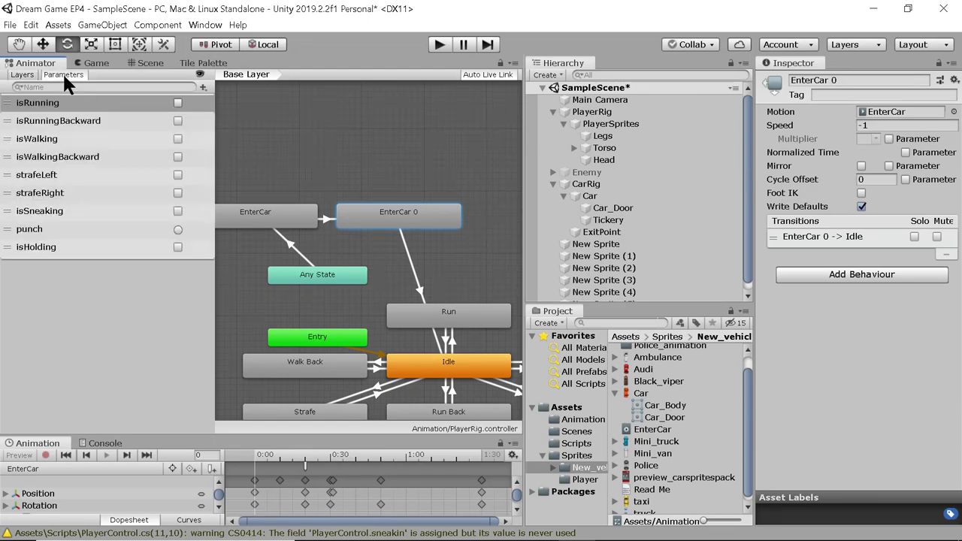
{"action": "left_click", "coordinate": [202, 87]}
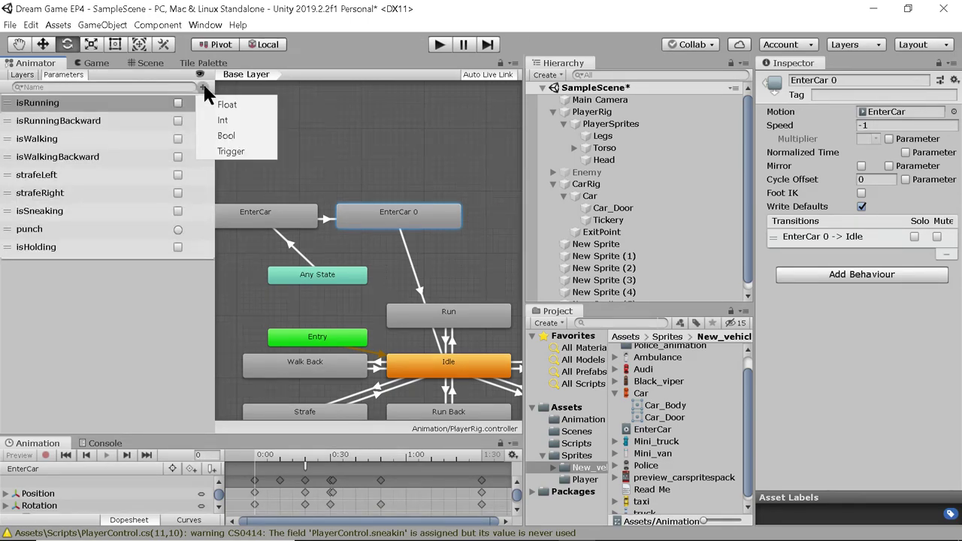
{"action": "left_click", "coordinate": [230, 151]}
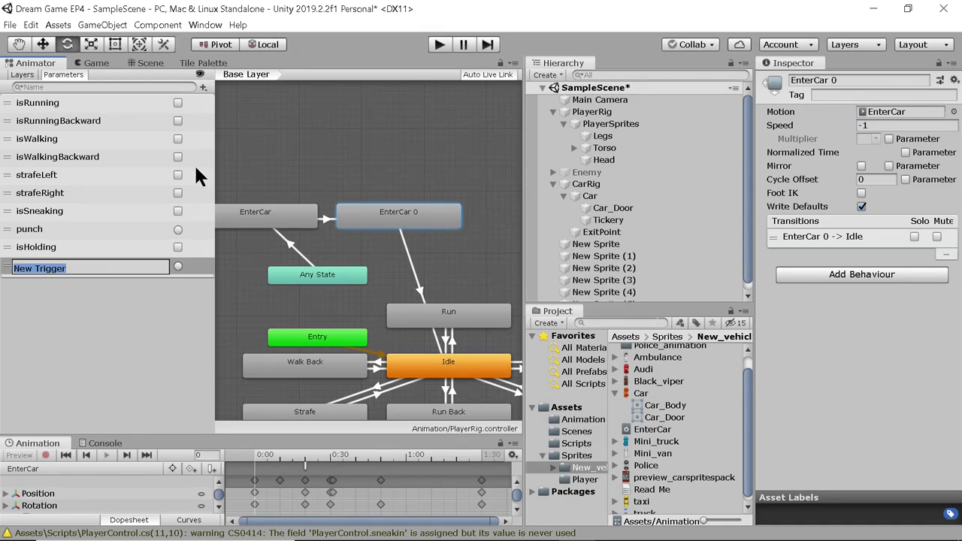
{"action": "type", "text": "Enter"}
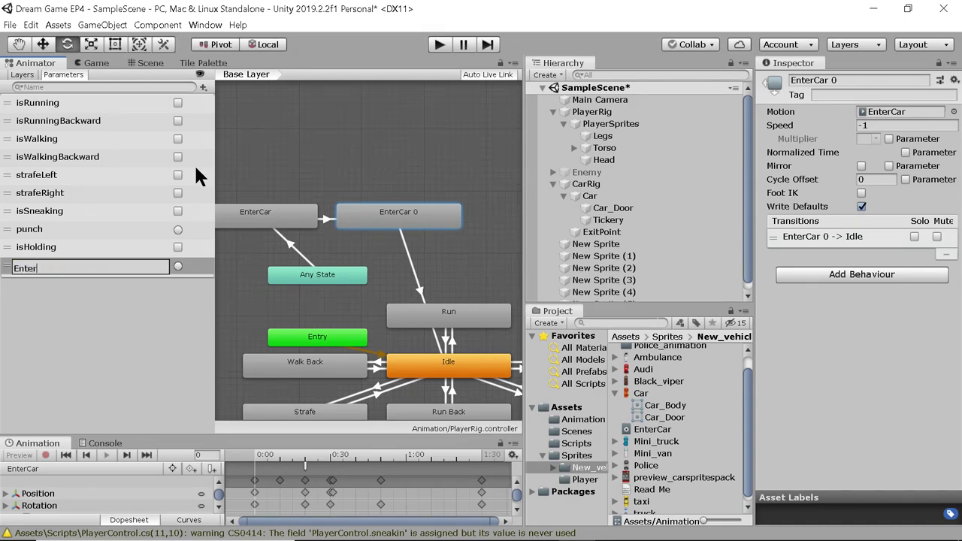
{"action": "type", "text": "C"}
{"action": "key", "text": "BackSpace"}
{"action": "type", "text": "Car"}
{"action": "key", "text": "Return"}
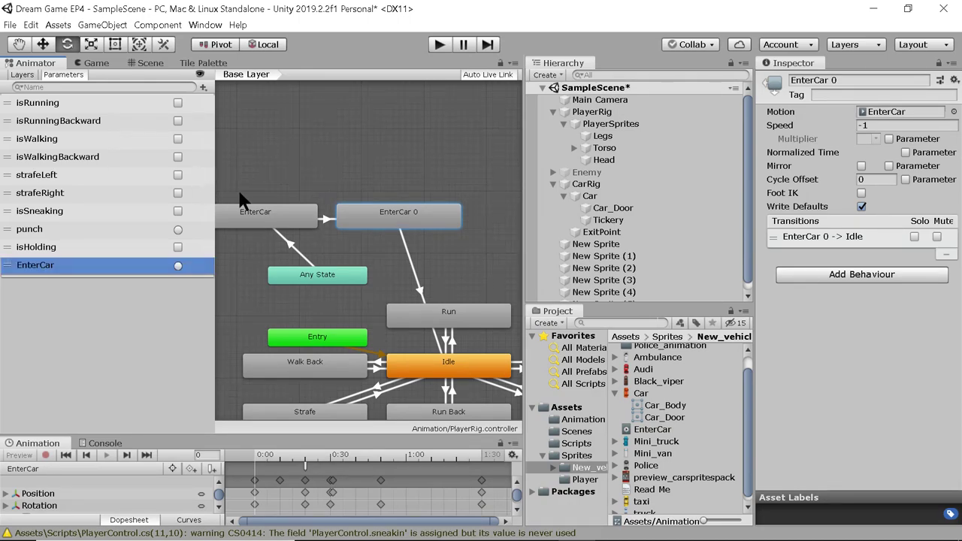
{"action": "left_click", "coordinate": [203, 87]}
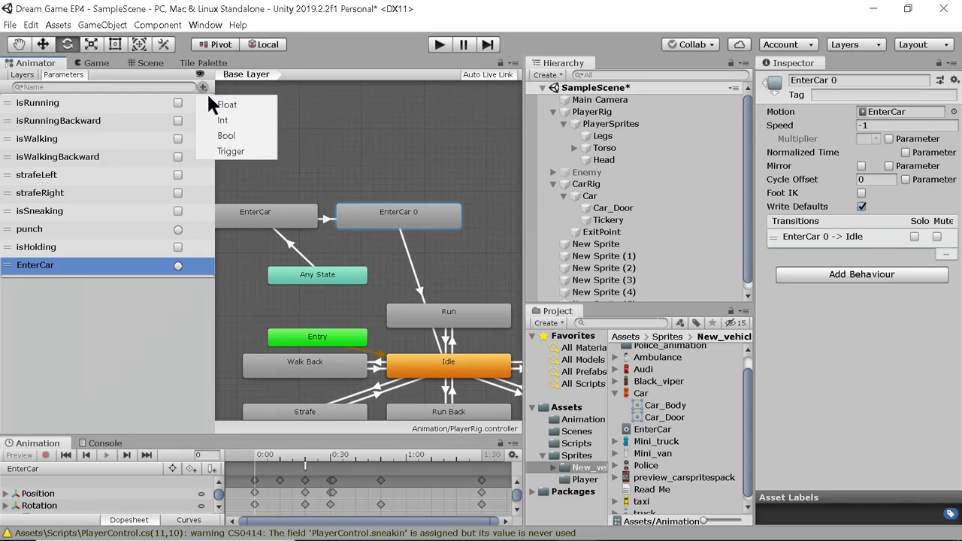
{"action": "left_click", "coordinate": [229, 151]}
{"action": "type", "text": "E"}
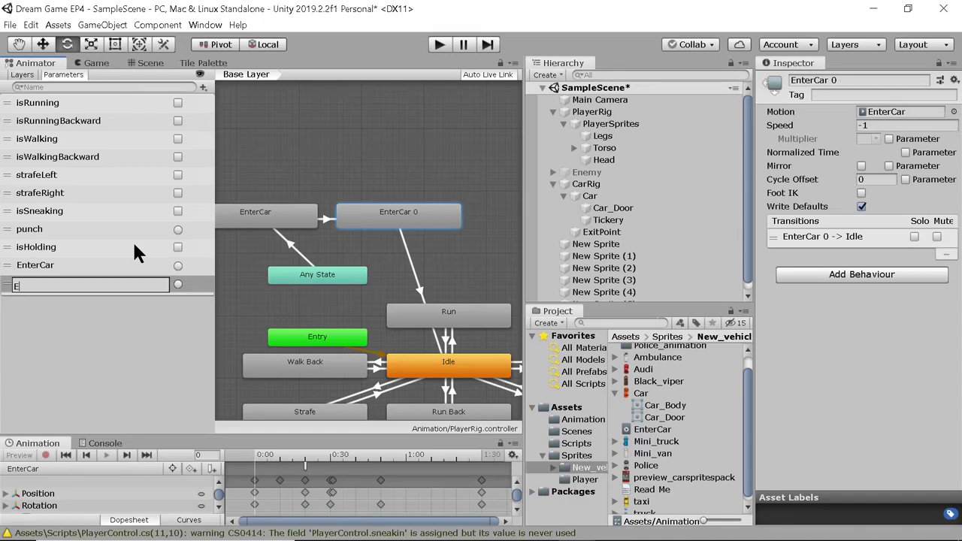
{"action": "type", "text": "xitCar"}
{"action": "key", "text": "Return"}
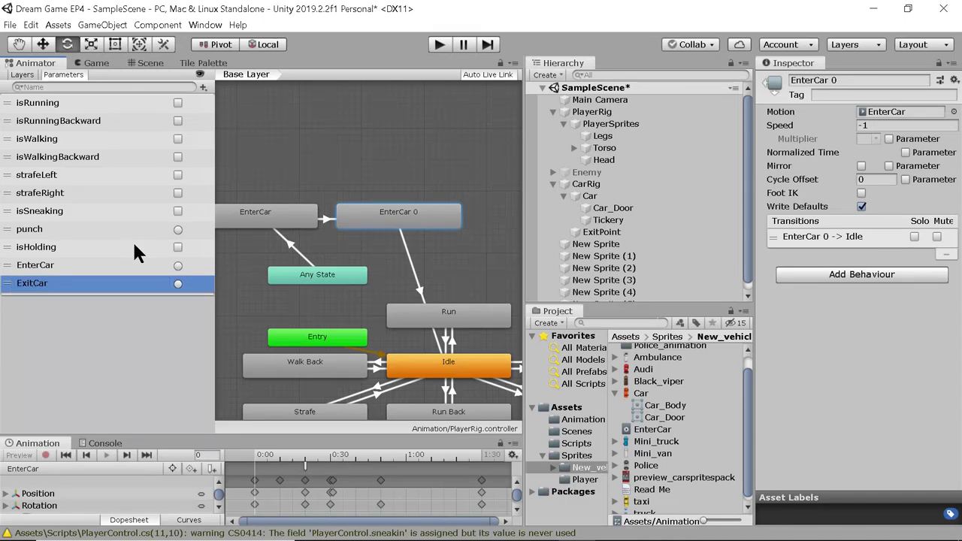
Rename the two triggers to lowercase enterCar and exitCar
{"action": "left_click", "coordinate": [47, 266]}
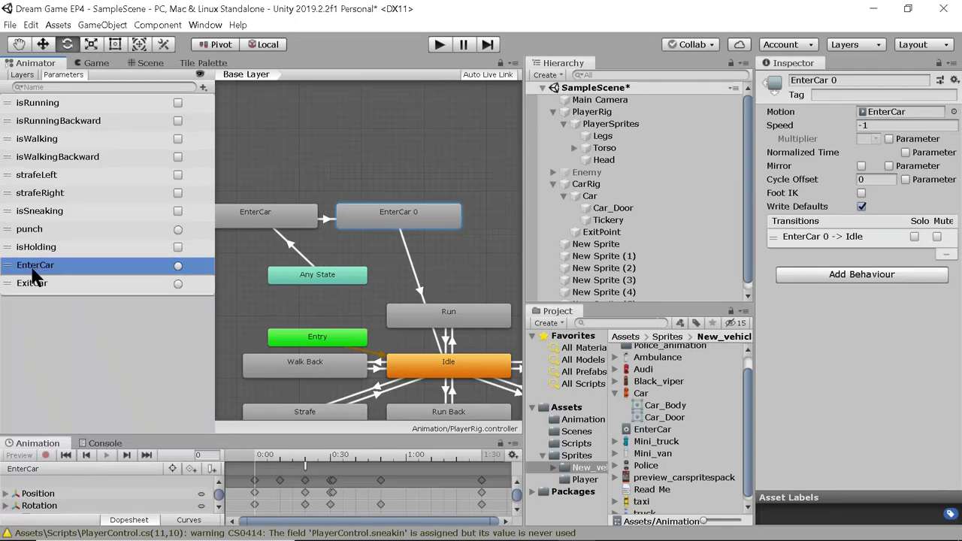
{"action": "left_click", "coordinate": [31, 267]}
{"action": "left_click", "coordinate": [28, 267]}
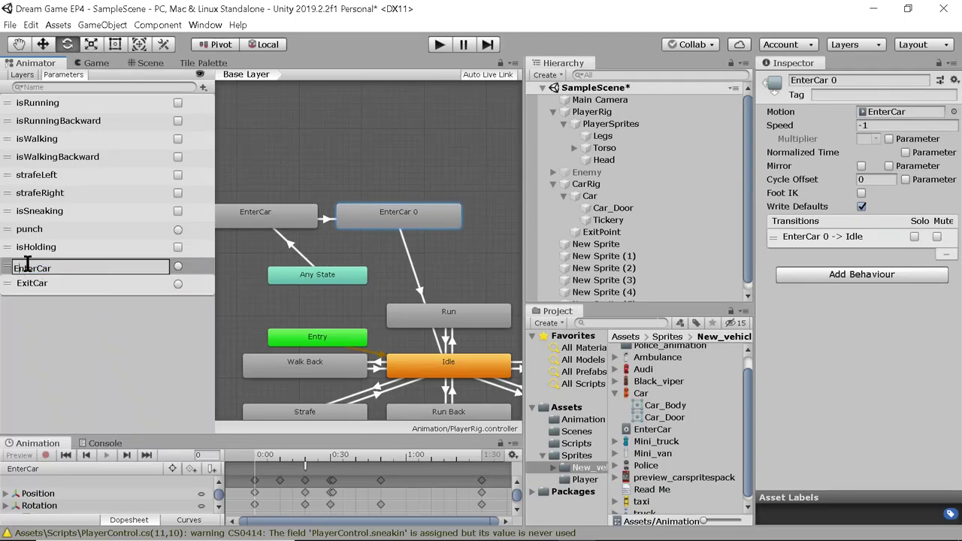
{"action": "key", "text": "BackSpace"}
{"action": "type", "text": "e"}
{"action": "left_click", "coordinate": [18, 284]}
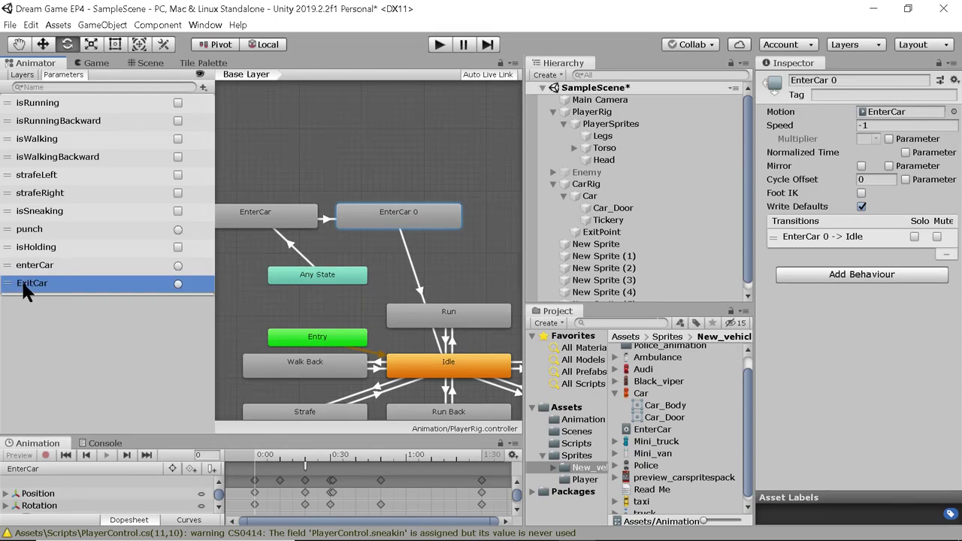
{"action": "left_click", "coordinate": [24, 284]}
{"action": "left_click", "coordinate": [42, 282]}
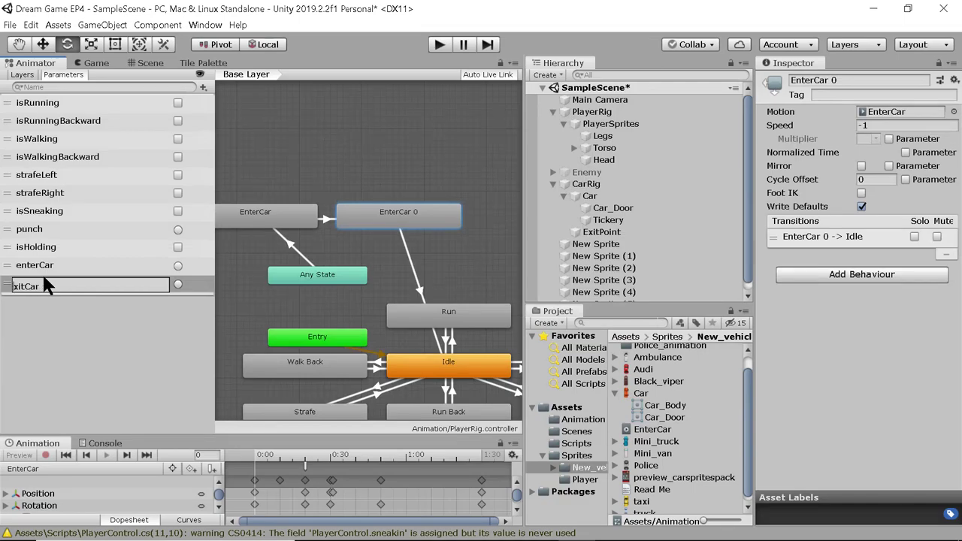
{"action": "left_click", "coordinate": [45, 271]}
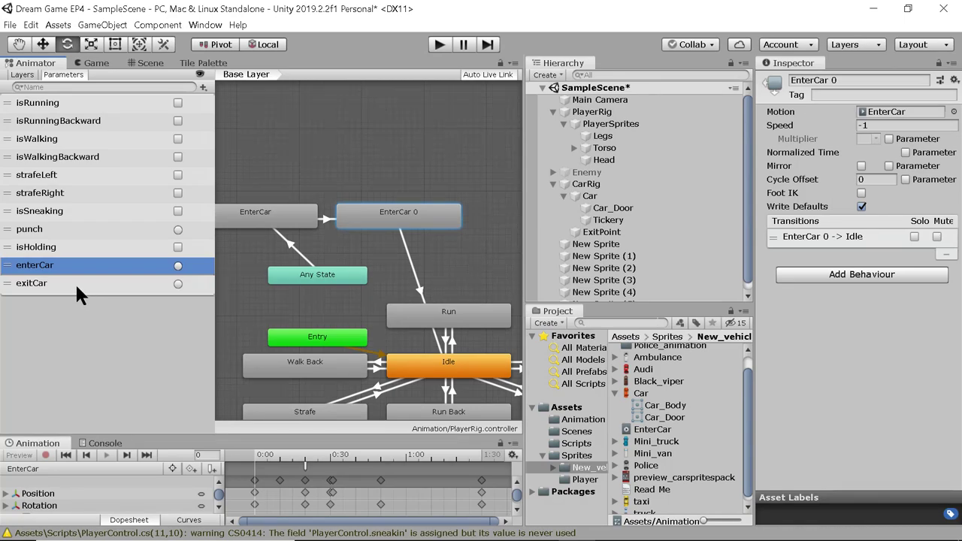
{"action": "left_click", "coordinate": [86, 248]}
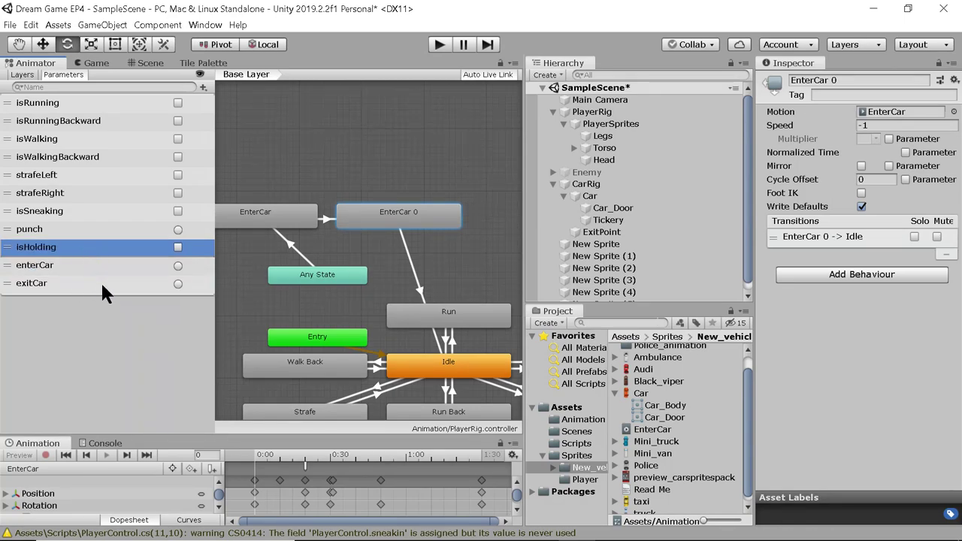
Add an enterCar trigger condition to the Any State → EnterCar transition
{"action": "left_click", "coordinate": [293, 248]}
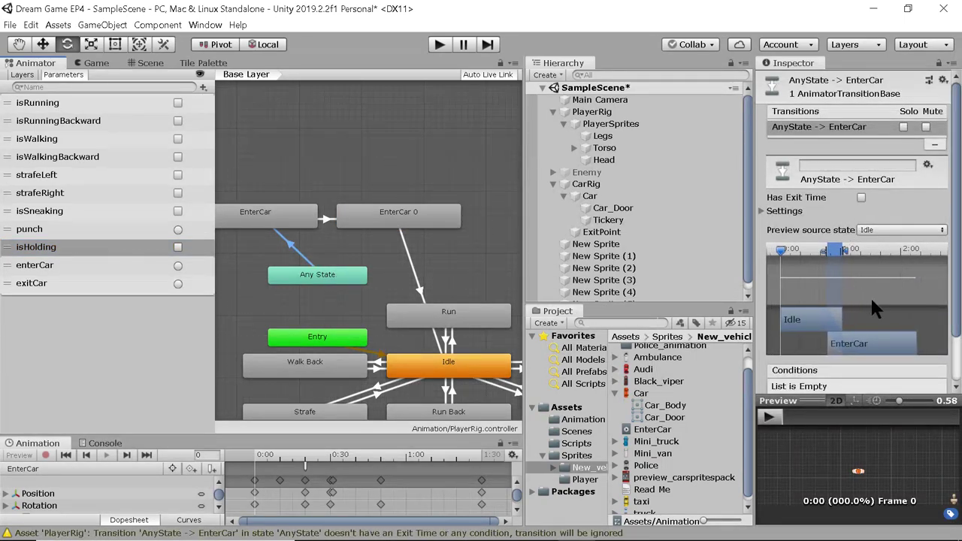
{"action": "left_click_drag", "start_coordinate": [958, 302], "coordinate": [958, 342]}
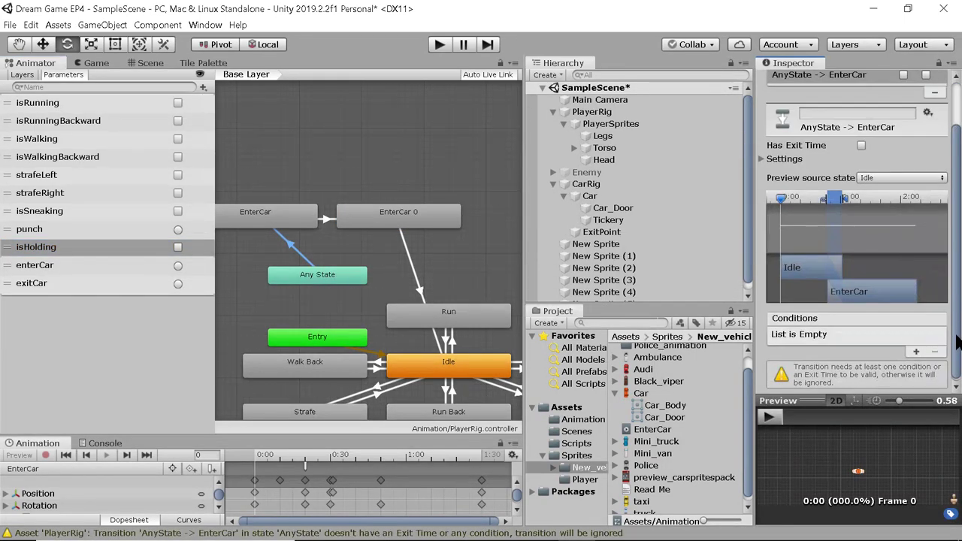
{"action": "left_click", "coordinate": [916, 352]}
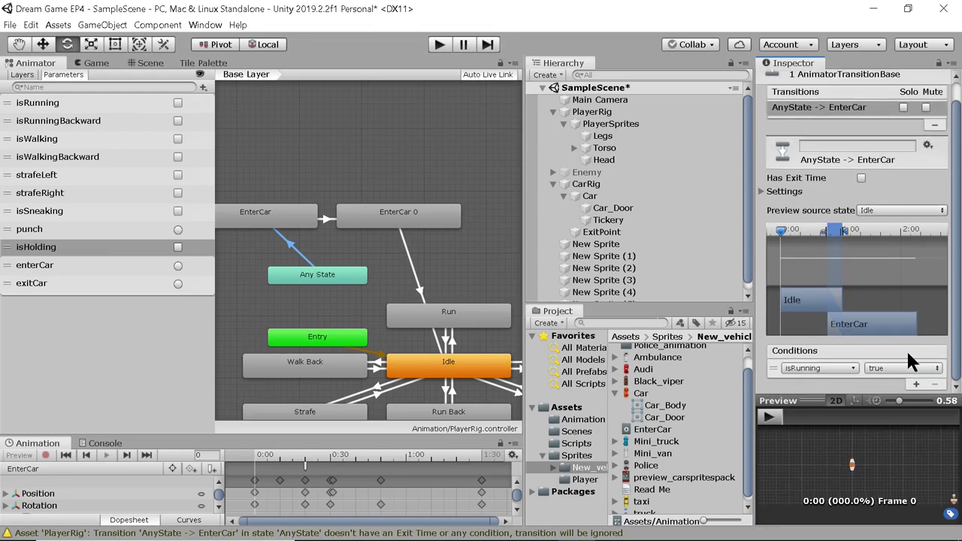
{"action": "left_click", "coordinate": [854, 367]}
{"action": "scroll", "coordinate": [834, 478], "scroll_direction": "down", "scroll_amount": 2}
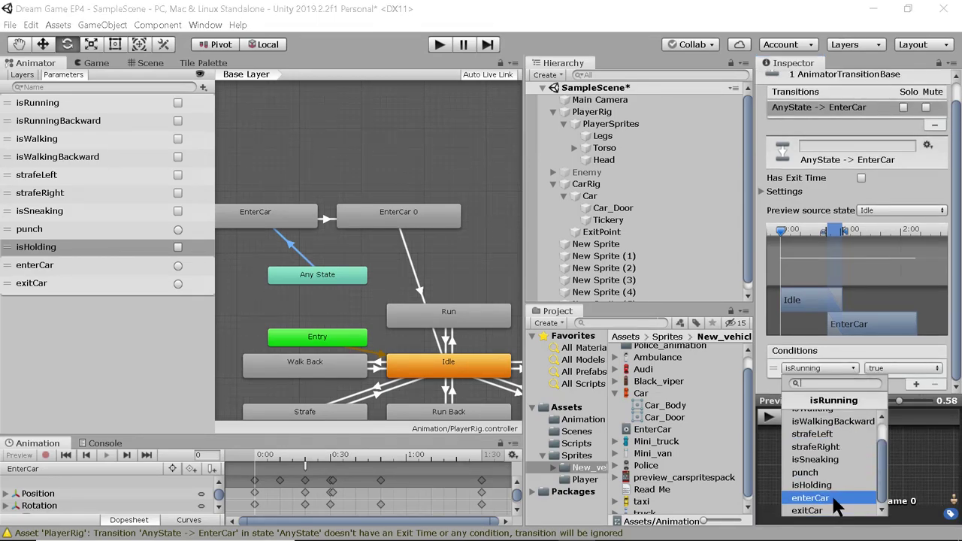
{"action": "left_click", "coordinate": [838, 502]}
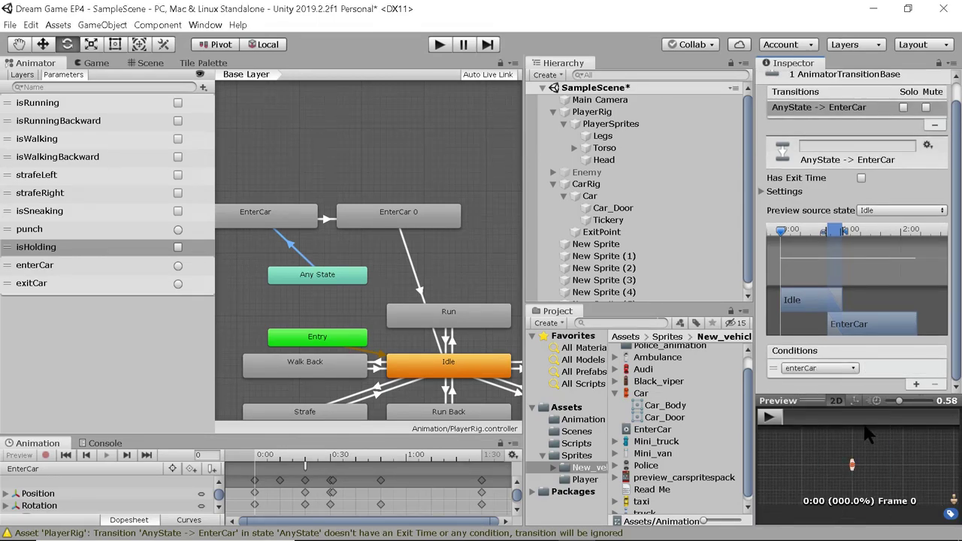
{"action": "left_click", "coordinate": [263, 216]}
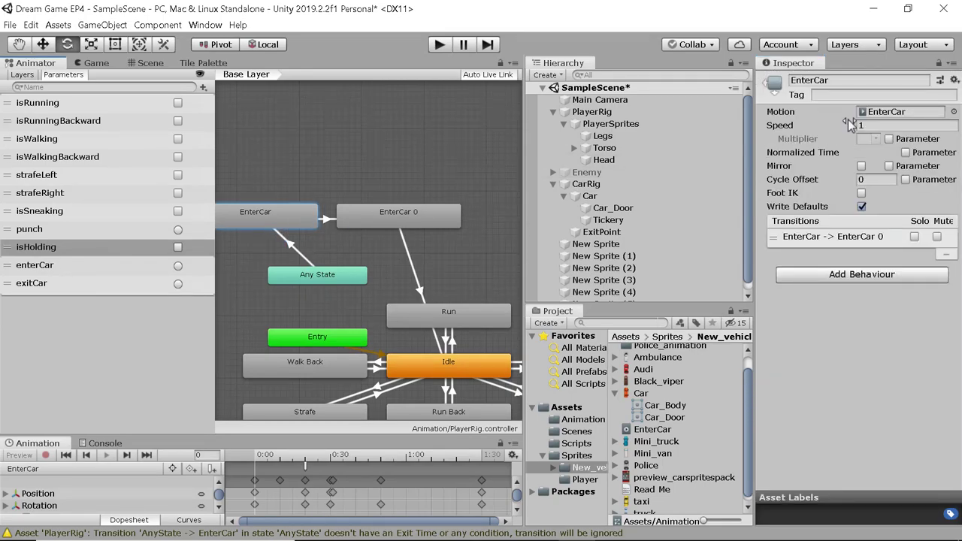
{"action": "left_click", "coordinate": [326, 219]}
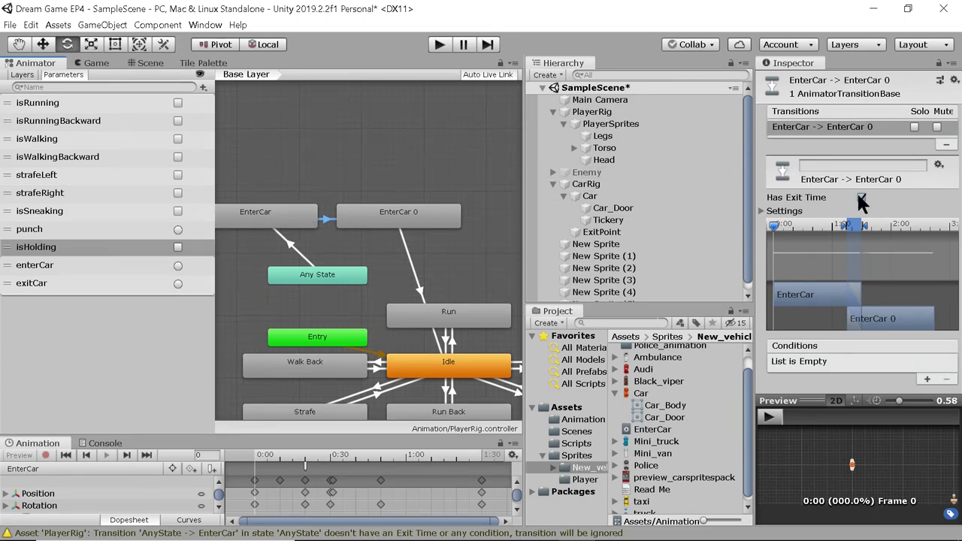
Give the EnterCar → EnterCar 0 transition an exitCar trigger condition, then review EnterCar 0 → Idle
{"action": "left_click", "coordinate": [927, 379]}
{"action": "left_click", "coordinate": [849, 363]}
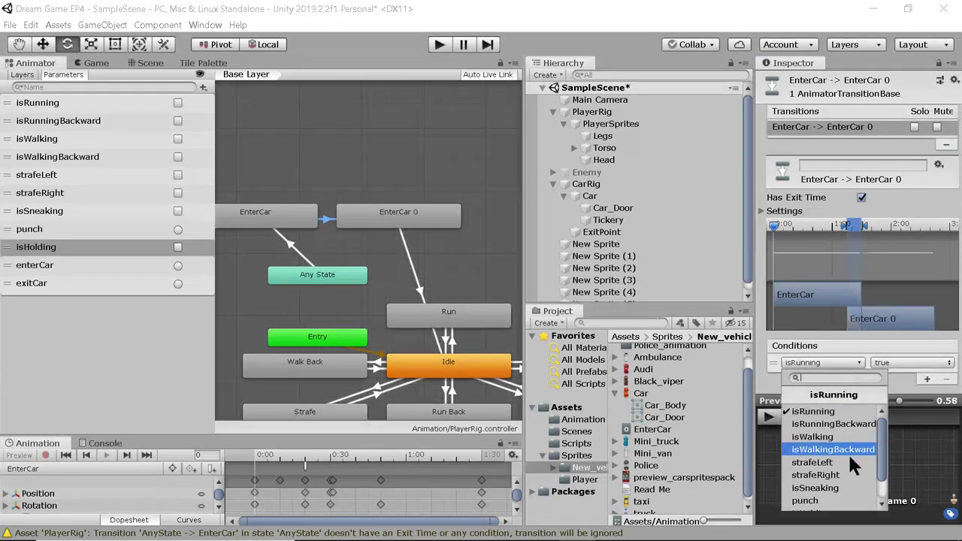
{"action": "scroll", "coordinate": [846, 477], "scroll_direction": "down", "scroll_amount": 2}
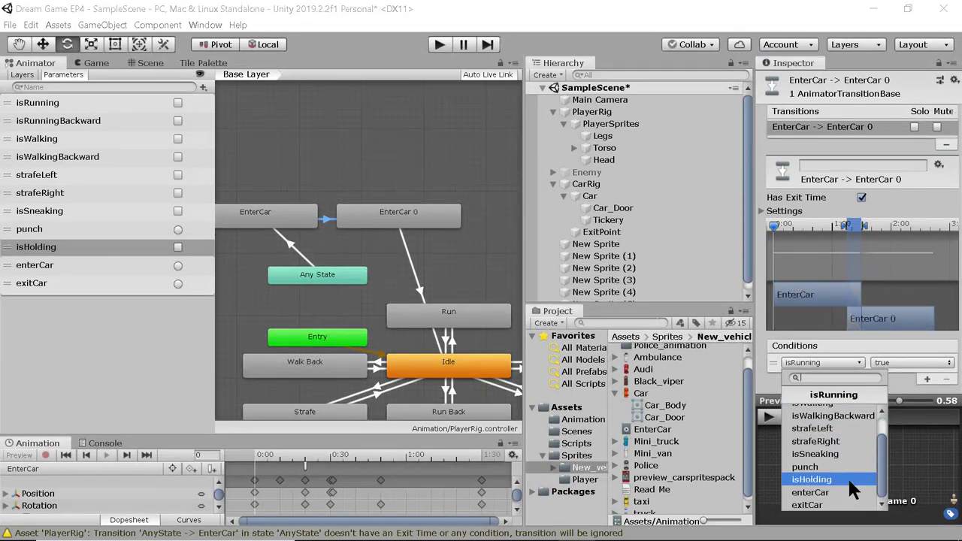
{"action": "left_click", "coordinate": [841, 506]}
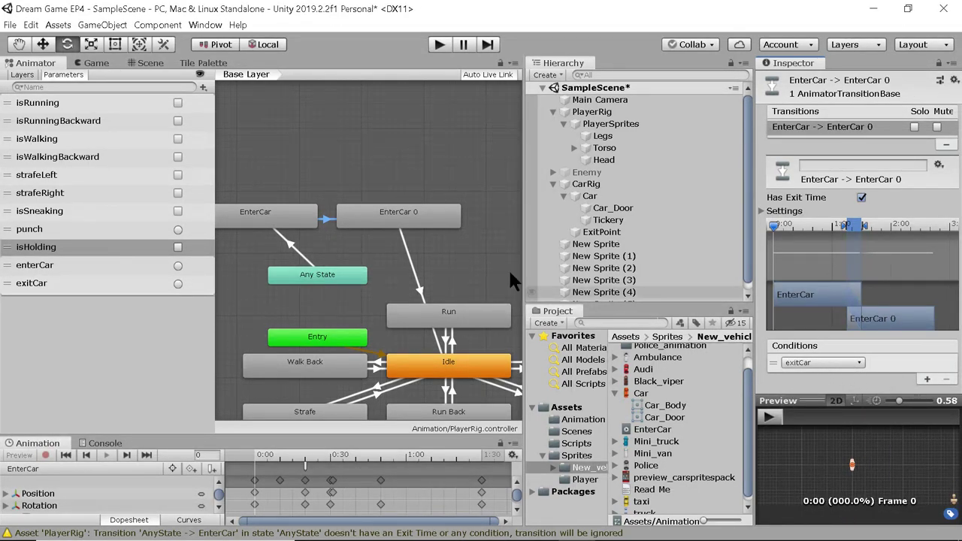
{"action": "left_click", "coordinate": [364, 220]}
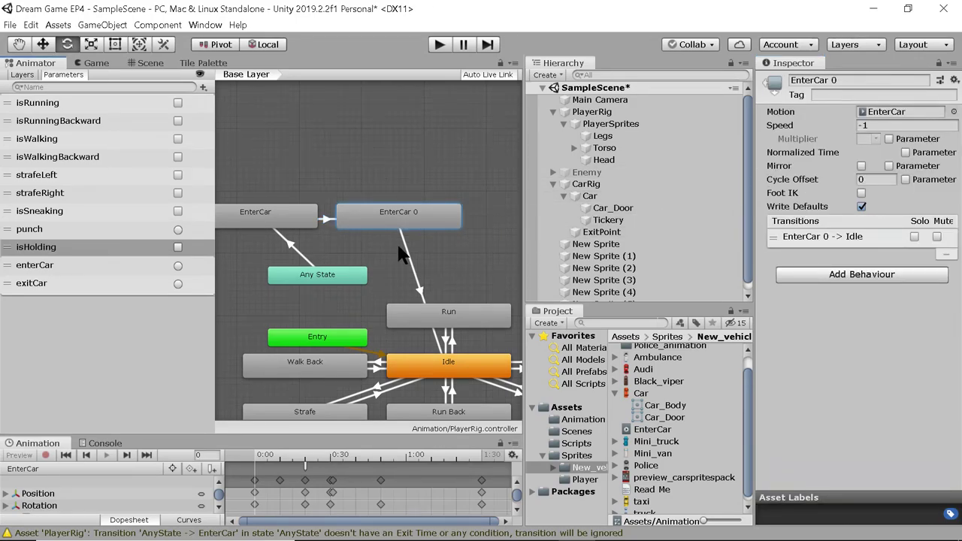
{"action": "left_click", "coordinate": [415, 272]}
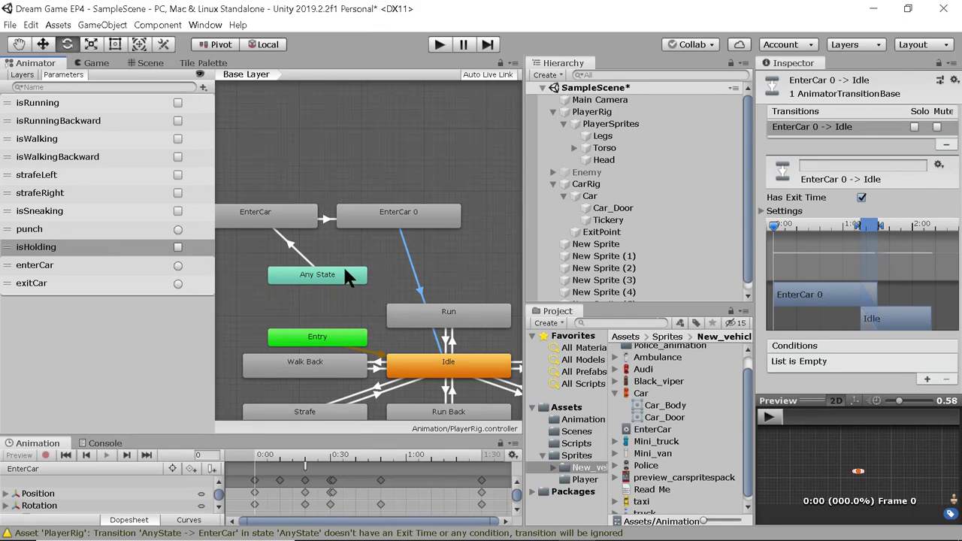
{"action": "left_click", "coordinate": [361, 222]}
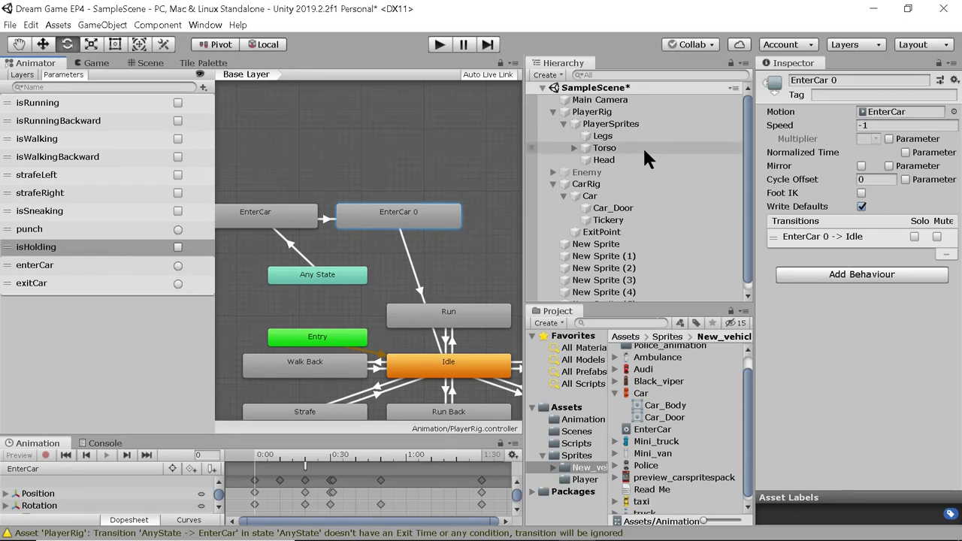
{"action": "double_click", "coordinate": [791, 79]}
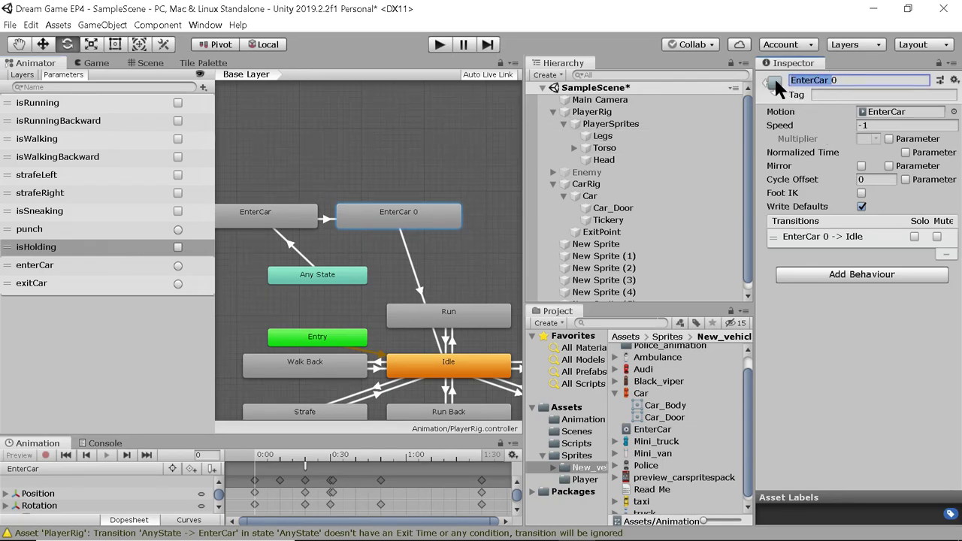
{"action": "type", "text": "ExitCar"}
{"action": "key", "text": "Delete"}
{"action": "key", "text": "Return"}
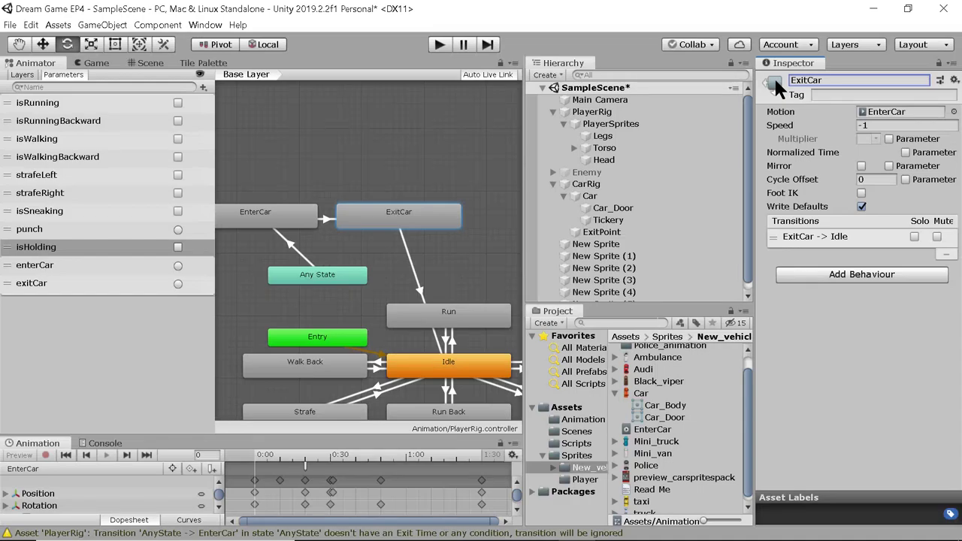
{"action": "left_click", "coordinate": [441, 271]}
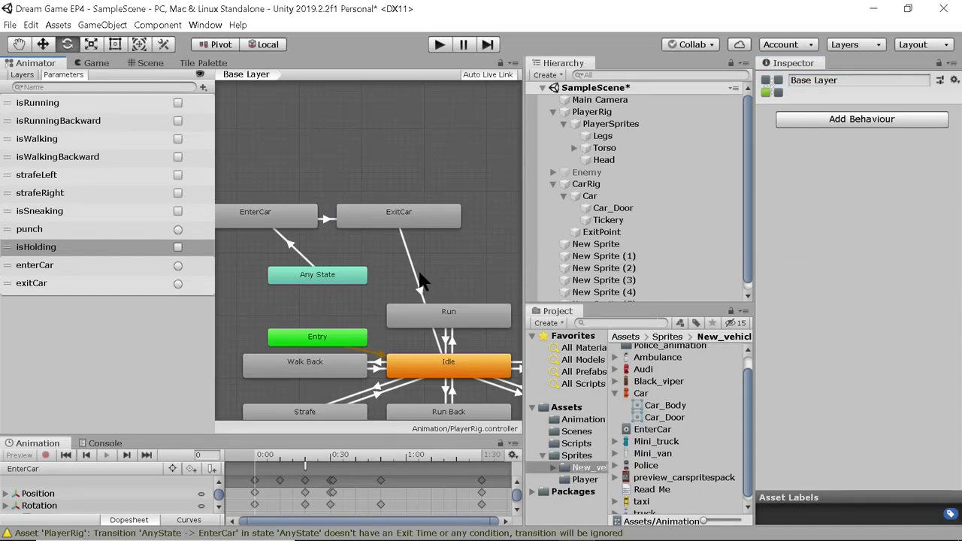
{"action": "left_click", "coordinate": [414, 272]}
Make EnterCar() call anim.SetTrigger("enterCar"); and open a new line beneath it
{"action": "left_click", "coordinate": [169, 362]}
{"action": "key", "text": "alt+Tab"}
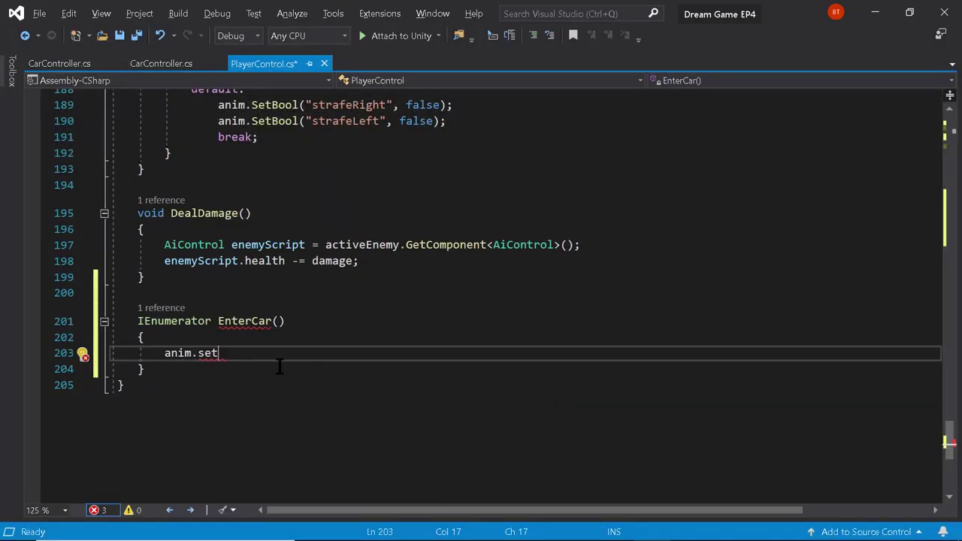
{"action": "type", "text": "Trigger"}
{"action": "key", "text": "Left"}
{"action": "key", "text": "Left"}
{"action": "key", "text": "Left"}
{"action": "key", "text": "Left"}
{"action": "key", "text": "Left"}
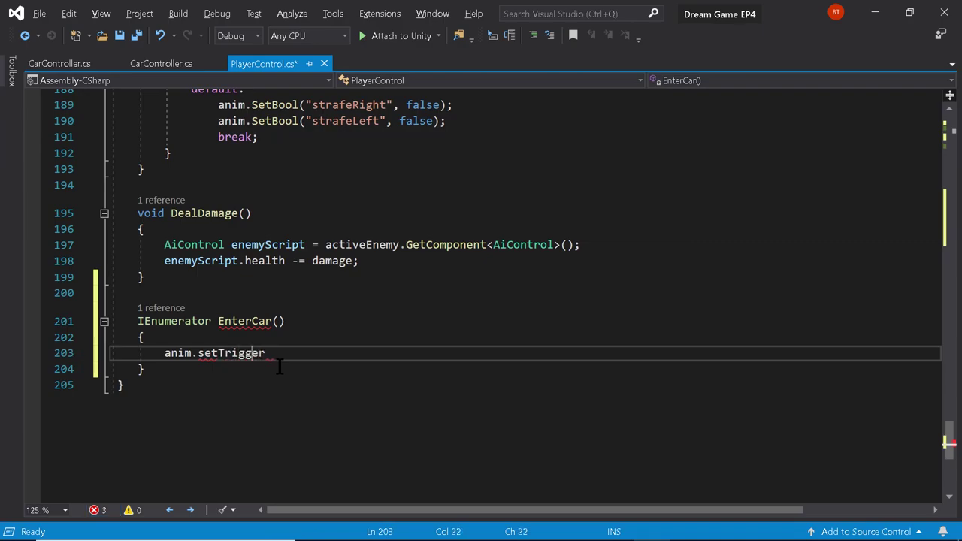
{"action": "key", "text": "Left"}
{"action": "key", "text": "Left"}
{"action": "key", "text": "Left"}
{"action": "key", "text": "BackSpace"}
{"action": "type", "text": "S"}
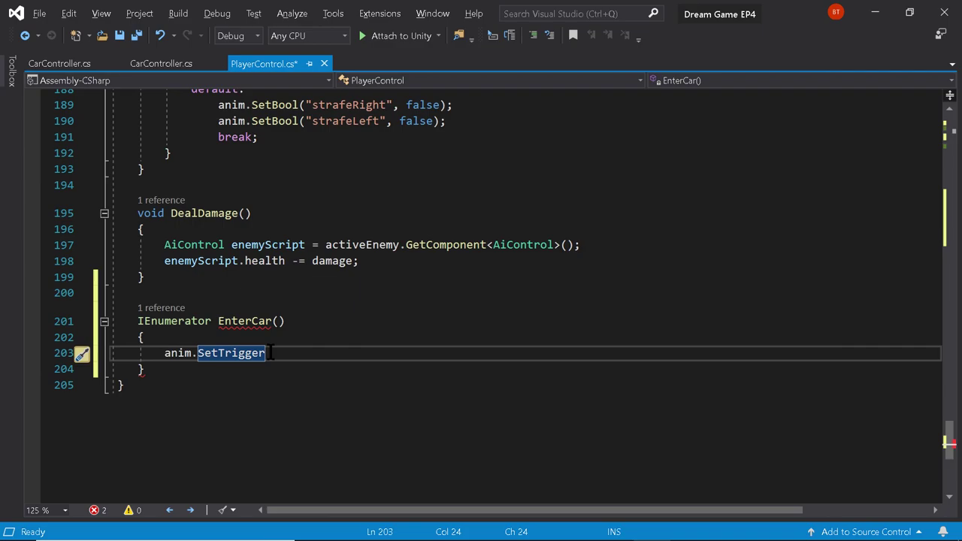
{"action": "left_click", "coordinate": [269, 352]}
{"action": "type", "text": "()"}
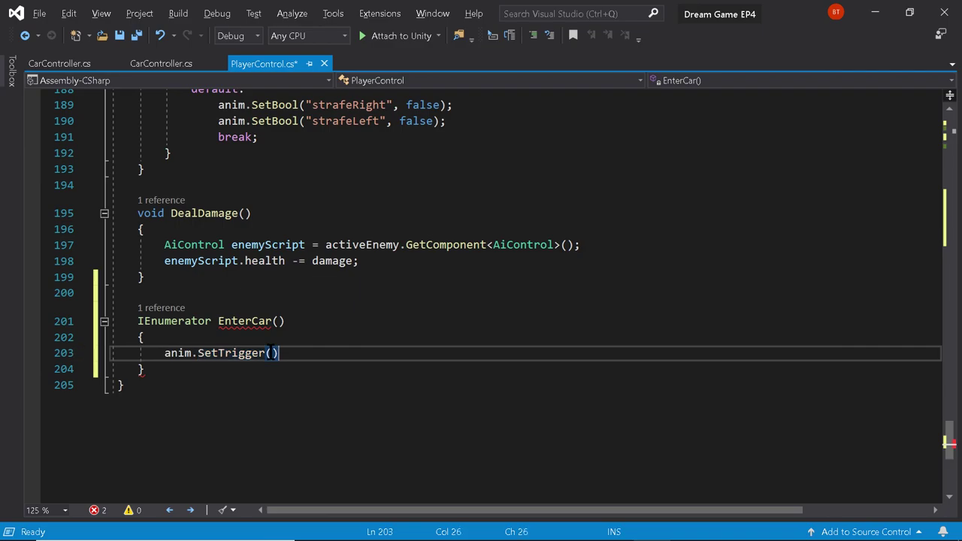
{"action": "type", "text": ";"}
{"action": "type", "text": "\""}
{"action": "type", "text": "enter"}
{"action": "type", "text": "Car\""}
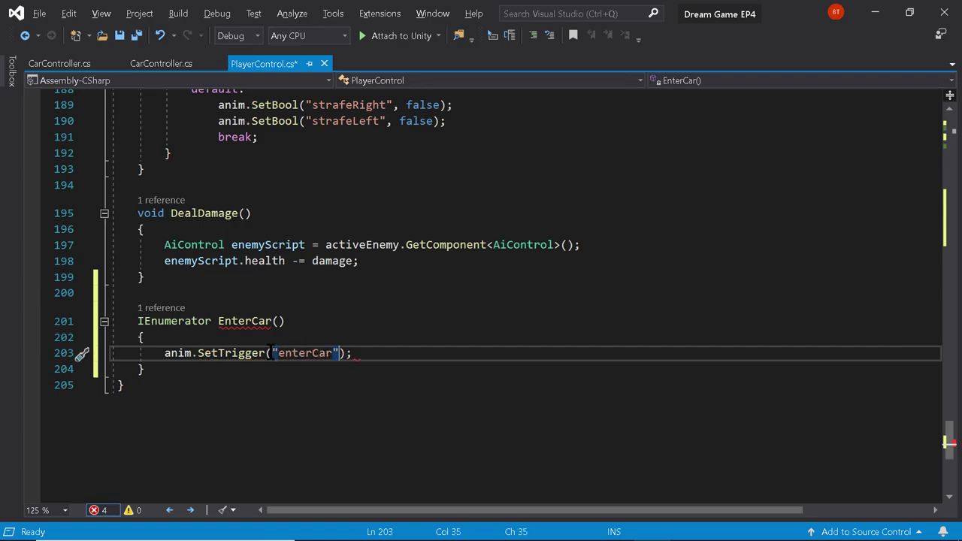
{"action": "left_click", "coordinate": [355, 353]}
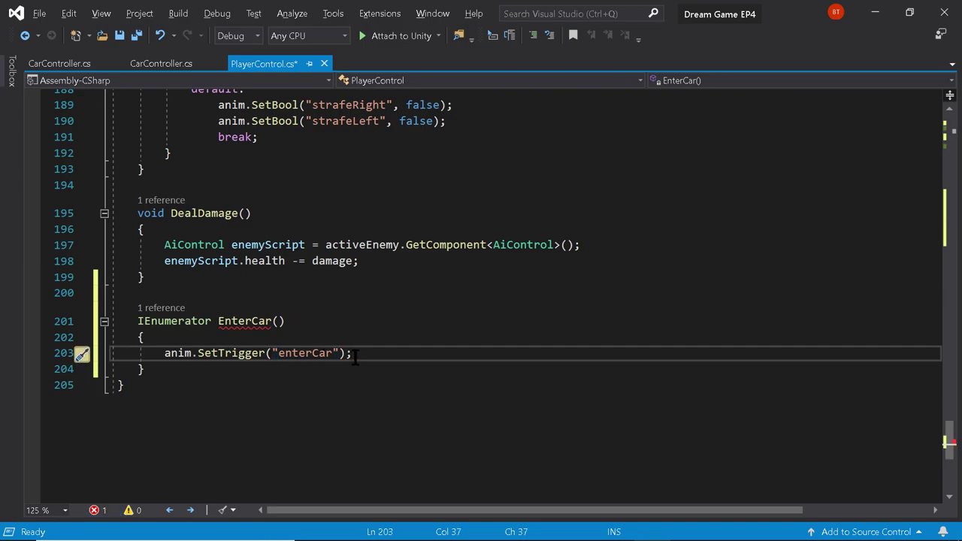
{"action": "key", "text": "Return"}
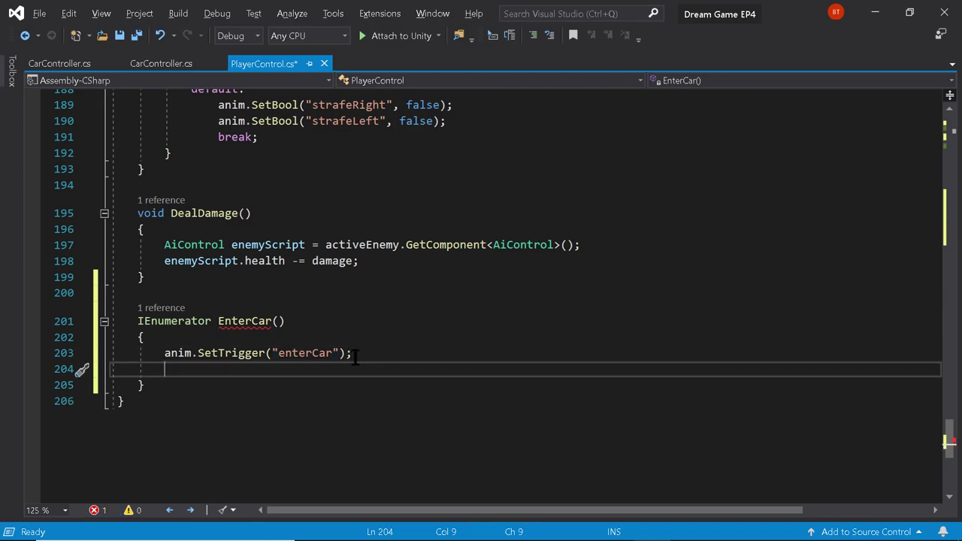
Add yield return new WaitForSeconds(1.5f); after the trigger call and start another line
{"action": "type", "text": "ye"}
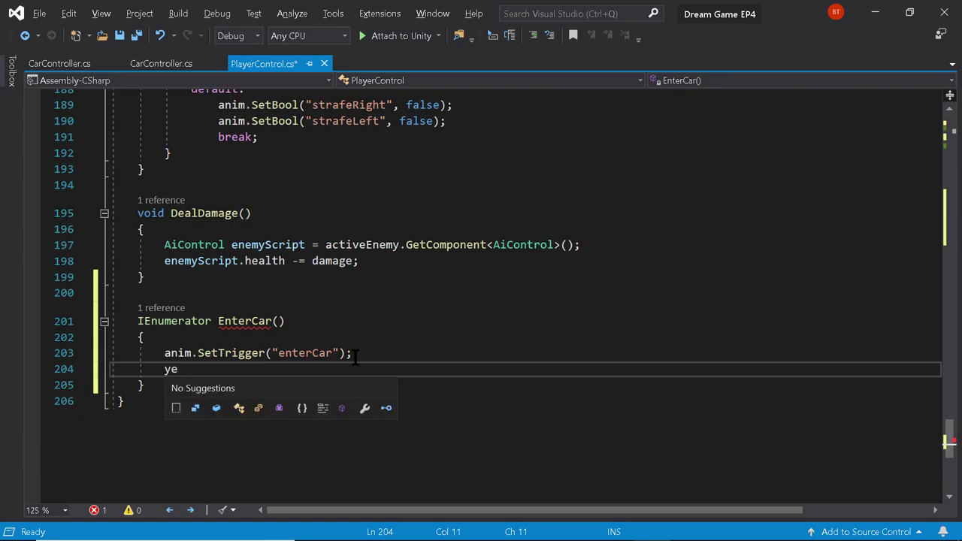
{"action": "key", "text": "BackSpace"}
{"action": "type", "text": "ield r"}
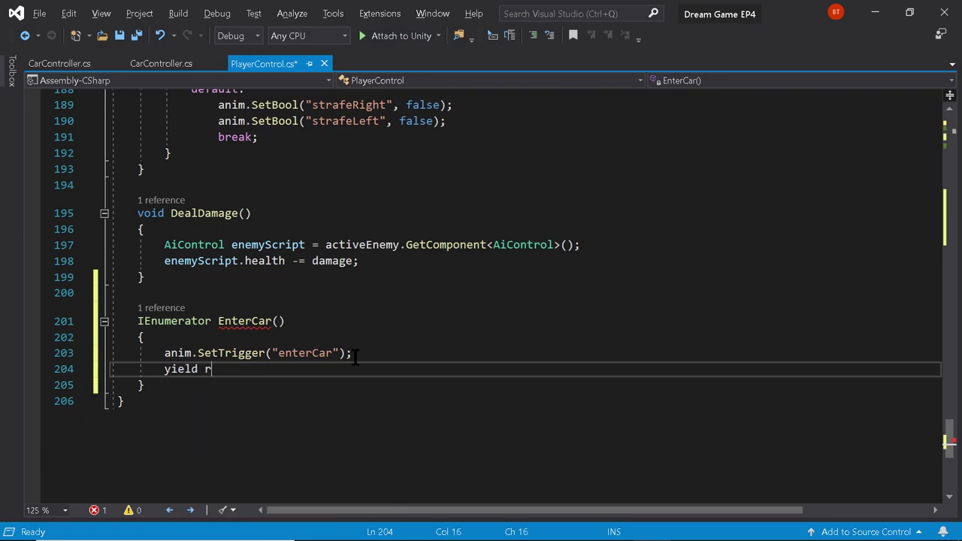
{"action": "type", "text": "eturn new wai"}
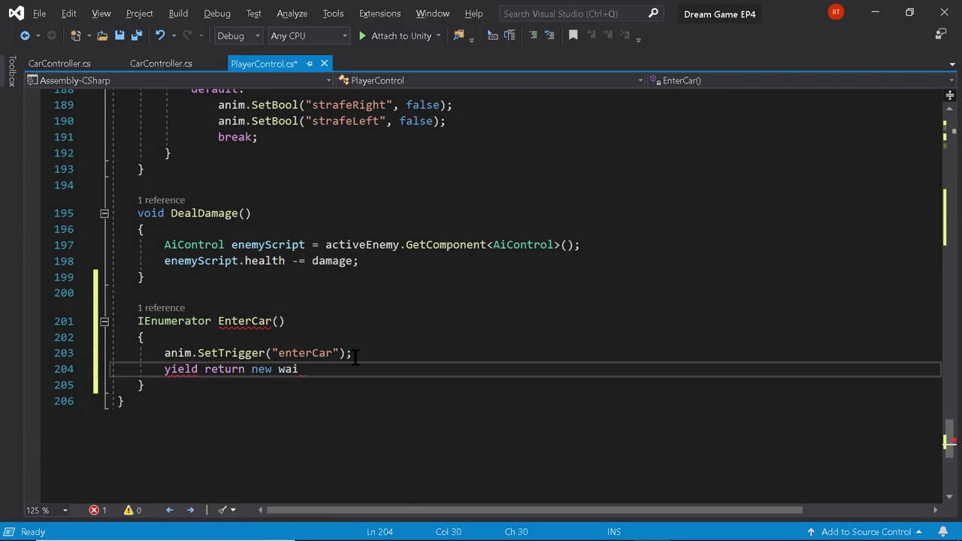
{"action": "type", "text": "tforseconds"}
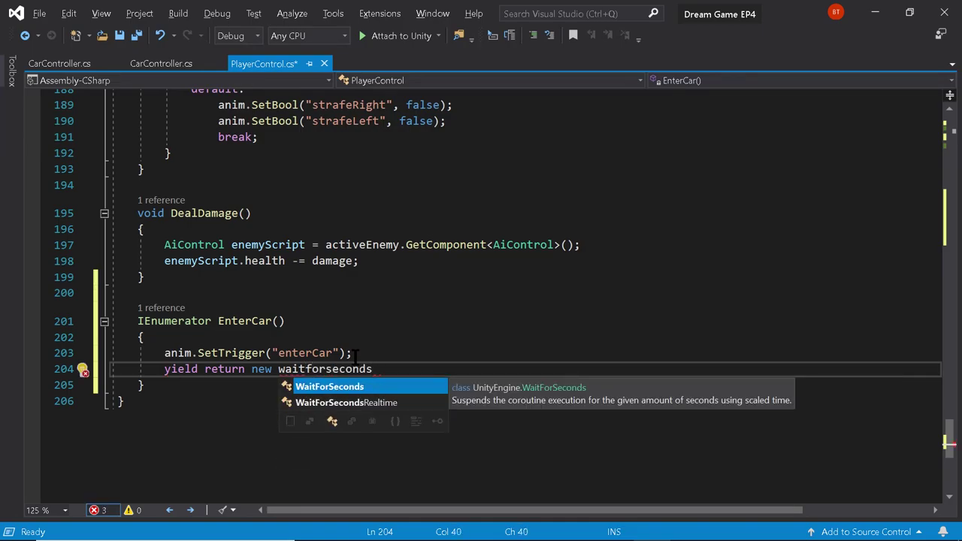
{"action": "type", "text": "();"}
{"action": "key", "text": "Left"}
{"action": "key", "text": "Left"}
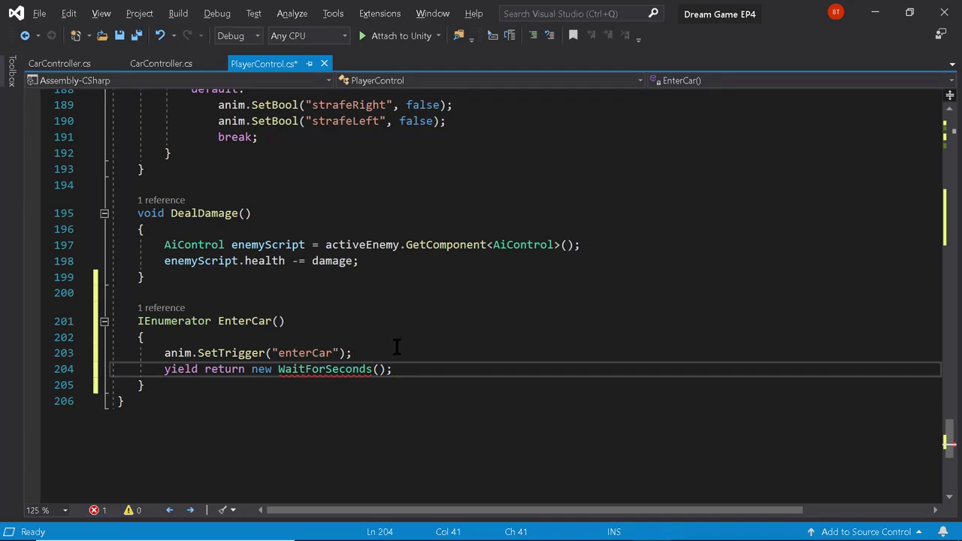
{"action": "type", "text": "1.5f"}
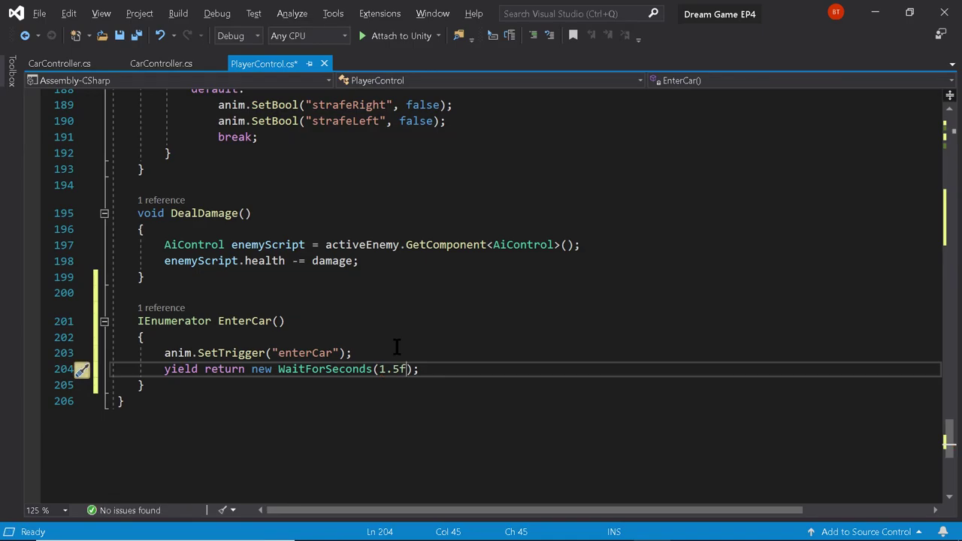
{"action": "left_click", "coordinate": [425, 368]}
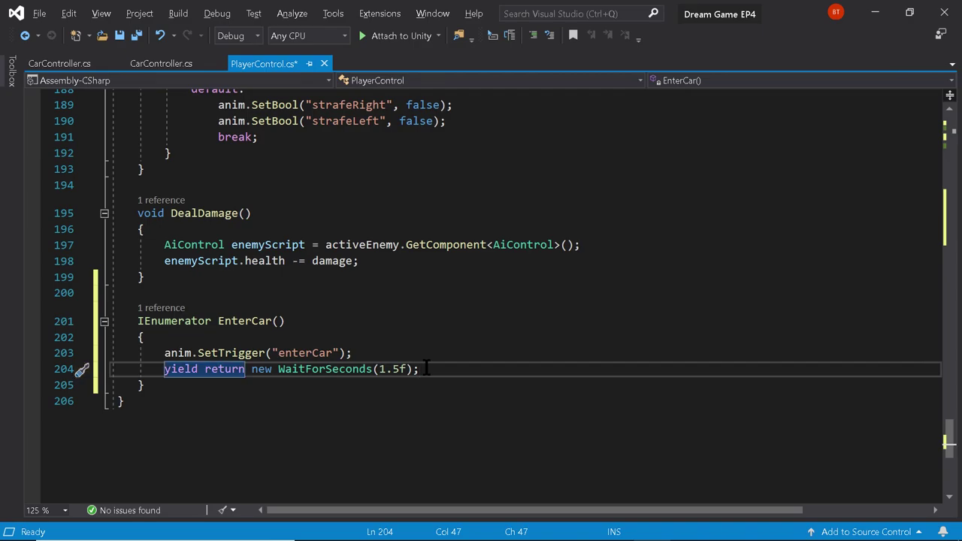
{"action": "key", "text": "Return"}
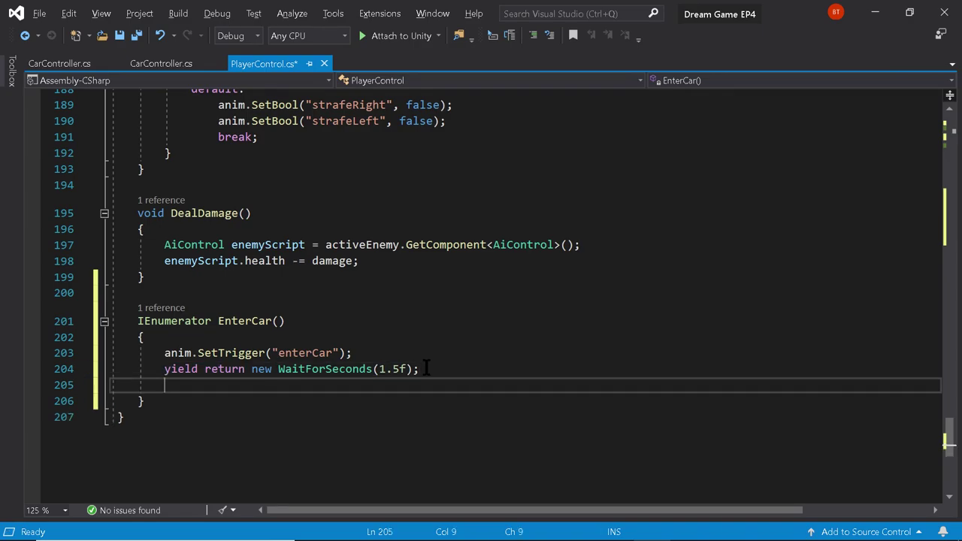
Start a transform.SetParent() call on the line after the 1.5-second wait
{"action": "type", "text": "transfor"}
{"action": "type", "text": ".setparent"}
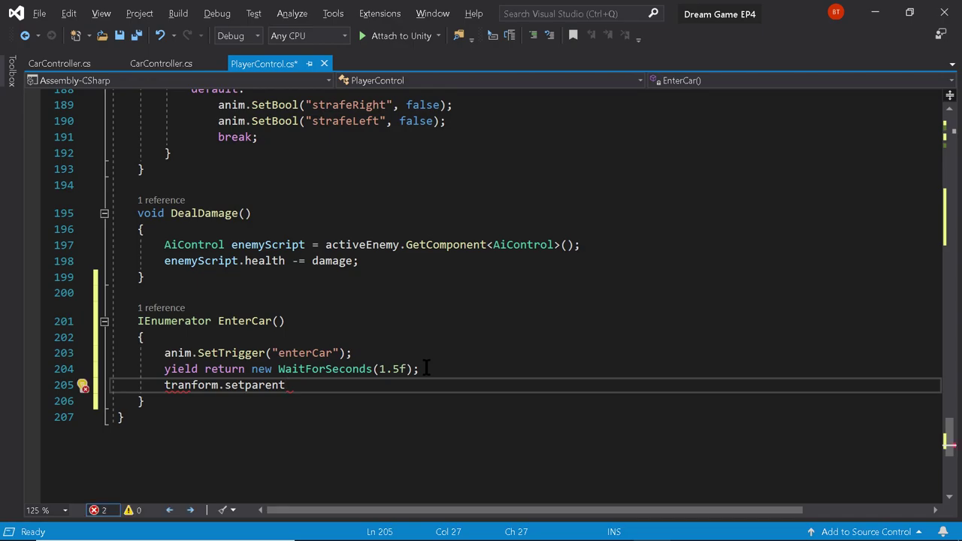
{"action": "key", "text": "BackSpace"}
{"action": "key", "text": "BackSpace"}
{"action": "key", "text": "BackSpace"}
{"action": "key", "text": "BackSpace"}
{"action": "key", "text": "BackSpace"}
{"action": "key", "text": "BackSpace"}
{"action": "key", "text": "BackSpace"}
{"action": "key", "text": "BackSpace"}
{"action": "key", "text": "BackSpace"}
{"action": "key", "text": "BackSpace"}
{"action": "key", "text": "BackSpace"}
{"action": "key", "text": "BackSpace"}
{"action": "key", "text": "BackSpace"}
{"action": "key", "text": "BackSpace"}
{"action": "key", "text": "BackSpace"}
{"action": "key", "text": "BackSpace"}
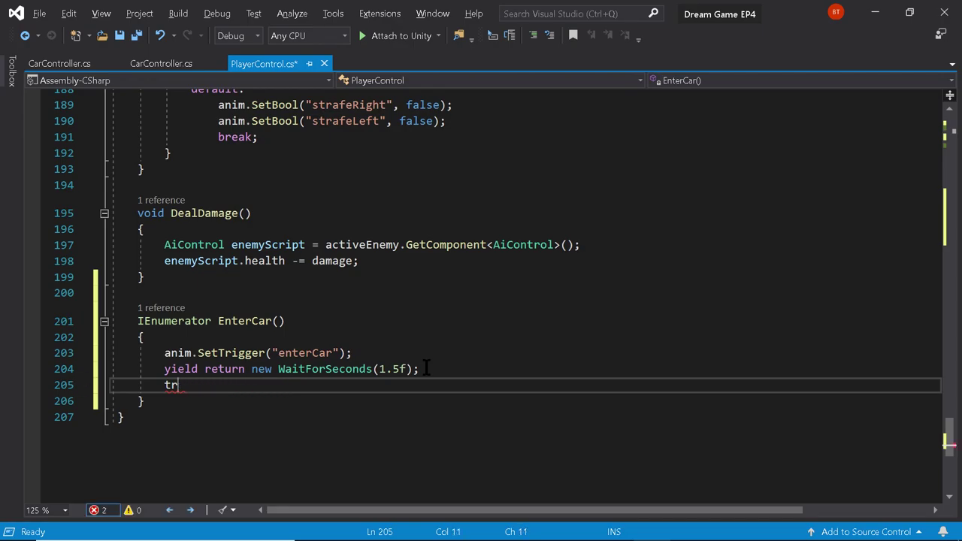
{"action": "type", "text": "ansform.setpare"}
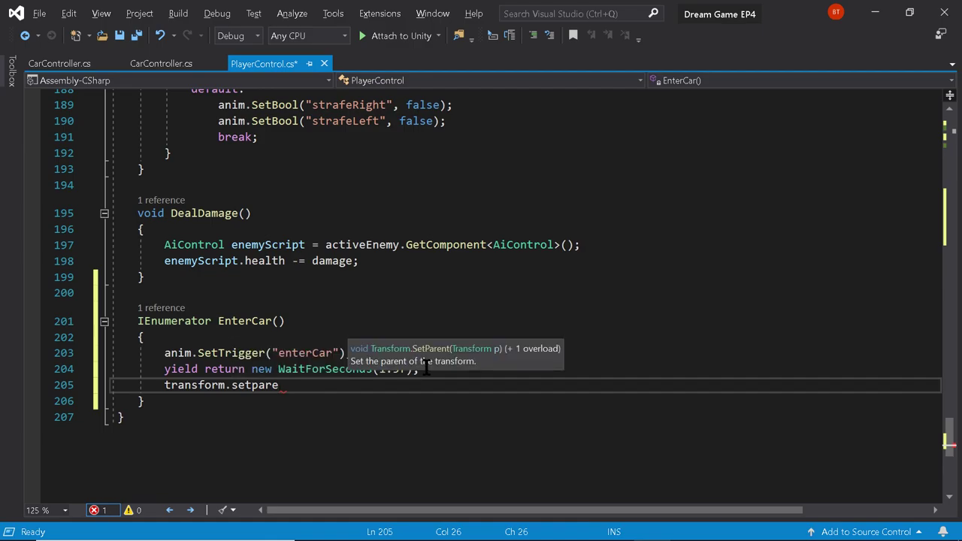
{"action": "key", "text": "Tab"}
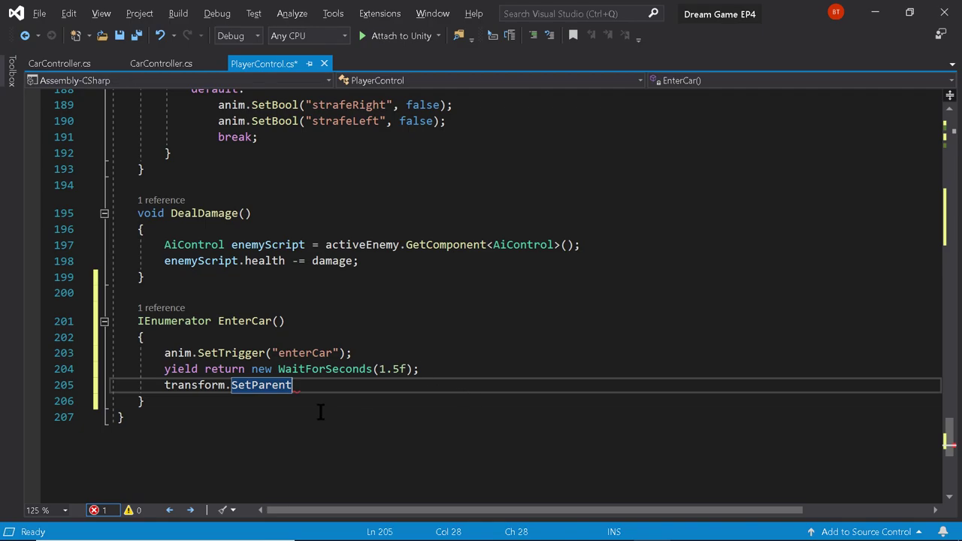
{"action": "mouse_move", "coordinate": [272, 385]}
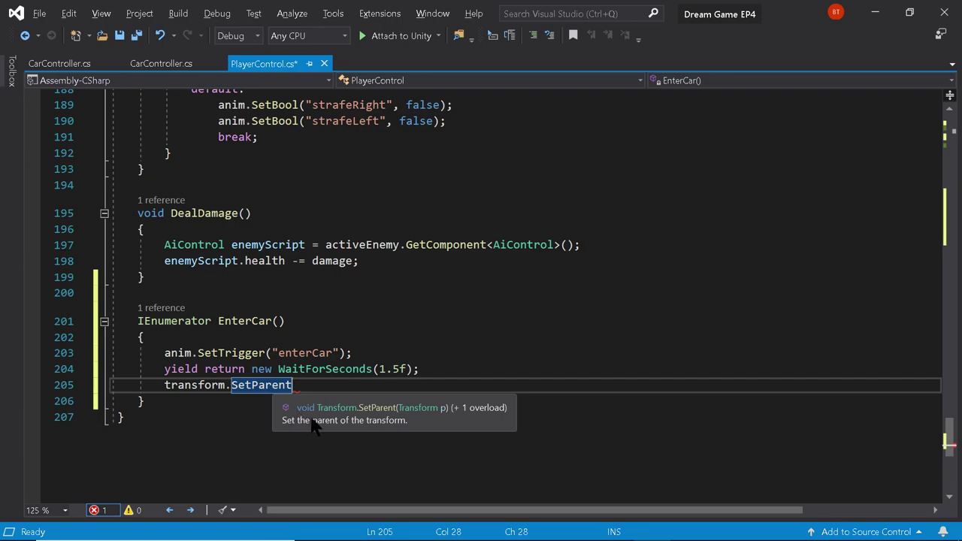
{"action": "type", "text": "()"}
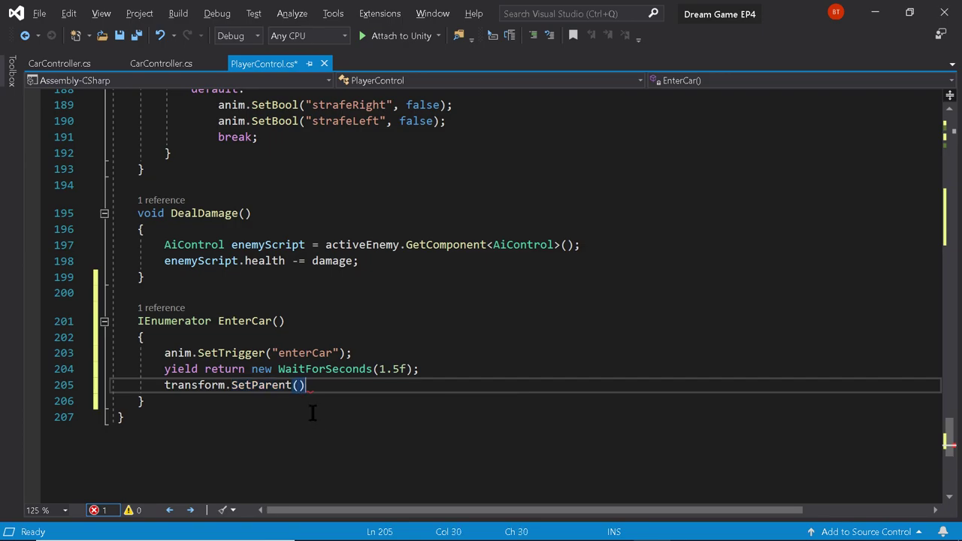
{"action": "key", "text": "Left"}
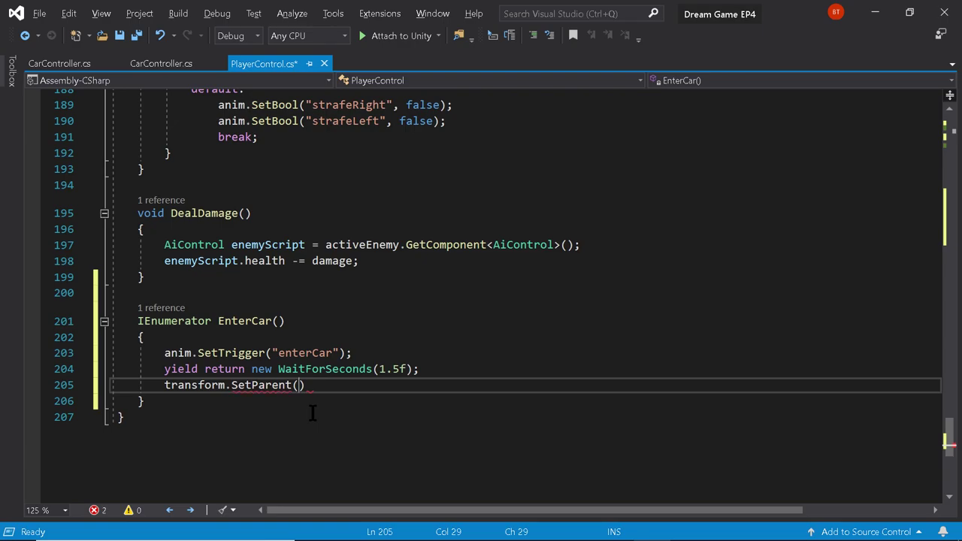
Pass vehicleScript.exitPoint.position as the SetParent argument
{"action": "key", "text": "ctrl+space"}
{"action": "type", "text": "vehicle"}
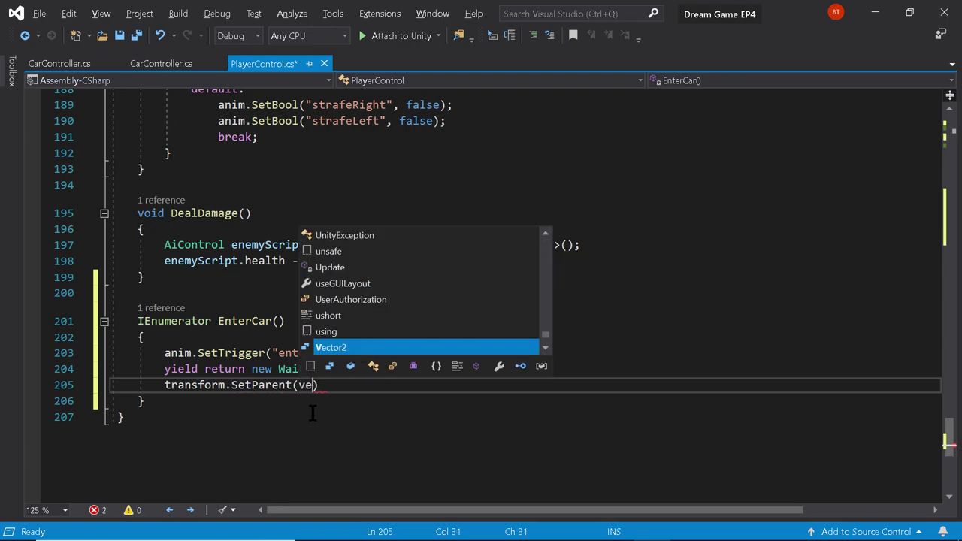
{"action": "type", "text": "s"}
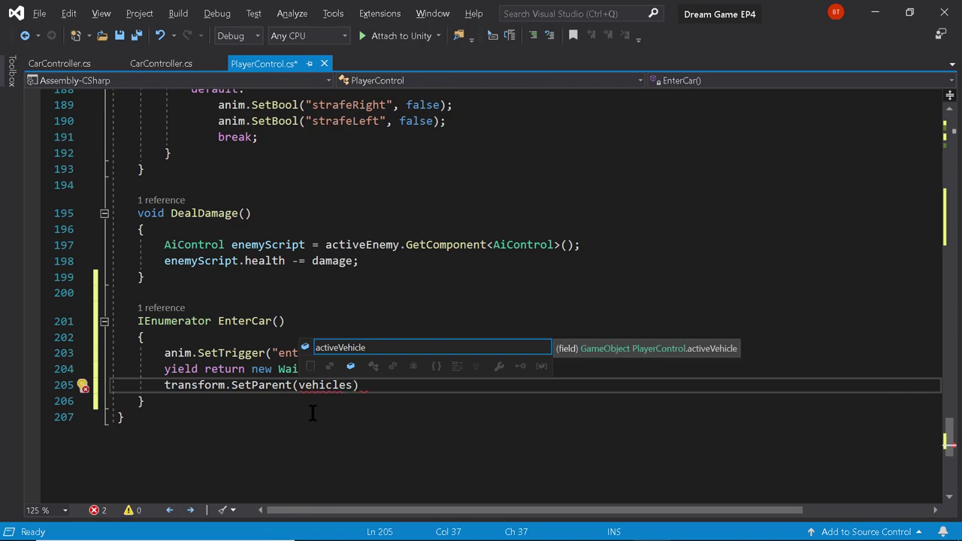
{"action": "key", "text": "BackSpace"}
{"action": "type", "text": "Sc"}
{"action": "type", "text": "ript"}
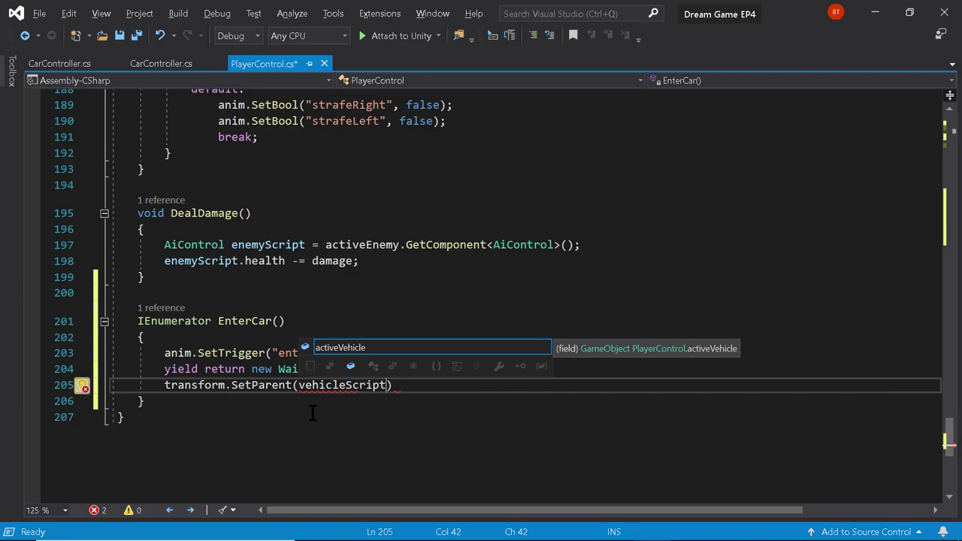
{"action": "type", "text": "."}
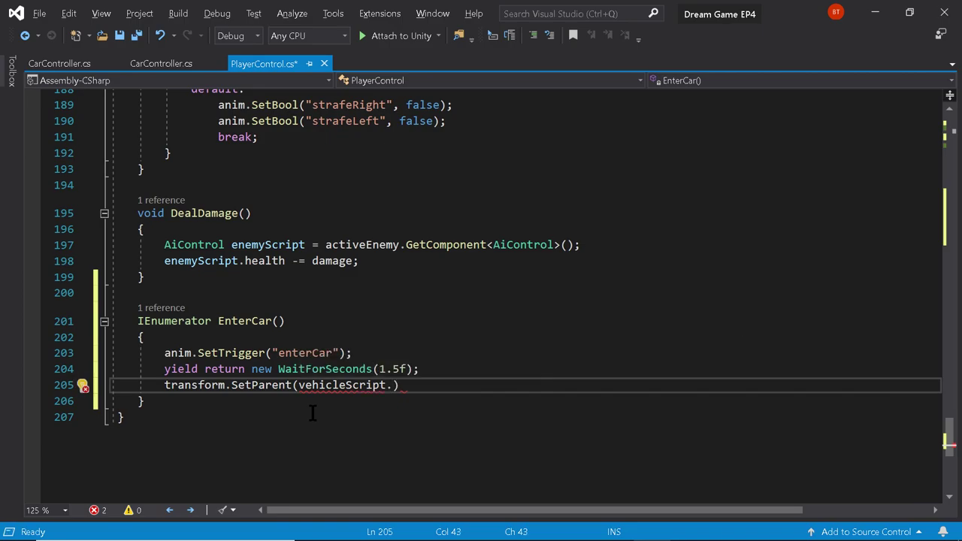
{"action": "type", "text": "exit"}
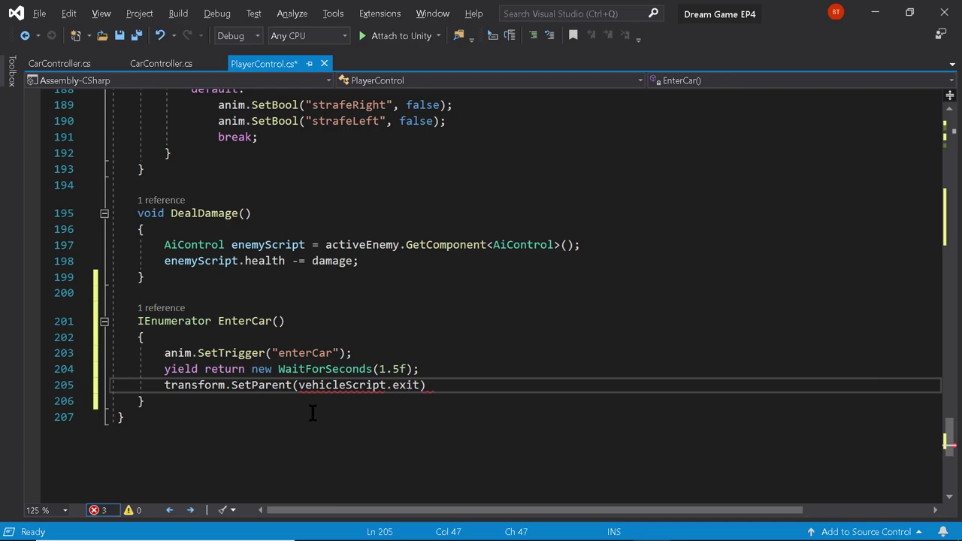
{"action": "type", "text": "Point"}
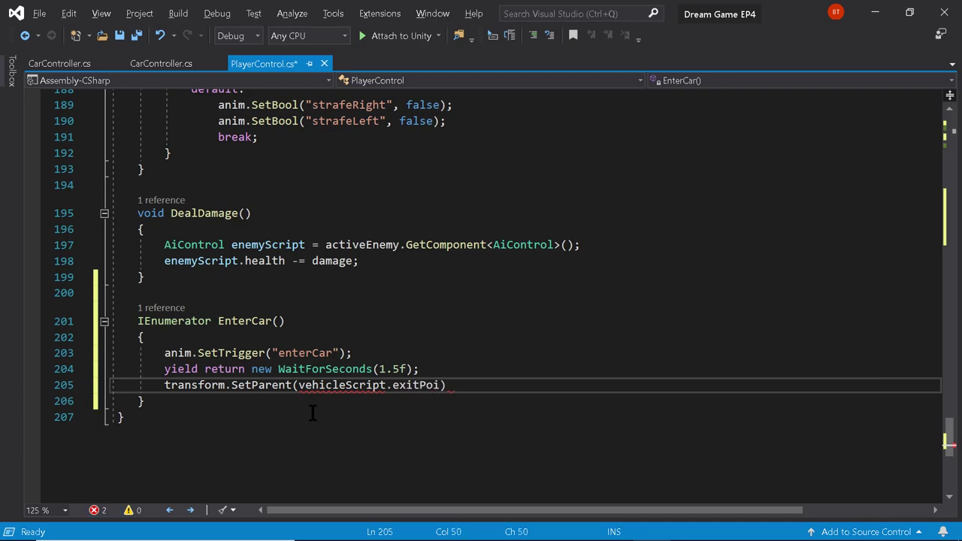
{"action": "type", "text": ".position"}
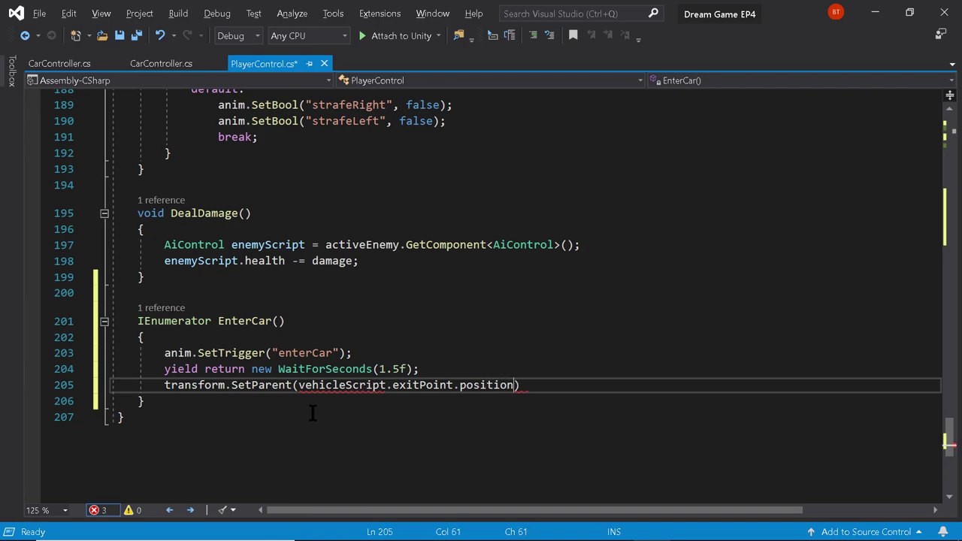
{"action": "type", "text": ")"}
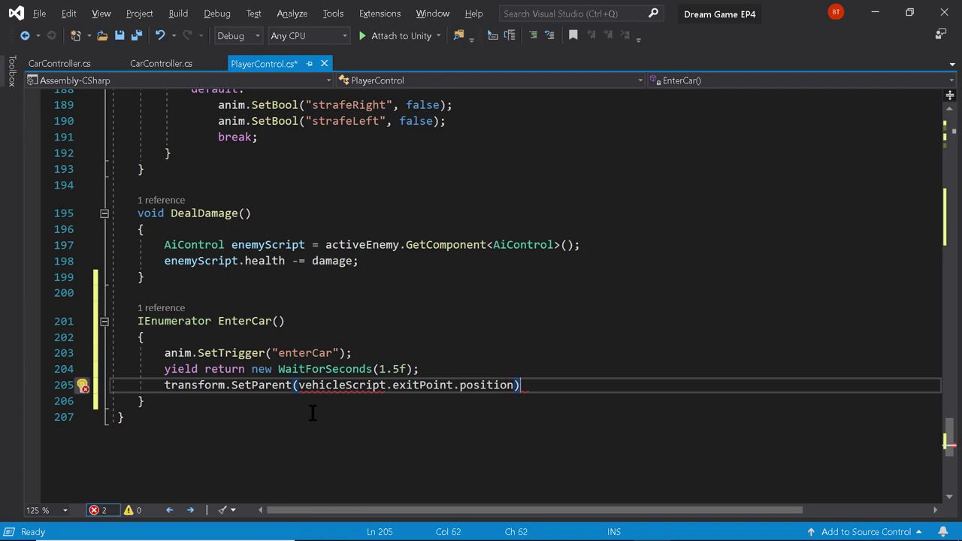
{"action": "type", "text": ";"}
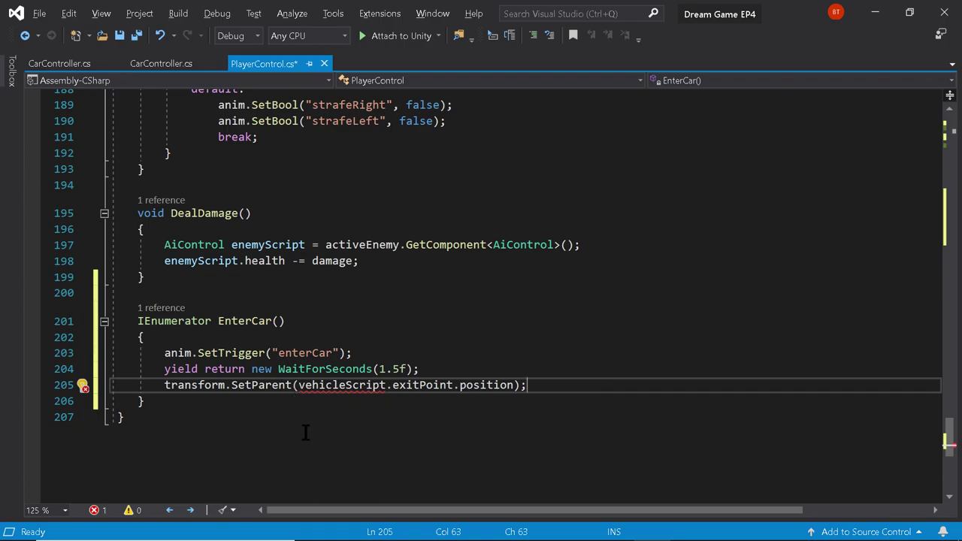
Select the local 'CarController vehicleScript' declaration on line 72, then scroll up to the class fields
{"action": "scroll", "coordinate": [310, 422], "scroll_direction": "up", "scroll_amount": 4}
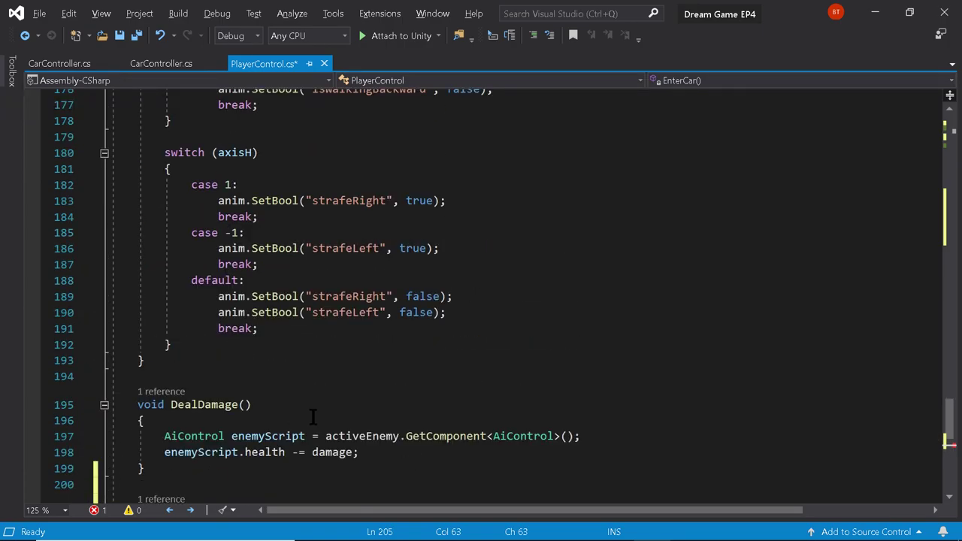
{"action": "scroll", "coordinate": [313, 415], "scroll_direction": "up", "scroll_amount": 20}
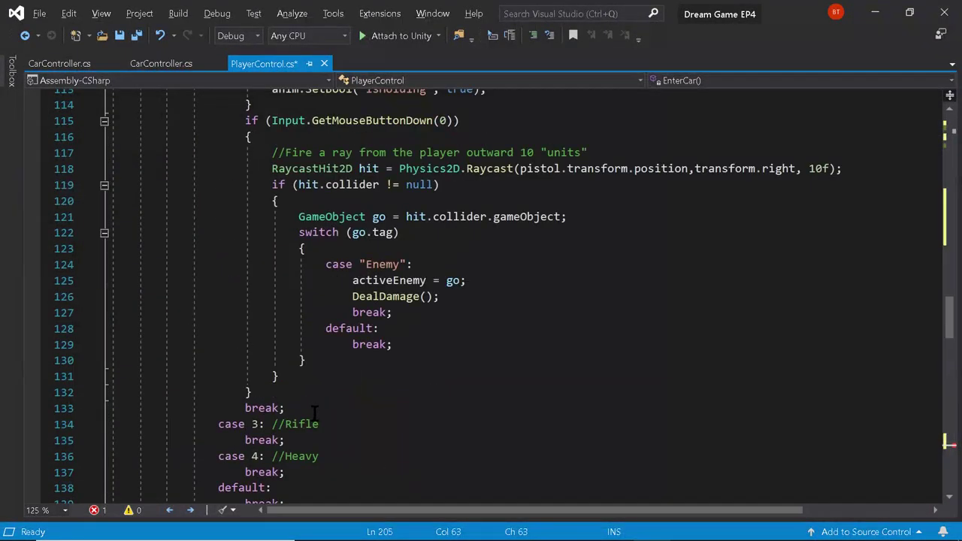
{"action": "scroll", "coordinate": [313, 413], "scroll_direction": "up", "scroll_amount": 5}
{"action": "scroll", "coordinate": [316, 413], "scroll_direction": "up", "scroll_amount": 8}
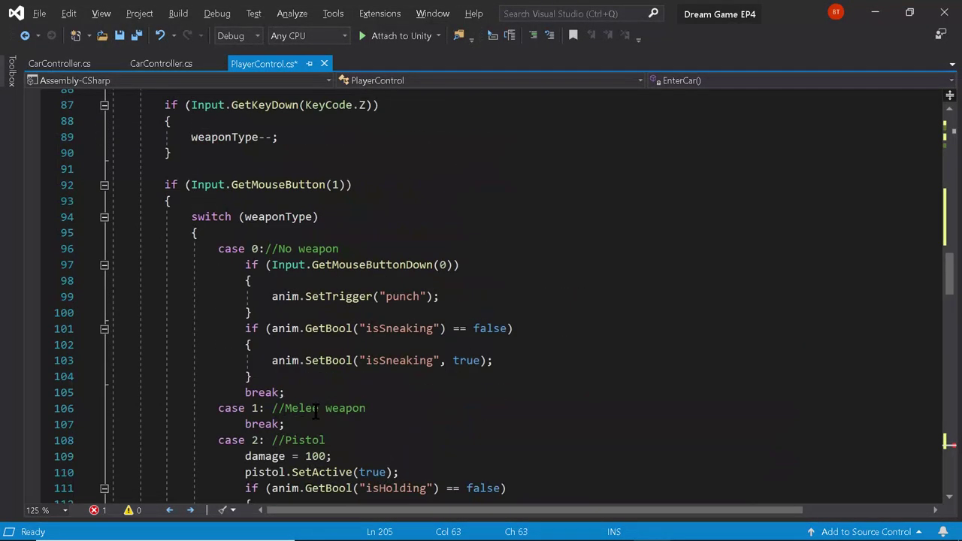
{"action": "scroll", "coordinate": [315, 411], "scroll_direction": "down", "scroll_amount": 9}
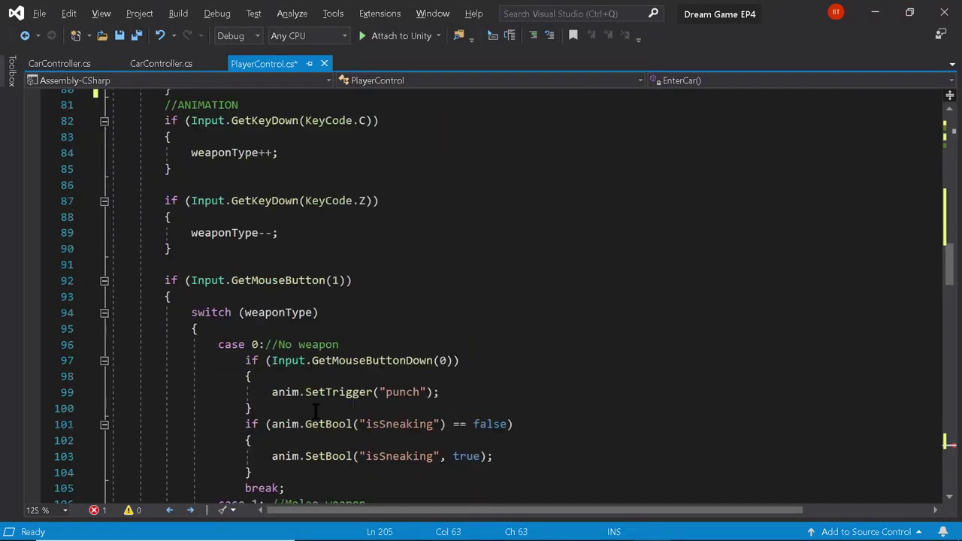
{"action": "scroll", "coordinate": [313, 411], "scroll_direction": "down", "scroll_amount": 4}
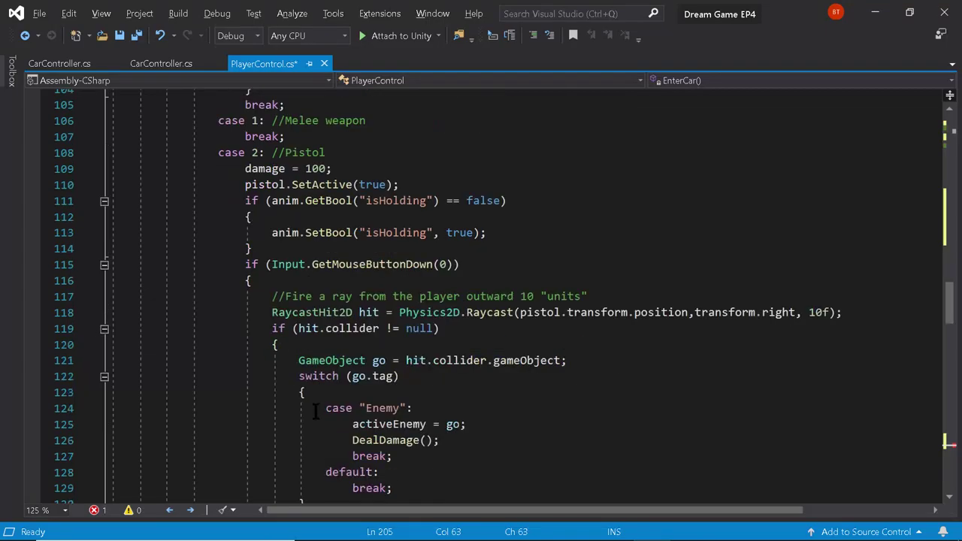
{"action": "scroll", "coordinate": [313, 411], "scroll_direction": "up", "scroll_amount": 6}
{"action": "scroll", "coordinate": [314, 407], "scroll_direction": "up", "scroll_amount": 11}
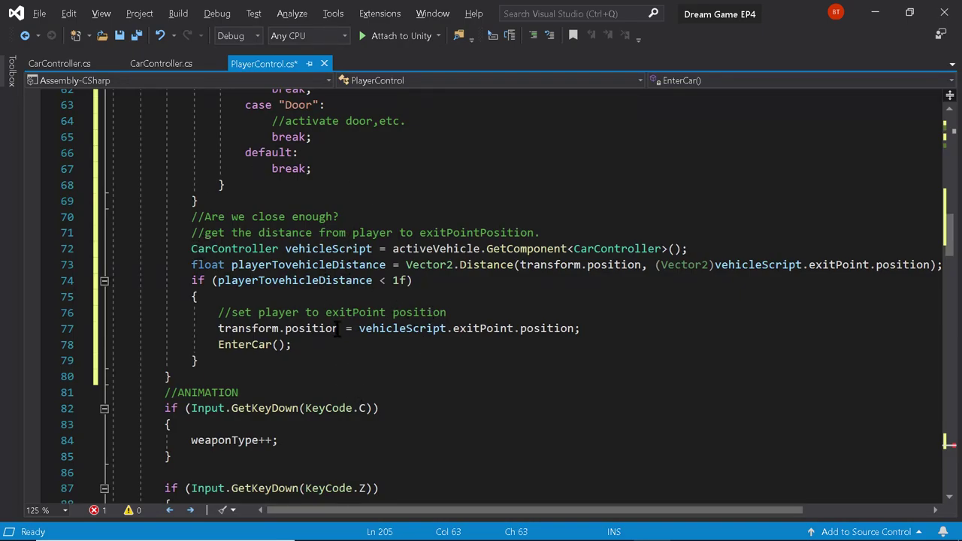
{"action": "scroll", "coordinate": [337, 328], "scroll_direction": "up", "scroll_amount": 1}
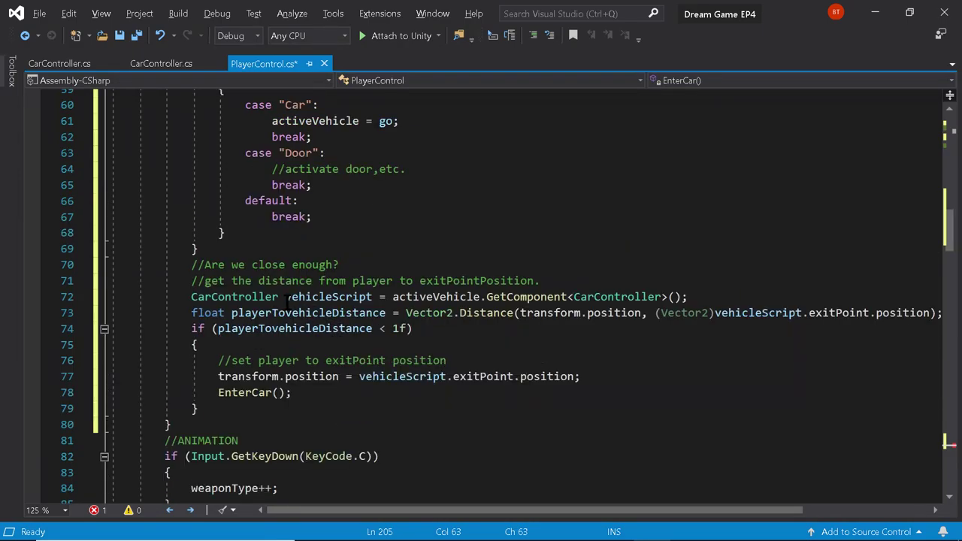
{"action": "left_click_drag", "start_coordinate": [188, 297], "coordinate": [370, 297]}
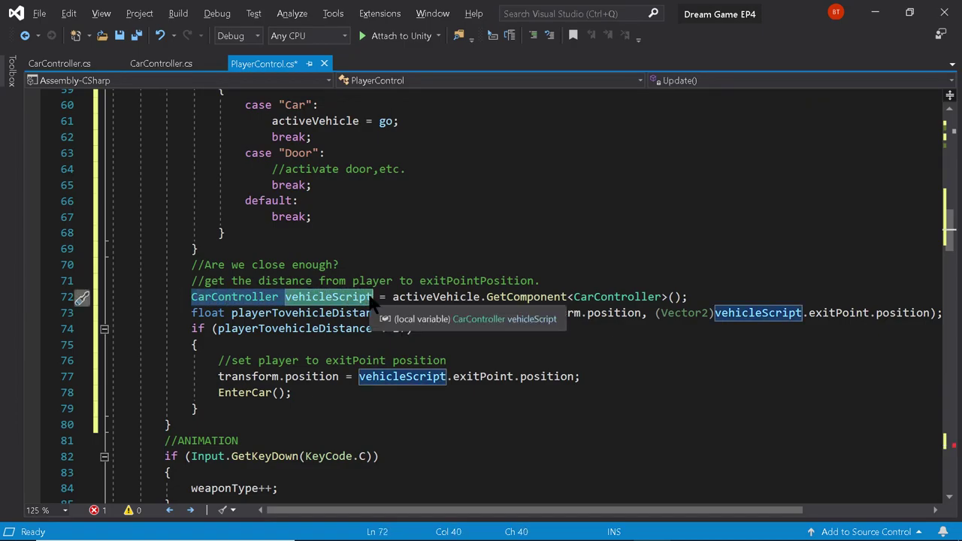
{"action": "scroll", "coordinate": [361, 308], "scroll_direction": "up", "scroll_amount": 14}
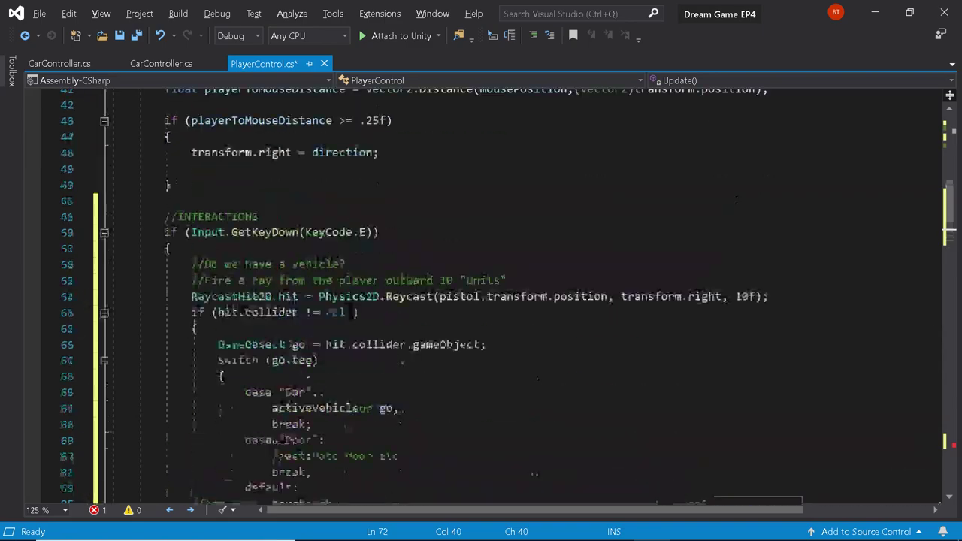
{"action": "scroll", "coordinate": [348, 311], "scroll_direction": "up", "scroll_amount": 4}
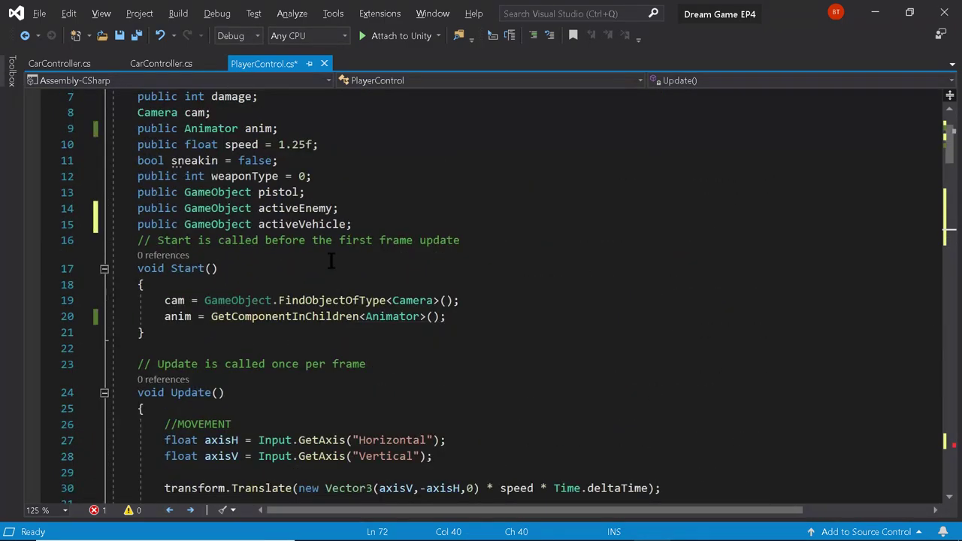
Declare a 'CarController vehicleScript;' field below the activeVehicle field
{"action": "left_click", "coordinate": [359, 225]}
{"action": "key", "text": "Return"}
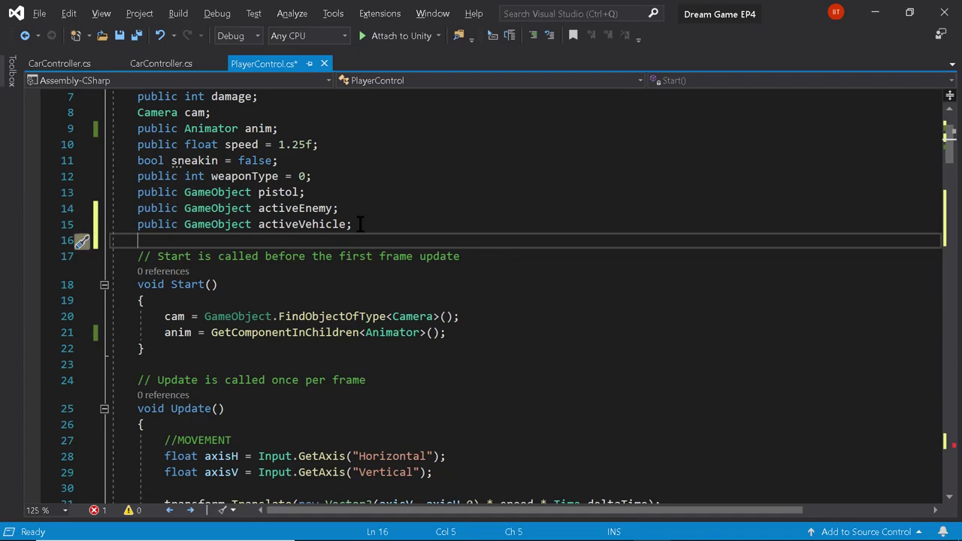
{"action": "type", "text": "CarController vehicleScript ="}
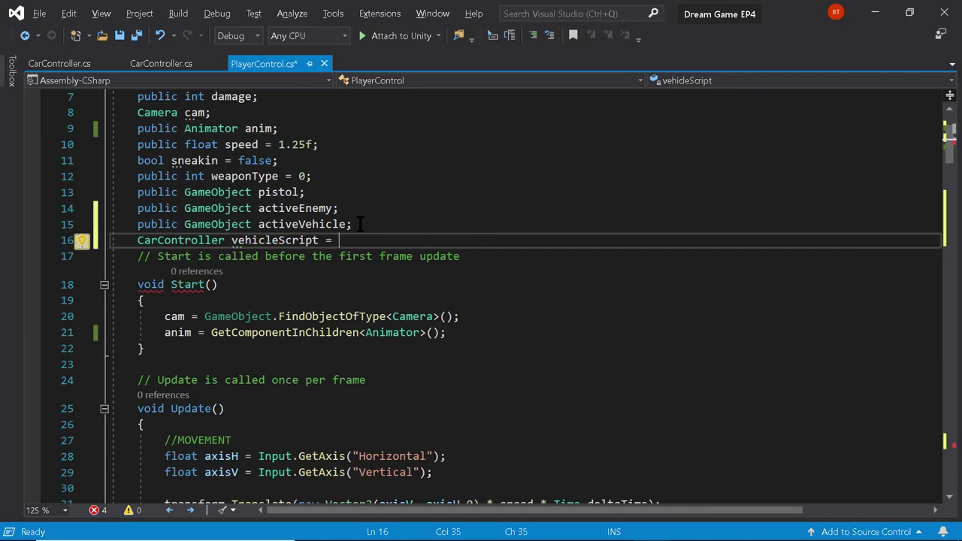
{"action": "key", "text": "BackSpace"}
{"action": "key", "text": "BackSpace"}
{"action": "key", "text": "BackSpace"}
{"action": "key", "text": "BackSpace"}
{"action": "type", "text": "t;"}
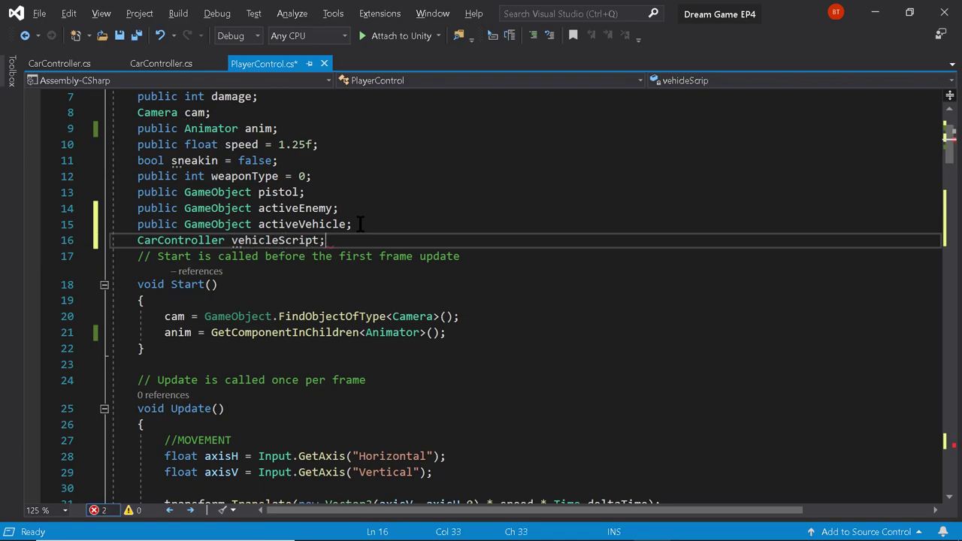
Remove the CarController type from line 73 so Update assigns the field, and save
{"action": "scroll", "coordinate": [360, 224], "scroll_direction": "down", "scroll_amount": 4}
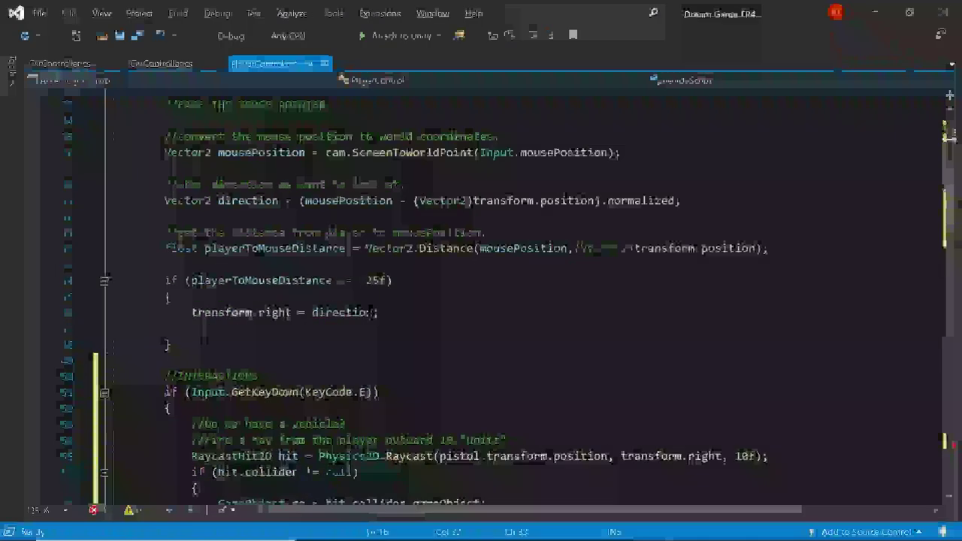
{"action": "scroll", "coordinate": [368, 313], "scroll_direction": "down", "scroll_amount": 3}
{"action": "scroll", "coordinate": [368, 313], "scroll_direction": "down", "scroll_amount": 5}
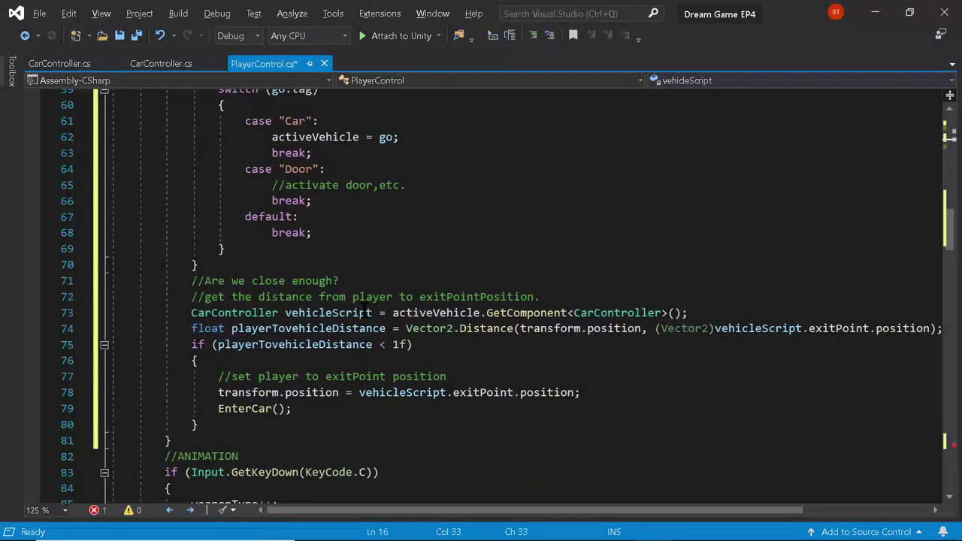
{"action": "left_click", "coordinate": [285, 313]}
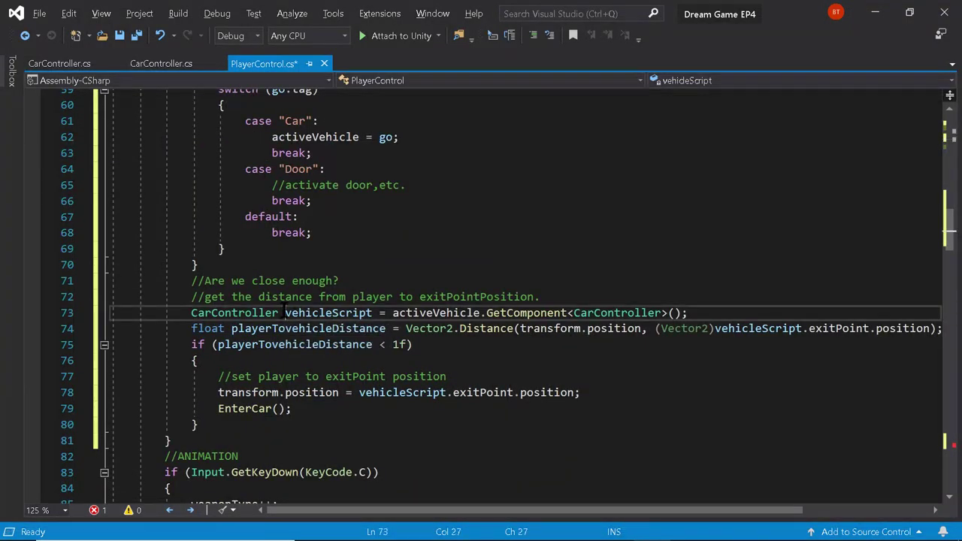
{"action": "key", "text": "BackSpace"}
{"action": "key", "text": "BackSpace"}
{"action": "key", "text": "BackSpace"}
{"action": "key", "text": "BackSpace"}
{"action": "key", "text": "BackSpace"}
{"action": "key", "text": "BackSpace"}
{"action": "key", "text": "BackSpace"}
{"action": "key", "text": "BackSpace"}
{"action": "key", "text": "BackSpace"}
{"action": "key", "text": "BackSpace"}
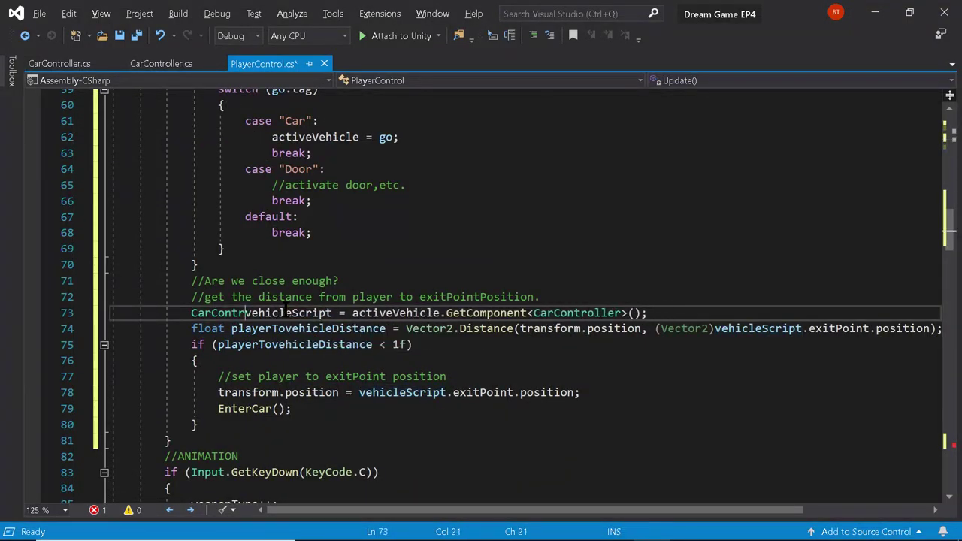
{"action": "key", "text": "BackSpace"}
{"action": "key", "text": "BackSpace"}
{"action": "key", "text": "BackSpace"}
{"action": "key", "text": "BackSpace"}
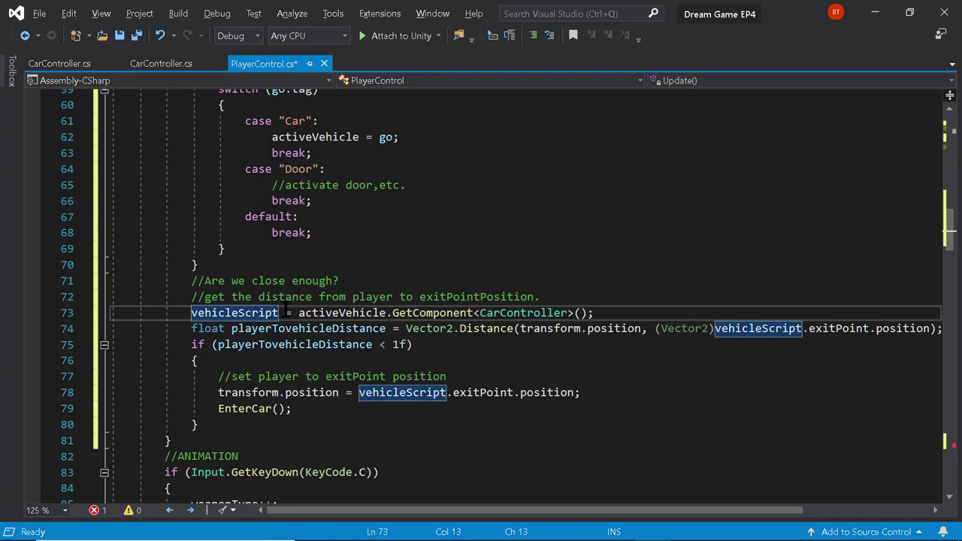
{"action": "key", "text": "ctrl+s"}
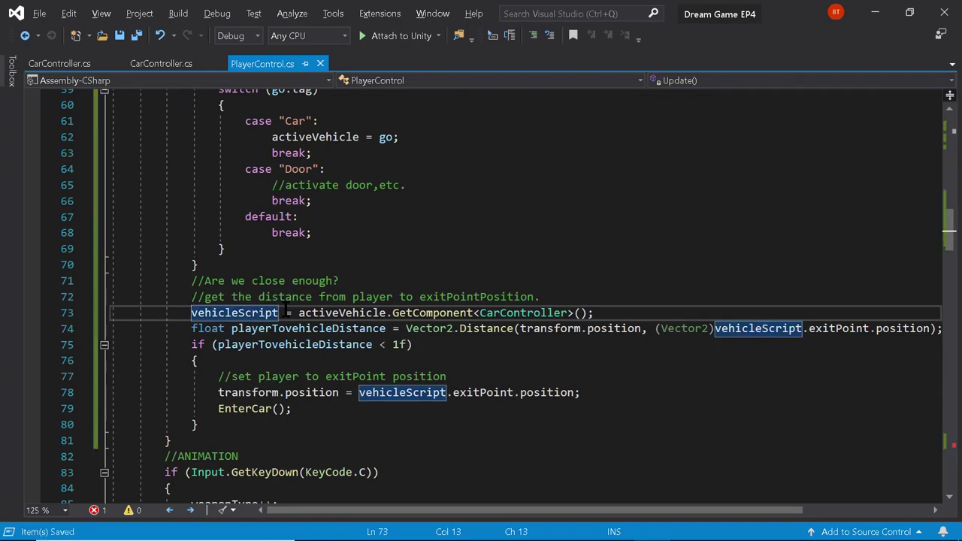
{"action": "scroll", "coordinate": [315, 297], "scroll_direction": "down", "scroll_amount": 20}
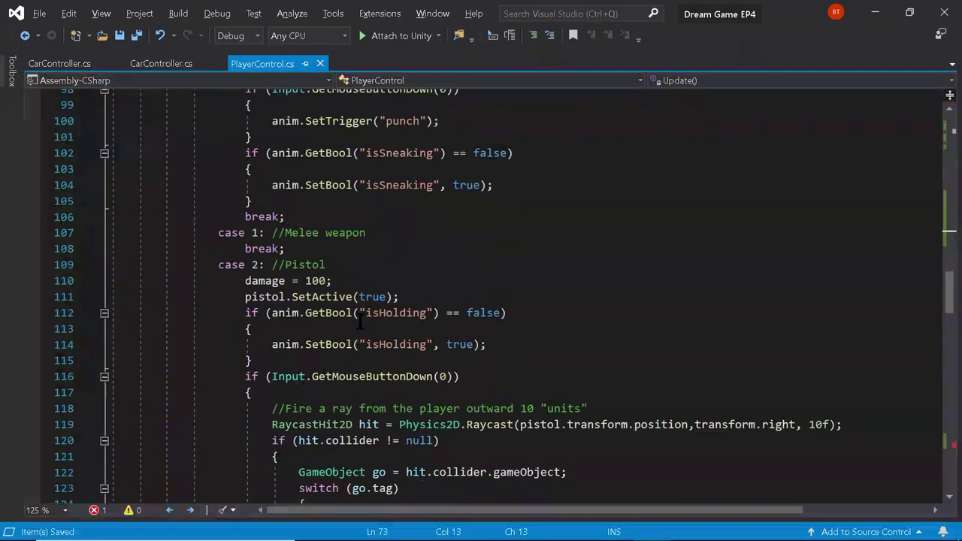
Delete '.position' so EnterCar calls transform.SetParent(vehicleScript.exitPoint)
{"action": "scroll", "coordinate": [363, 329], "scroll_direction": "down", "scroll_amount": 19}
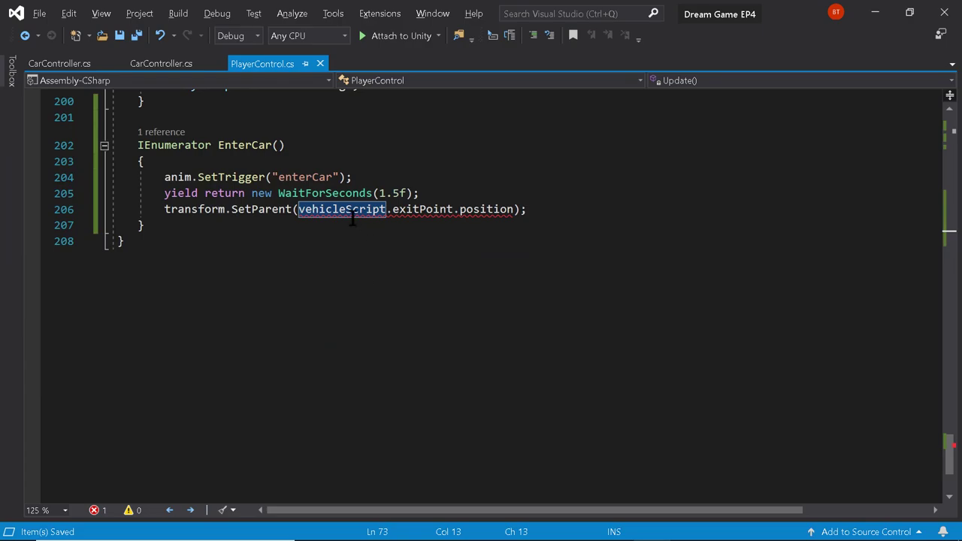
{"action": "mouse_move", "coordinate": [353, 212]}
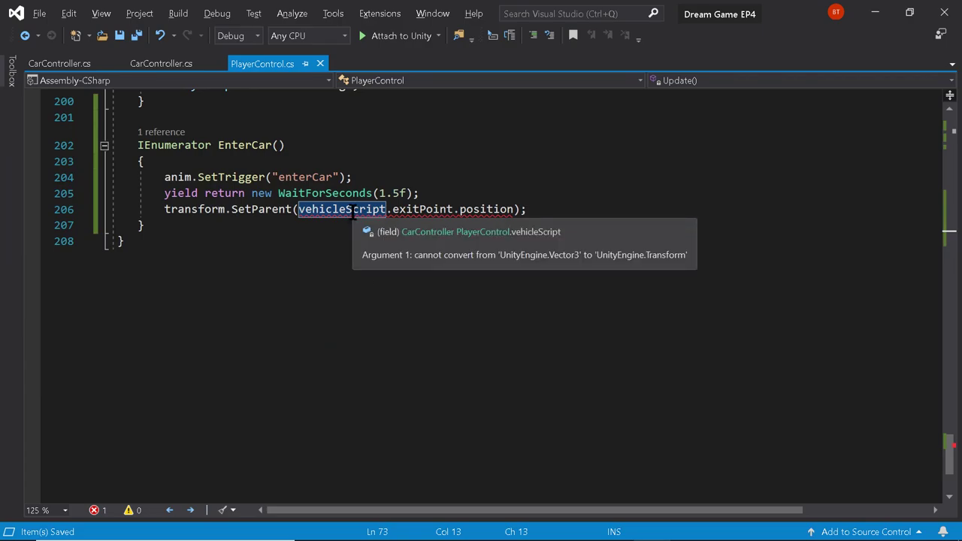
{"action": "left_click", "coordinate": [469, 212]}
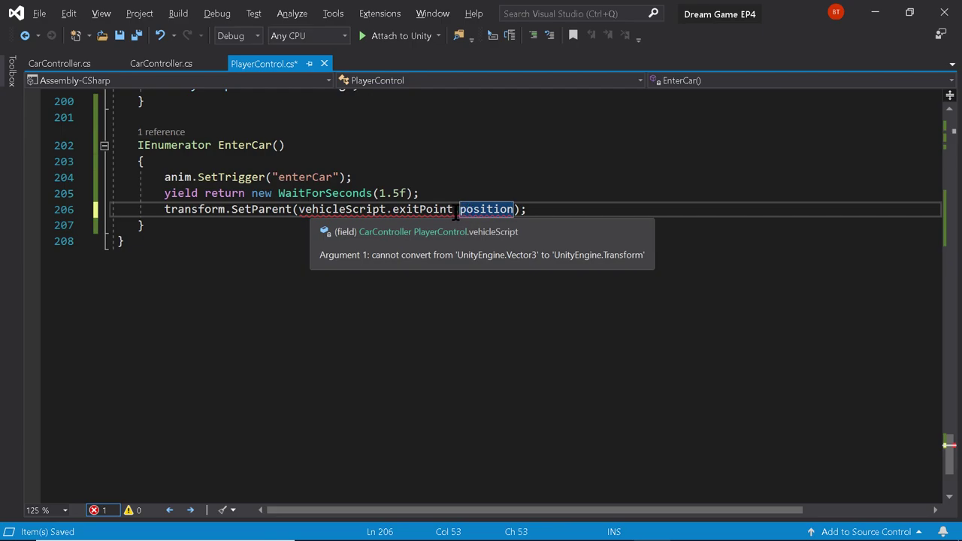
{"action": "left_click", "coordinate": [455, 211]}
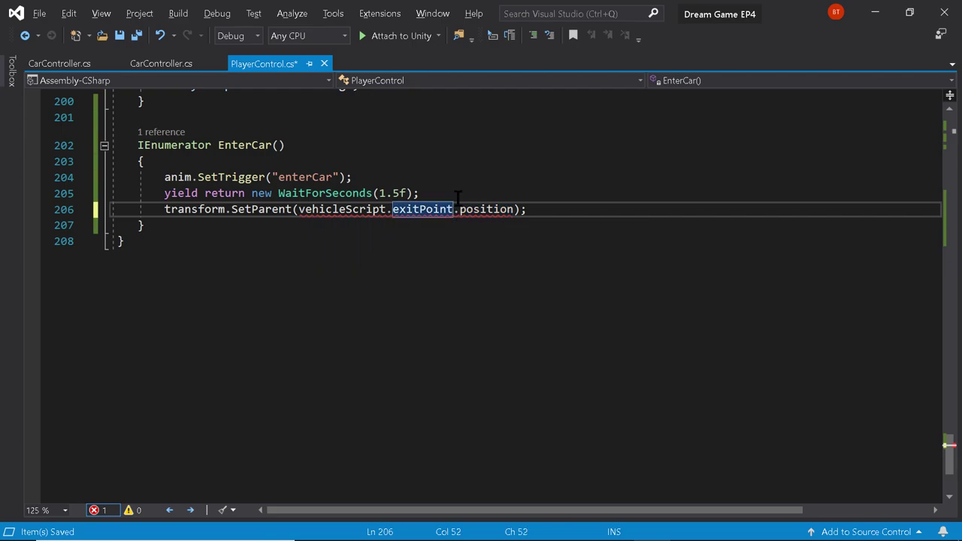
{"action": "key", "text": "Delete"}
{"action": "key", "text": "Delete"}
{"action": "key", "text": "Delete"}
{"action": "key", "text": "Delete"}
{"action": "key", "text": "Delete"}
{"action": "key", "text": "Delete"}
{"action": "key", "text": "Delete"}
{"action": "key", "text": "Delete"}
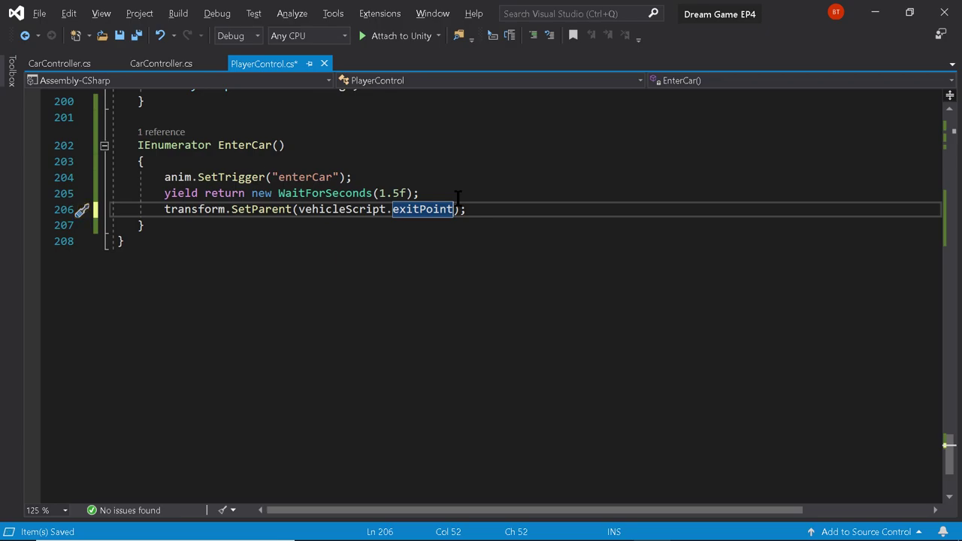
{"action": "scroll", "coordinate": [438, 255], "scroll_direction": "up", "scroll_amount": 4}
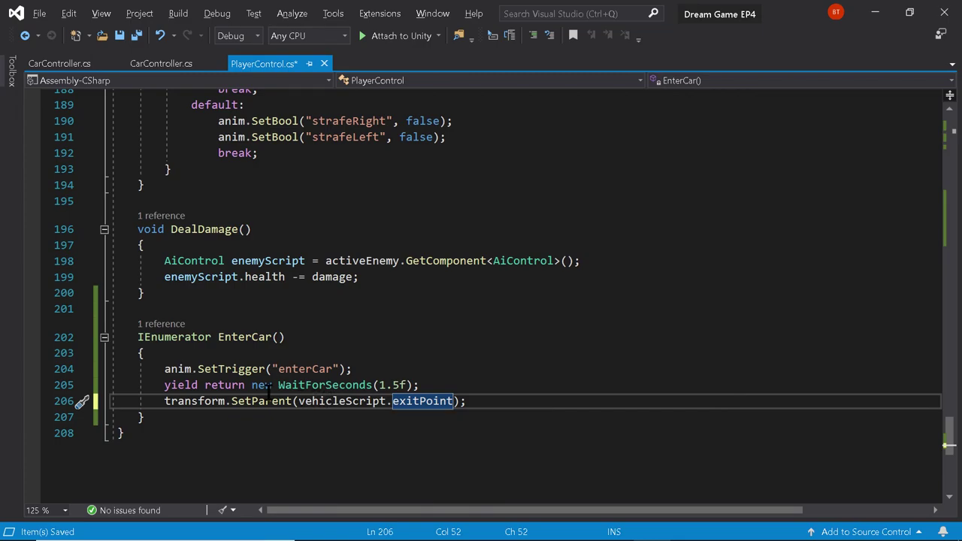
{"action": "scroll", "coordinate": [269, 387], "scroll_direction": "down", "scroll_amount": 1}
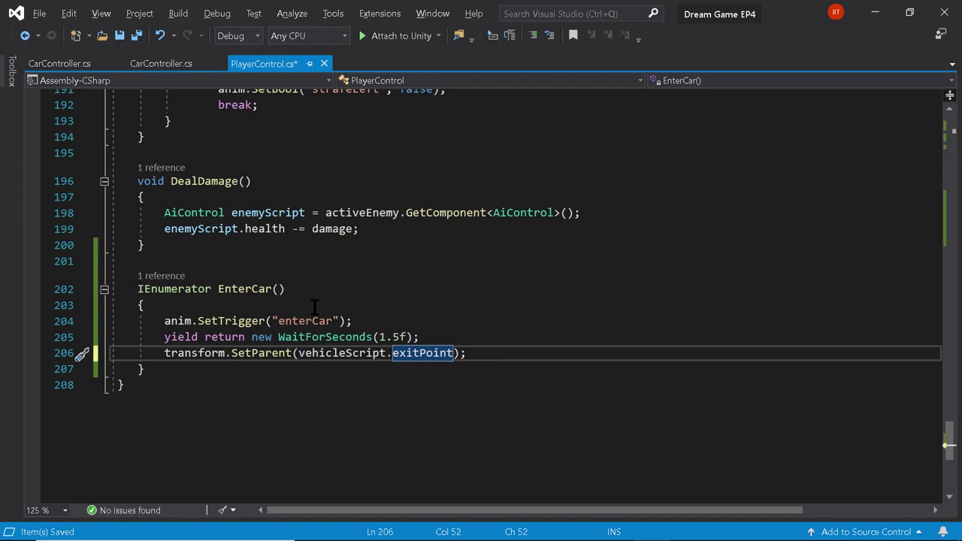
{"action": "scroll", "coordinate": [310, 309], "scroll_direction": "down", "scroll_amount": 2}
Create an empty IEnumerator ExitCar() coroutine below EnterCar
{"action": "left_click", "coordinate": [188, 275]}
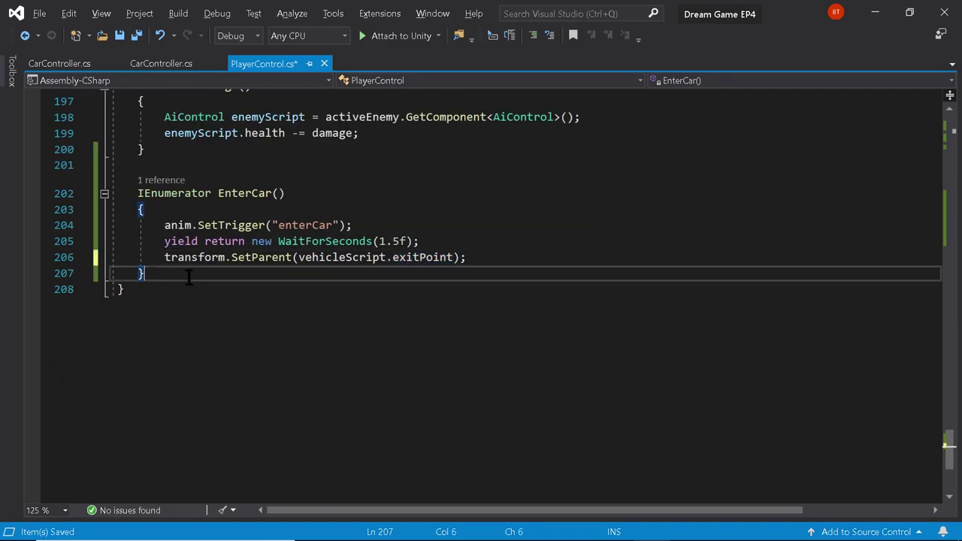
{"action": "key", "text": "Return"}
{"action": "key", "text": "Return"}
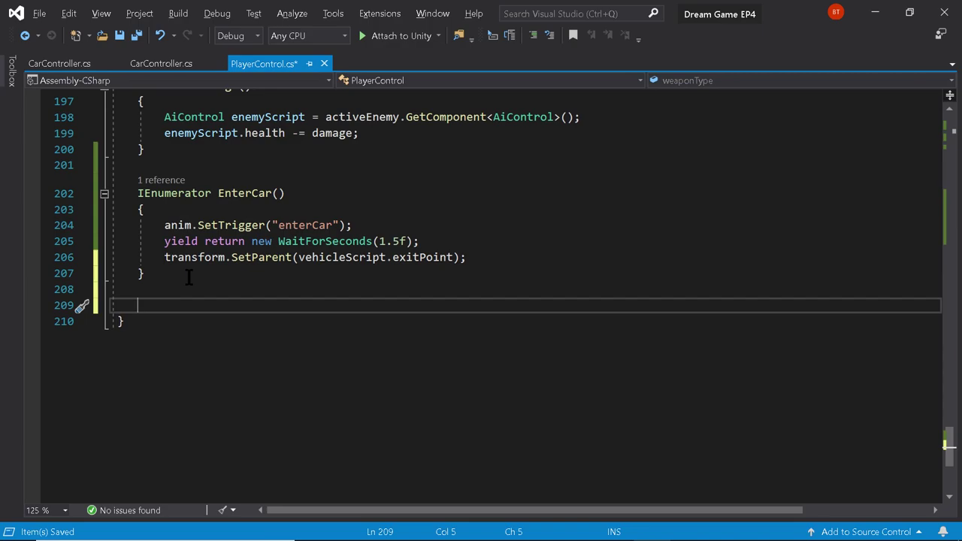
{"action": "type", "text": "I"}
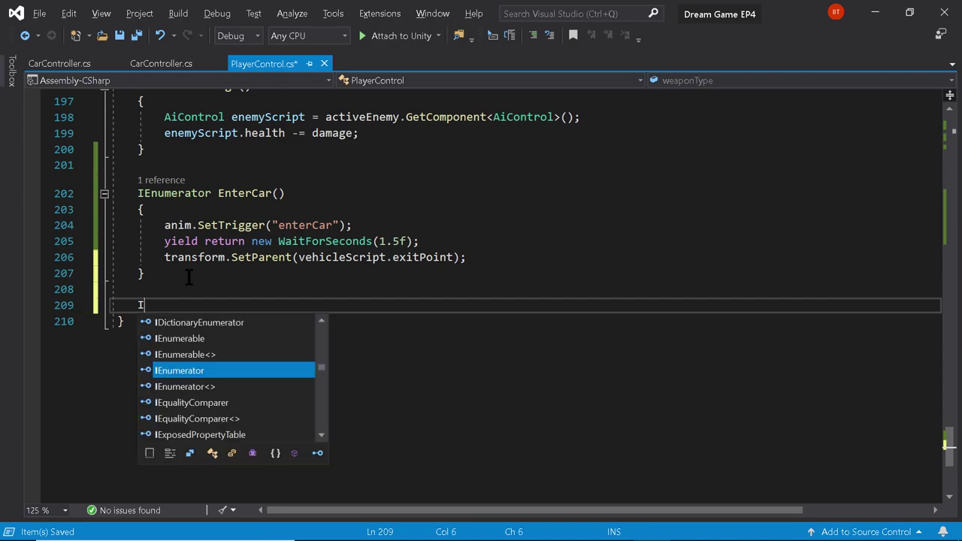
{"action": "type", "text": "Enumerato"}
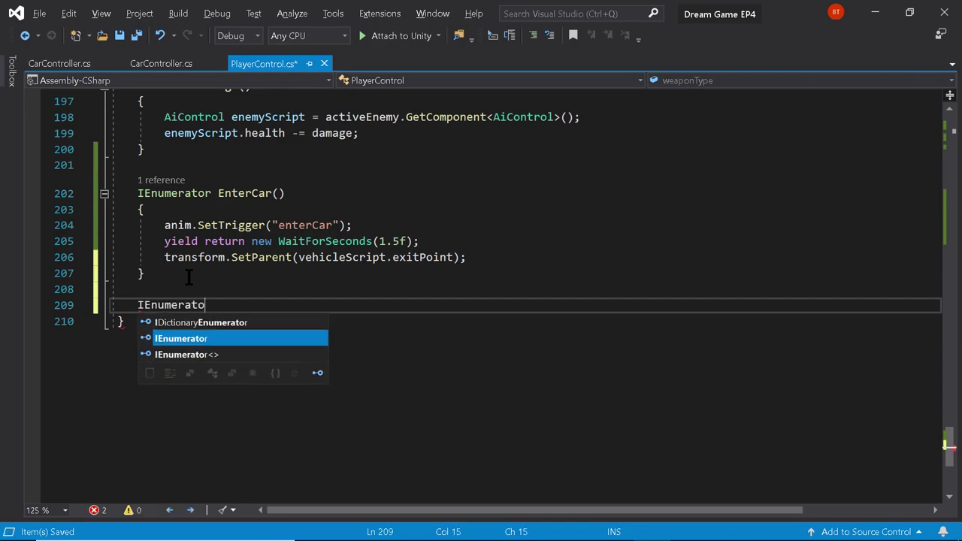
{"action": "type", "text": "r Exit"}
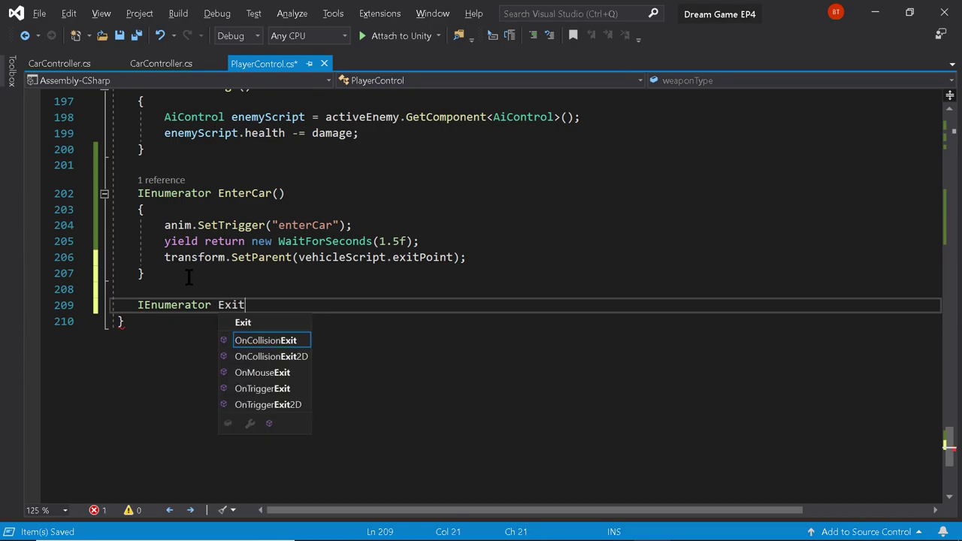
{"action": "type", "text": "Car"}
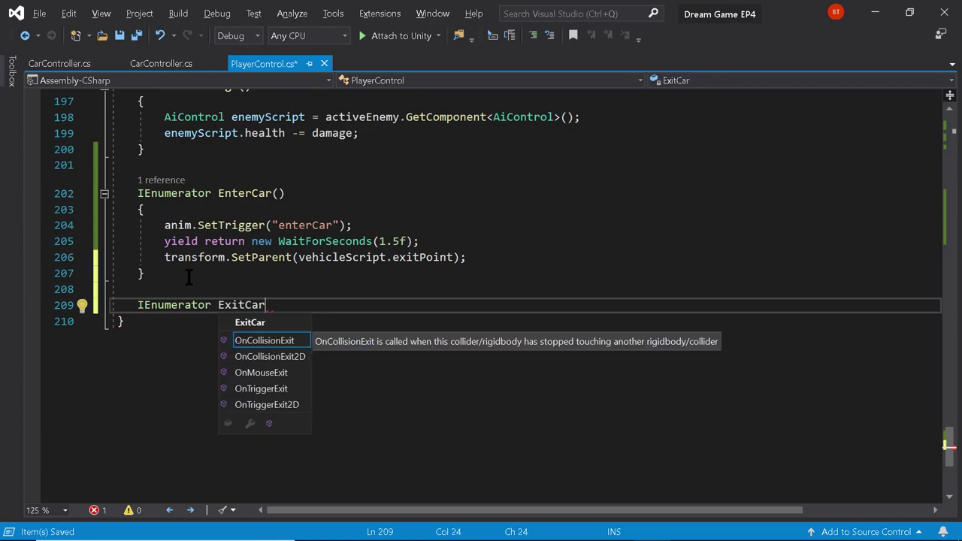
{"action": "type", "text": "()"}
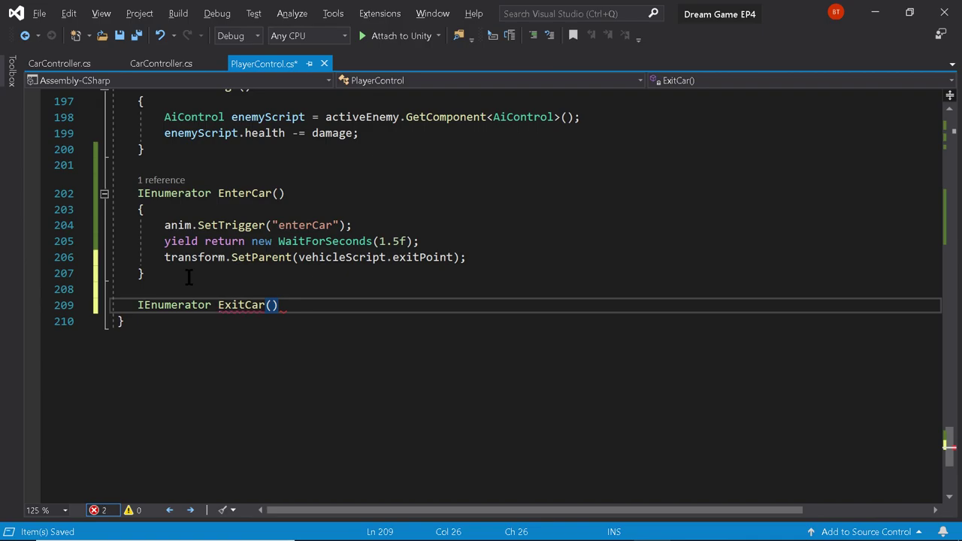
{"action": "type", "text": " { }"}
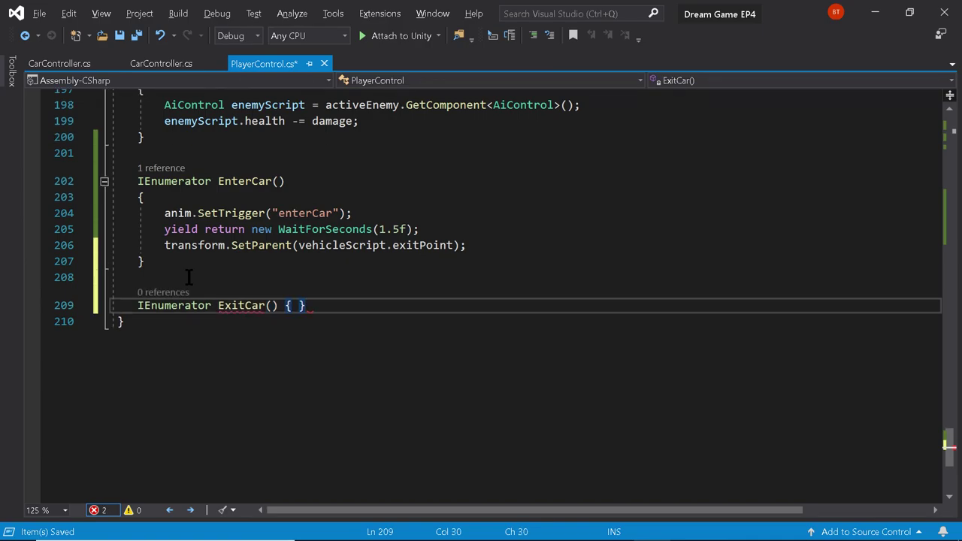
{"action": "key", "text": "Left"}
{"action": "key", "text": "Left"}
{"action": "key", "text": "Left"}
{"action": "key", "text": "Return"}
{"action": "key", "text": "Right"}
{"action": "key", "text": "Right"}
{"action": "key", "text": "Return"}
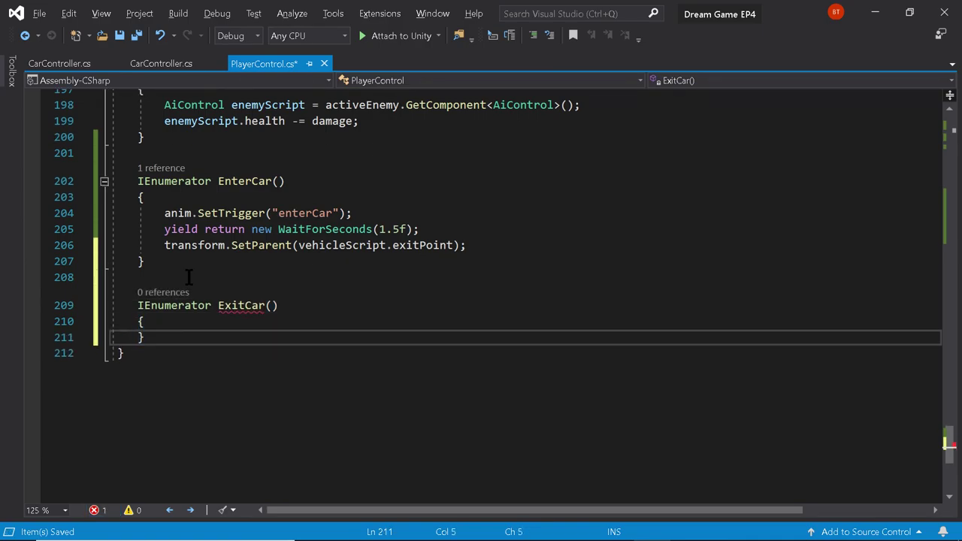
{"action": "key", "text": "Return"}
Make ExitCar start with anim.SetTrigger("exitCar");
{"action": "type", "text": "AssetModificationProcessor,/"}
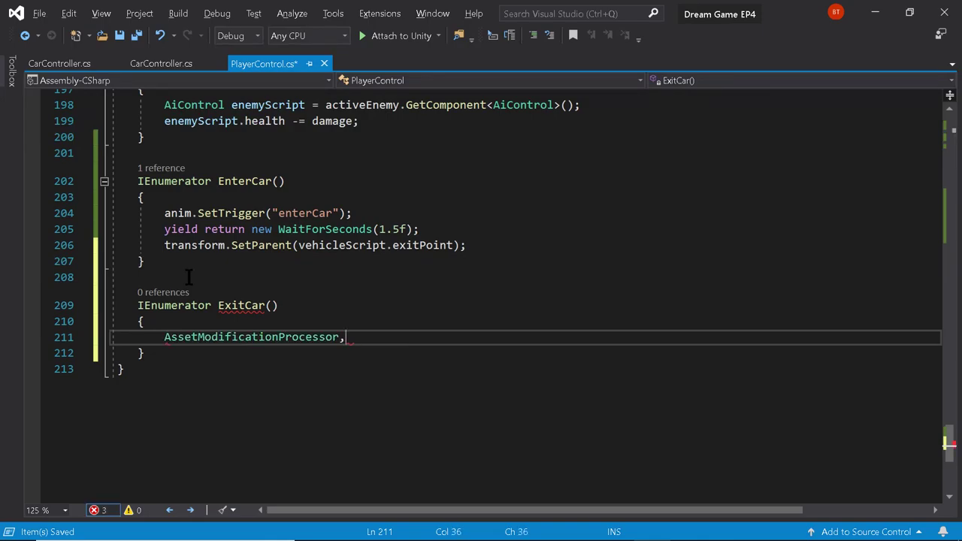
{"action": "key", "text": "BackSpace"}
{"action": "key", "text": "BackSpace"}
{"action": "key", "text": "BackSpace"}
{"action": "key", "text": "BackSpace"}
{"action": "key", "text": "BackSpace"}
{"action": "key", "text": "BackSpace"}
{"action": "key", "text": "BackSpace"}
{"action": "key", "text": "BackSpace"}
{"action": "key", "text": "BackSpace"}
{"action": "key", "text": "BackSpace"}
{"action": "key", "text": "BackSpace"}
{"action": "key", "text": "BackSpace"}
{"action": "key", "text": "BackSpace"}
{"action": "key", "text": "BackSpace"}
{"action": "key", "text": "BackSpace"}
{"action": "key", "text": "BackSpace"}
{"action": "key", "text": "BackSpace"}
{"action": "key", "text": "BackSpace"}
{"action": "key", "text": "BackSpace"}
{"action": "key", "text": "BackSpace"}
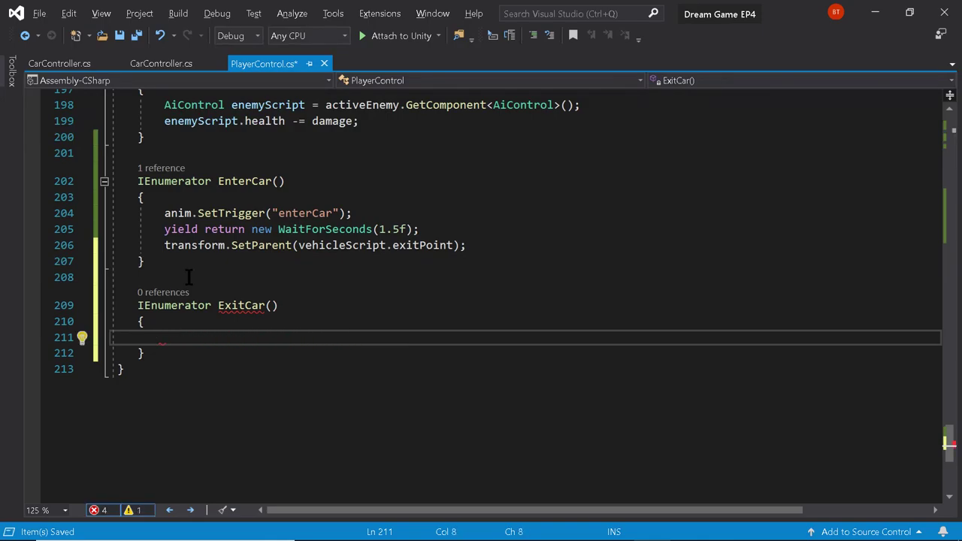
{"action": "type", "text": "anim"}
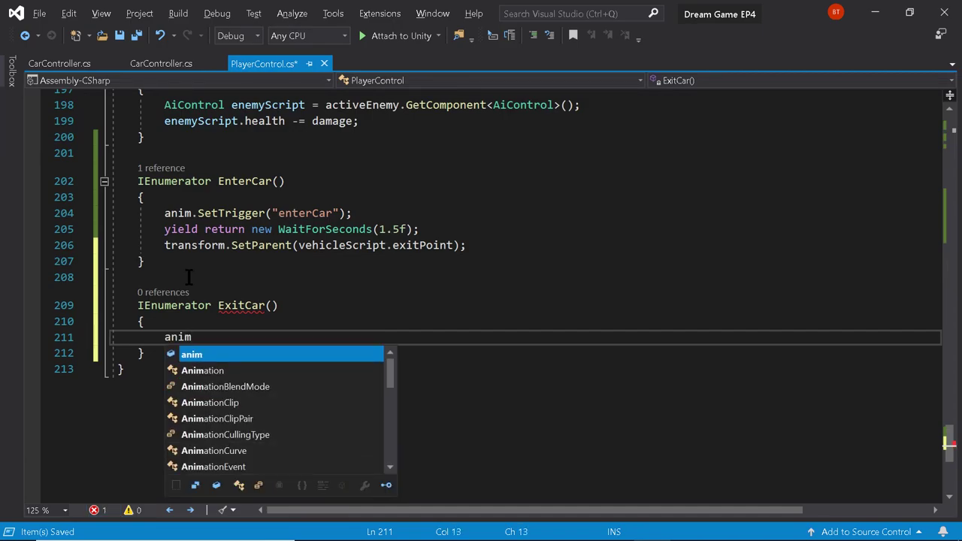
{"action": "type", "text": ".sett"}
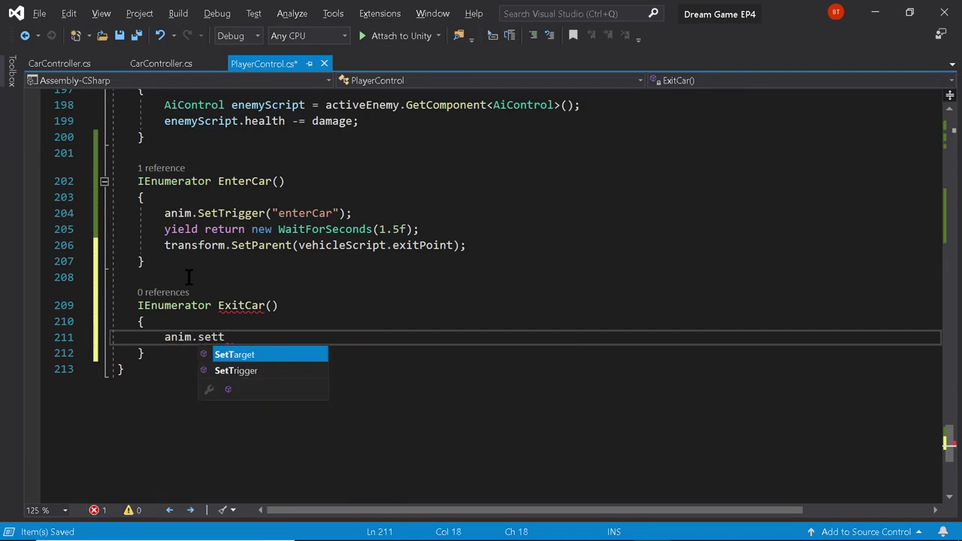
{"action": "key", "text": "Down"}
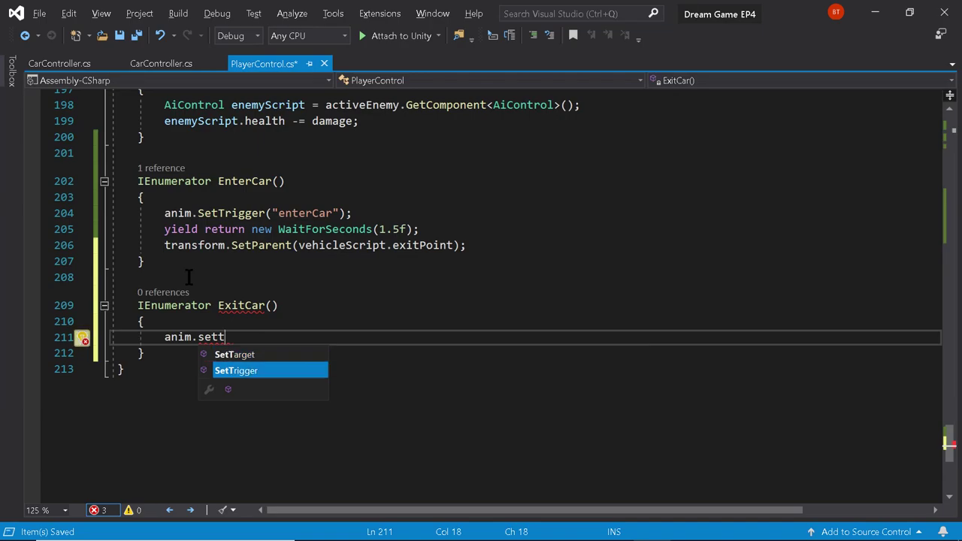
{"action": "key", "text": "Tab"}
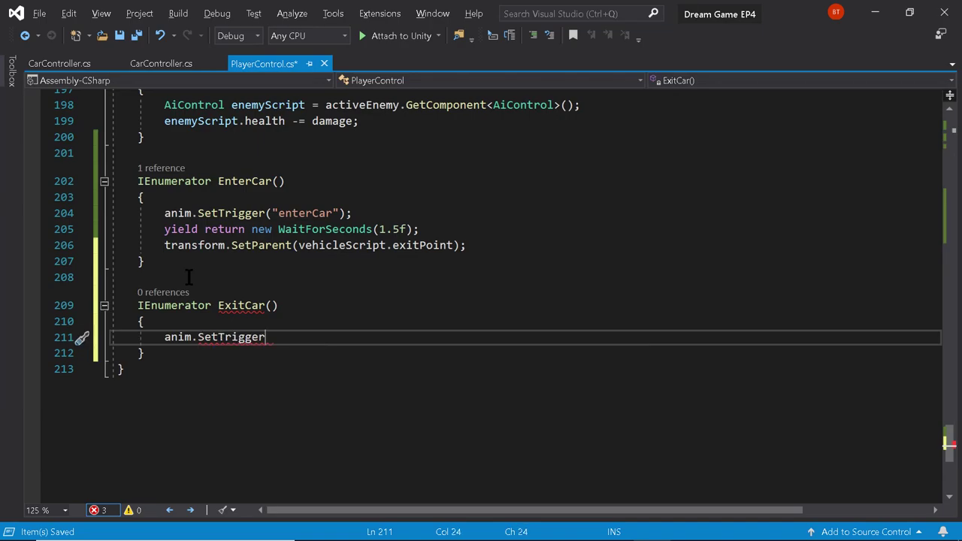
{"action": "type", "text": "();"}
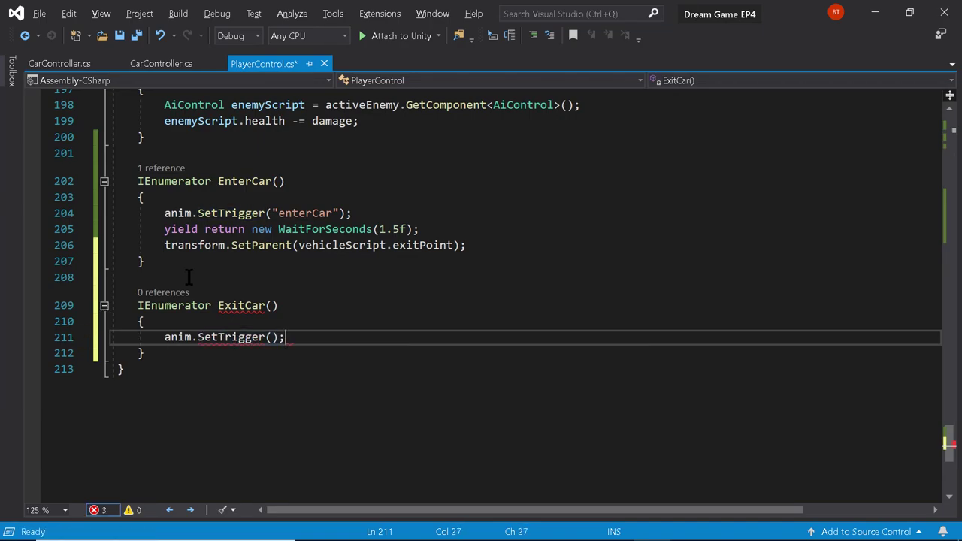
{"action": "key", "text": "Left"}
{"action": "key", "text": "Left"}
{"action": "type", "text": "\"e"}
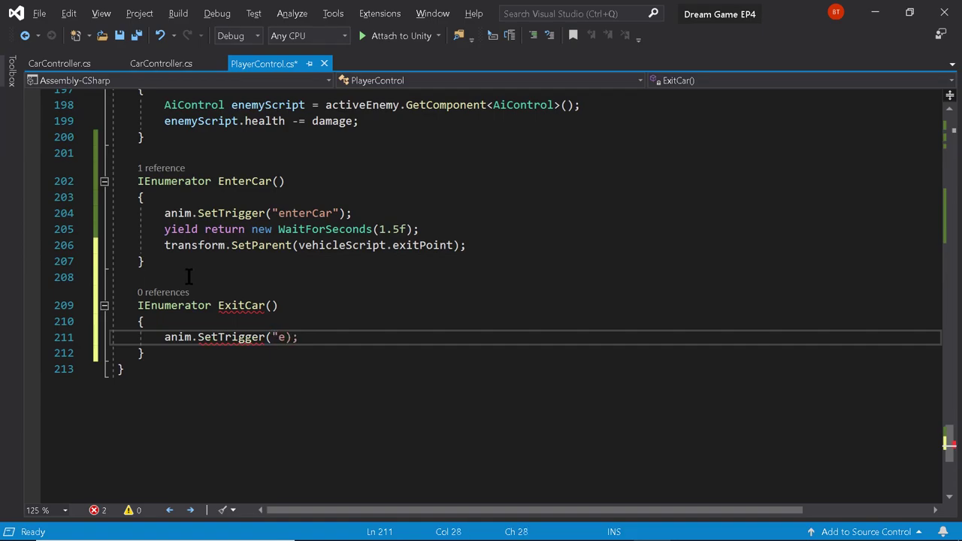
{"action": "type", "text": "xitCar\""}
{"action": "key", "text": "Left"}
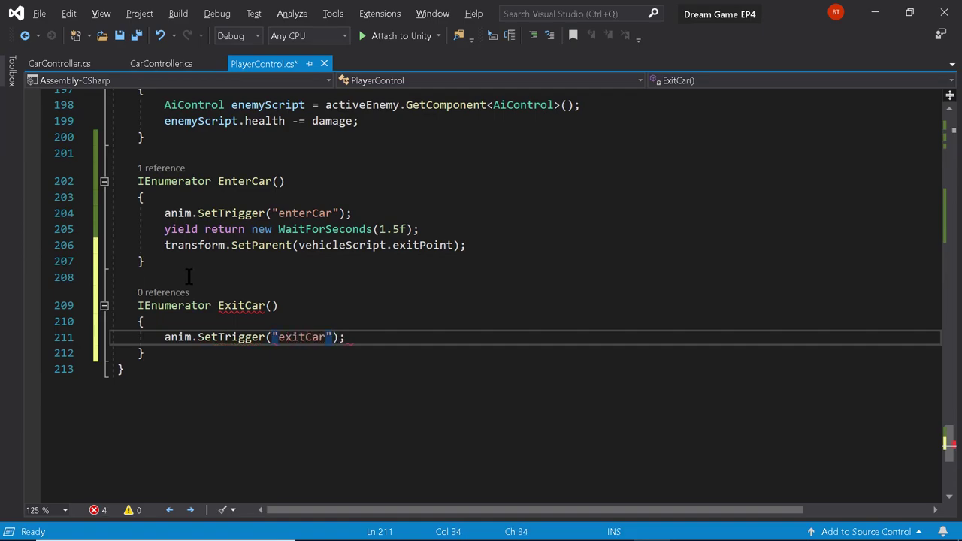
{"action": "key", "text": "End"}
{"action": "key", "text": "Return"}
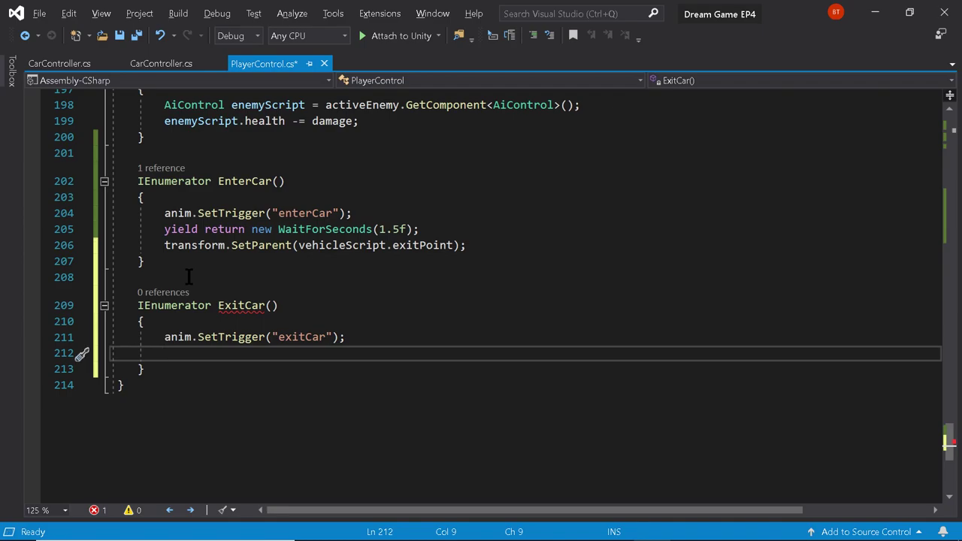
Add yield return new WaitForSeconds(1.5f); after the trigger
{"action": "type", "text": "yield re"}
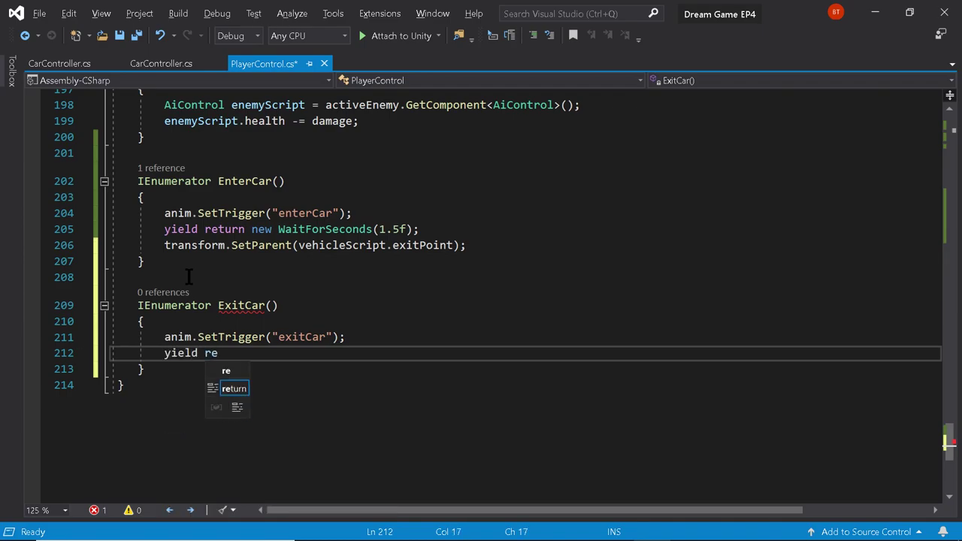
{"action": "type", "text": "turn new Wa"}
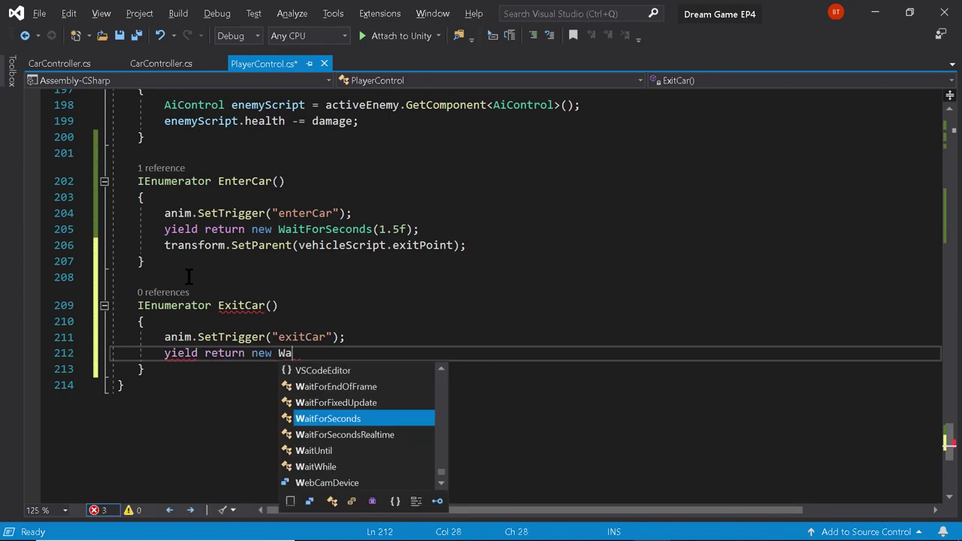
{"action": "type", "text": "itForSeconds"}
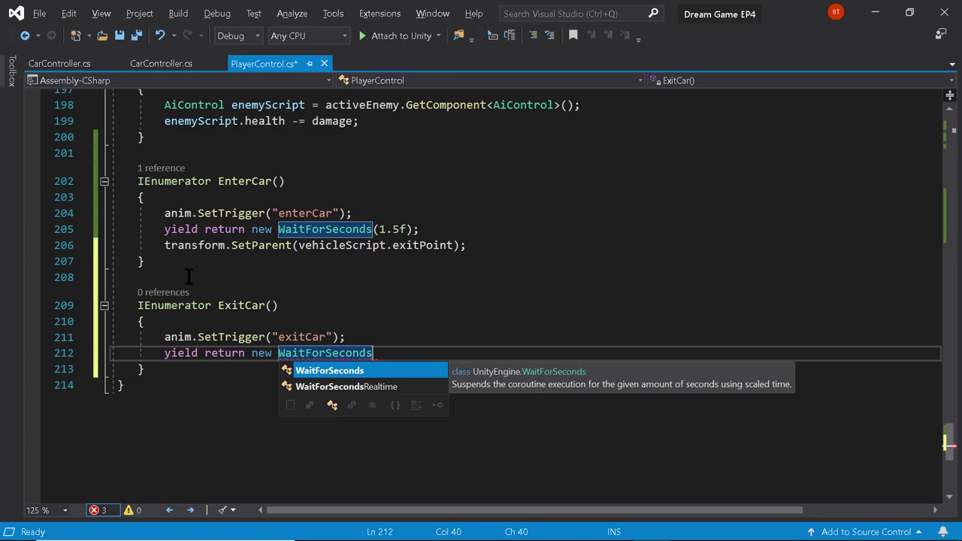
{"action": "type", "text": "()"}
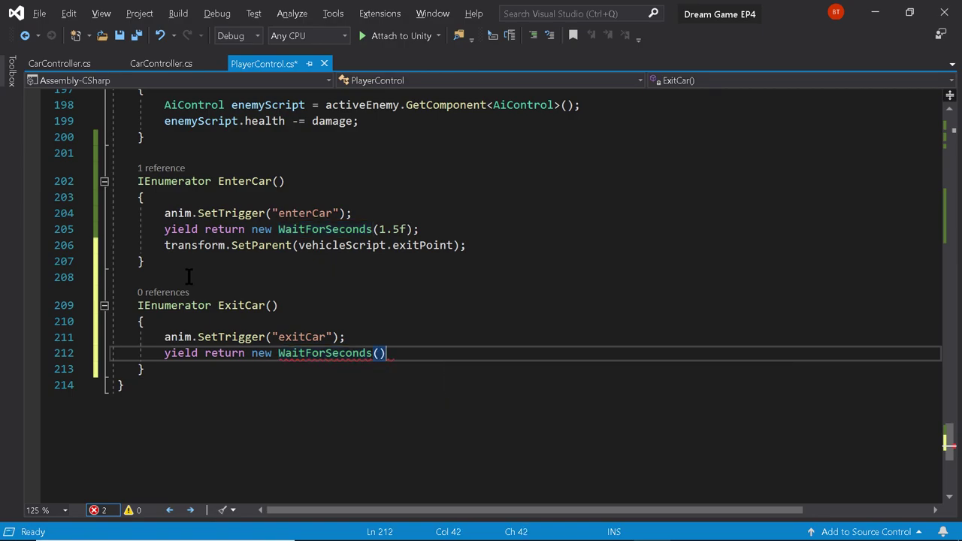
{"action": "key", "text": "Left"}
{"action": "key", "text": "Left"}
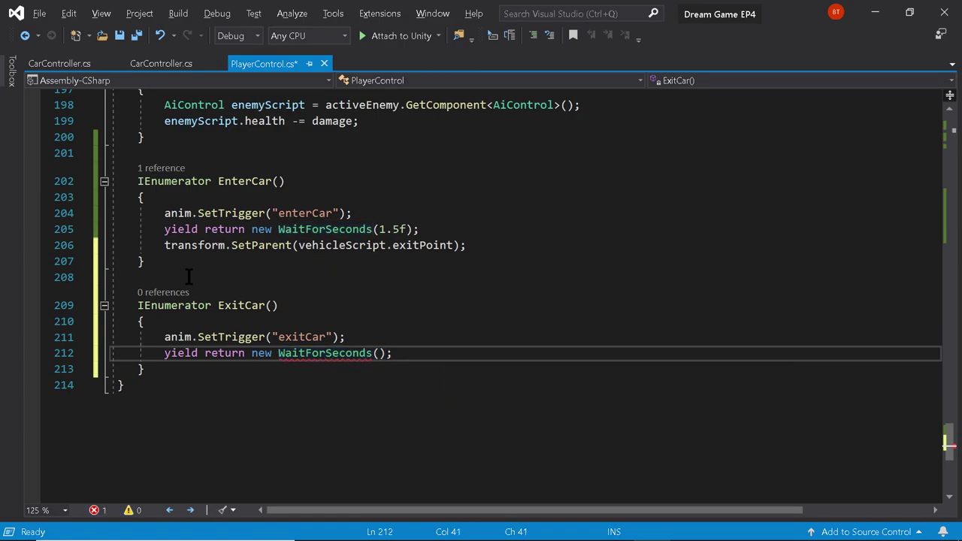
{"action": "type", "text": "1.5f"}
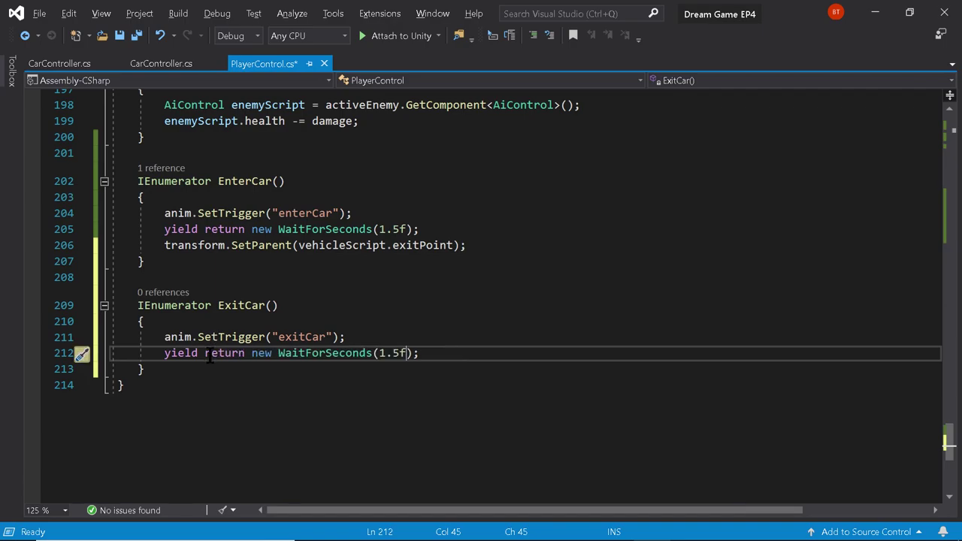
{"action": "left_click", "coordinate": [194, 321]}
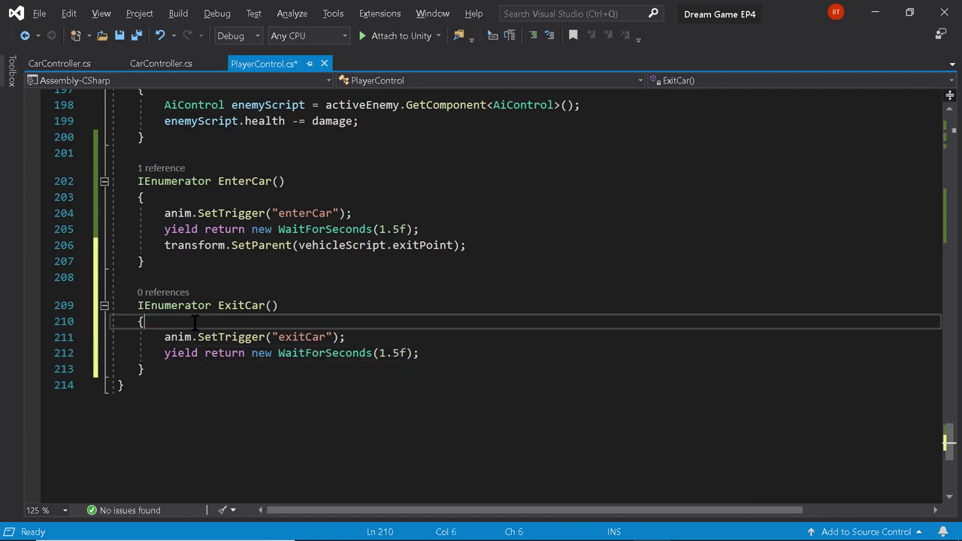
{"action": "left_click", "coordinate": [424, 353]}
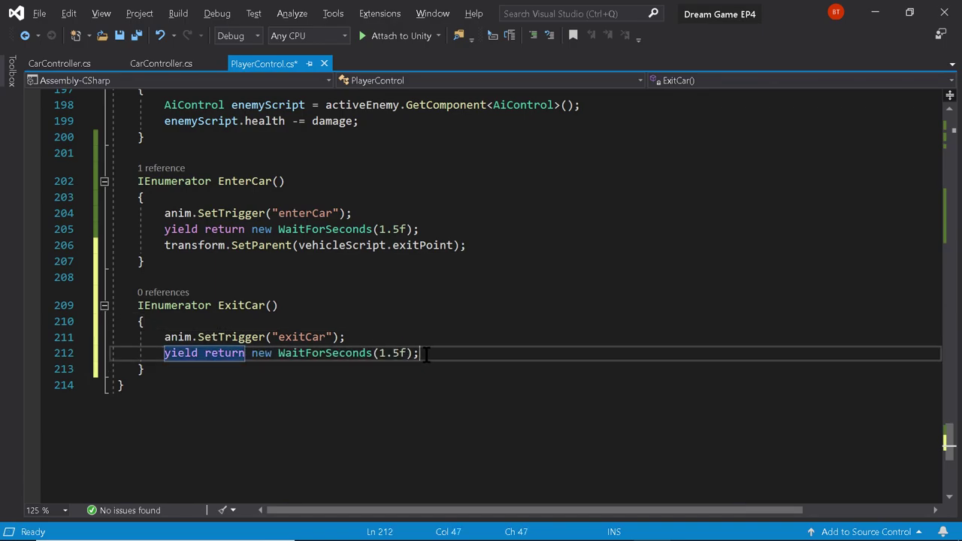
{"action": "key", "text": "Return"}
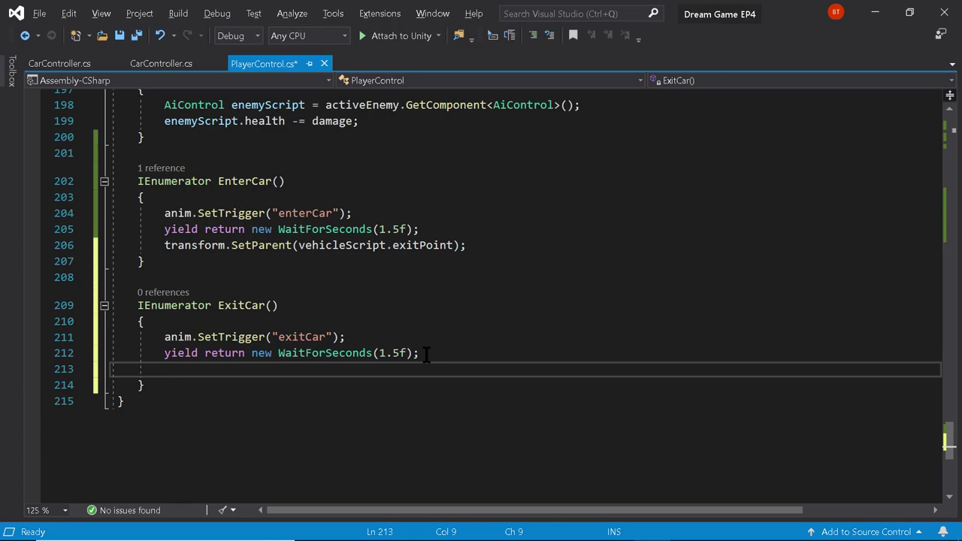
Add transform.SetParent(null); followed by canControl = true; to ExitCar
{"action": "type", "text": "transform."}
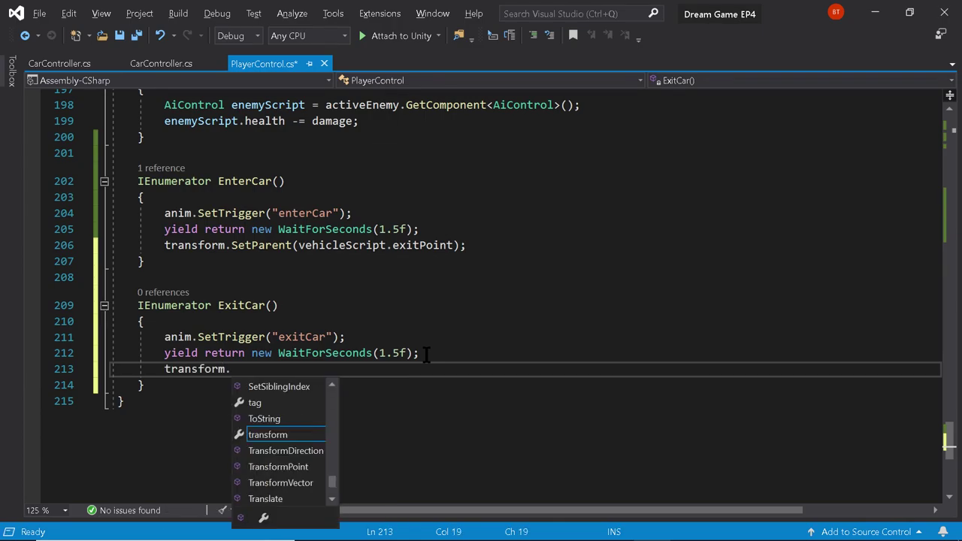
{"action": "type", "text": "setpare"}
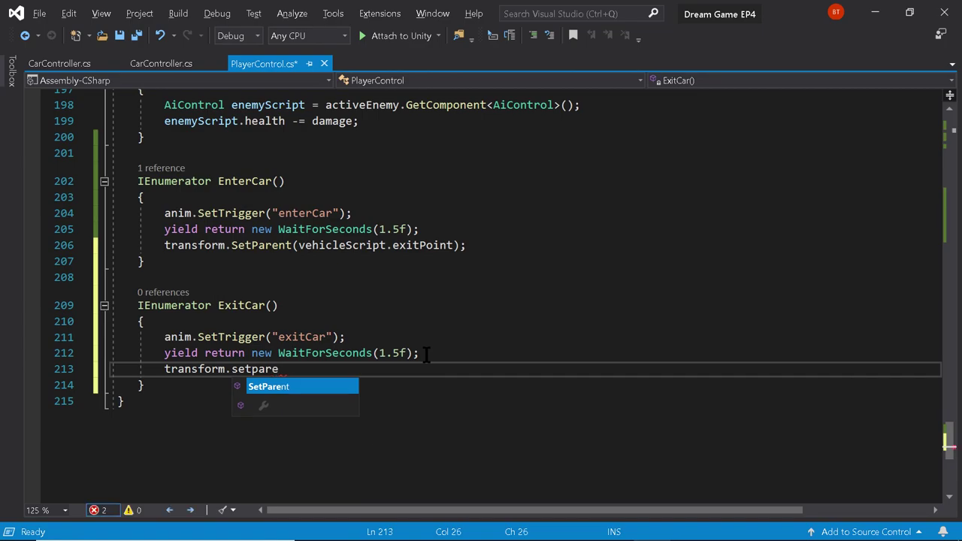
{"action": "type", "text": "nt()"}
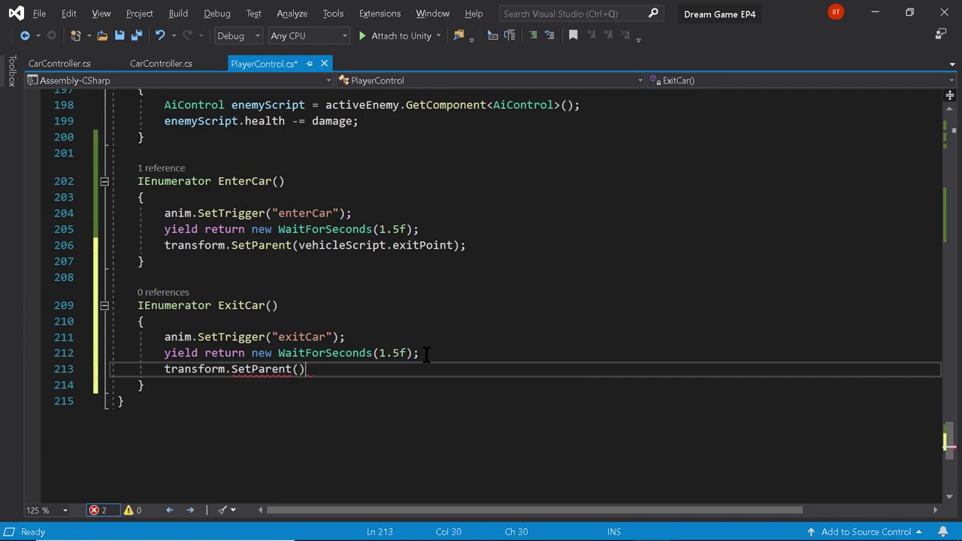
{"action": "key", "text": "Left"}
{"action": "key", "text": "Left"}
{"action": "type", "text": "null"}
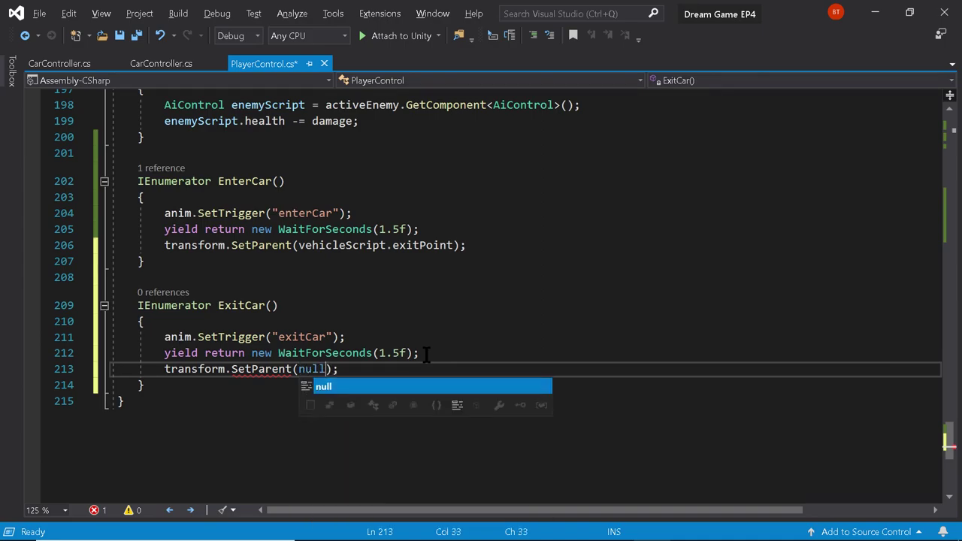
{"action": "key", "text": "Escape"}
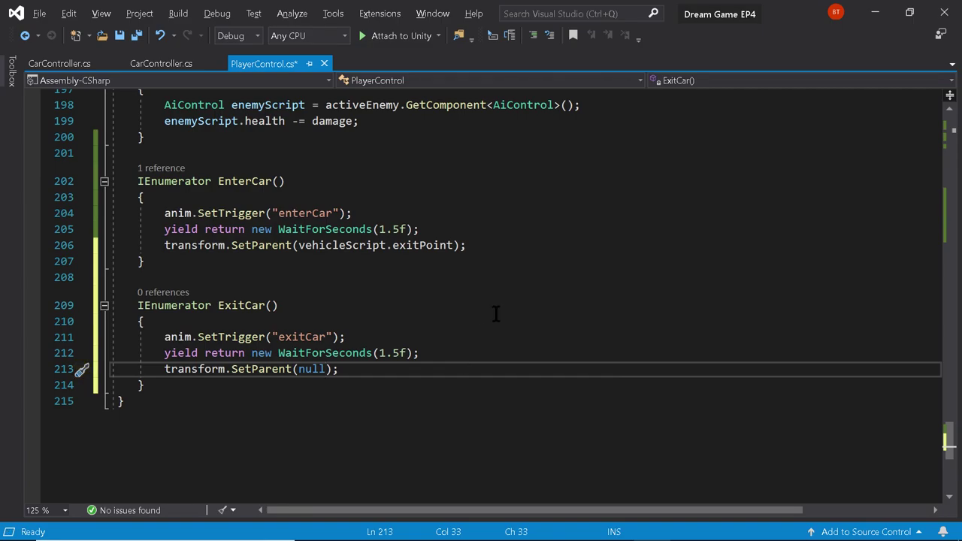
{"action": "key", "text": "Return"}
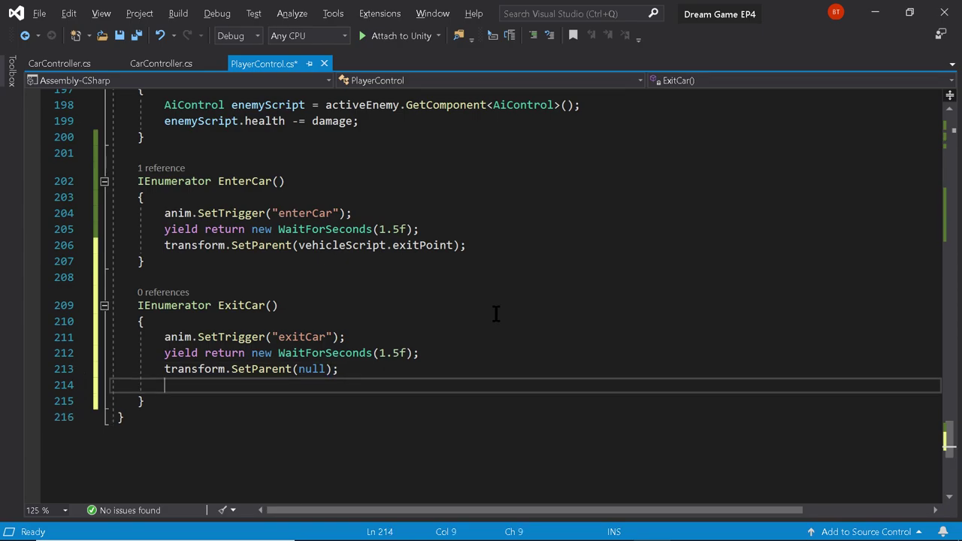
{"action": "type", "text": "CancelInvoke co"}
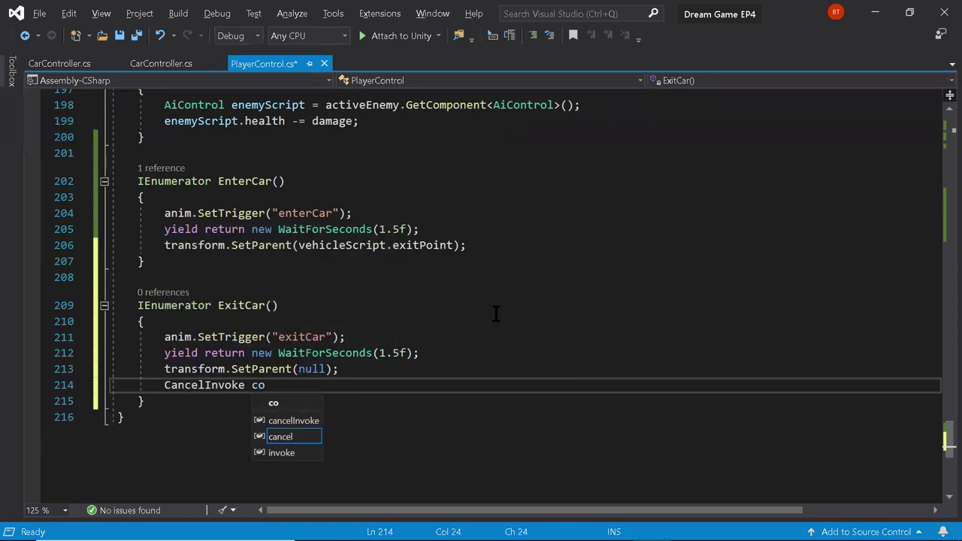
{"action": "key", "text": "BackSpace"}
{"action": "key", "text": "BackSpace"}
{"action": "key", "text": "BackSpace"}
{"action": "key", "text": "BackSpace"}
{"action": "key", "text": "BackSpace"}
{"action": "key", "text": "BackSpace"}
{"action": "key", "text": "BackSpace"}
{"action": "key", "text": "BackSpace"}
{"action": "key", "text": "BackSpace"}
{"action": "key", "text": "BackSpace"}
{"action": "key", "text": "BackSpace"}
{"action": "key", "text": "BackSpace"}
{"action": "key", "text": "BackSpace"}
{"action": "key", "text": "BackSpace"}
{"action": "key", "text": "BackSpace"}
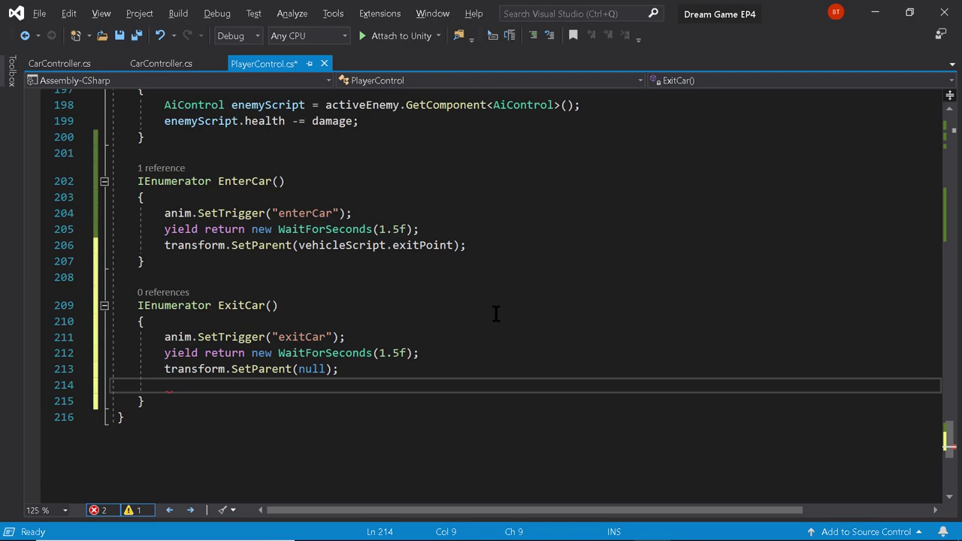
{"action": "type", "text": "can"}
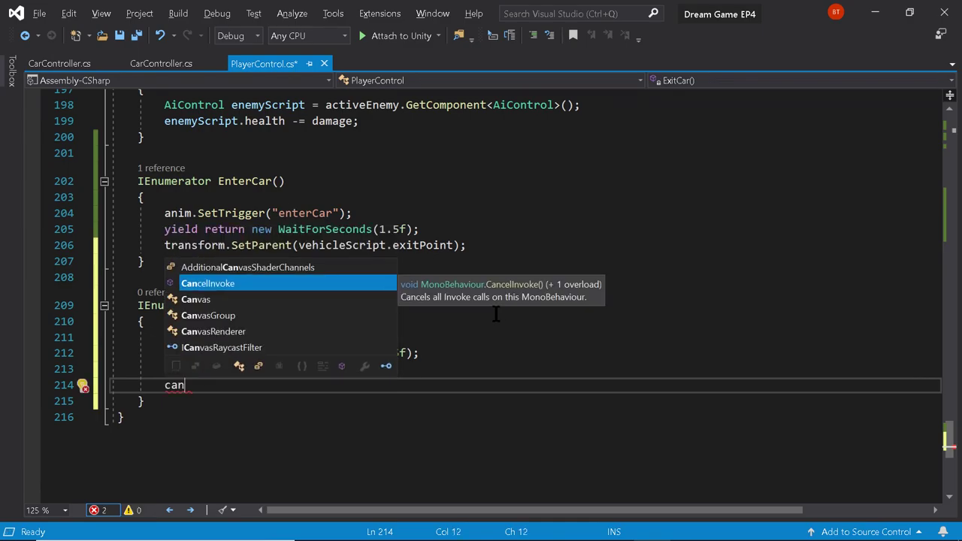
{"action": "type", "text": "Contro"}
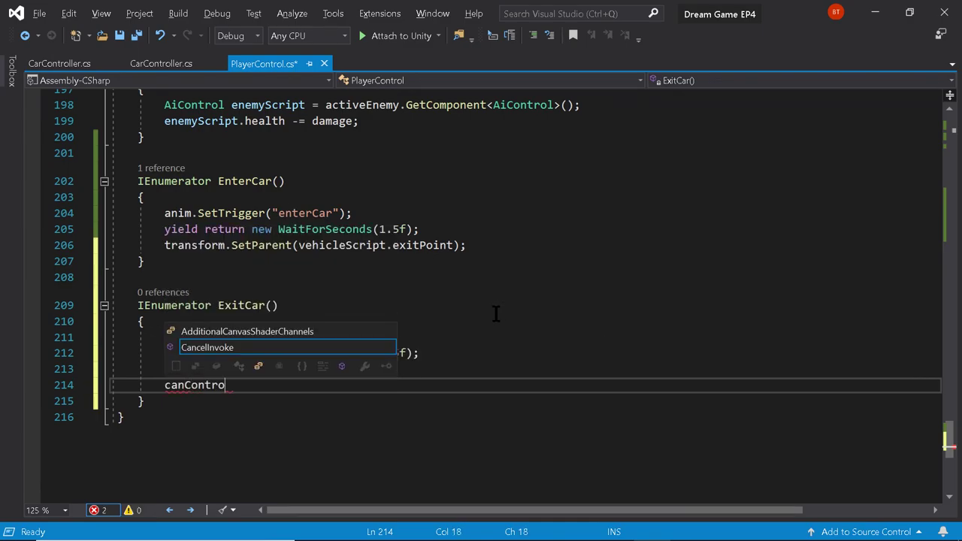
{"action": "type", "text": "l = true;"}
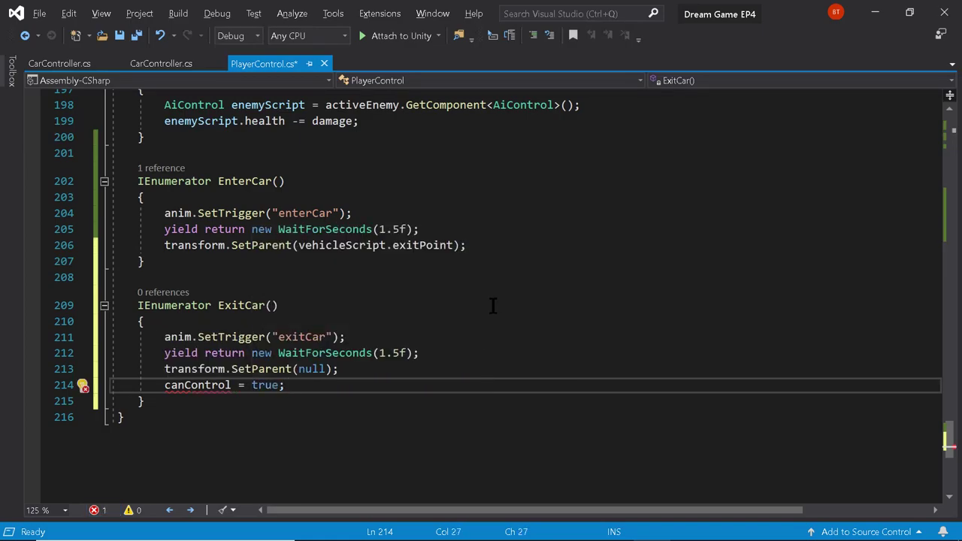
Insert canControl = false; as the first line of the EnterCar coroutine
{"action": "left_click", "coordinate": [478, 248]}
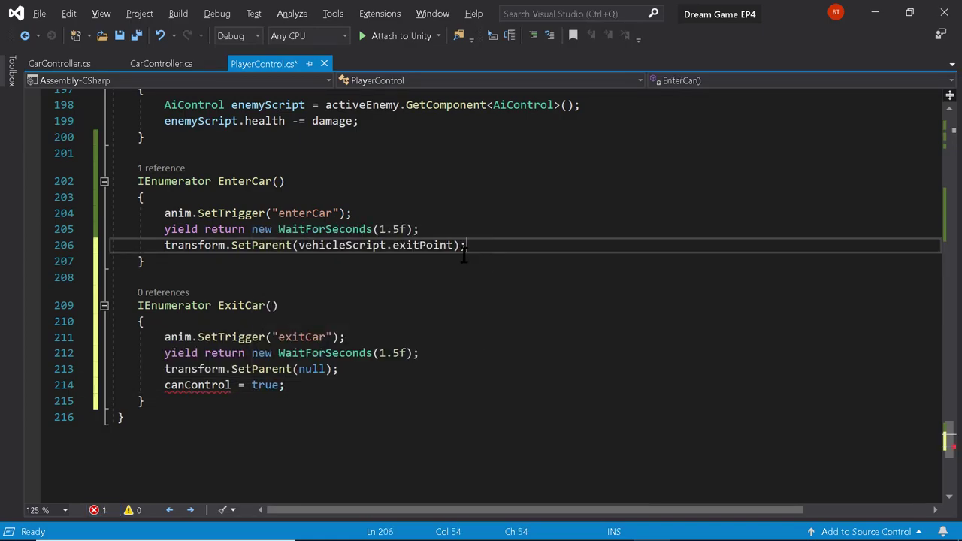
{"action": "left_click", "coordinate": [244, 201]}
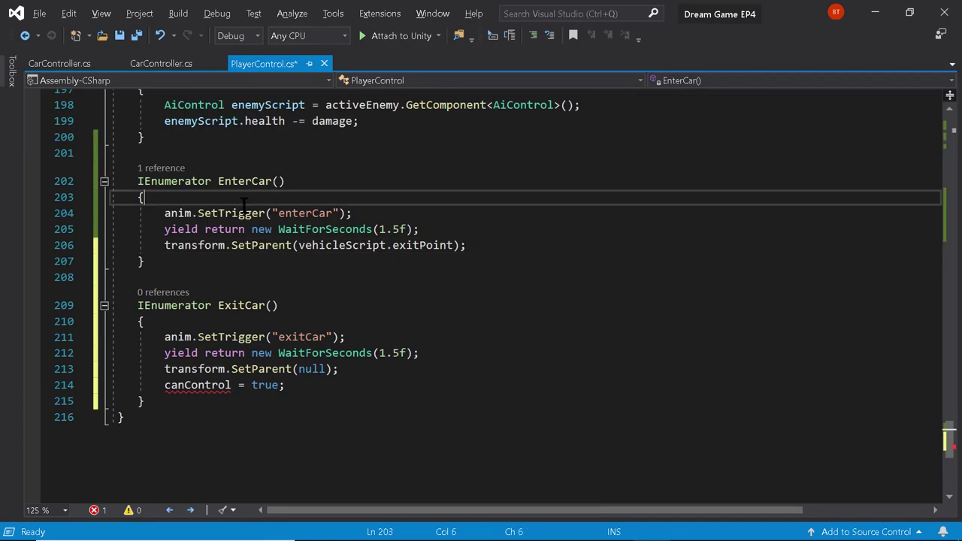
{"action": "key", "text": "Return"}
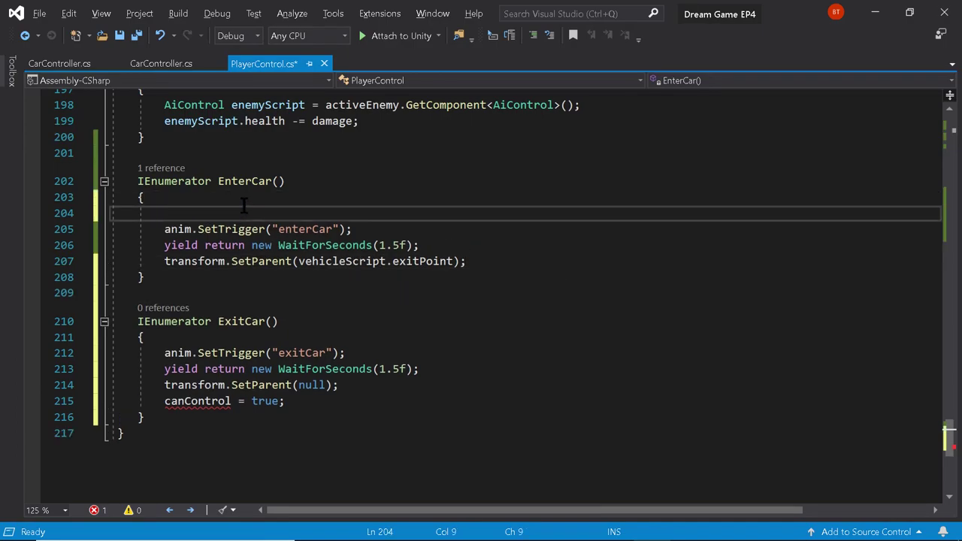
{"action": "type", "text": "canCont"}
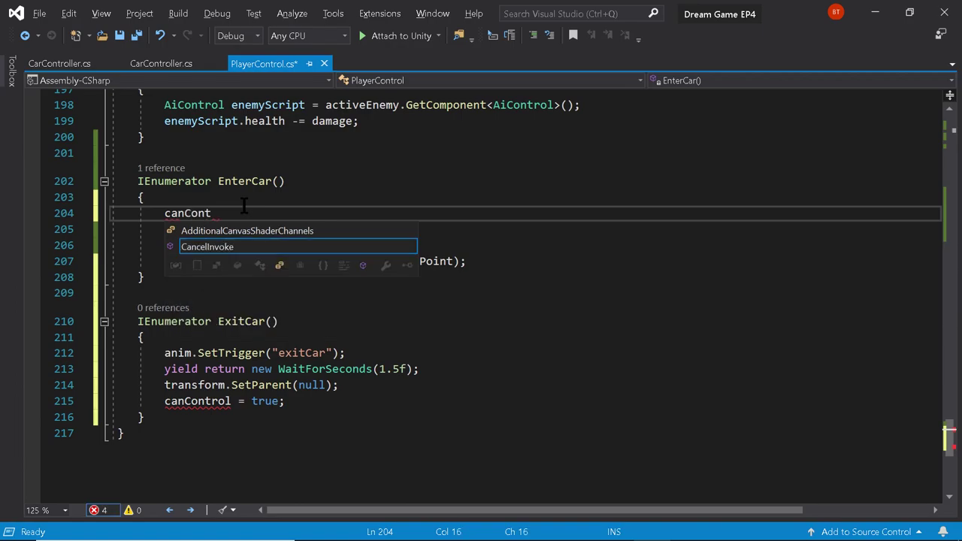
{"action": "type", "text": "rol "}
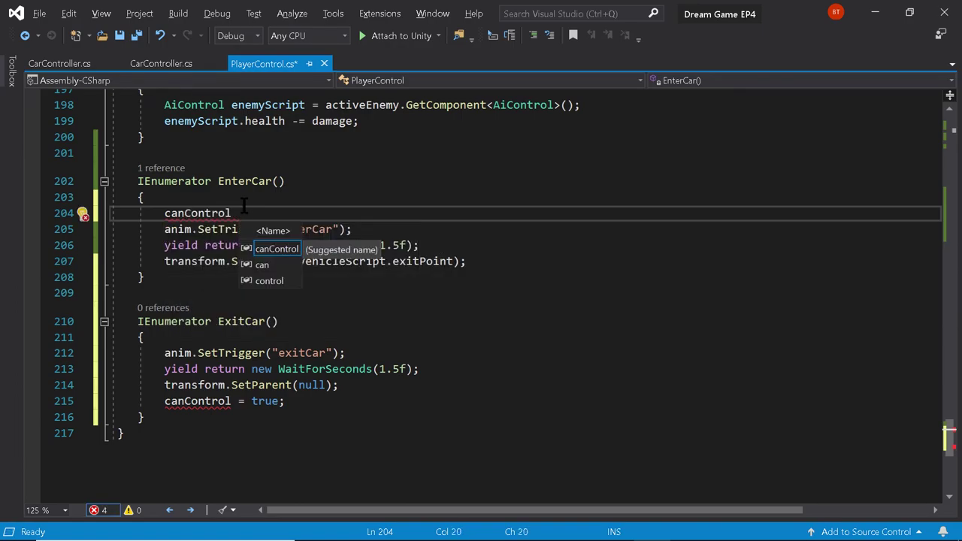
{"action": "type", "text": "= false;"}
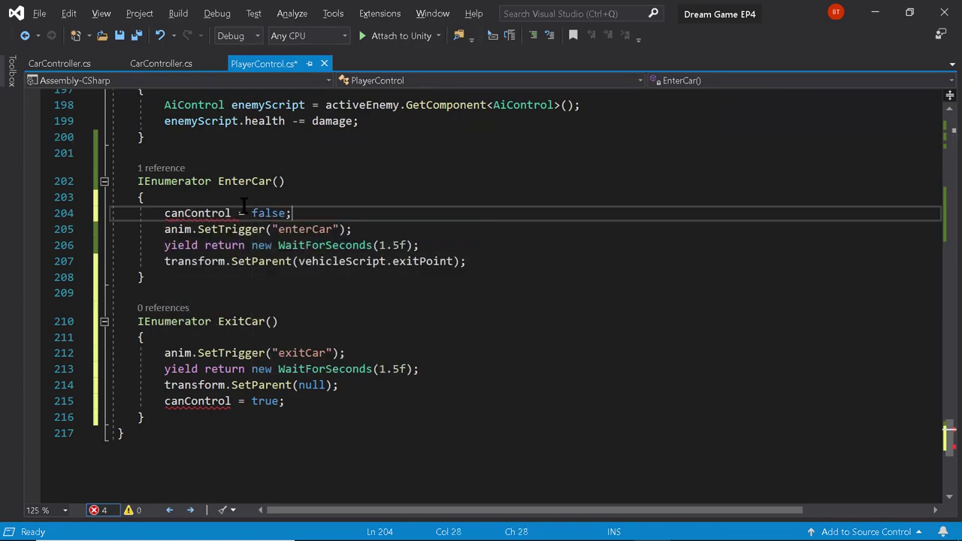
{"action": "scroll", "coordinate": [243, 205], "scroll_direction": "up", "scroll_amount": 20}
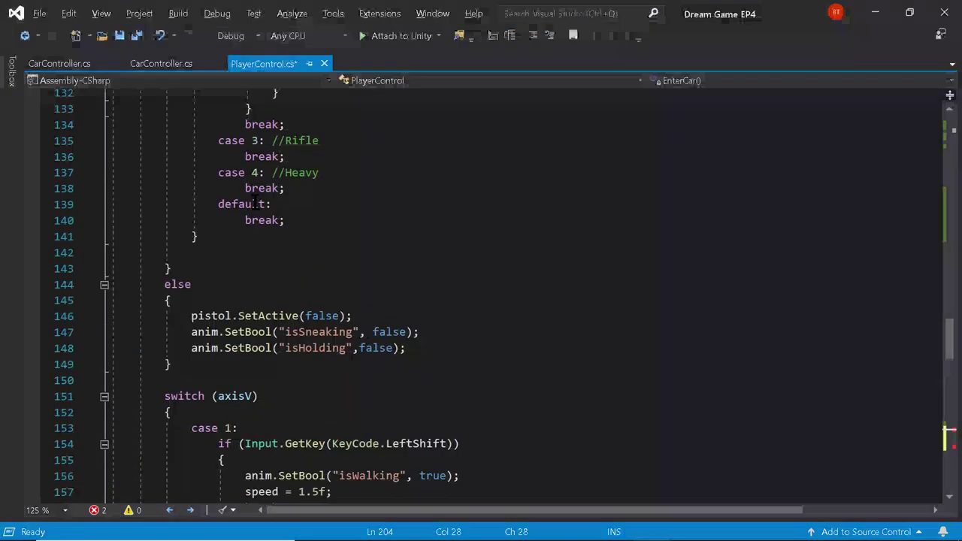
{"action": "scroll", "coordinate": [255, 204], "scroll_direction": "up", "scroll_amount": 20}
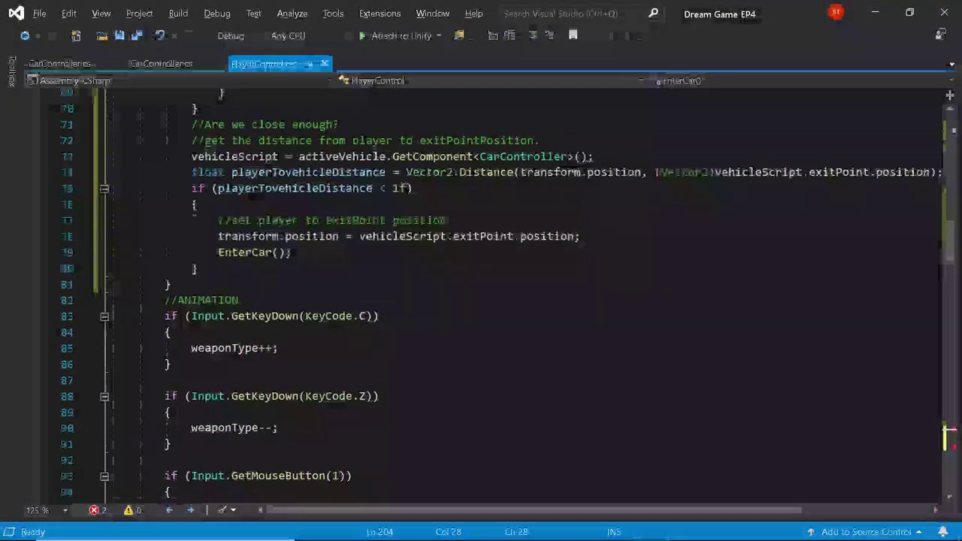
{"action": "scroll", "coordinate": [256, 203], "scroll_direction": "up", "scroll_amount": 12}
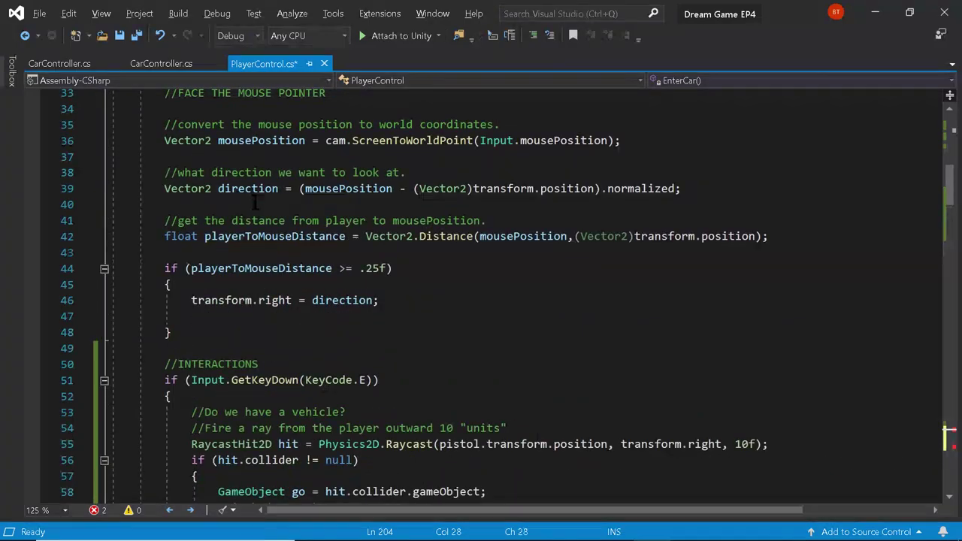
{"action": "scroll", "coordinate": [255, 203], "scroll_direction": "up", "scroll_amount": 5}
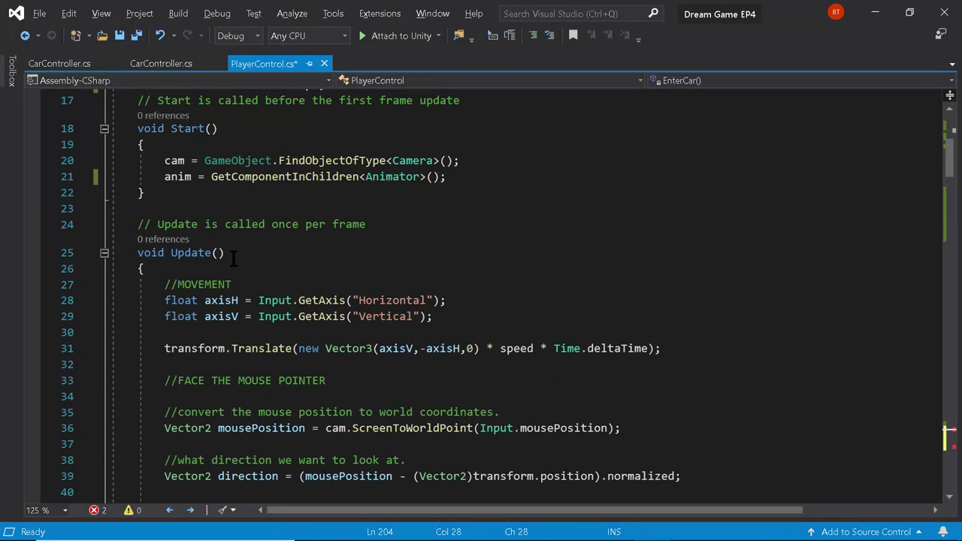
{"action": "scroll", "coordinate": [185, 295], "scroll_direction": "down", "scroll_amount": 3}
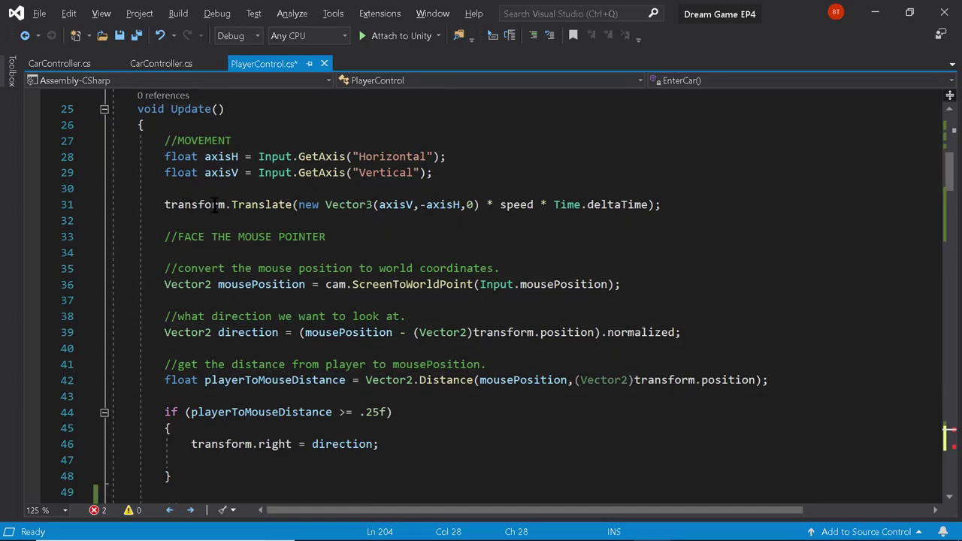
Add an empty if (canControl) block at the top of Update
{"action": "left_click", "coordinate": [180, 125]}
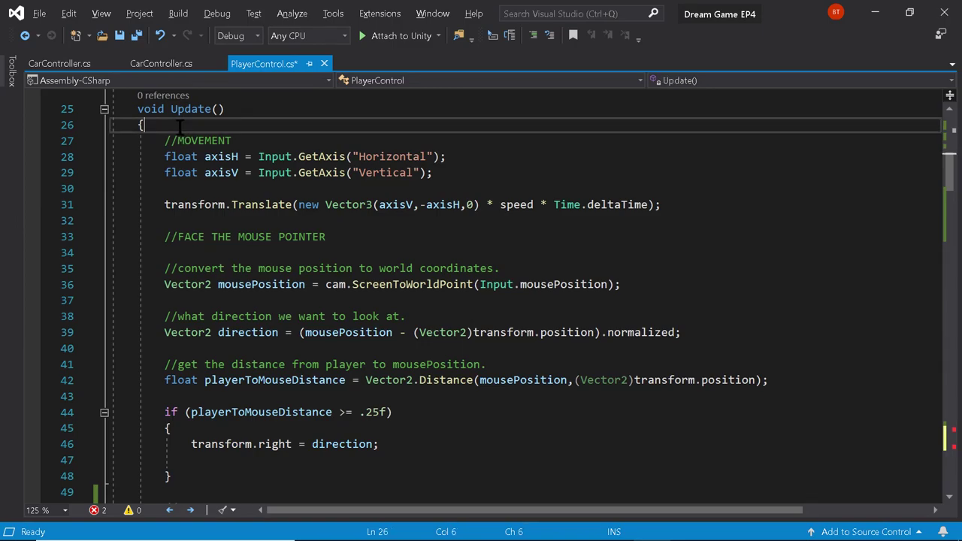
{"action": "key", "text": "Return"}
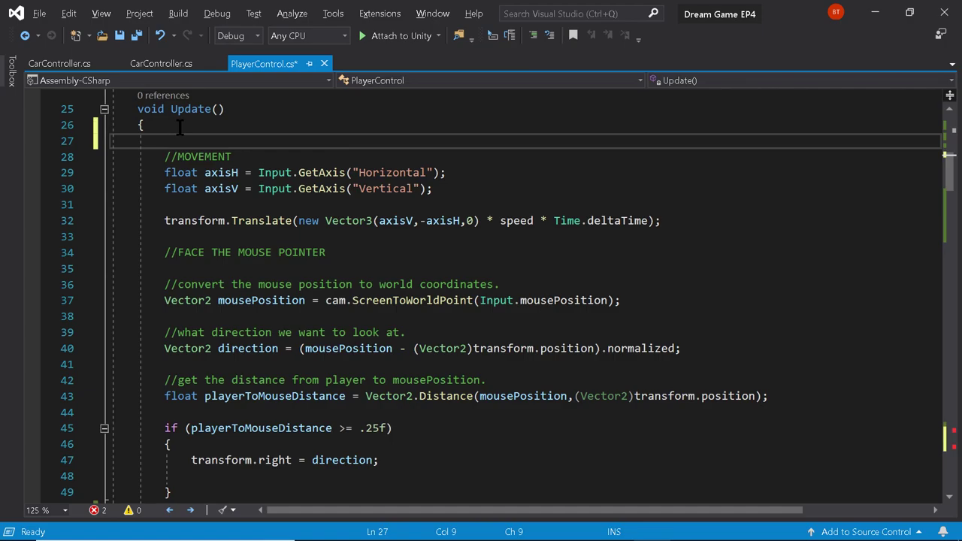
{"action": "type", "text": "if"}
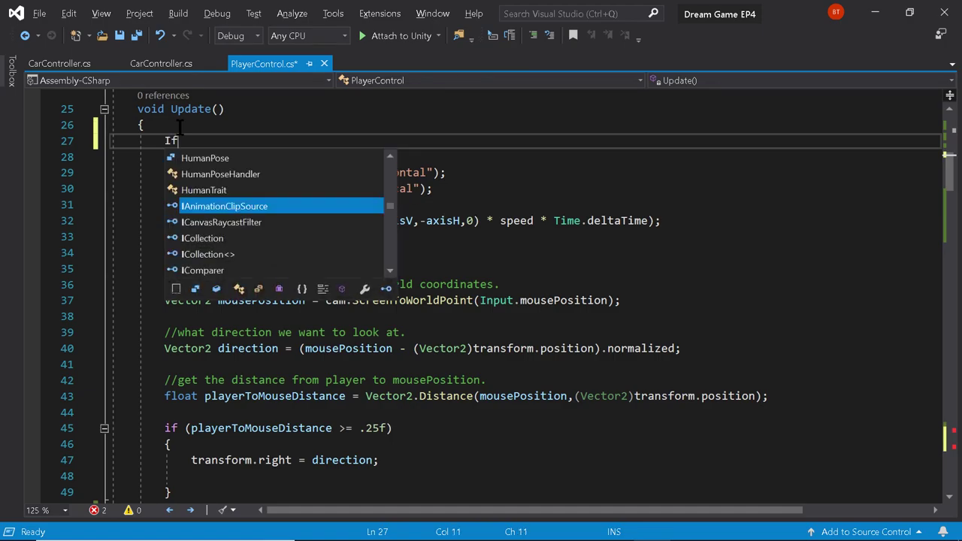
{"action": "key", "text": "Tab"}
{"action": "key", "text": "Tab"}
{"action": "type", "text": "can"}
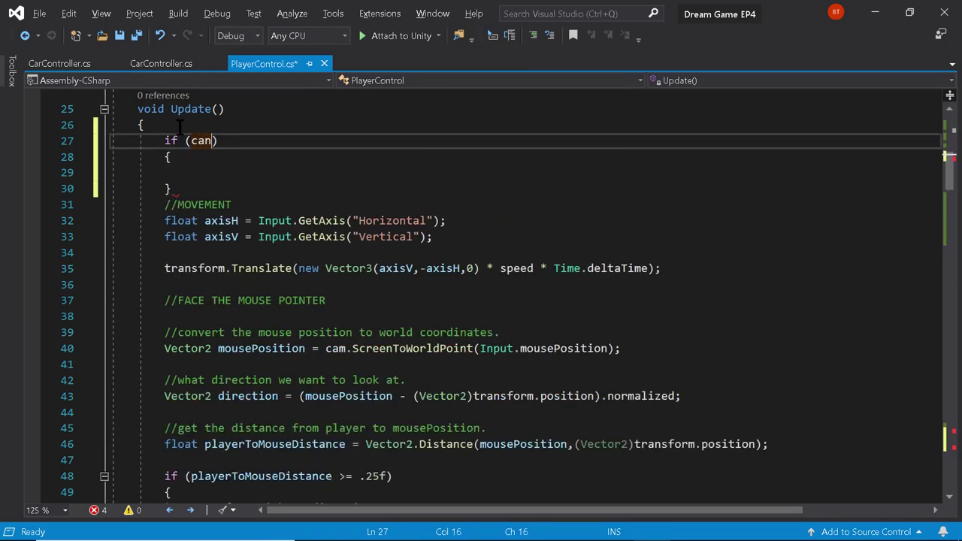
{"action": "type", "text": "COntrol"}
{"action": "key", "text": "BackSpace"}
{"action": "key", "text": "BackSpace"}
{"action": "key", "text": "BackSpace"}
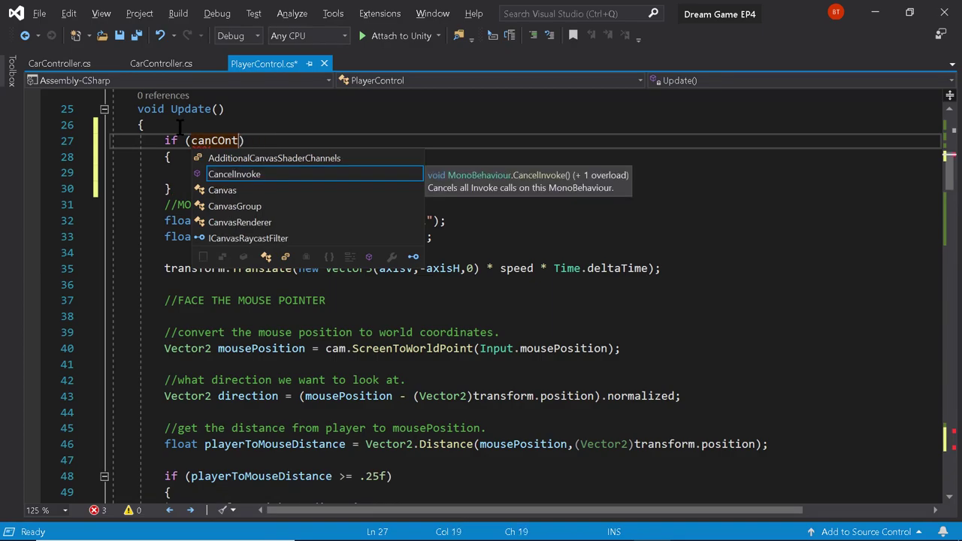
{"action": "key", "text": "BackSpace"}
{"action": "key", "text": "BackSpace"}
{"action": "key", "text": "BackSpace"}
{"action": "type", "text": "ontrol"}
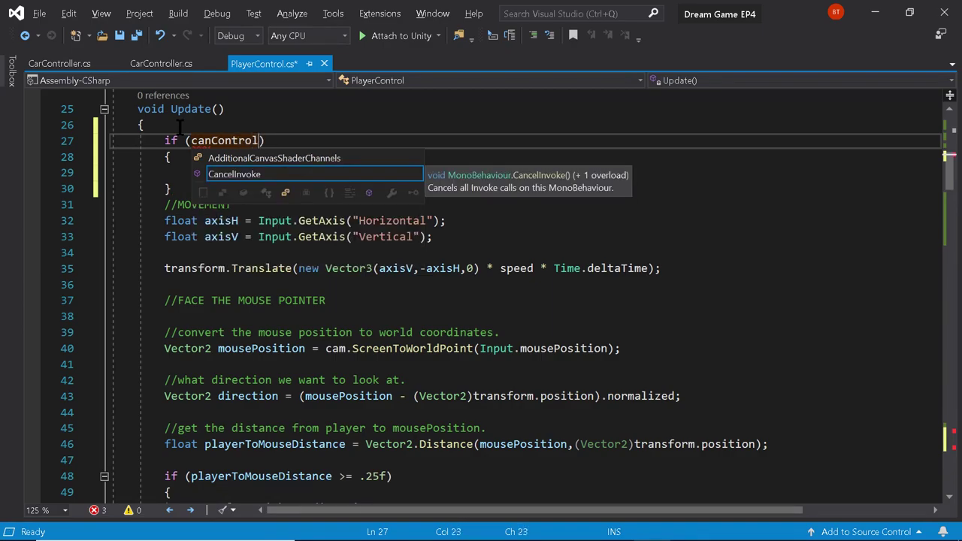
Move Update's movement, aiming and interaction code inside the if (canControl) braces
{"action": "left_click", "coordinate": [163, 232]}
{"action": "left_click_drag", "start_coordinate": [164, 205], "coordinate": [164, 412]}
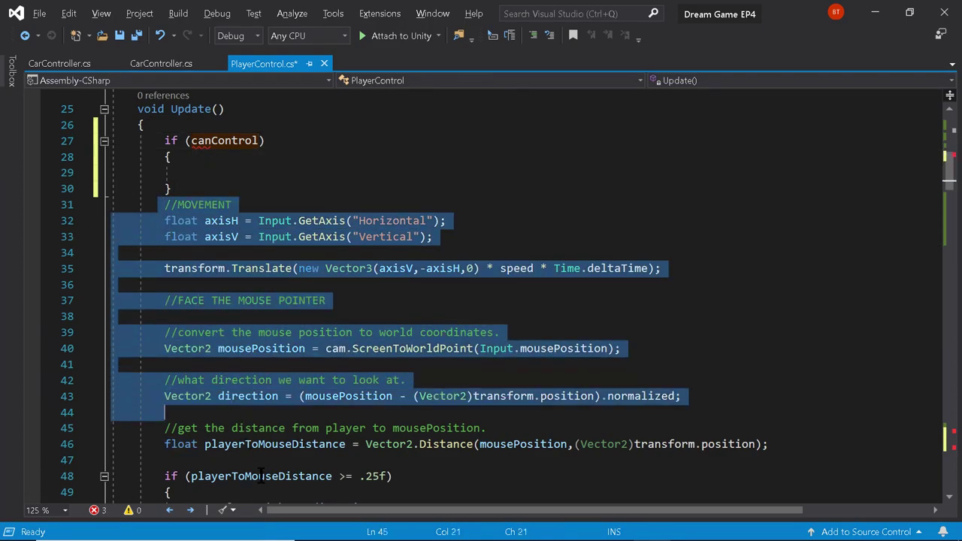
{"action": "left_click_drag", "start_coordinate": [261, 476], "coordinate": [340, 365]}
{"action": "scroll", "coordinate": [338, 333], "scroll_direction": "down", "scroll_amount": 6}
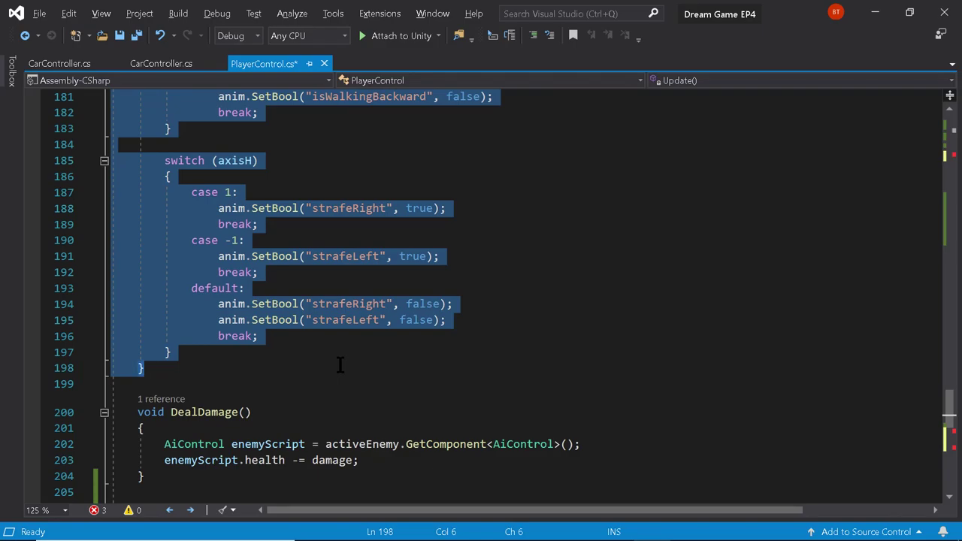
{"action": "left_click_drag", "start_coordinate": [339, 365], "coordinate": [344, 353]}
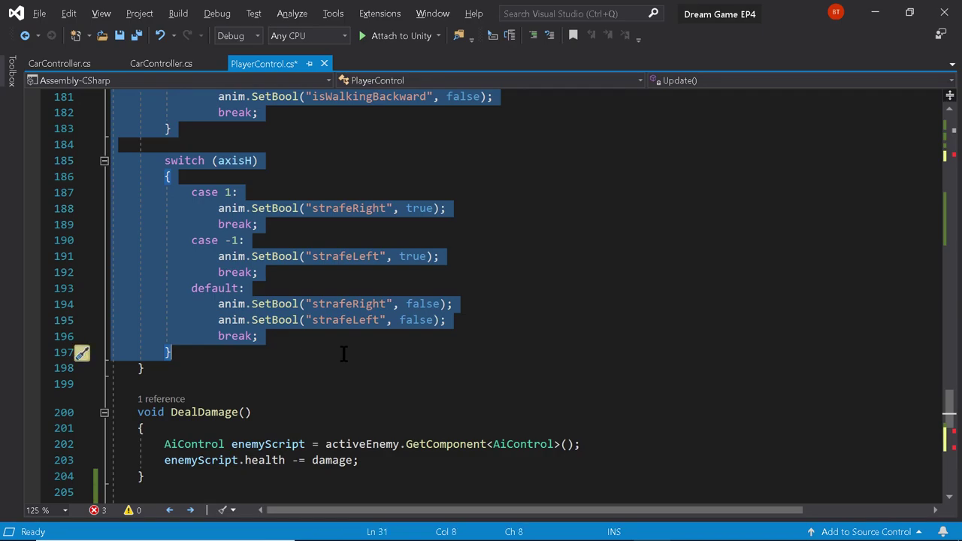
{"action": "key", "text": "Delete"}
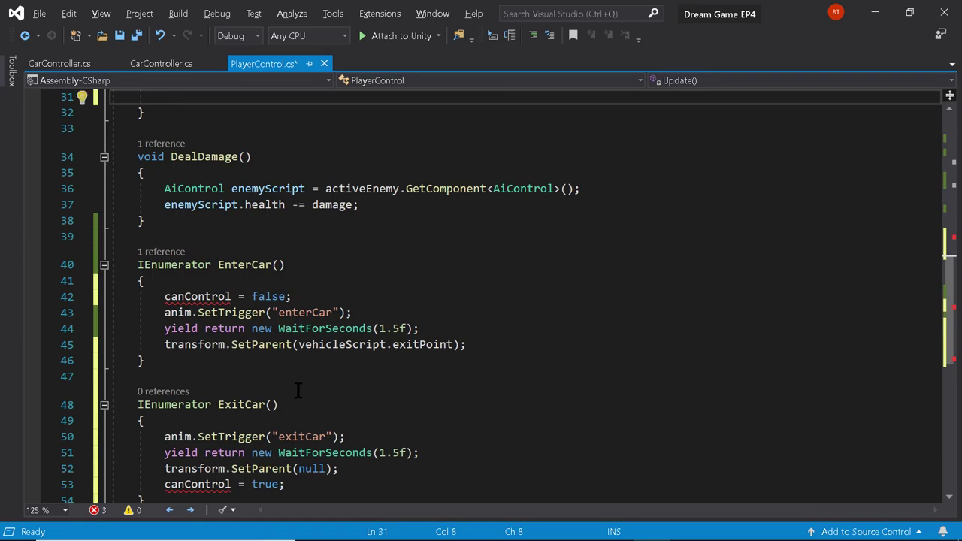
{"action": "scroll", "coordinate": [298, 387], "scroll_direction": "up", "scroll_amount": 4}
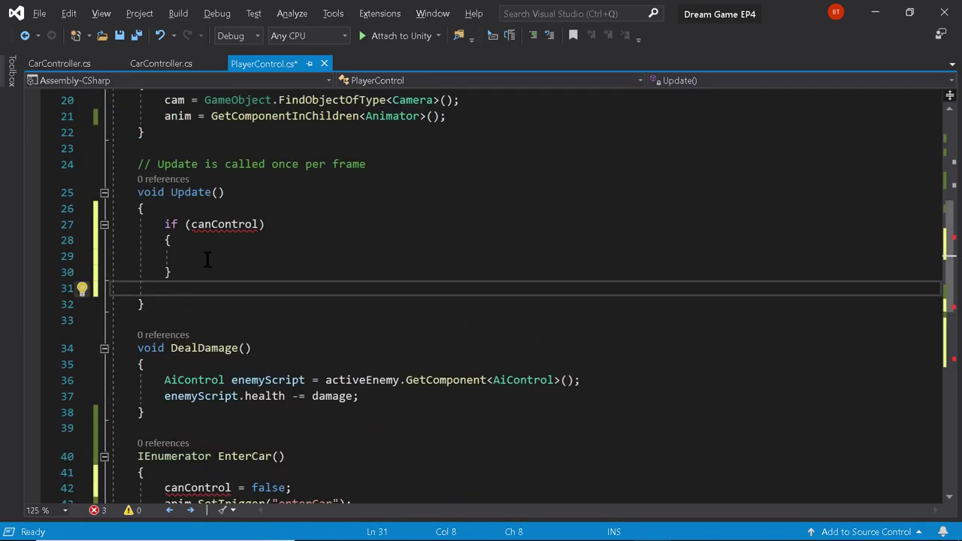
{"action": "left_click", "coordinate": [207, 256]}
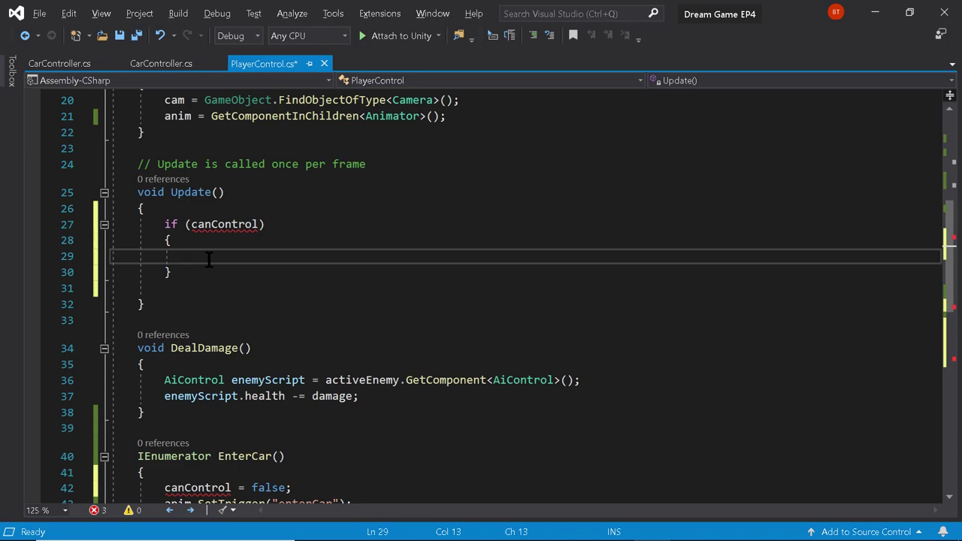
{"action": "key", "text": "ctrl+minus"}
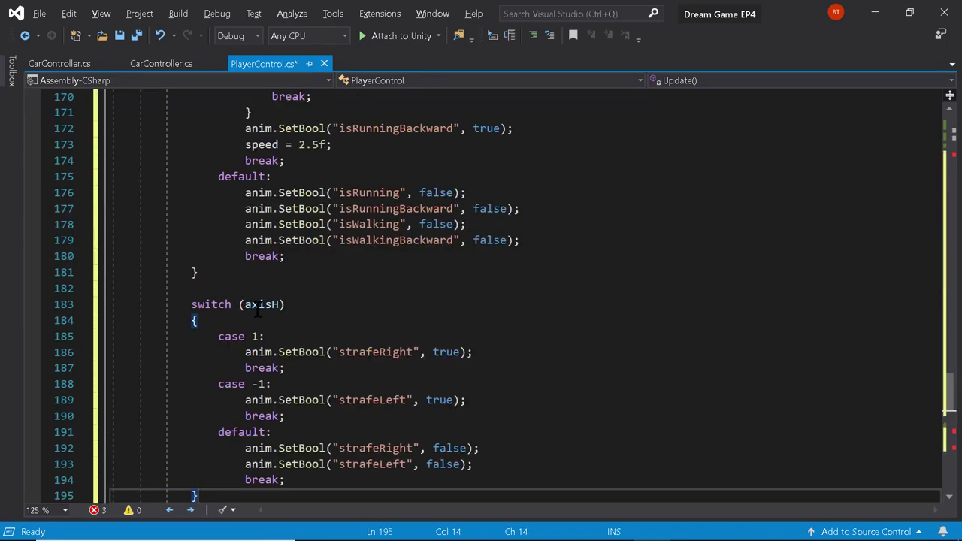
{"action": "scroll", "coordinate": [268, 319], "scroll_direction": "up", "scroll_amount": 6}
{"action": "scroll", "coordinate": [268, 319], "scroll_direction": "up", "scroll_amount": 19}
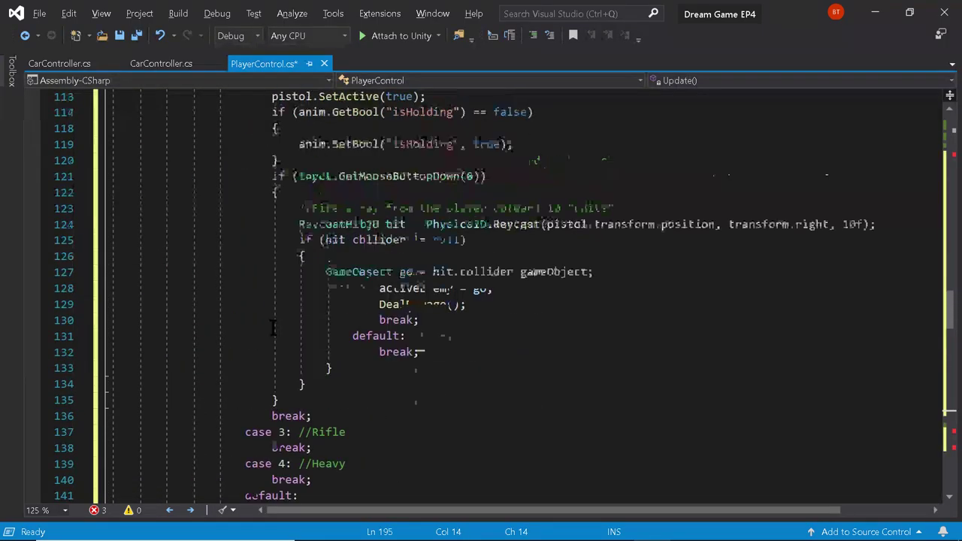
{"action": "scroll", "coordinate": [278, 327], "scroll_direction": "up", "scroll_amount": 19}
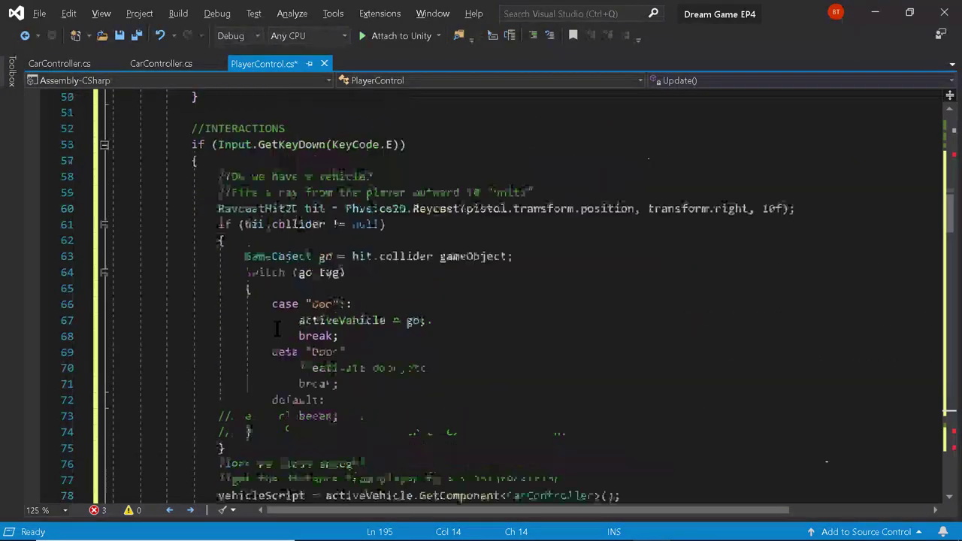
{"action": "scroll", "coordinate": [278, 333], "scroll_direction": "up", "scroll_amount": 5}
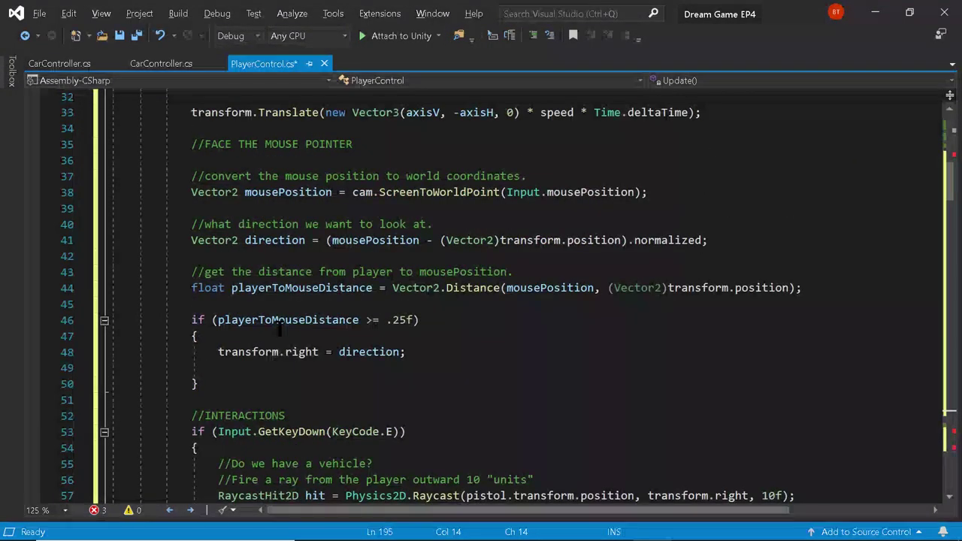
{"action": "scroll", "coordinate": [279, 334], "scroll_direction": "up", "scroll_amount": 8}
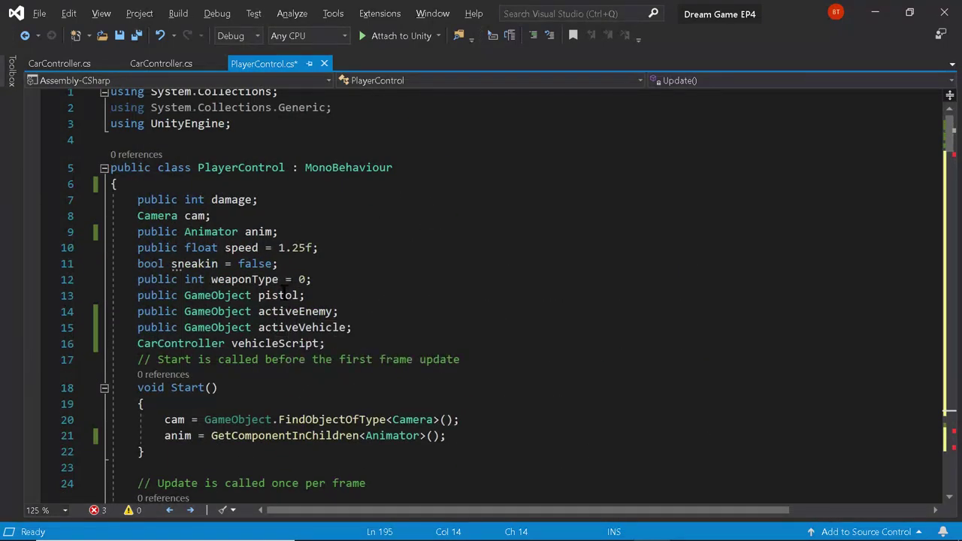
Add 'public bool canControl = true;' below the speed field and save PlayerControl.cs
{"action": "left_click", "coordinate": [322, 248]}
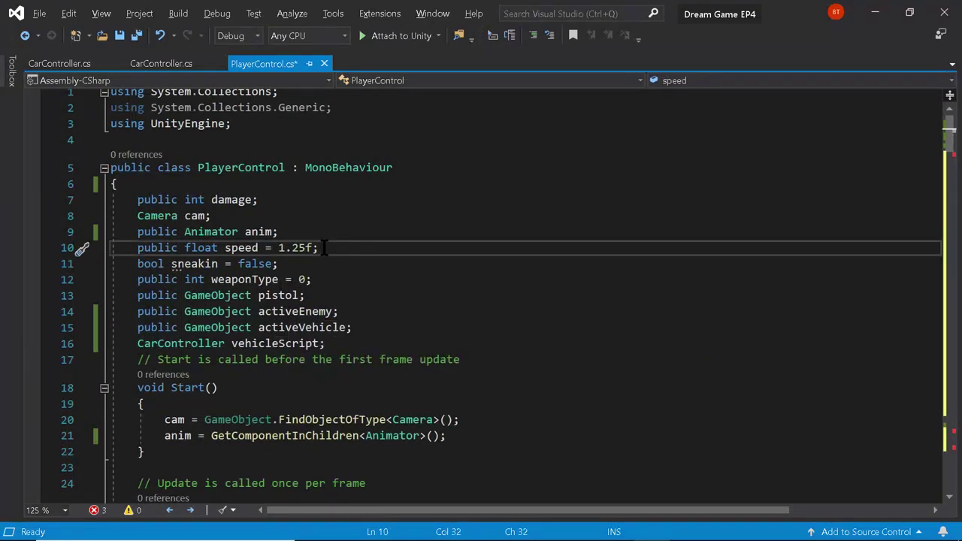
{"action": "key", "text": "Return"}
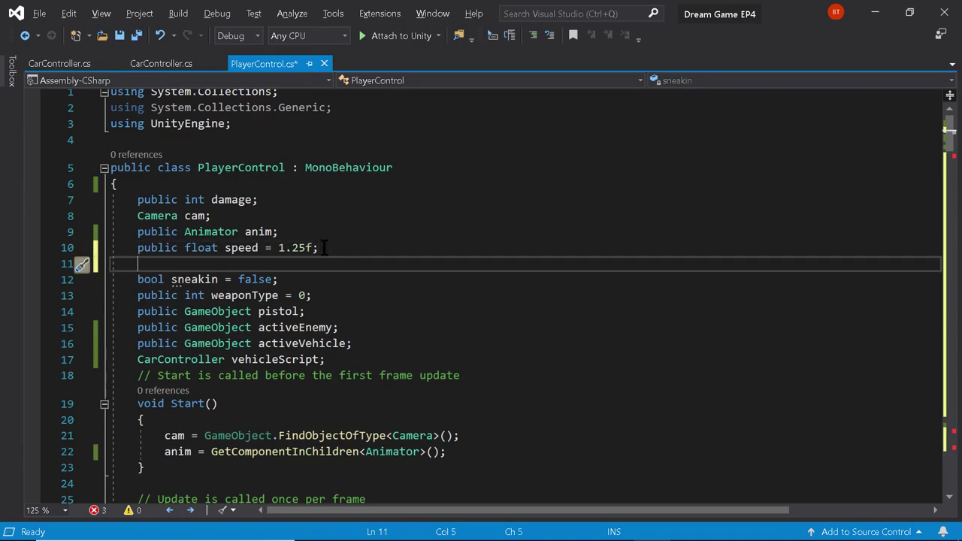
{"action": "type", "text": "public"}
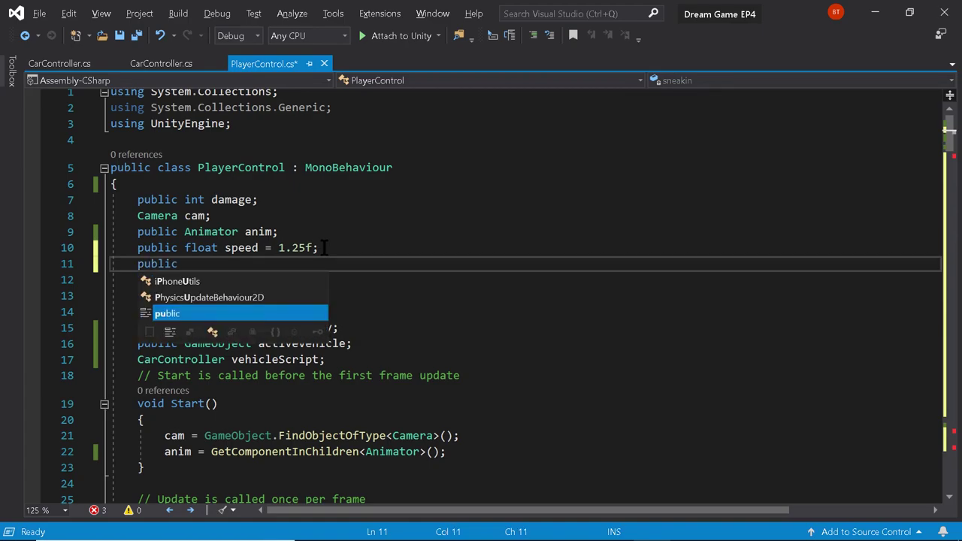
{"action": "type", "text": " bool ca"}
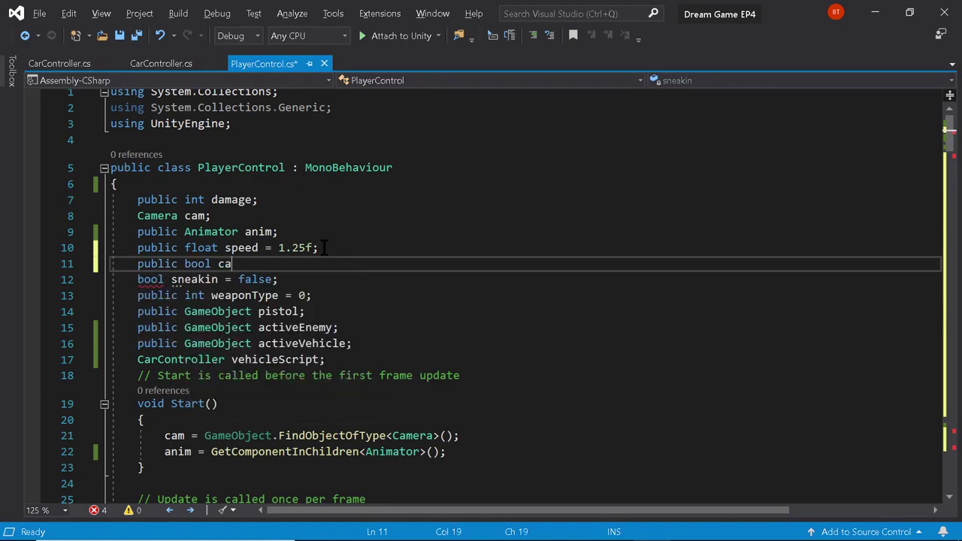
{"action": "type", "text": "nCon"}
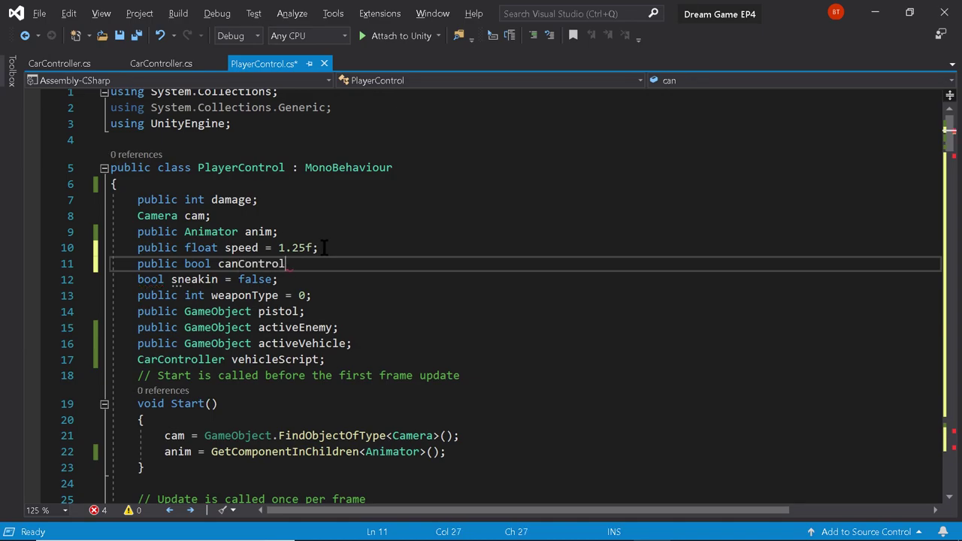
{"action": "type", "text": "trol "}
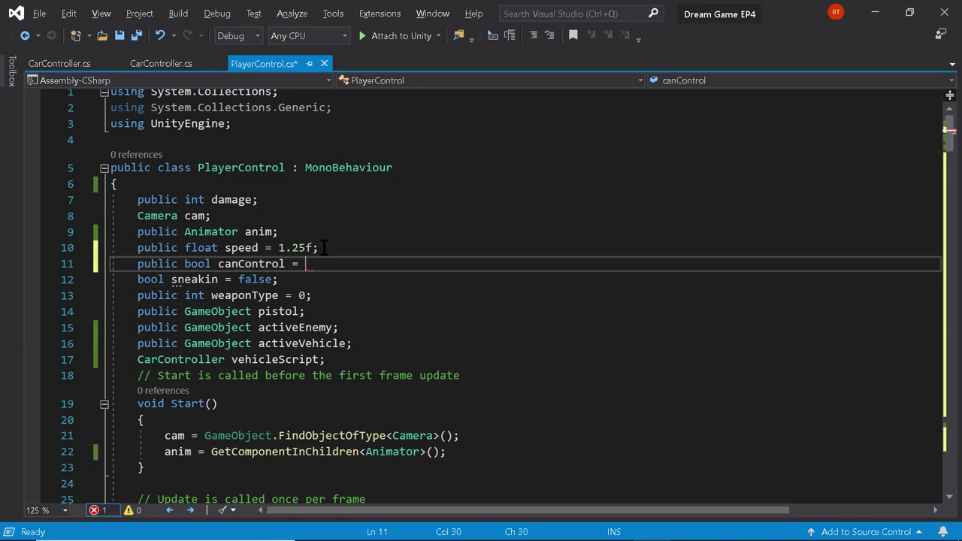
{"action": "type", "text": "= true;"}
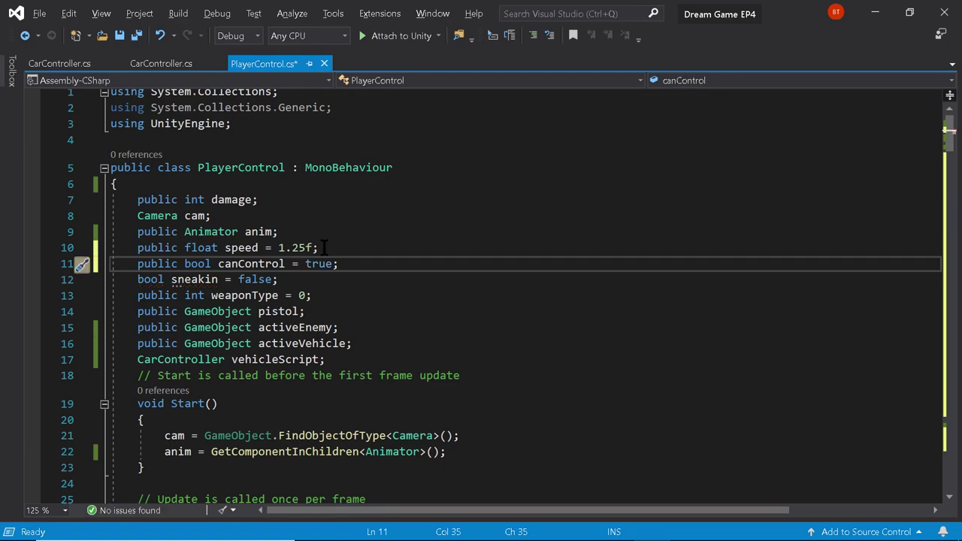
{"action": "key", "text": "ctrl+s"}
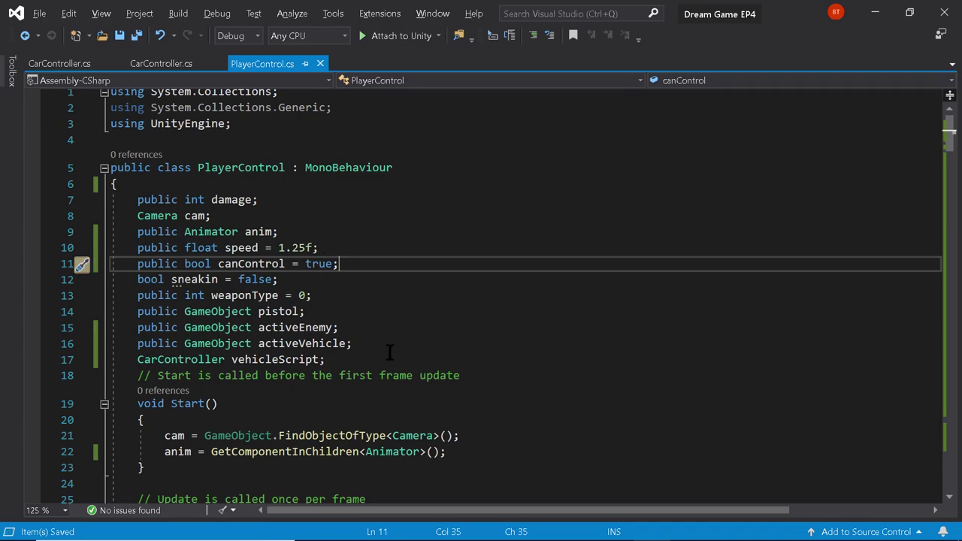
{"action": "key", "text": "alt+Tab"}
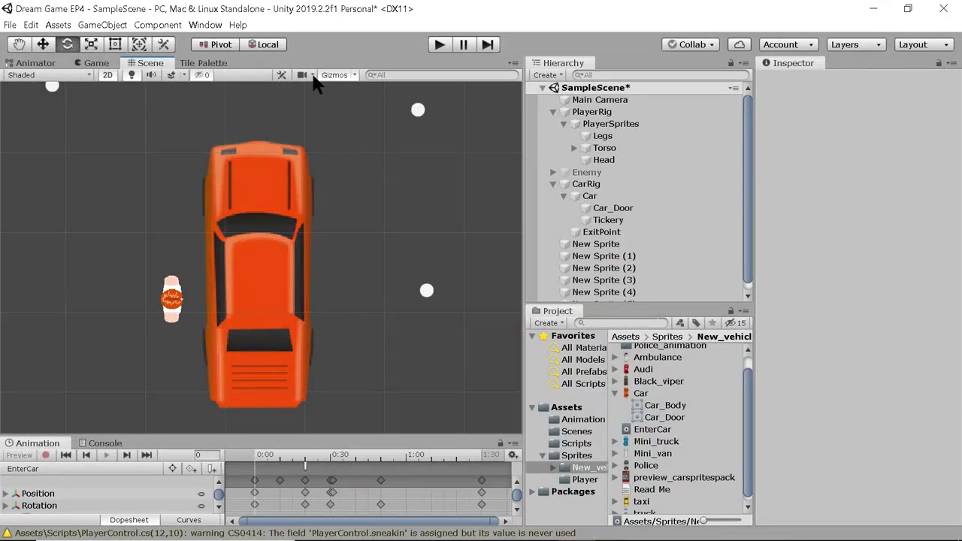
{"action": "left_click", "coordinate": [583, 101]}
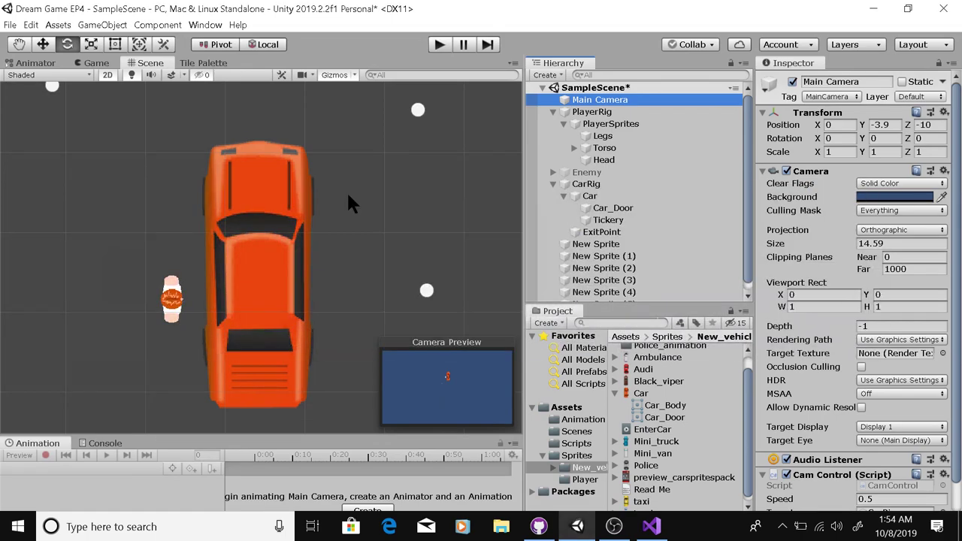
{"action": "key", "text": "alt+Tab"}
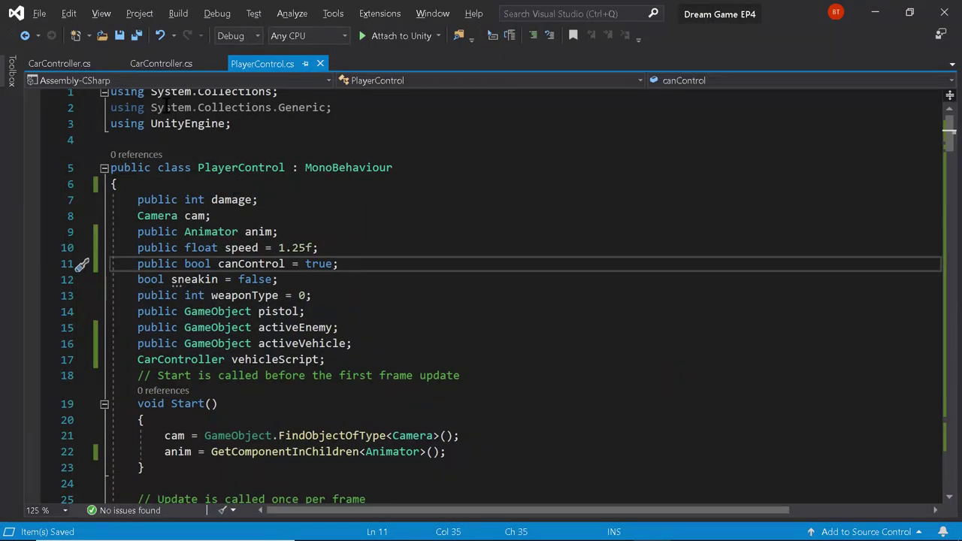
Add an if (canDrive) block at the top of CarController's FixedUpdate
{"action": "left_click", "coordinate": [81, 64]}
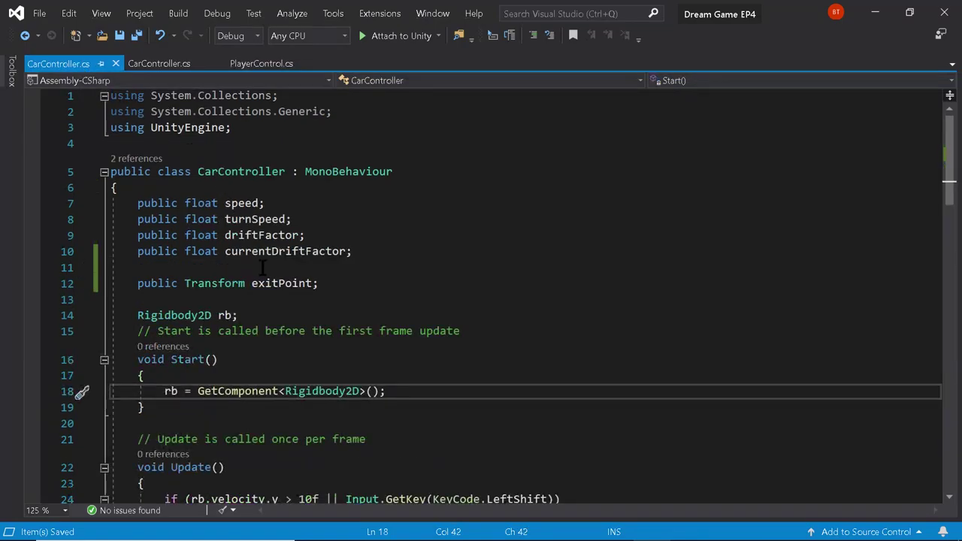
{"action": "scroll", "coordinate": [302, 322], "scroll_direction": "down", "scroll_amount": 7}
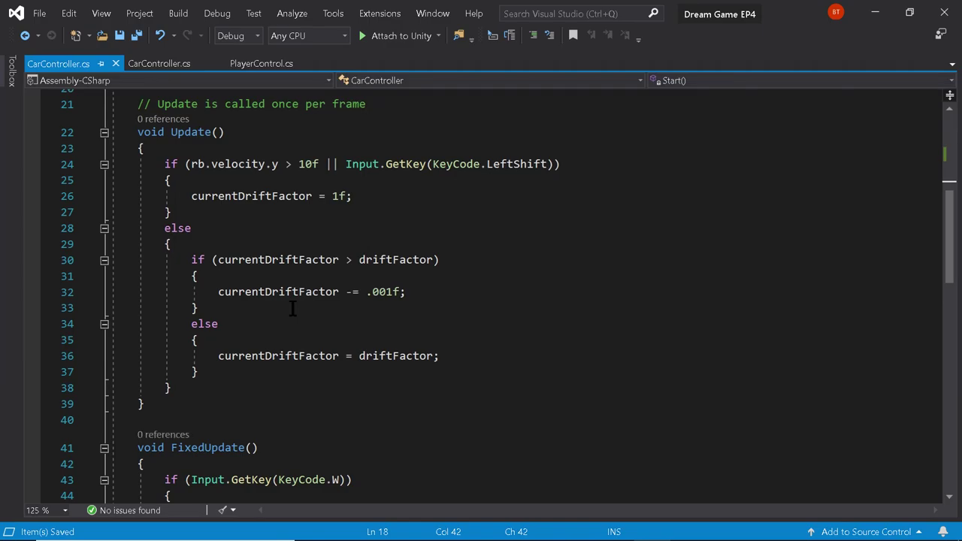
{"action": "scroll", "coordinate": [292, 309], "scroll_direction": "down", "scroll_amount": 7}
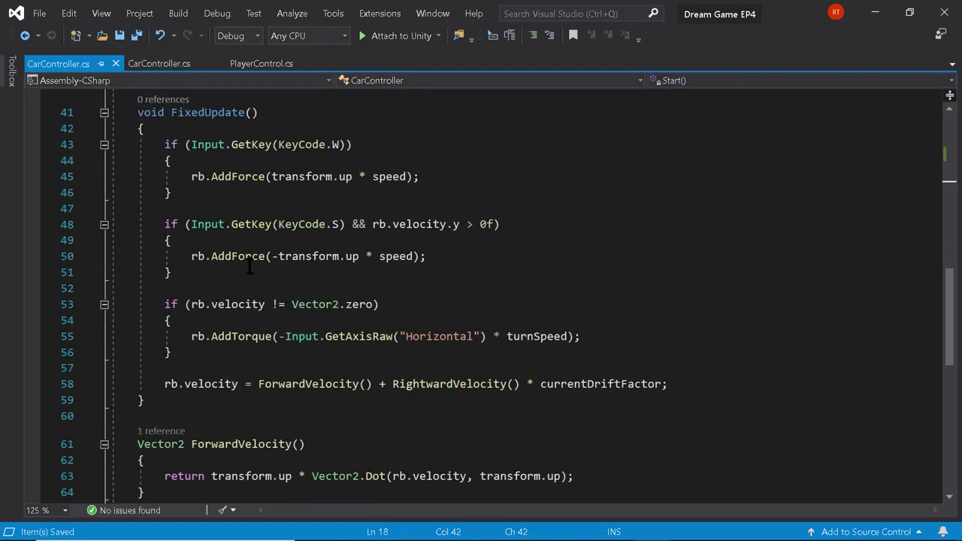
{"action": "left_click", "coordinate": [181, 129]}
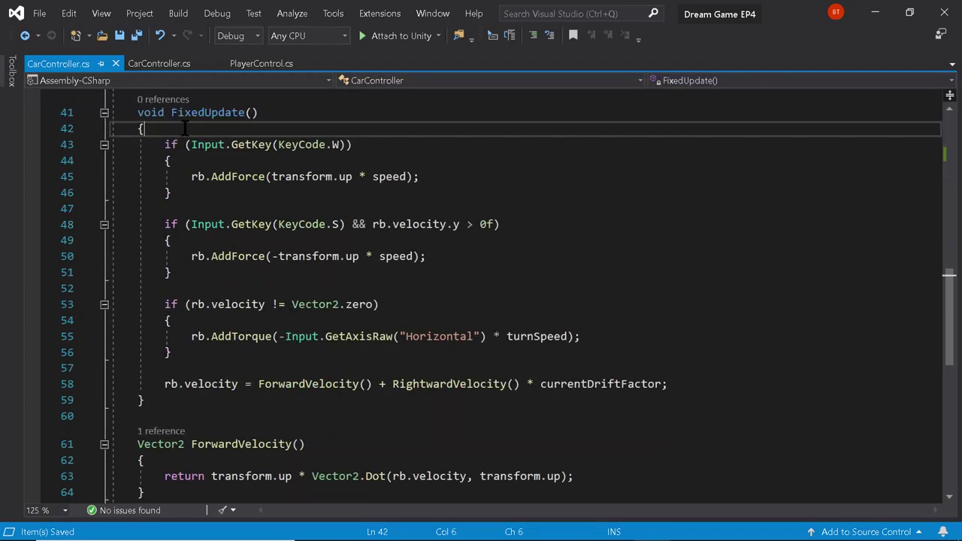
{"action": "key", "text": "Return"}
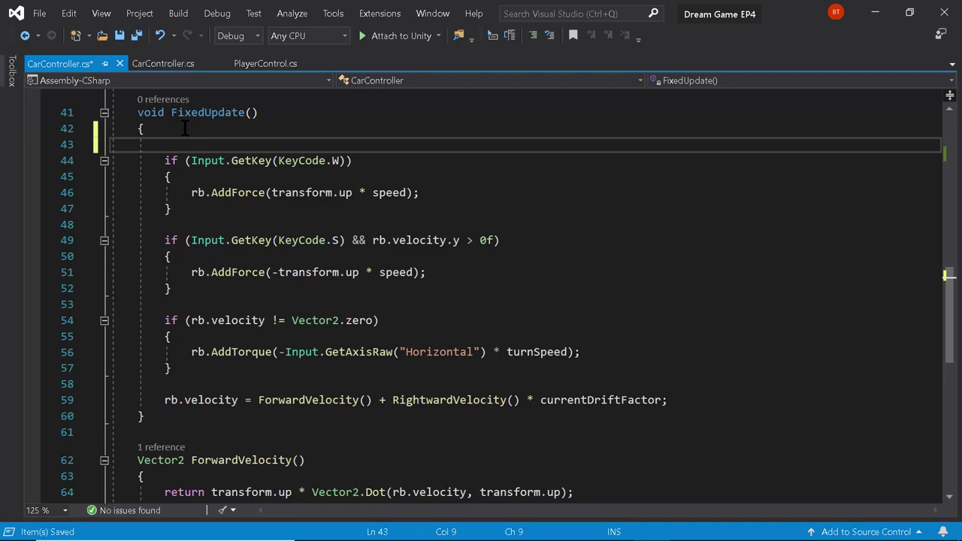
{"action": "type", "text": "if"}
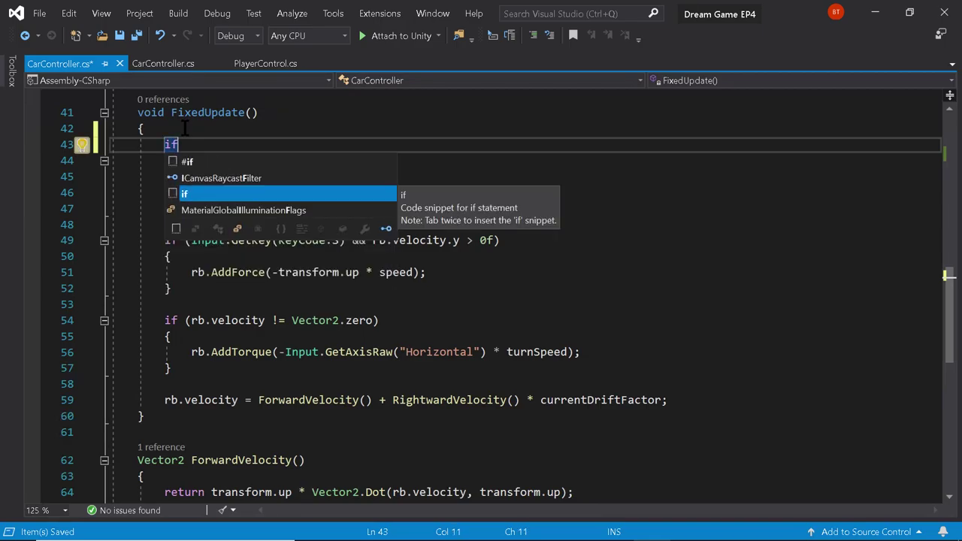
{"action": "key", "text": "Tab"}
{"action": "key", "text": "Tab"}
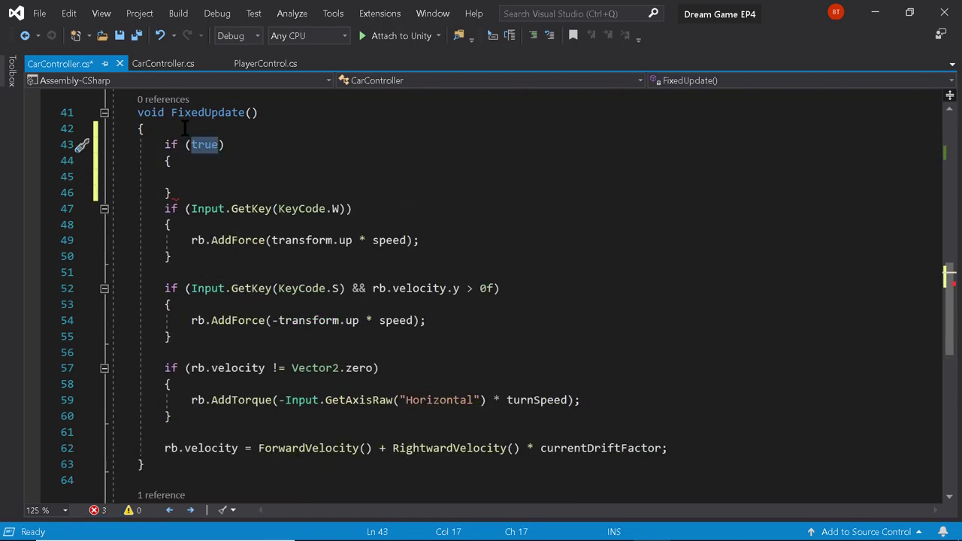
{"action": "type", "text": "cand"}
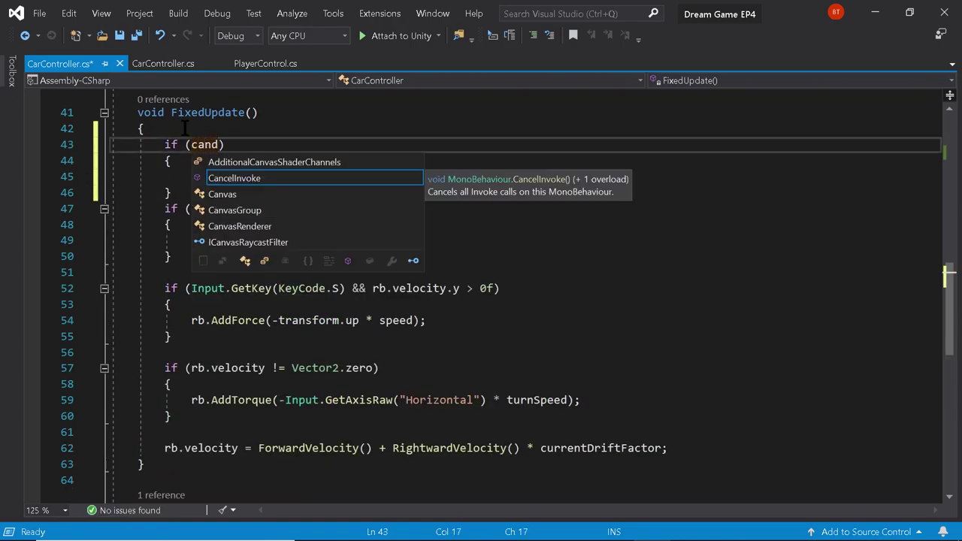
{"action": "key", "text": "BackSpace"}
{"action": "type", "text": "Drive"}
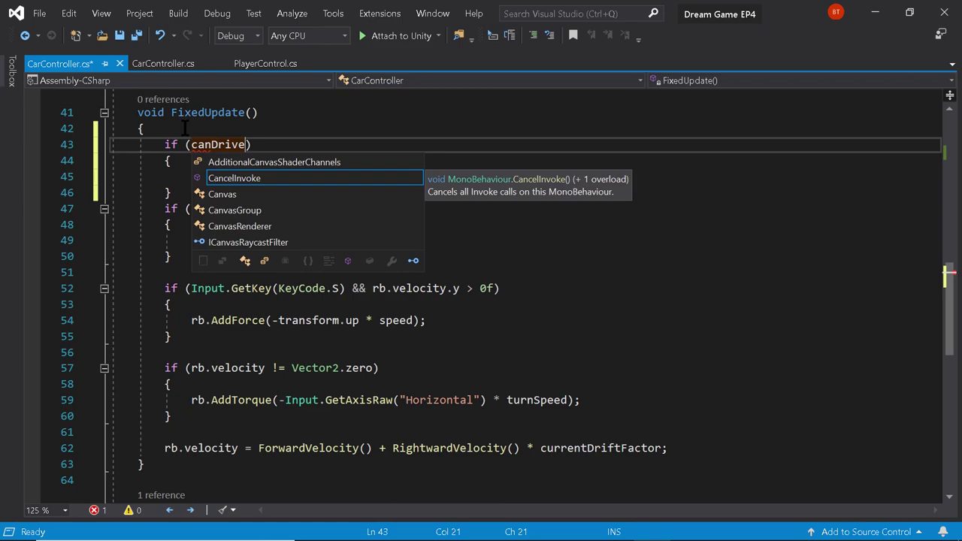
Move FixedUpdate's existing driving code inside the canDrive block and save
{"action": "left_click", "coordinate": [183, 175]}
{"action": "left_click_drag", "start_coordinate": [160, 208], "coordinate": [676, 450]}
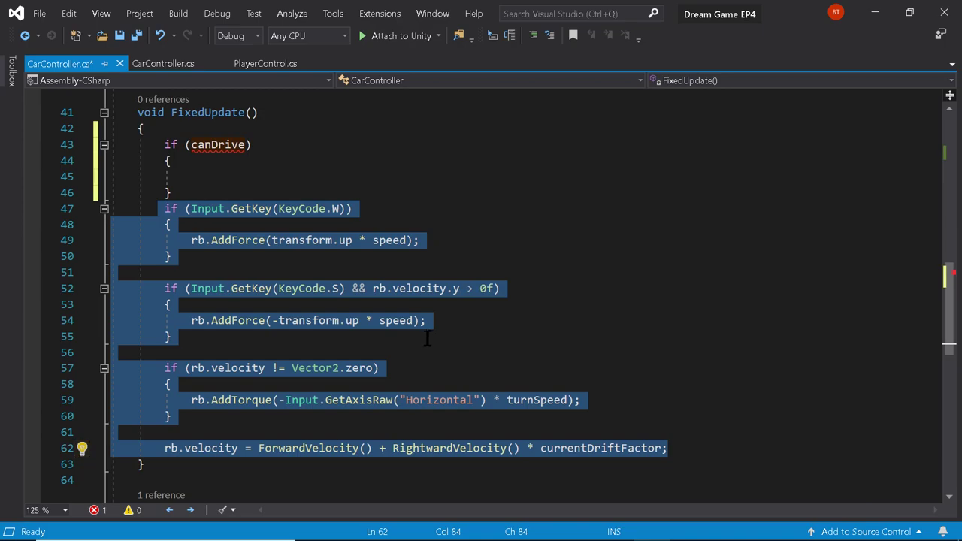
{"action": "key", "text": "ctrl+x"}
{"action": "left_click", "coordinate": [206, 178]}
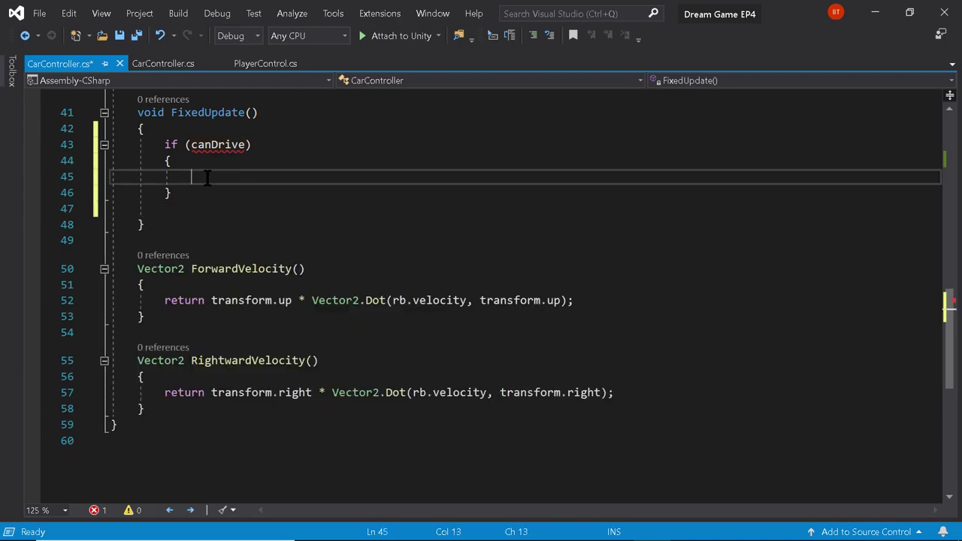
{"action": "key", "text": "ctrl+v"}
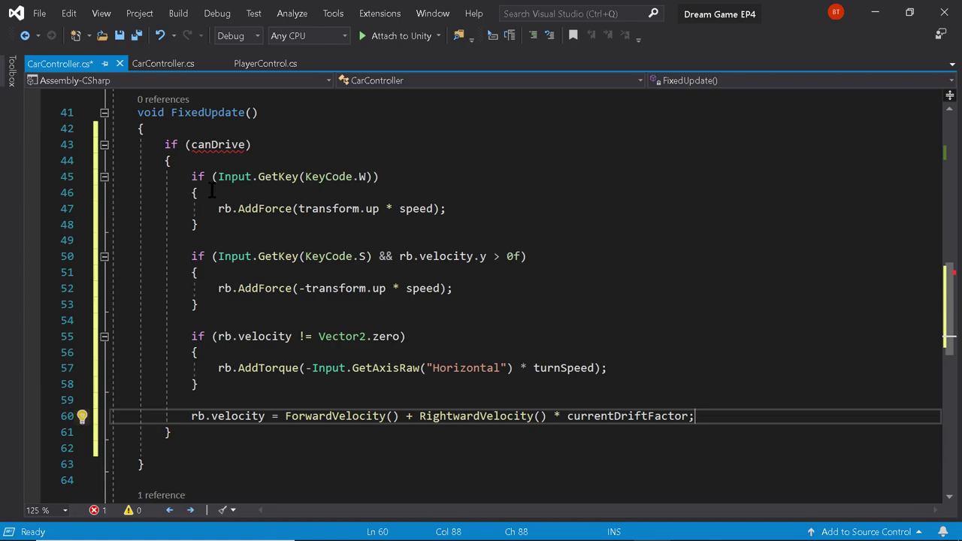
{"action": "key", "text": "ctrl+s"}
Declare 'public bool canDrive = false;' below currentDriftFactor and save CarController.cs
{"action": "scroll", "coordinate": [212, 189], "scroll_direction": "up", "scroll_amount": 12}
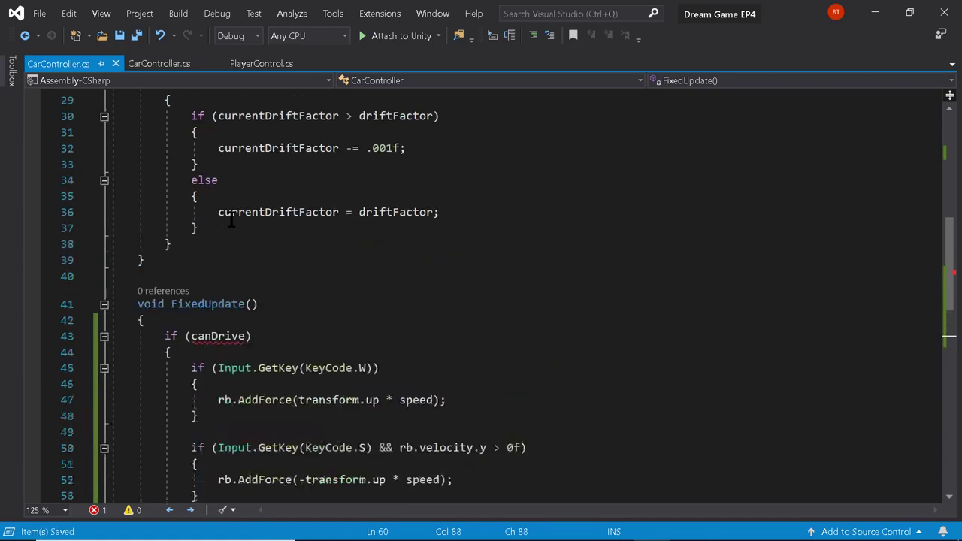
{"action": "scroll", "coordinate": [236, 221], "scroll_direction": "up", "scroll_amount": 2}
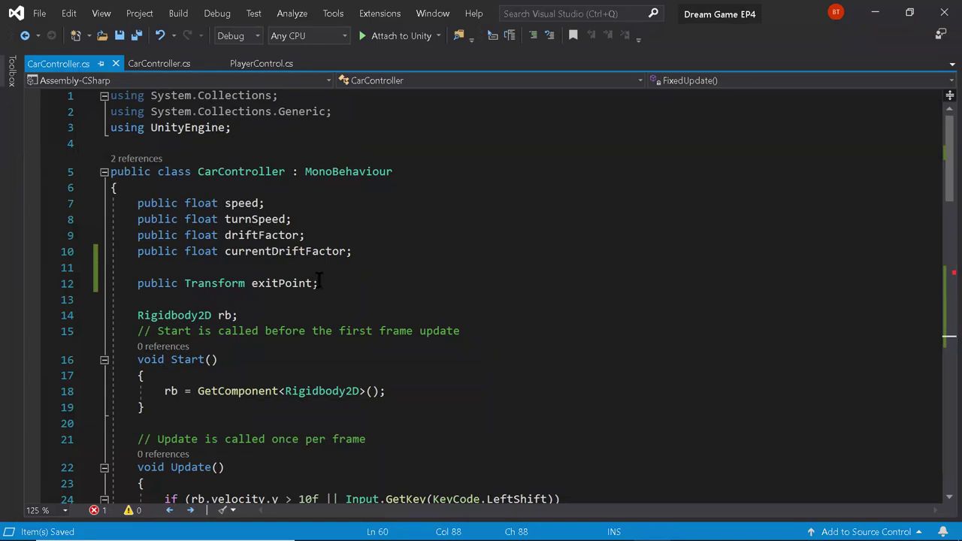
{"action": "left_click", "coordinate": [370, 253]}
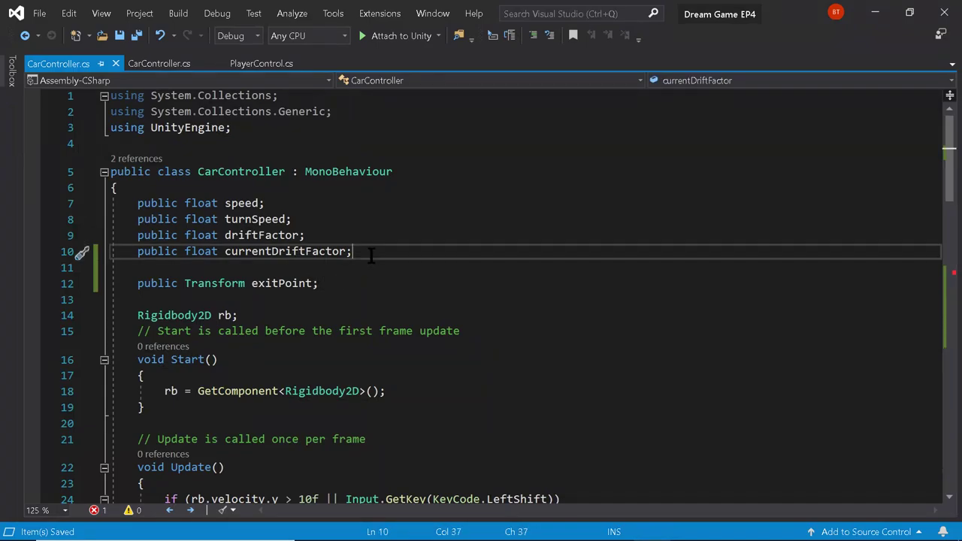
{"action": "key", "text": "Return"}
{"action": "key", "text": "Return"}
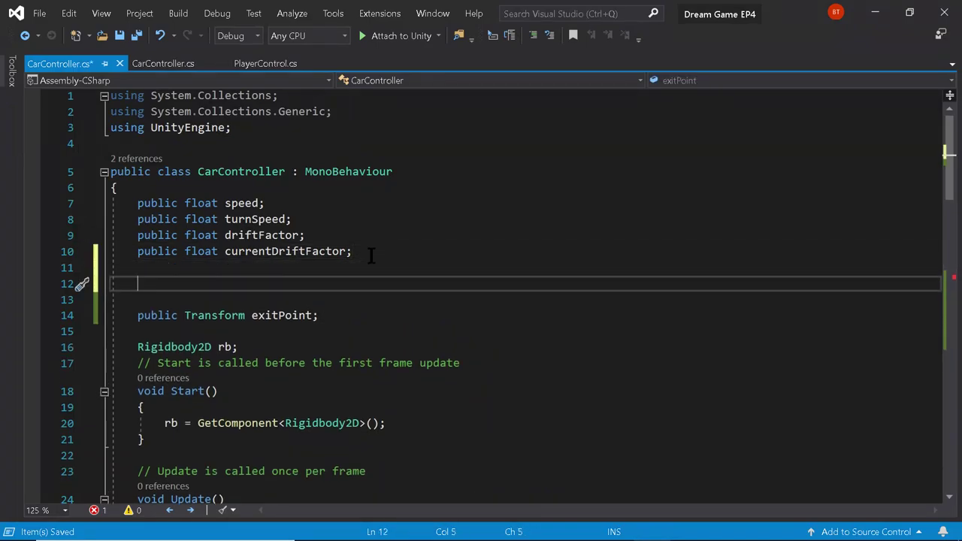
{"action": "type", "text": "public b"}
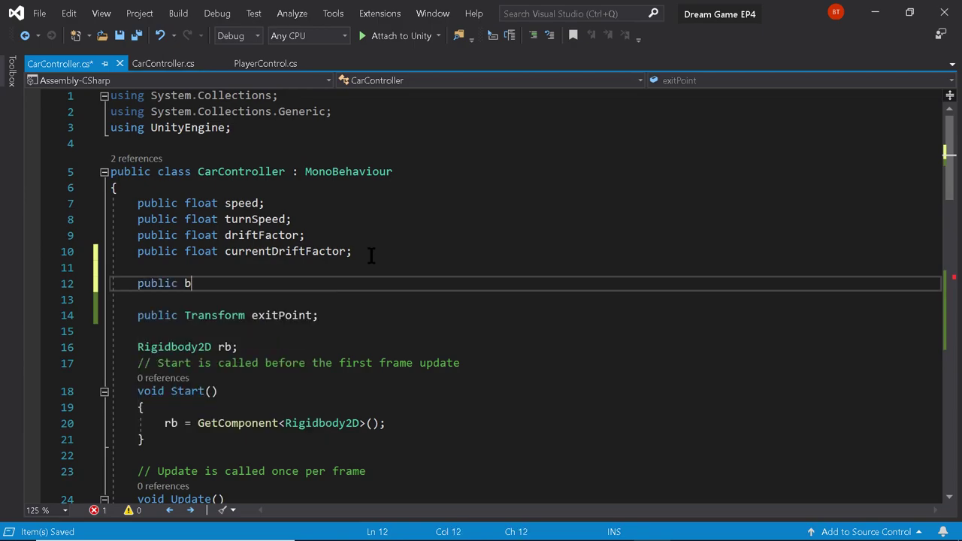
{"action": "type", "text": "ool canDrive = false;"}
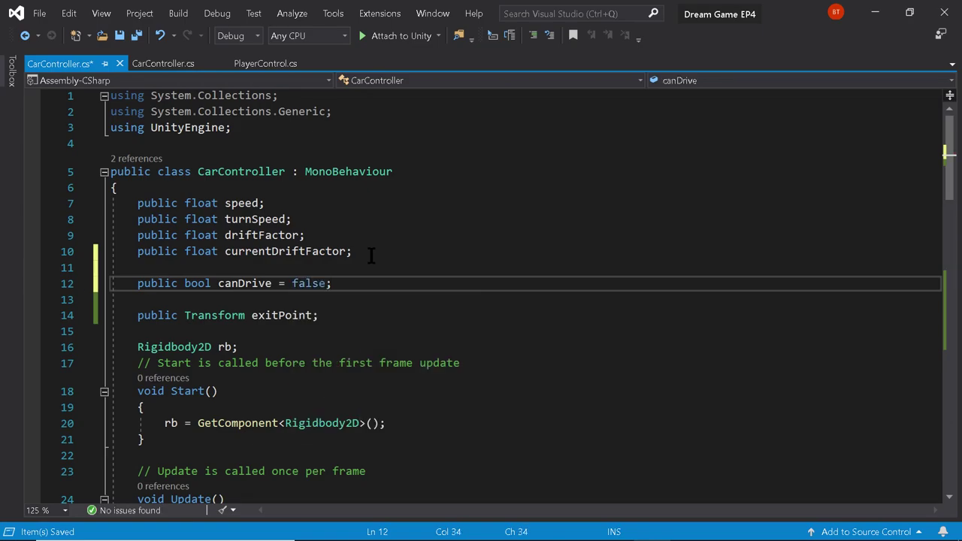
{"action": "key", "text": "ctrl+s"}
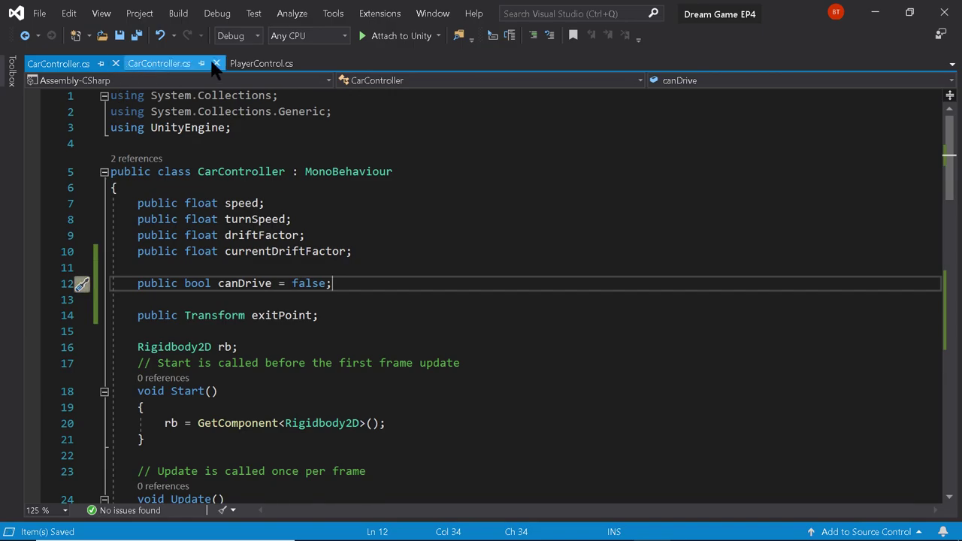
In PlayerControl.cs, type 'vehicleScript.canDrive = true;' below EnterCar's SetParent line
{"action": "left_click", "coordinate": [261, 64]}
{"action": "scroll", "coordinate": [481, 300], "scroll_direction": "down", "scroll_amount": 19}
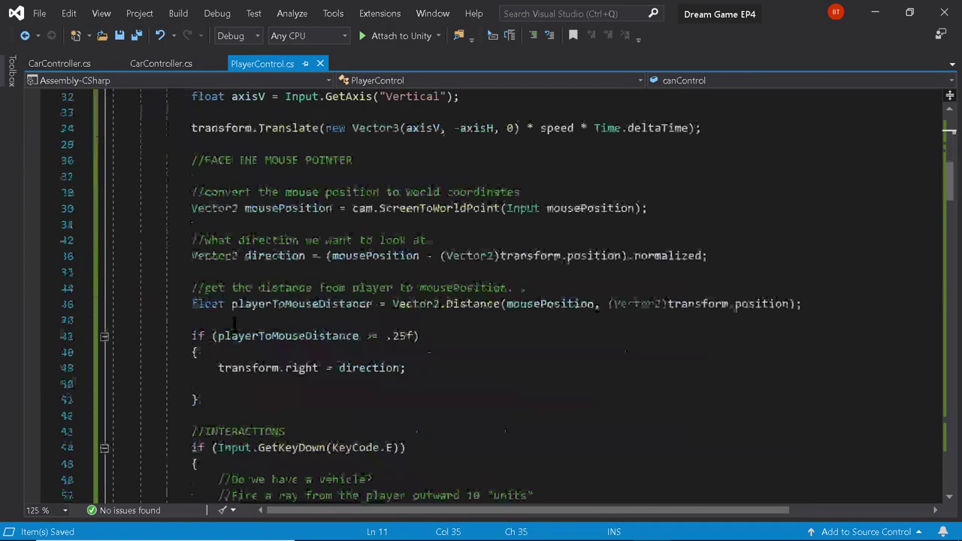
{"action": "scroll", "coordinate": [263, 312], "scroll_direction": "down", "scroll_amount": 14}
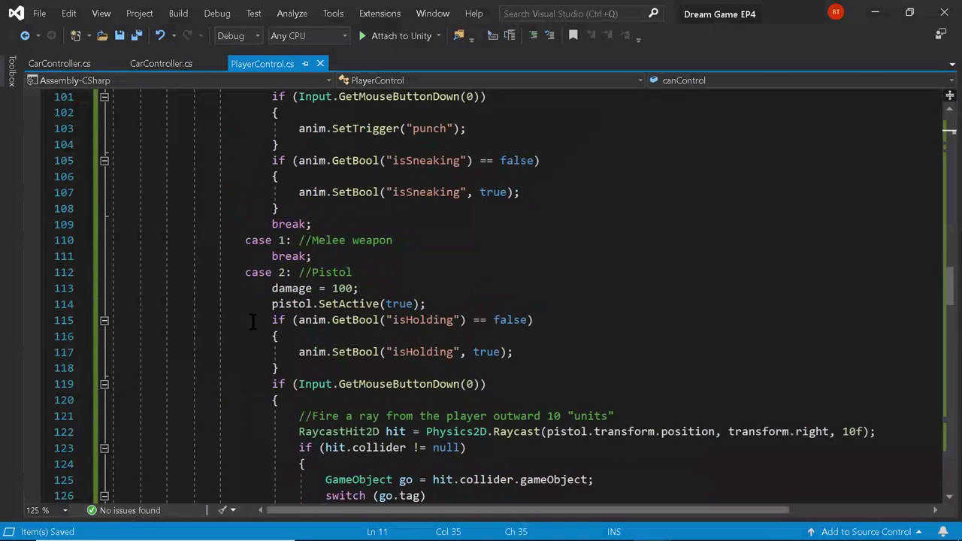
{"action": "scroll", "coordinate": [263, 314], "scroll_direction": "down", "scroll_amount": 20}
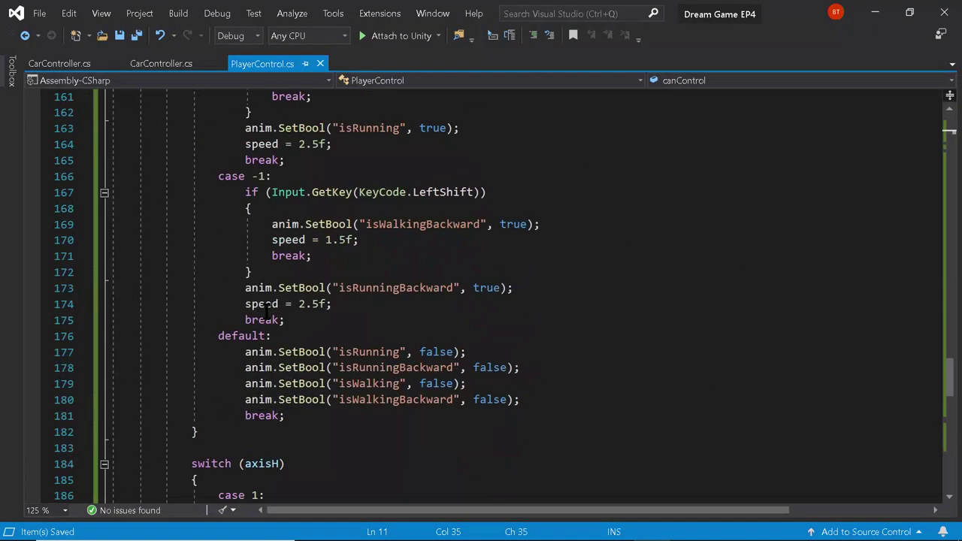
{"action": "scroll", "coordinate": [266, 312], "scroll_direction": "down", "scroll_amount": 5}
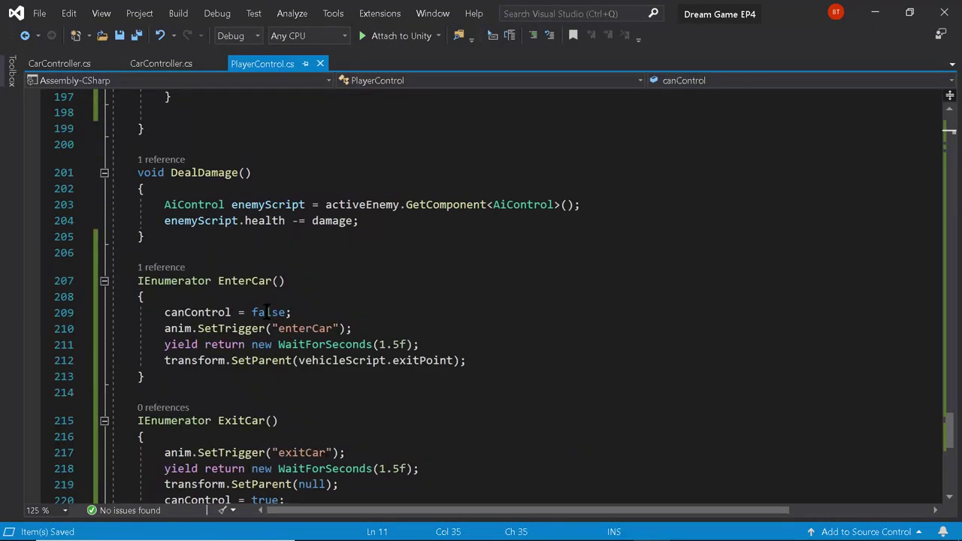
{"action": "left_click", "coordinate": [465, 361]}
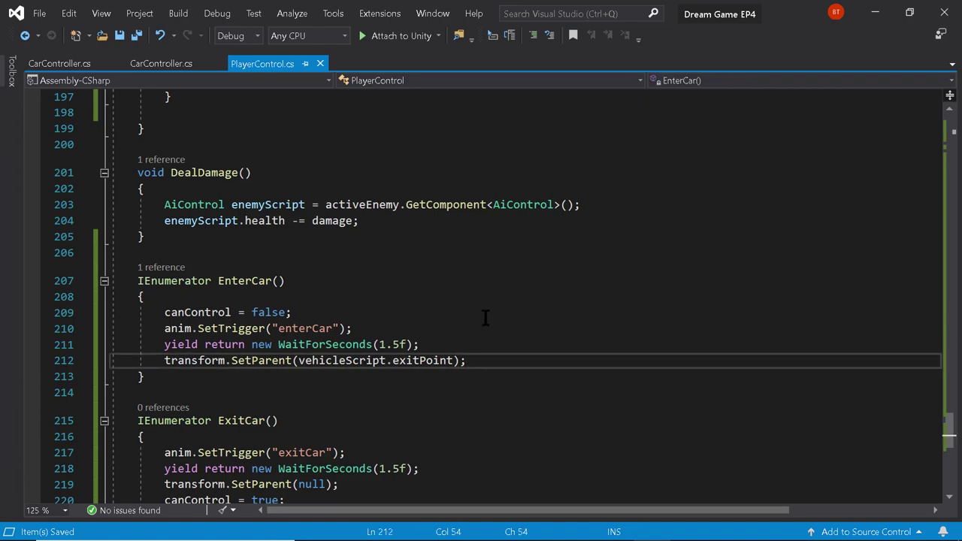
{"action": "key", "text": "Return"}
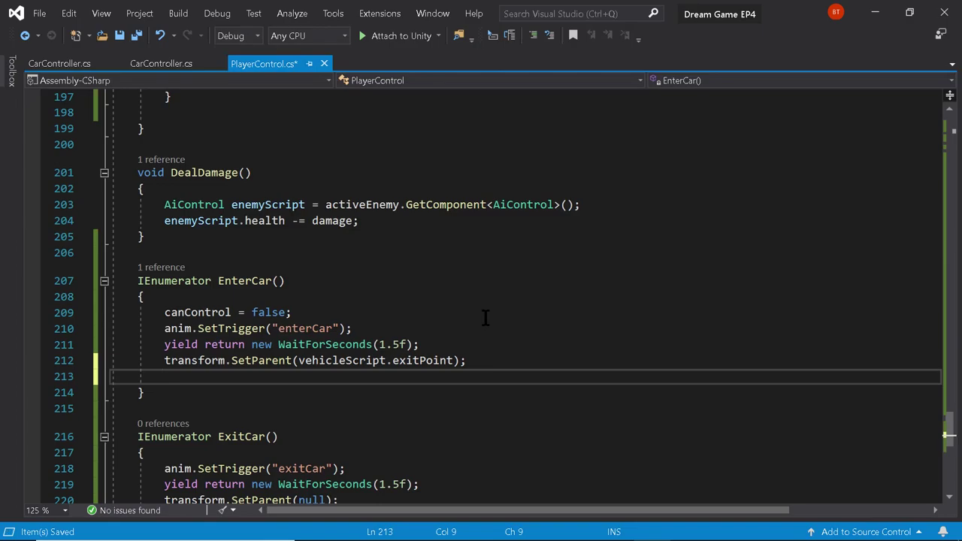
{"action": "type", "text": "act"}
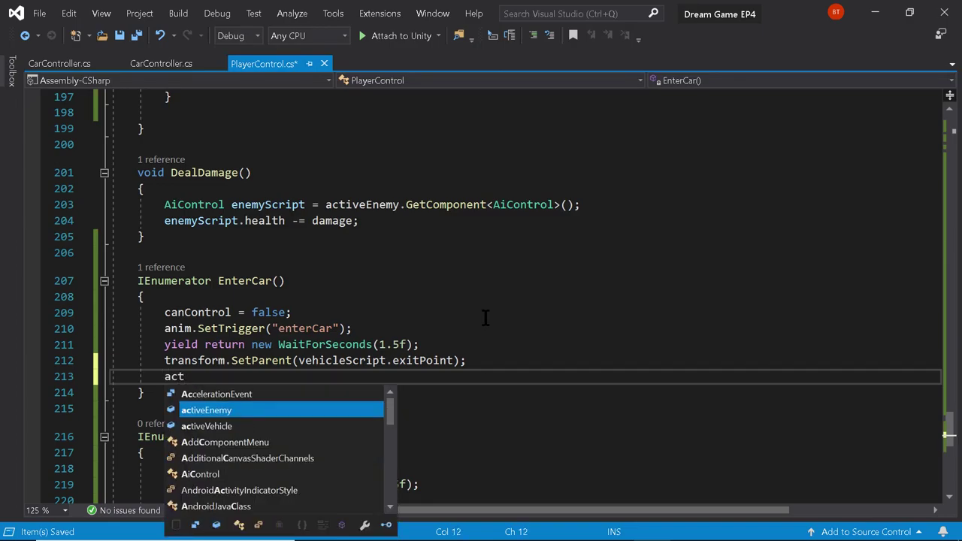
{"action": "type", "text": "iv"}
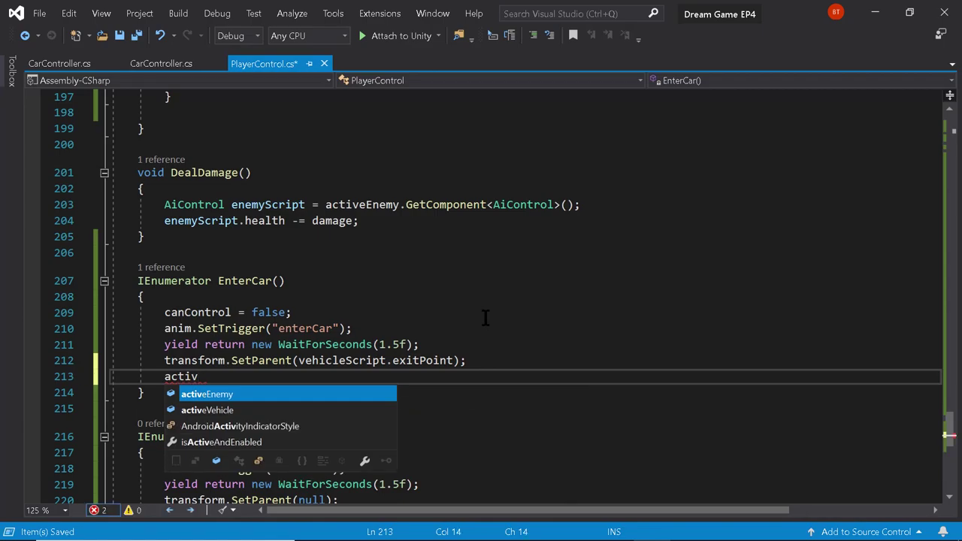
{"action": "key", "text": "BackSpace"}
{"action": "key", "text": "BackSpace"}
{"action": "key", "text": "BackSpace"}
{"action": "key", "text": "BackSpace"}
{"action": "key", "text": "BackSpace"}
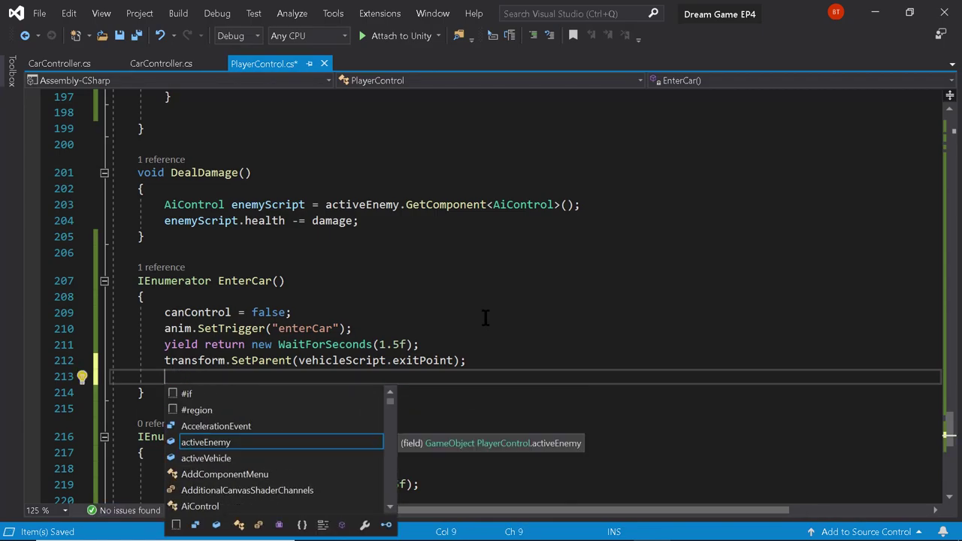
{"action": "type", "text": "vehicel"}
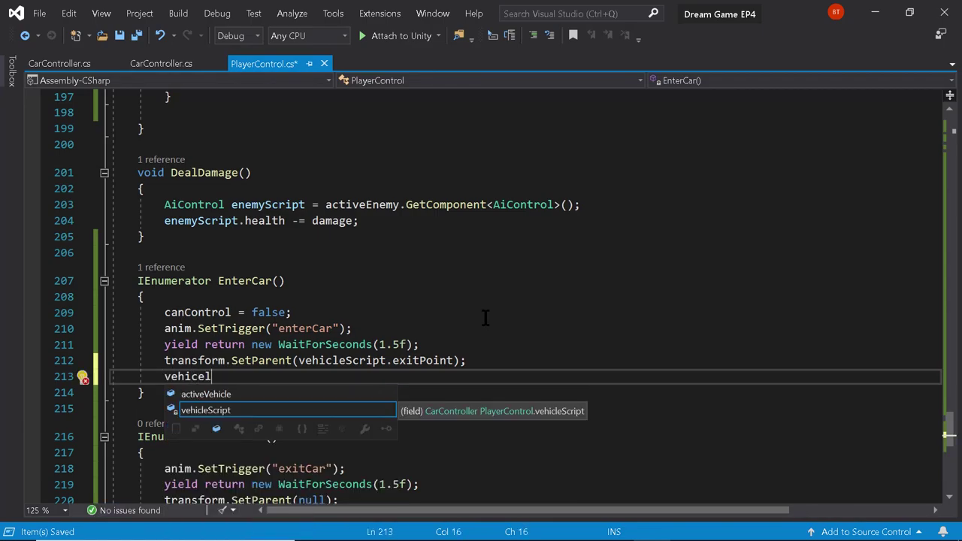
{"action": "type", "text": ".cand"}
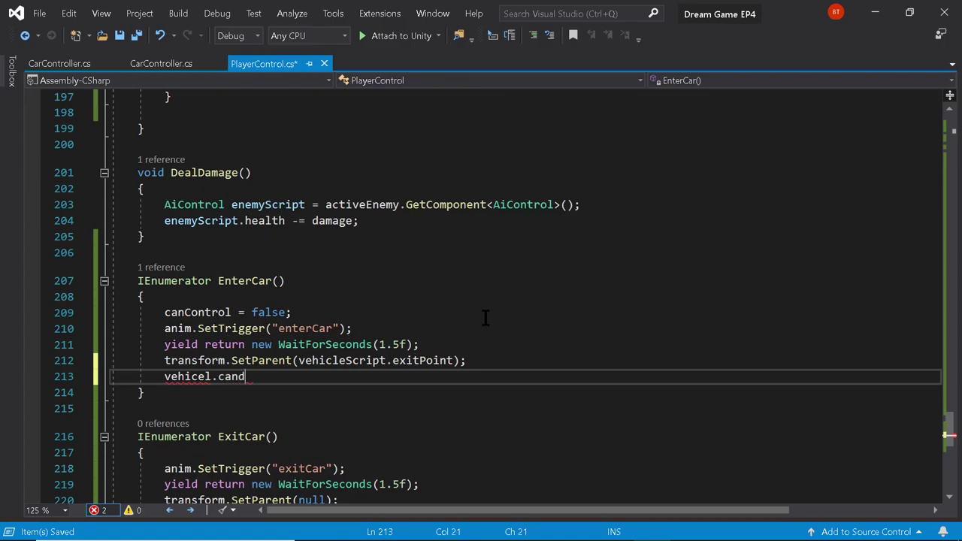
{"action": "key", "text": "BackSpace"}
{"action": "key", "text": "BackSpace"}
{"action": "key", "text": "BackSpace"}
{"action": "key", "text": "BackSpace"}
{"action": "type", "text": "leScript.cand"}
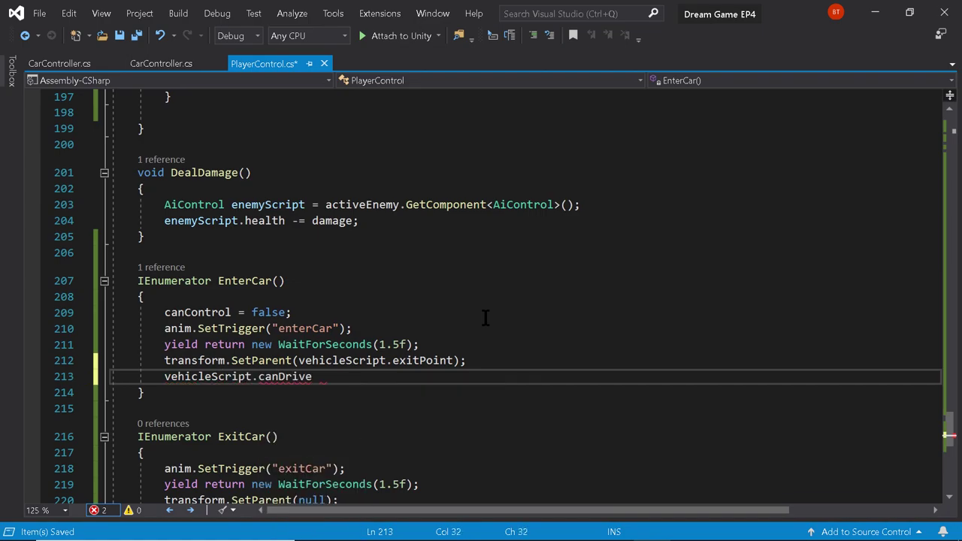
{"action": "type", "text": " = true;"}
Copy vehicleScript.canDrive = true; from EnterCar into ExitCar's first line, then save PlayerControl.cs
{"action": "scroll", "coordinate": [481, 317], "scroll_direction": "down", "scroll_amount": 3}
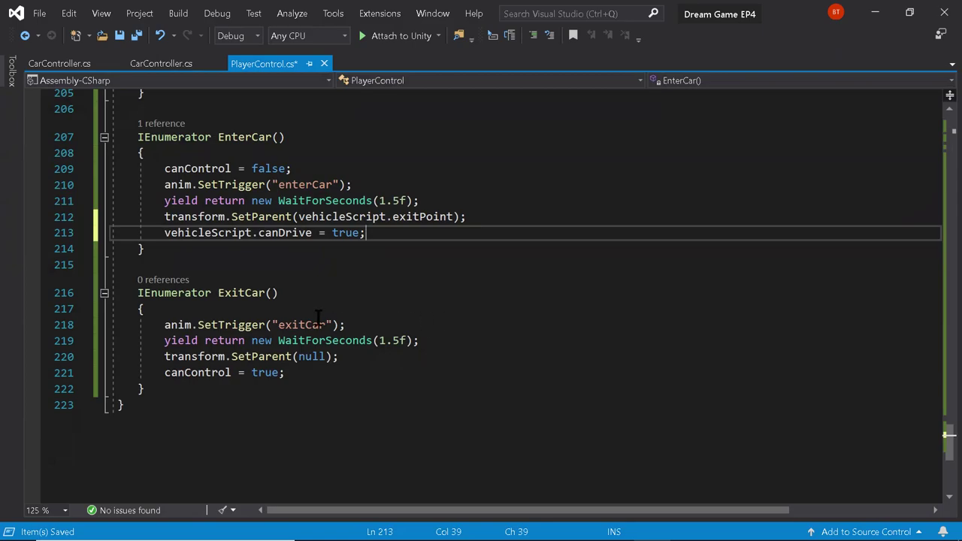
{"action": "left_click", "coordinate": [220, 309]}
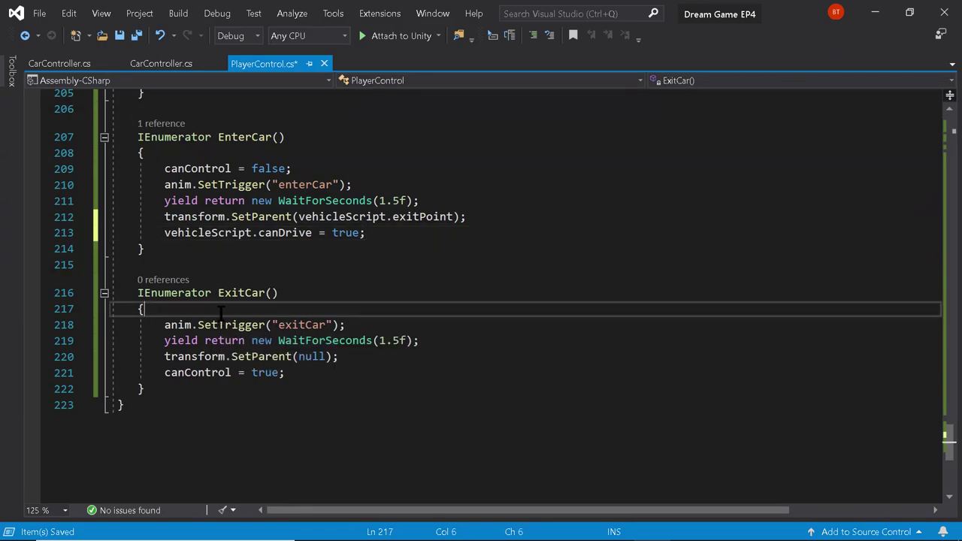
{"action": "key", "text": "Return"}
{"action": "left_click", "coordinate": [243, 233]}
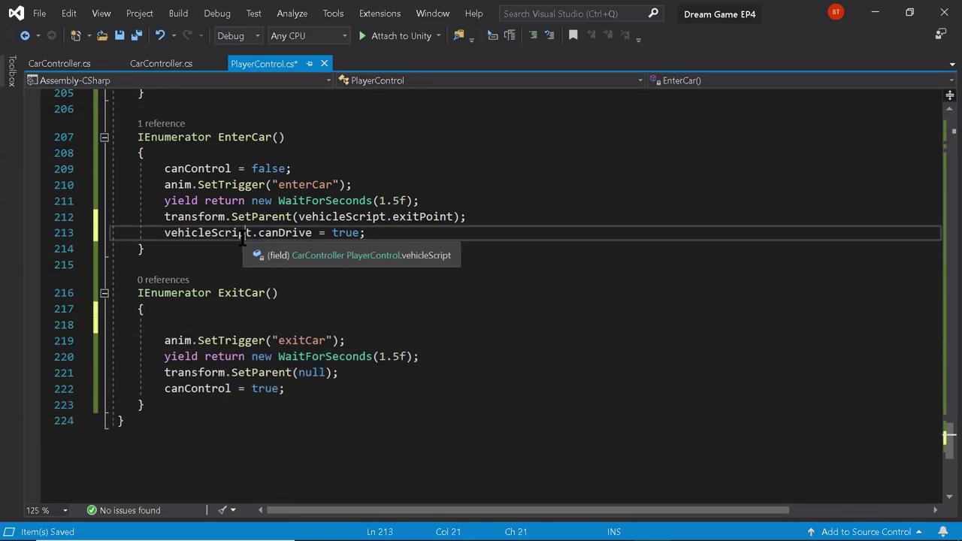
{"action": "triple_click", "coordinate": [243, 233]}
{"action": "key", "text": "ctrl+c"}
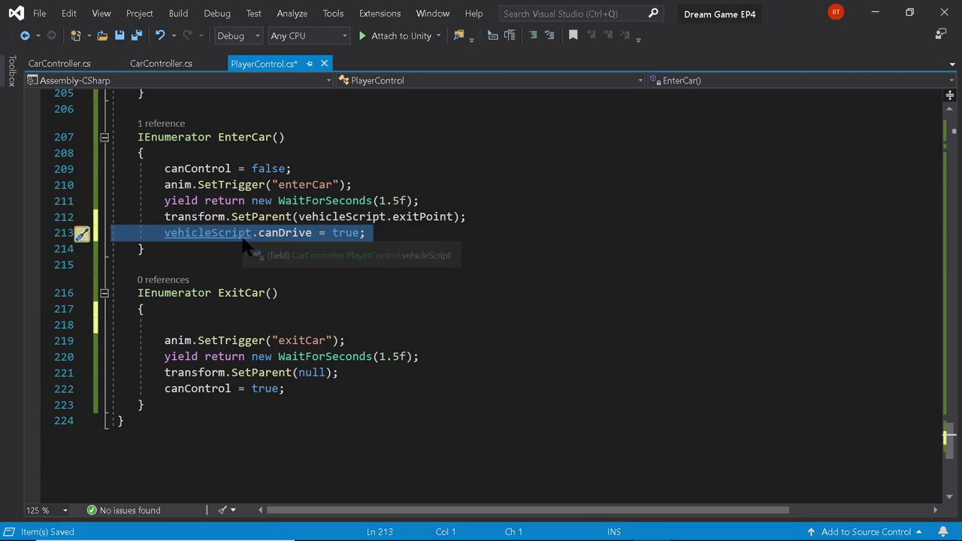
{"action": "left_click", "coordinate": [193, 324]}
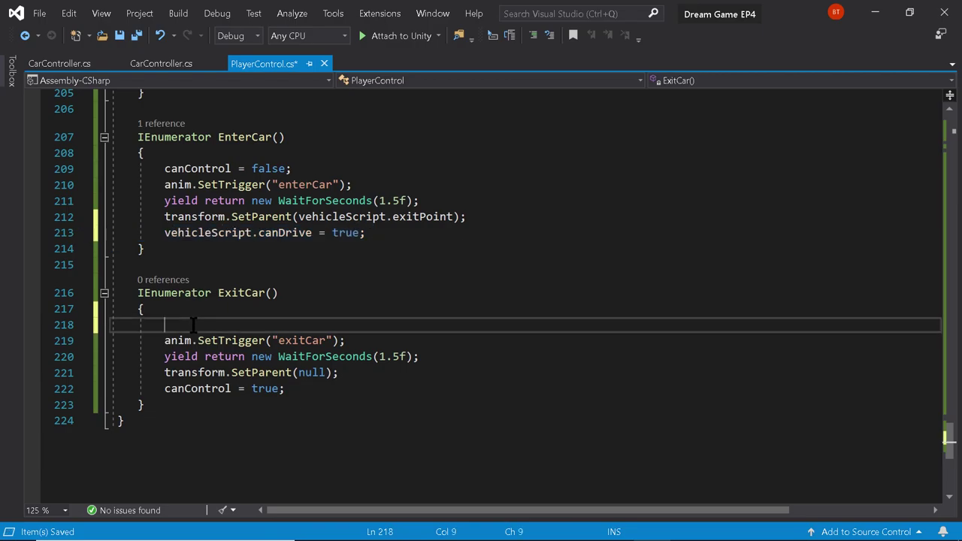
{"action": "key", "text": "ctrl+v"}
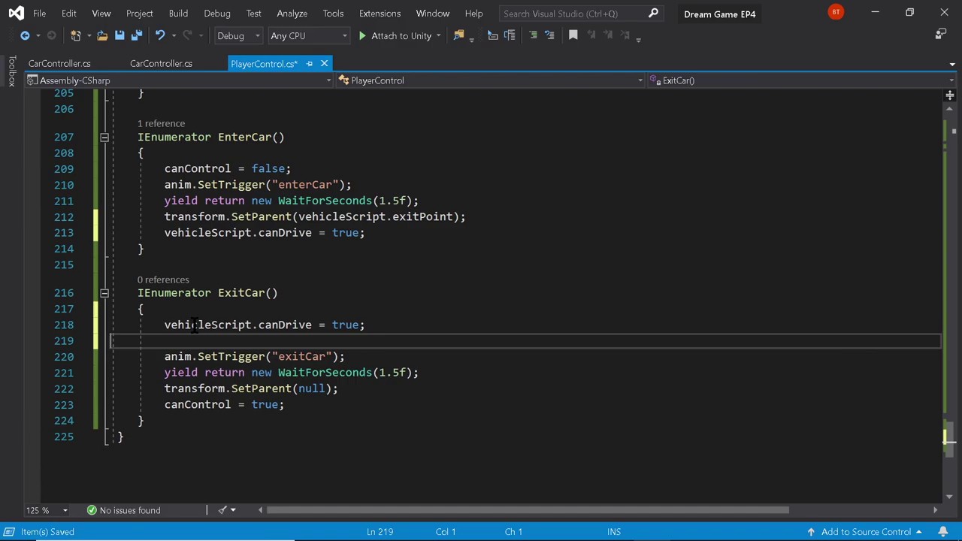
{"action": "key", "text": "BackSpace"}
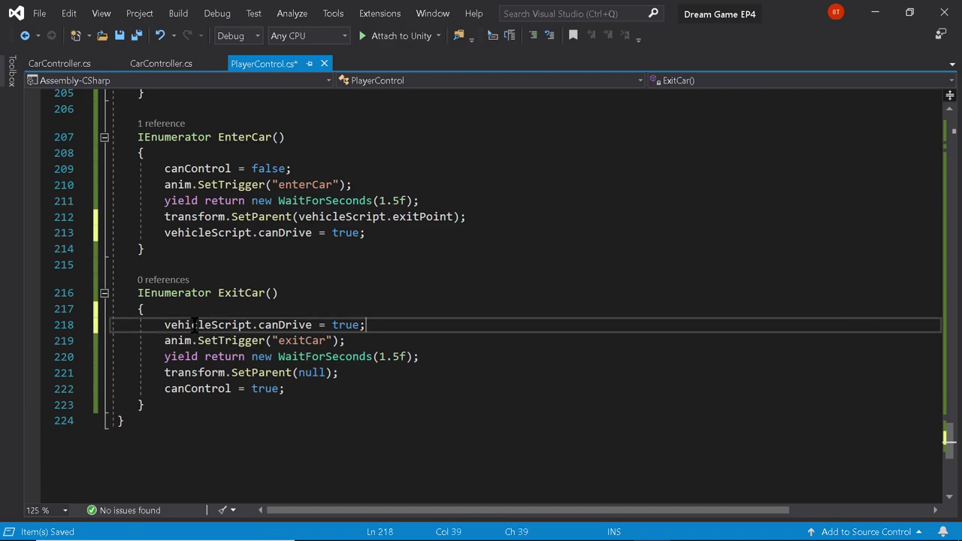
{"action": "key", "text": "ctrl+s"}
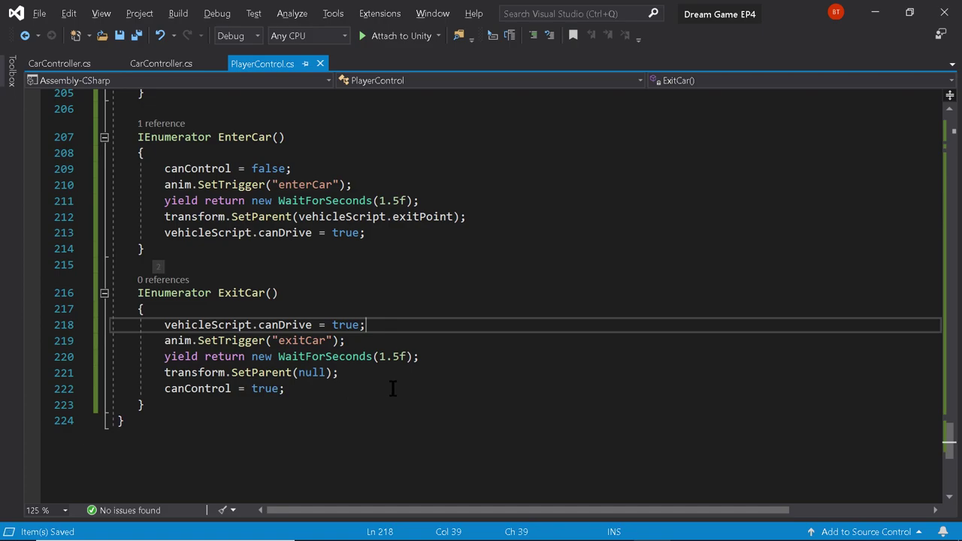
{"action": "key", "text": "alt"}
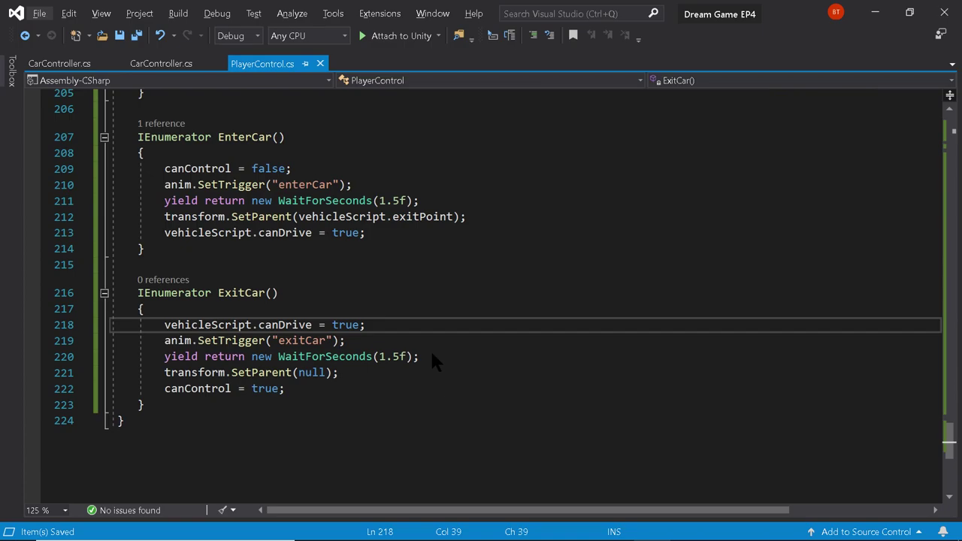
Leave PlayerControl.cs in Visual Studio for the Unity editor showing SampleScene
{"action": "key", "text": "alt+Tab"}
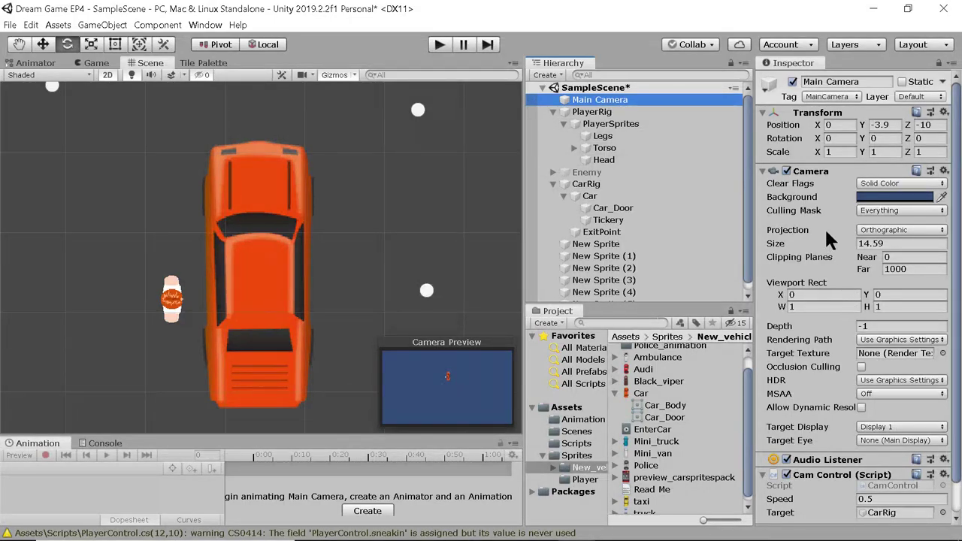
Inspect the camera's Cam Control component settings in the Inspector
{"action": "scroll", "coordinate": [820, 379], "scroll_direction": "down", "scroll_amount": 2}
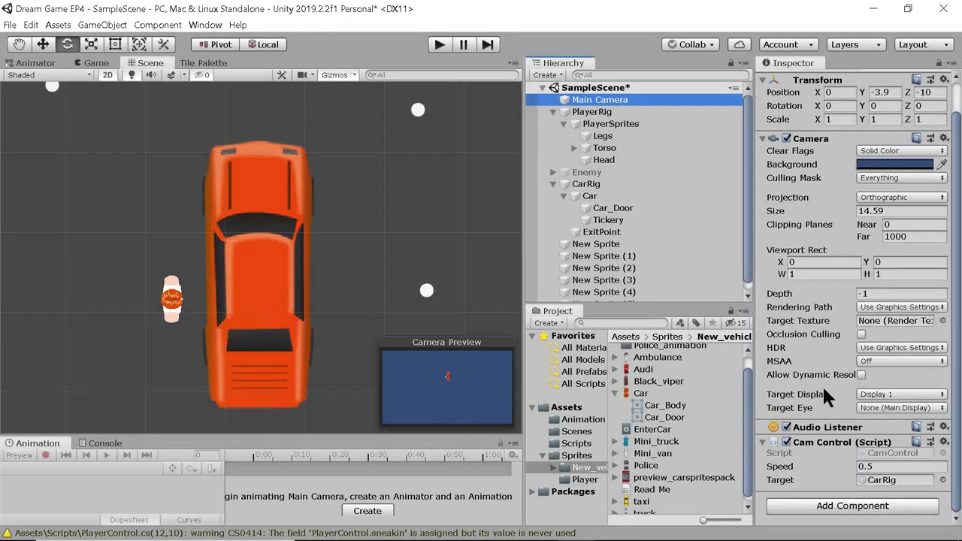
{"action": "left_click", "coordinate": [829, 443]}
{"action": "left_click", "coordinate": [829, 443]}
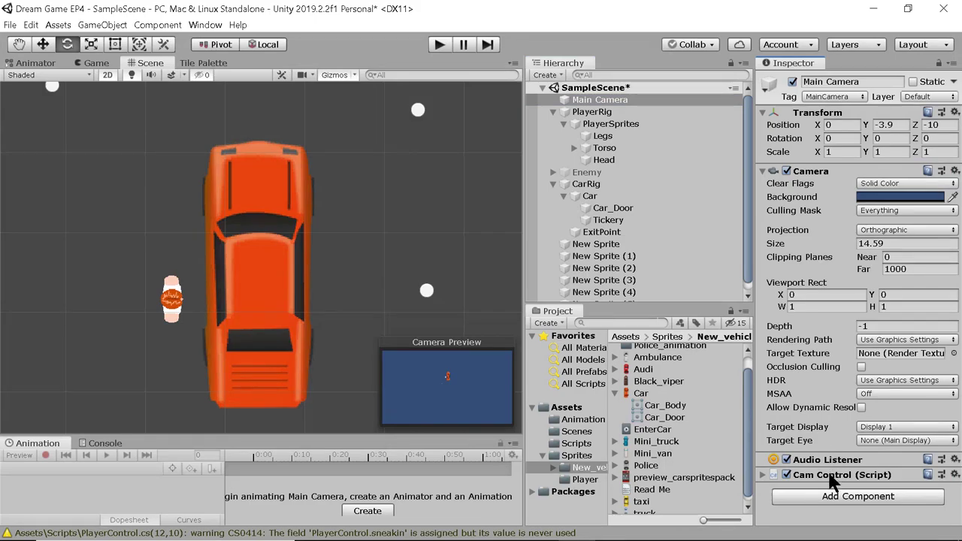
{"action": "left_click", "coordinate": [834, 476]}
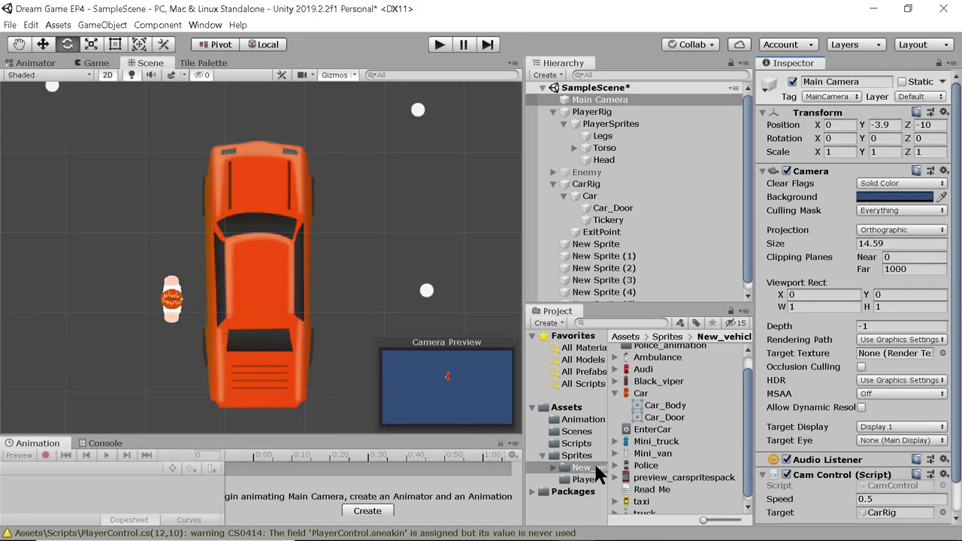
Open the CamControl script from the Scripts folder in Visual Studio
{"action": "left_click_drag", "start_coordinate": [644, 429], "coordinate": [577, 425]}
{"action": "left_click", "coordinate": [575, 444]}
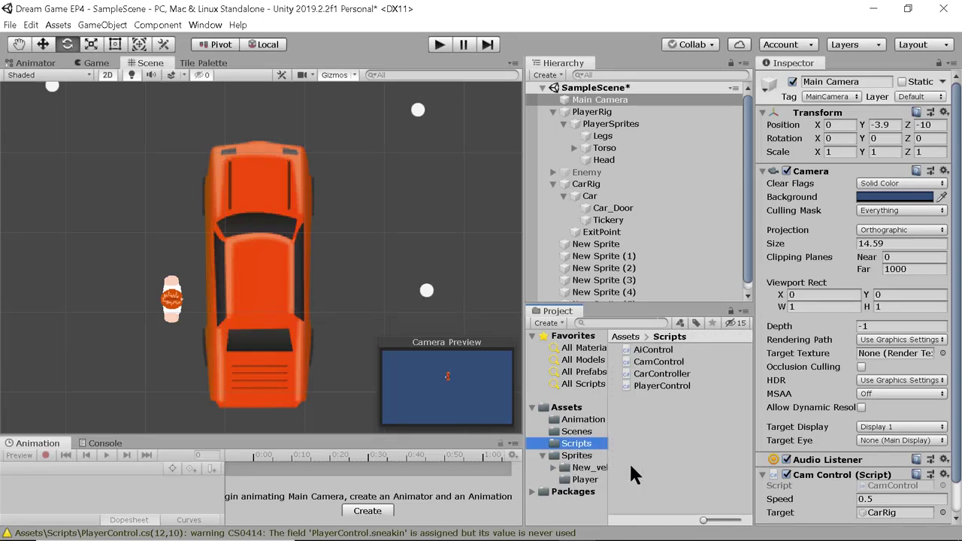
{"action": "left_click", "coordinate": [647, 362]}
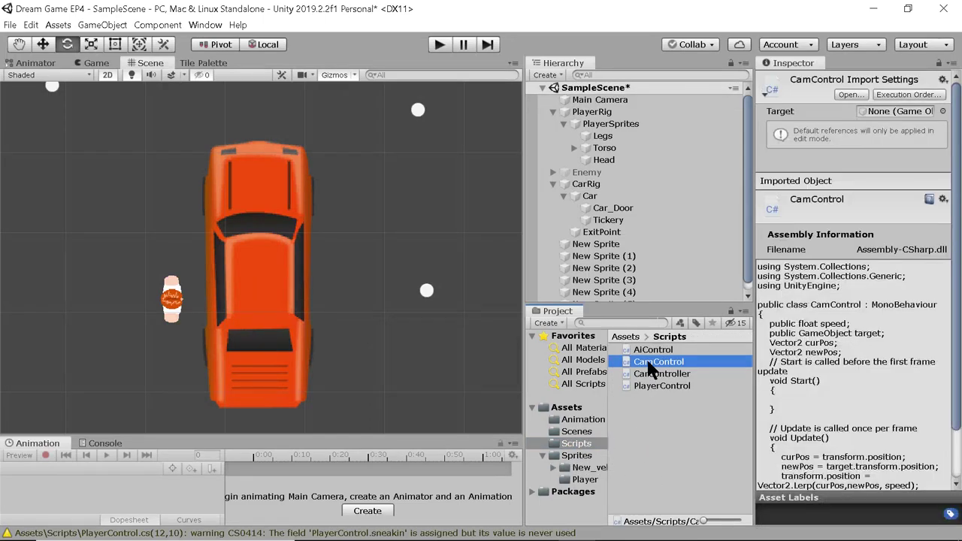
{"action": "double_click", "coordinate": [650, 364]}
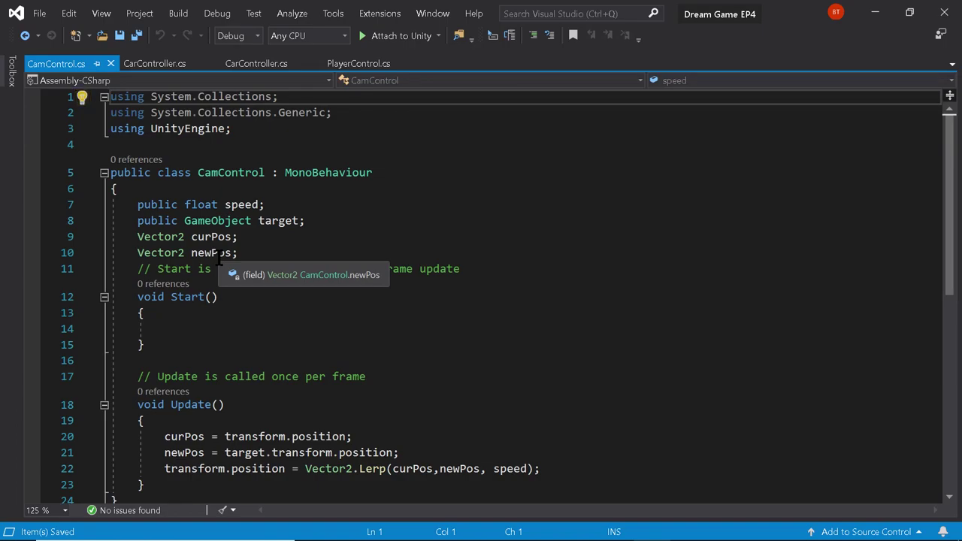
Declare a PlayerControl field named playerScript below the newPos declaration
{"action": "left_click", "coordinate": [307, 252]}
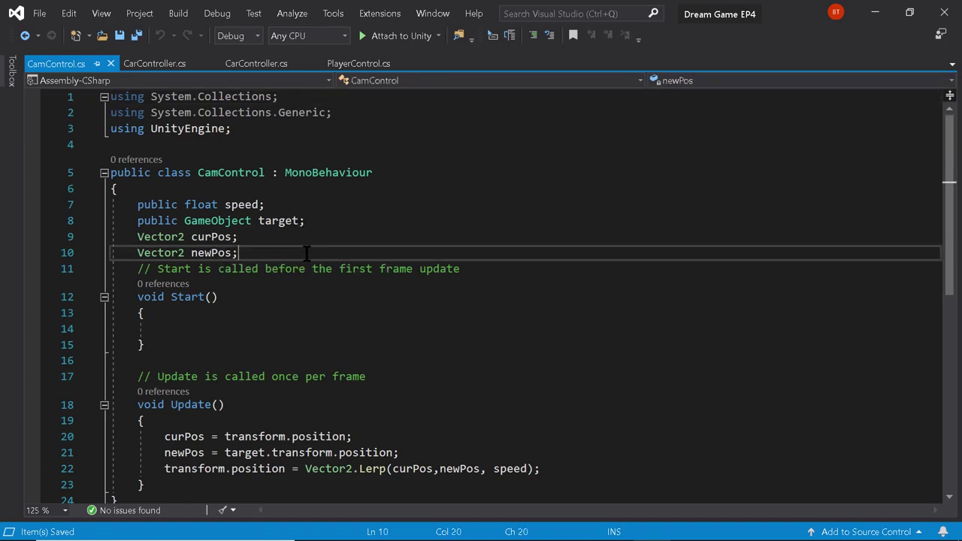
{"action": "key", "text": "Return"}
{"action": "key", "text": "Return"}
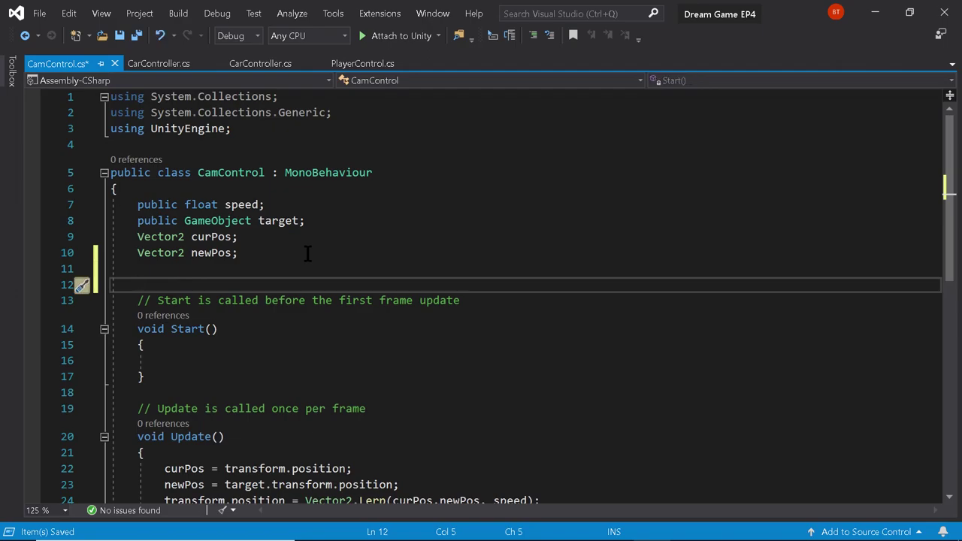
{"action": "type", "text": "Player"}
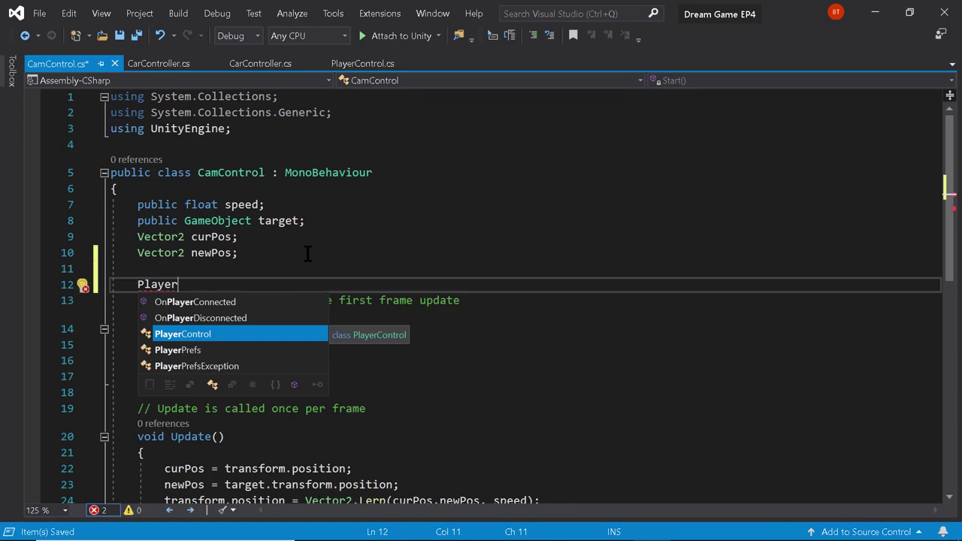
{"action": "key", "text": "Tab"}
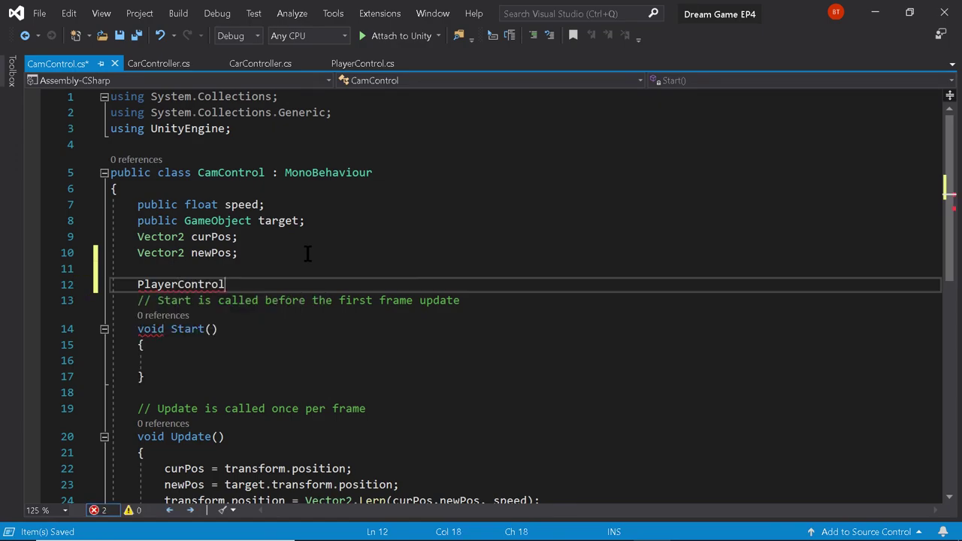
{"action": "type", "text": "playerS"}
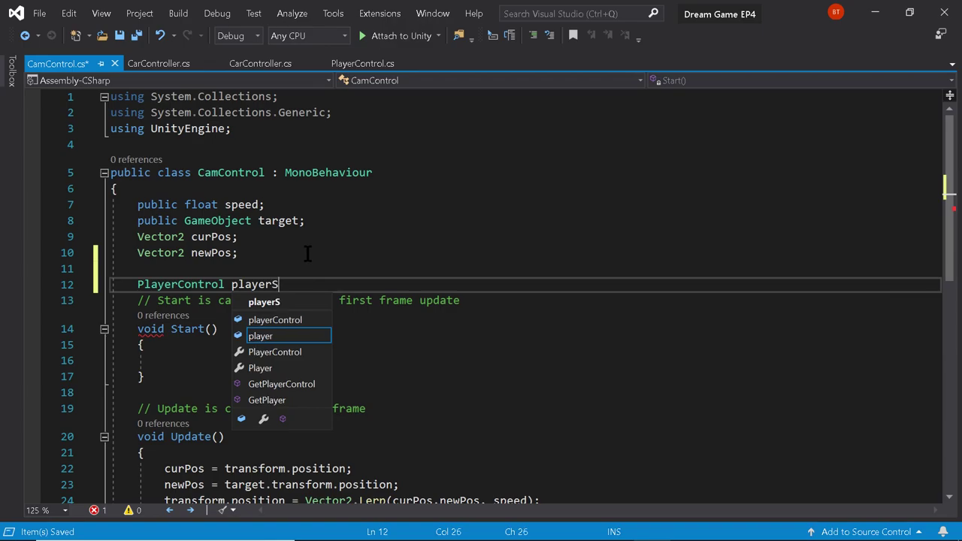
{"action": "type", "text": "cript"}
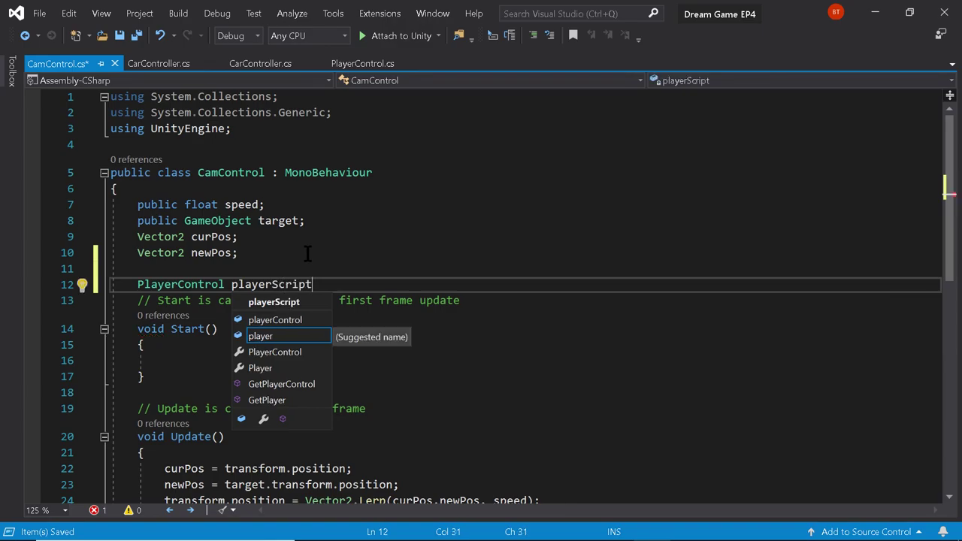
{"action": "type", "text": ";"}
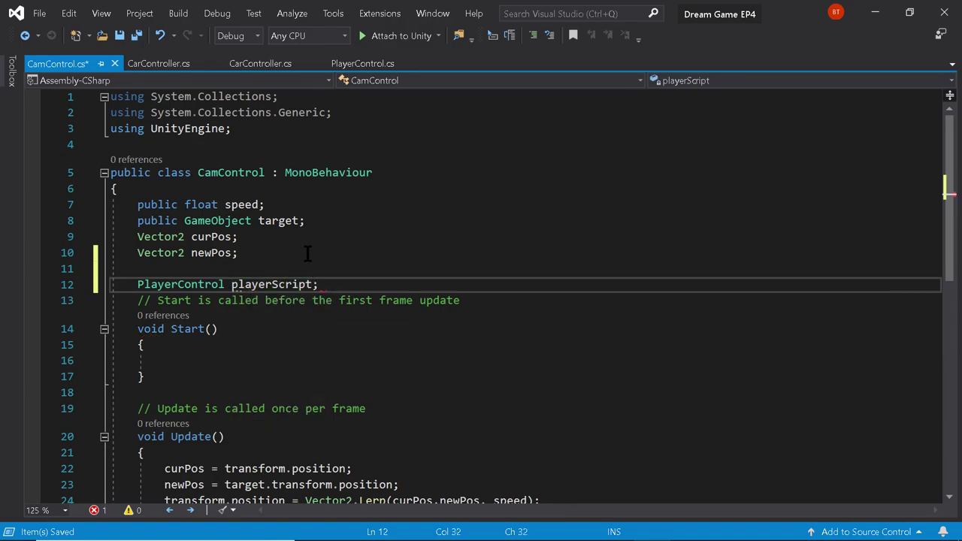
In Start(), begin assigning playerScript = GameObject.Find("PlayerRig")
{"action": "left_click", "coordinate": [178, 359]}
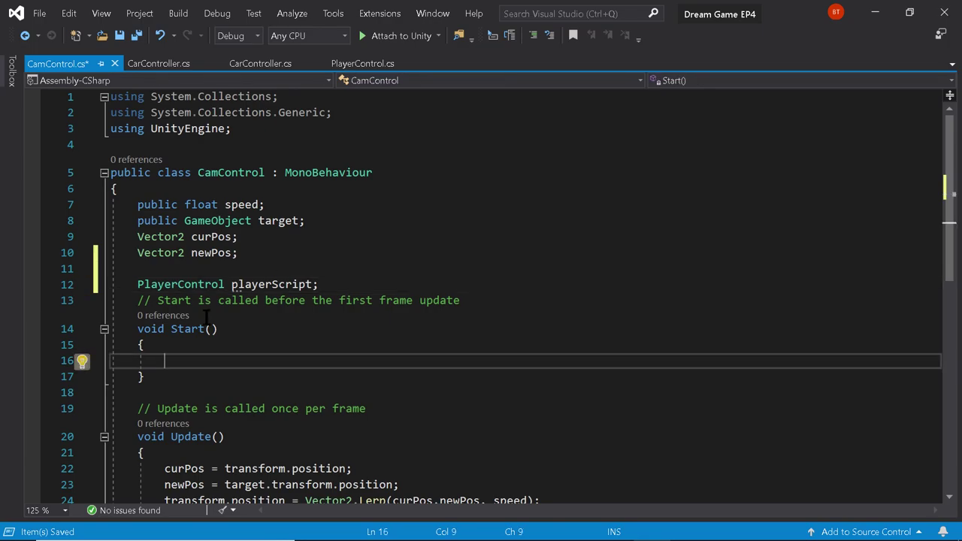
{"action": "type", "text": "players"}
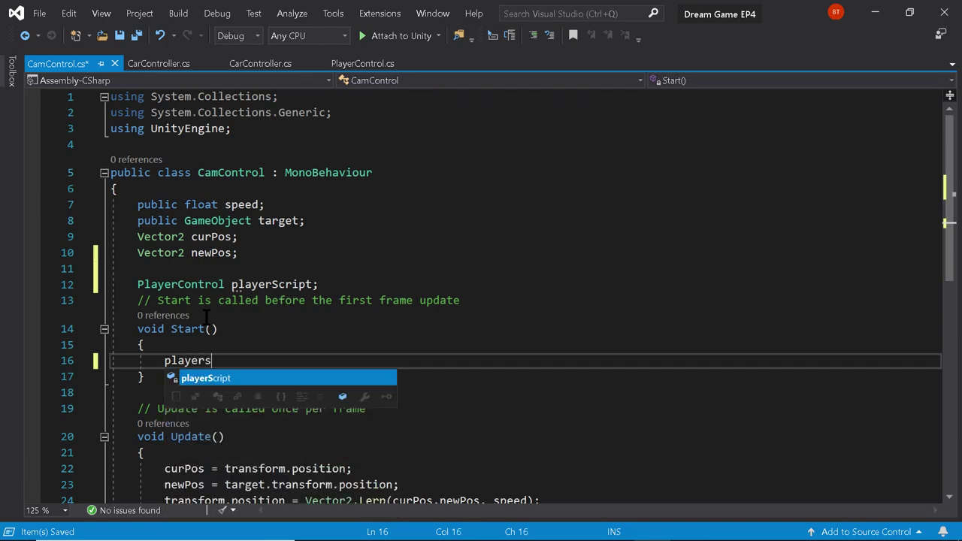
{"action": "key", "text": "Tab"}
{"action": "type", "text": "= "}
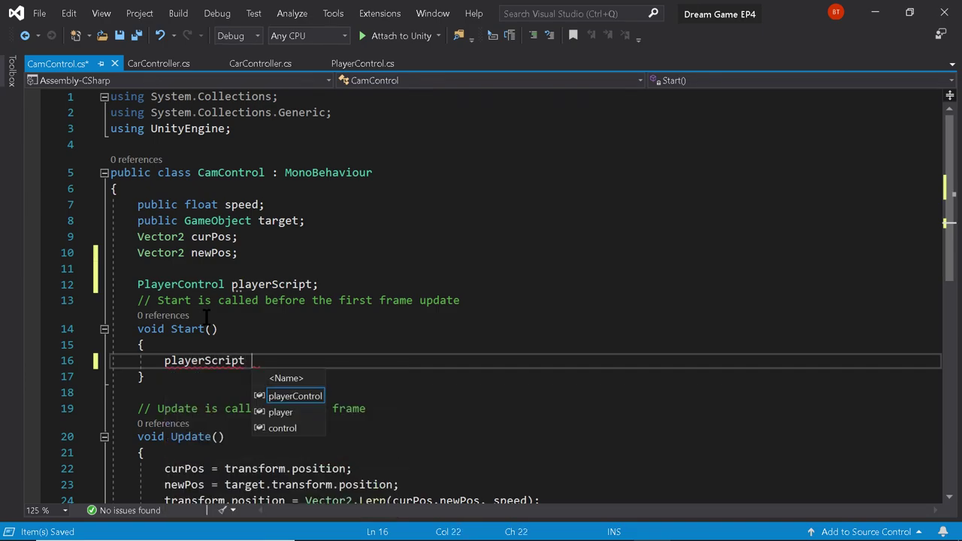
{"action": "type", "text": "Gameo"}
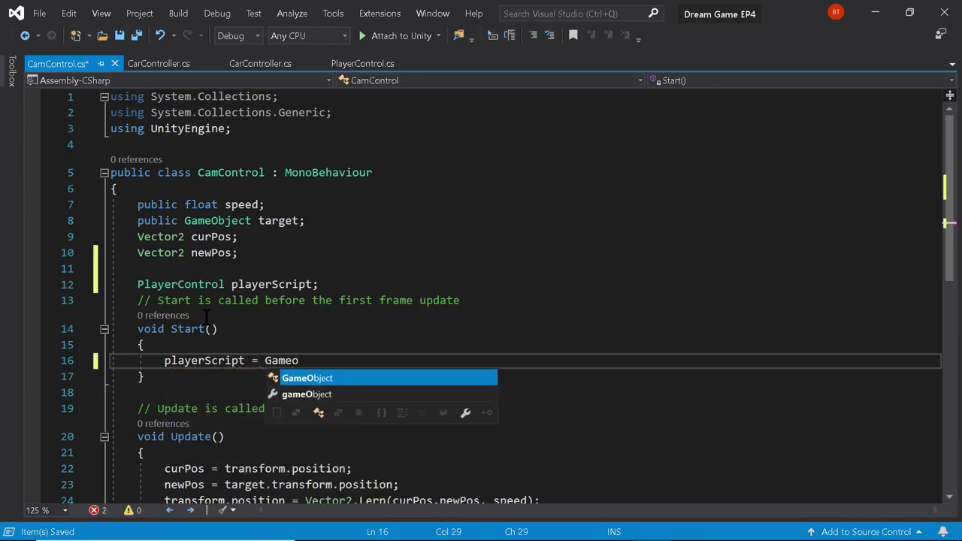
{"action": "type", "text": "bject.find"}
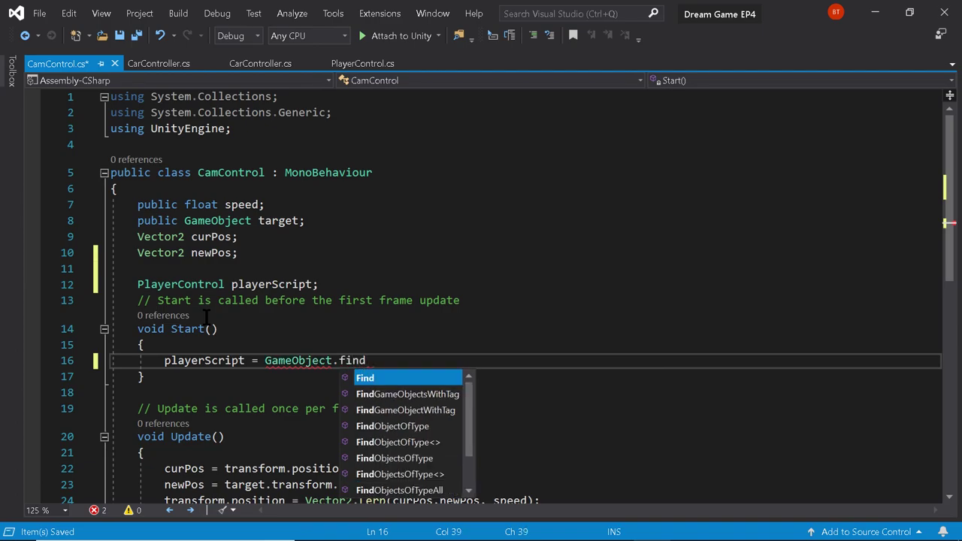
{"action": "type", "text": "("}
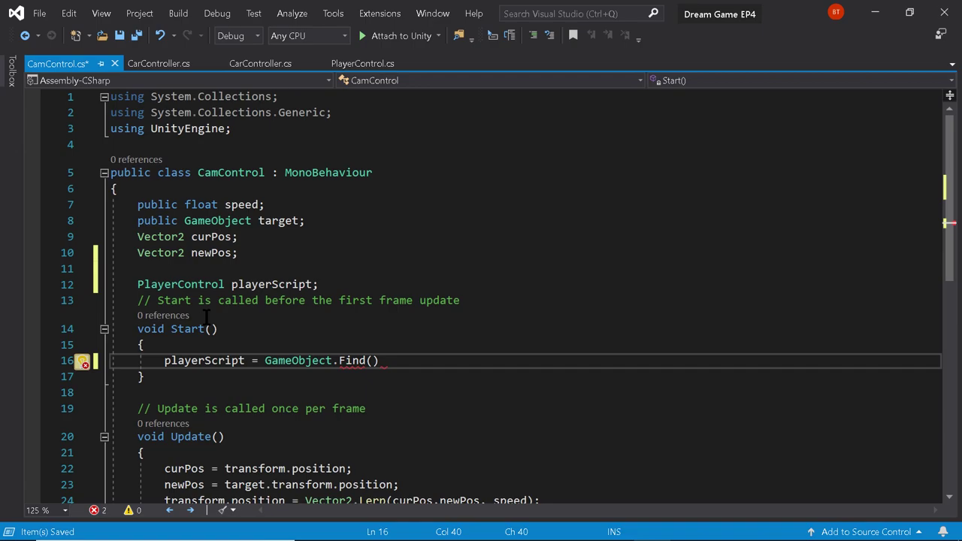
{"action": "type", "text": "\"Player"}
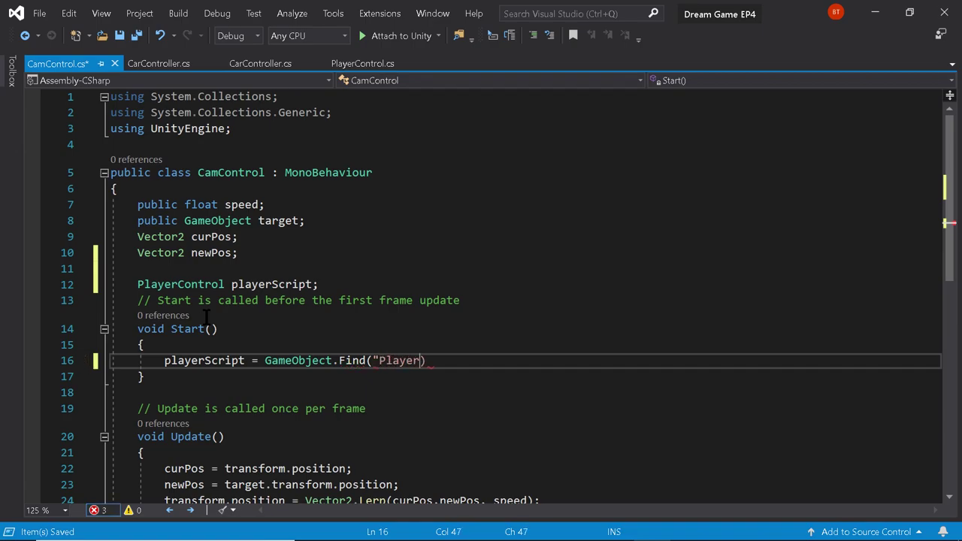
{"action": "type", "text": "Rig\""}
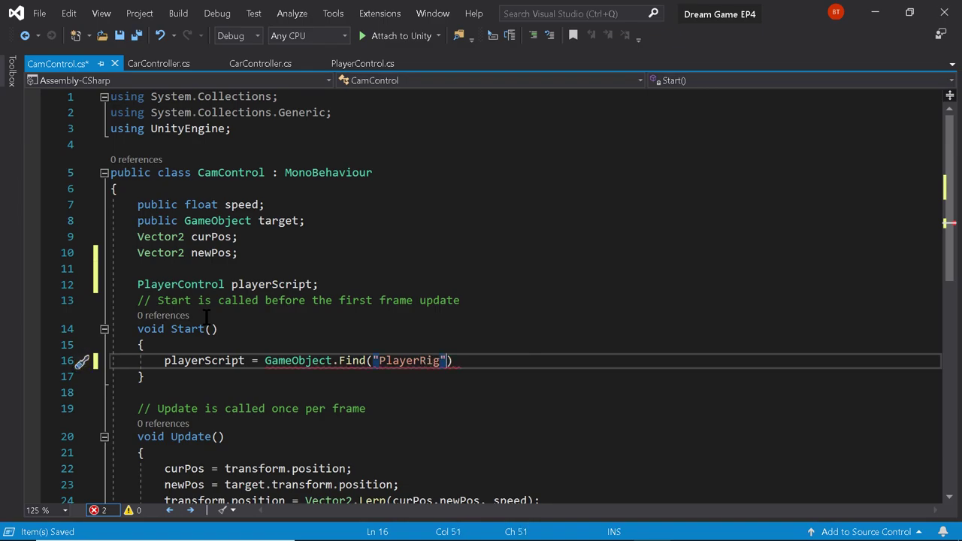
{"action": "type", "text": ","}
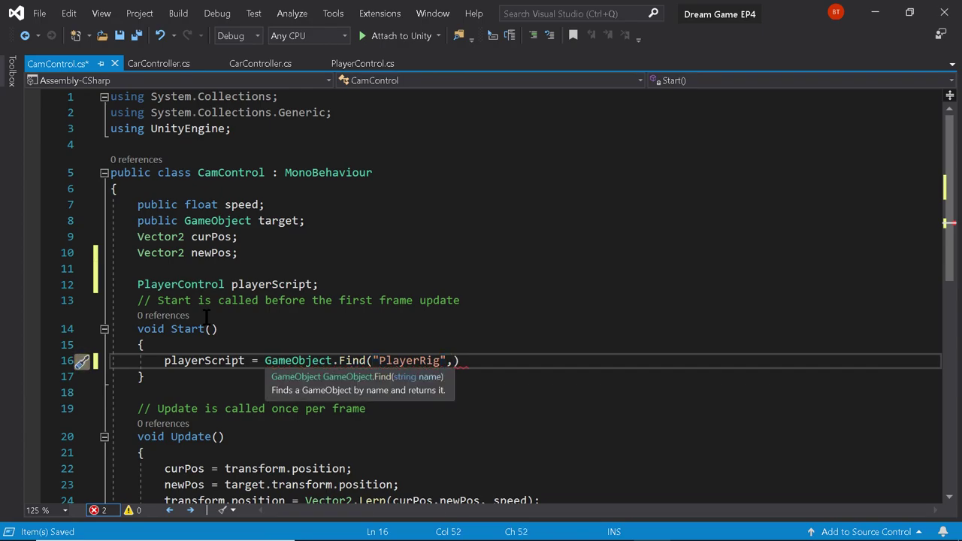
{"action": "key", "text": "BackSpace"}
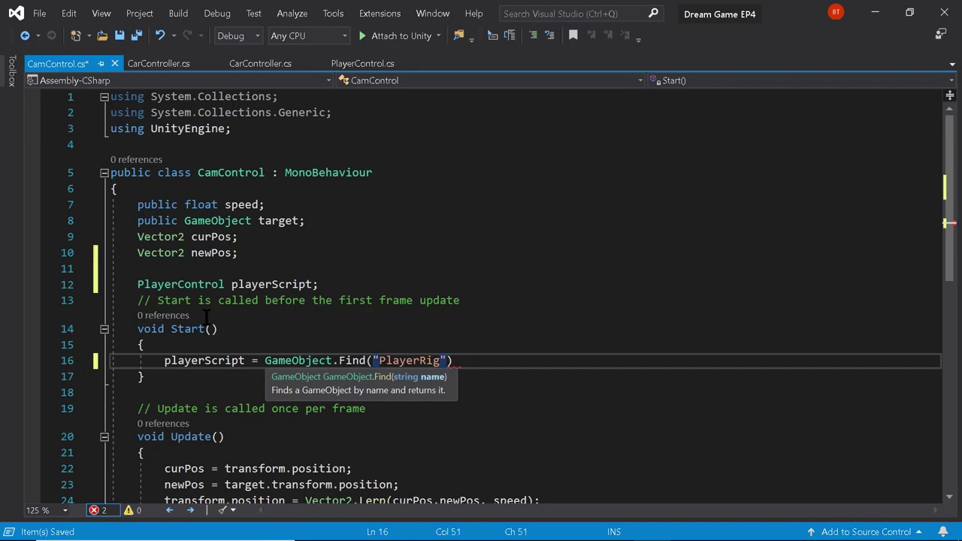
{"action": "key", "text": "Right"}
Finish the assignment with .GetComponent<PlayerControl>(); after the Find call
{"action": "type", "text": "."}
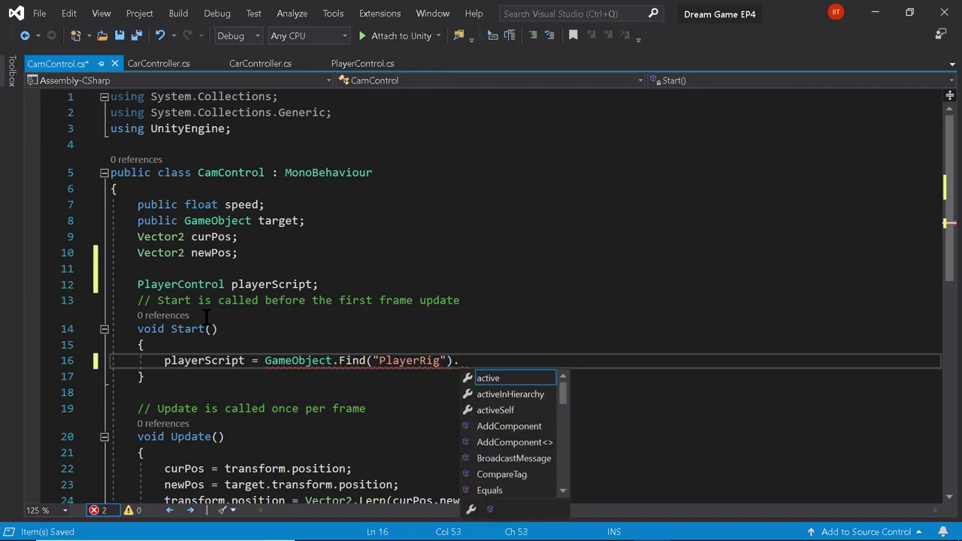
{"action": "type", "text": "getc"}
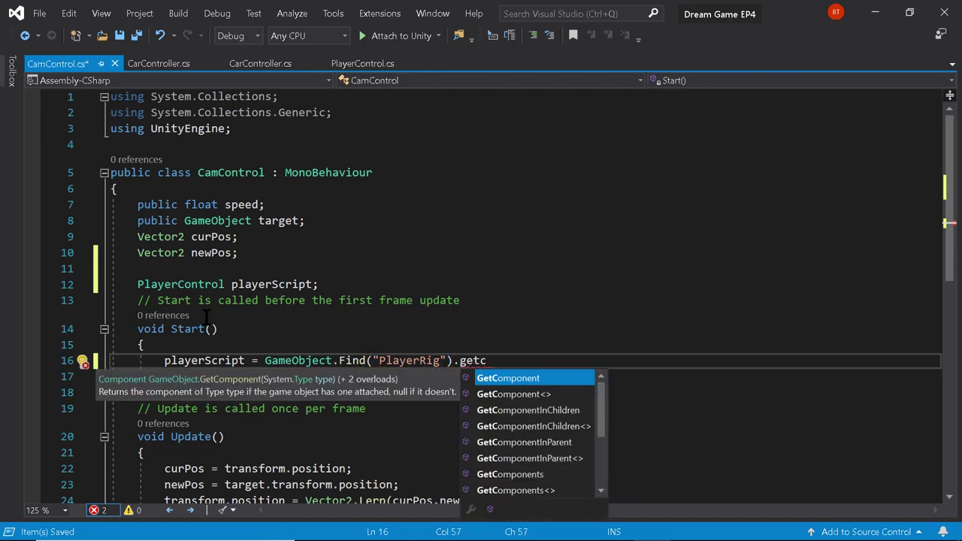
{"action": "key", "text": "Down"}
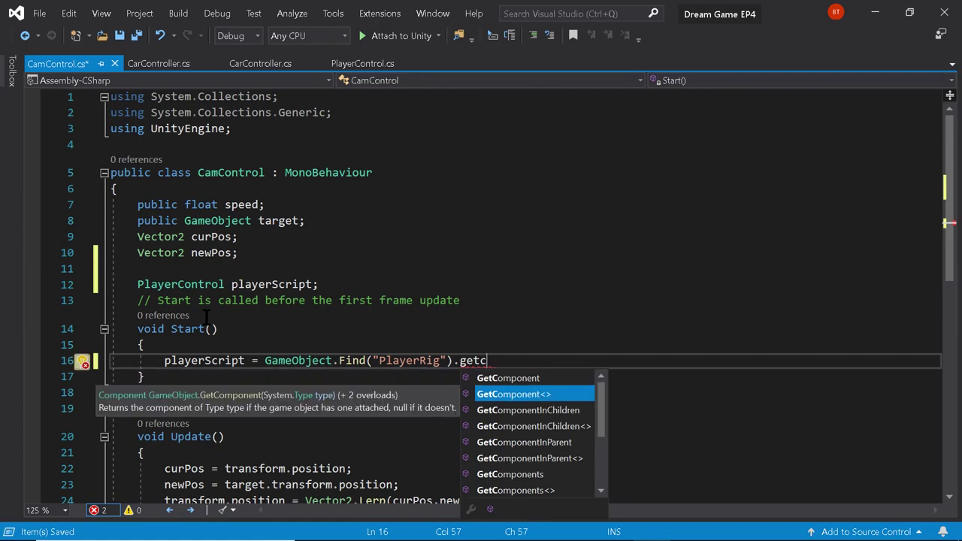
{"action": "key", "text": "Tab"}
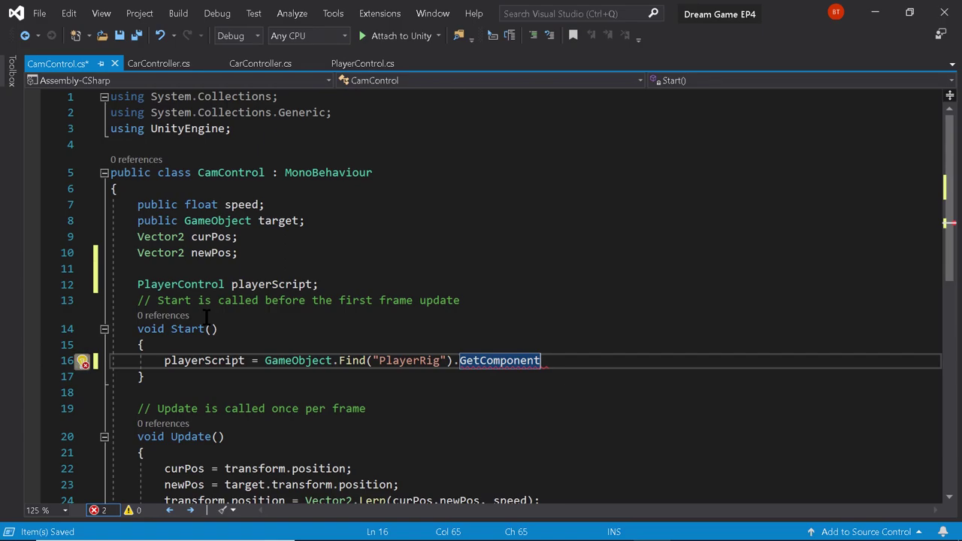
{"action": "type", "text": "<>"}
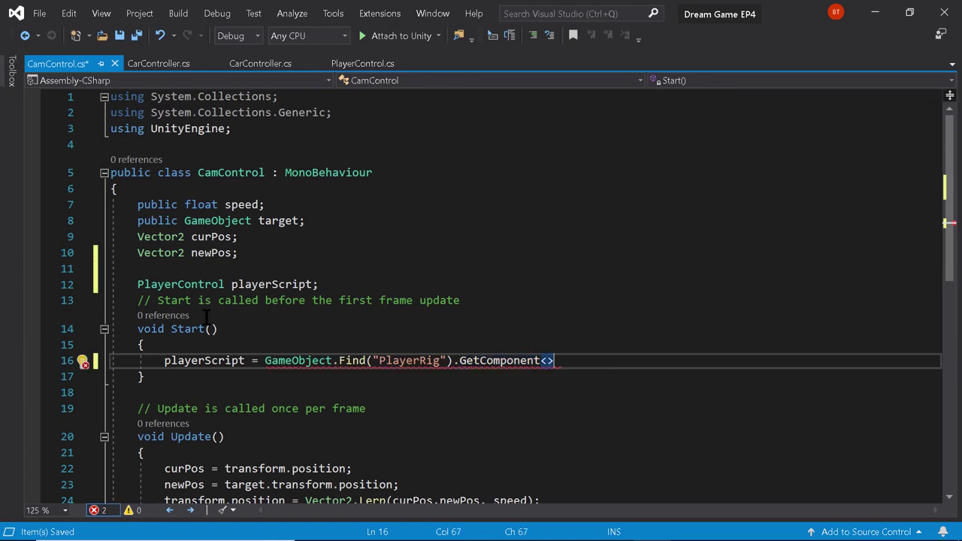
{"action": "key", "text": "BackSpace"}
{"action": "type", "text": "();"}
{"action": "key", "text": "Left"}
{"action": "key", "text": "Left"}
{"action": "key", "text": "Left"}
{"action": "key", "text": "Left"}
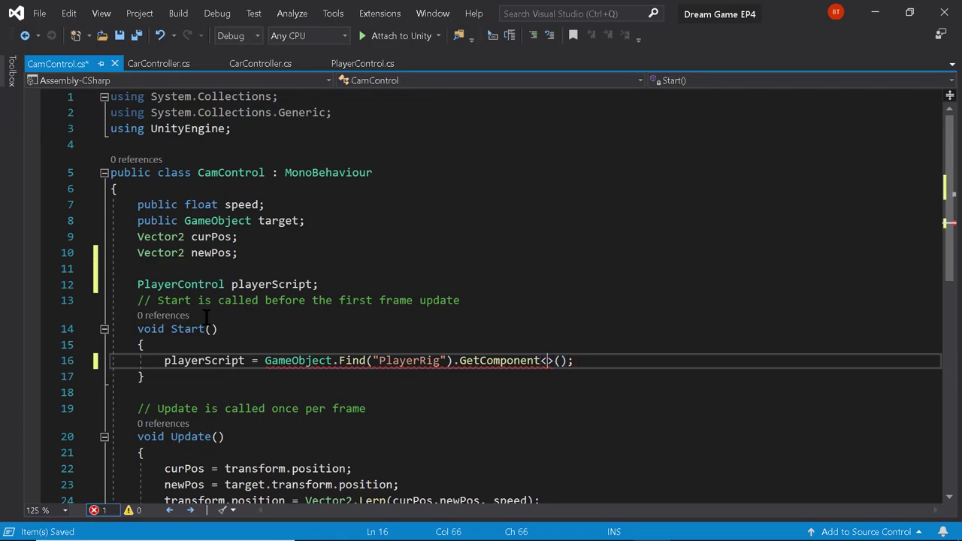
{"action": "type", "text": "Play"}
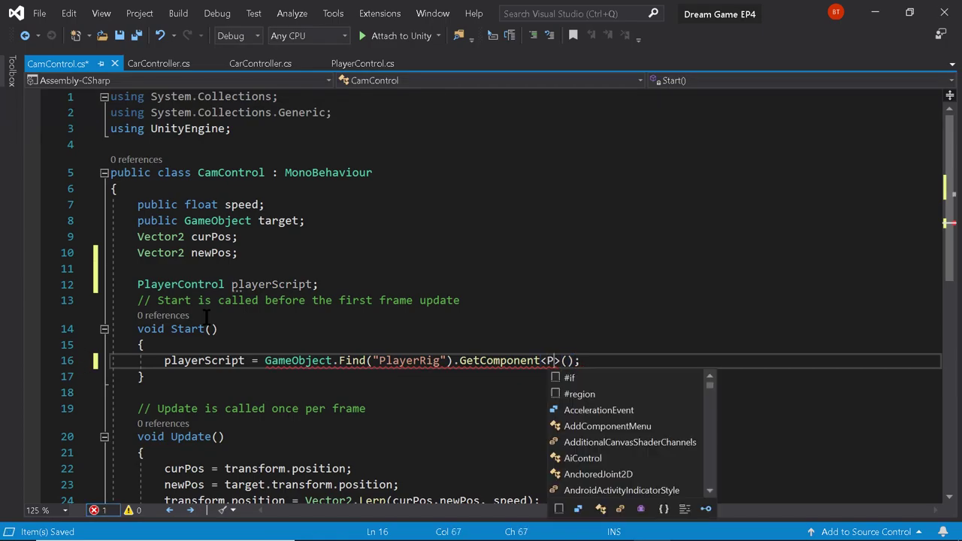
{"action": "type", "text": "erCo"}
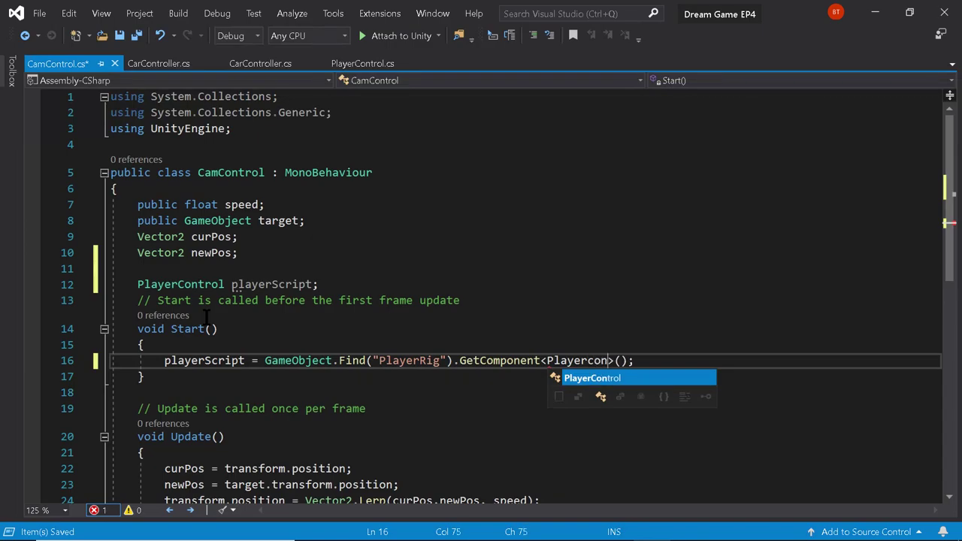
{"action": "key", "text": "Tab"}
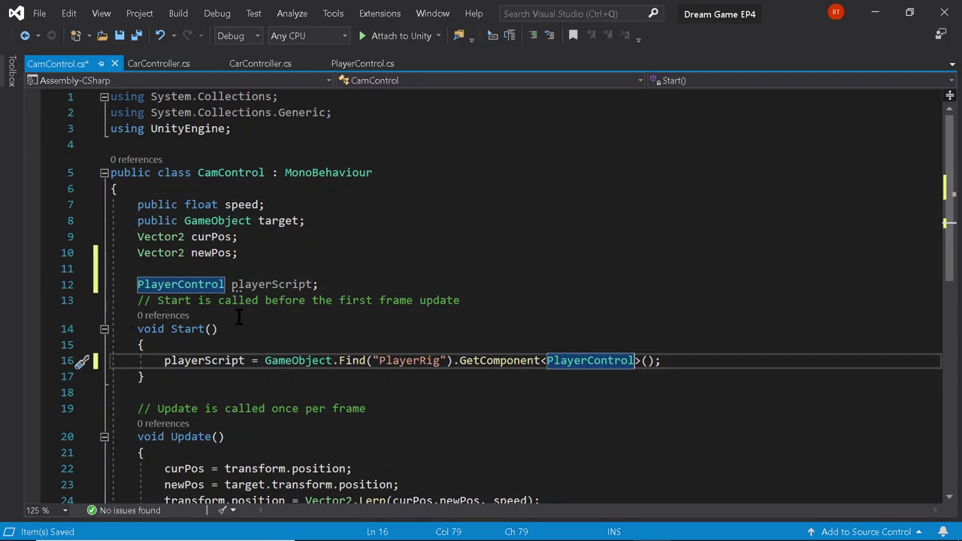
{"action": "scroll", "coordinate": [260, 440], "scroll_direction": "down", "scroll_amount": 3}
{"action": "scroll", "coordinate": [260, 440], "scroll_direction": "down", "scroll_amount": 1}
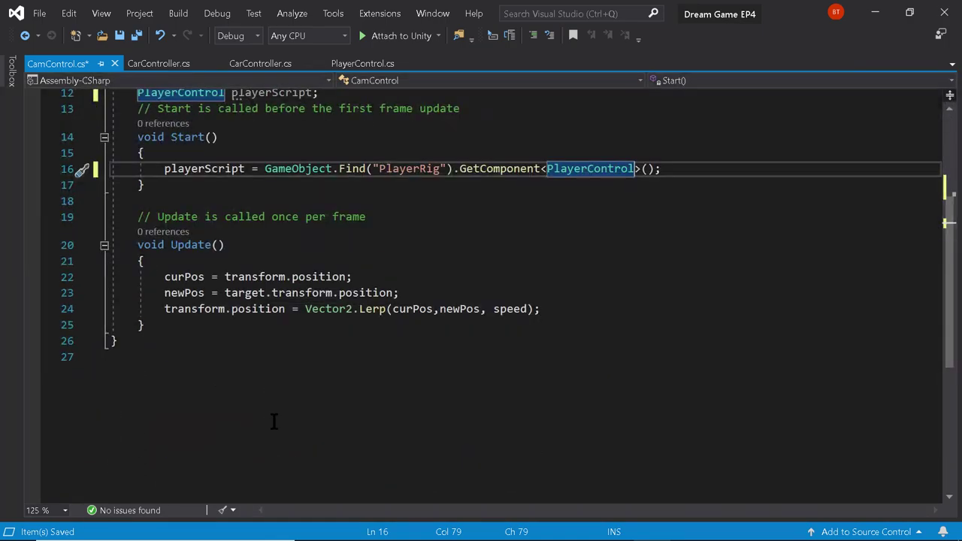
{"action": "scroll", "coordinate": [274, 422], "scroll_direction": "up", "scroll_amount": 2}
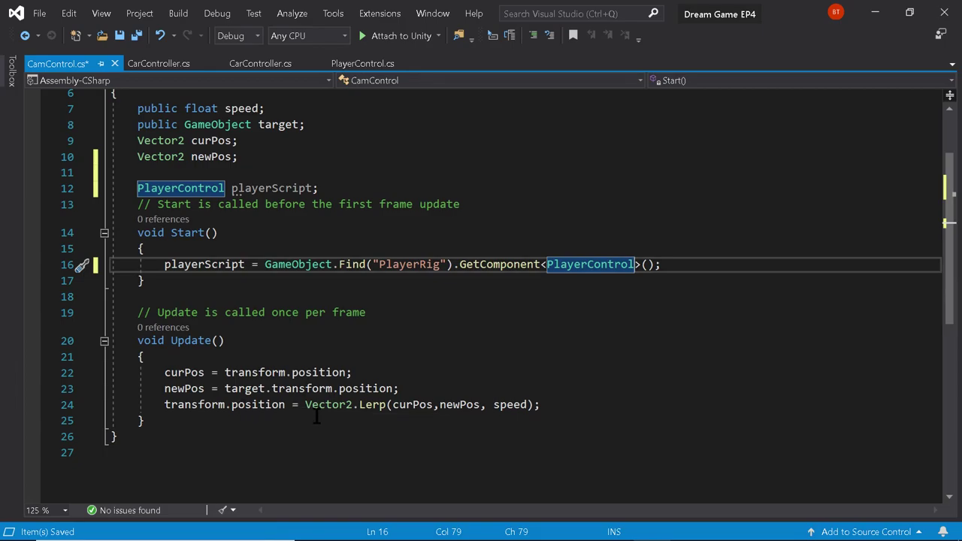
Add an if (playerScript.isDriving) block at the top of Update()
{"action": "left_click", "coordinate": [193, 358]}
{"action": "key", "text": "Return"}
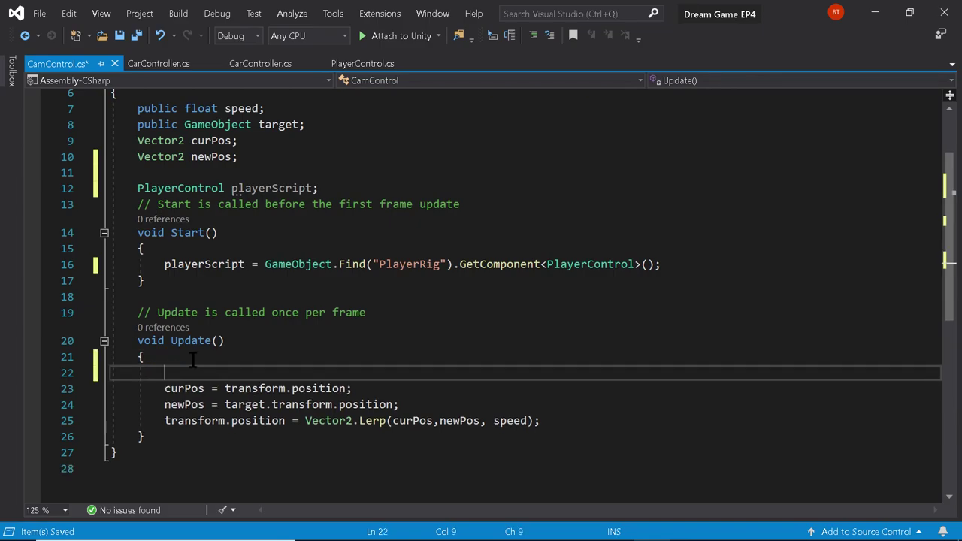
{"action": "type", "text": "if"}
{"action": "key", "text": "Tab"}
{"action": "key", "text": "Tab"}
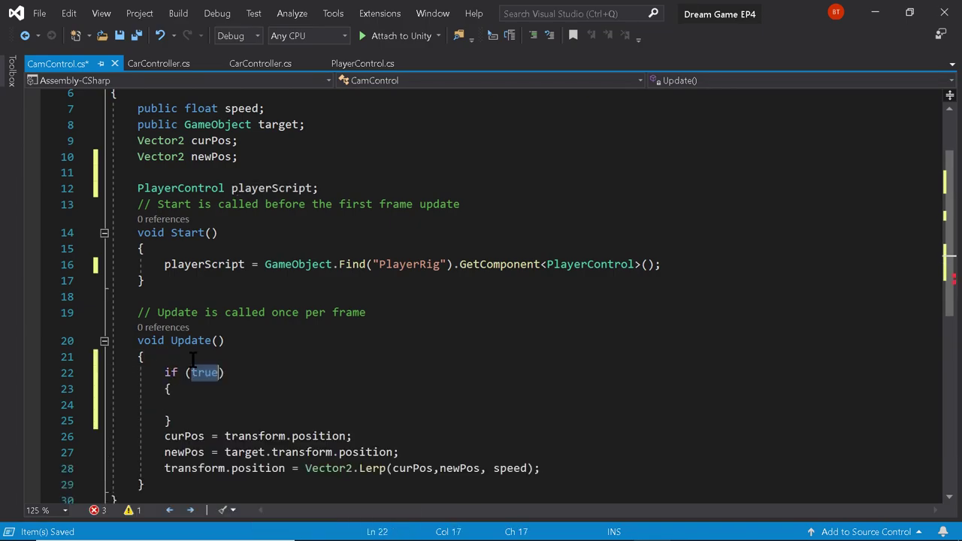
{"action": "type", "text": "plae"}
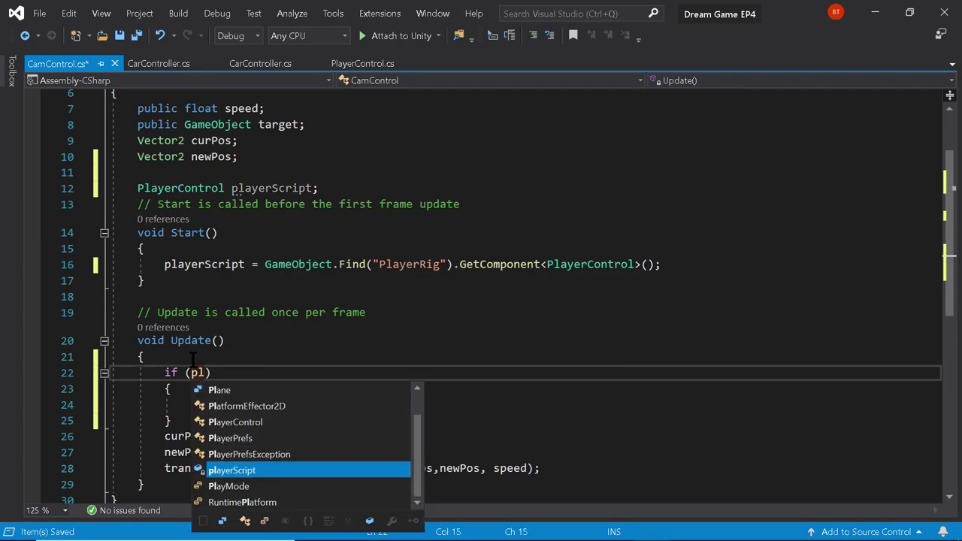
{"action": "key", "text": "BackSpace"}
{"action": "type", "text": "yersc"}
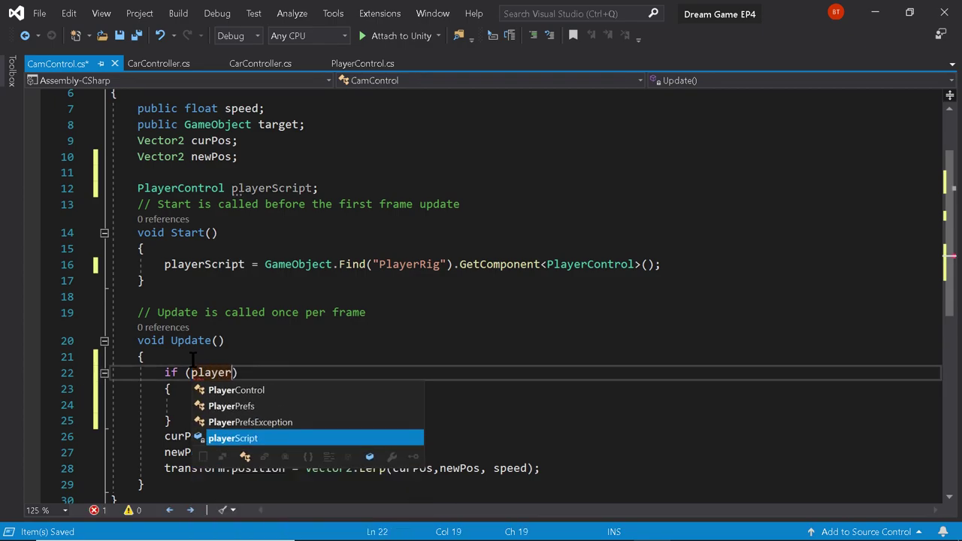
{"action": "type", "text": "ript."}
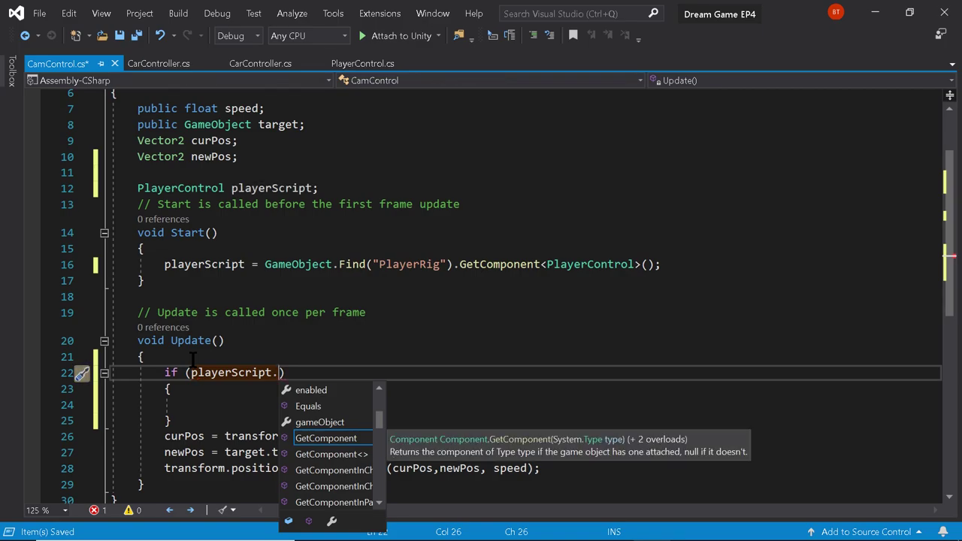
{"action": "type", "text": "in"}
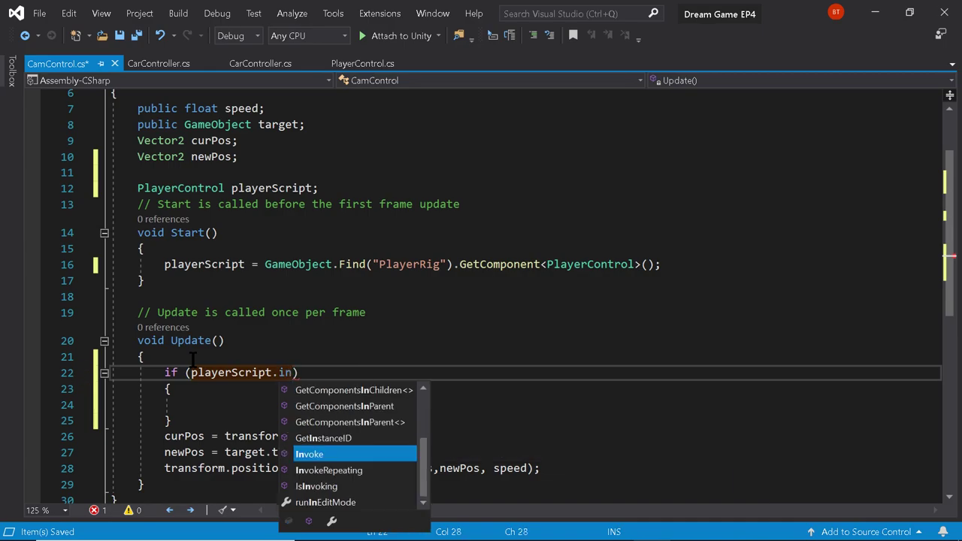
{"action": "key", "text": "BackSpace"}
{"action": "type", "text": "s"}
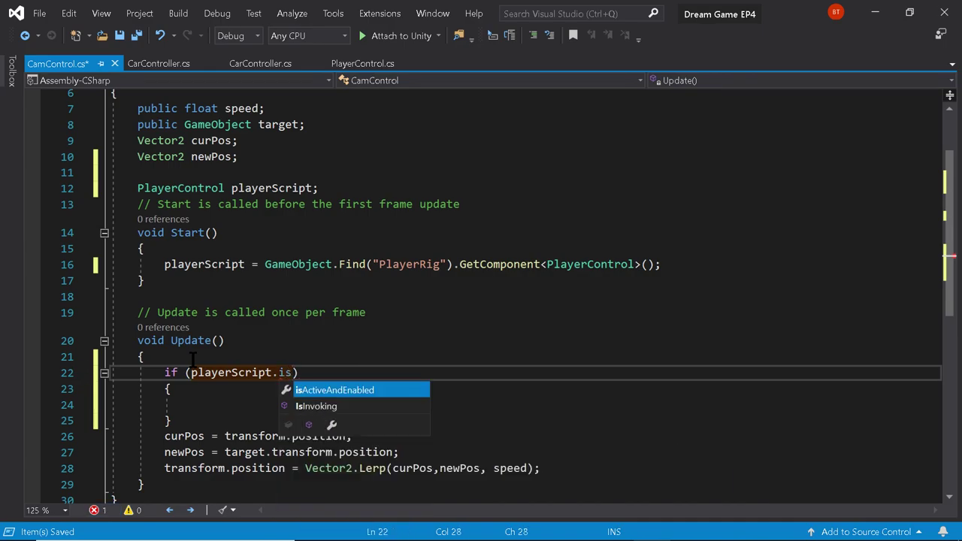
{"action": "type", "text": "Driving"}
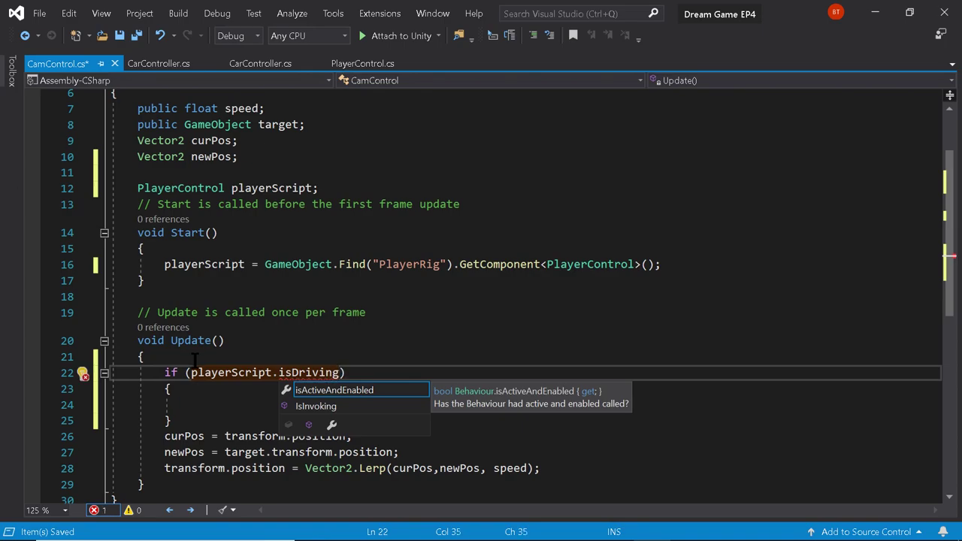
Inside the if block, set target = playerScript.activeVehicle; without .transform.position
{"action": "left_click", "coordinate": [222, 405]}
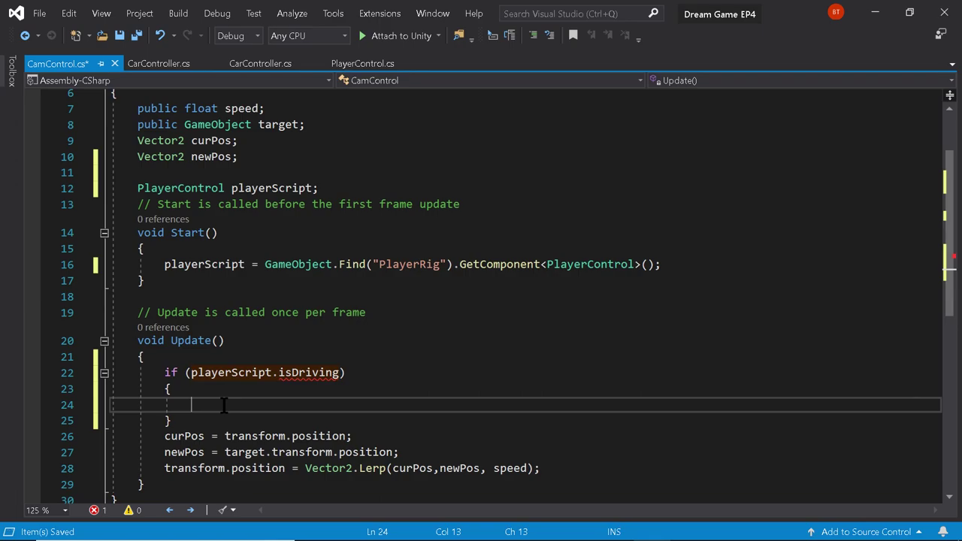
{"action": "type", "text": "target = players"}
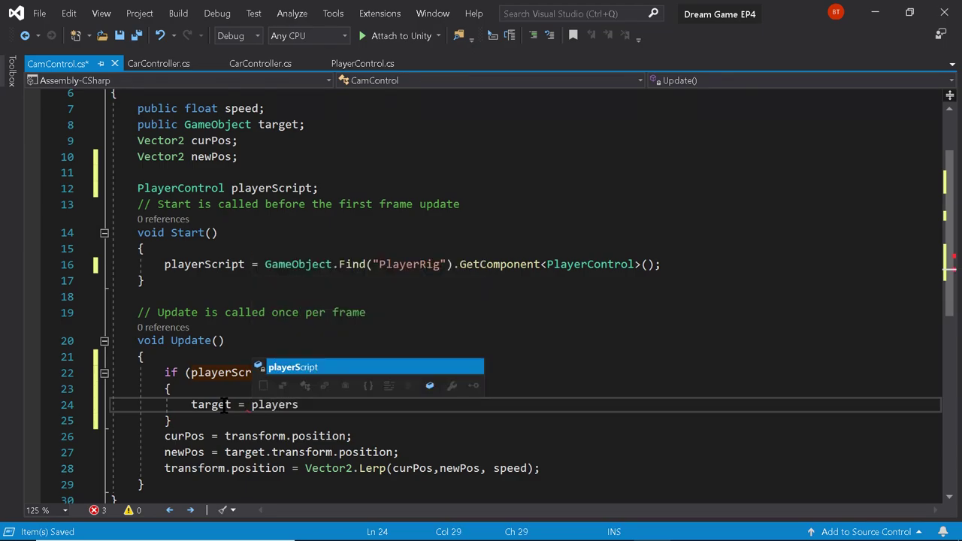
{"action": "type", "text": "cript.active"}
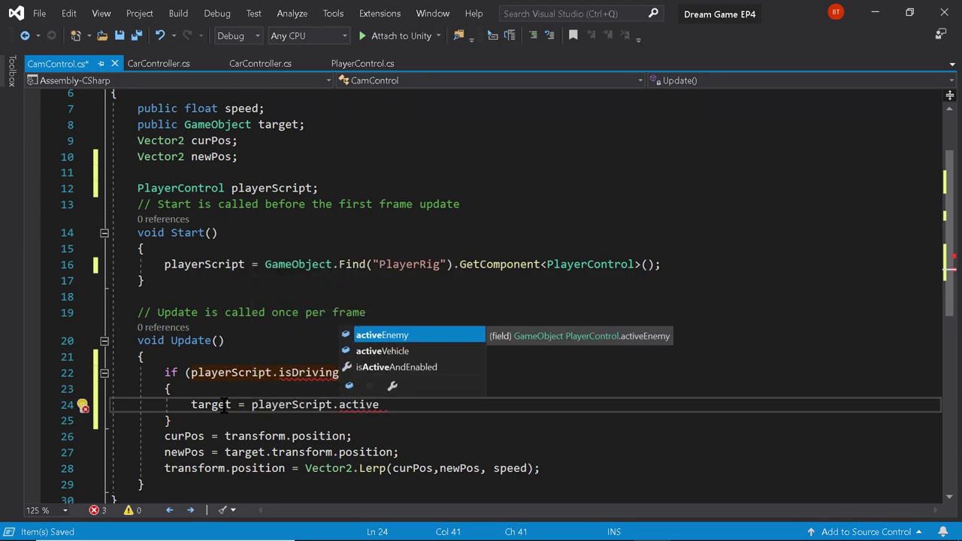
{"action": "key", "text": "Down"}
{"action": "key", "text": "Tab"}
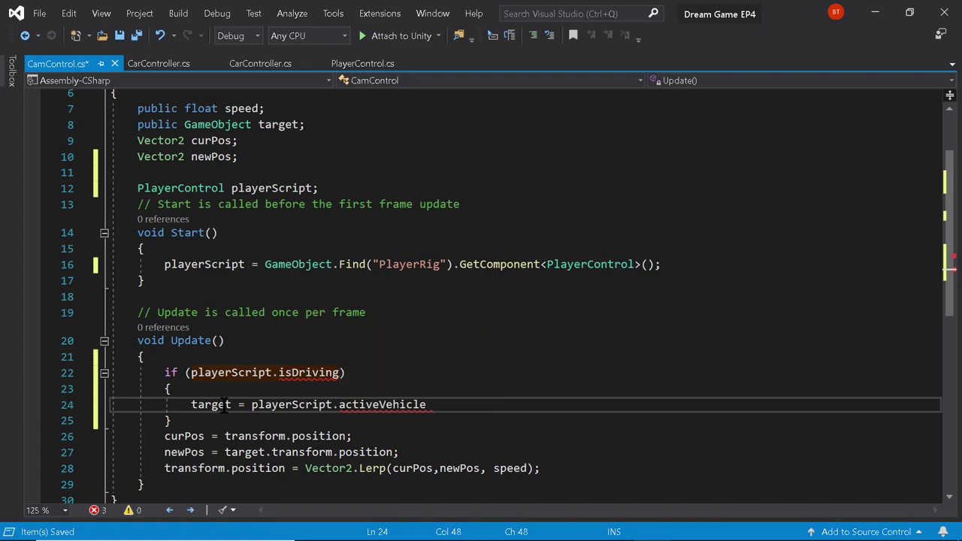
{"action": "type", "text": "."}
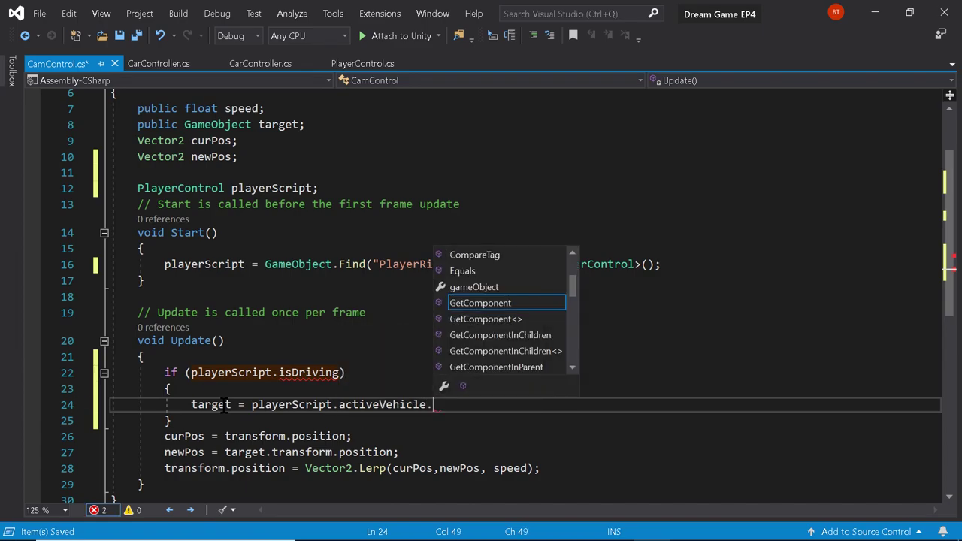
{"action": "type", "text": "transform."}
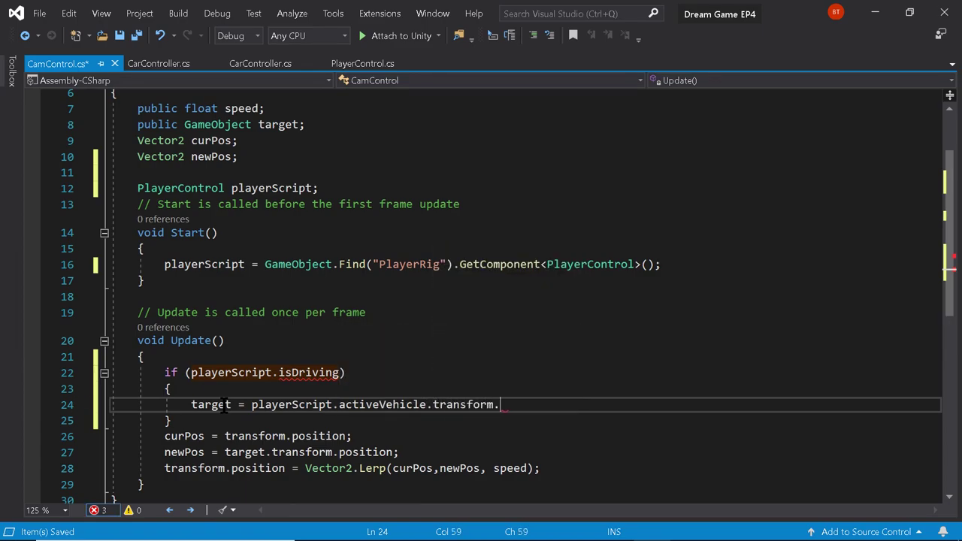
{"action": "type", "text": "position;"}
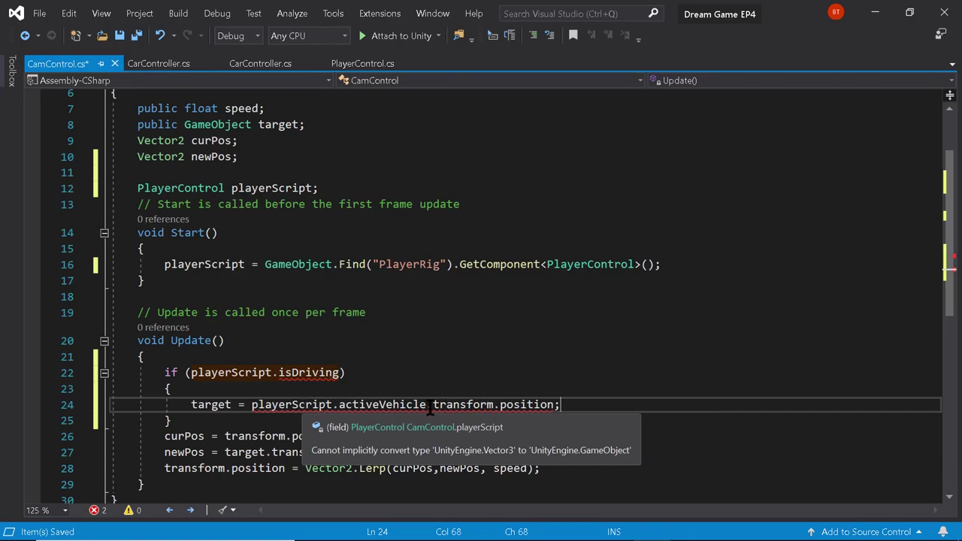
{"action": "left_click_drag", "start_coordinate": [428, 409], "coordinate": [556, 415]}
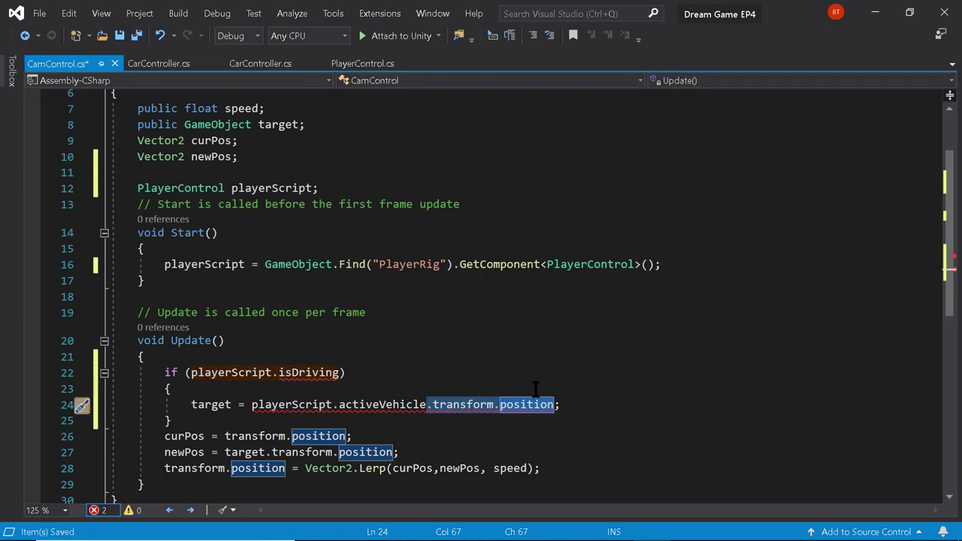
{"action": "key", "text": "BackSpace"}
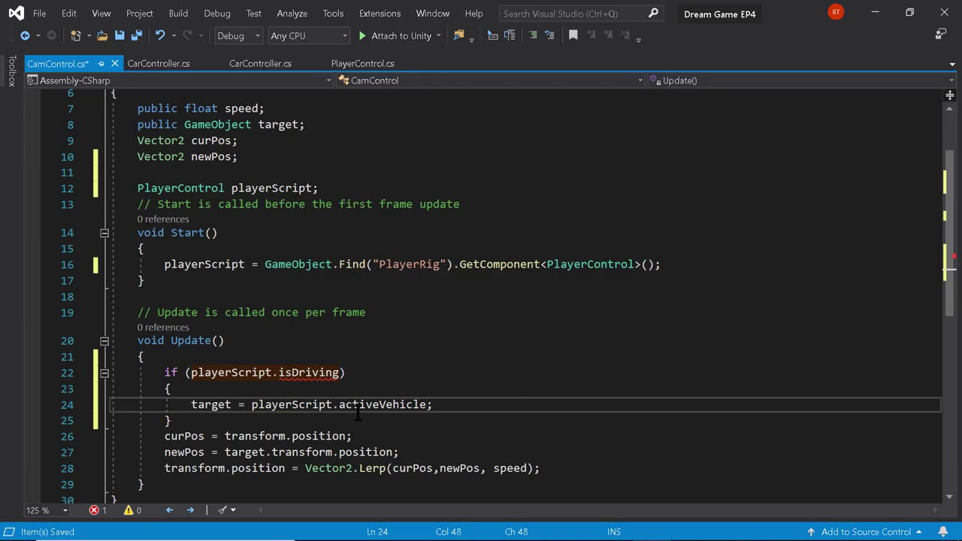
{"action": "double_click", "coordinate": [358, 406]}
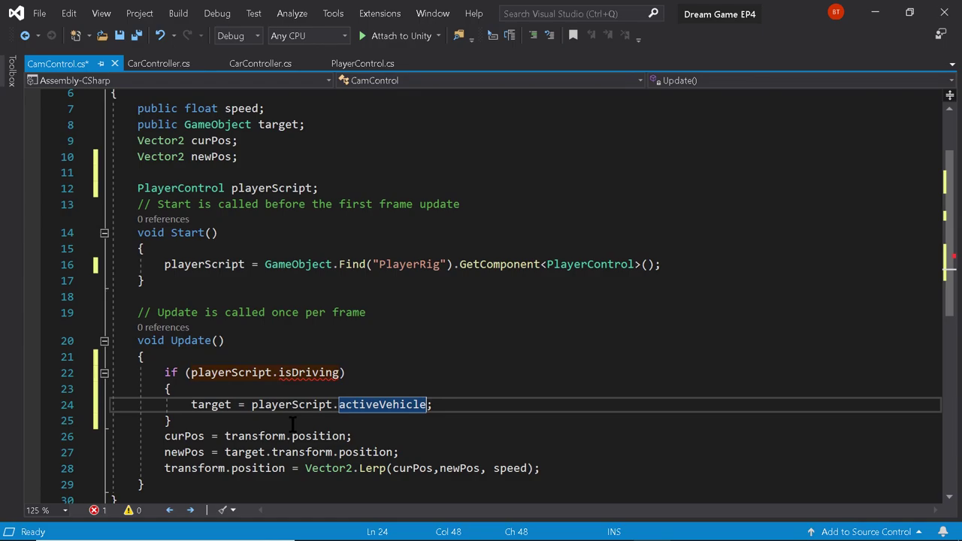
{"action": "scroll", "coordinate": [293, 425], "scroll_direction": "up", "scroll_amount": 2}
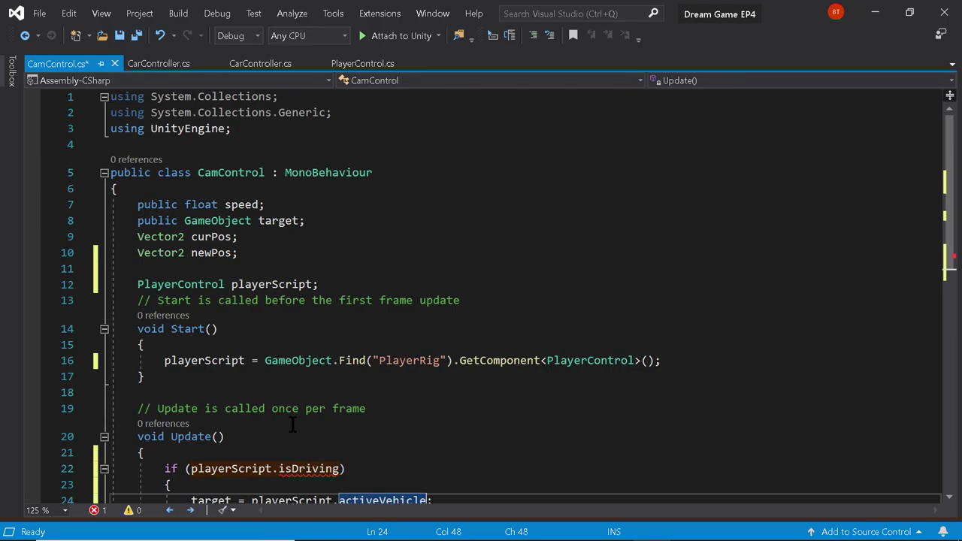
{"action": "scroll", "coordinate": [293, 424], "scroll_direction": "down", "scroll_amount": 2}
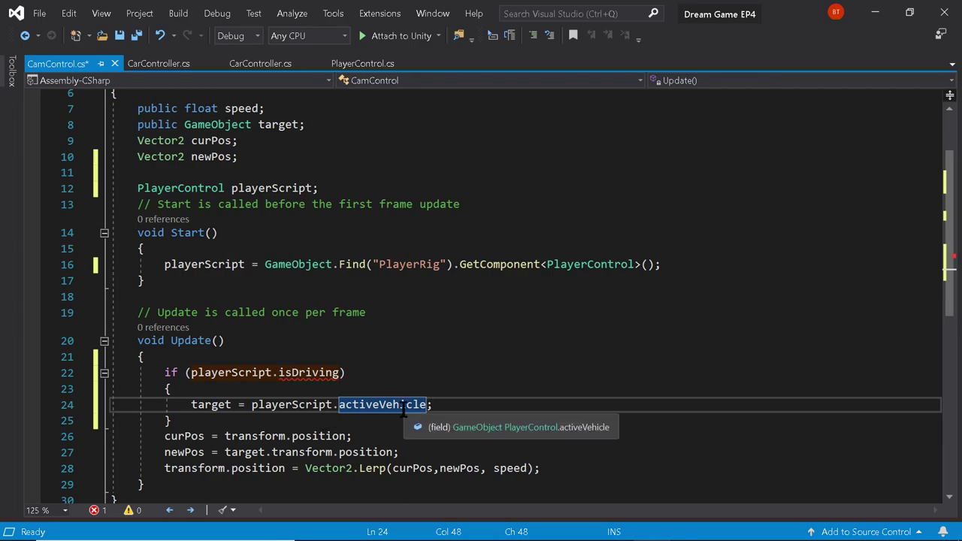
{"action": "left_click", "coordinate": [234, 425]}
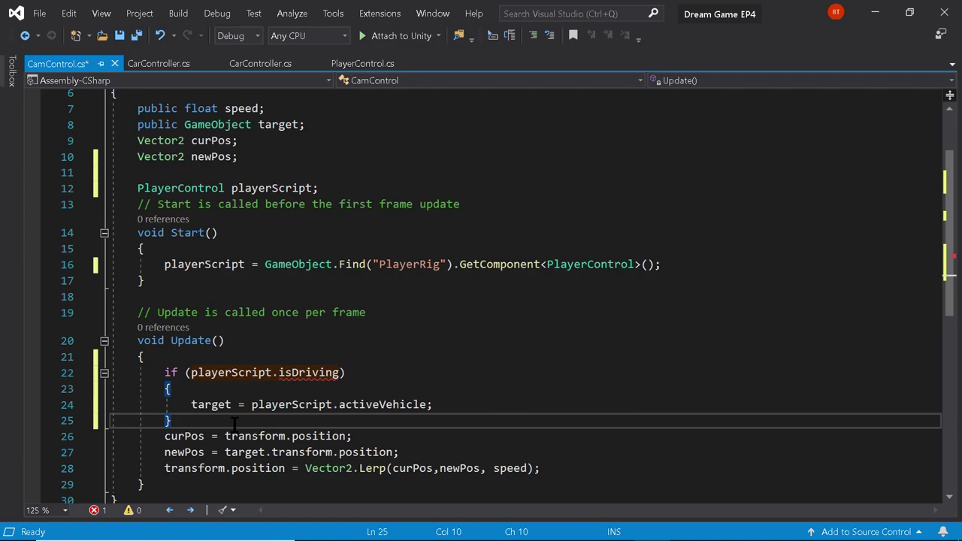
Add an else branch after the if block that sets target = player;
{"action": "key", "text": "Return"}
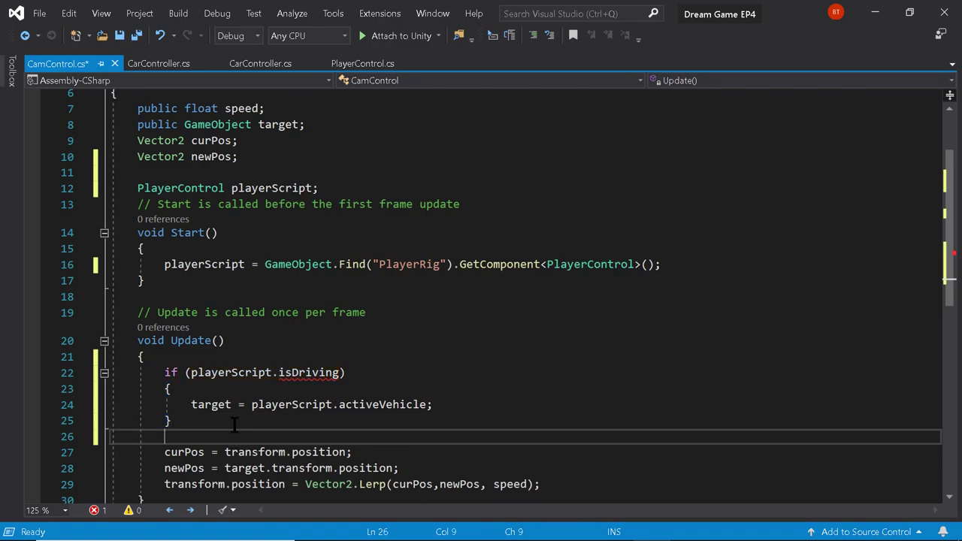
{"action": "type", "text": "else"}
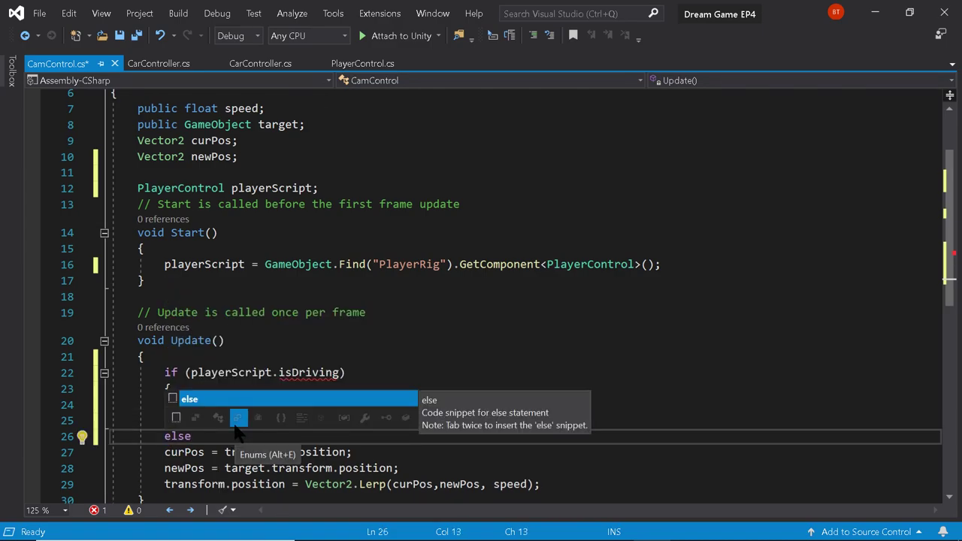
{"action": "type", "text": " { }"}
{"action": "key", "text": "Left"}
{"action": "key", "text": "Left"}
{"action": "key", "text": "Left"}
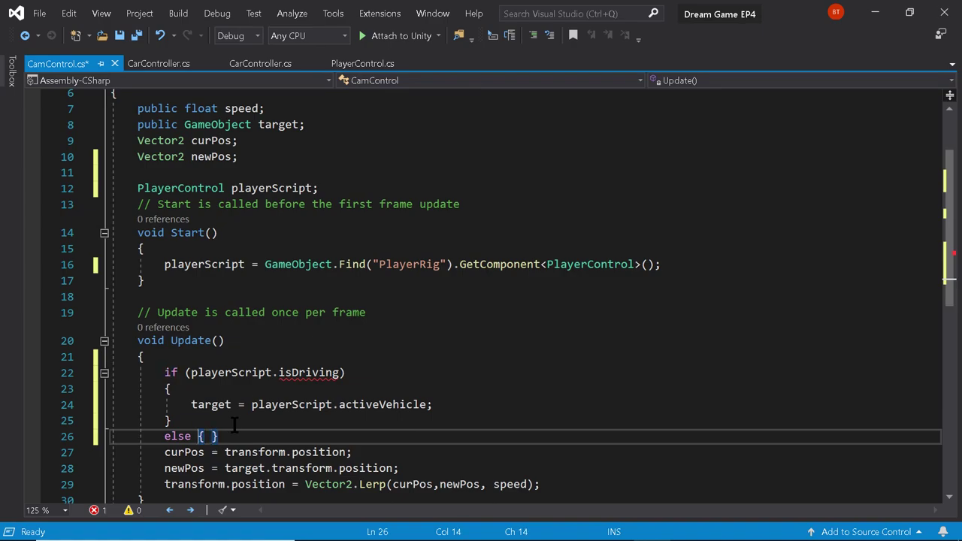
{"action": "key", "text": "Return"}
{"action": "key", "text": "Right"}
{"action": "key", "text": "Return"}
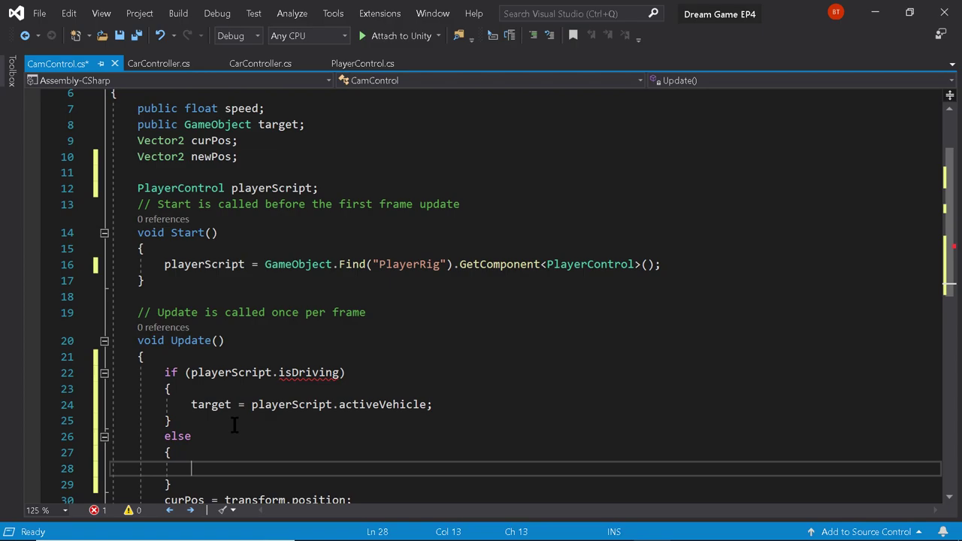
{"action": "type", "text": "target "}
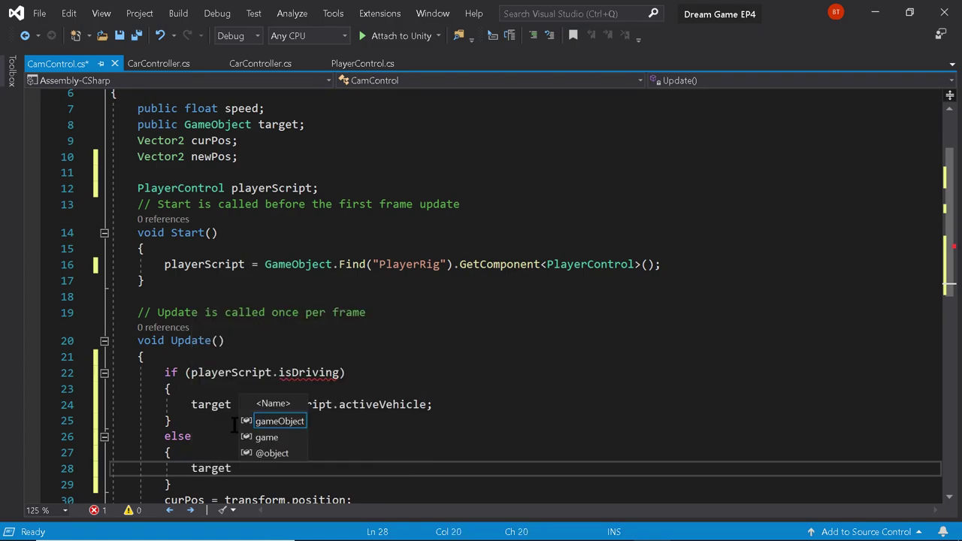
{"action": "type", "text": "="}
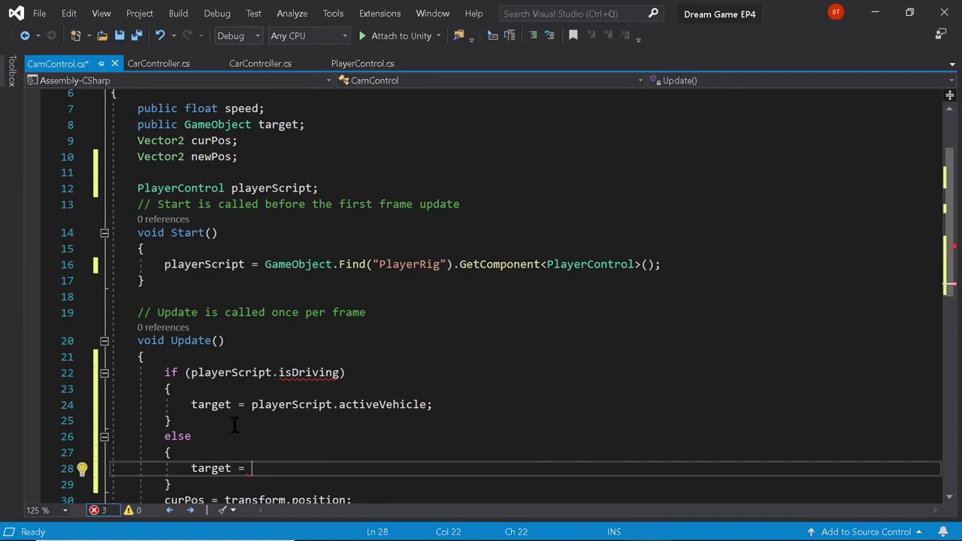
{"action": "type", "text": "play"}
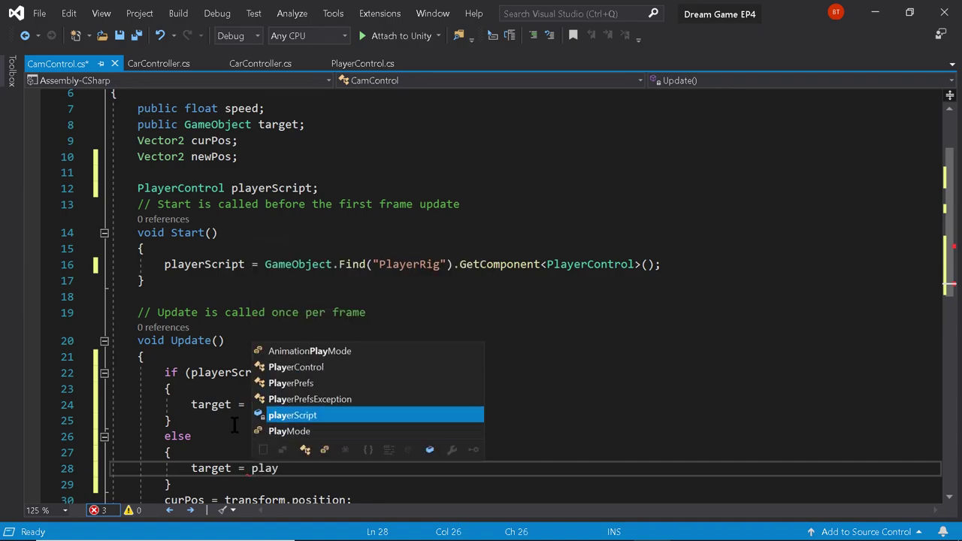
{"action": "type", "text": "erScript;"}
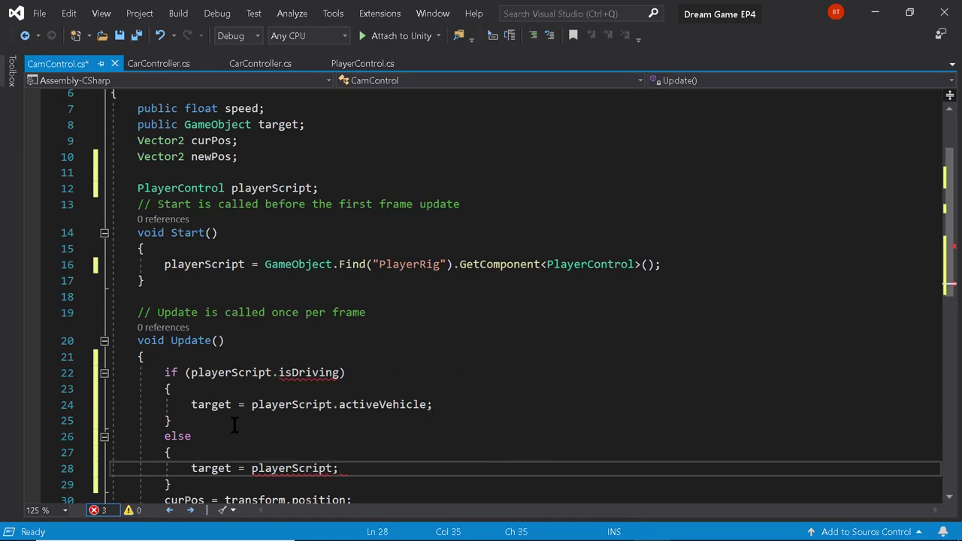
{"action": "key", "text": "BackSpace"}
{"action": "key", "text": "BackSpace"}
{"action": "key", "text": "BackSpace"}
{"action": "key", "text": "BackSpace"}
{"action": "key", "text": "BackSpace"}
{"action": "key", "text": "BackSpace"}
{"action": "key", "text": "BackSpace"}
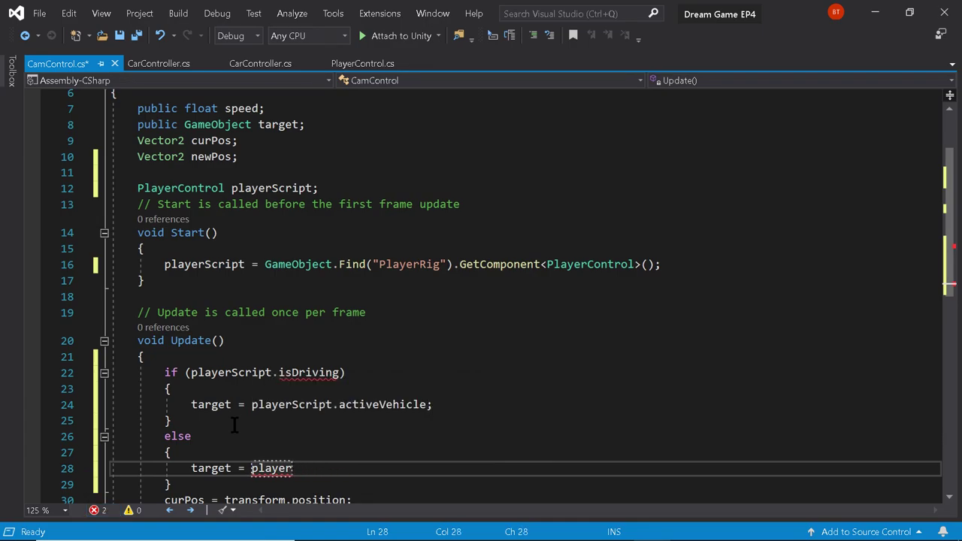
{"action": "type", "text": ";"}
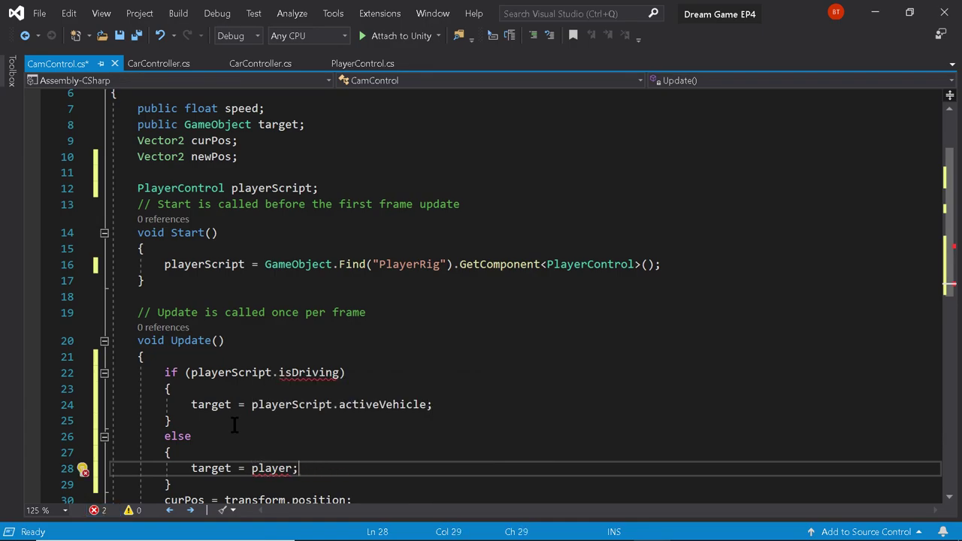
{"action": "left_click", "coordinate": [201, 249]}
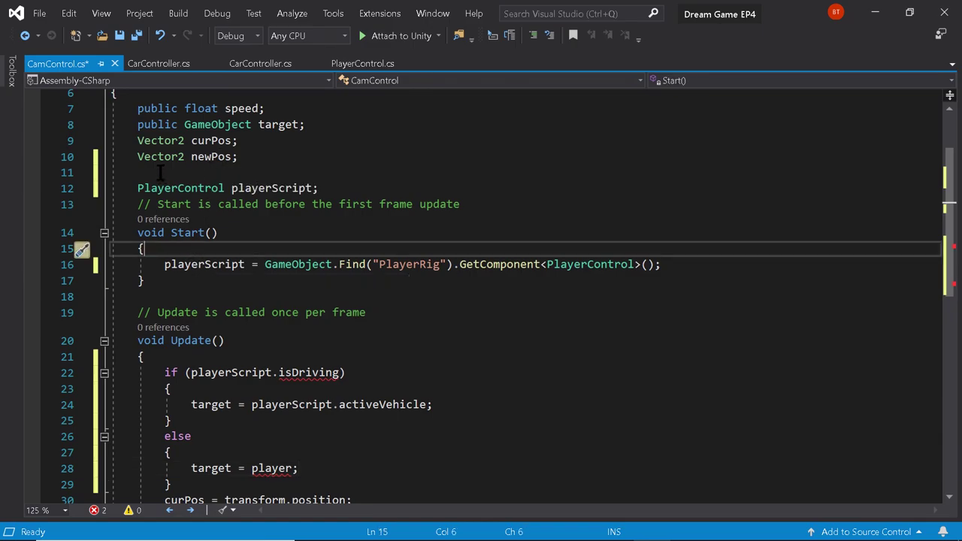
{"action": "left_click", "coordinate": [311, 123]}
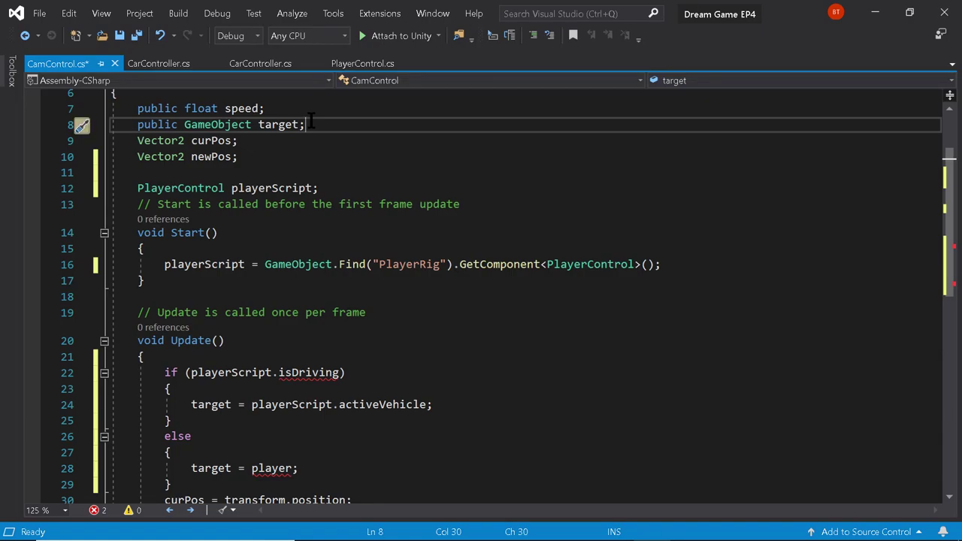
Add 'public GameObject player;' on the line after the target field
{"action": "key", "text": "Return"}
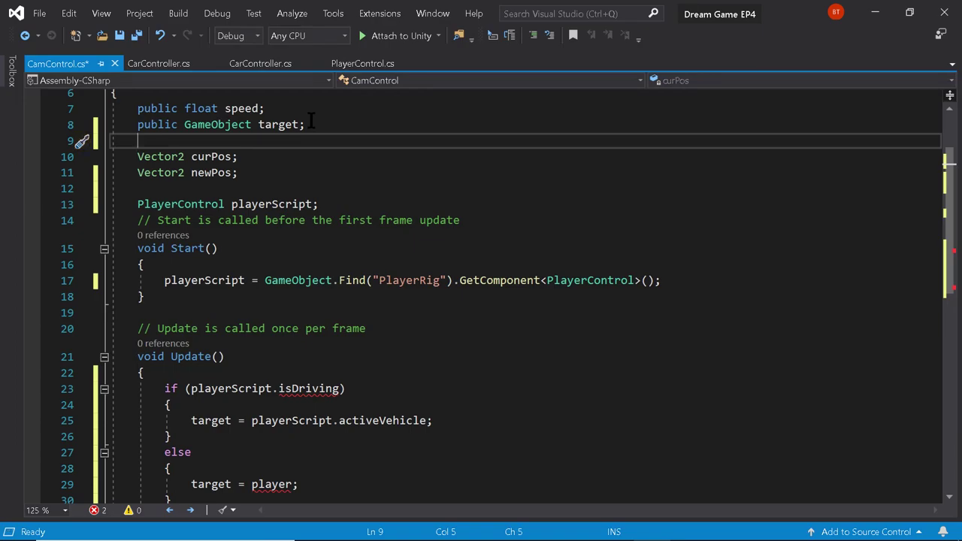
{"action": "type", "text": "pub"}
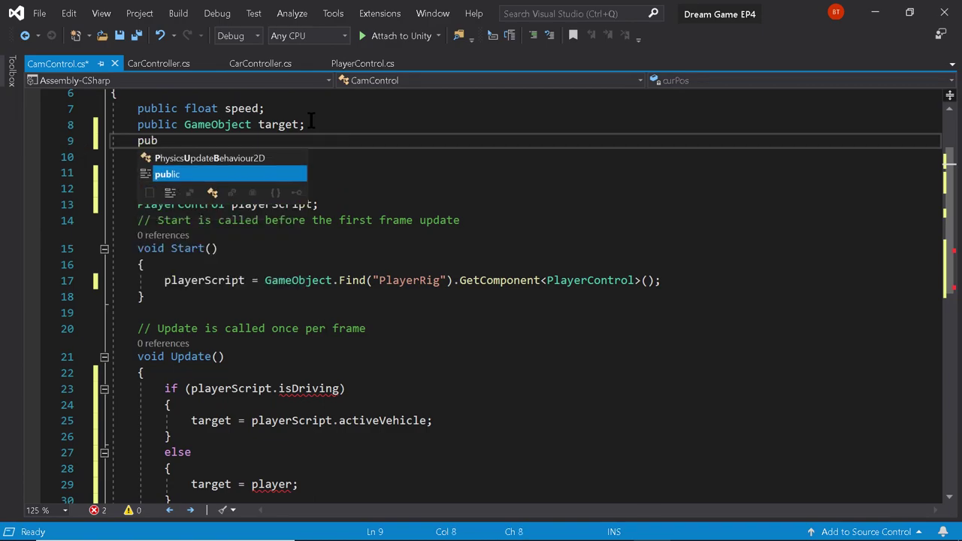
{"action": "type", "text": "lic GameO"}
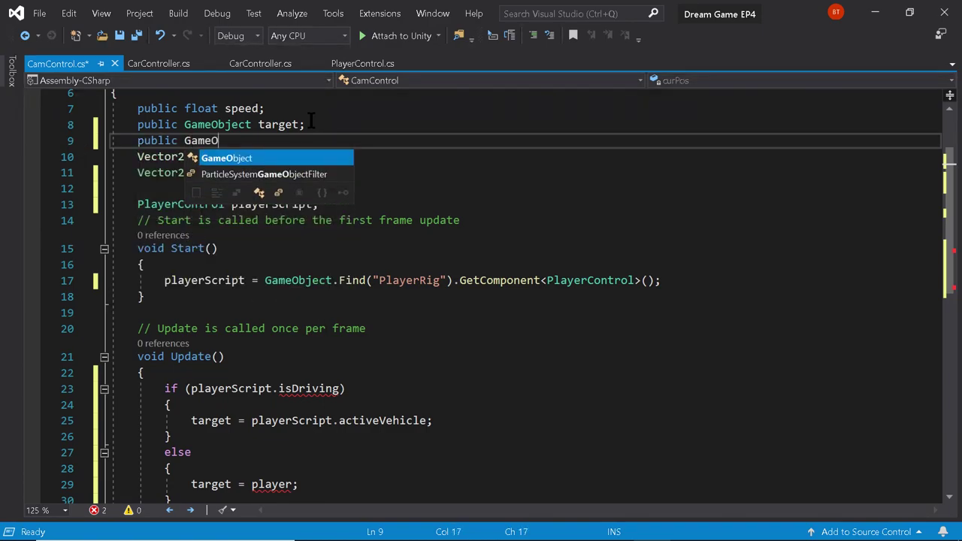
{"action": "key", "text": "Tab"}
{"action": "type", "text": "player;"}
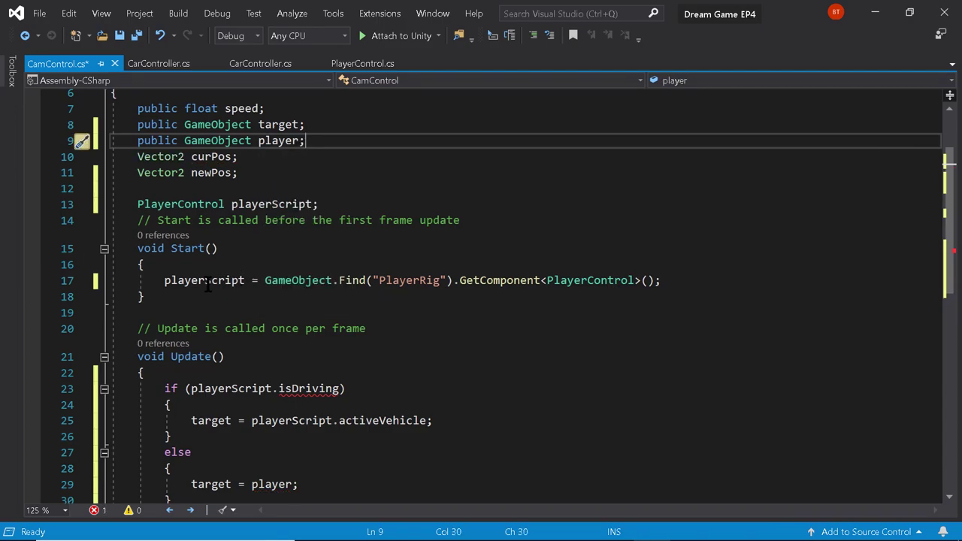
{"action": "left_click", "coordinate": [178, 263]}
Add player = GameObject.Find("PlayerRig"); at the top of Start()
{"action": "key", "text": "Return"}
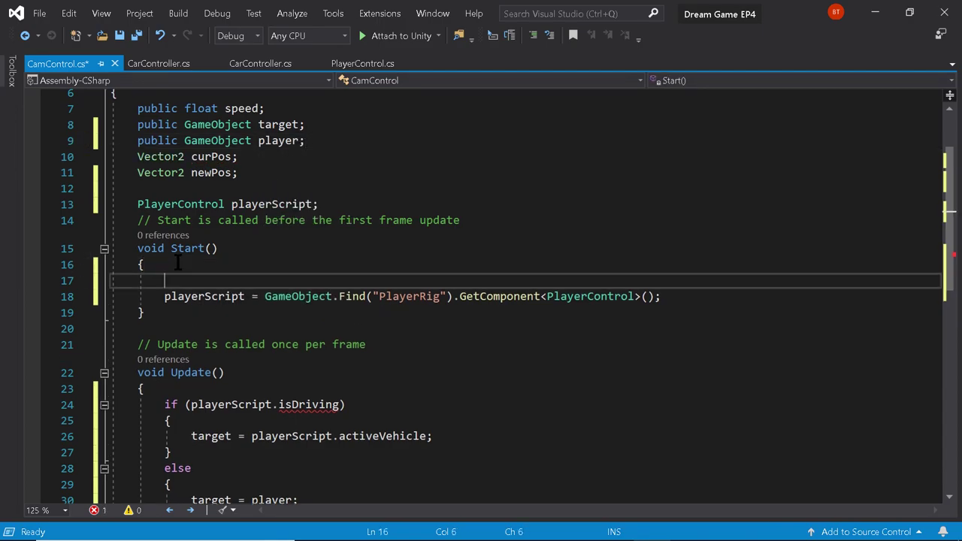
{"action": "type", "text": "player"}
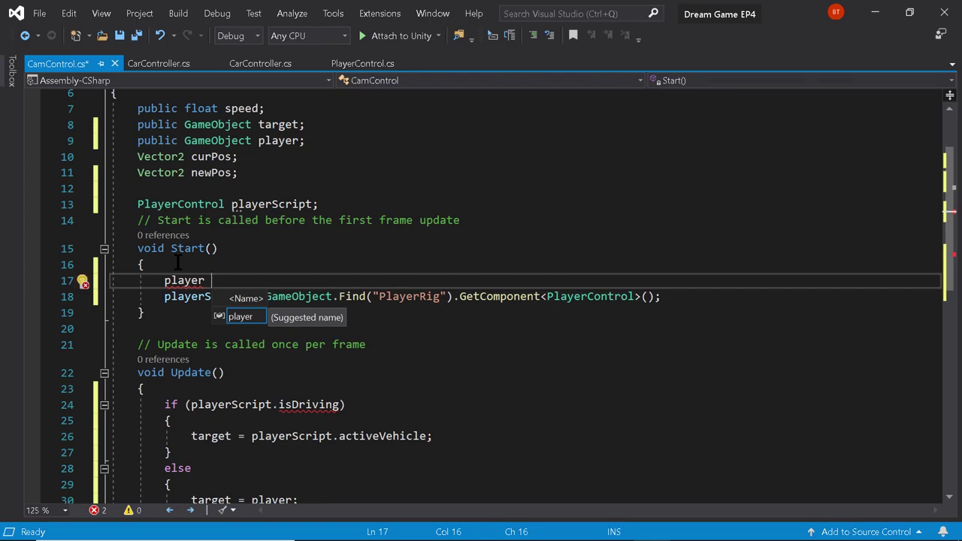
{"action": "type", "text": "="}
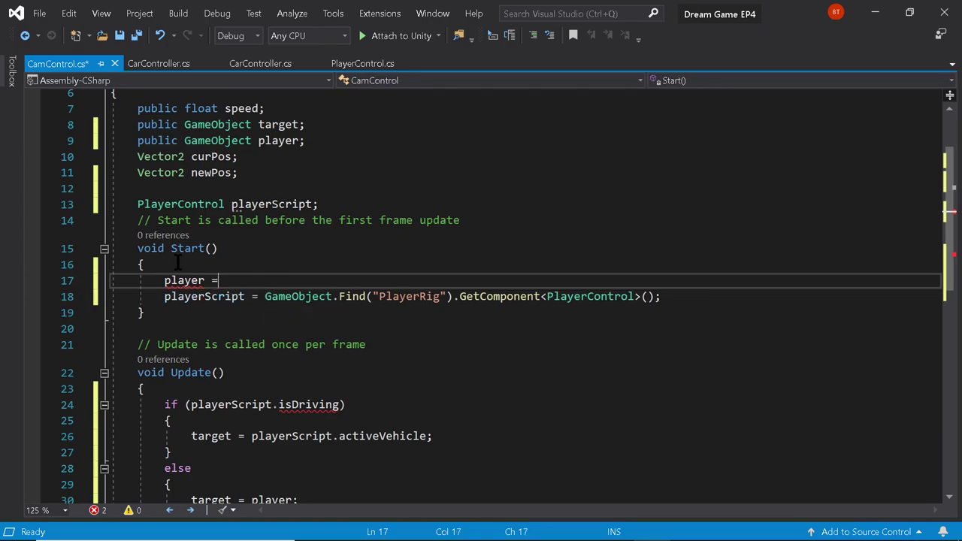
{"action": "type", "text": " Game"}
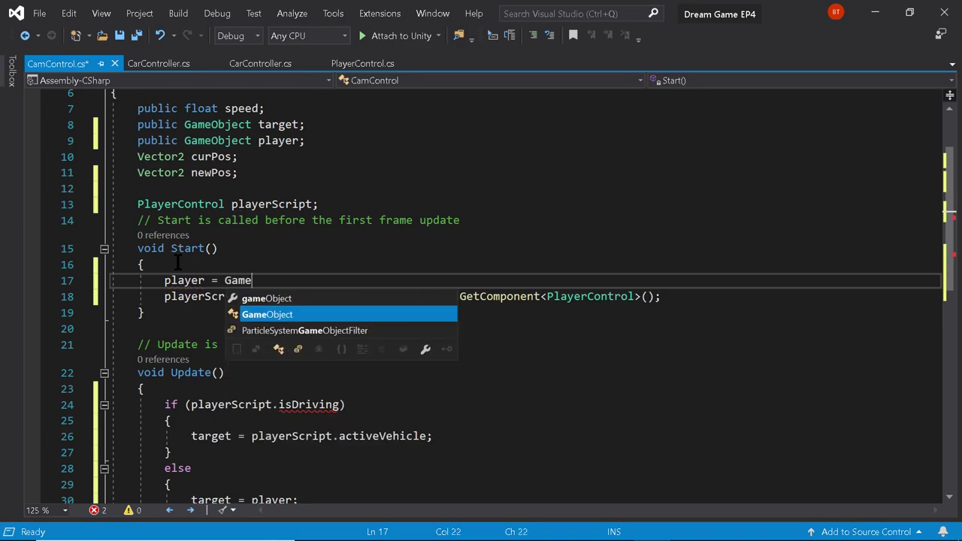
{"action": "type", "text": "Object.Find)_"}
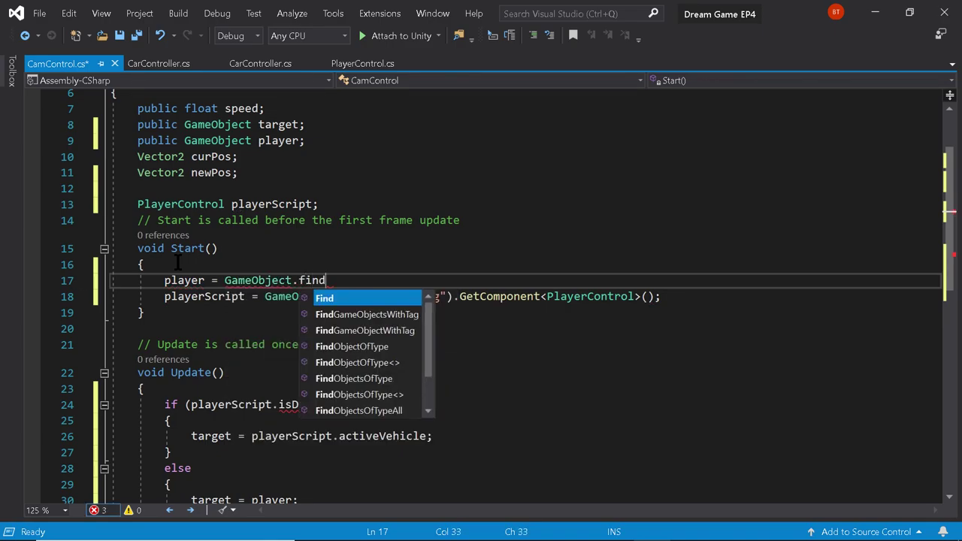
{"action": "key", "text": "BackSpace"}
{"action": "key", "text": "BackSpace"}
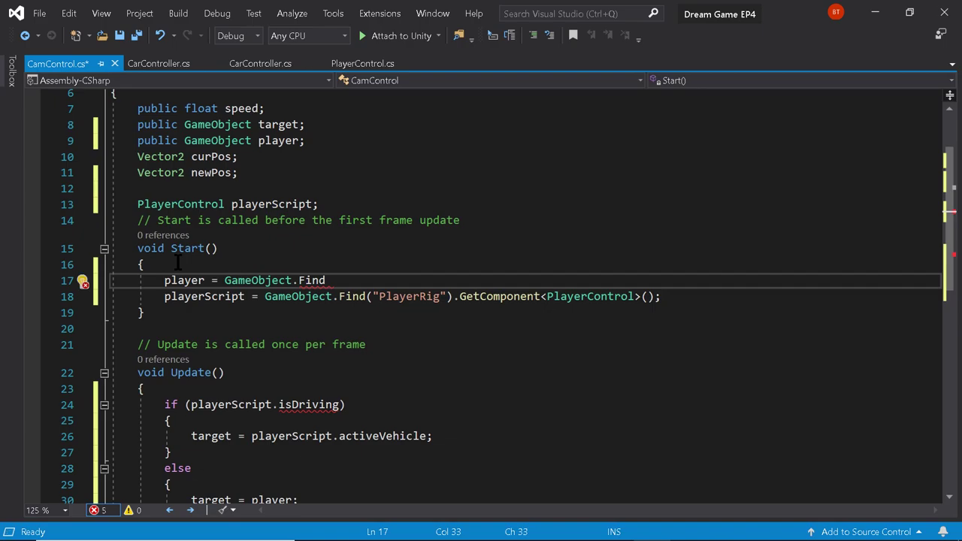
{"action": "type", "text": "();"}
{"action": "key", "text": "Left"}
{"action": "key", "text": "Left"}
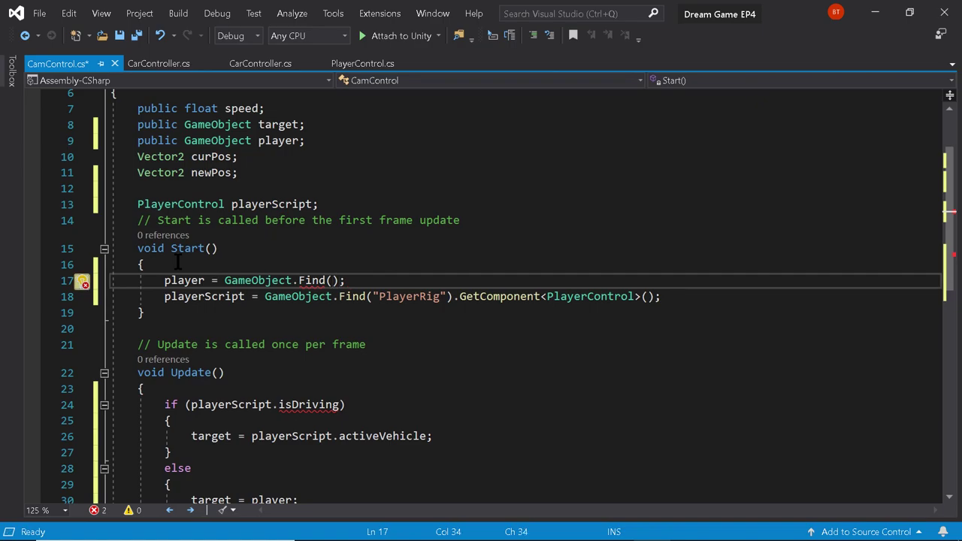
{"action": "type", "text": "\"PlayerRig"}
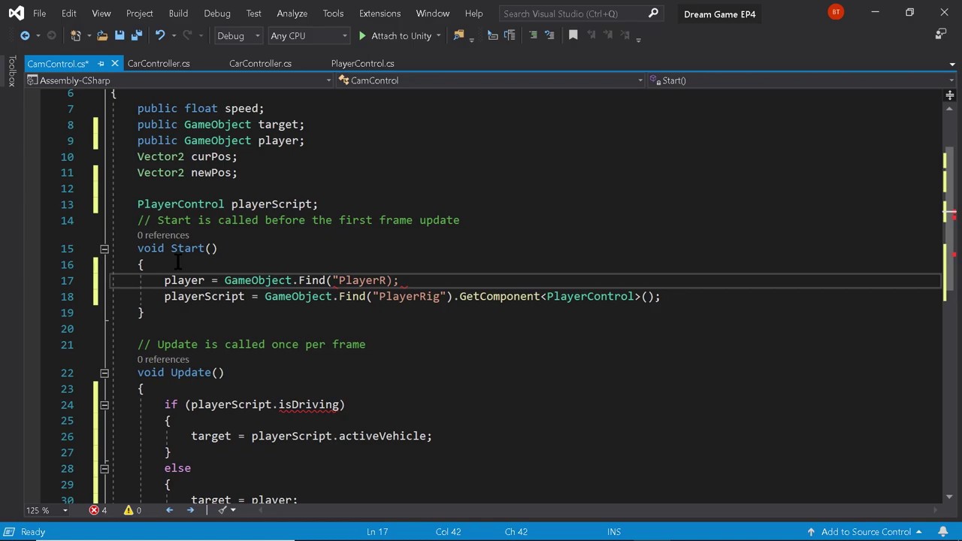
{"action": "type", "text": "\""}
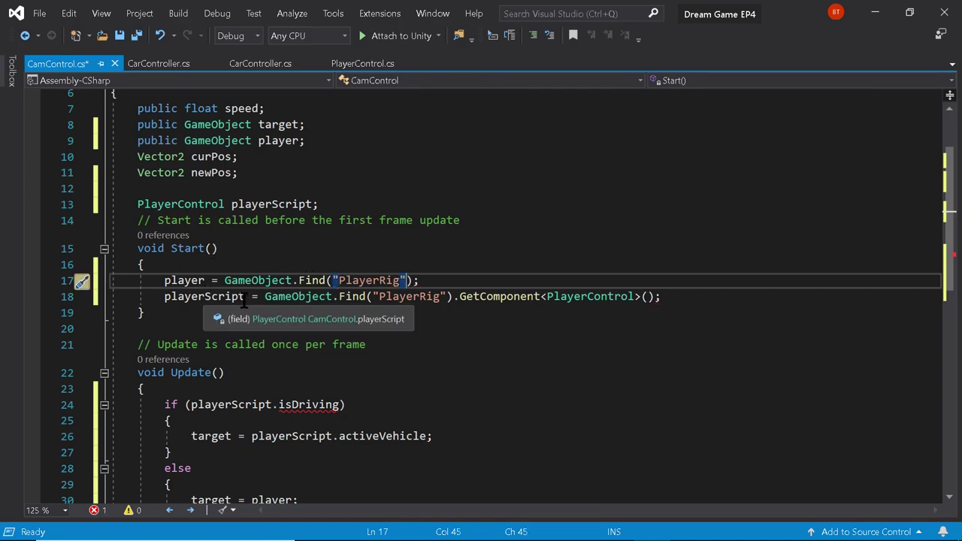
Replace the Find call in the playerScript line with player, giving player.GetComponent<PlayerControl>()
{"action": "left_click_drag", "start_coordinate": [264, 296], "coordinate": [452, 296]}
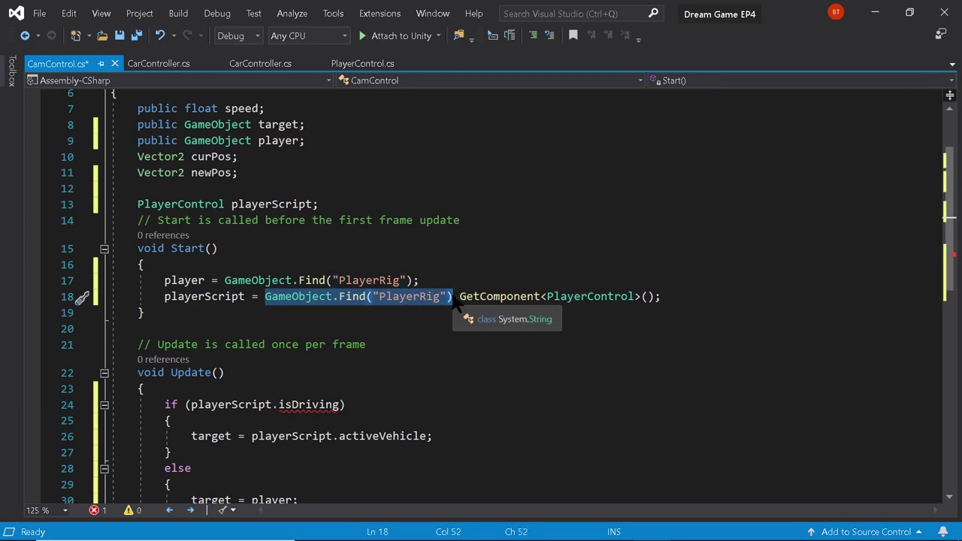
{"action": "type", "text": "player"}
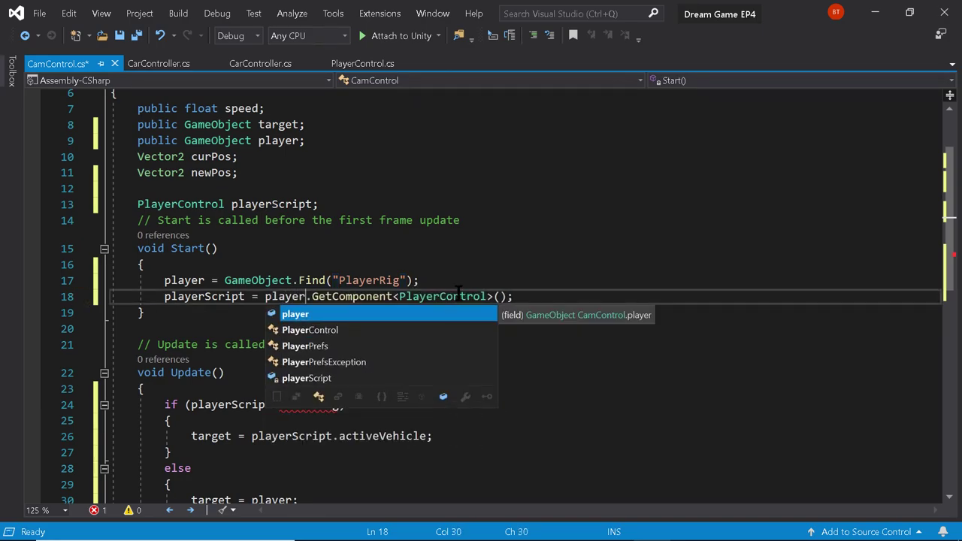
{"action": "left_click", "coordinate": [458, 283]}
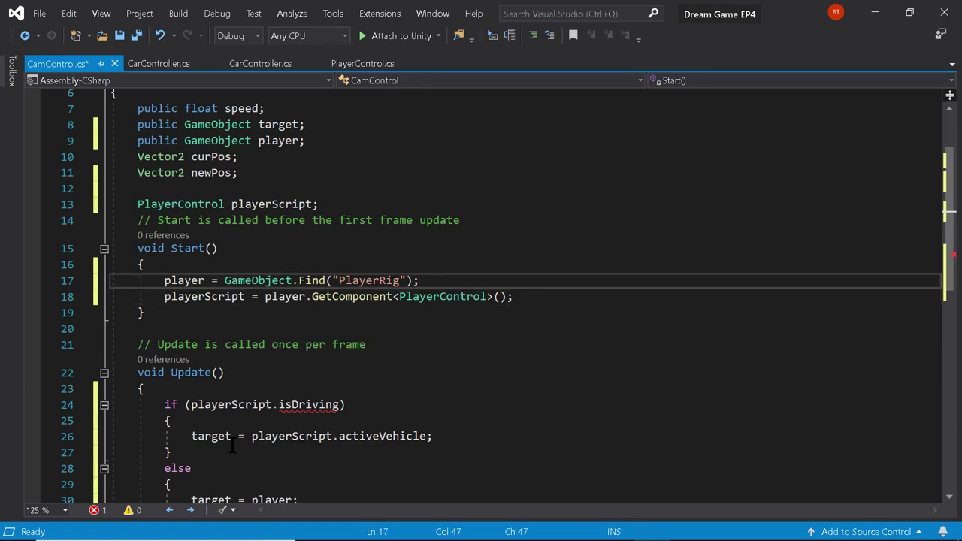
{"action": "scroll", "coordinate": [233, 445], "scroll_direction": "down", "scroll_amount": 2}
{"action": "scroll", "coordinate": [266, 440], "scroll_direction": "down", "scroll_amount": 3}
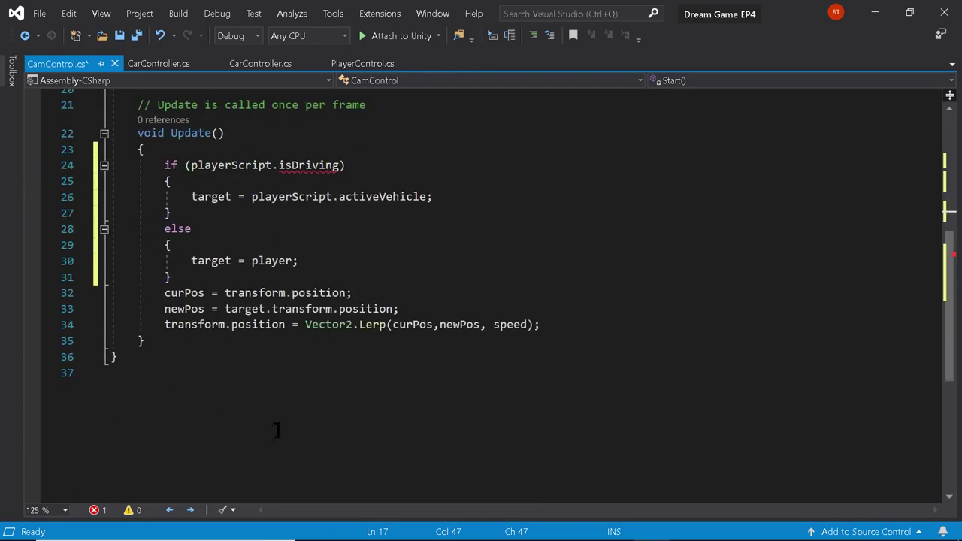
{"action": "scroll", "coordinate": [277, 427], "scroll_direction": "up", "scroll_amount": 2}
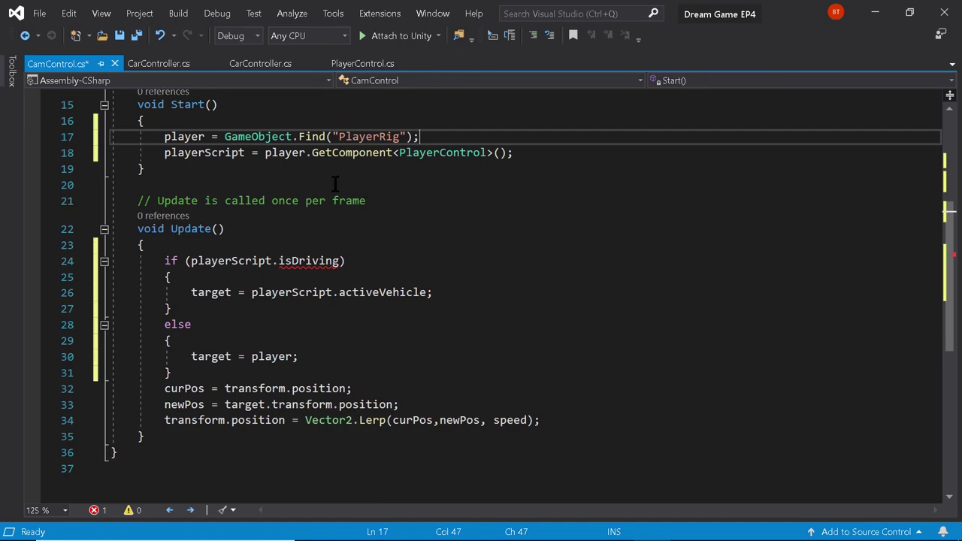
Save CamControl.cs and show PlayerControl.cs scrolled up to its field declarations
{"action": "key", "text": "ctrl+s"}
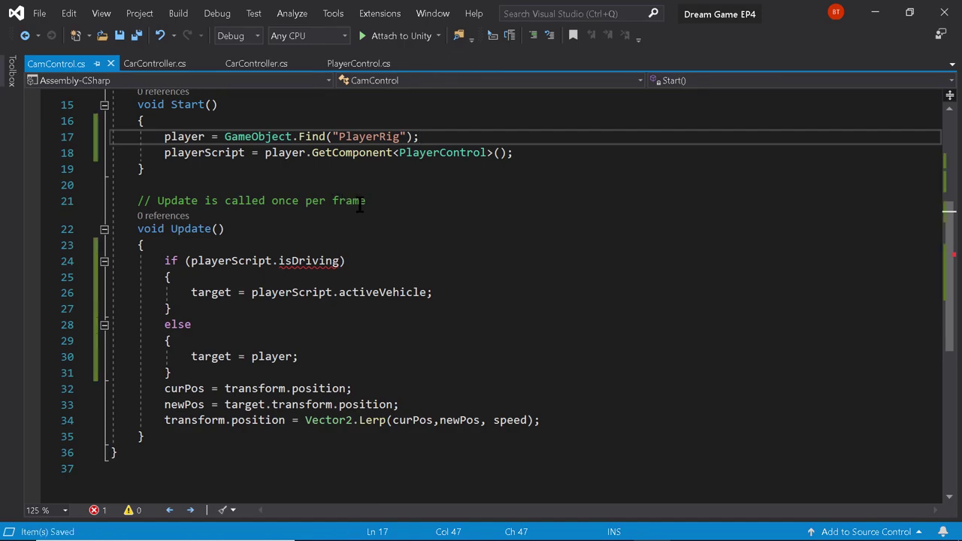
{"action": "left_click", "coordinate": [162, 63]}
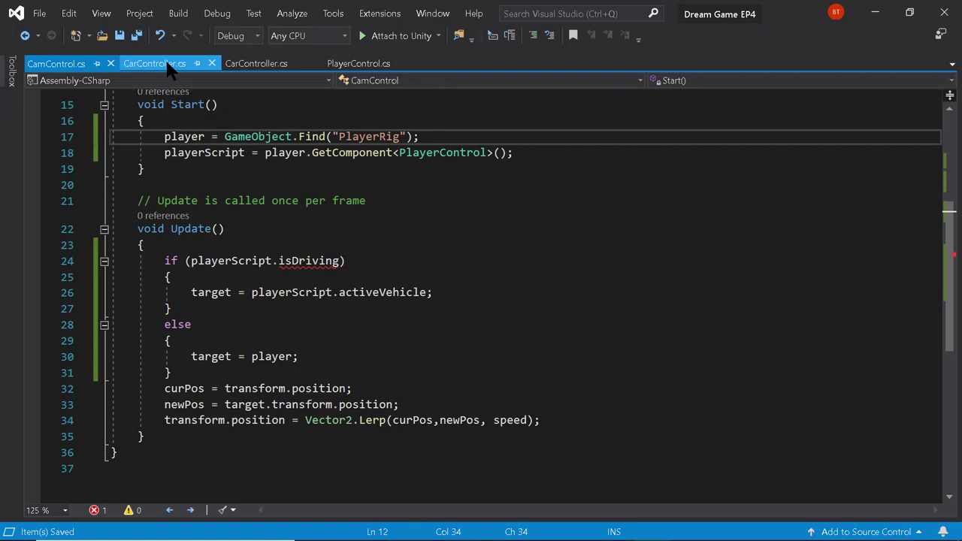
{"action": "left_click", "coordinate": [256, 63]}
{"action": "left_click", "coordinate": [353, 63]}
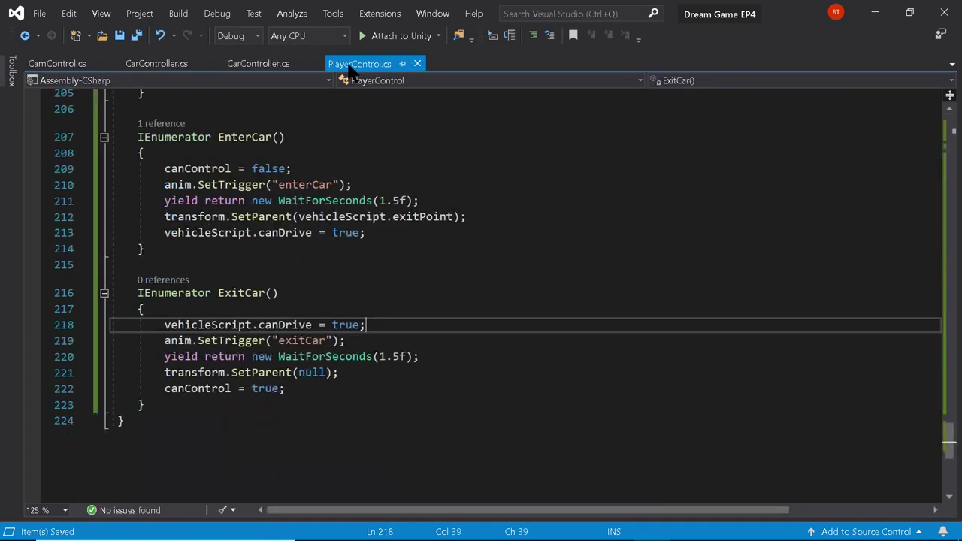
{"action": "scroll", "coordinate": [278, 261], "scroll_direction": "up", "scroll_amount": 6}
{"action": "scroll", "coordinate": [278, 261], "scroll_direction": "up", "scroll_amount": 20}
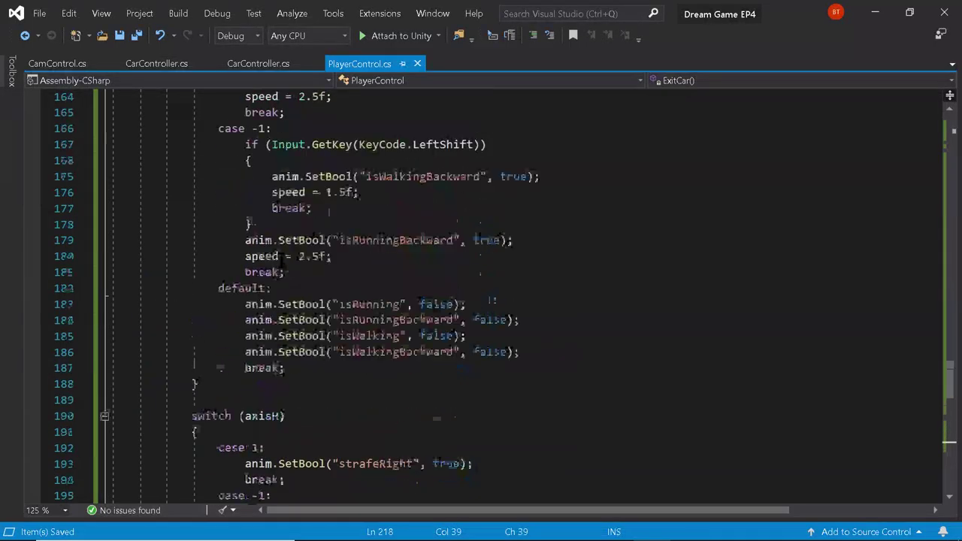
{"action": "scroll", "coordinate": [285, 259], "scroll_direction": "up", "scroll_amount": 20}
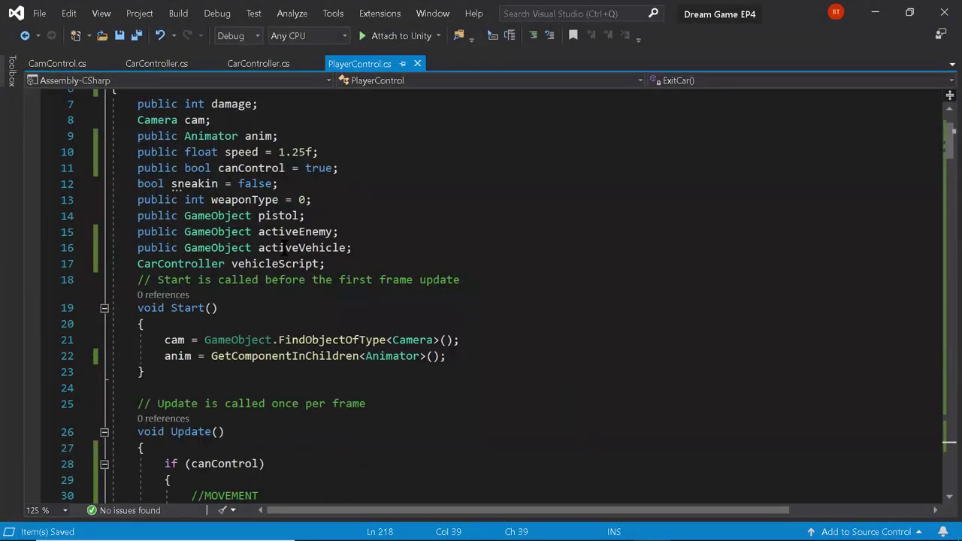
Declare public bool isDriving = false; below the canControl field
{"action": "left_click", "coordinate": [346, 168]}
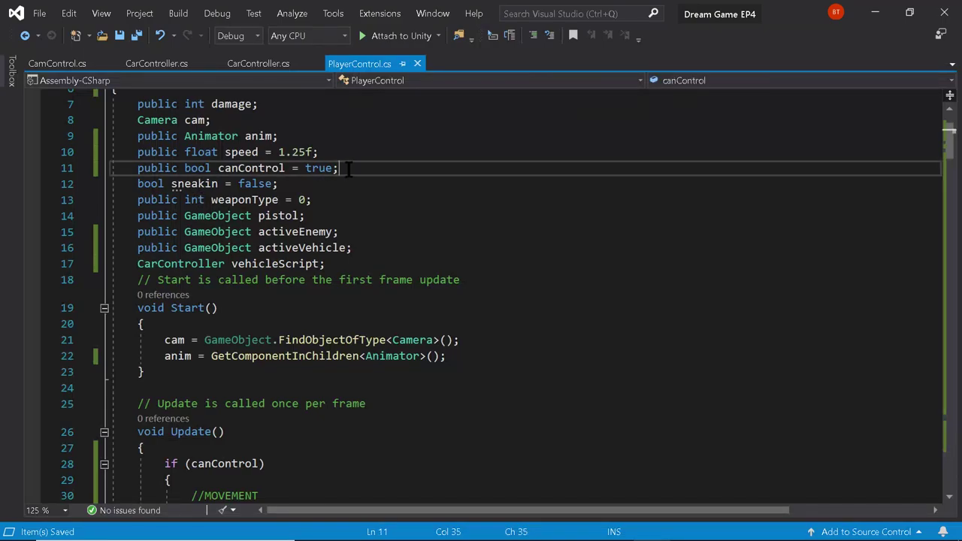
{"action": "key", "text": "Return"}
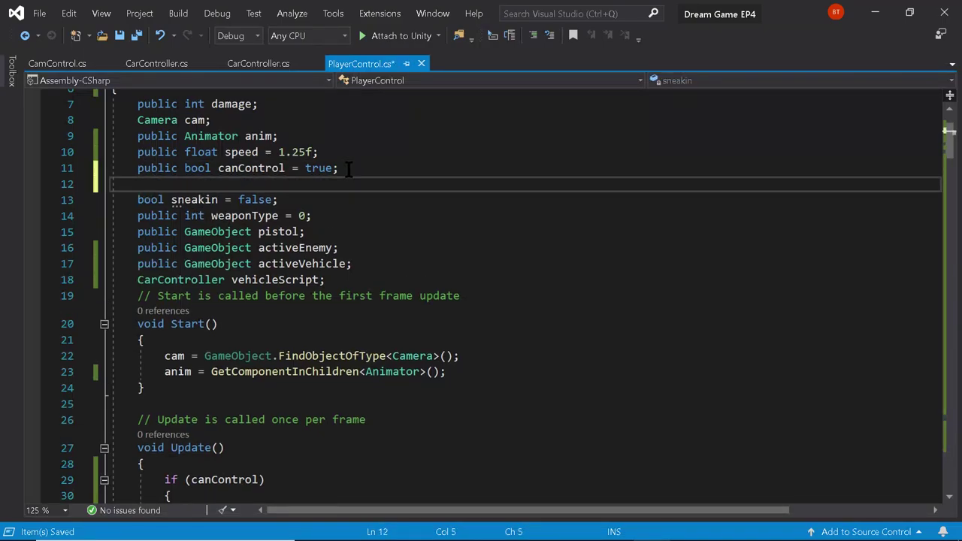
{"action": "type", "text": "public bool "}
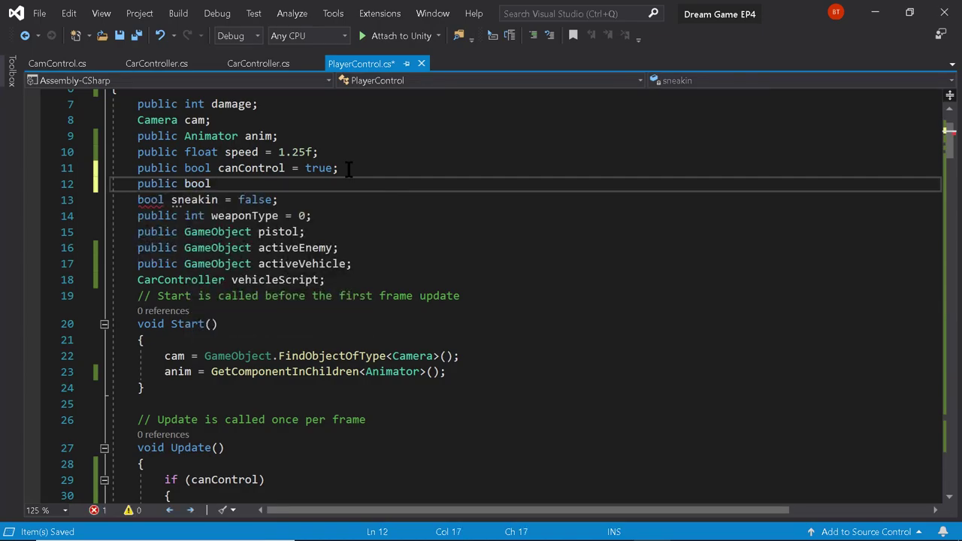
{"action": "type", "text": "isDriving"}
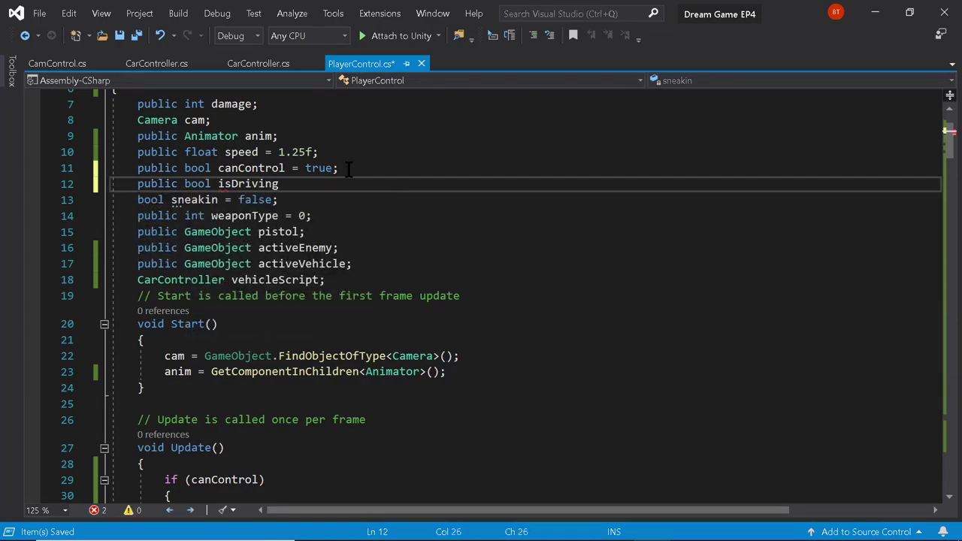
{"action": "type", "text": " = false;"}
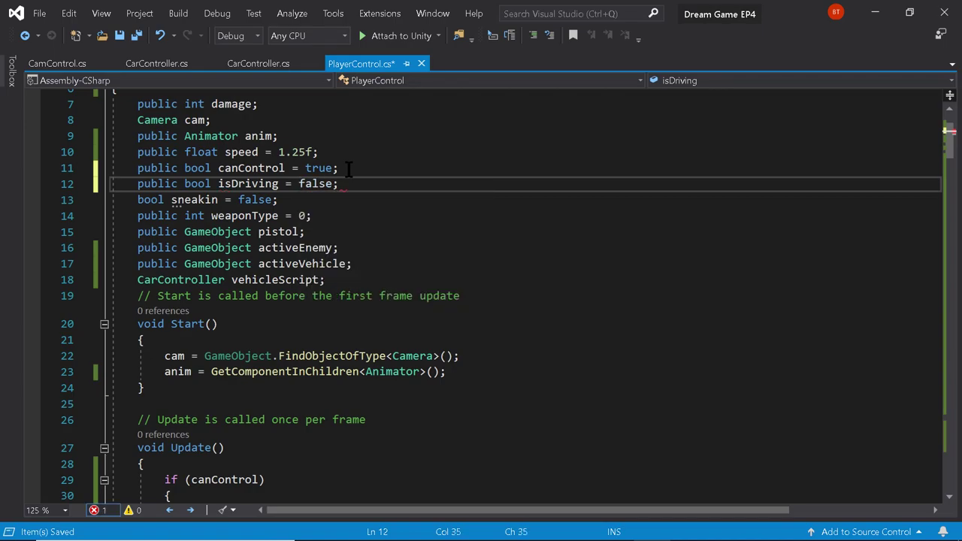
{"action": "scroll", "coordinate": [305, 237], "scroll_direction": "down", "scroll_amount": 4}
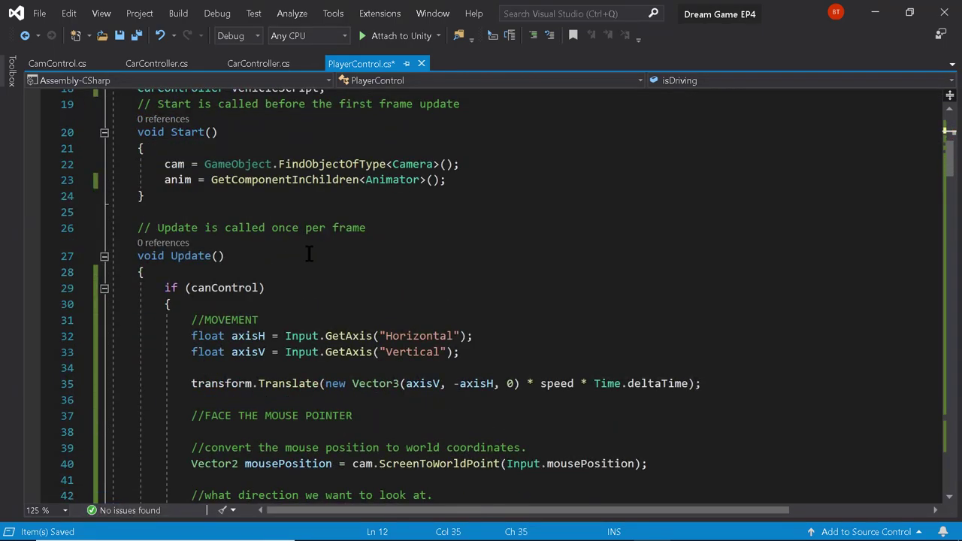
{"action": "scroll", "coordinate": [310, 259], "scroll_direction": "down", "scroll_amount": 2}
{"action": "scroll", "coordinate": [262, 235], "scroll_direction": "down", "scroll_amount": 12}
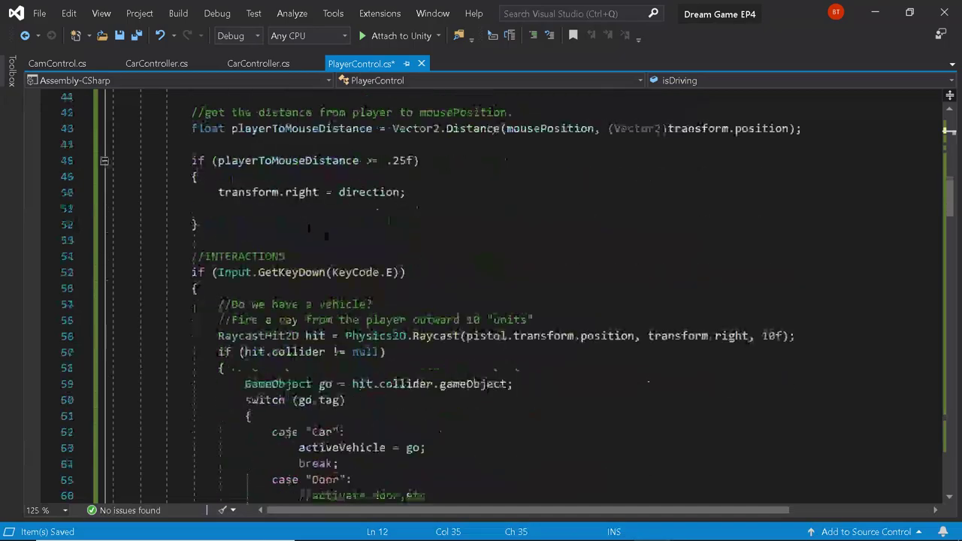
{"action": "scroll", "coordinate": [481, 293], "scroll_direction": "down", "scroll_amount": 20}
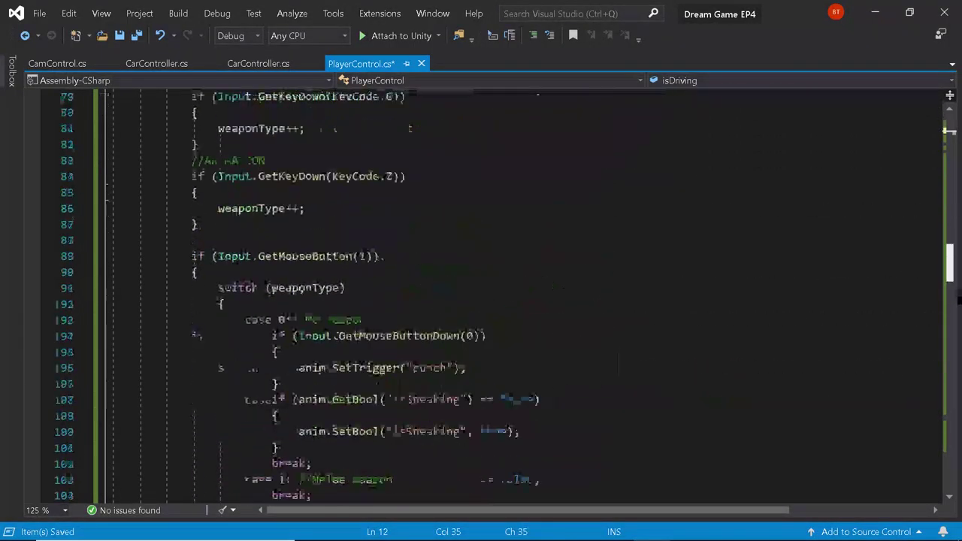
{"action": "scroll", "coordinate": [874, 337], "scroll_direction": "down", "scroll_amount": 8}
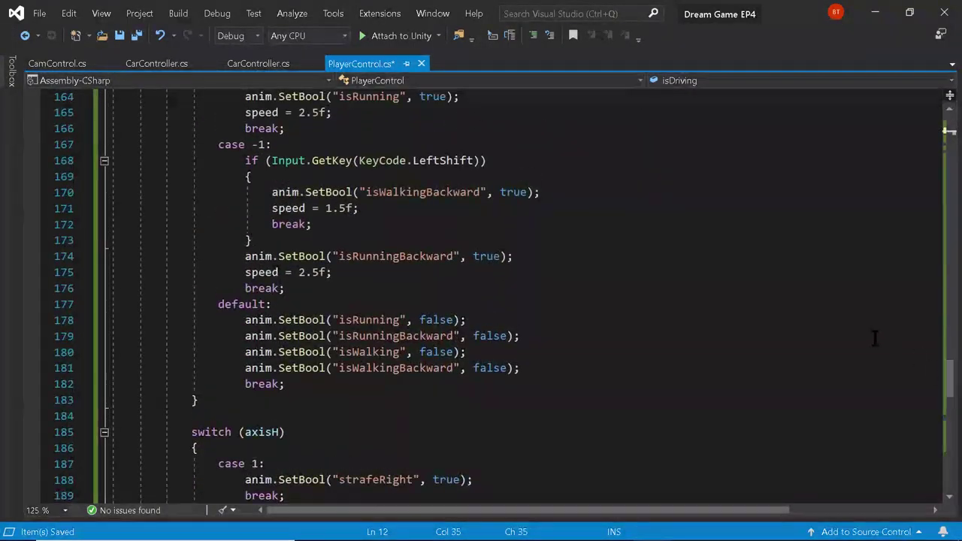
{"action": "scroll", "coordinate": [725, 321], "scroll_direction": "down", "scroll_amount": 3}
{"action": "scroll", "coordinate": [631, 301], "scroll_direction": "down", "scroll_amount": 7}
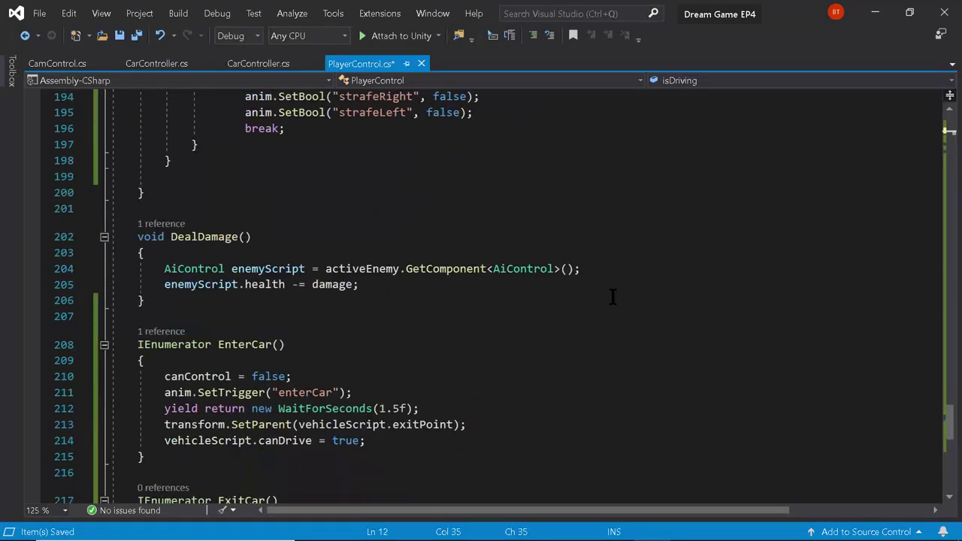
{"action": "scroll", "coordinate": [269, 365], "scroll_direction": "down", "scroll_amount": 1}
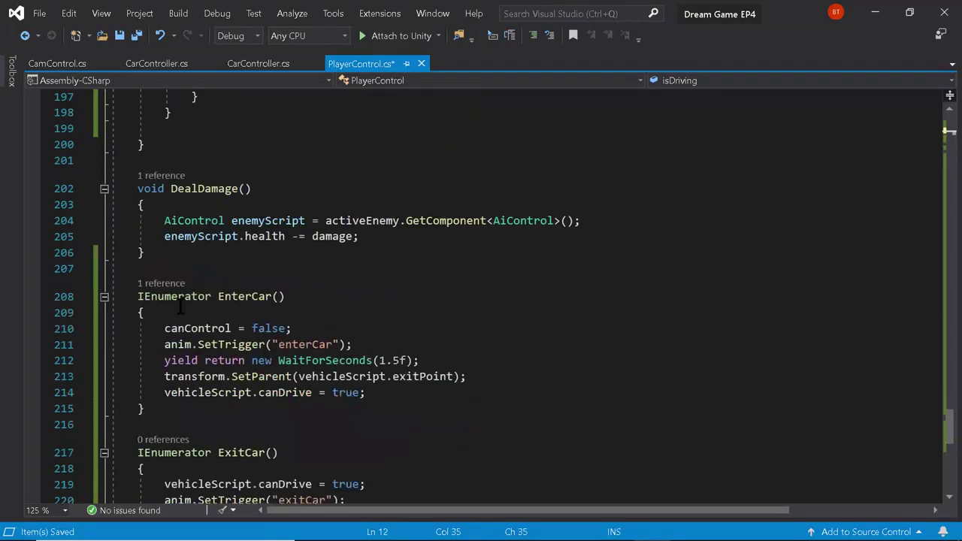
Add isDriving = true; at the end of the EnterCar coroutine
{"action": "left_click", "coordinate": [426, 394]}
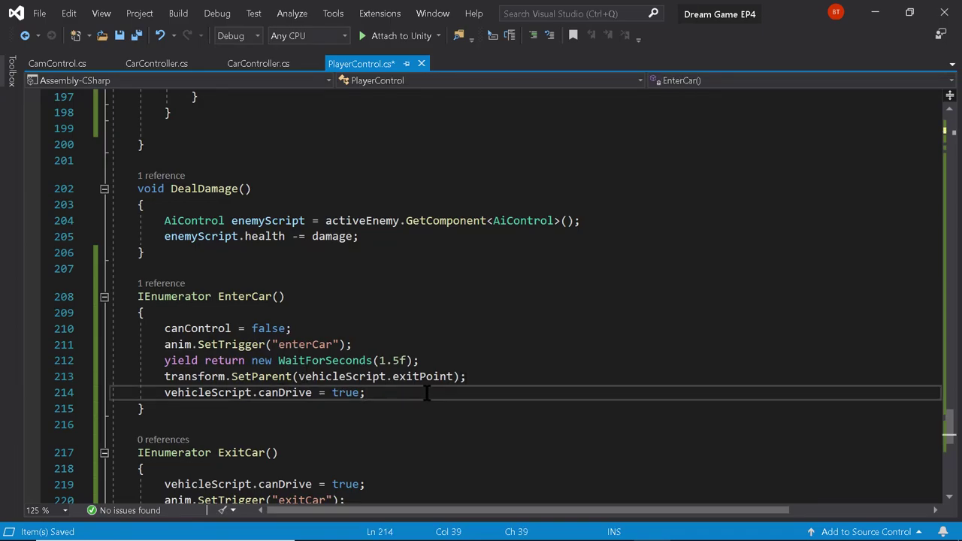
{"action": "key", "text": "Return"}
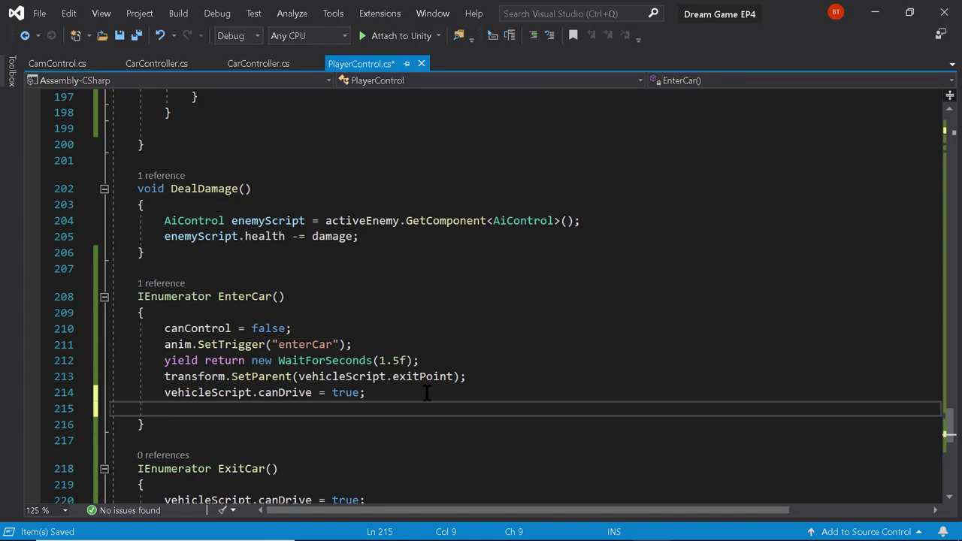
{"action": "type", "text": "isdriv"}
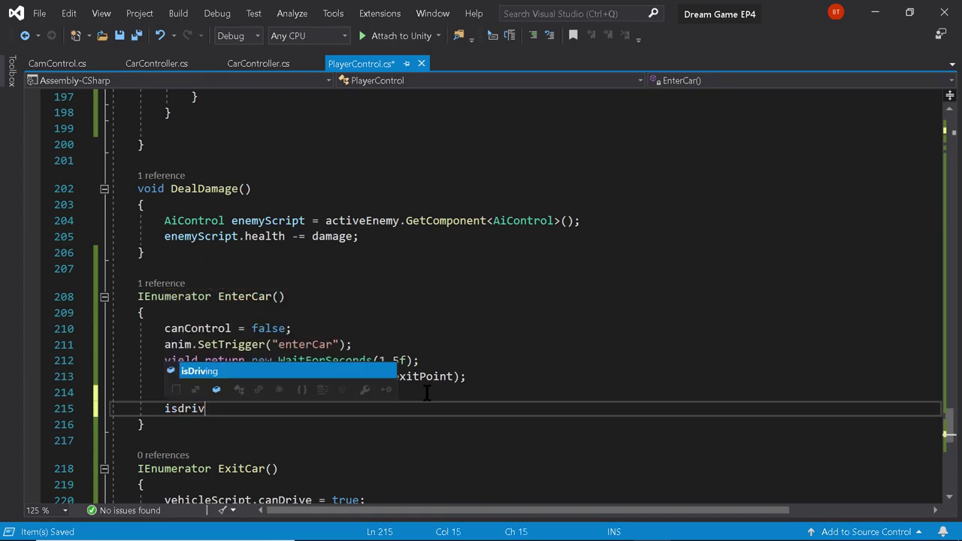
{"action": "key", "text": "Tab"}
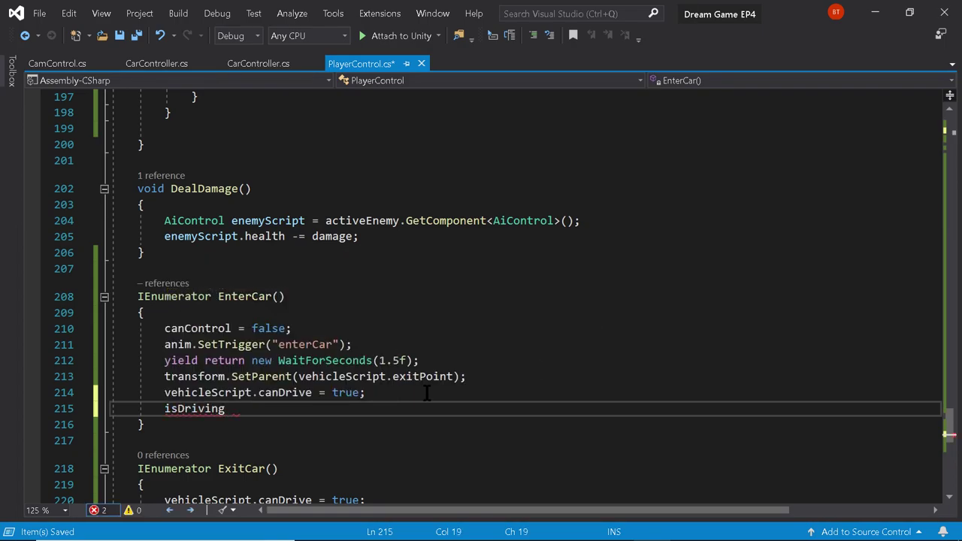
{"action": "type", "text": "= true"}
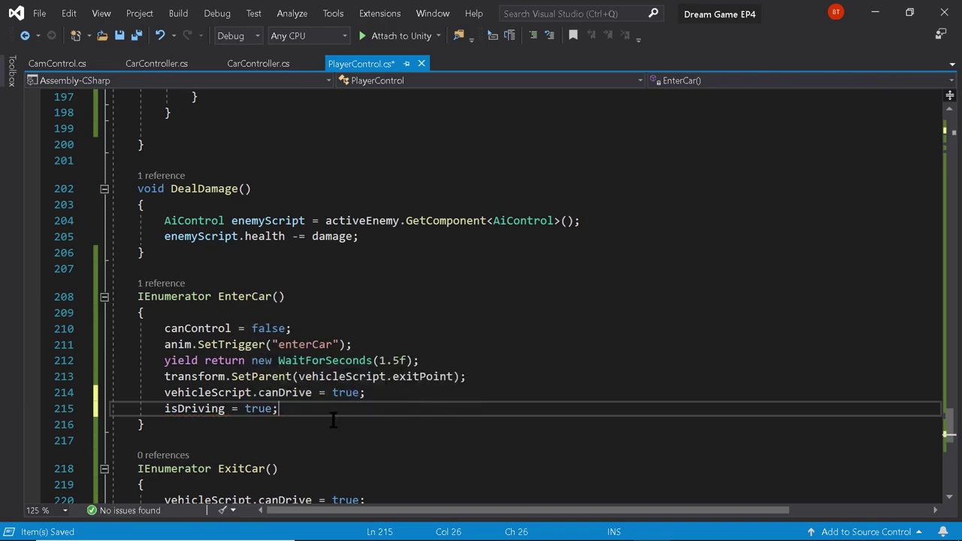
{"action": "scroll", "coordinate": [333, 420], "scroll_direction": "down", "scroll_amount": 1}
{"action": "scroll", "coordinate": [333, 421], "scroll_direction": "down", "scroll_amount": 2}
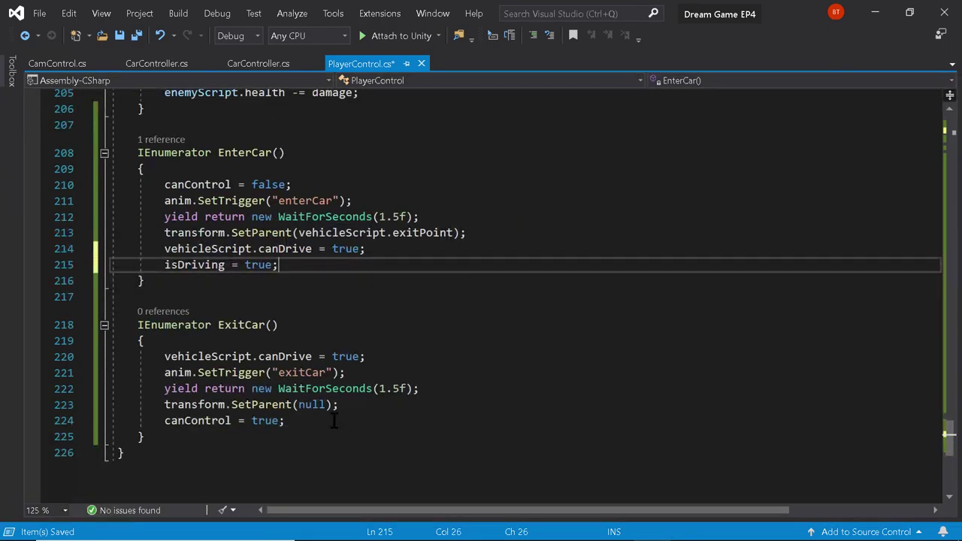
Add isDriving = false; at the top of ExitCar and save PlayerControl.cs
{"action": "left_click", "coordinate": [282, 342]}
{"action": "key", "text": "Return"}
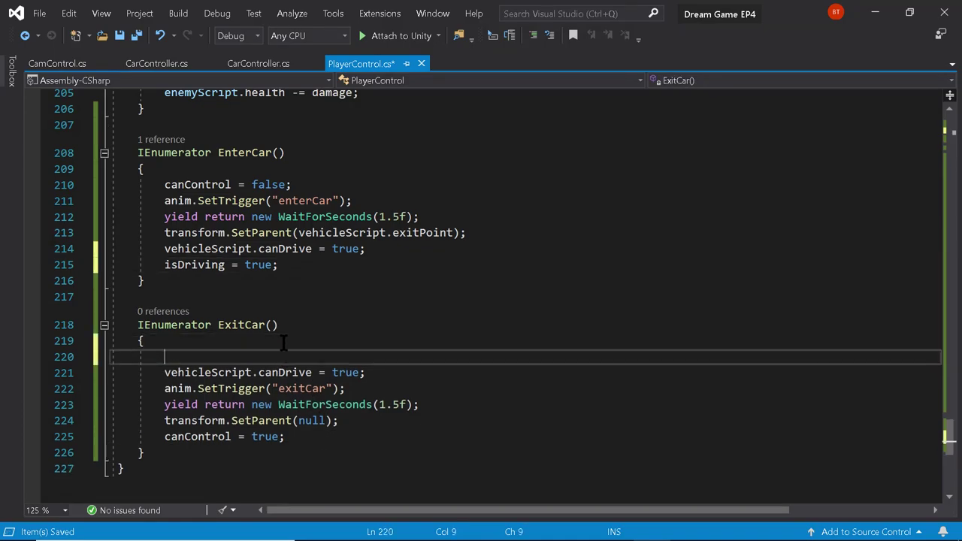
{"action": "type", "text": "id"}
{"action": "key", "text": "BackSpace"}
{"action": "type", "text": "sDriving"}
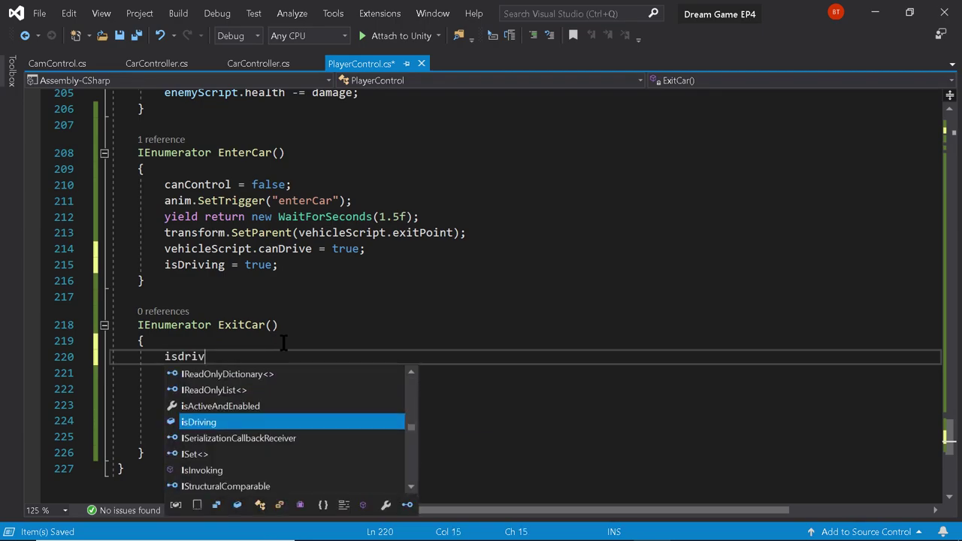
{"action": "key", "text": "Escape"}
{"action": "type", "text": "= fasle"}
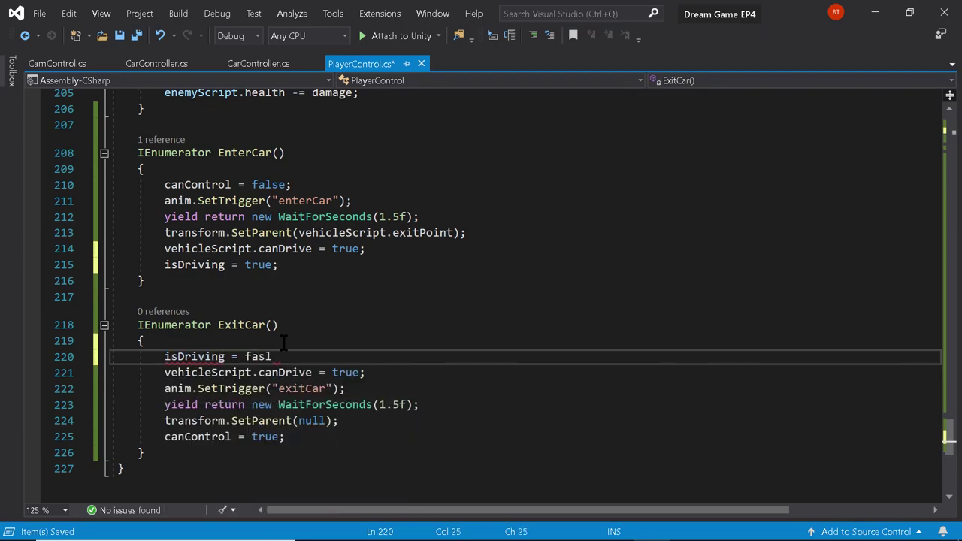
{"action": "key", "text": "BackSpace"}
{"action": "key", "text": "BackSpace"}
{"action": "key", "text": "BackSpace"}
{"action": "type", "text": "l"}
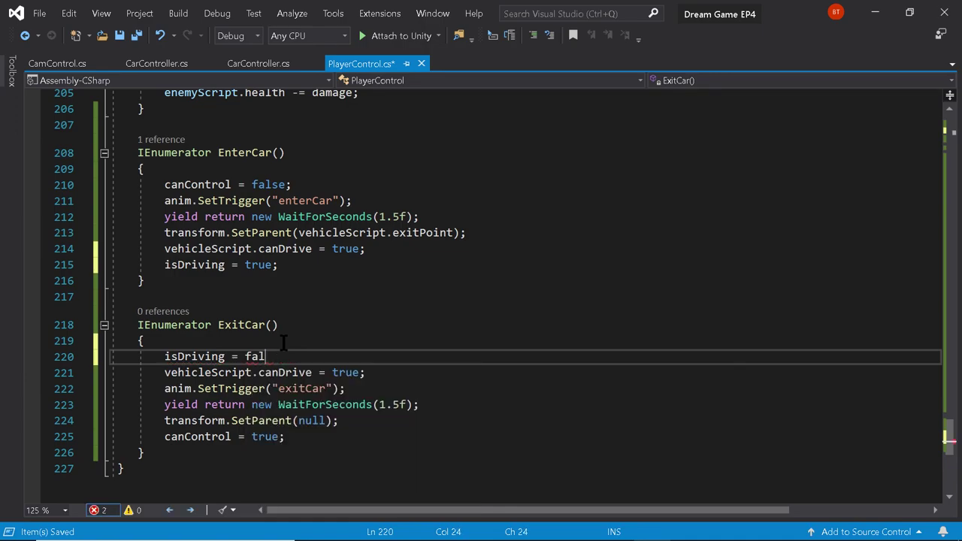
{"action": "type", "text": "se;"}
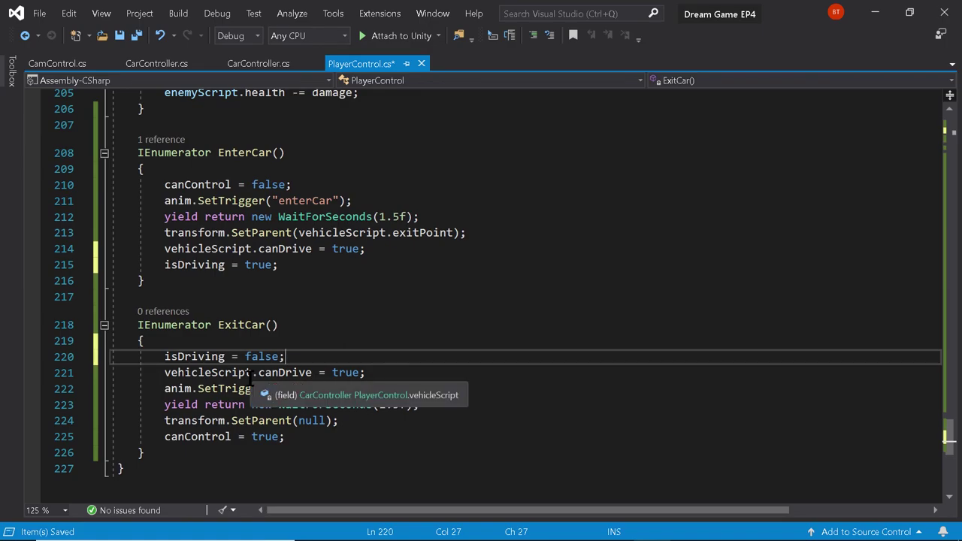
{"action": "key", "text": "ctrl+s"}
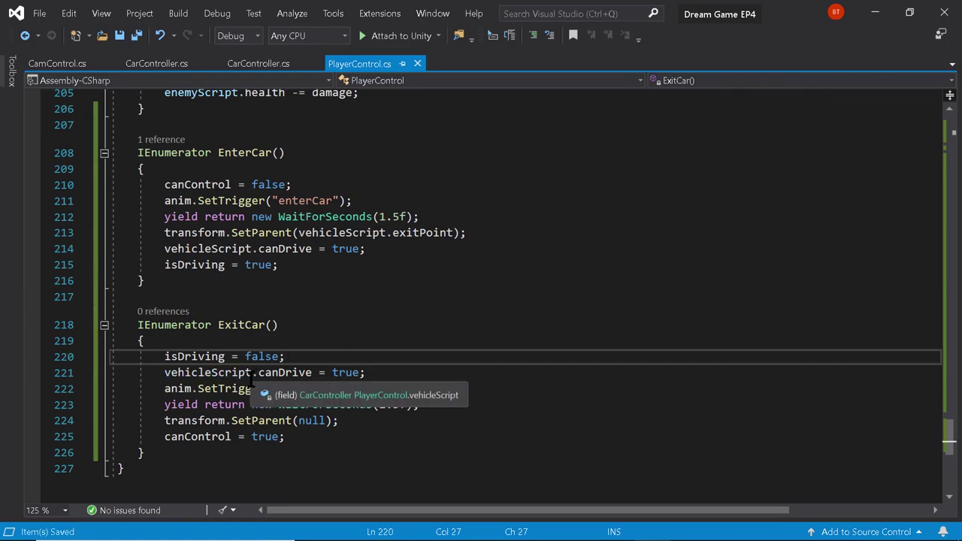
Scrub the EnterCar clip's playhead and zoom the dopesheet in Unity's Animation window
{"action": "key", "text": "alt+Tab"}
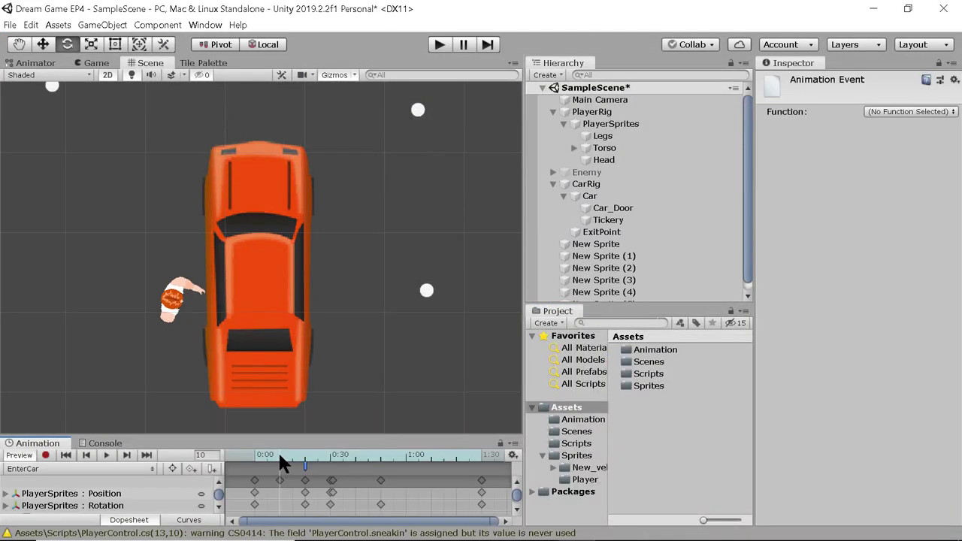
{"action": "left_click_drag", "start_coordinate": [278, 454], "coordinate": [304, 459]}
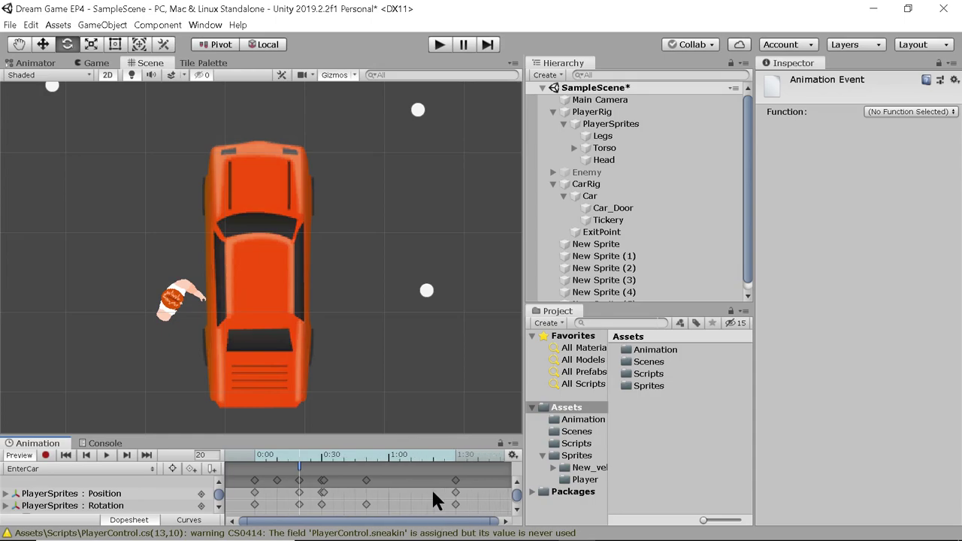
{"action": "scroll", "coordinate": [431, 489], "scroll_direction": "up", "scroll_amount": 3}
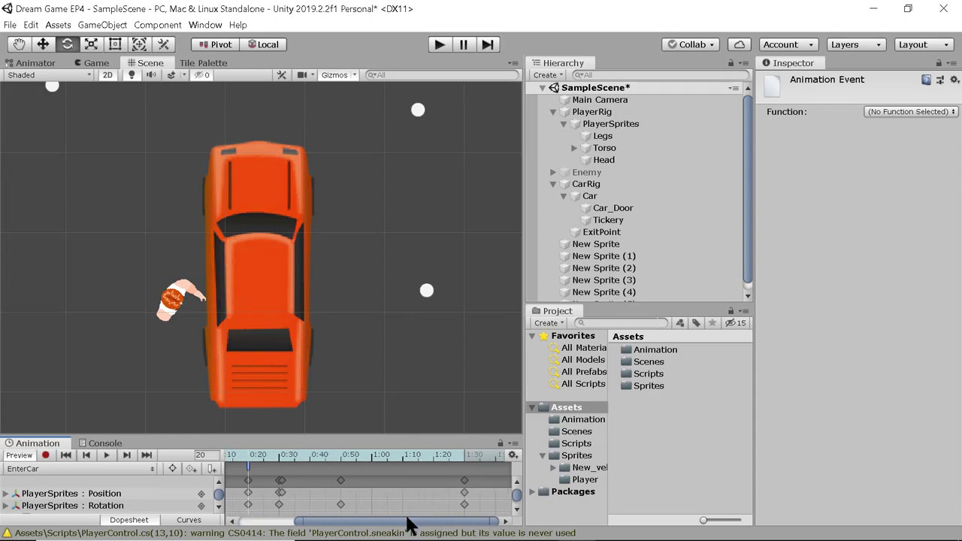
{"action": "scroll", "coordinate": [421, 487], "scroll_direction": "up", "scroll_amount": 1}
{"action": "left_click_drag", "start_coordinate": [405, 524], "coordinate": [347, 526]}
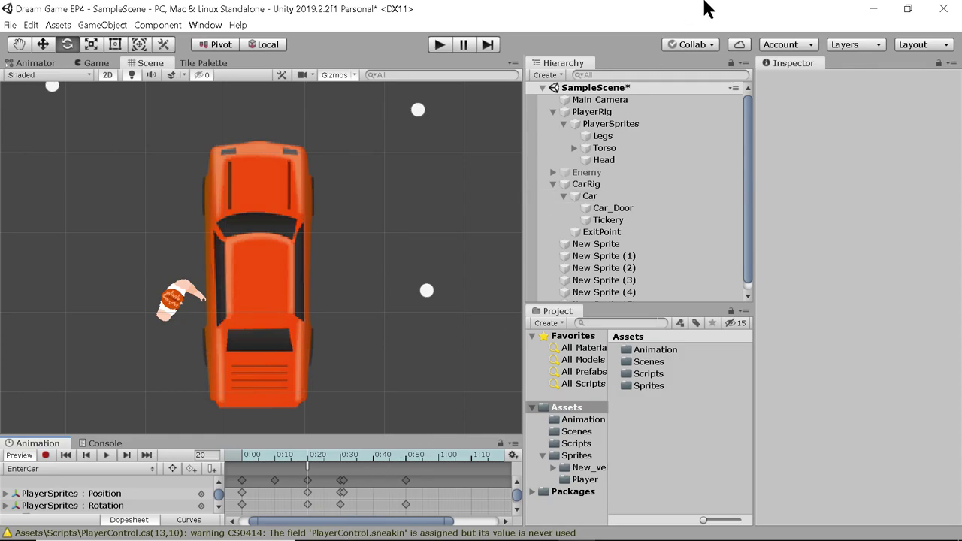
{"action": "mouse_move", "coordinate": [420, 538]}
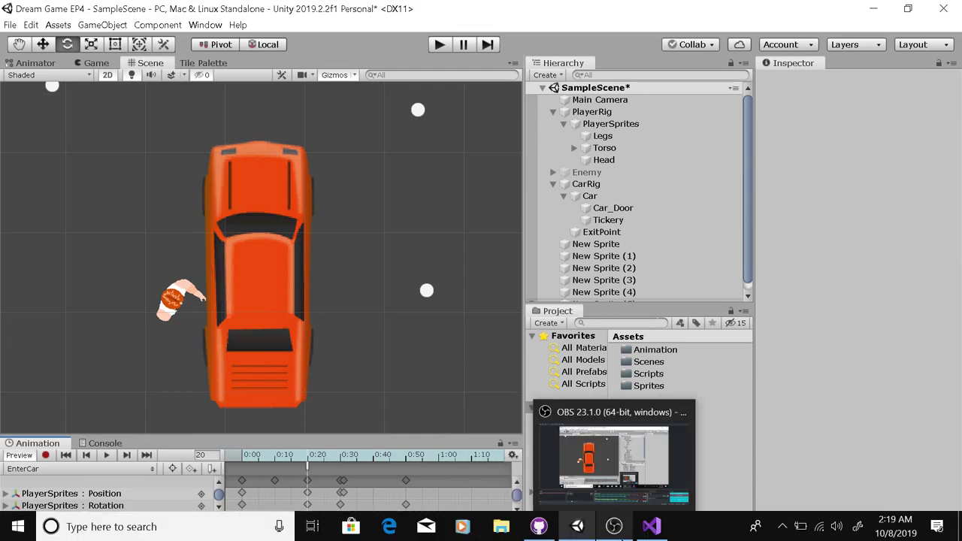
Return to Visual Studio's PlayerControl.cs, showing OpenCarDoor and the EnterCar coroutine
{"action": "left_click", "coordinate": [652, 529]}
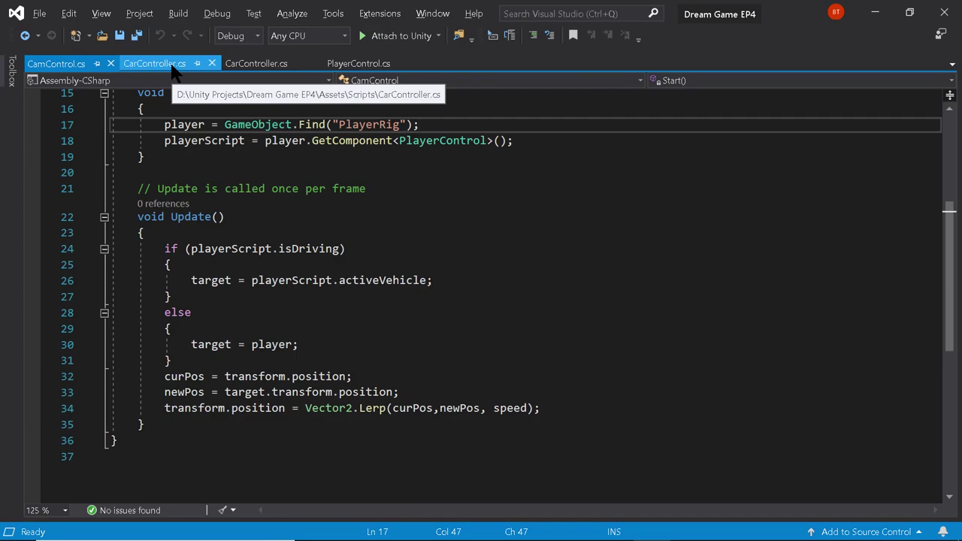
{"action": "left_click", "coordinate": [338, 65]}
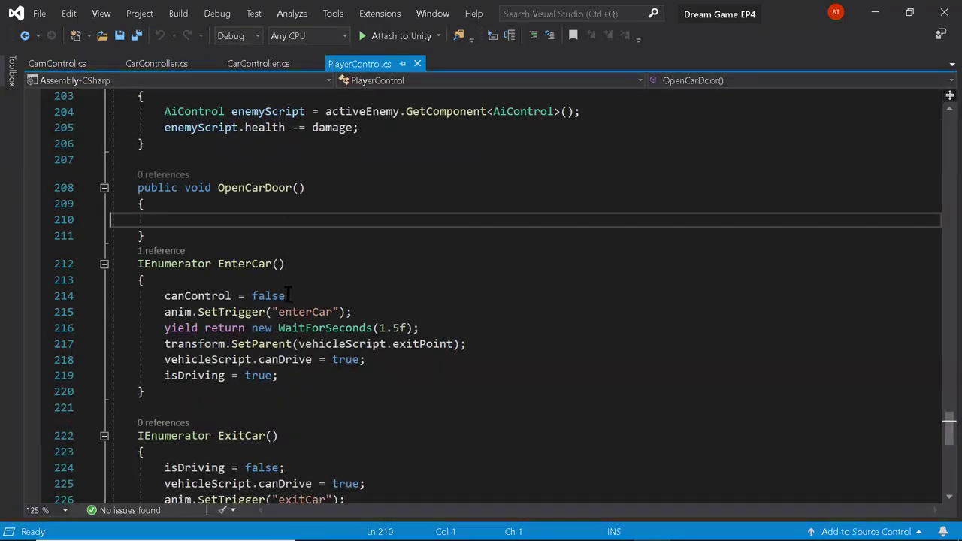
Change EnterCar's WaitForSeconds(1.5f) to WaitForSeconds(.2f)
{"action": "left_click", "coordinate": [368, 313]}
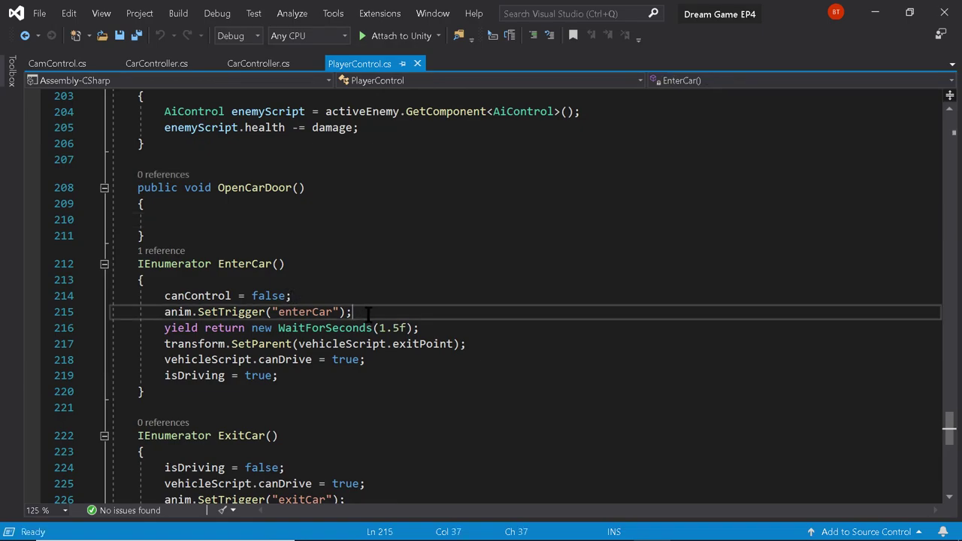
{"action": "key", "text": "Return"}
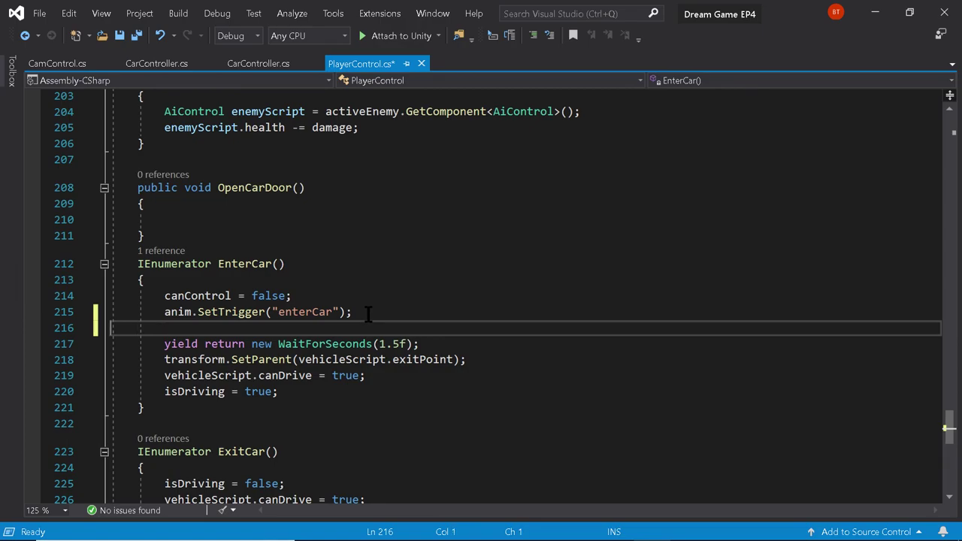
{"action": "key", "text": "BackSpace"}
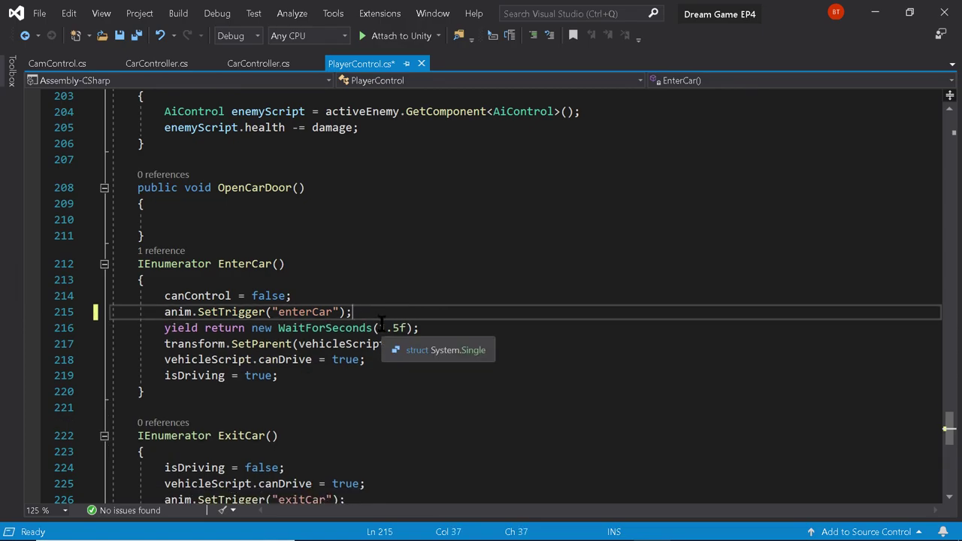
{"action": "left_click_drag", "start_coordinate": [380, 328], "coordinate": [399, 327]}
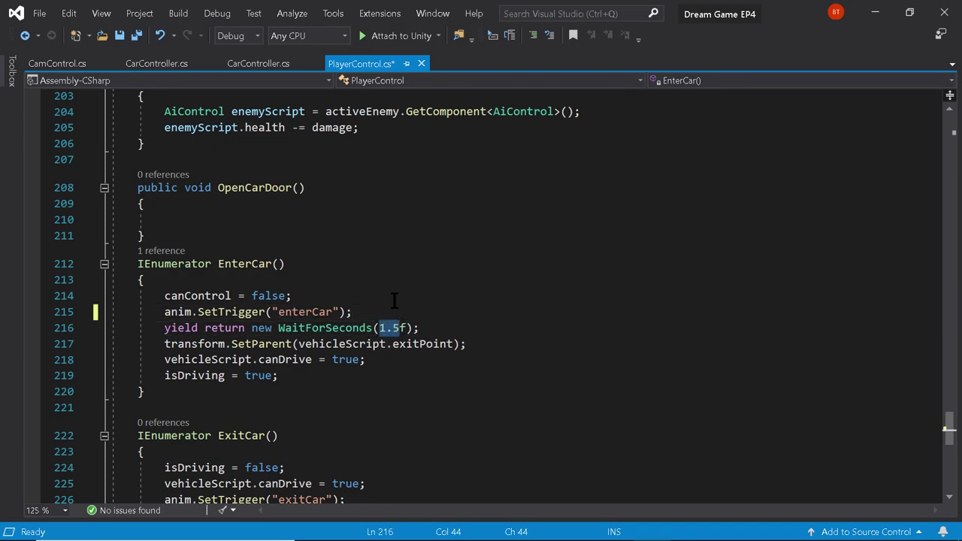
{"action": "type", "text": ".2"}
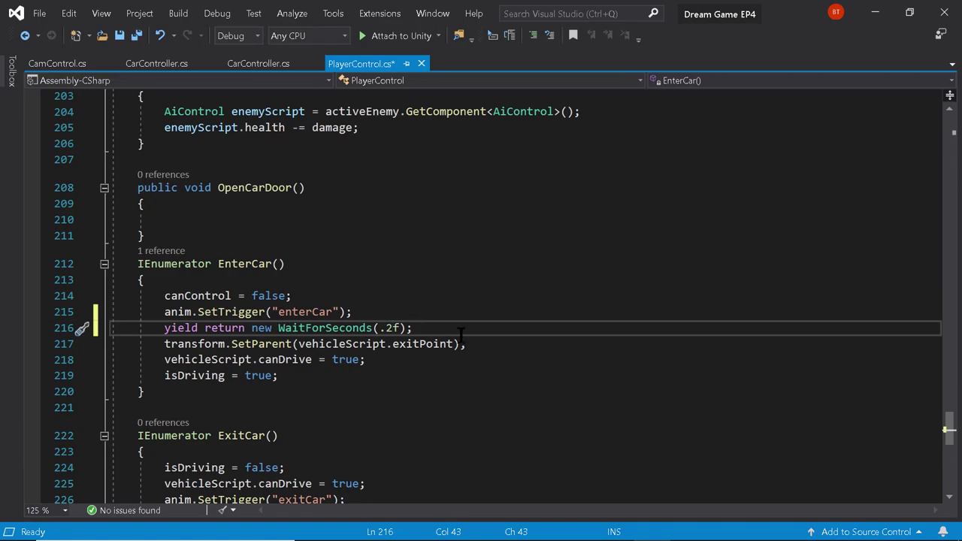
Add a vehicleScript.anim.SetTrigger(); line after the .2f wait
{"action": "left_click", "coordinate": [451, 330]}
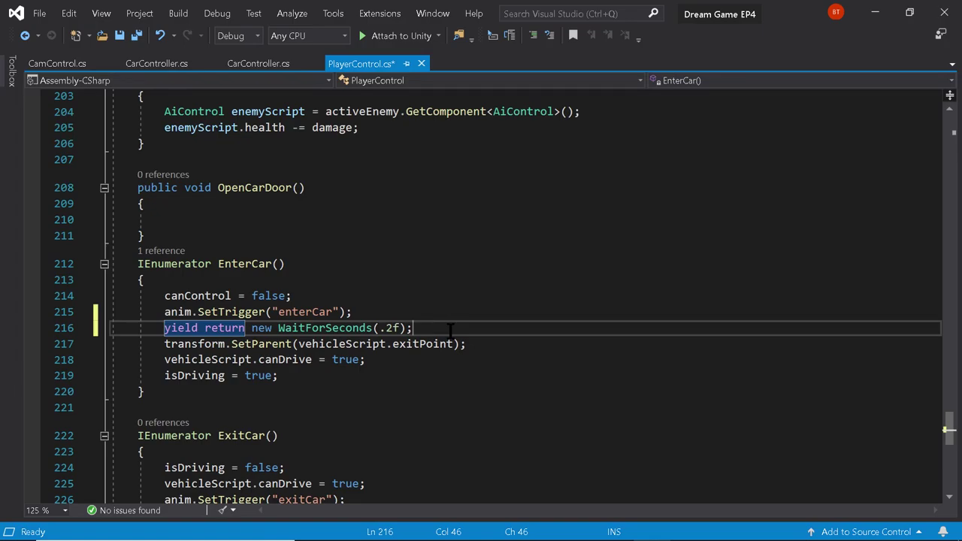
{"action": "key", "text": "Return"}
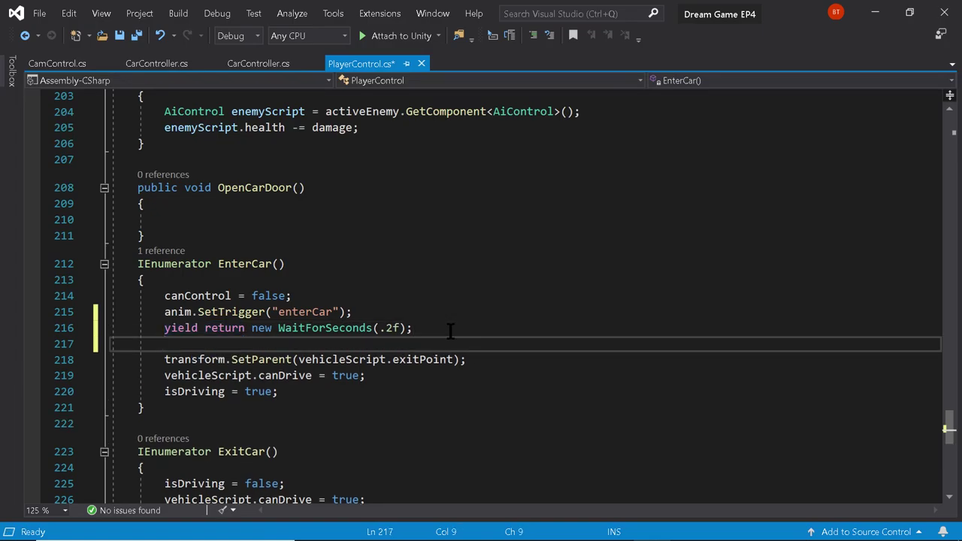
{"action": "type", "text": "vehicv"}
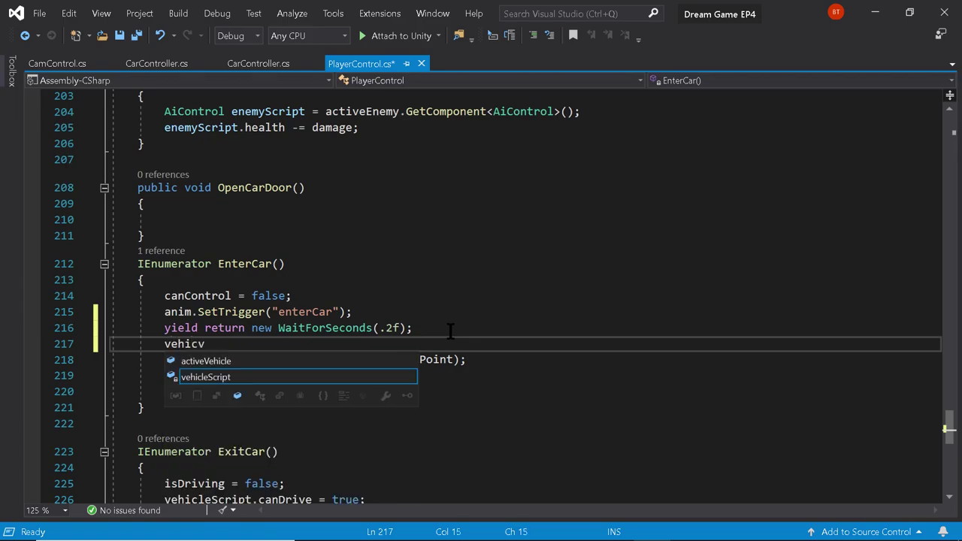
{"action": "key", "text": "Escape"}
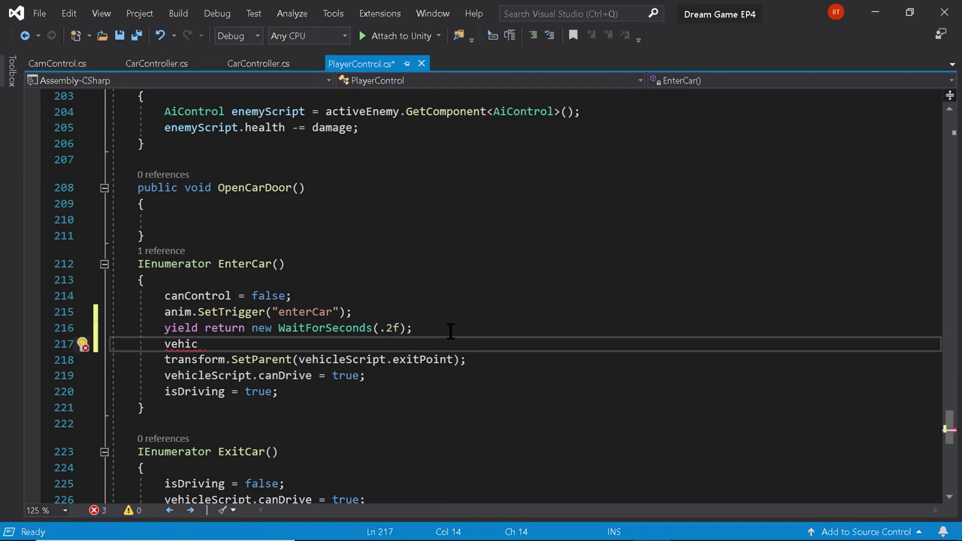
{"action": "type", "text": "leScri"}
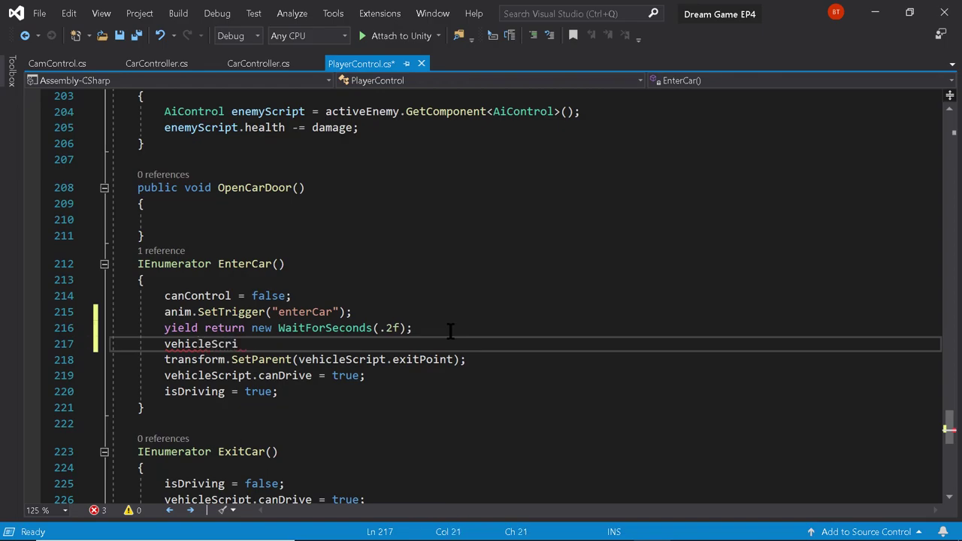
{"action": "type", "text": "pt.anim"}
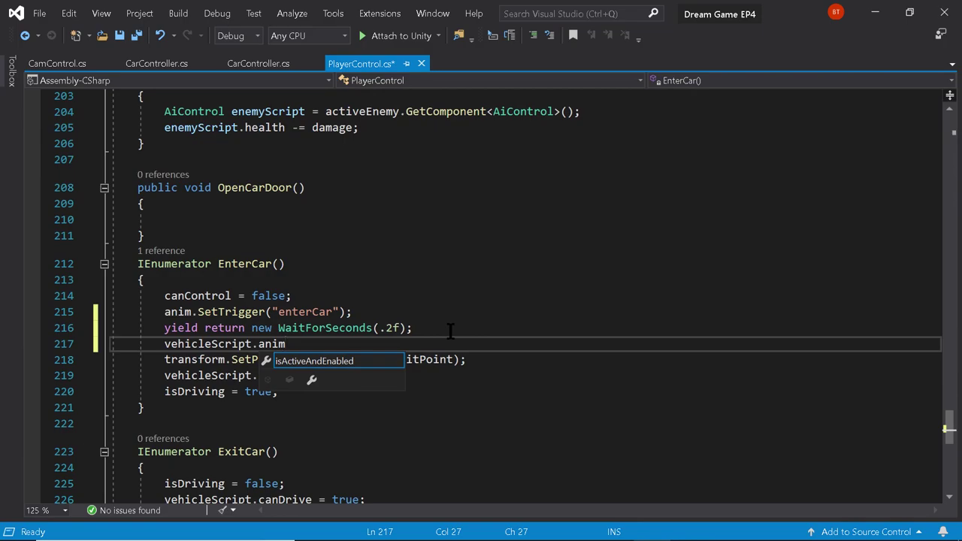
{"action": "type", "text": ".SetTrig"}
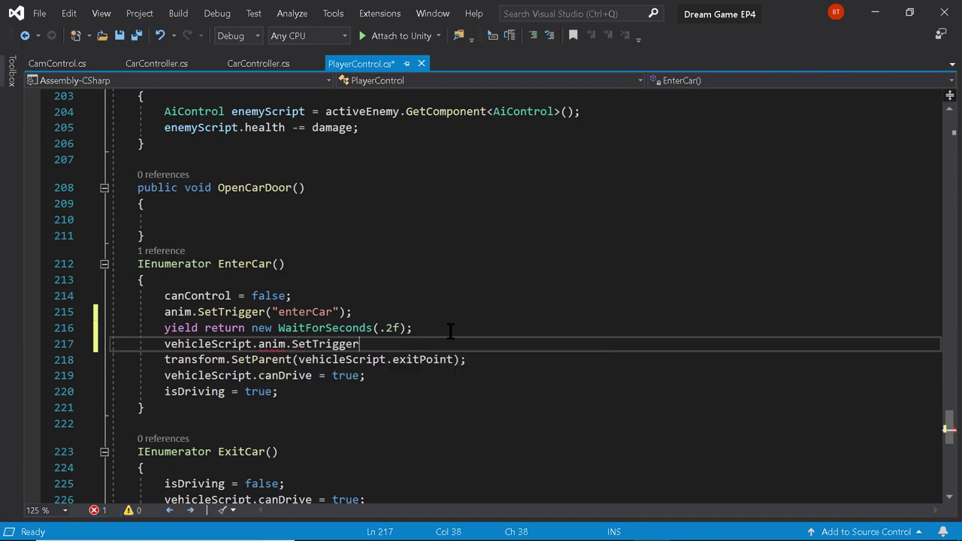
{"action": "type", "text": "ger"}
{"action": "type", "text": "("}
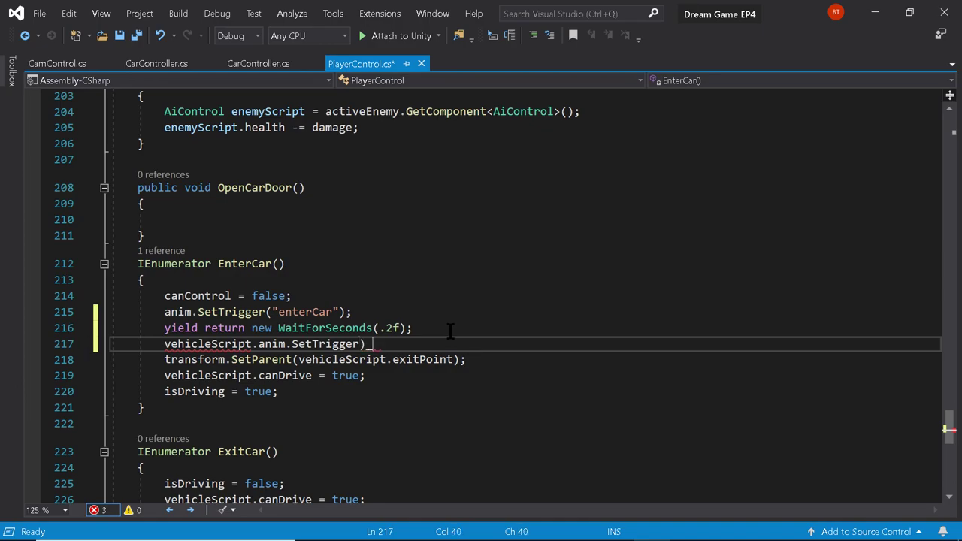
{"action": "type", "text": ")"}
{"action": "key", "text": "BackSpace"}
{"action": "key", "text": "BackSpace"}
{"action": "key", "text": "BackSpace"}
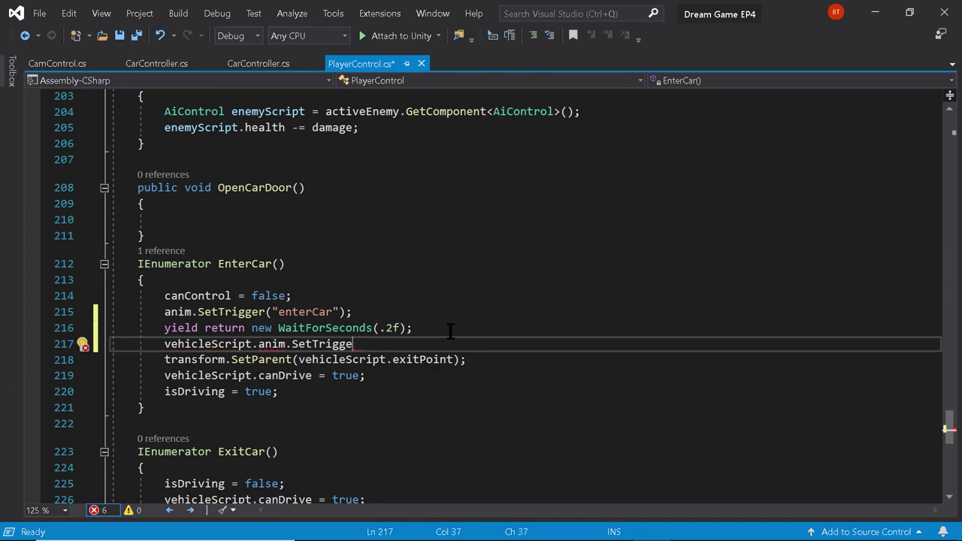
{"action": "type", "text": "r();"}
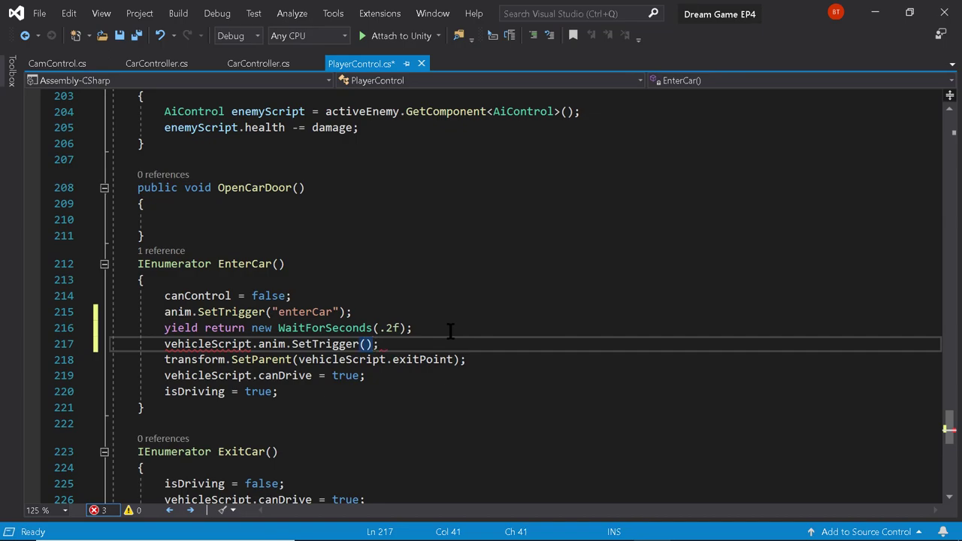
Pass "openDoor" as the trigger name in the SetTrigger call
{"action": "key", "text": "Left"}
{"action": "key", "text": "Left"}
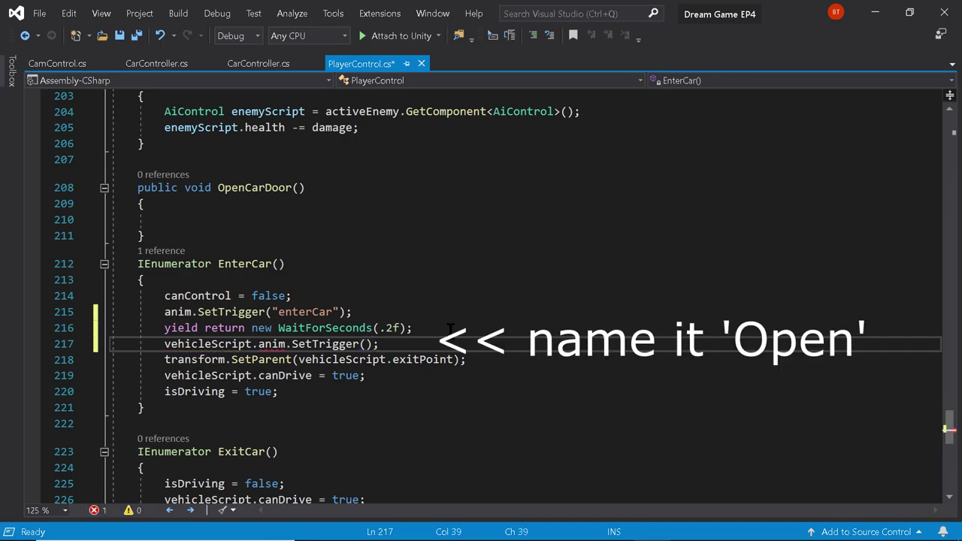
{"action": "type", "text": "\"OpenDoor"}
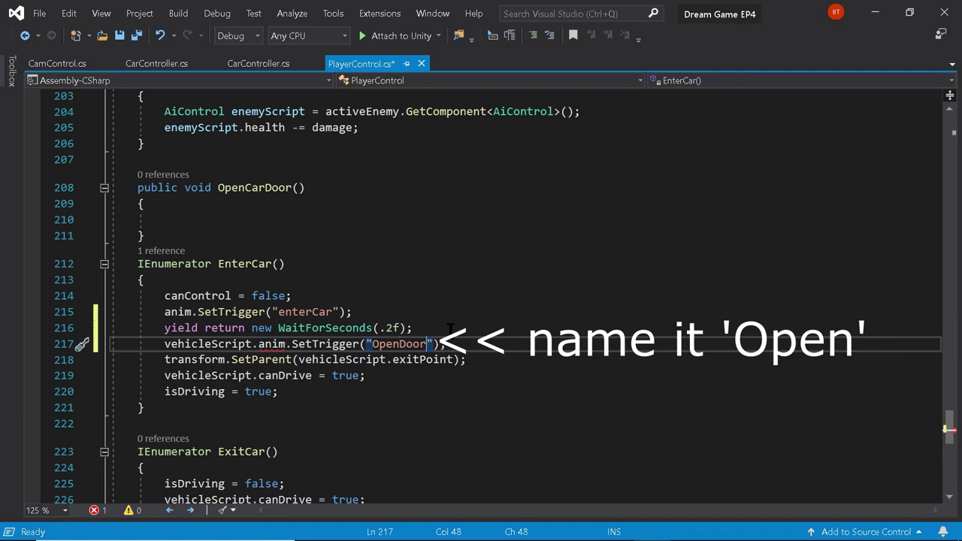
{"action": "key", "text": "Left"}
{"action": "key", "text": "Left"}
{"action": "key", "text": "Left"}
{"action": "key", "text": "Left"}
{"action": "key", "text": "Left"}
{"action": "key", "text": "Left"}
{"action": "key", "text": "Left"}
{"action": "key", "text": "Left"}
{"action": "key", "text": "BackSpace"}
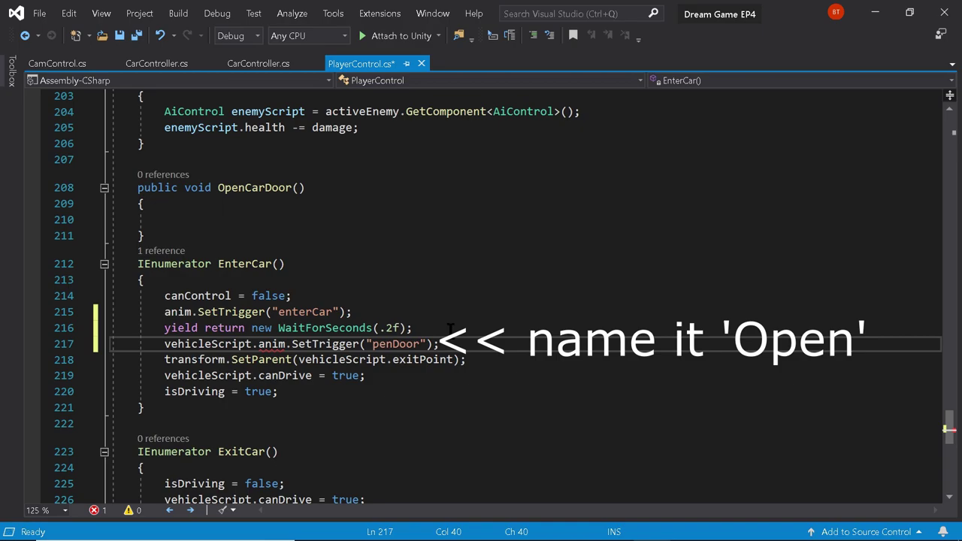
{"action": "type", "text": "p"}
{"action": "key", "text": "BackSpace"}
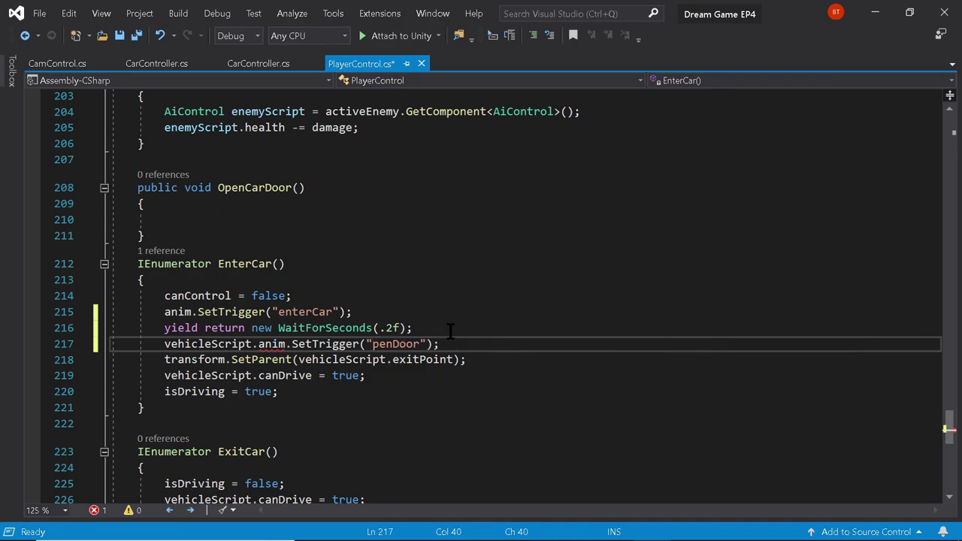
{"action": "type", "text": "o"}
Declare CarController's Animator anim field public, save, and go back to PlayerControl.cs
{"action": "left_click", "coordinate": [57, 63]}
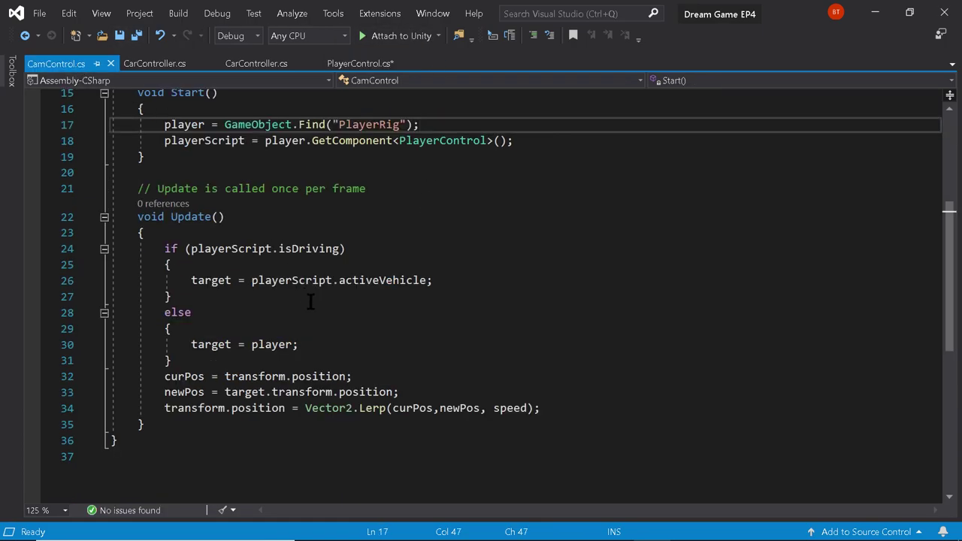
{"action": "scroll", "coordinate": [214, 360], "scroll_direction": "up", "scroll_amount": 5}
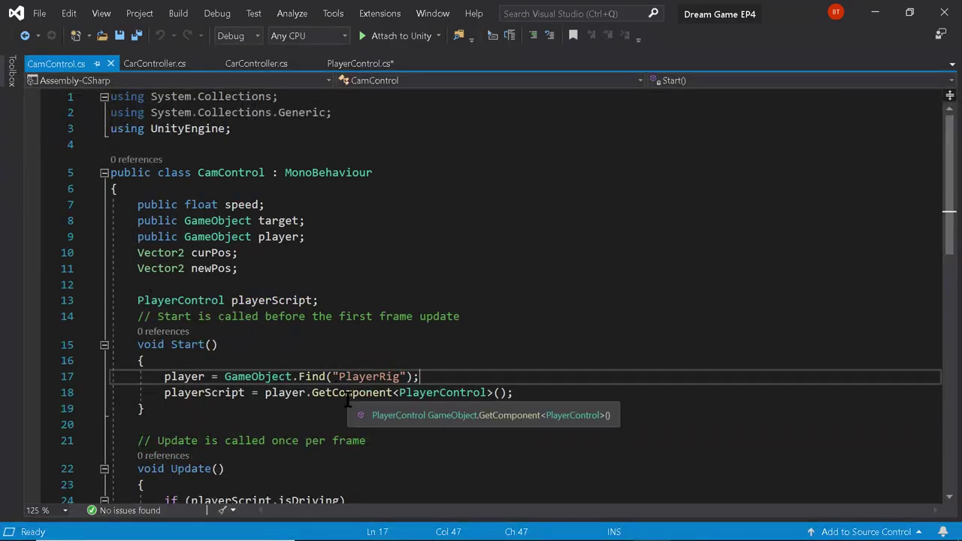
{"action": "left_click", "coordinate": [150, 63]}
{"action": "scroll", "coordinate": [183, 285], "scroll_direction": "up", "scroll_amount": 20}
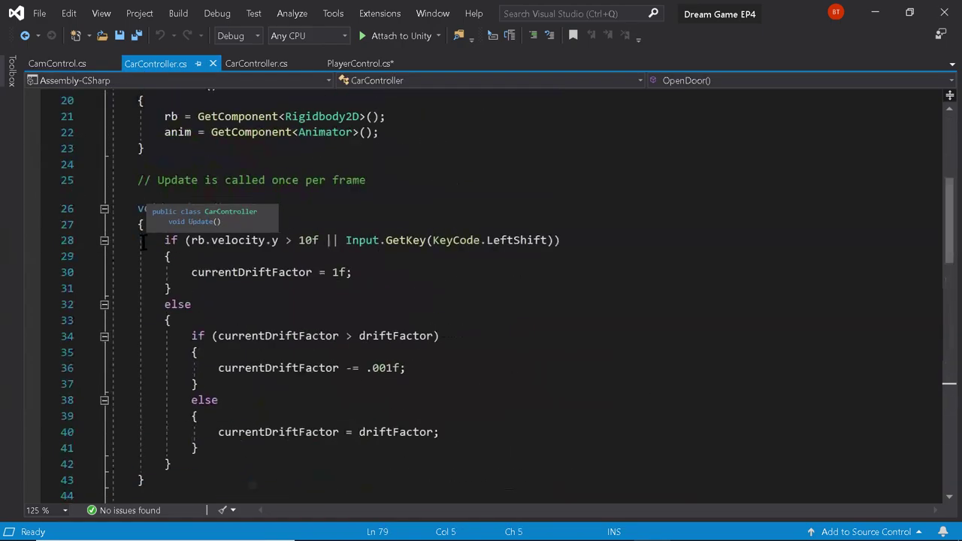
{"action": "scroll", "coordinate": [164, 281], "scroll_direction": "down", "scroll_amount": 1}
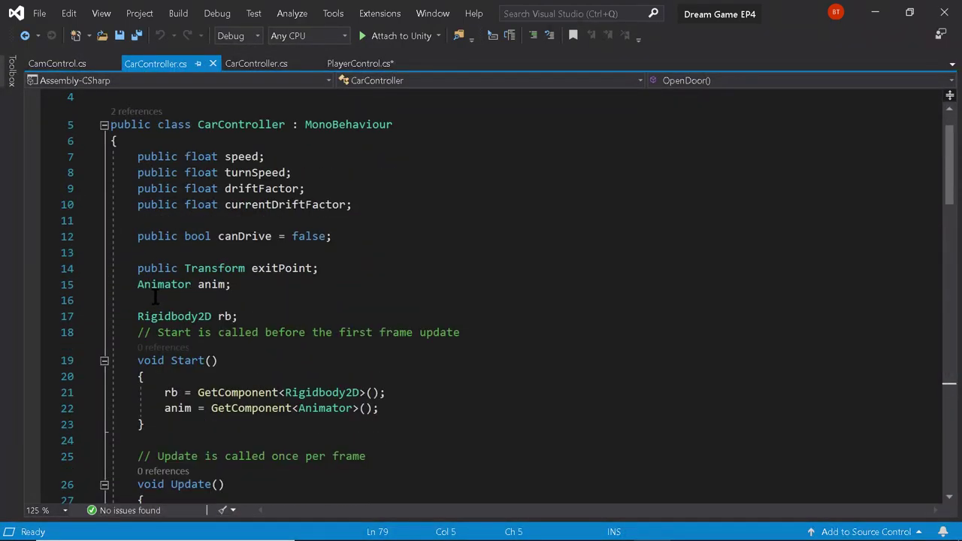
{"action": "left_click", "coordinate": [138, 284]}
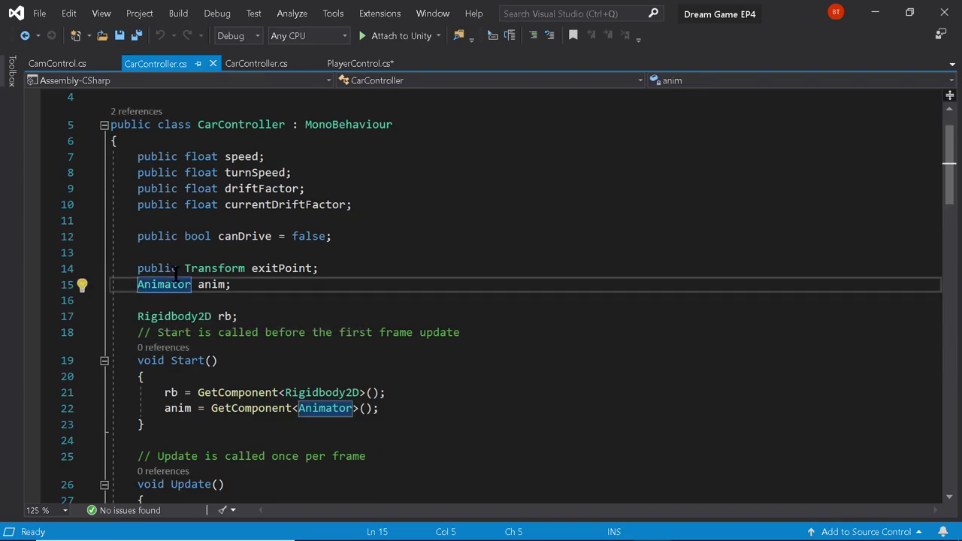
{"action": "type", "text": "public"}
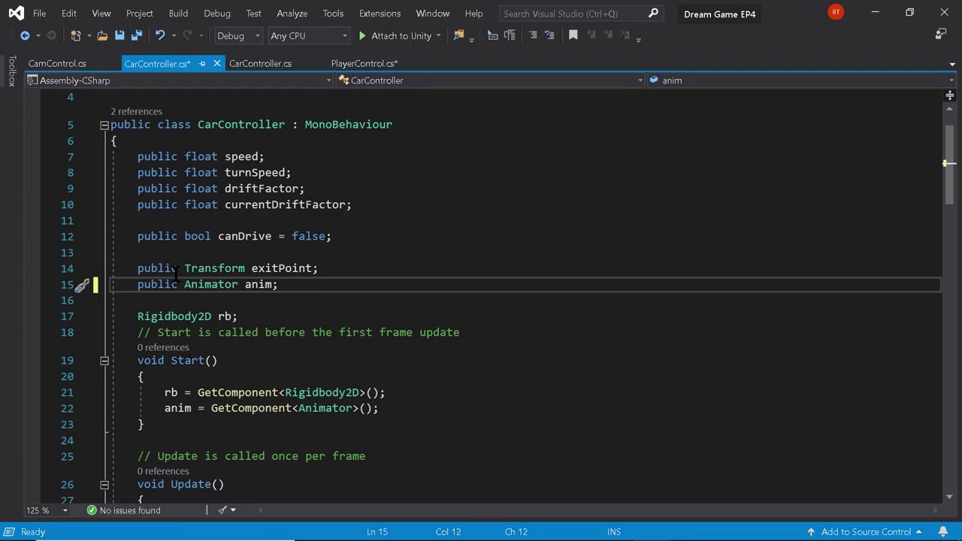
{"action": "key", "text": "ctrl+s"}
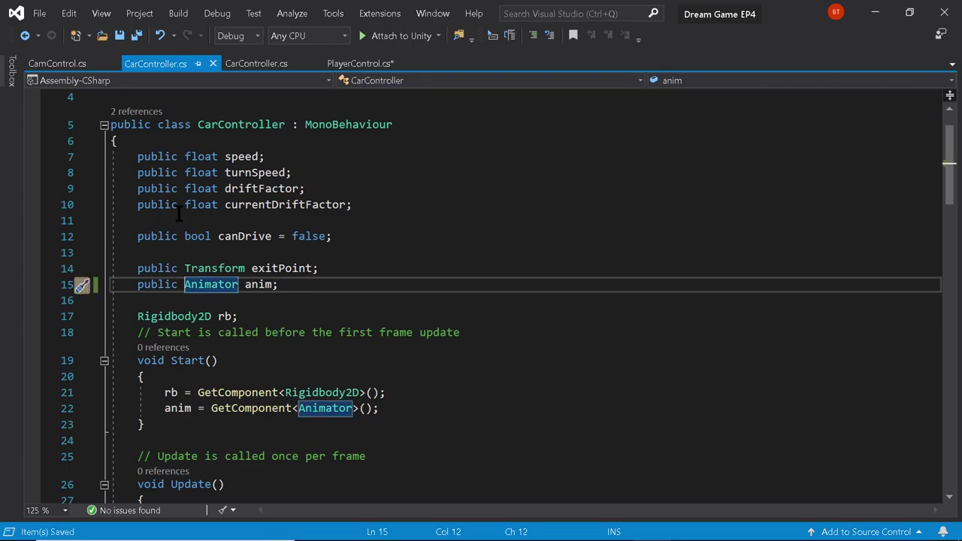
{"action": "scroll", "coordinate": [333, 96], "scroll_direction": "up", "scroll_amount": 1}
{"action": "left_click", "coordinate": [339, 63]}
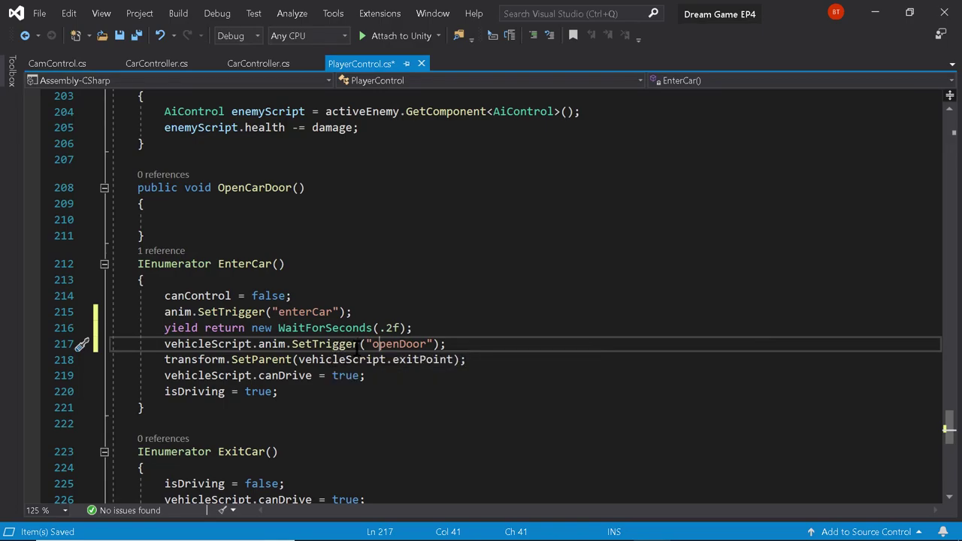
Insert yield return new WaitForSeconds(1.3f); after the openDoor trigger in EnterCar
{"action": "left_click", "coordinate": [456, 344]}
{"action": "key", "text": "Return"}
{"action": "type", "text": "y"}
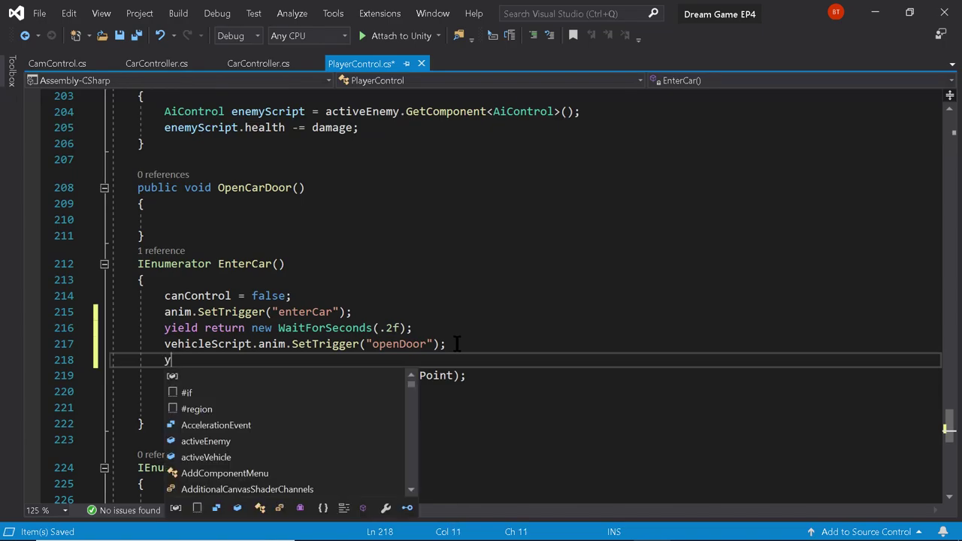
{"action": "type", "text": "ield "}
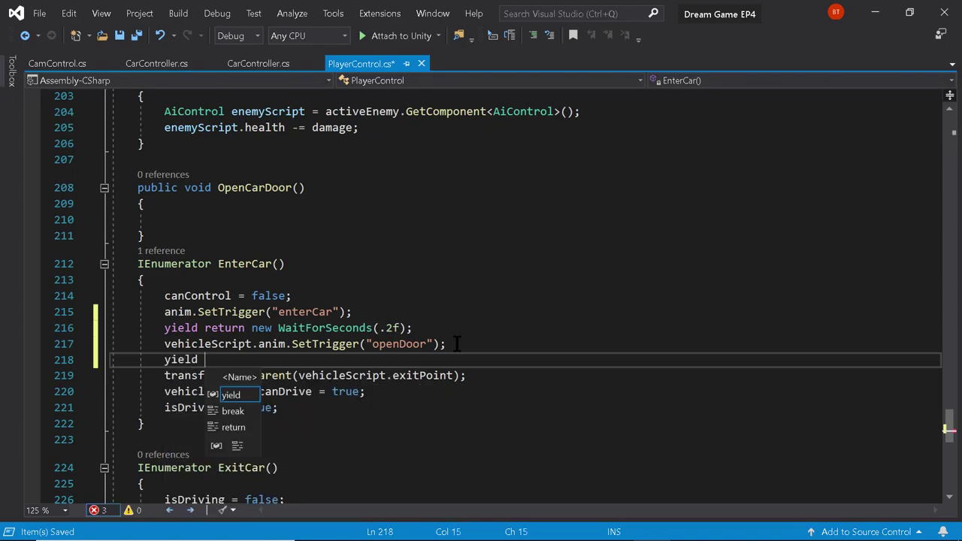
{"action": "type", "text": "return new "}
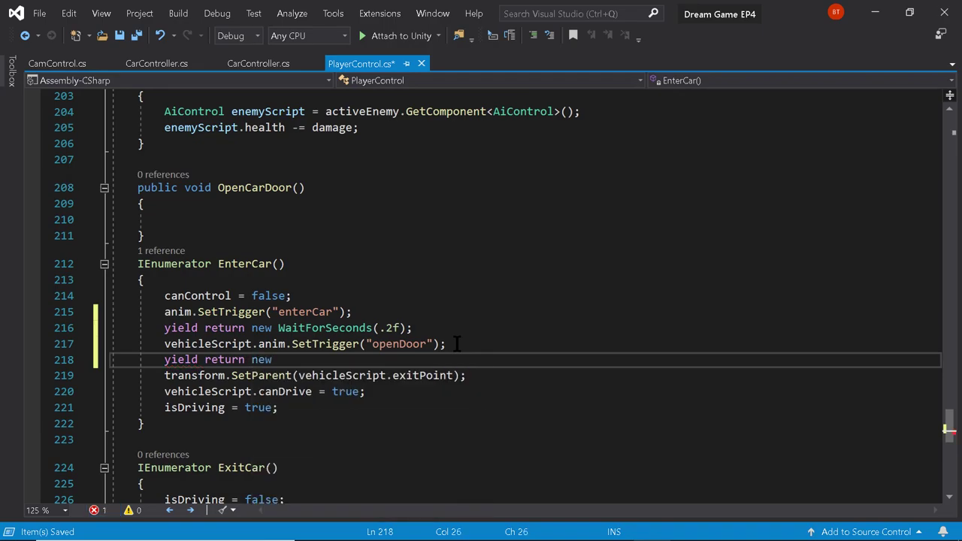
{"action": "type", "text": "Wait"}
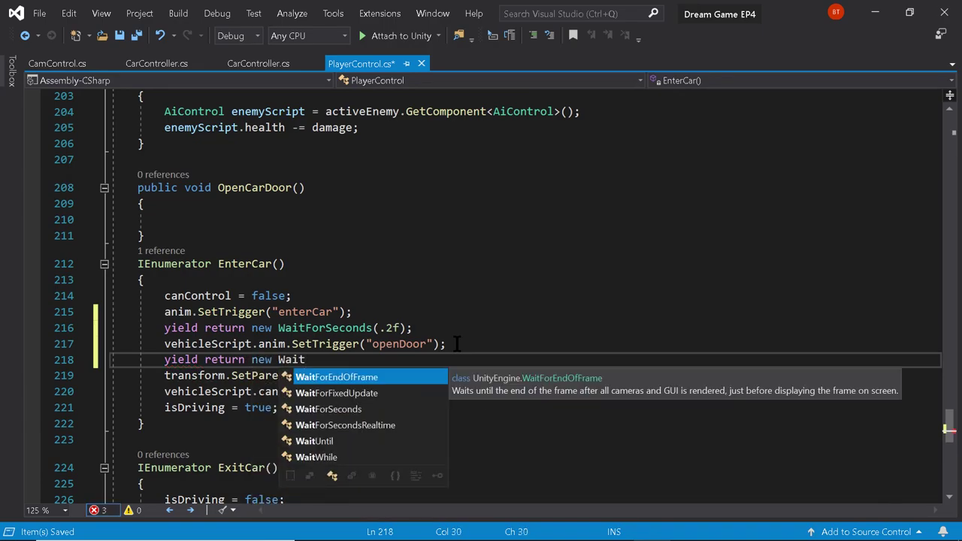
{"action": "type", "text": "fos"}
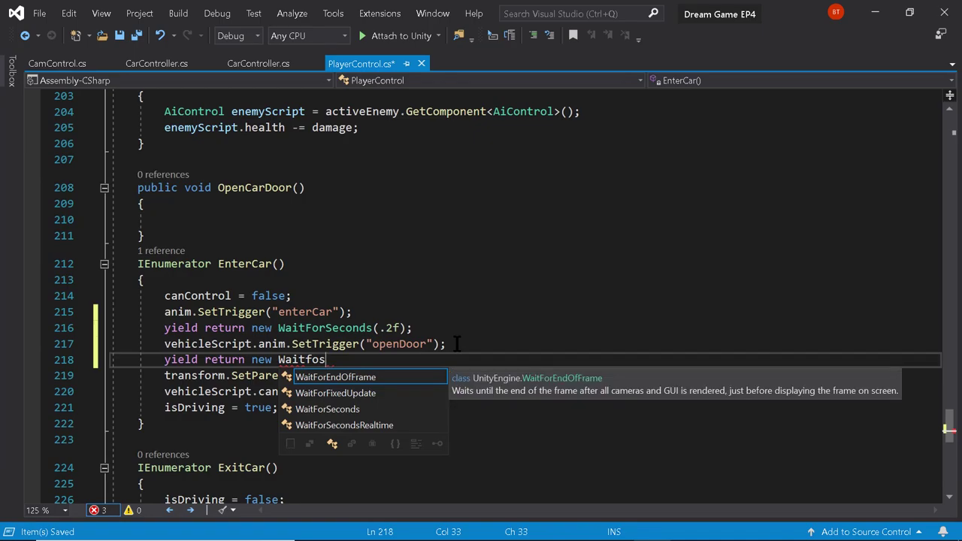
{"action": "key", "text": "BackSpace"}
{"action": "type", "text": "rs"}
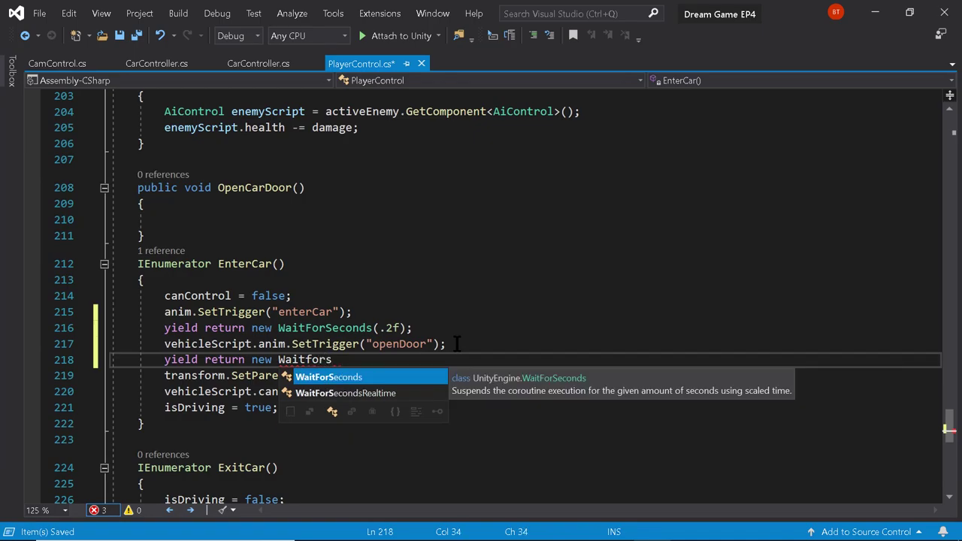
{"action": "key", "text": "Tab"}
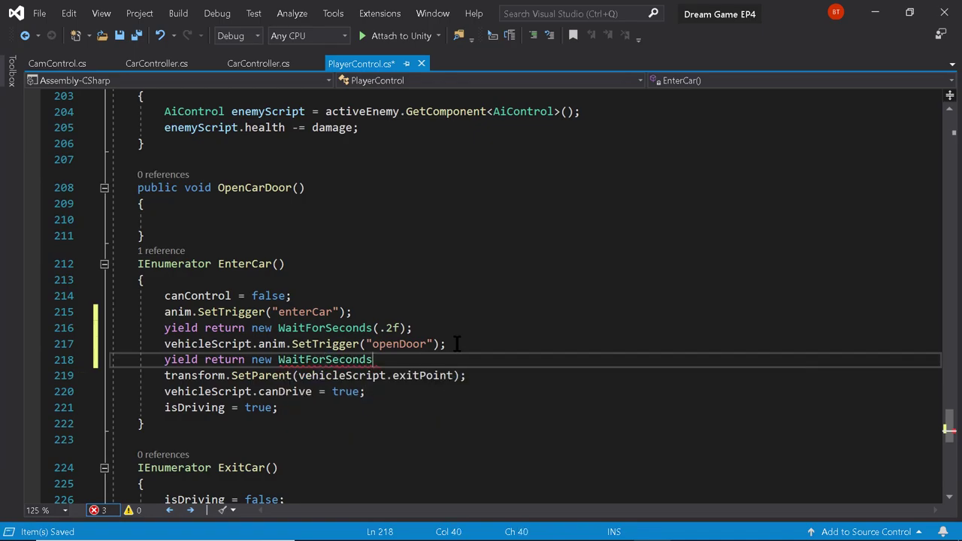
{"action": "type", "text": "();"}
{"action": "key", "text": "Left"}
{"action": "key", "text": "Left"}
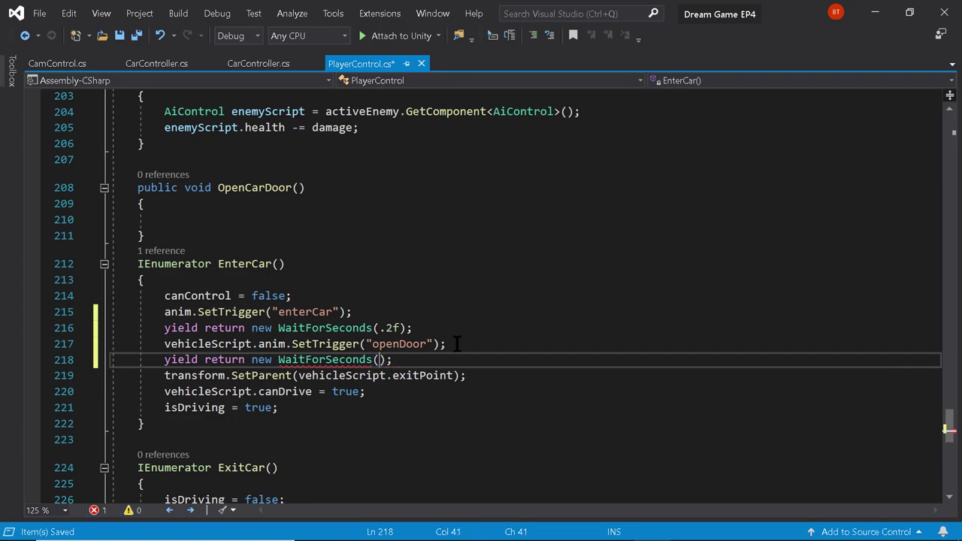
{"action": "type", "text": "1.3f"}
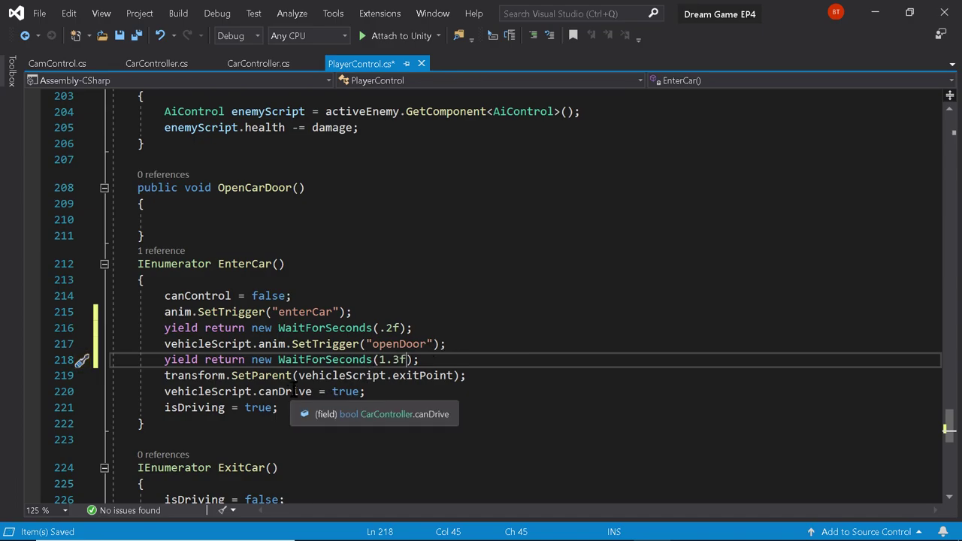
{"action": "left_click_drag", "start_coordinate": [158, 328], "coordinate": [443, 360]}
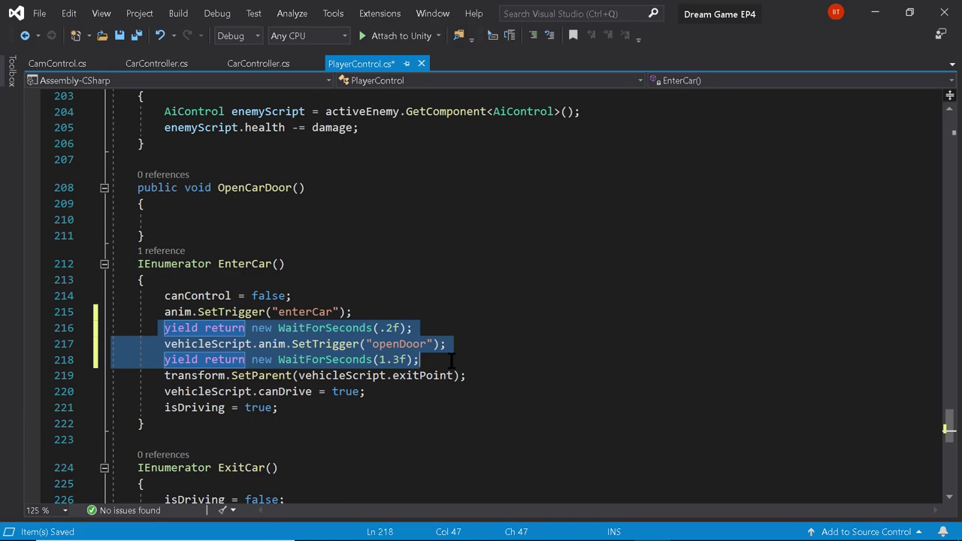
Copy EnterCar's openDoor trigger and .2f wait lines into ExitCar after its first wait
{"action": "scroll", "coordinate": [259, 386], "scroll_direction": "down", "scroll_amount": 3}
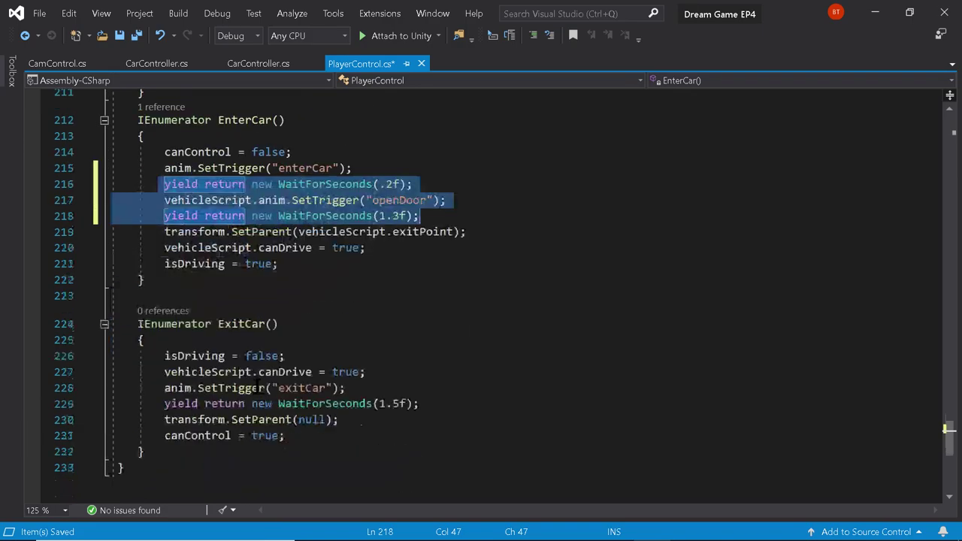
{"action": "scroll", "coordinate": [259, 386], "scroll_direction": "down", "scroll_amount": 1}
{"action": "left_click", "coordinate": [360, 342]}
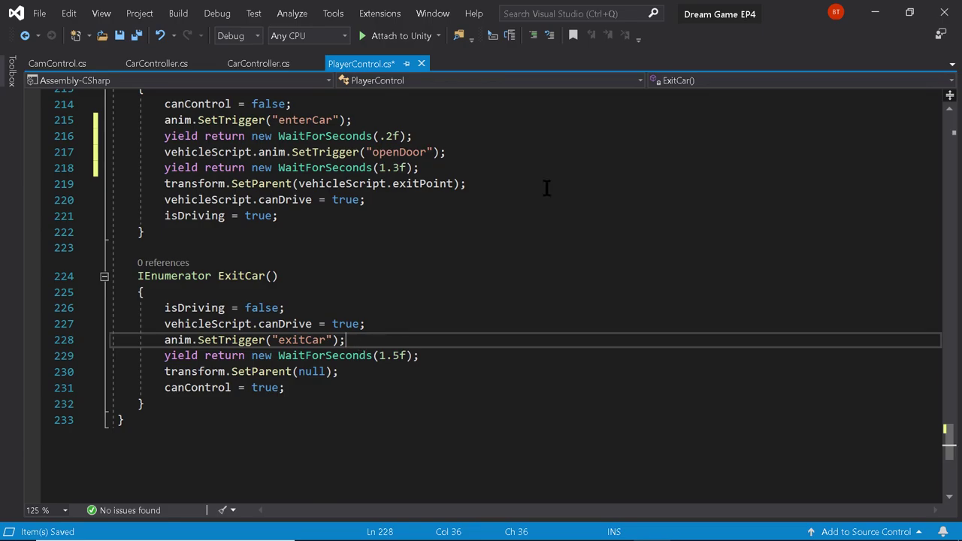
{"action": "left_click", "coordinate": [440, 152]}
{"action": "key", "text": "shift+Home"}
{"action": "key", "text": "shift+Home"}
{"action": "key", "text": "ctrl+c"}
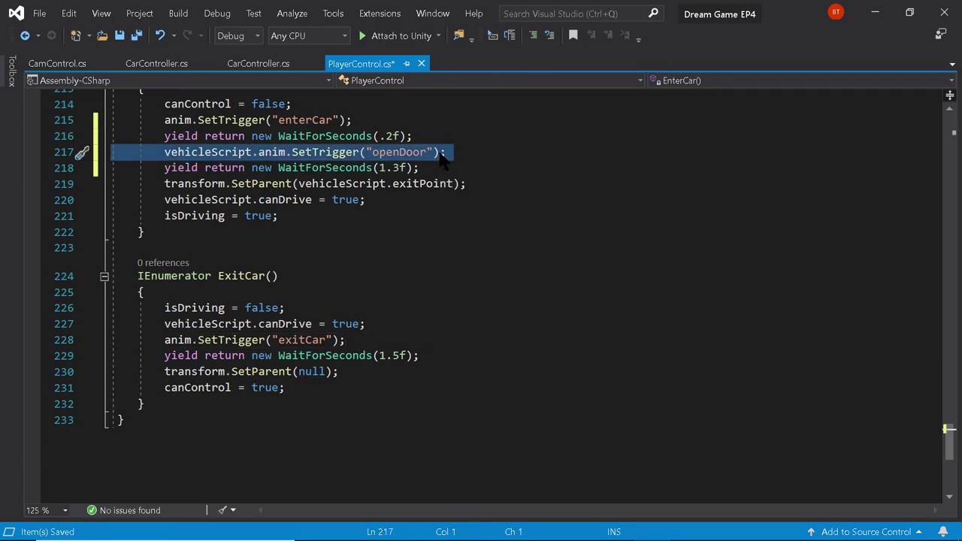
{"action": "left_click", "coordinate": [421, 356]}
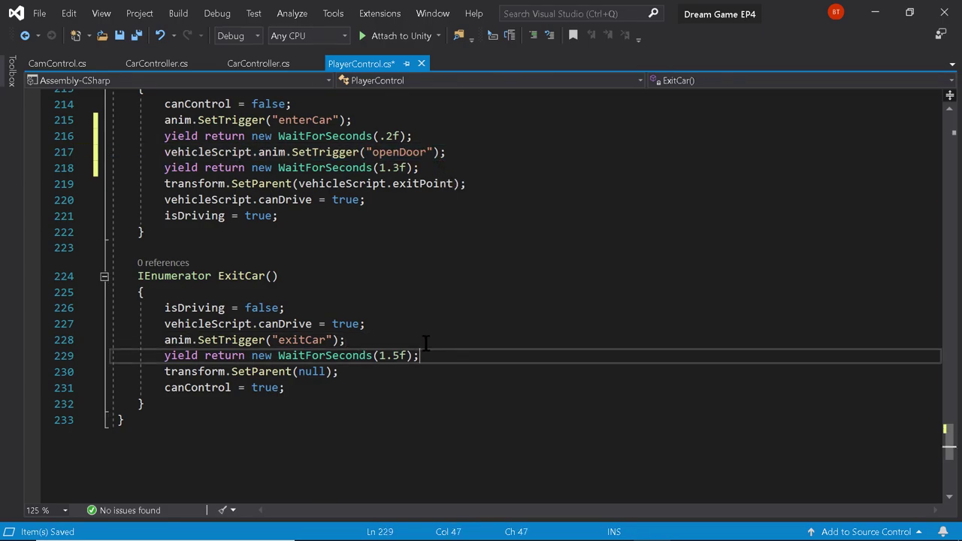
{"action": "key", "text": "Return"}
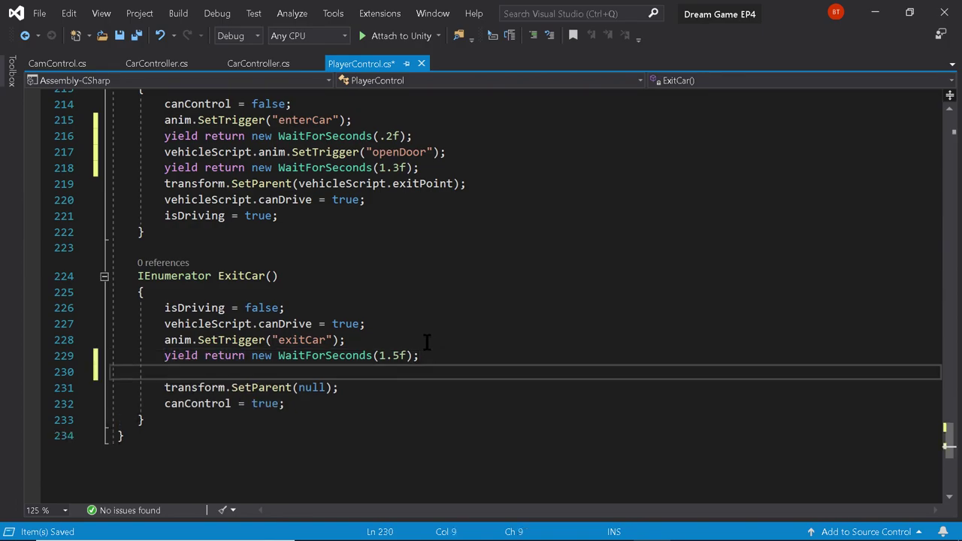
{"action": "key", "text": "ctrl+v"}
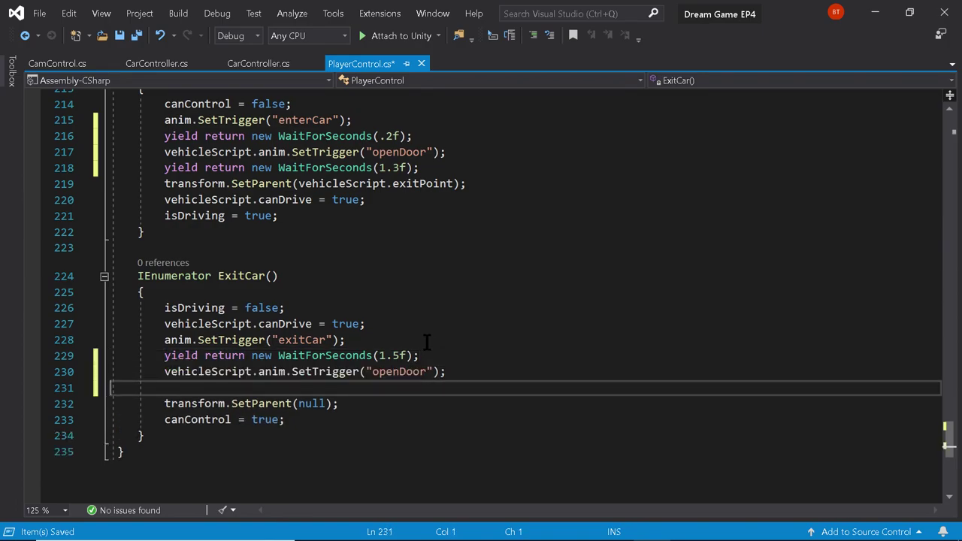
{"action": "triple_click", "coordinate": [365, 136]}
{"action": "key", "text": "ctrl+c"}
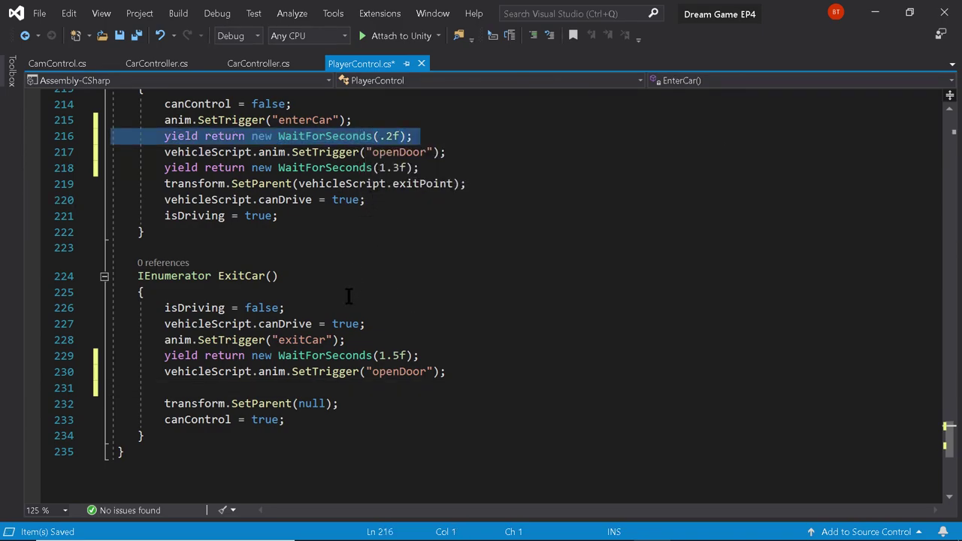
{"action": "left_click", "coordinate": [268, 387]}
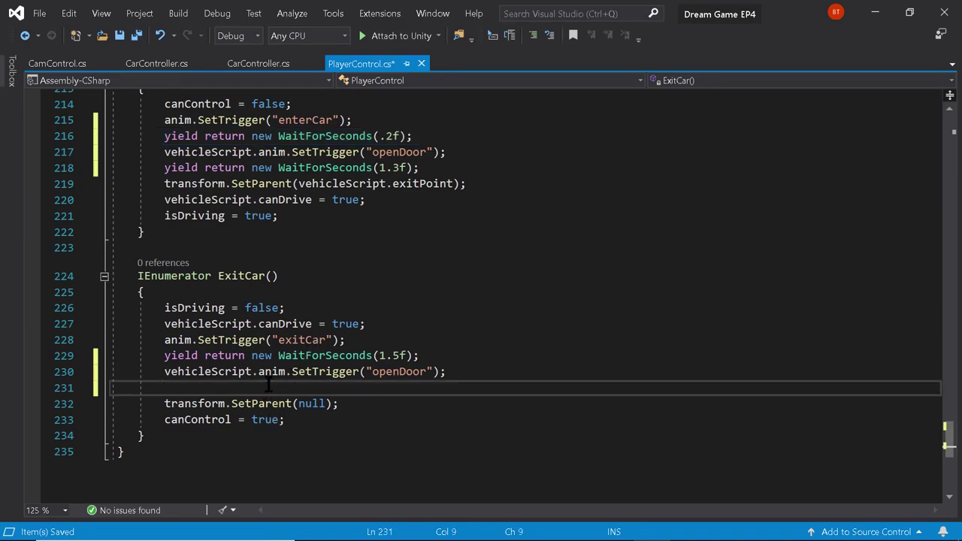
{"action": "key", "text": "ctrl+v"}
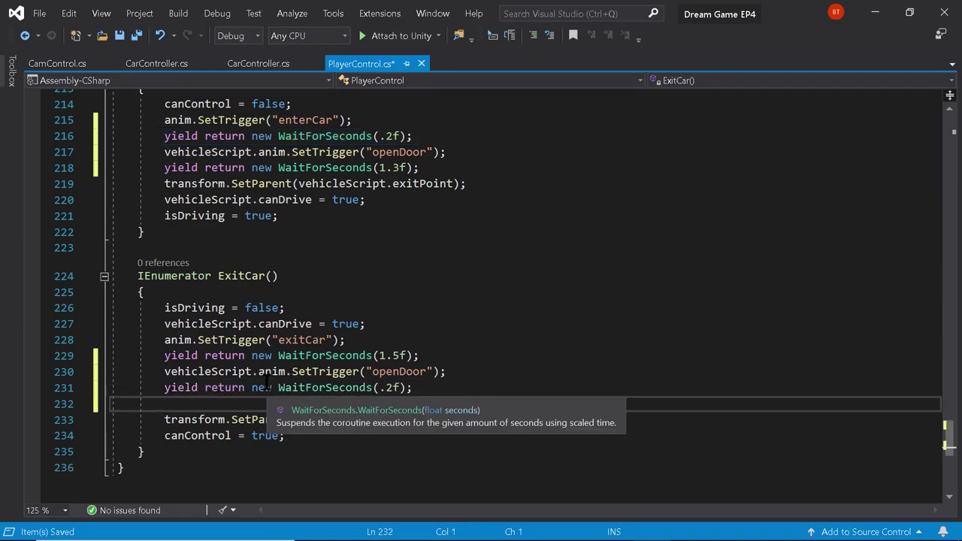
{"action": "key", "text": "BackSpace"}
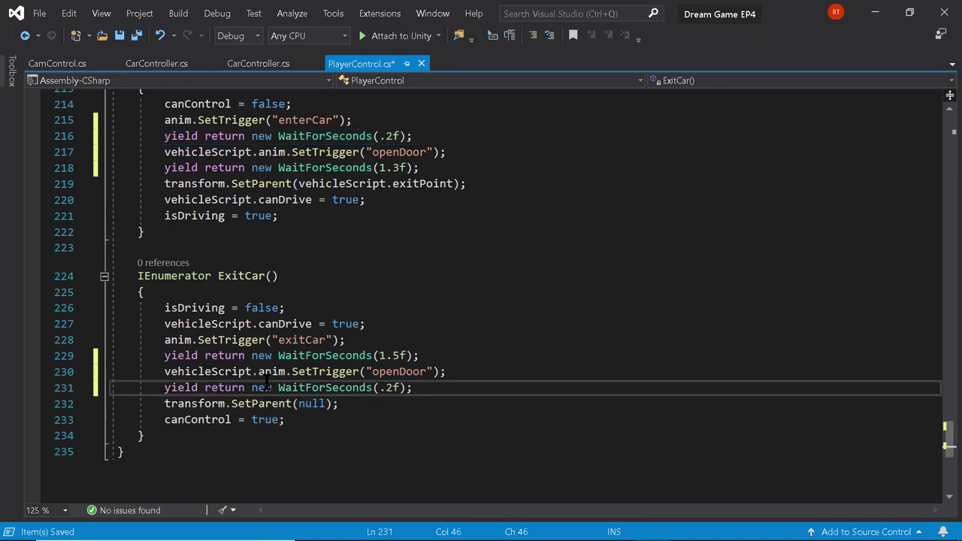
Change ExitCar's first wait from 1.5f to 1.3f and save PlayerControl.cs
{"action": "left_click", "coordinate": [392, 356]}
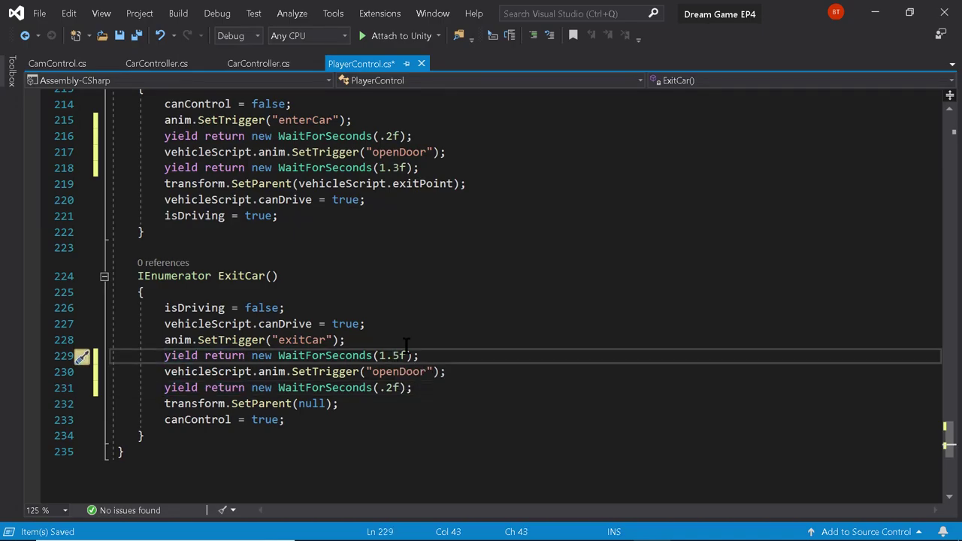
{"action": "key", "text": "Delete"}
{"action": "type", "text": "3"}
{"action": "key", "text": "ctrl+s"}
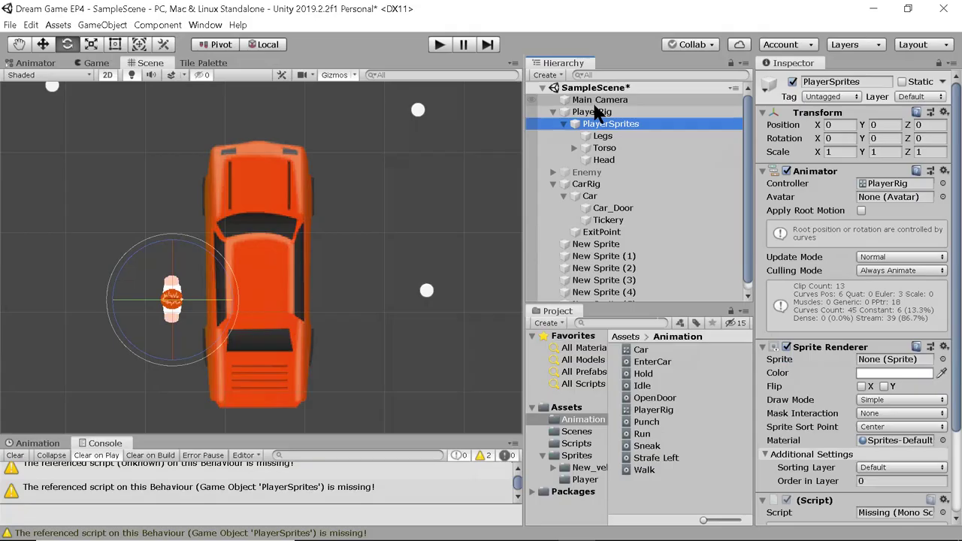
Add a Circle Collider 2D to PlayerRig and drag its radius to 0.41
{"action": "left_click", "coordinate": [592, 111]}
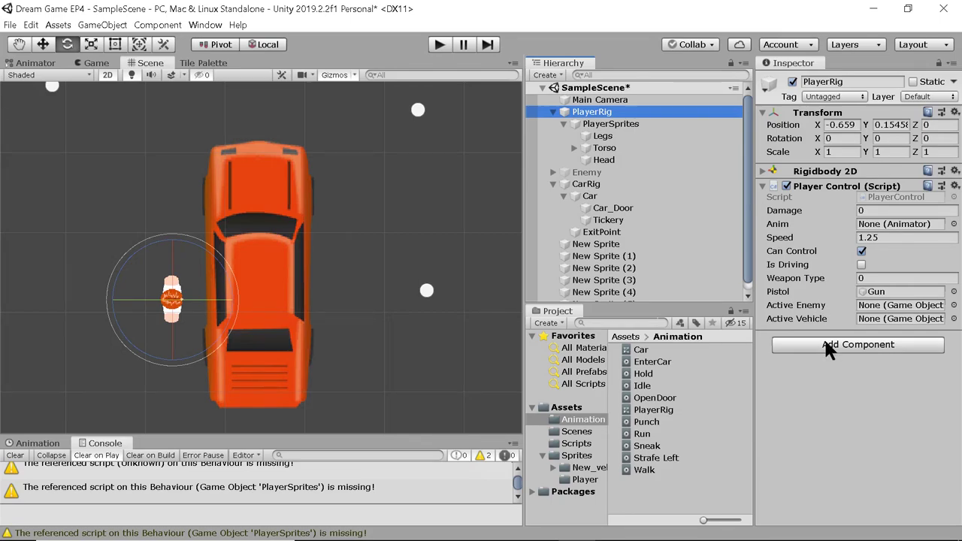
{"action": "left_click", "coordinate": [825, 344]}
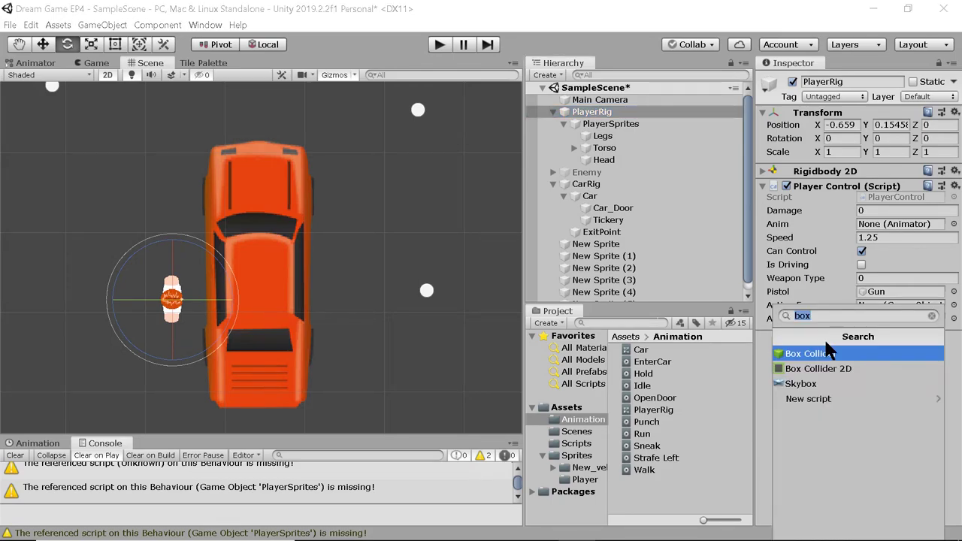
{"action": "type", "text": "c"}
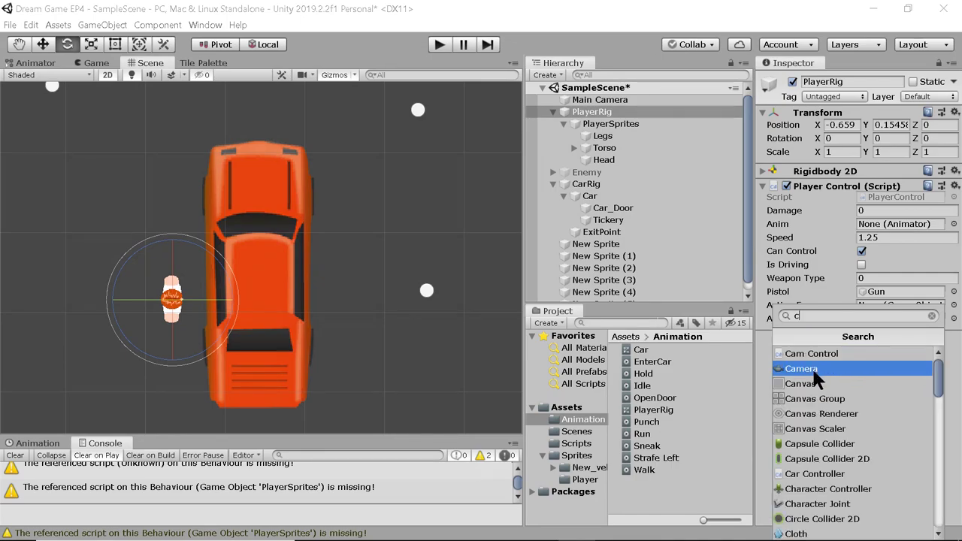
{"action": "type", "text": "i"}
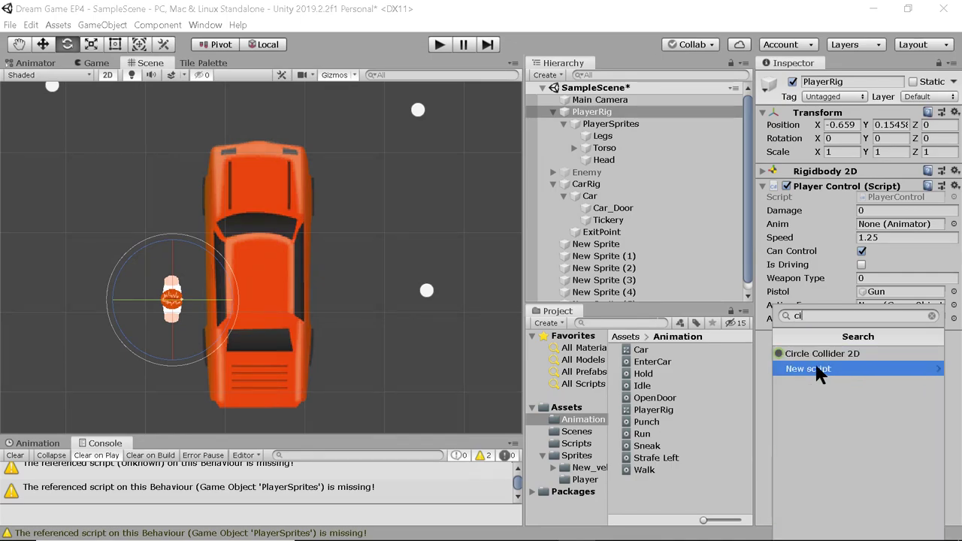
{"action": "left_click", "coordinate": [817, 357]}
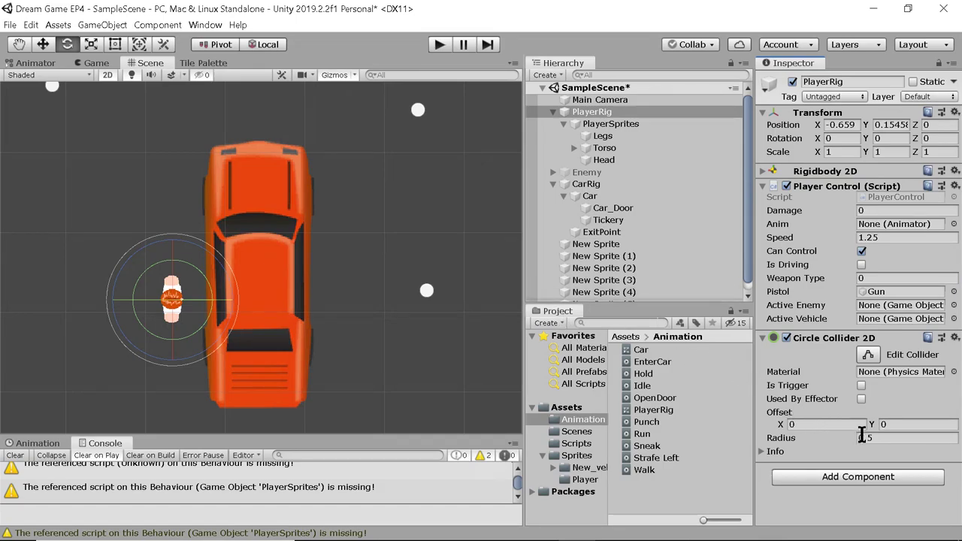
{"action": "left_click_drag", "start_coordinate": [851, 442], "coordinate": [847, 440]}
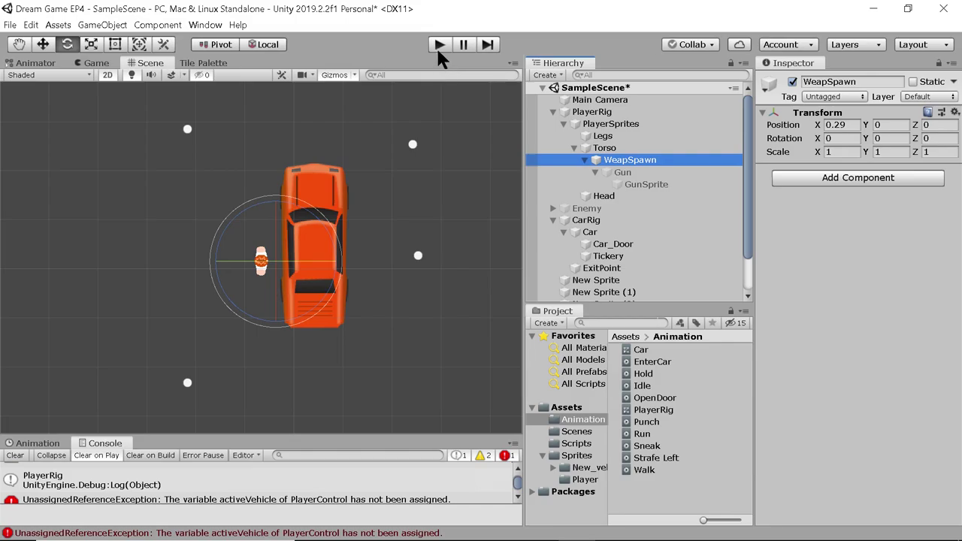
{"action": "key", "text": "alt+Tab"}
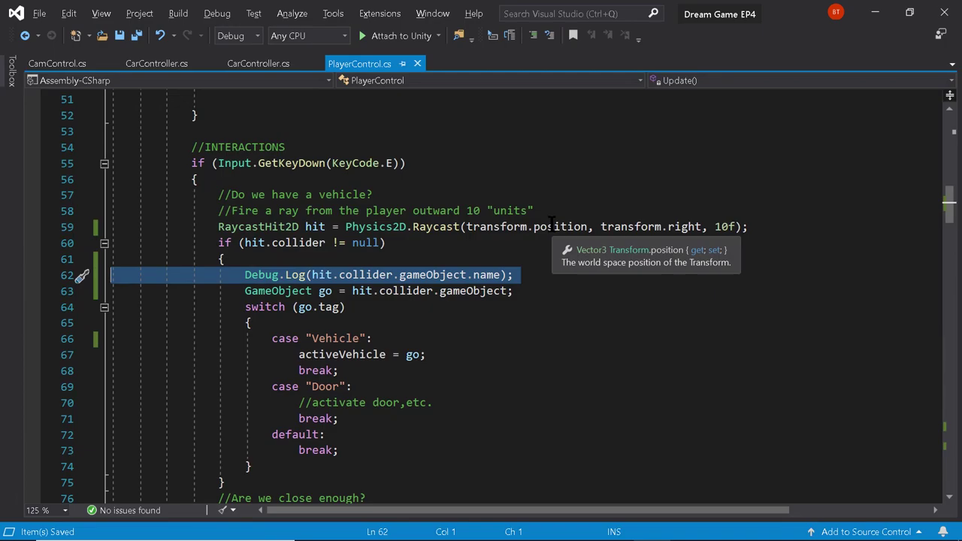
Make the raycast origin new Vector2(transform.position.x + .1f, transform.position.y)
{"action": "left_click", "coordinate": [465, 226]}
{"action": "left_click_drag", "start_coordinate": [465, 226], "coordinate": [588, 226]}
{"action": "scroll", "coordinate": [667, 296], "scroll_direction": "up", "scroll_amount": 1}
{"action": "type", "text": "new Ve"}
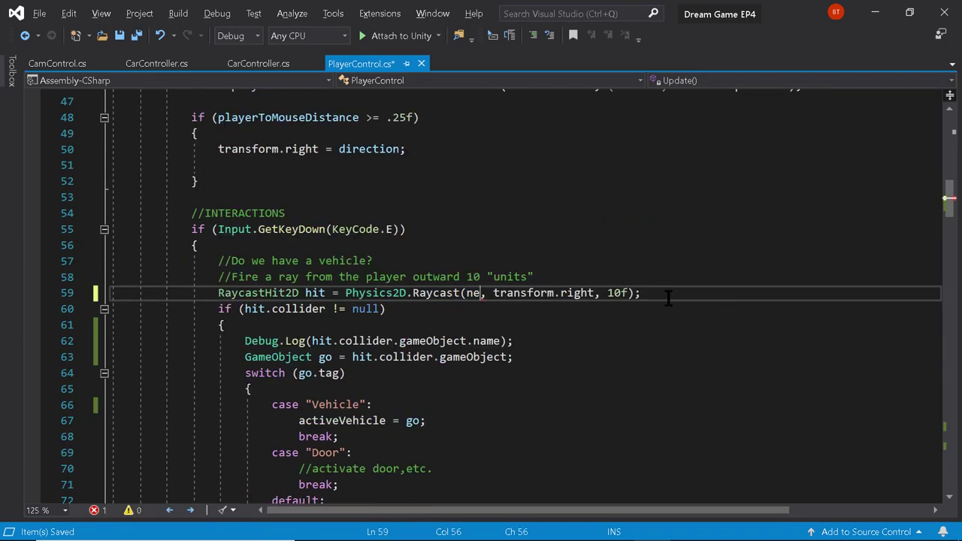
{"action": "type", "text": "ctor3"}
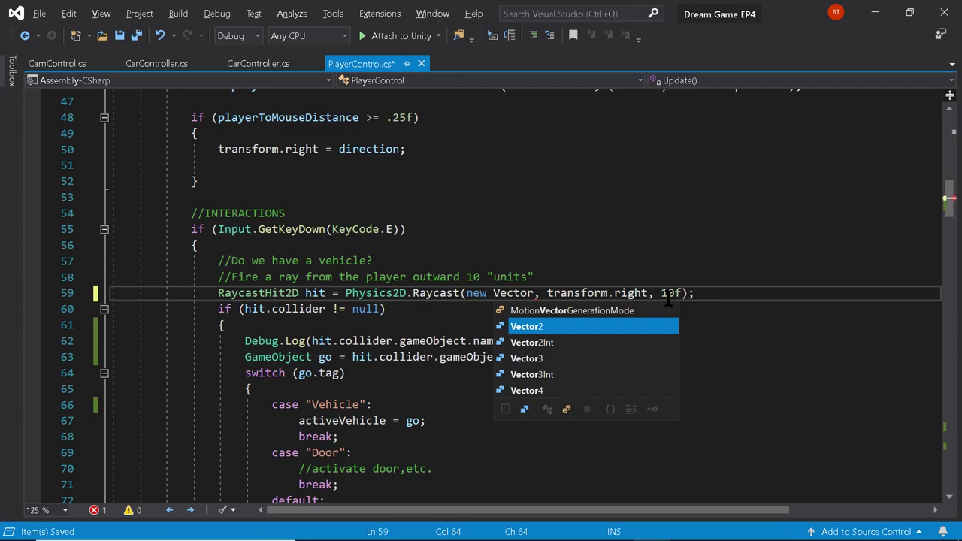
{"action": "key", "text": "BackSpace"}
{"action": "type", "text": "2"}
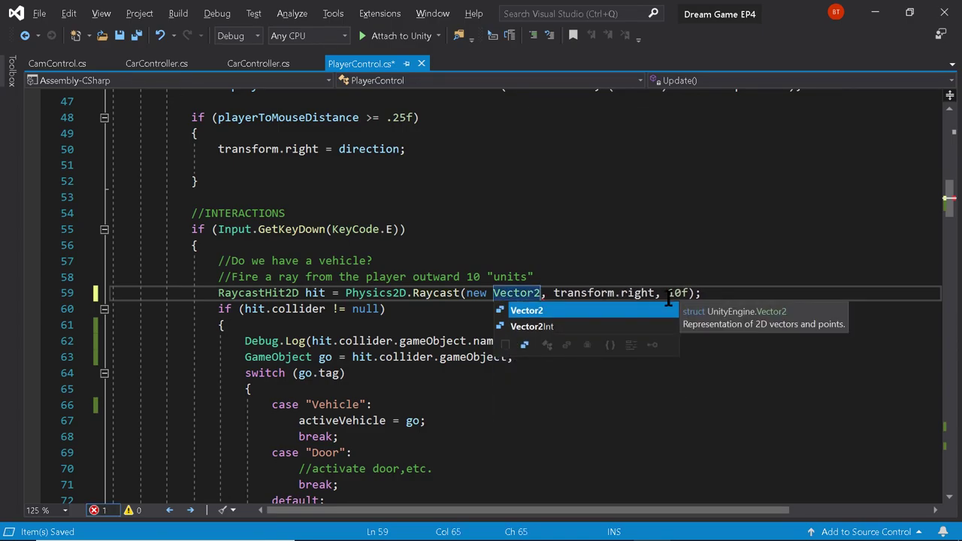
{"action": "type", "text": "()"}
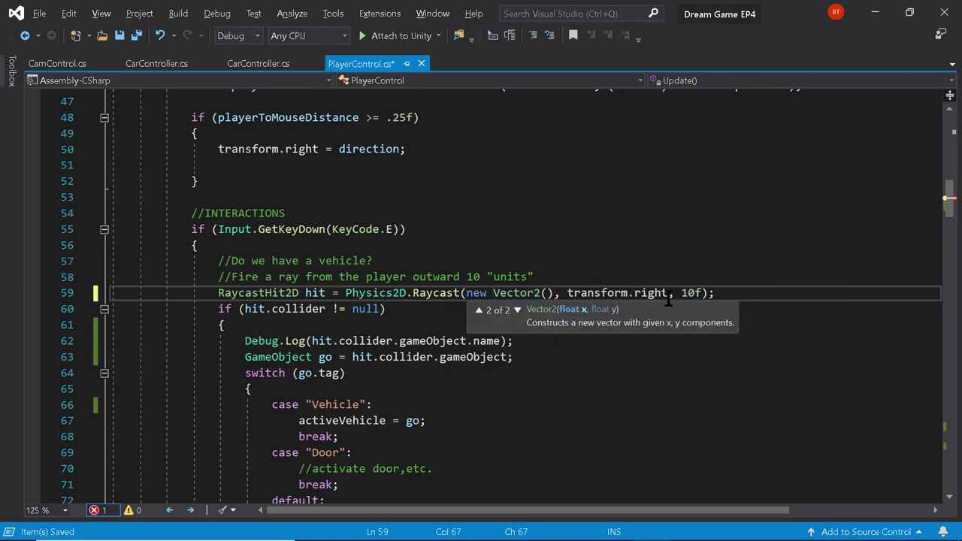
{"action": "key", "text": "Left"}
{"action": "type", "text": "transform.p"}
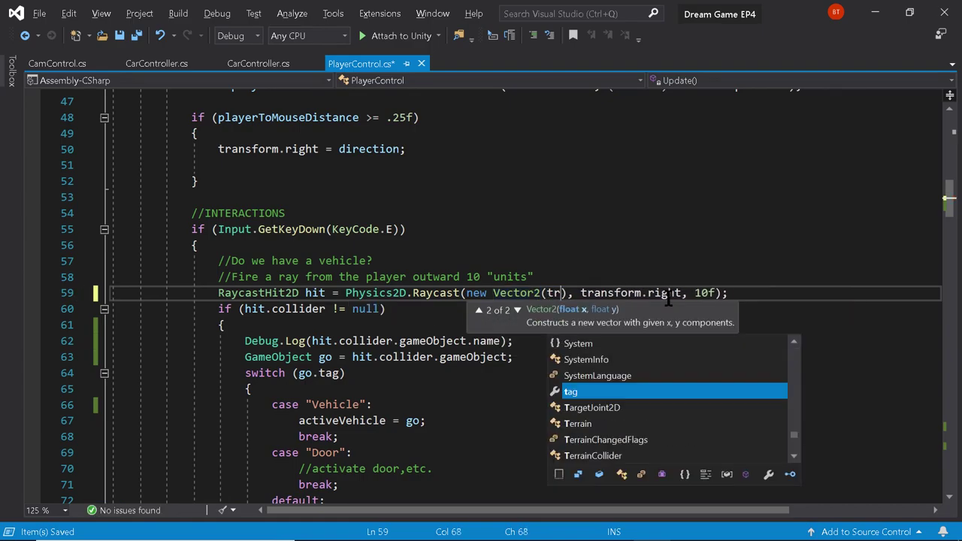
{"action": "type", "text": "osition"}
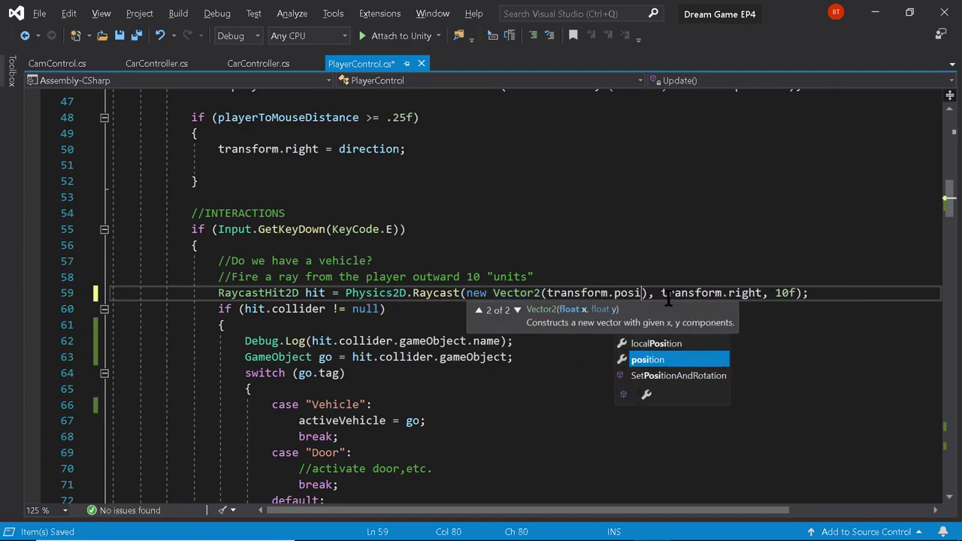
{"action": "type", "text": ".x"}
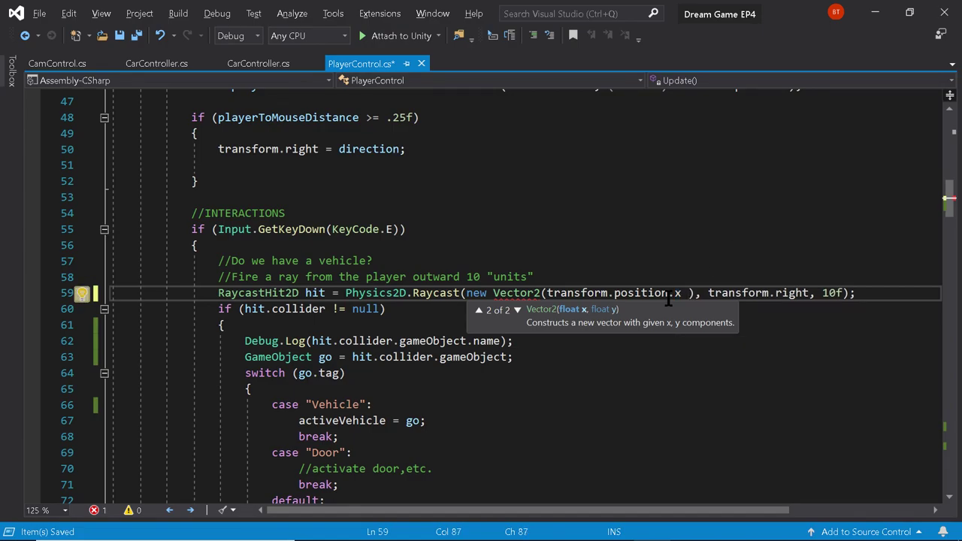
{"action": "type", "text": " + ."}
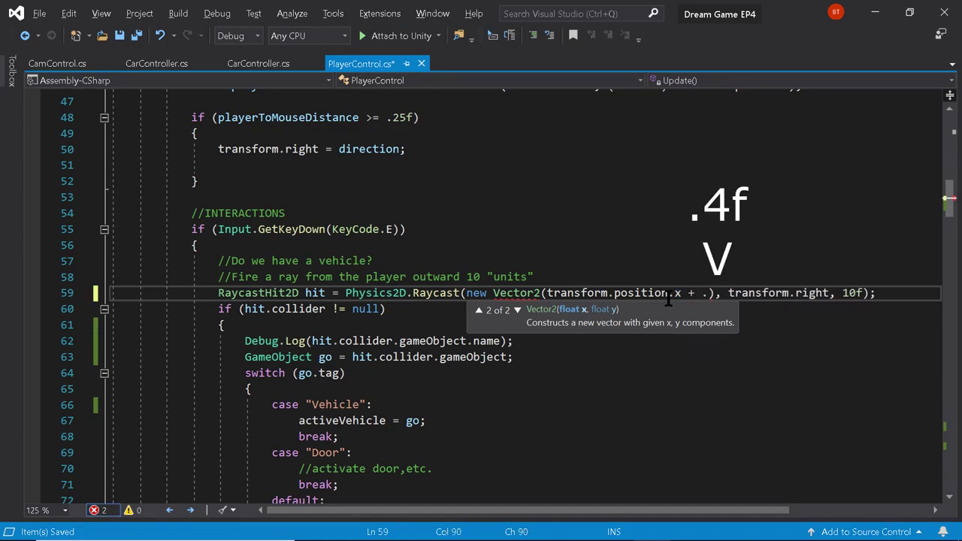
{"action": "type", "text": "1f,"}
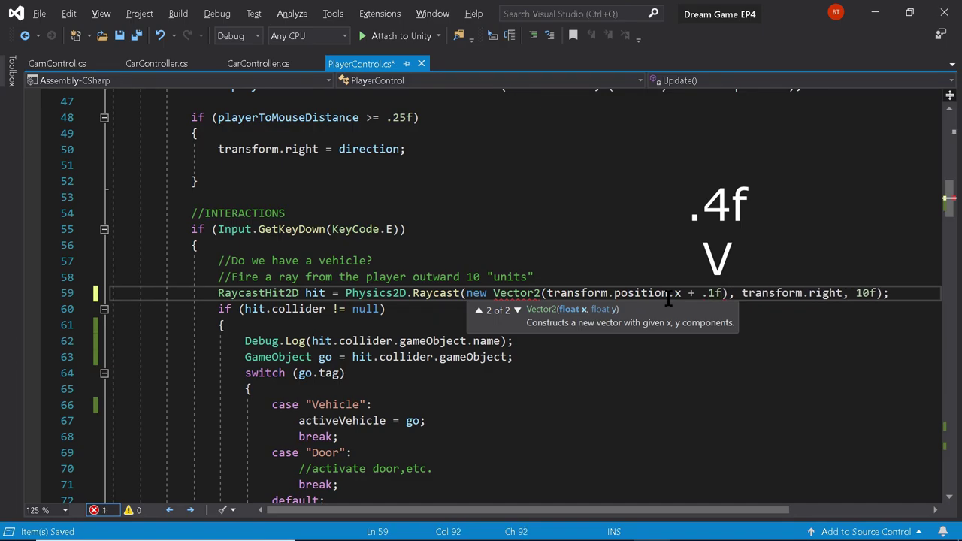
{"action": "type", "text": "transform.p"}
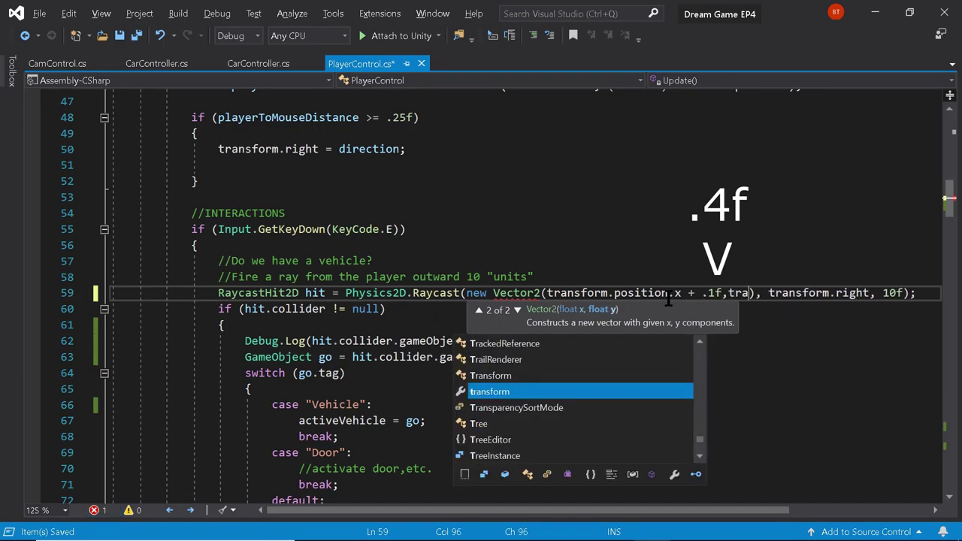
{"action": "type", "text": "osition.y"}
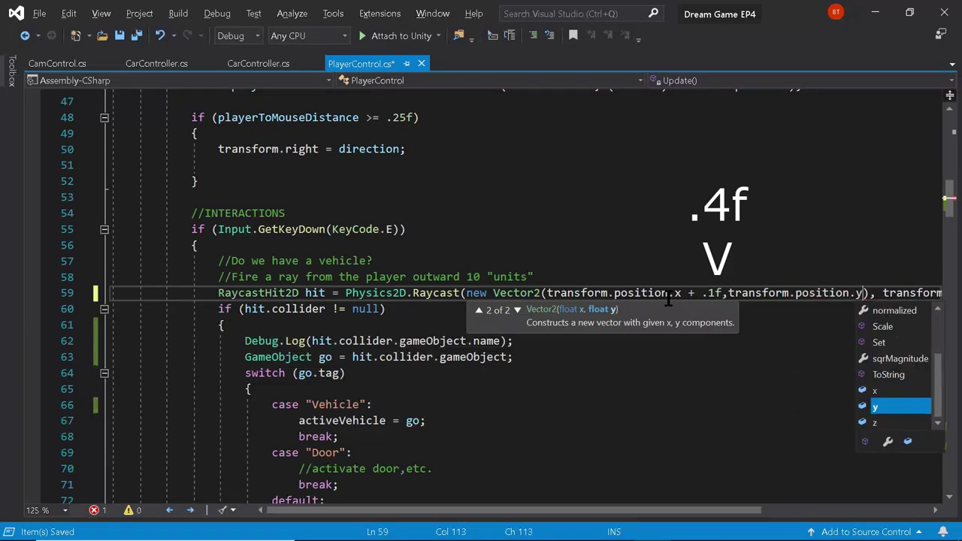
Change the raycast's x offset from .1f to .4f
{"action": "key", "text": "ctrl"}
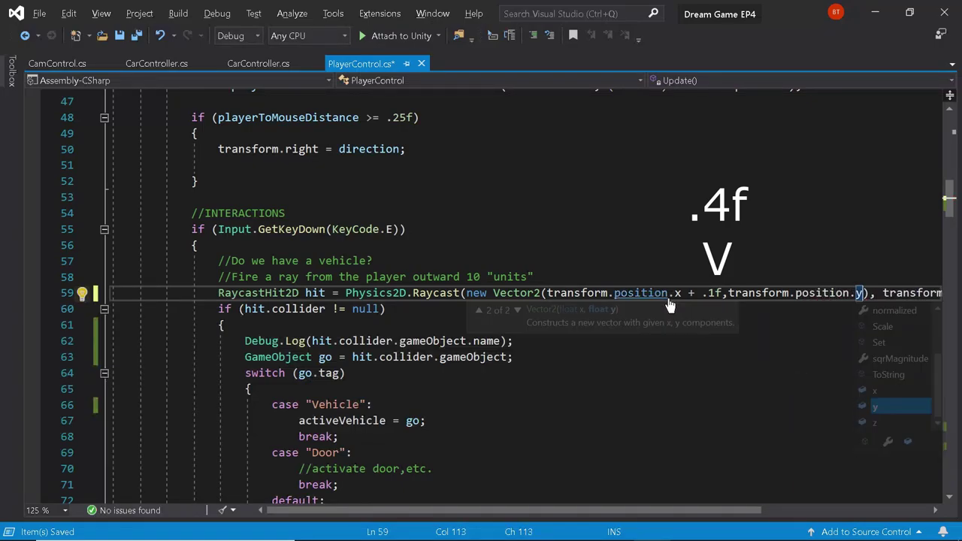
{"action": "left_click", "coordinate": [640, 293]}
{"action": "key", "text": "BackSpace"}
{"action": "type", "text": "4"}
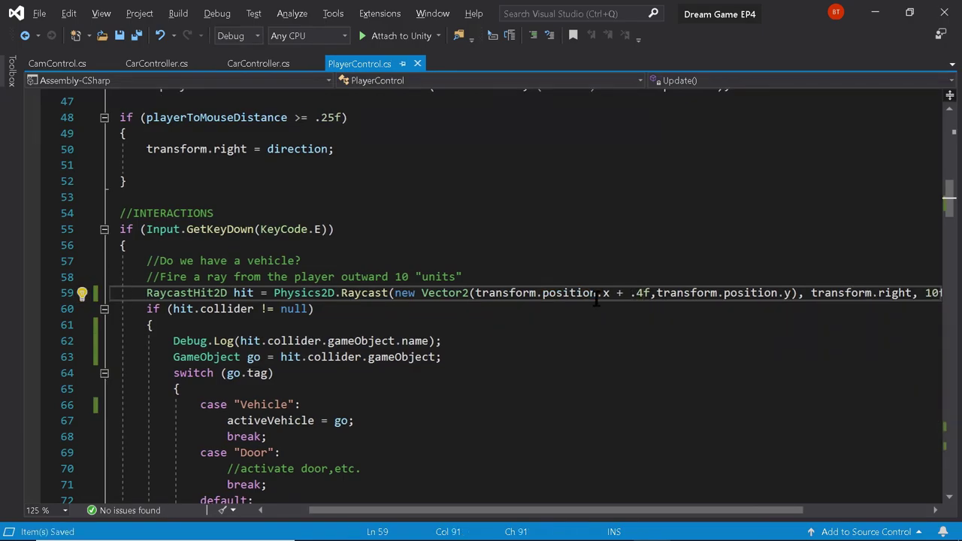
{"action": "key", "text": "alt+Tab"}
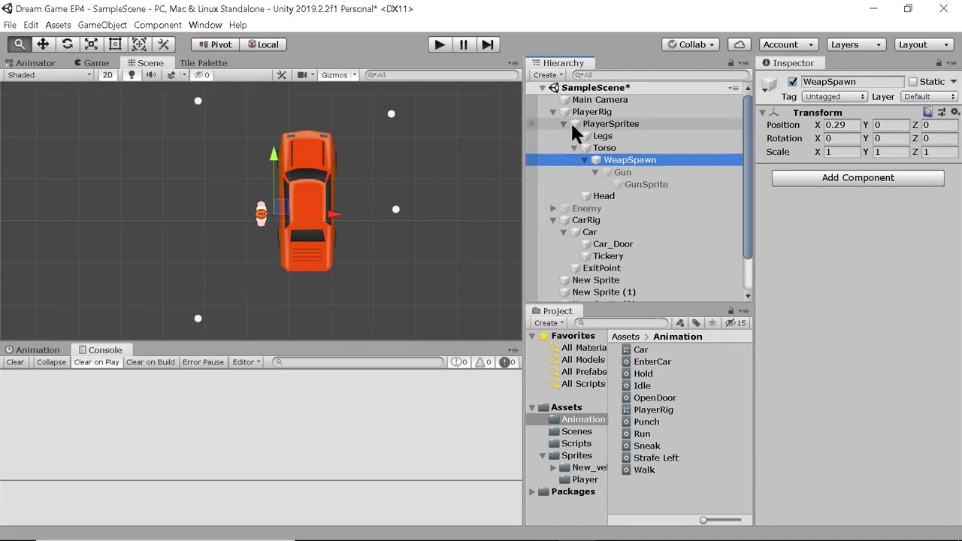
Drag ExitPoint into CarRig's Car Controller Exit Point field and start Play mode
{"action": "left_click", "coordinate": [580, 220]}
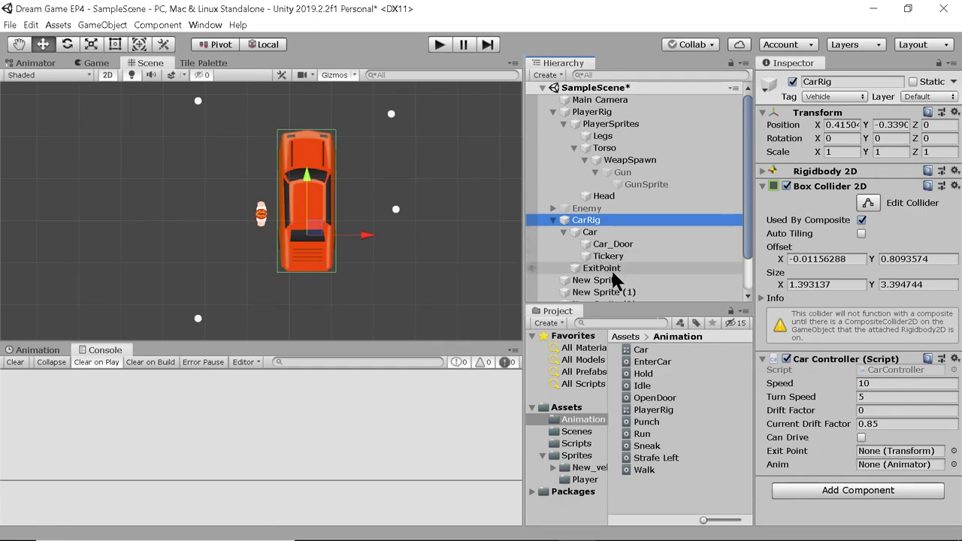
{"action": "left_click_drag", "start_coordinate": [612, 272], "coordinate": [876, 457]}
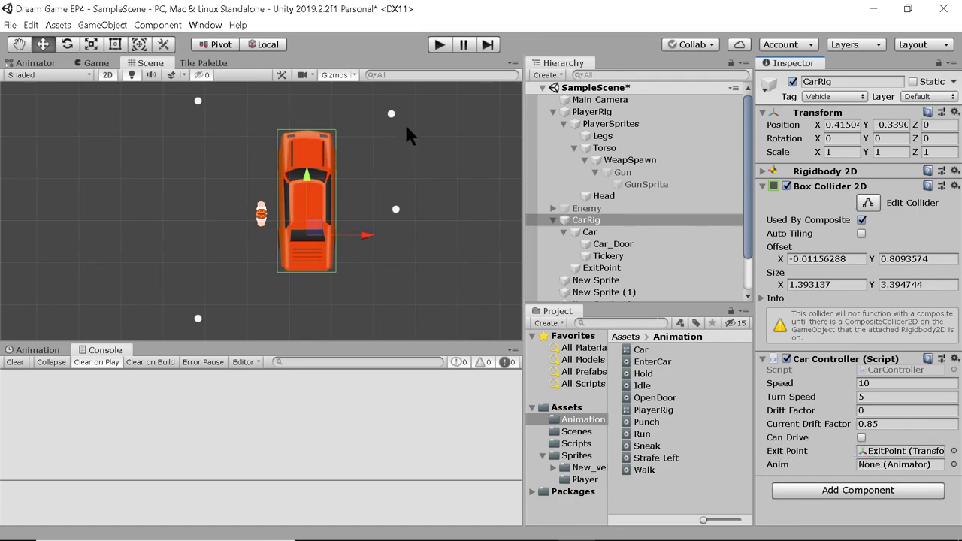
{"action": "left_click", "coordinate": [438, 48]}
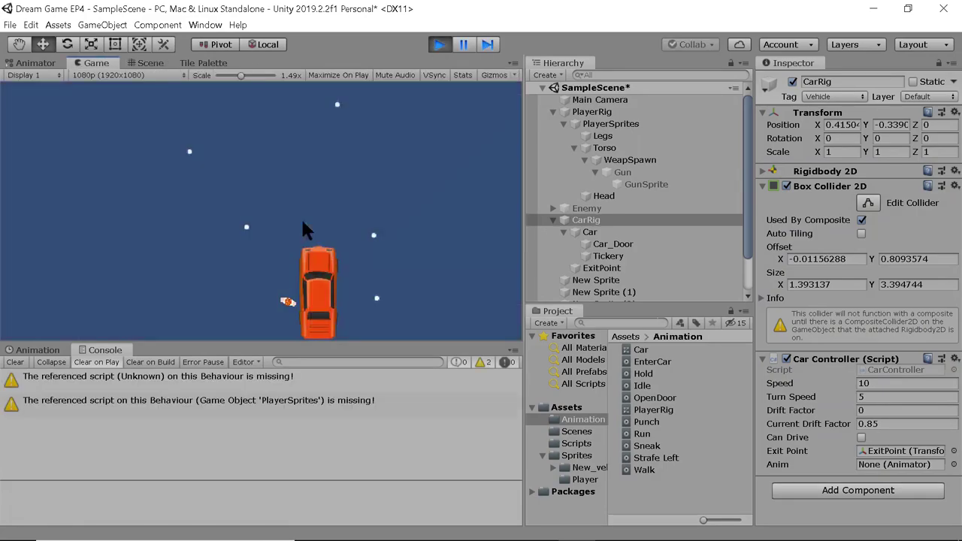
Walk the player to the car with WASD and press E to try entering it
{"action": "key", "text": "w"}
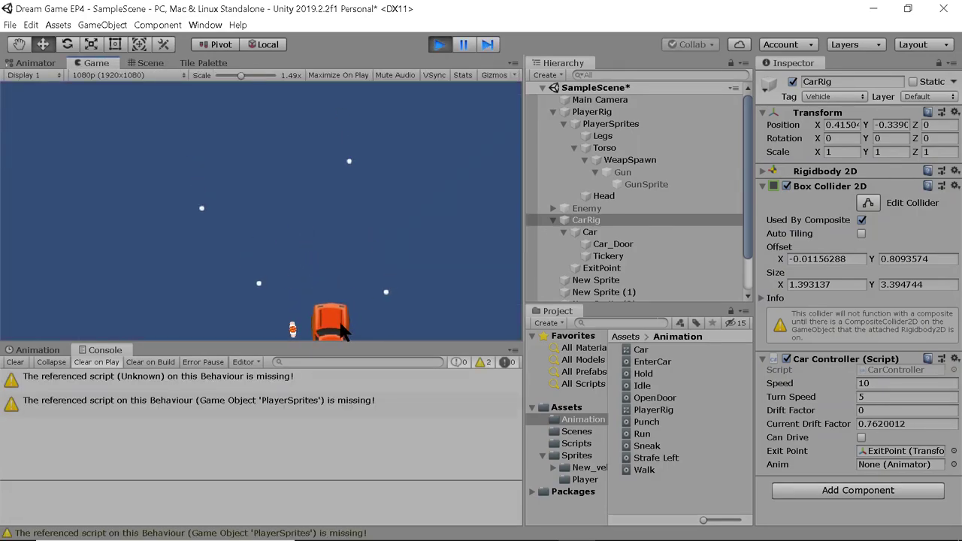
{"action": "key", "text": "e"}
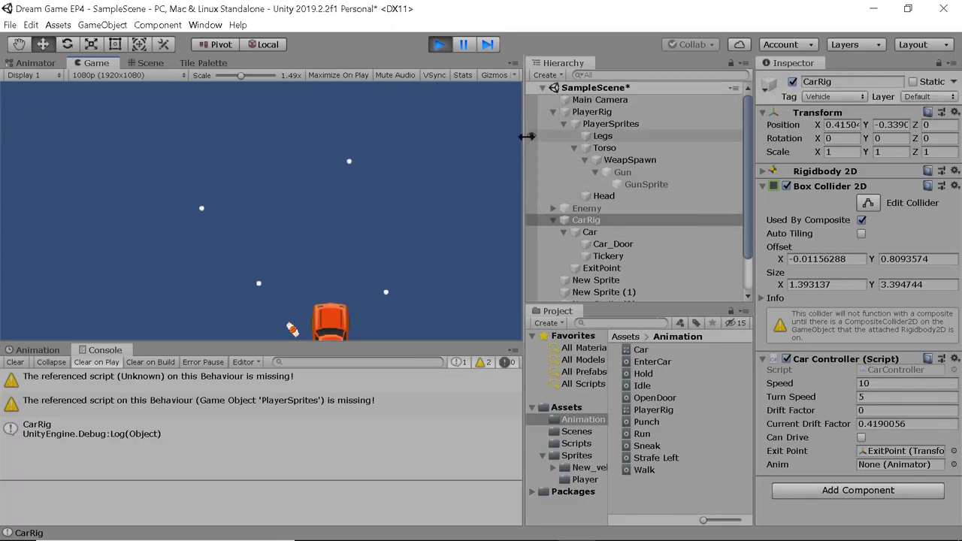
{"action": "left_click", "coordinate": [562, 112]}
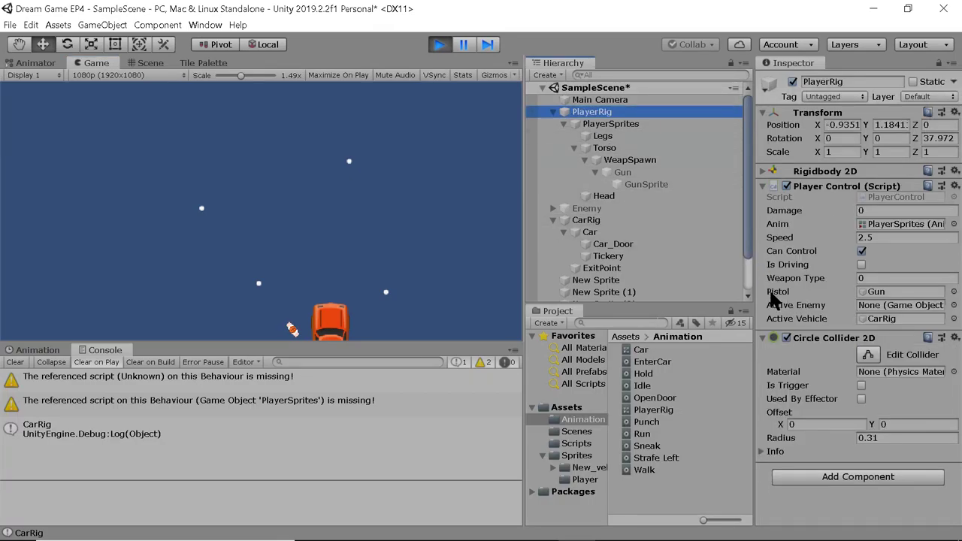
{"action": "left_click", "coordinate": [295, 283]}
{"action": "key", "text": "s"}
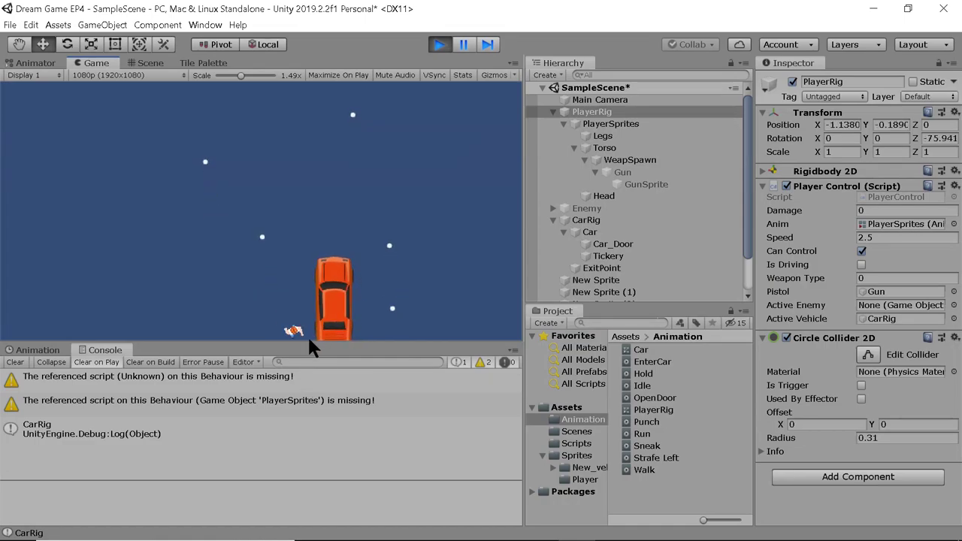
{"action": "key", "text": "d"}
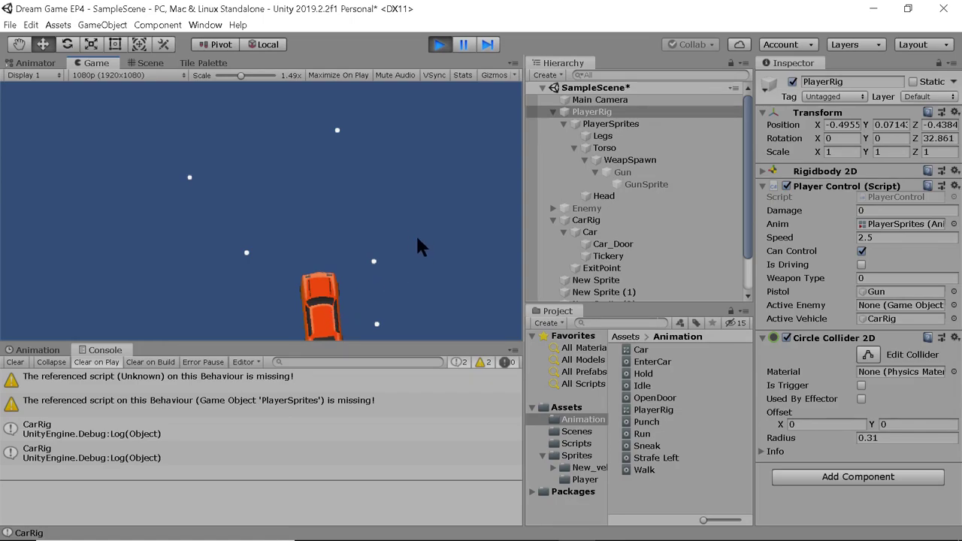
{"action": "key", "text": "w"}
{"action": "key", "text": "d"}
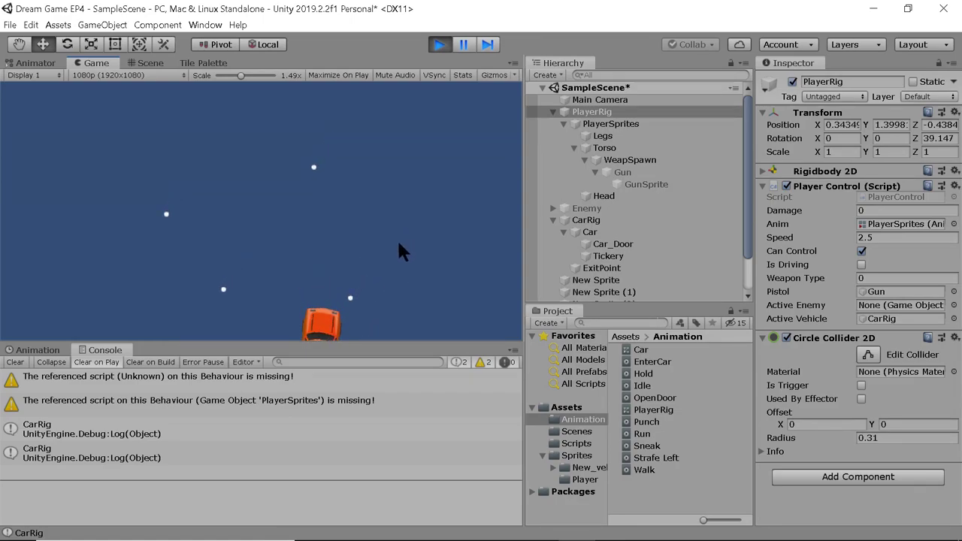
{"action": "key", "text": "w"}
{"action": "key", "text": "w"}
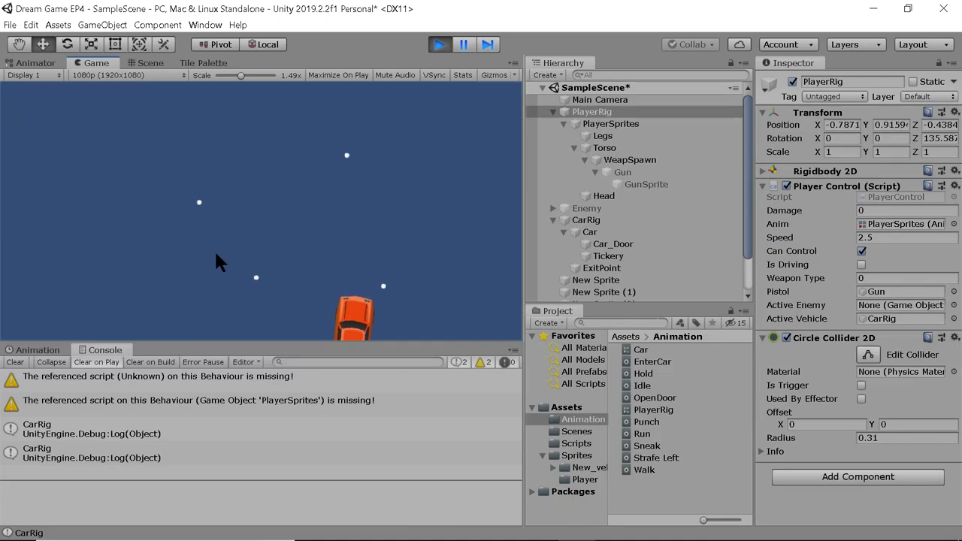
{"action": "key", "text": "w"}
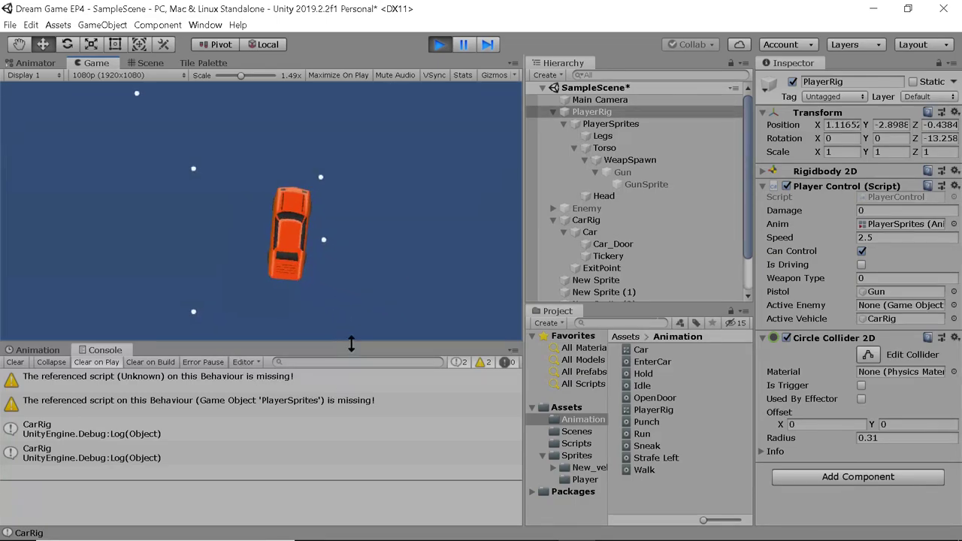
Stop play mode and set ExitPoint's Transform Position Z to 0
{"action": "left_click", "coordinate": [439, 44]}
{"action": "left_click", "coordinate": [602, 269]}
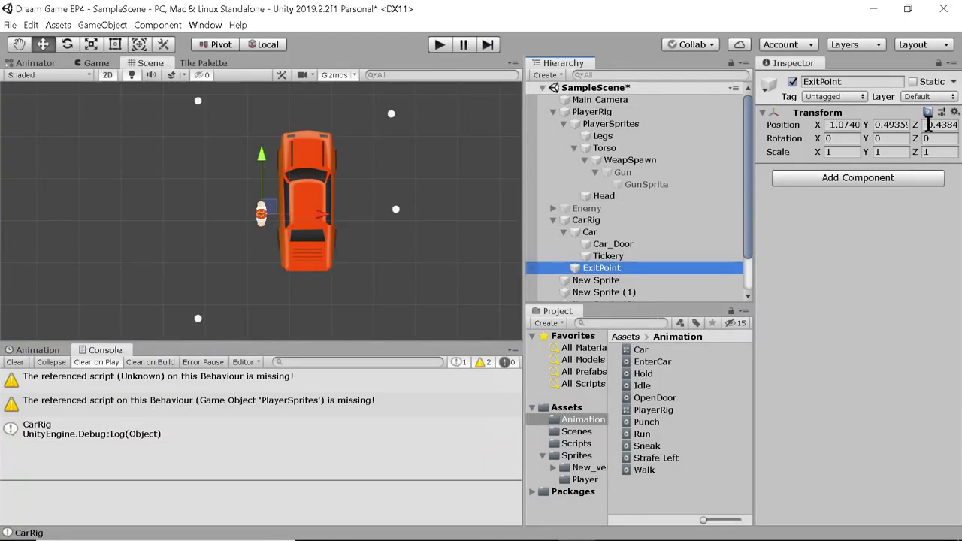
{"action": "left_click", "coordinate": [939, 124]}
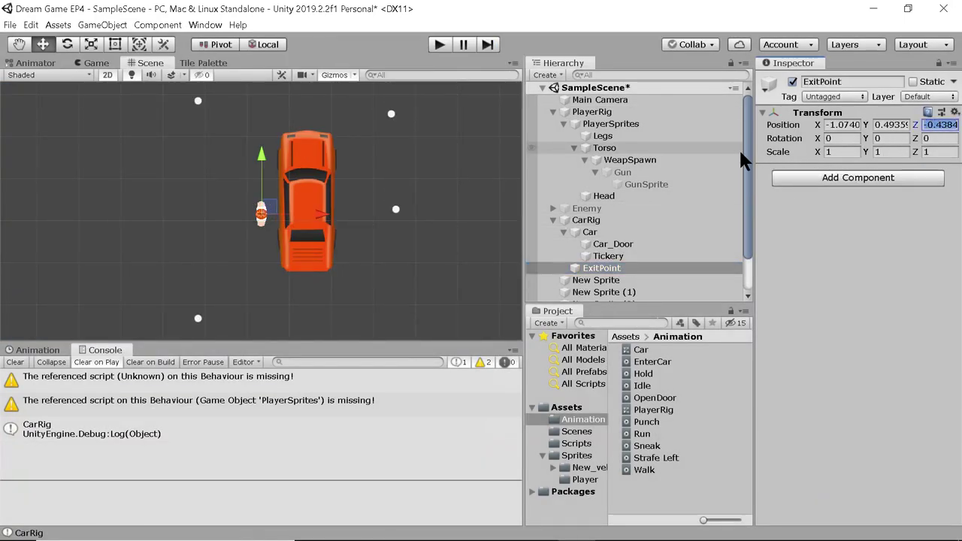
{"action": "type", "text": "0"}
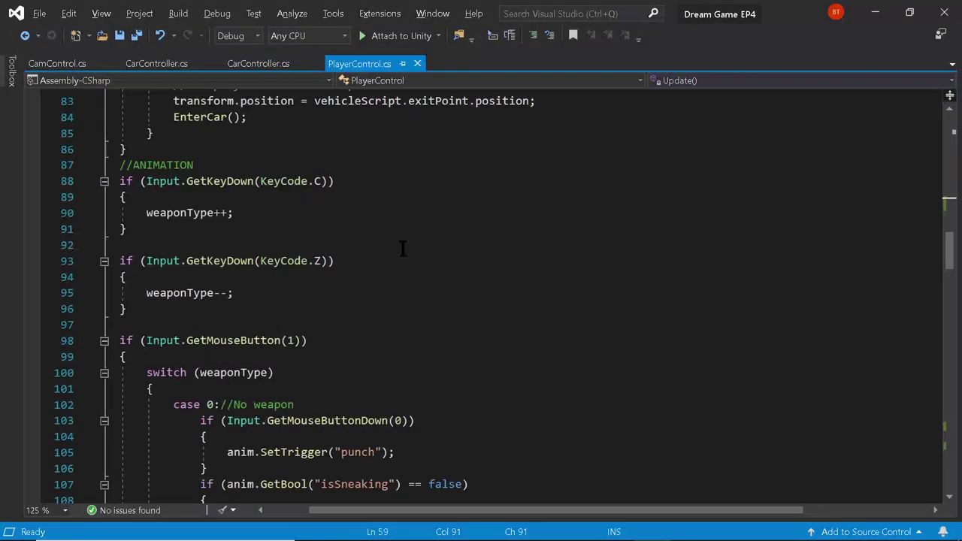
Wrap the EnterCar call on line 84 inside StartCoroutine(...)
{"action": "scroll", "coordinate": [402, 249], "scroll_direction": "up", "scroll_amount": 9}
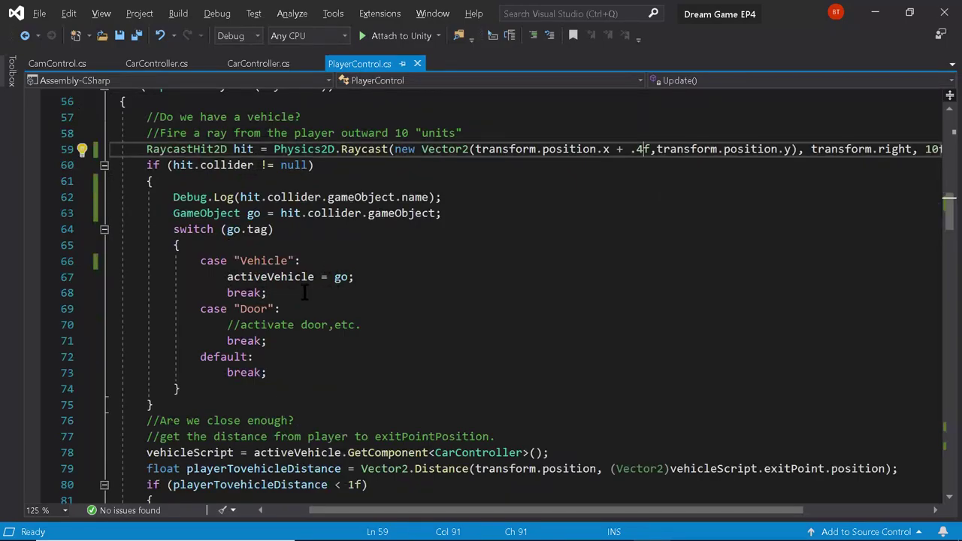
{"action": "scroll", "coordinate": [306, 290], "scroll_direction": "down", "scroll_amount": 3}
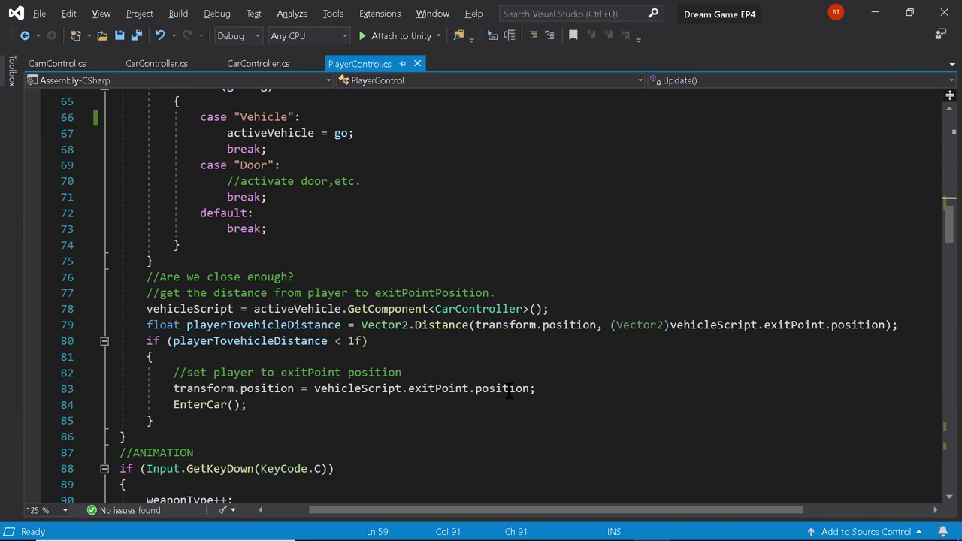
{"action": "mouse_move", "coordinate": [225, 404]}
{"action": "scroll", "coordinate": [204, 410], "scroll_direction": "down", "scroll_amount": 5}
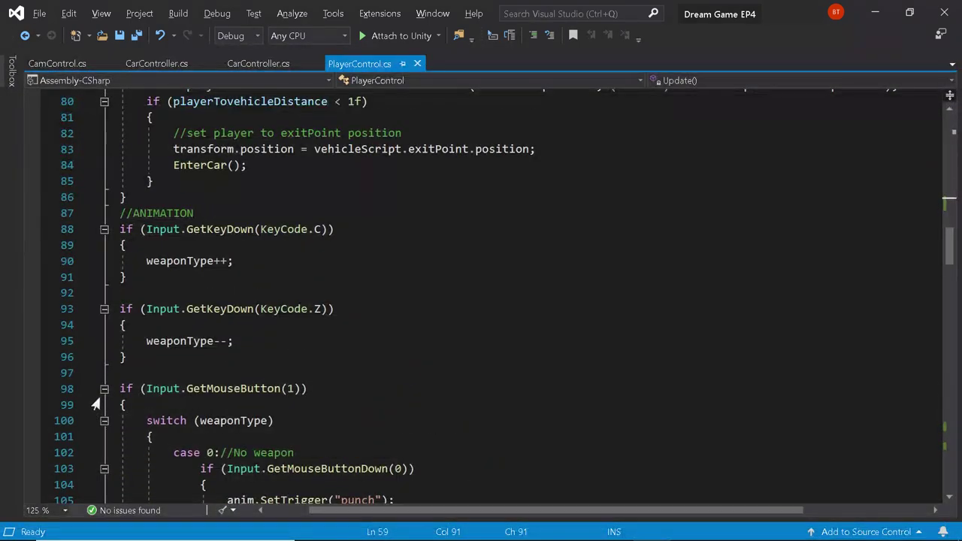
{"action": "scroll", "coordinate": [95, 405], "scroll_direction": "up", "scroll_amount": 3}
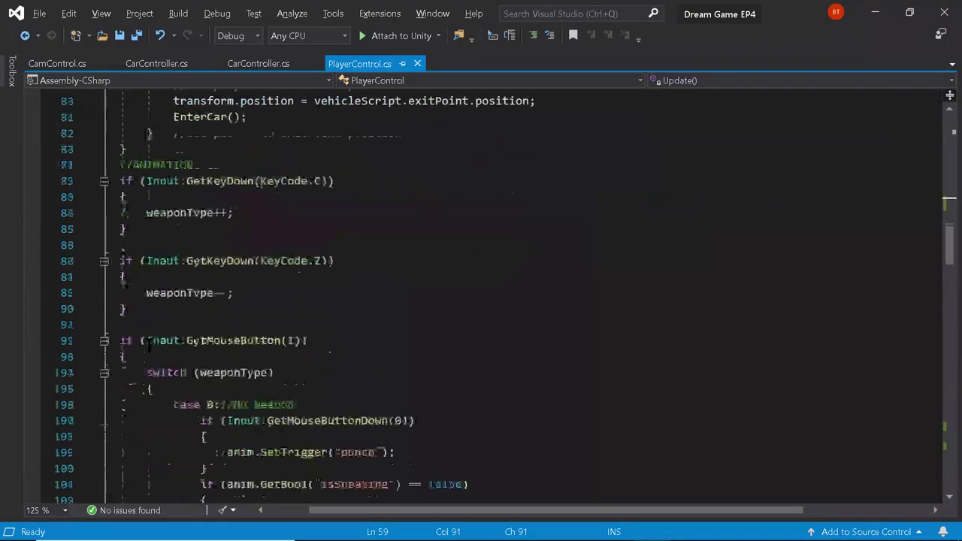
{"action": "scroll", "coordinate": [194, 244], "scroll_direction": "down", "scroll_amount": 1}
{"action": "scroll", "coordinate": [195, 244], "scroll_direction": "up", "scroll_amount": 3}
{"action": "double_click", "coordinate": [174, 213]}
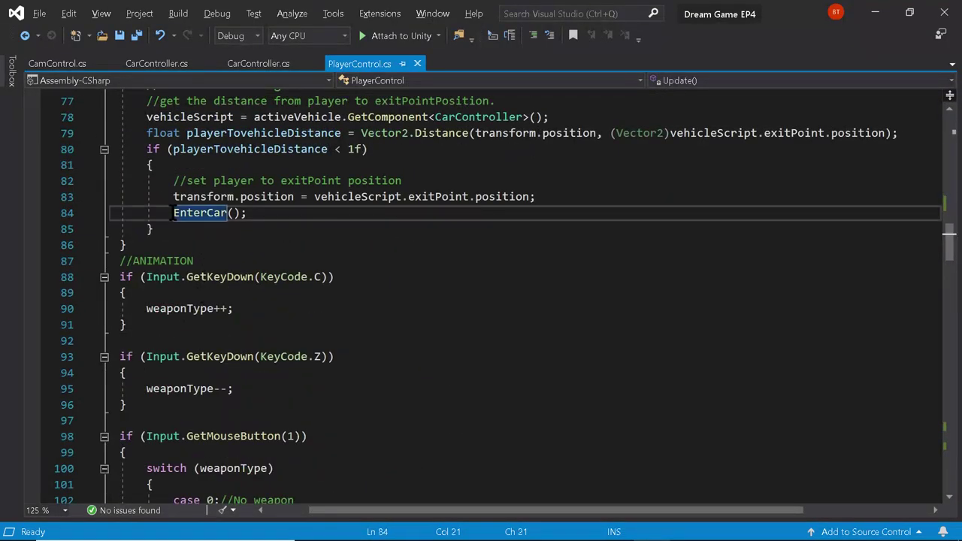
{"action": "type", "text": "Star"}
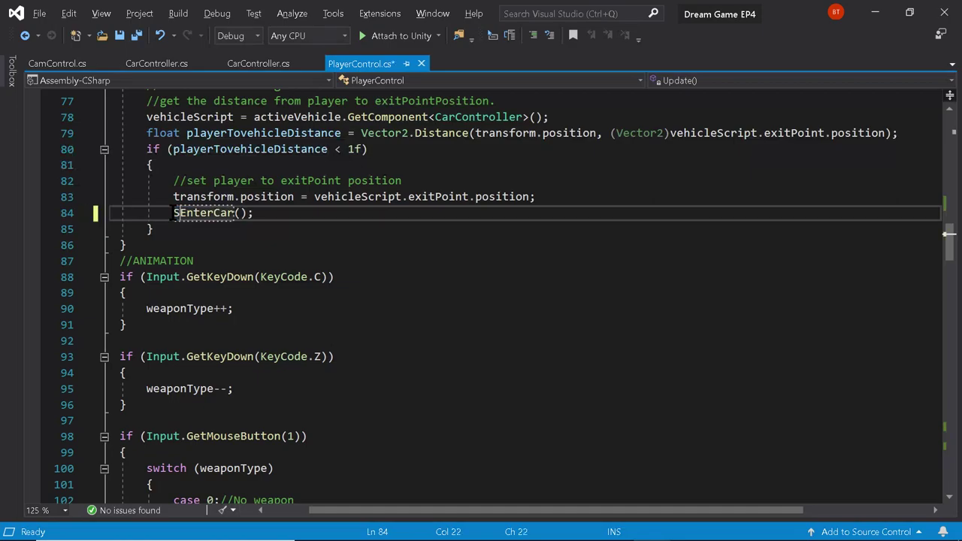
{"action": "type", "text": "tCorouti"}
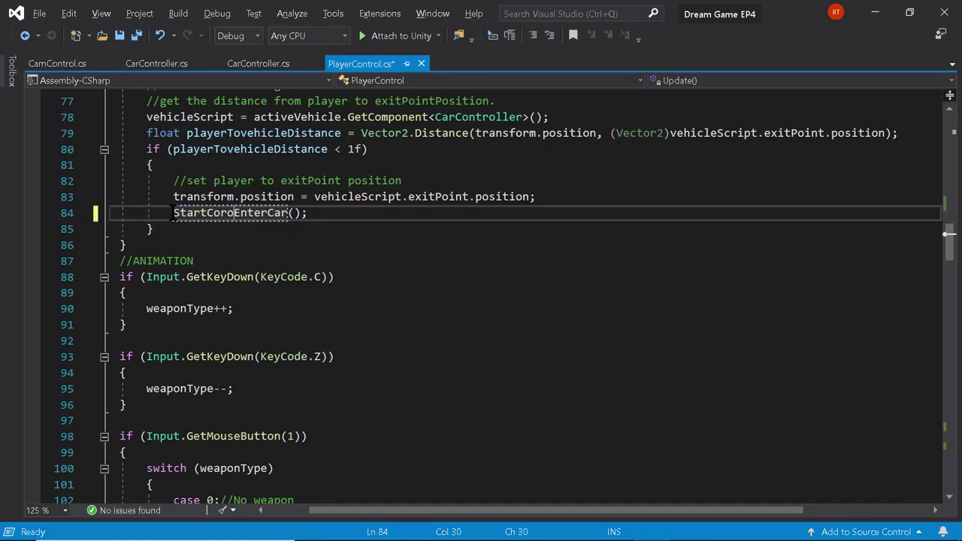
{"action": "type", "text": "ne"}
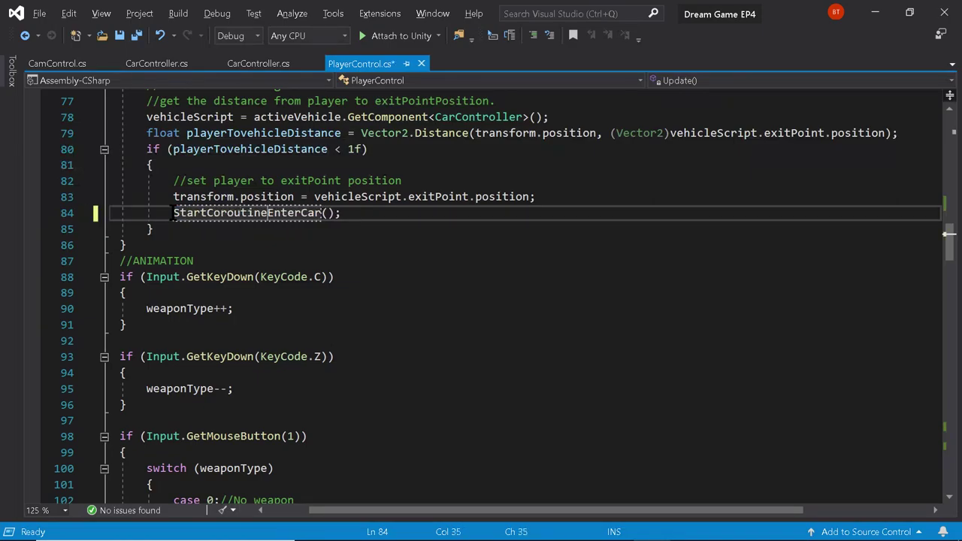
{"action": "type", "text": "("}
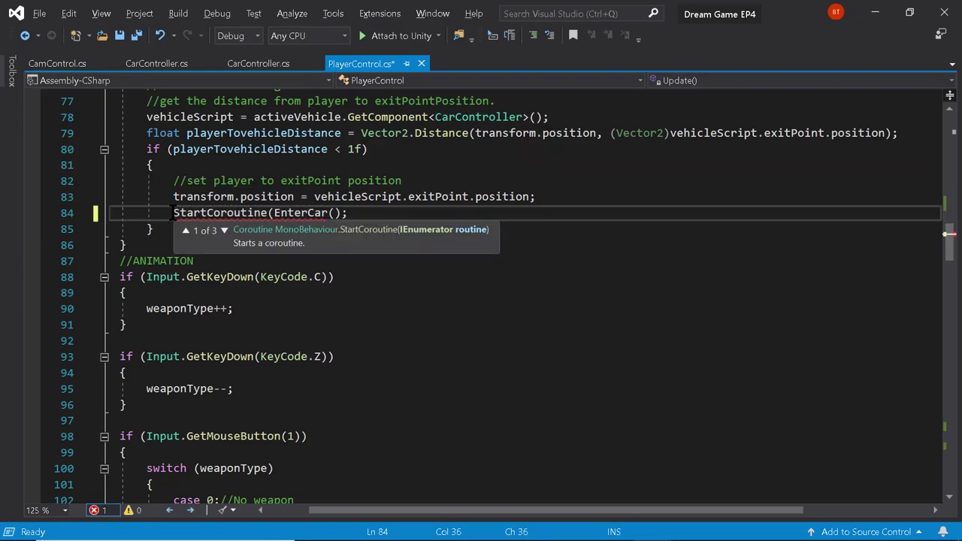
{"action": "key", "text": "Right"}
{"action": "key", "text": "Right"}
{"action": "key", "text": "Right"}
{"action": "key", "text": "Right"}
{"action": "key", "text": "Right"}
{"action": "key", "text": "Right"}
{"action": "key", "text": "Right"}
{"action": "key", "text": "Right"}
{"action": "key", "text": "Right"}
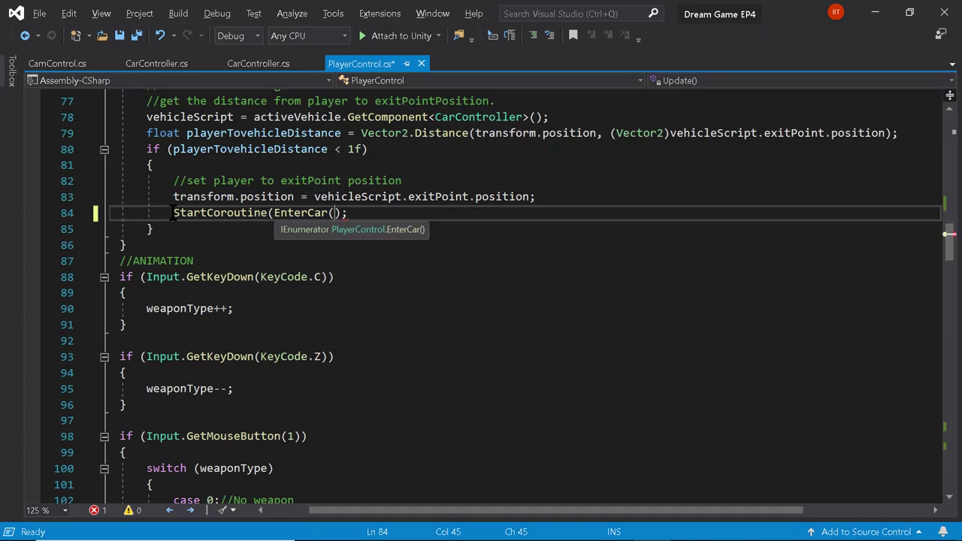
{"action": "key", "text": "BackSpace"}
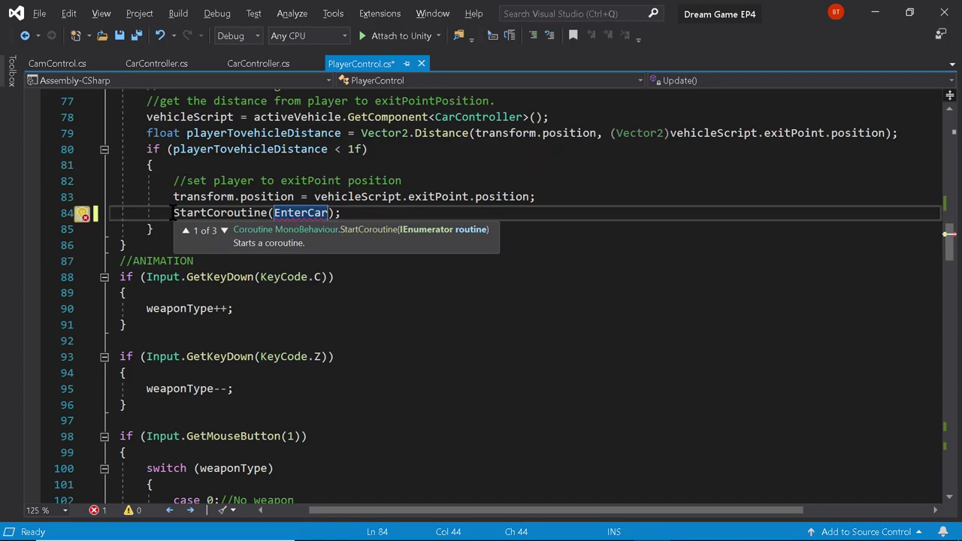
Quote the name to make StartCoroutine("EnterCar"), save PlayerControl.cs and return to Unity
{"action": "type", "text": "\""}
{"action": "key", "text": "Left"}
{"action": "key", "text": "Left"}
{"action": "key", "text": "Left"}
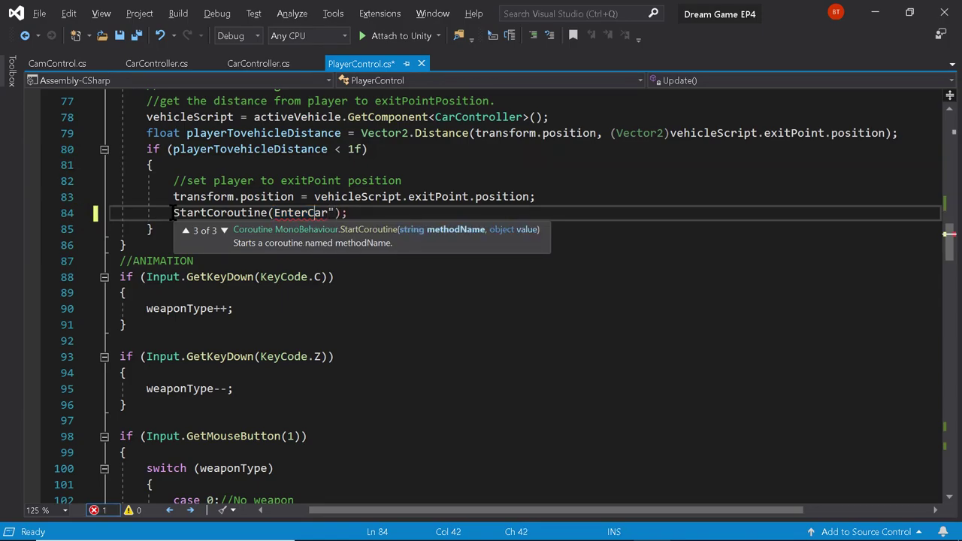
{"action": "key", "text": "ctrl+Right"}
{"action": "key", "text": "ctrl+shift+Left"}
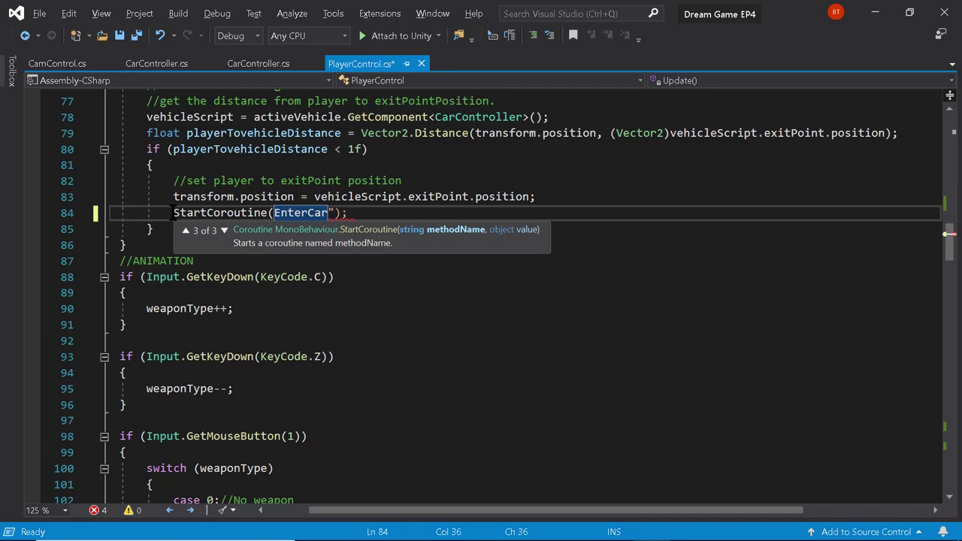
{"action": "key", "text": "Left"}
{"action": "type", "text": "\""}
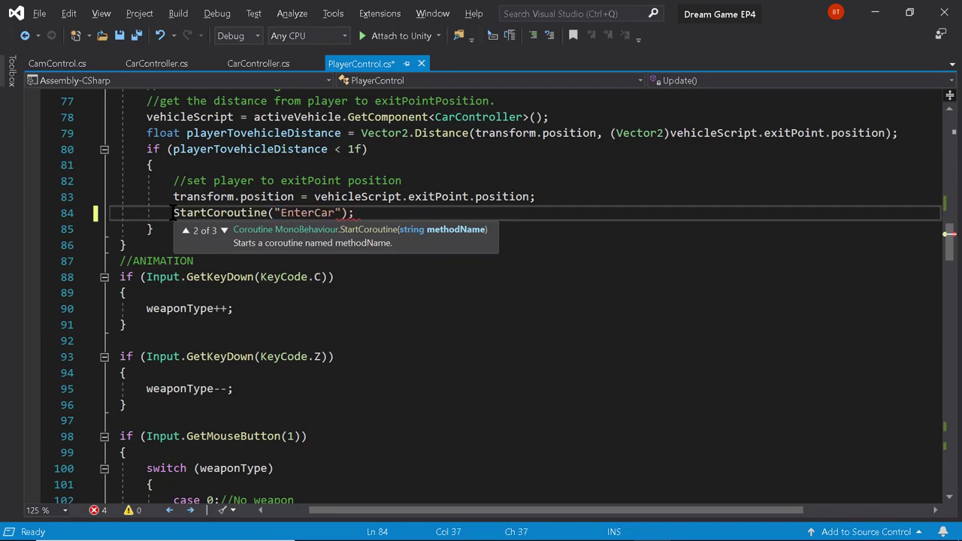
{"action": "left_click", "coordinate": [364, 214]}
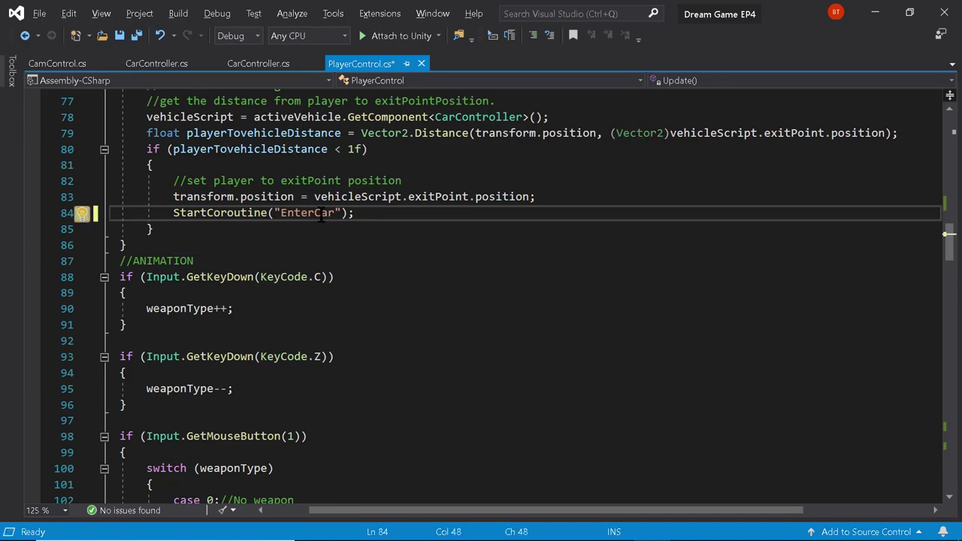
{"action": "key", "text": "ctrl+s"}
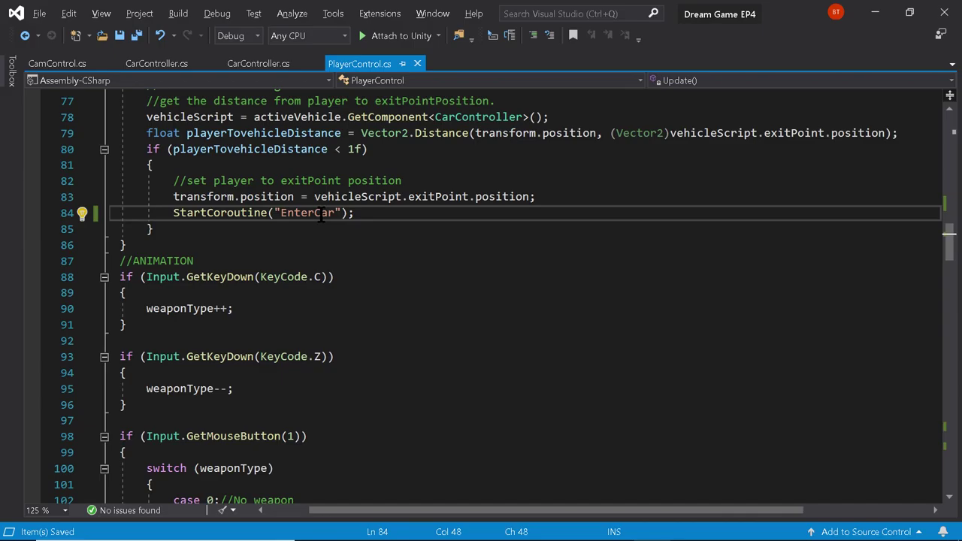
{"action": "key", "text": "alt+Tab"}
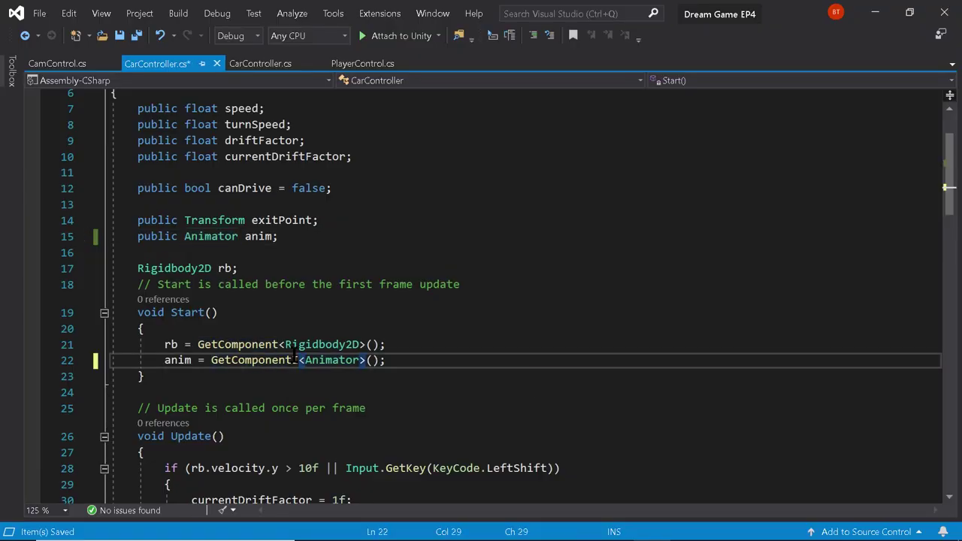
Change line 22 to GetComponentInChildren<Animator>(), save CarController.cs and return to Unity
{"action": "type", "text": "InChildren"}
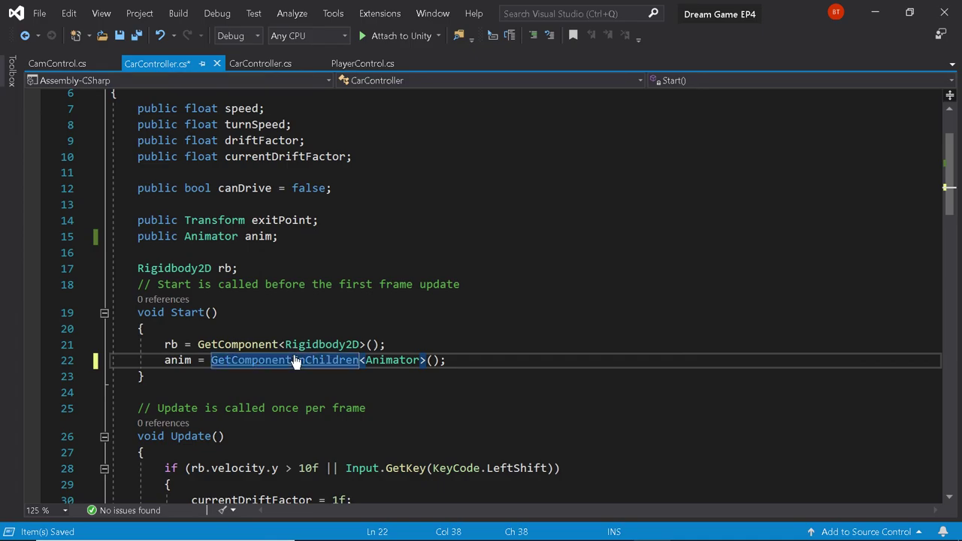
{"action": "key", "text": "ctrl+s"}
{"action": "key", "text": "alt+Tab"}
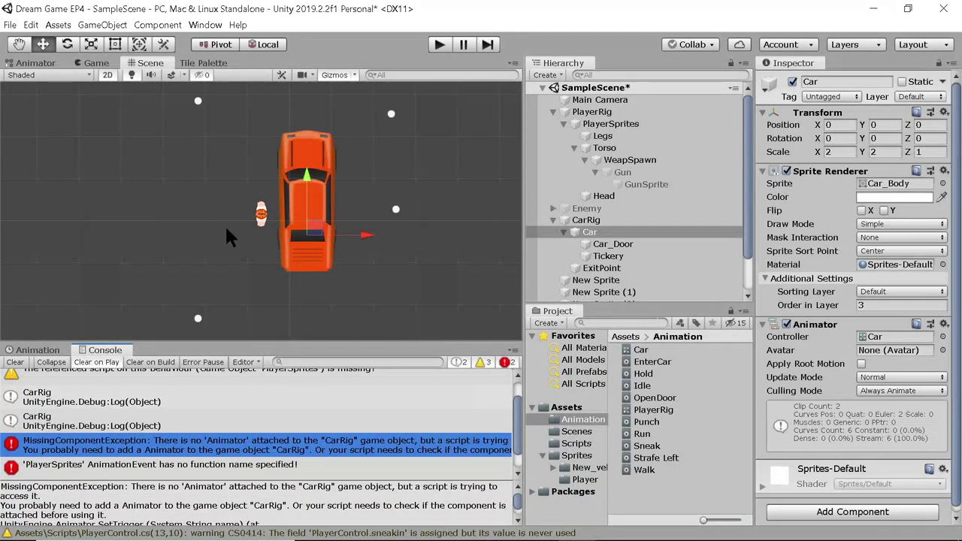
Play the scene, enter and drive the car in the game view, then stop play mode
{"action": "left_click", "coordinate": [438, 46]}
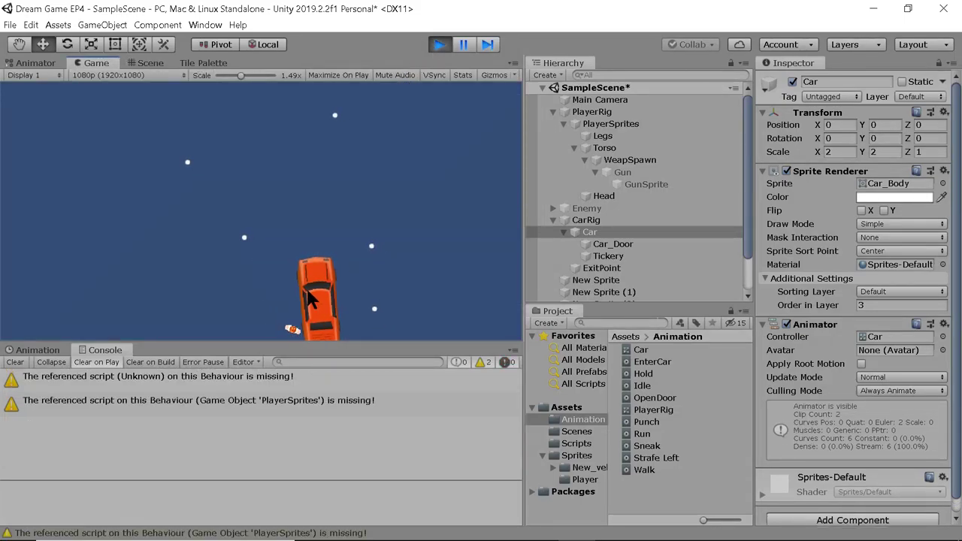
{"action": "left_click", "coordinate": [322, 297]}
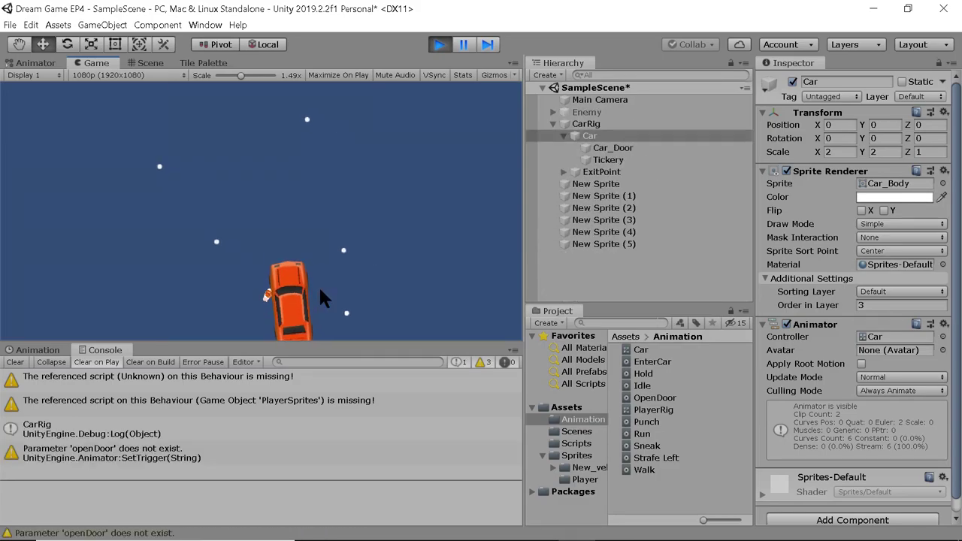
{"action": "left_click", "coordinate": [438, 44]}
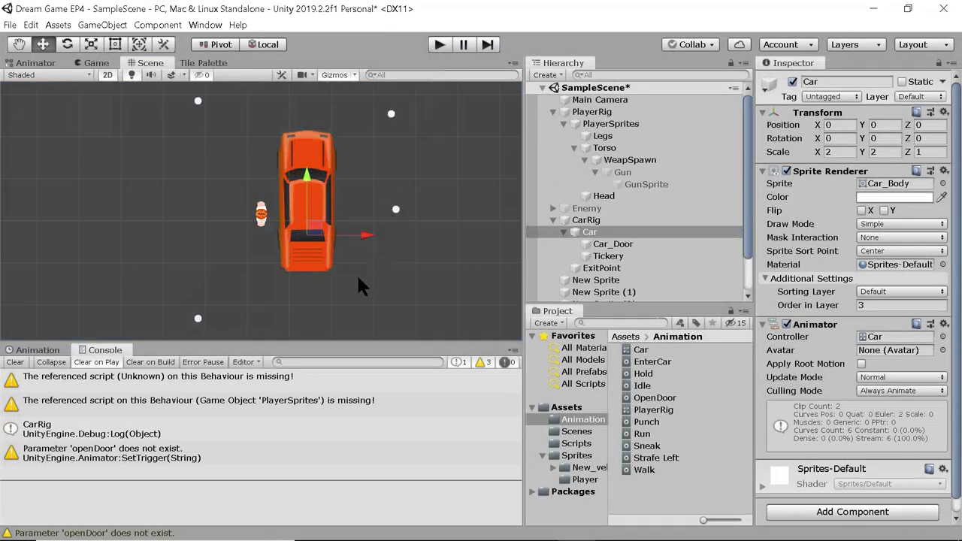
Review CarController.cs down to OpenDoor, then show PlayerControl.cs at the EnterCar coroutine
{"action": "key", "text": "alt+Tab"}
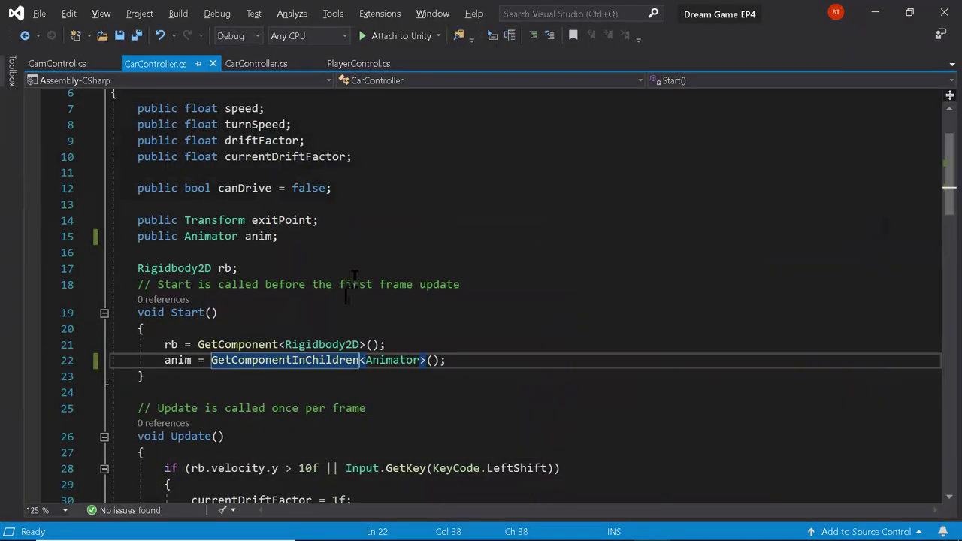
{"action": "scroll", "coordinate": [304, 360], "scroll_direction": "down", "scroll_amount": 4}
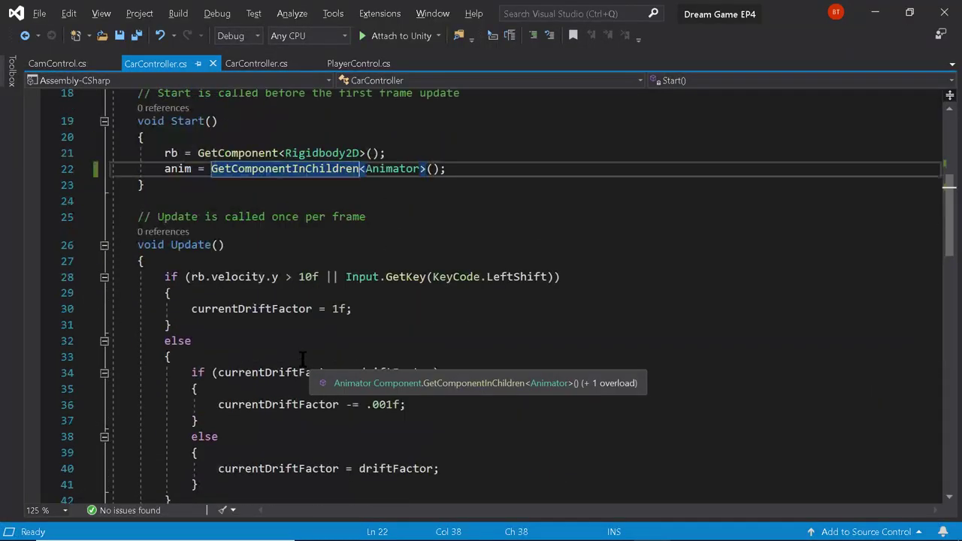
{"action": "scroll", "coordinate": [311, 353], "scroll_direction": "down", "scroll_amount": 6}
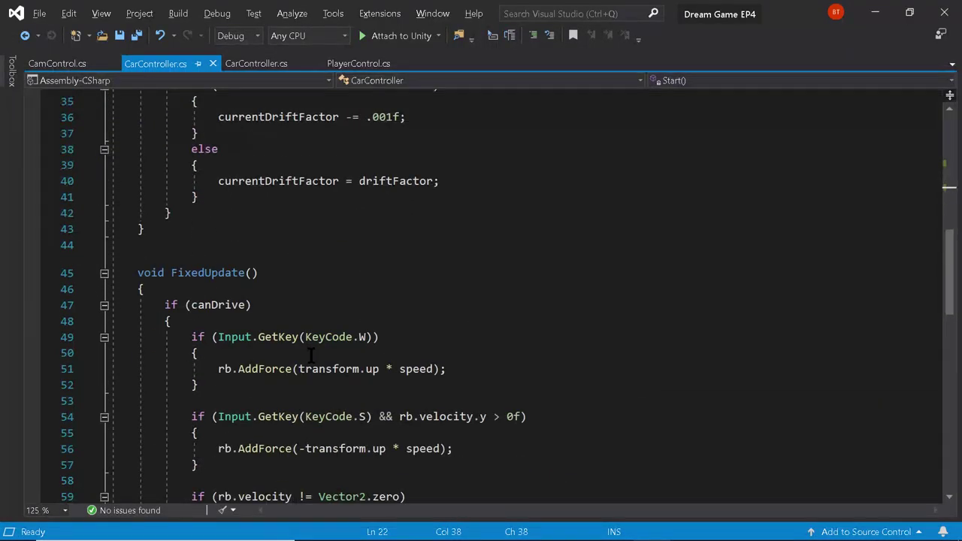
{"action": "scroll", "coordinate": [311, 355], "scroll_direction": "down", "scroll_amount": 2}
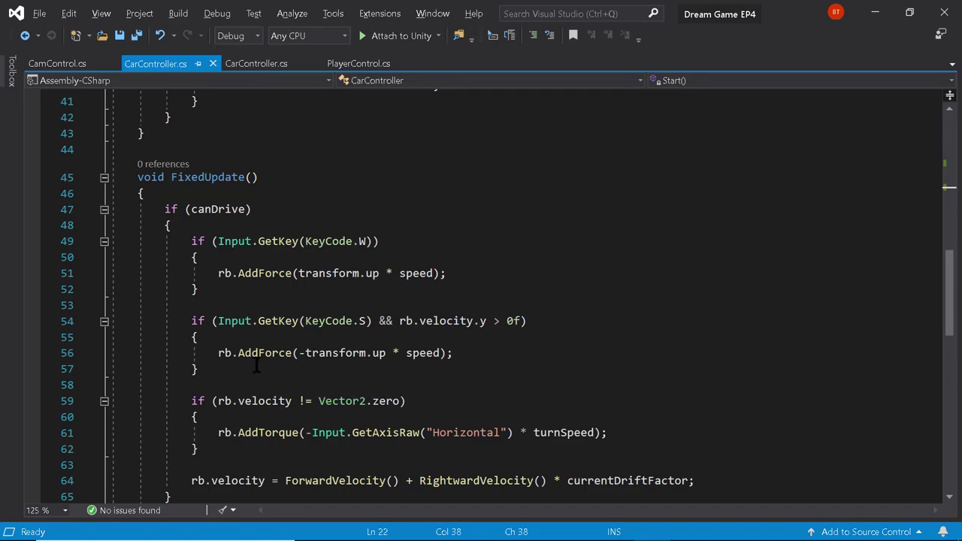
{"action": "scroll", "coordinate": [256, 363], "scroll_direction": "down", "scroll_amount": 13}
{"action": "scroll", "coordinate": [256, 363], "scroll_direction": "up", "scroll_amount": 3}
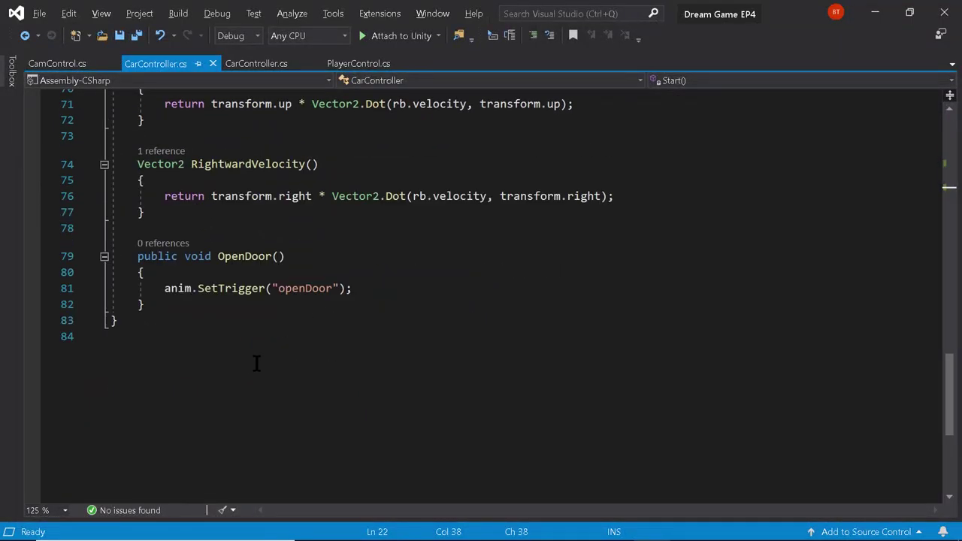
{"action": "scroll", "coordinate": [256, 364], "scroll_direction": "up", "scroll_amount": 1}
{"action": "left_click", "coordinate": [352, 65]}
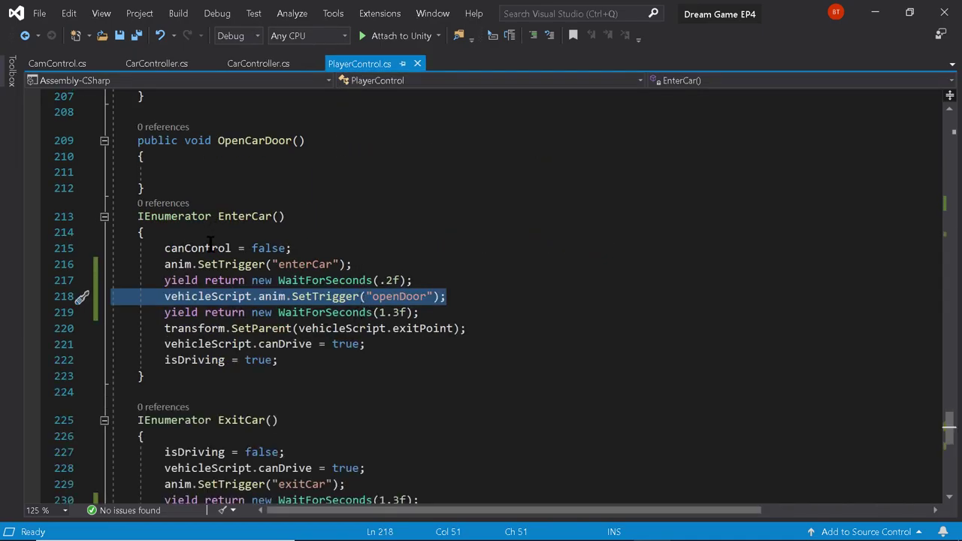
Start an 'rb' line after canControl = false in EnterCar and scroll up to the field declarations
{"action": "left_click", "coordinate": [313, 250]}
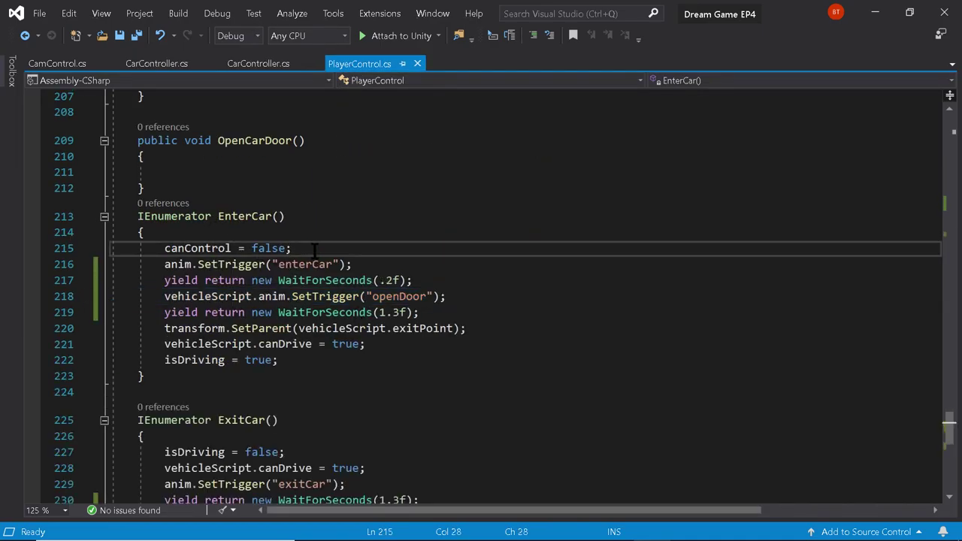
{"action": "key", "text": "Return"}
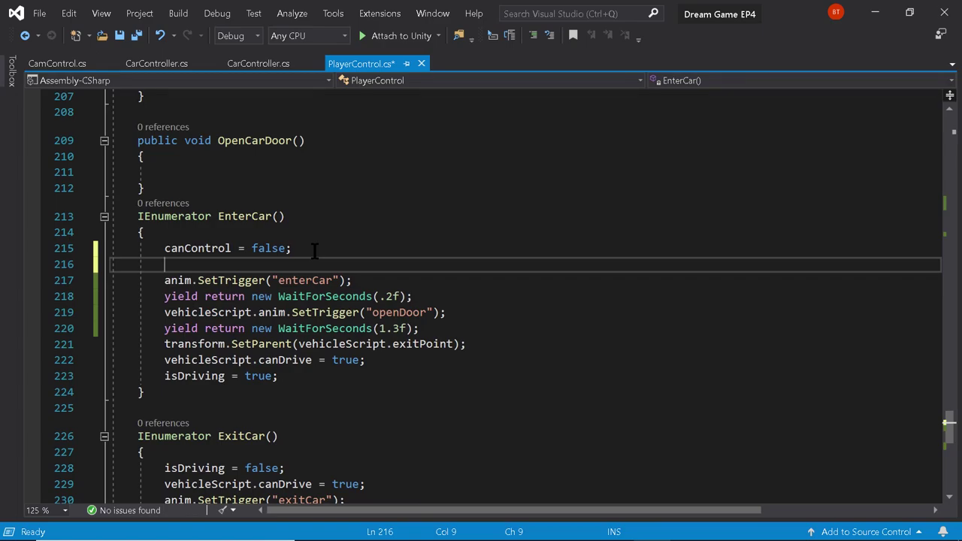
{"action": "type", "text": "RenderBuffer.en"}
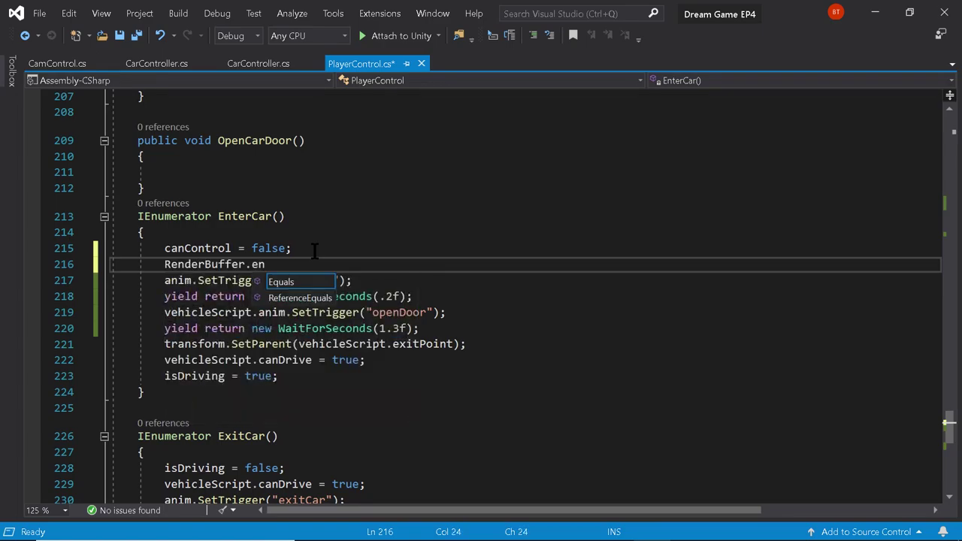
{"action": "key", "text": "BackSpace"}
{"action": "key", "text": "BackSpace"}
{"action": "key", "text": "BackSpace"}
{"action": "key", "text": "BackSpace"}
{"action": "key", "text": "BackSpace"}
{"action": "key", "text": "BackSpace"}
{"action": "key", "text": "BackSpace"}
{"action": "key", "text": "BackSpace"}
{"action": "key", "text": "BackSpace"}
{"action": "key", "text": "BackSpace"}
{"action": "key", "text": "BackSpace"}
{"action": "key", "text": "BackSpace"}
{"action": "key", "text": "BackSpace"}
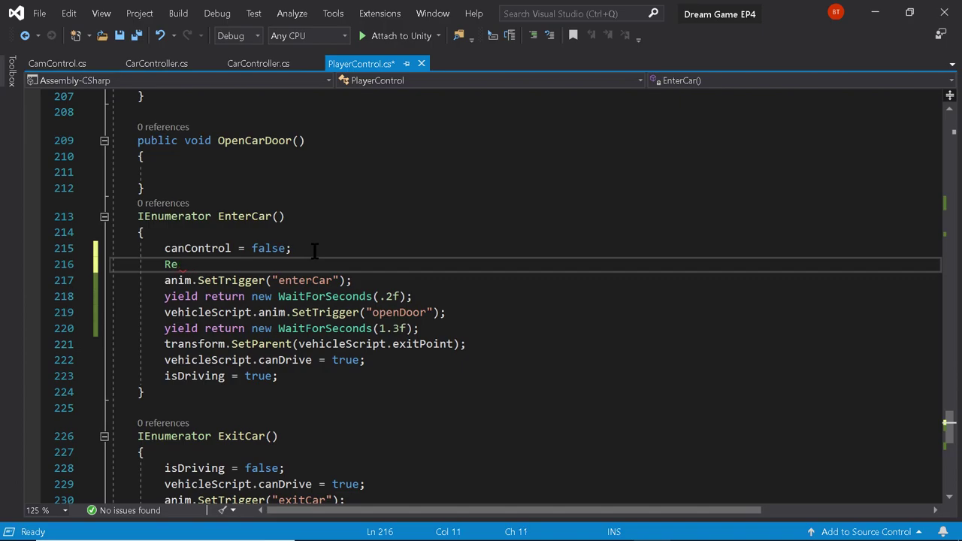
{"action": "key", "text": "BackSpace"}
{"action": "key", "text": "BackSpace"}
{"action": "type", "text": "rb"}
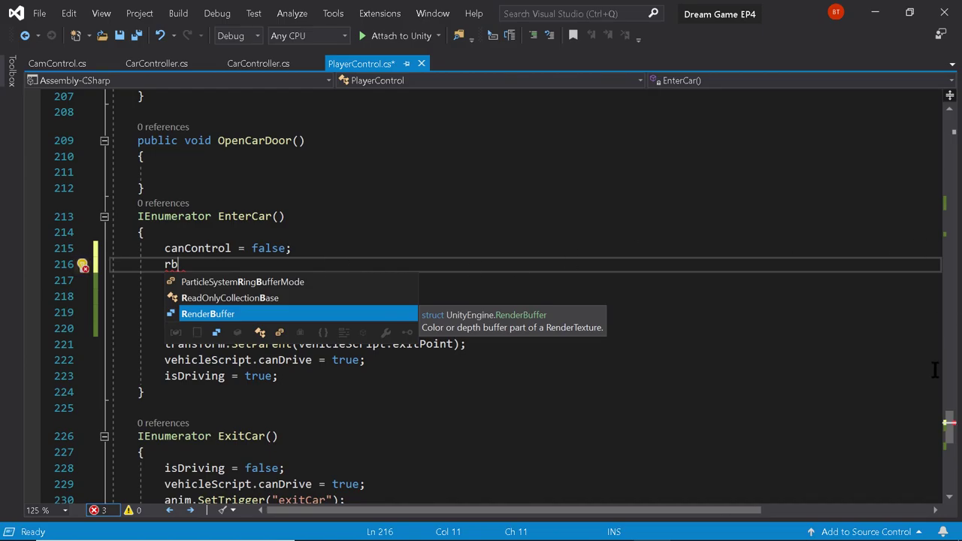
{"action": "scroll", "coordinate": [917, 193], "scroll_direction": "up", "scroll_amount": 20}
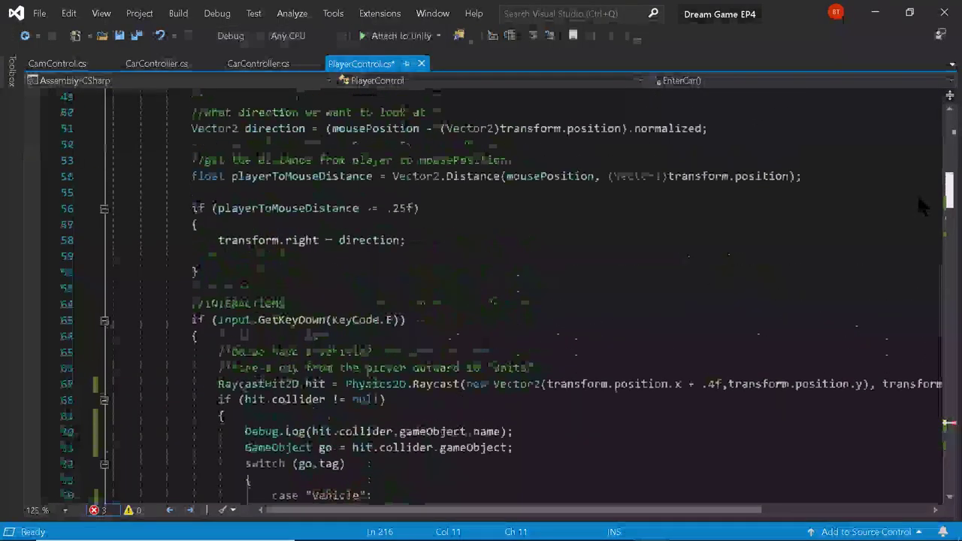
{"action": "scroll", "coordinate": [917, 194], "scroll_direction": "up", "scroll_amount": 15}
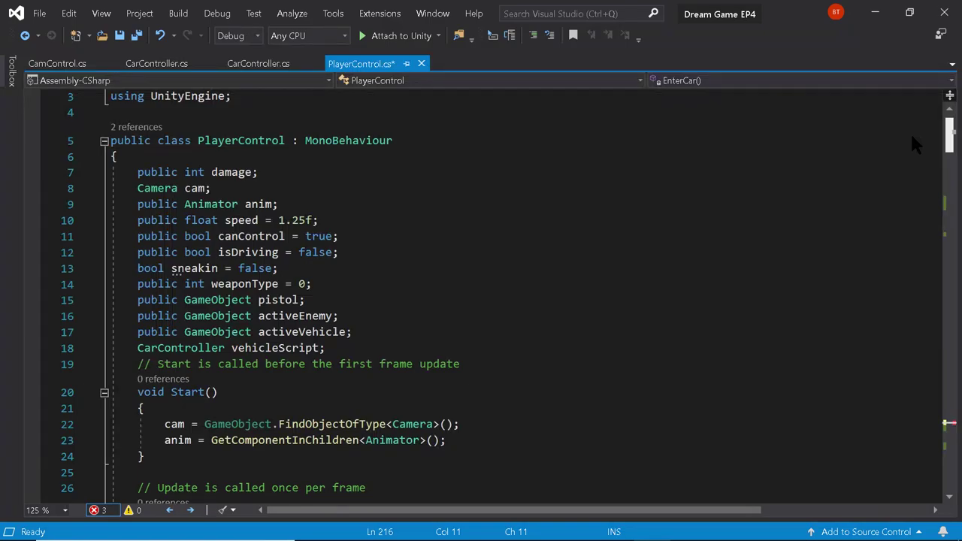
{"action": "scroll", "coordinate": [911, 138], "scroll_direction": "down", "scroll_amount": 1}
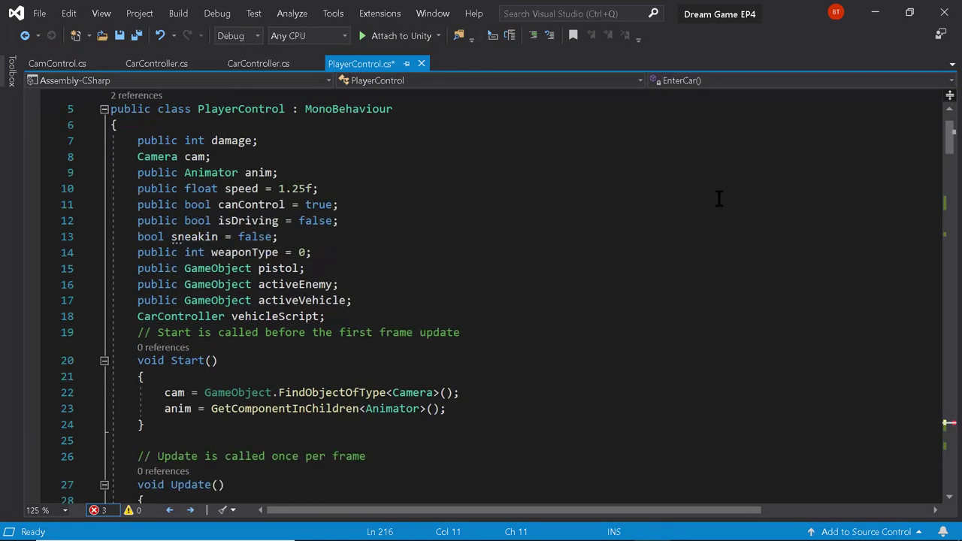
Declare a Rigidbody2D rb field below the vehicleScript declaration
{"action": "left_click", "coordinate": [333, 315]}
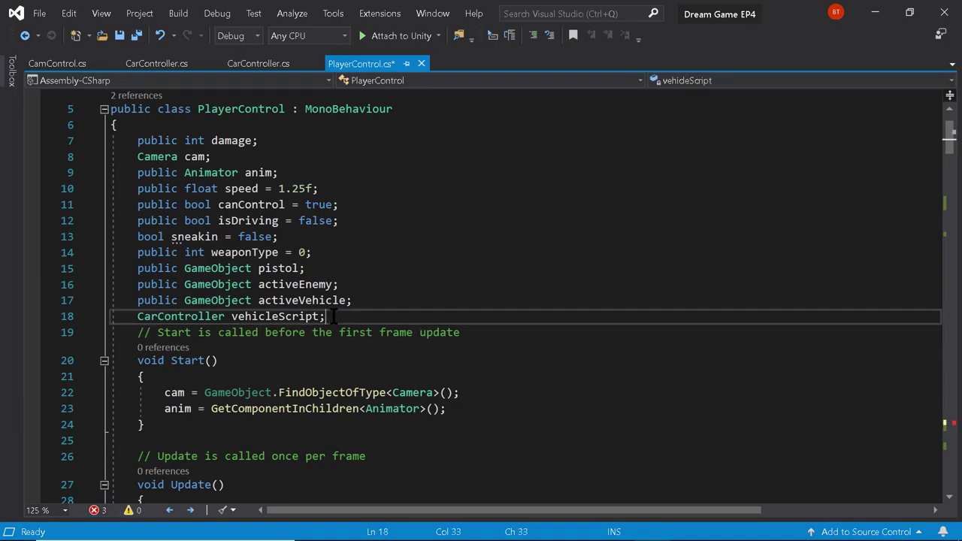
{"action": "key", "text": "Return"}
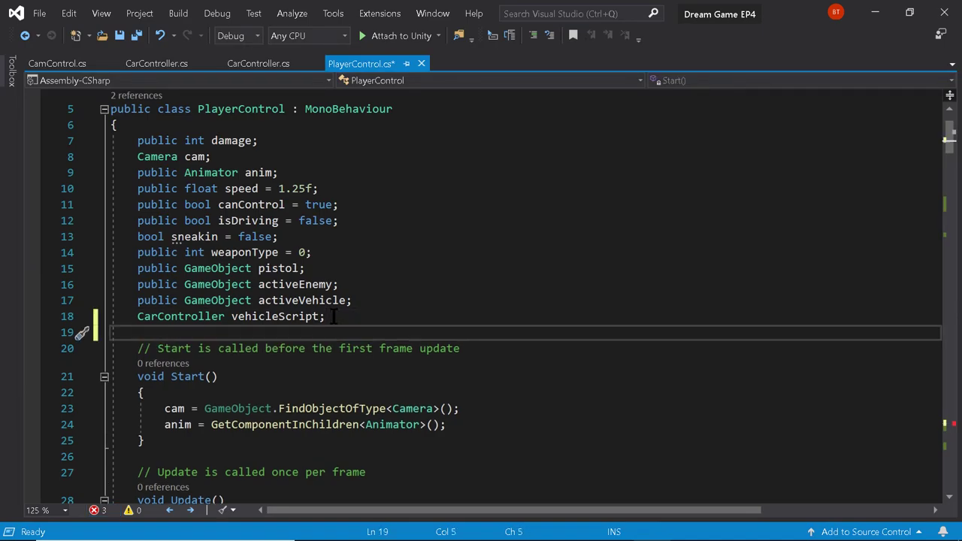
{"action": "type", "text": "Rigidbody"}
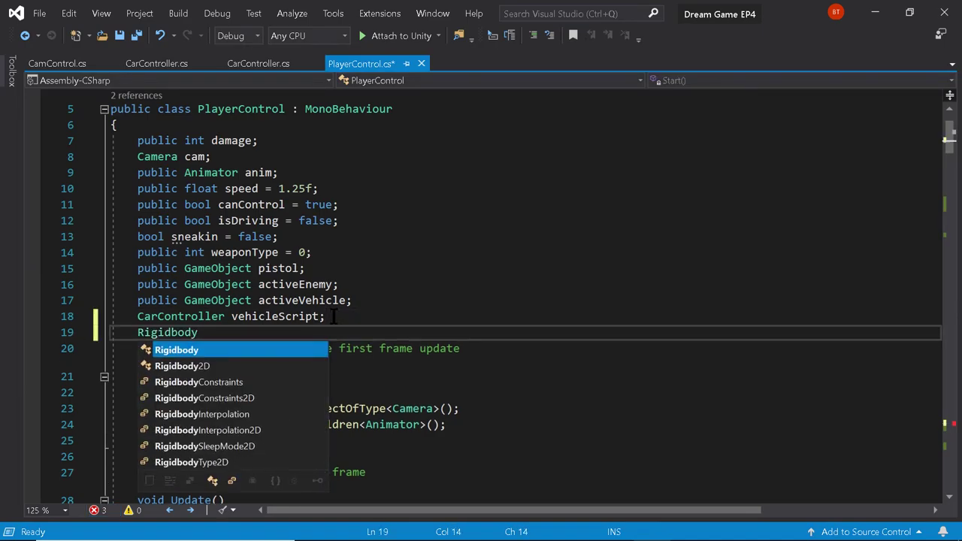
{"action": "key", "text": "Down"}
{"action": "key", "text": "Tab"}
{"action": "type", "text": "rb;"}
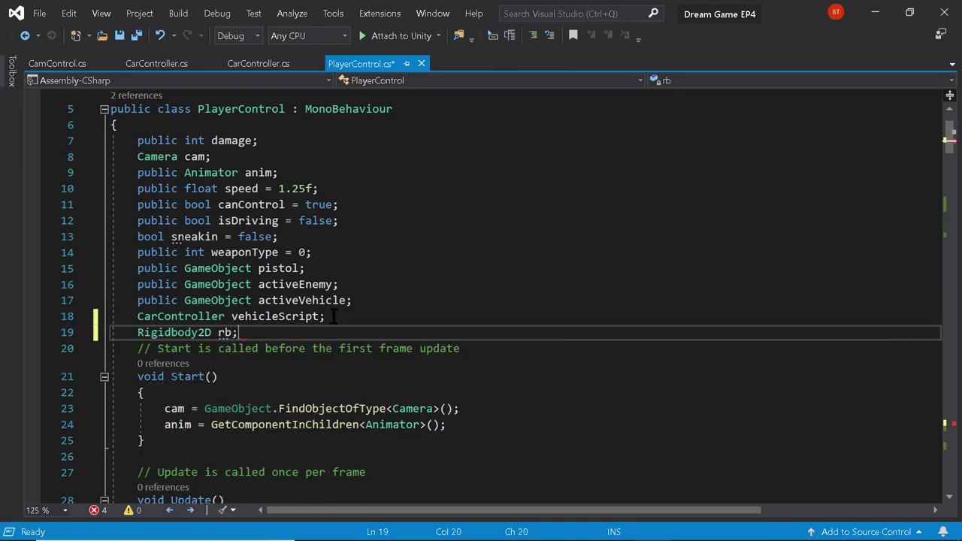
Assign rb = GetComponent<Rigidbody2D>(); in Start() after the anim assignment
{"action": "left_click", "coordinate": [454, 425]}
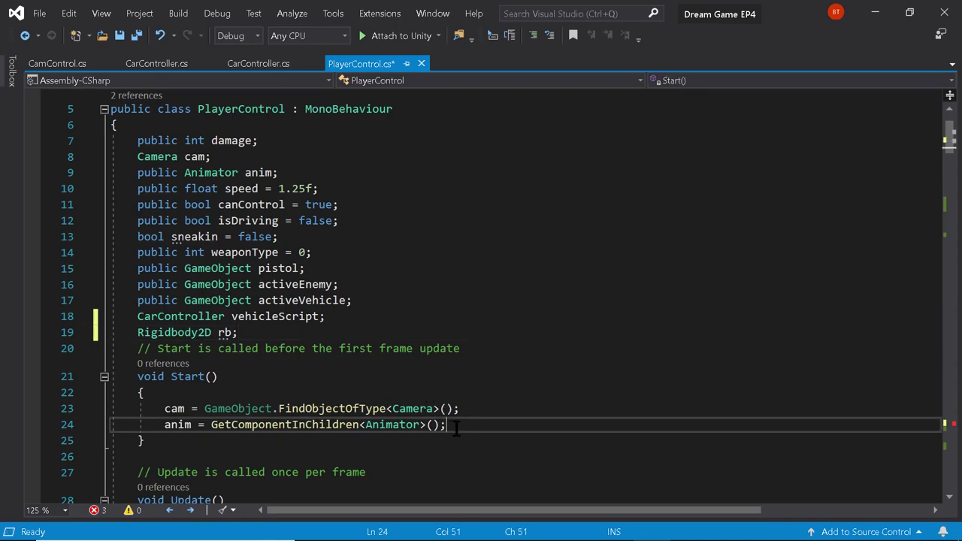
{"action": "key", "text": "Return"}
{"action": "type", "text": "rb"}
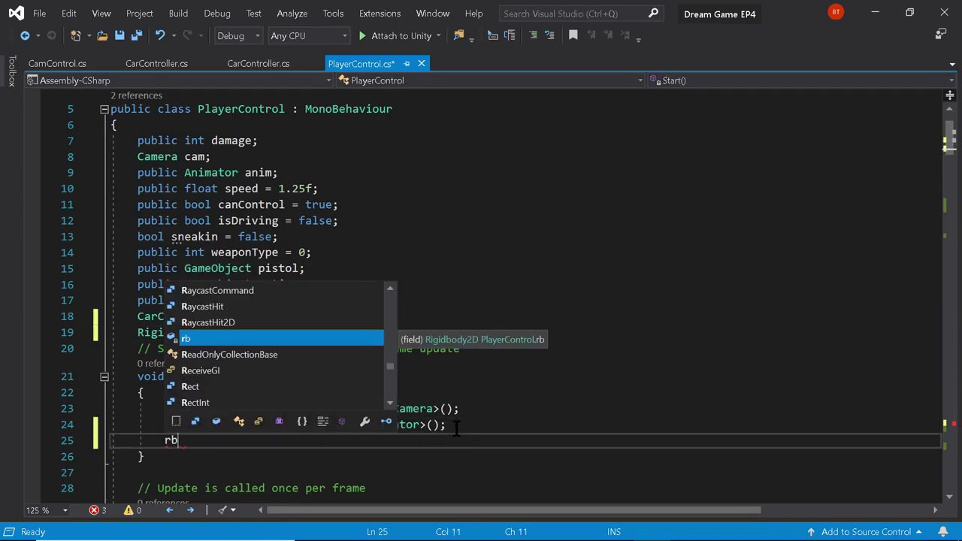
{"action": "type", "text": " = Getcom"}
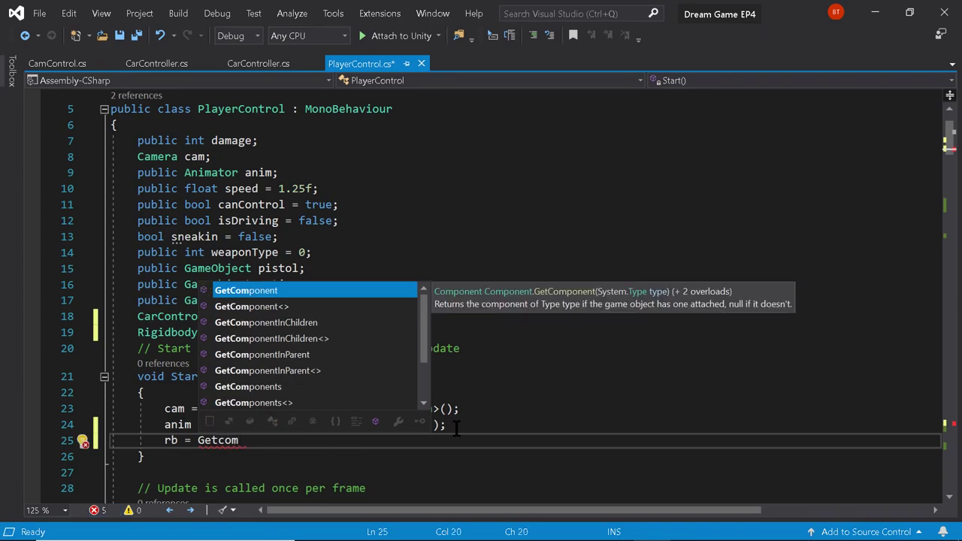
{"action": "key", "text": "Tab"}
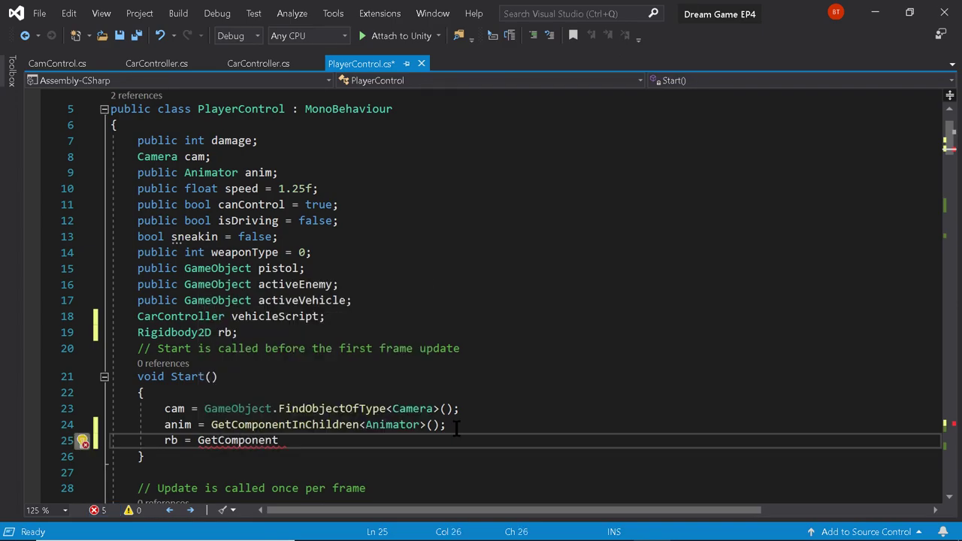
{"action": "type", "text": "<>()"}
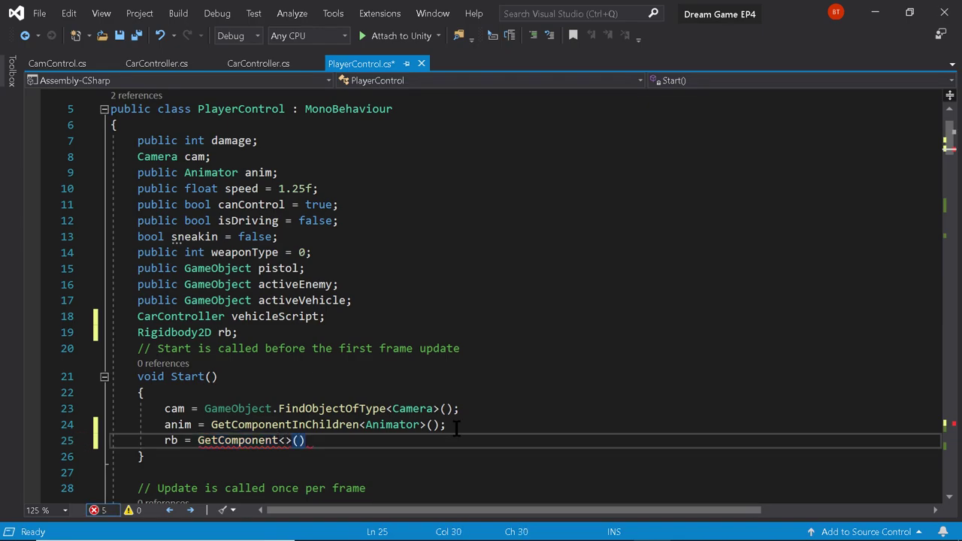
{"action": "type", "text": ";"}
{"action": "key", "text": "Left"}
{"action": "key", "text": "Left"}
{"action": "key", "text": "Left"}
{"action": "key", "text": "Left"}
{"action": "type", "text": "Rig"}
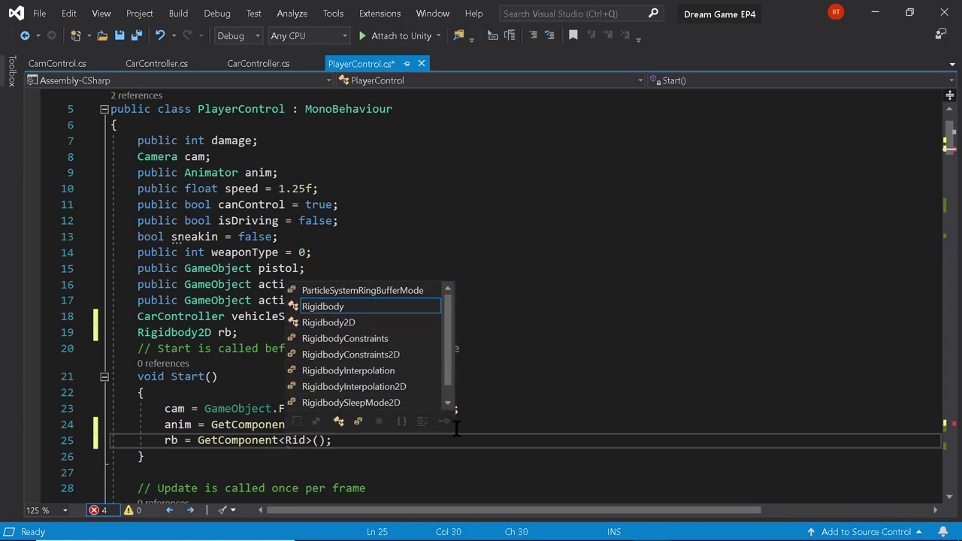
{"action": "key", "text": "Down"}
{"action": "key", "text": "Tab"}
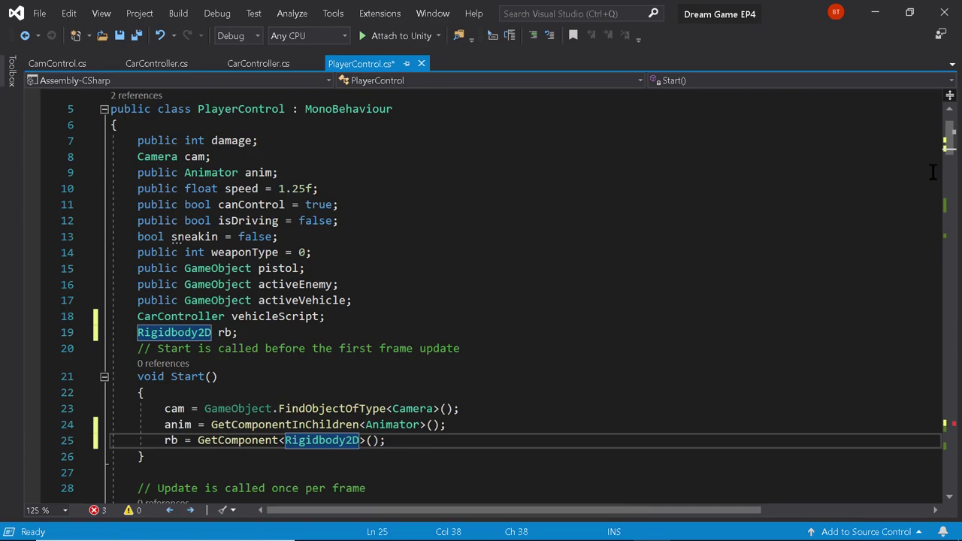
{"action": "left_click_drag", "start_coordinate": [953, 151], "coordinate": [951, 451]}
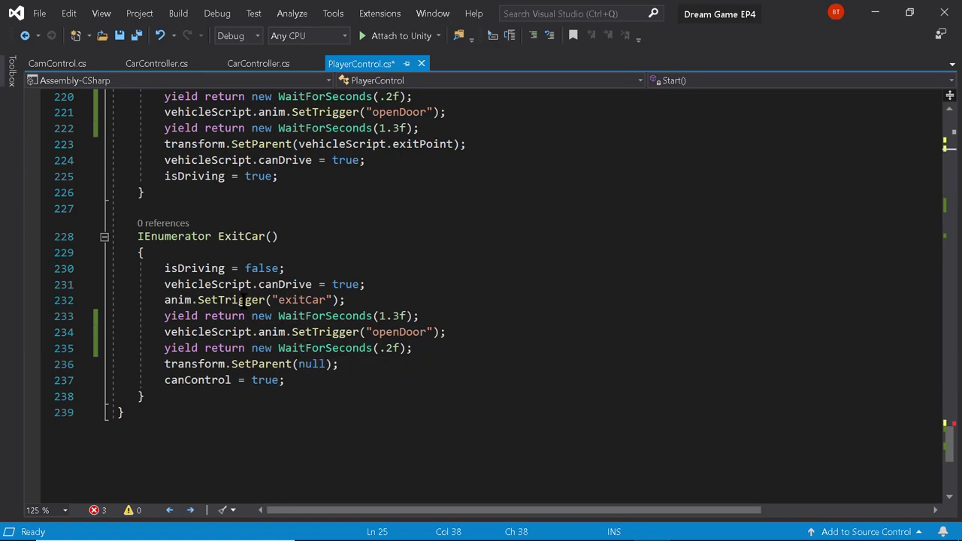
Complete the EnterCar line as rb.isKinematic = true; after canControl = false
{"action": "scroll", "coordinate": [328, 304], "scroll_direction": "up", "scroll_amount": 3}
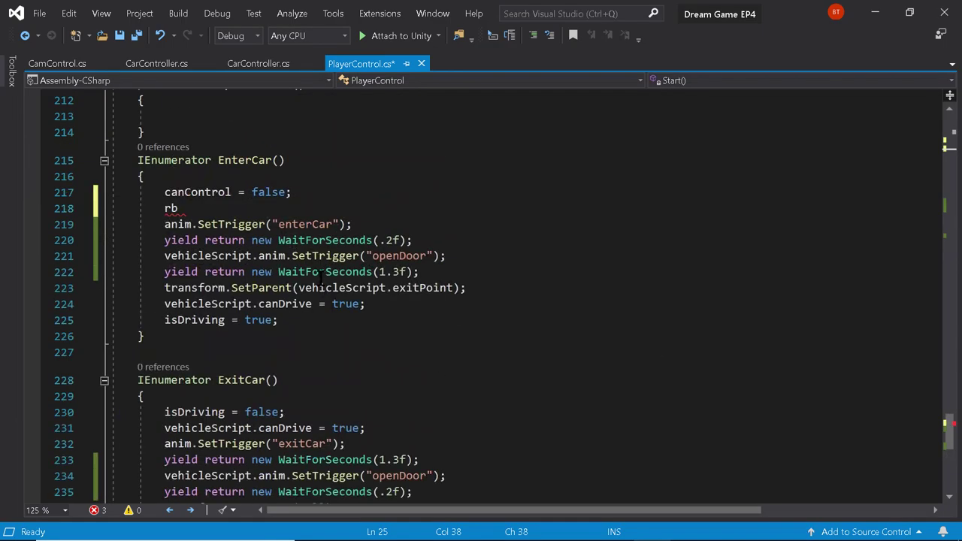
{"action": "double_click", "coordinate": [205, 208]}
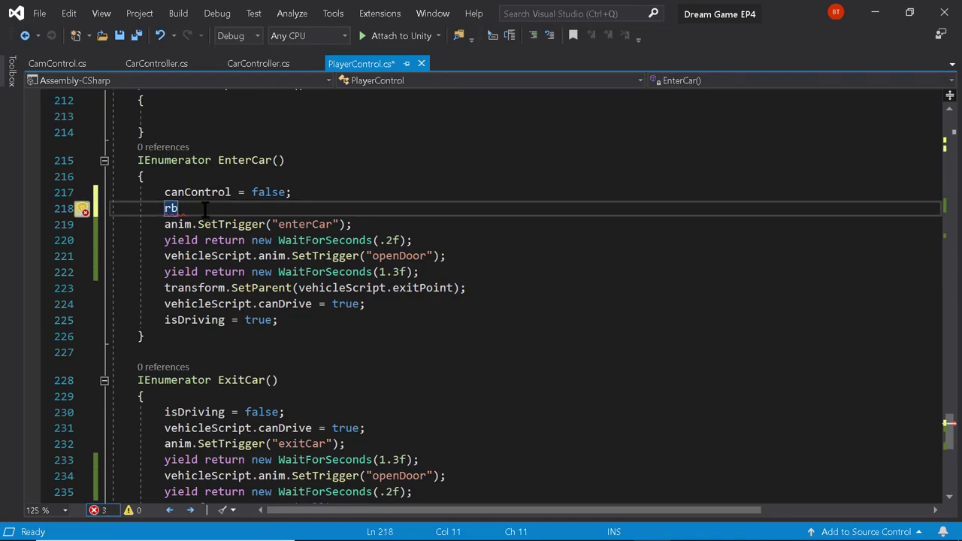
{"action": "type", "text": ".is"}
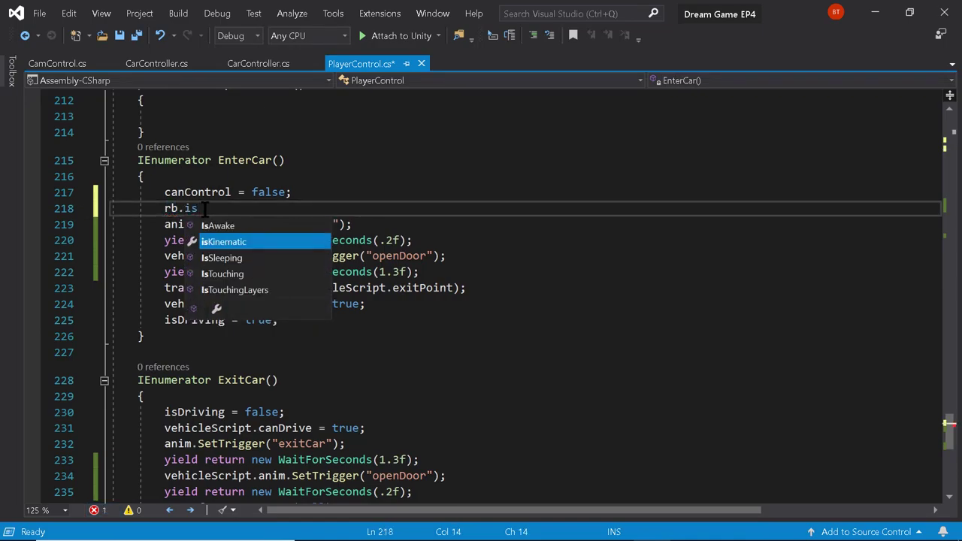
{"action": "type", "text": "Kinematic "}
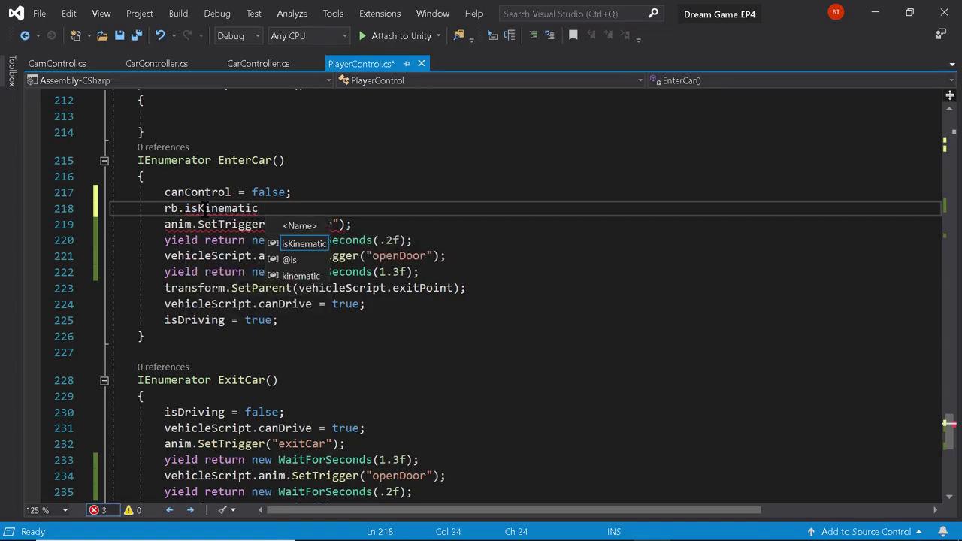
{"action": "type", "text": "= true;"}
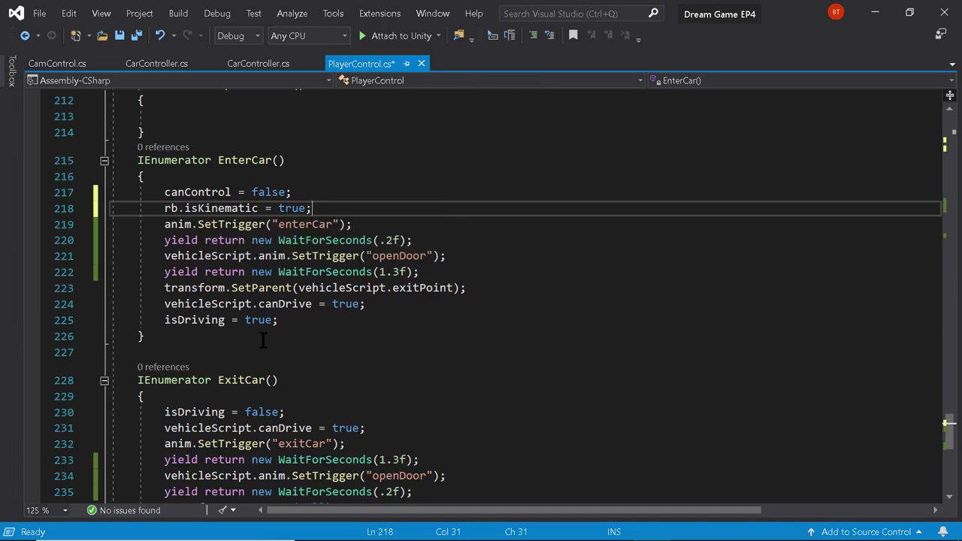
{"action": "scroll", "coordinate": [263, 338], "scroll_direction": "down", "scroll_amount": 3}
Add rb.isKinematic = false; after SetParent(null) in ExitCar, save, and return to Unity
{"action": "left_click", "coordinate": [345, 365]}
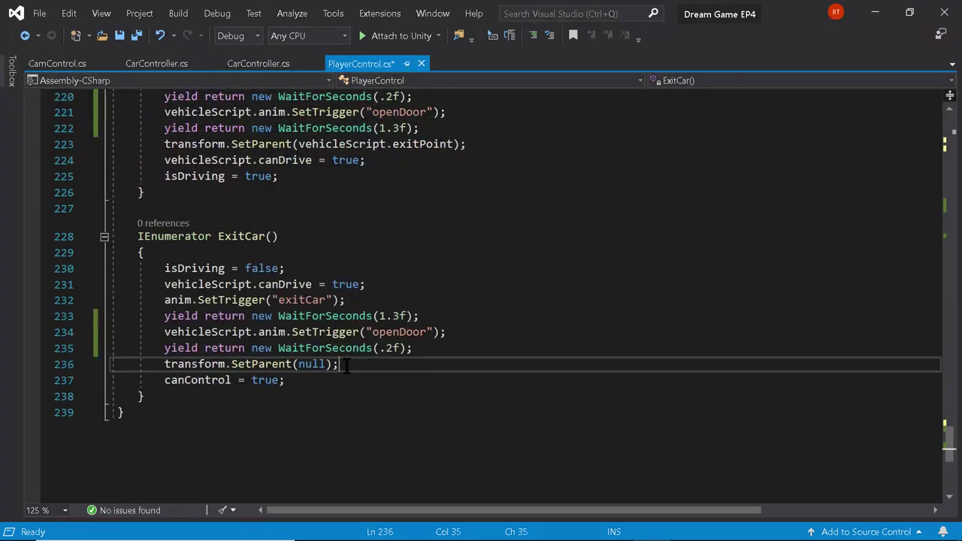
{"action": "key", "text": "Return"}
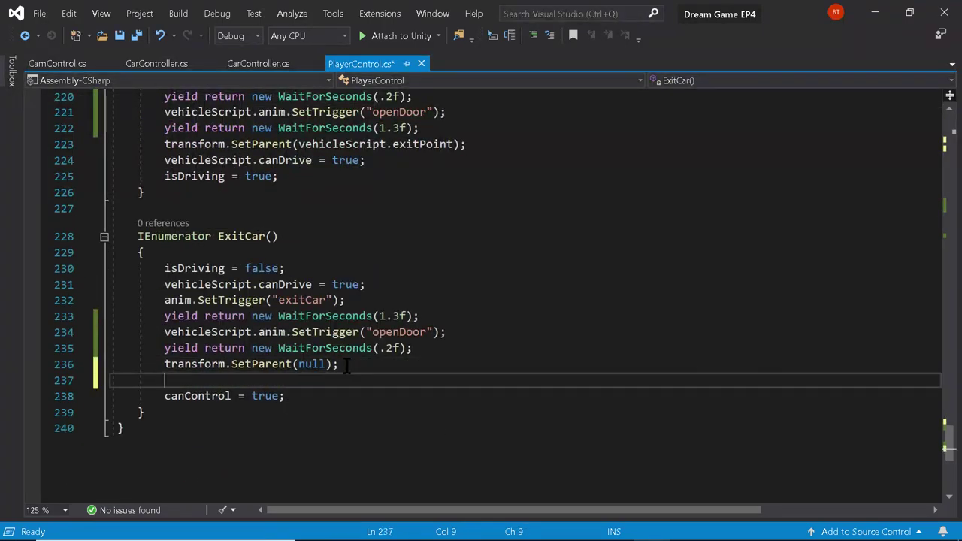
{"action": "type", "text": "rb.iski"}
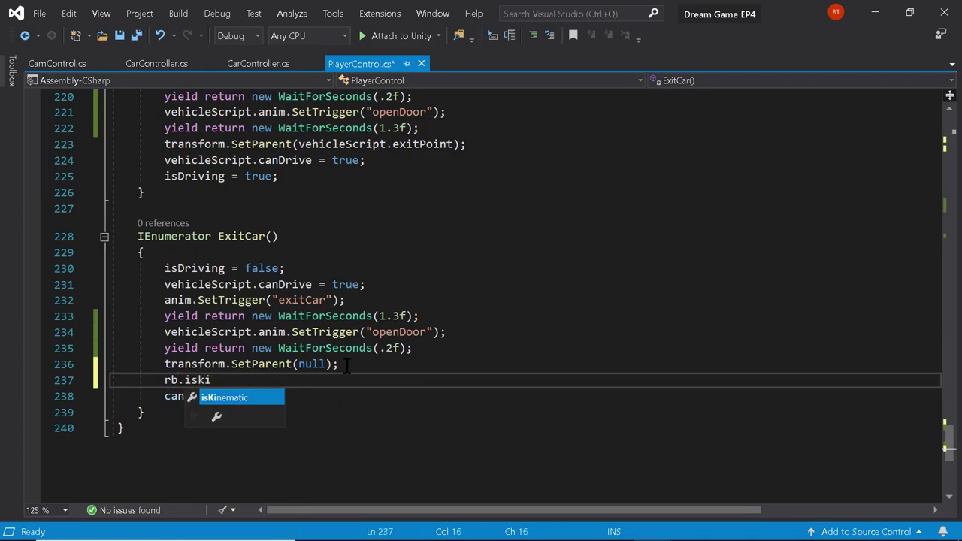
{"action": "type", "text": "nematic "}
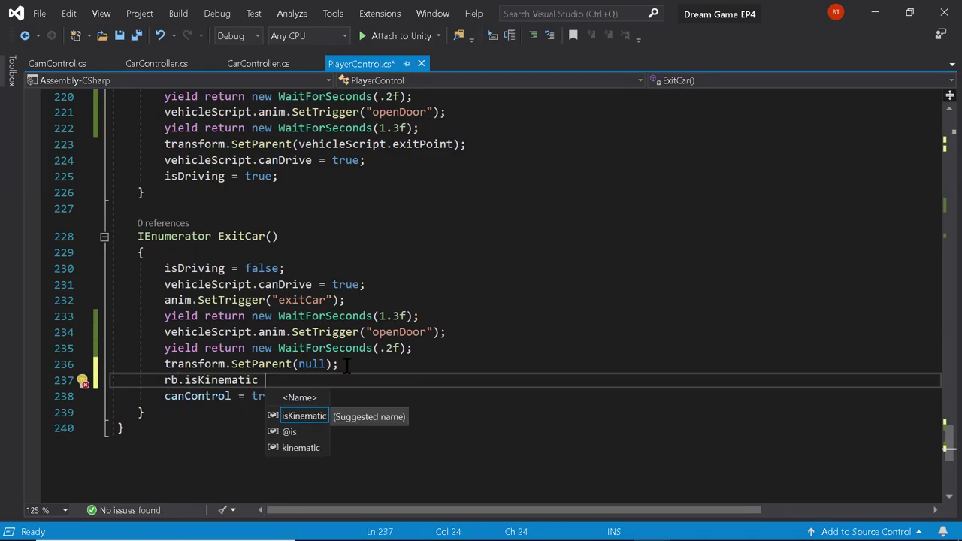
{"action": "type", "text": "= fasl"}
{"action": "key", "text": "BackSpace"}
{"action": "key", "text": "BackSpace"}
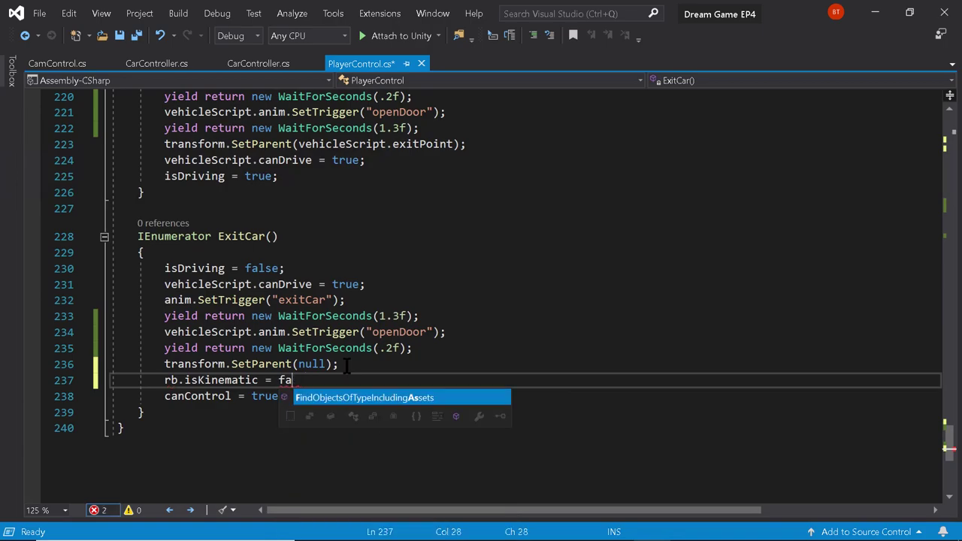
{"action": "type", "text": "lse;"}
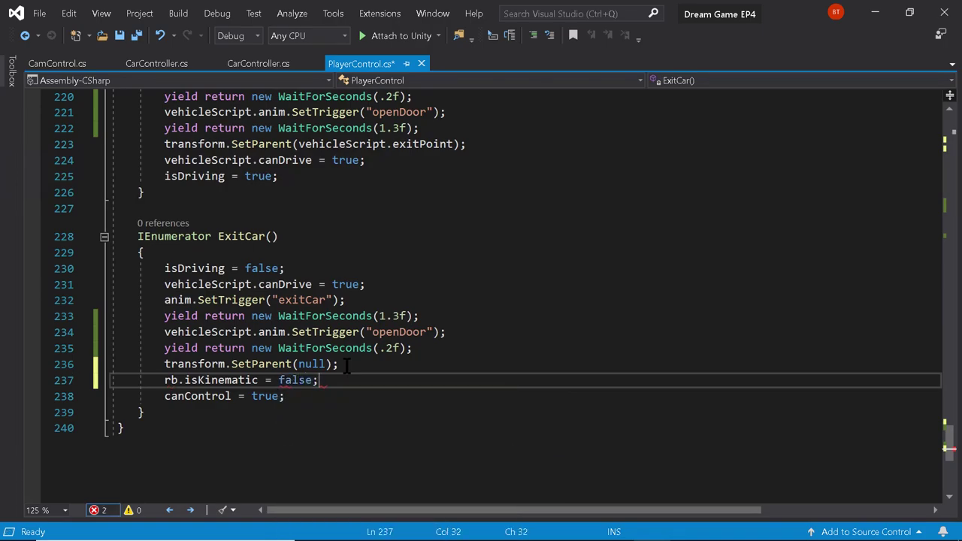
{"action": "scroll", "coordinate": [347, 365], "scroll_direction": "up", "scroll_amount": 3}
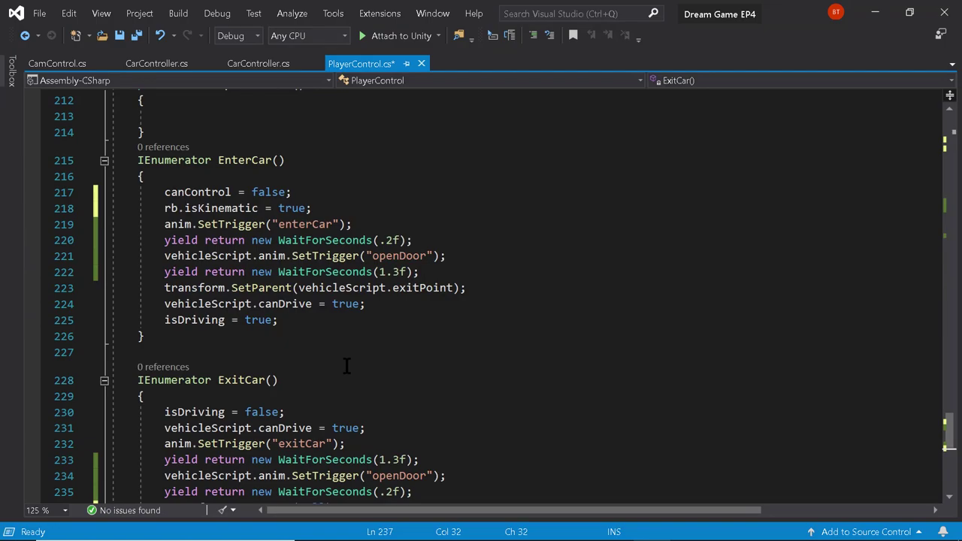
{"action": "key", "text": "ctrl+s"}
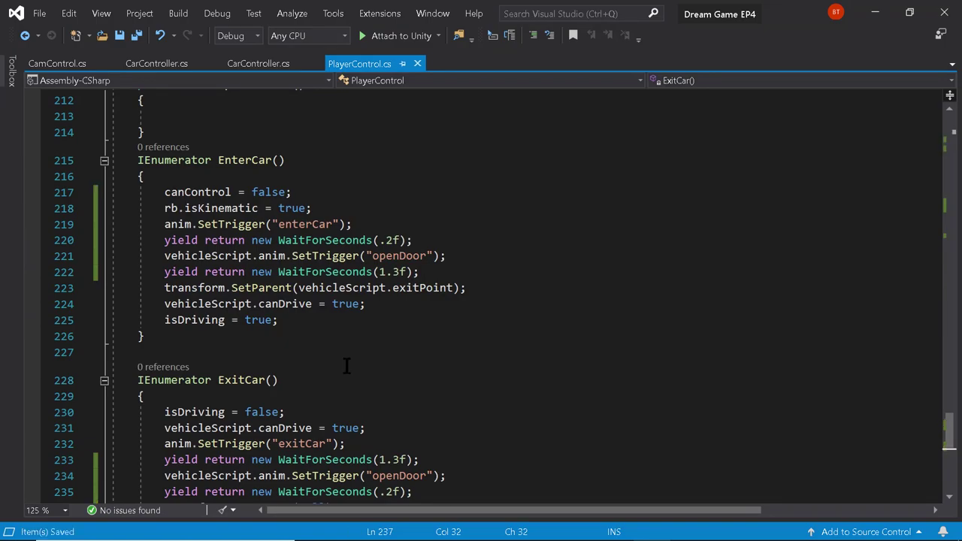
{"action": "key", "text": "alt+Tab"}
{"action": "key", "text": "alt+Tab"}
{"action": "key", "text": "alt+Tab"}
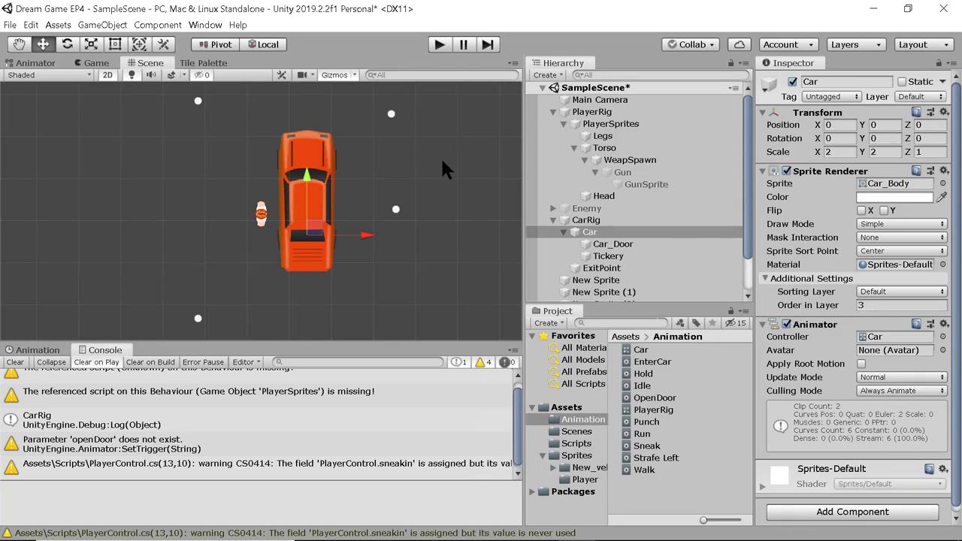
Play the game, enlarge the game view, enter the car with E and steer left with A
{"action": "left_click", "coordinate": [439, 44]}
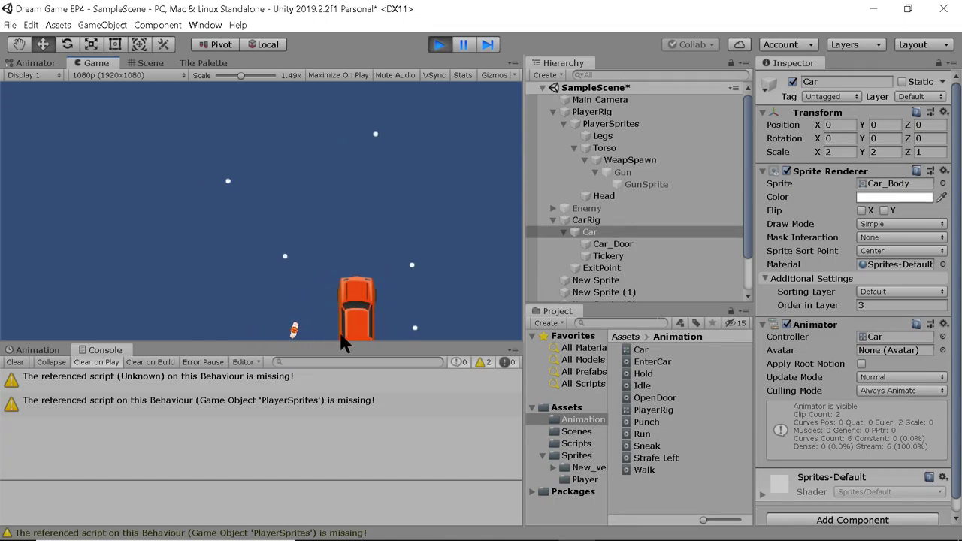
{"action": "left_click_drag", "start_coordinate": [316, 345], "coordinate": [318, 455]}
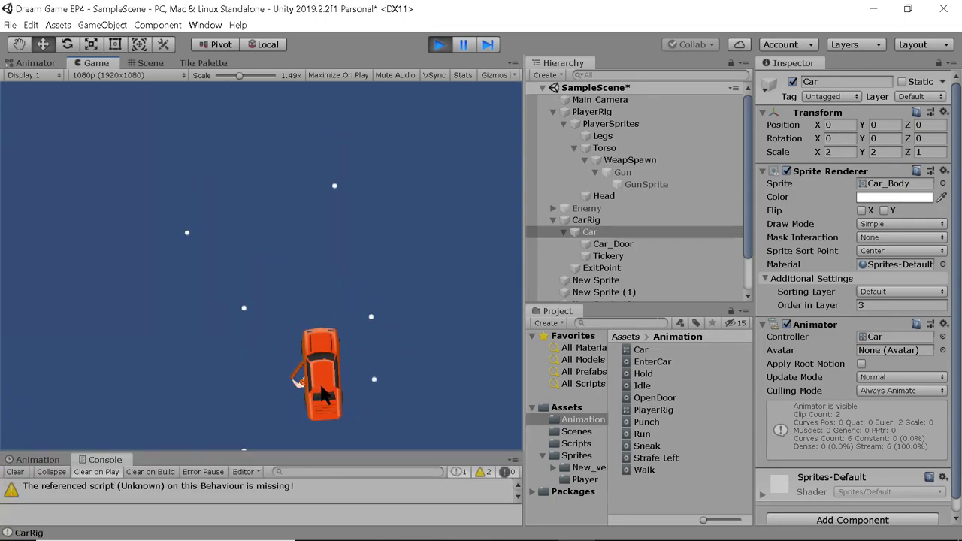
{"action": "key", "text": "e"}
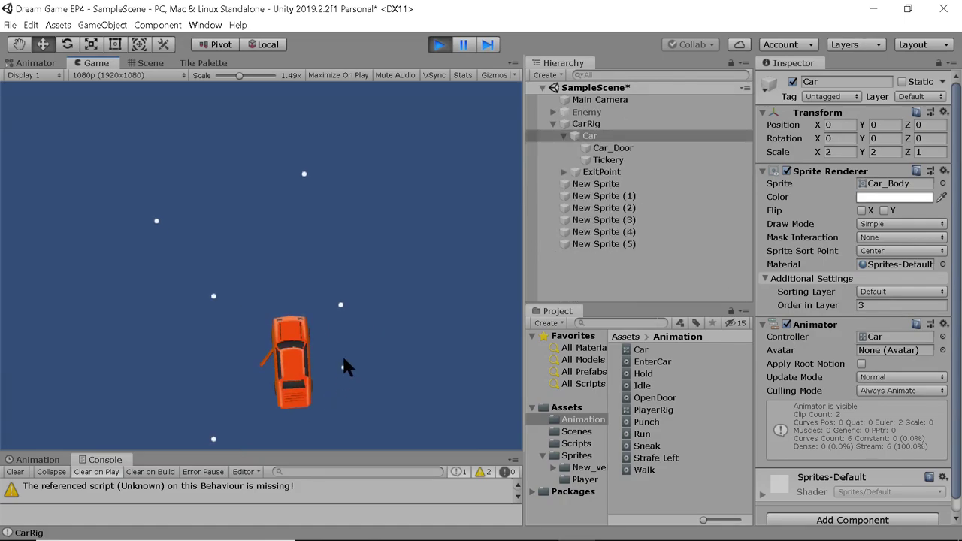
{"action": "key", "text": "a"}
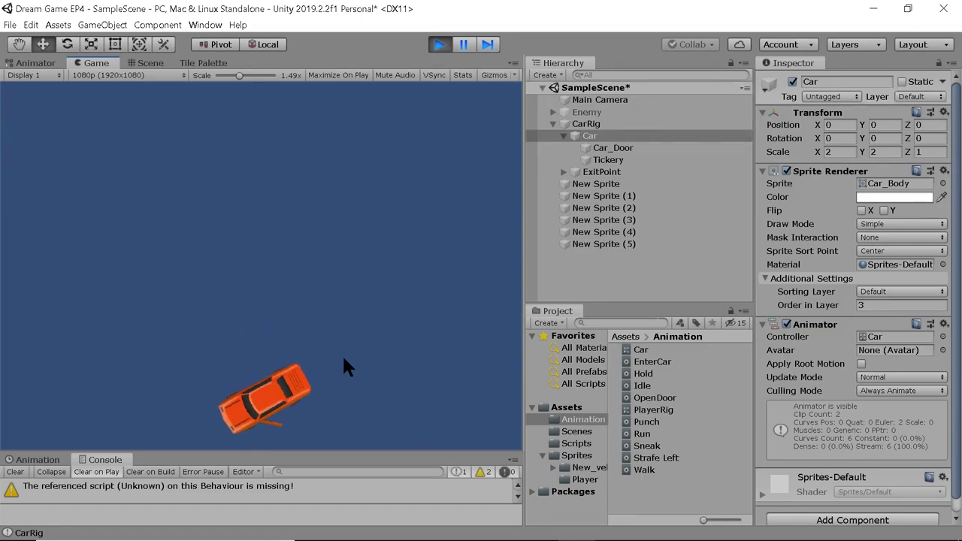
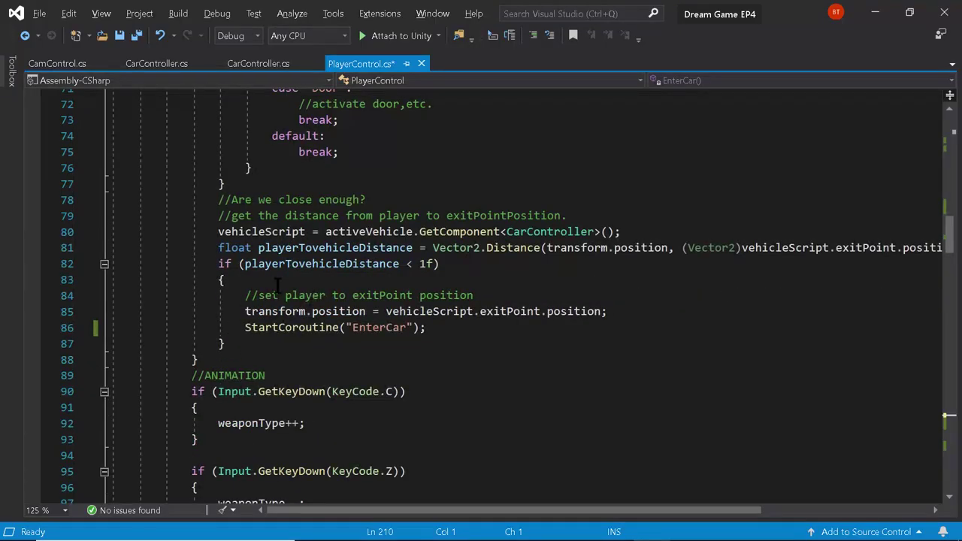
Insert an empty if (isDriving) block at the top of the E-key interaction check
{"action": "scroll", "coordinate": [291, 269], "scroll_direction": "up", "scroll_amount": 4}
{"action": "scroll", "coordinate": [292, 269], "scroll_direction": "up", "scroll_amount": 1}
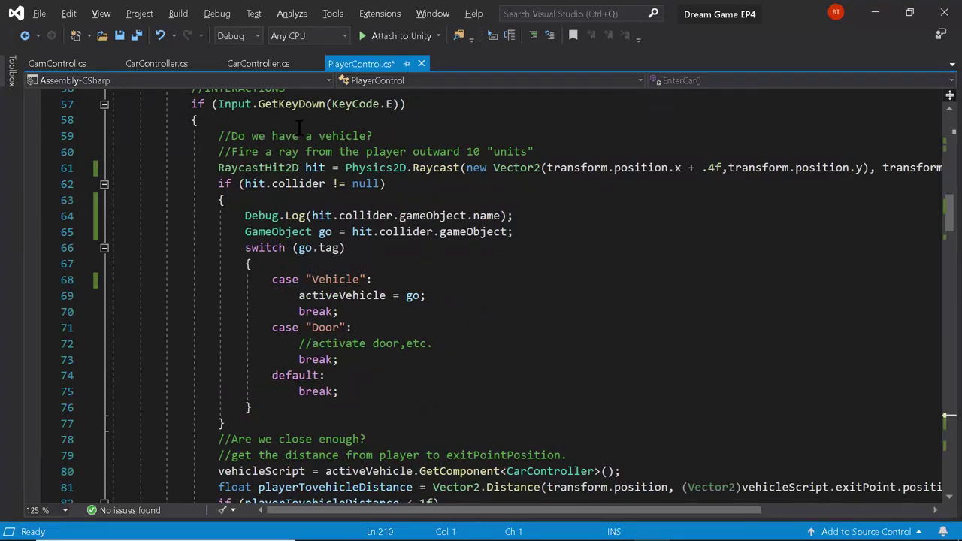
{"action": "left_click", "coordinate": [229, 120]}
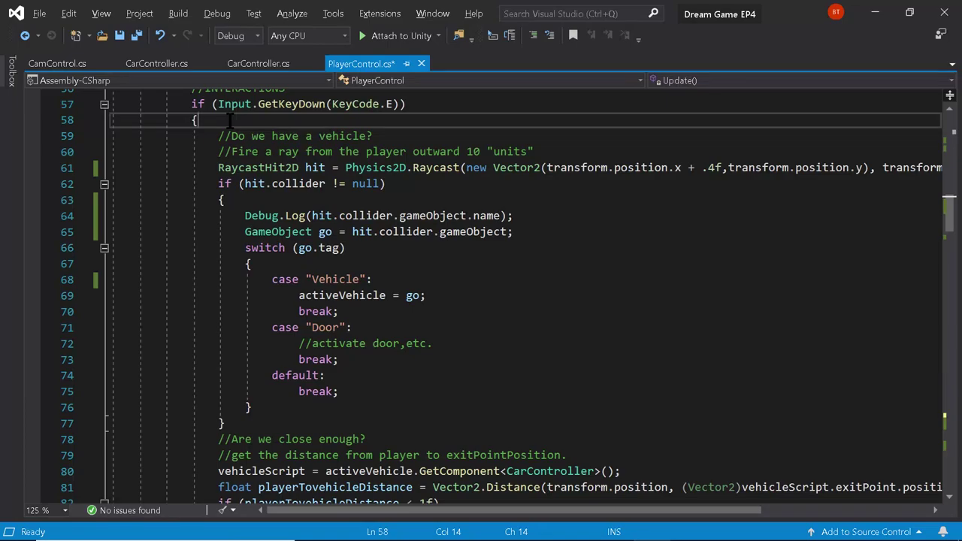
{"action": "key", "text": "Return"}
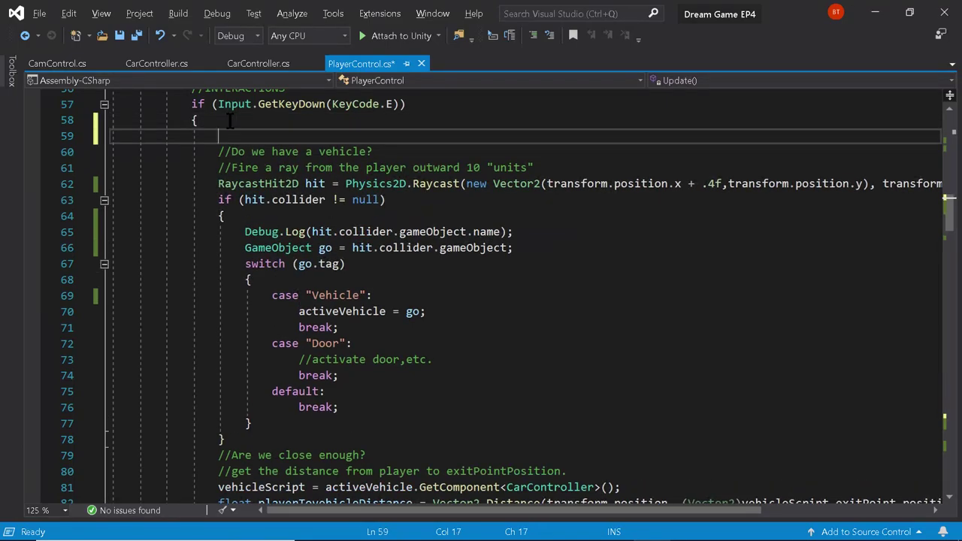
{"action": "type", "text": "if"}
{"action": "key", "text": "Tab"}
{"action": "key", "text": "Tab"}
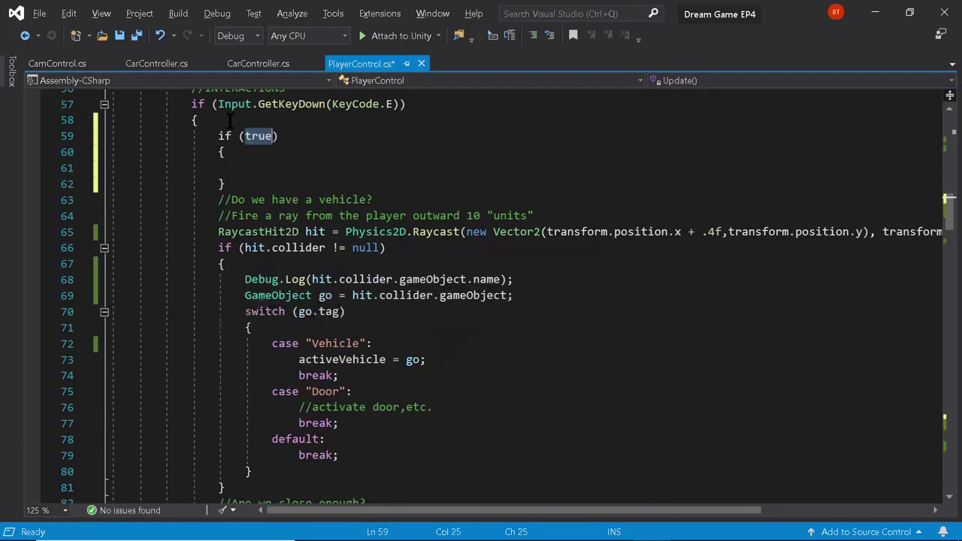
{"action": "type", "text": "isdriving"}
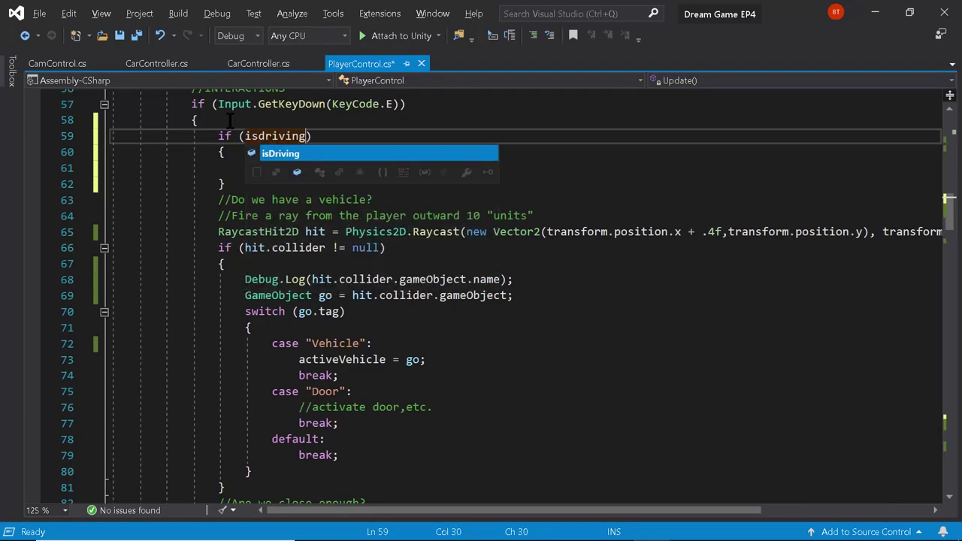
{"action": "key", "text": "Tab"}
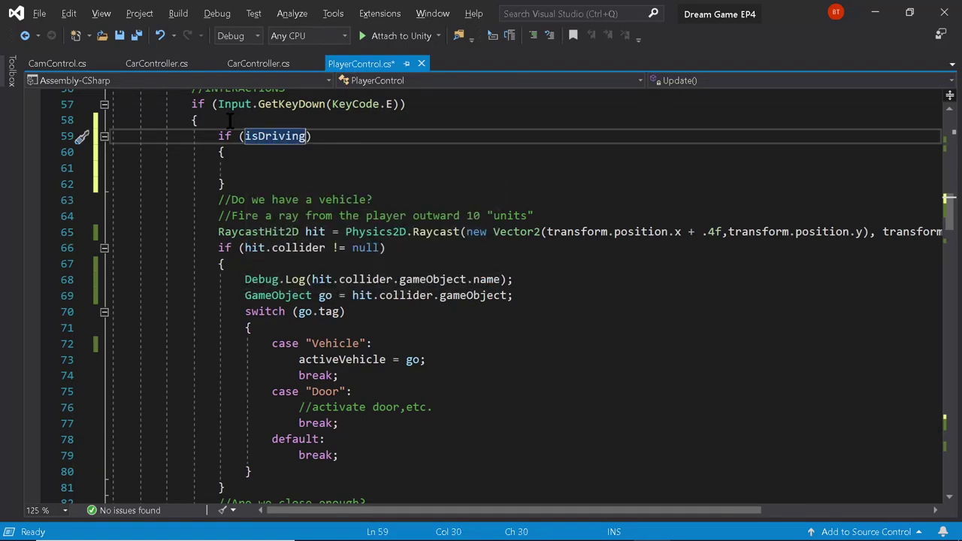
{"action": "key", "text": "Return"}
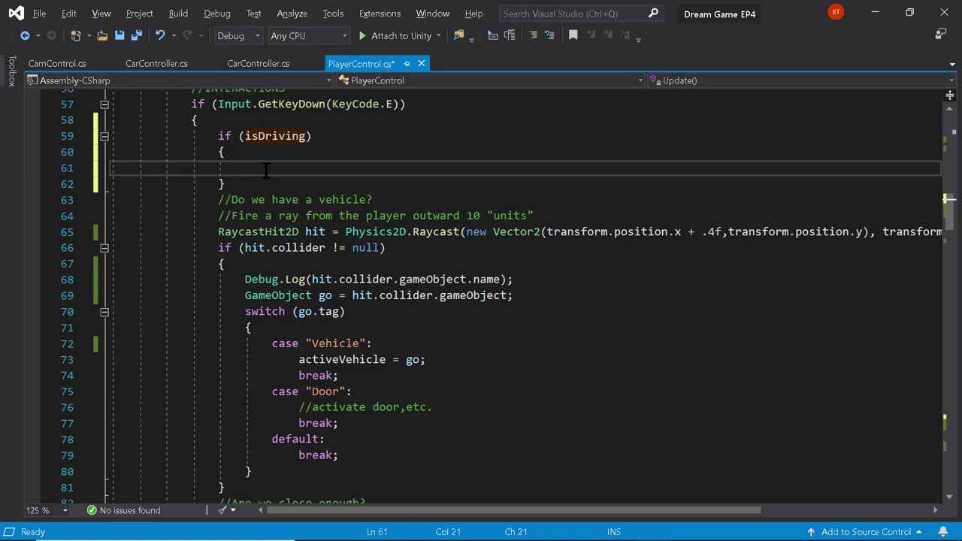
Make the isDriving branch call StartCoroutine("ExitCar");
{"action": "type", "text": "Startc"}
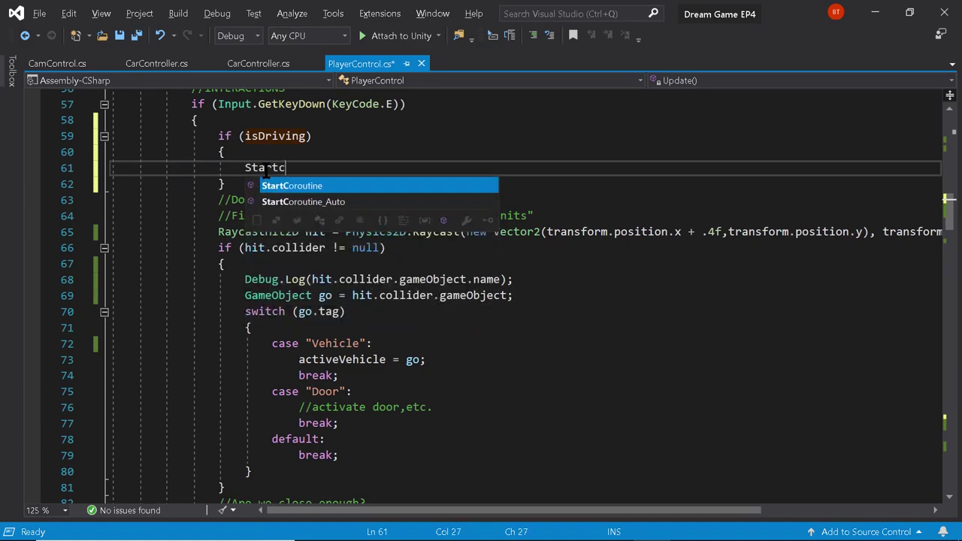
{"action": "key", "text": "Tab"}
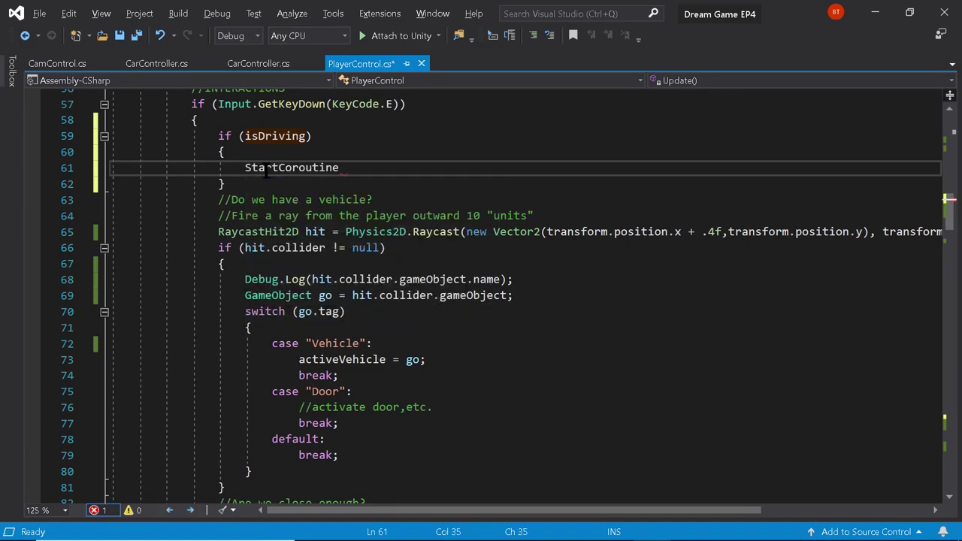
{"action": "type", "text": "(E)"}
{"action": "type", "text": ";"}
{"action": "key", "text": "Left"}
{"action": "key", "text": "Left"}
{"action": "type", "text": "E"}
{"action": "key", "text": "BackSpace"}
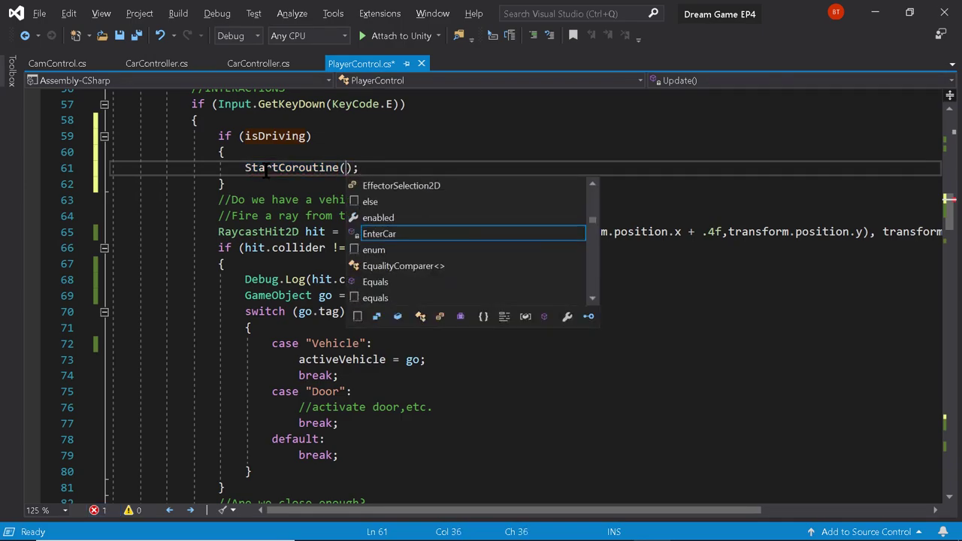
{"action": "type", "text": "\"Exit"}
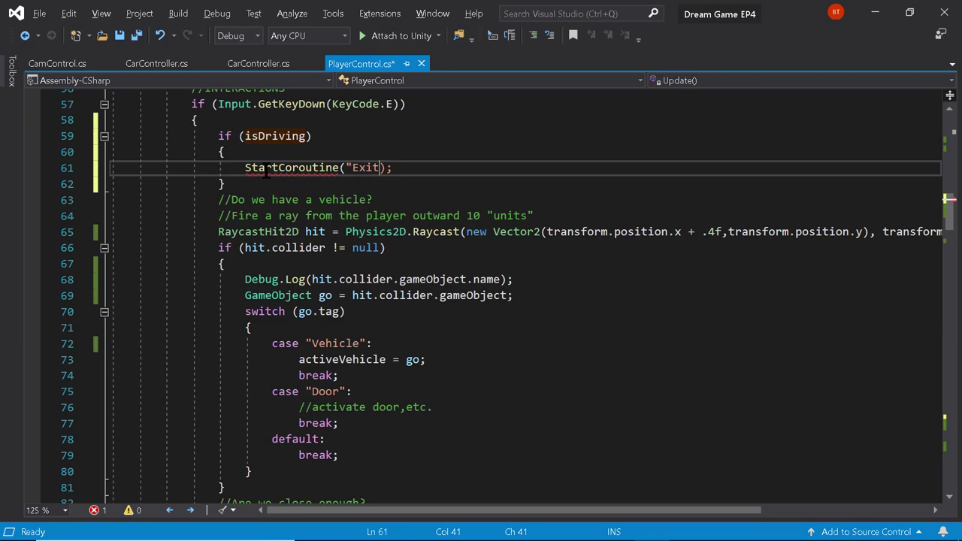
{"action": "type", "text": "Car\""}
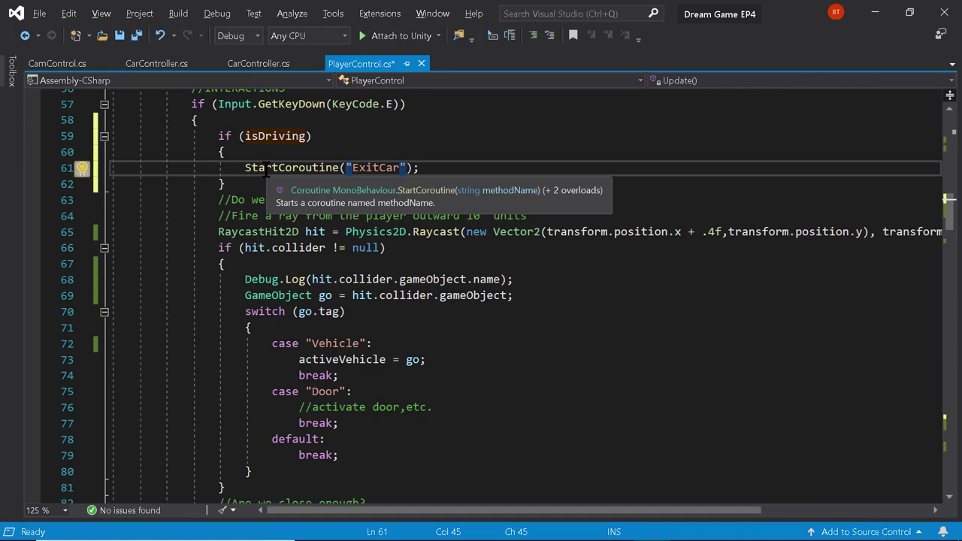
Add an empty else block below the isDriving branch, with its braces on separate lines
{"action": "left_click", "coordinate": [232, 184]}
{"action": "key", "text": "Return"}
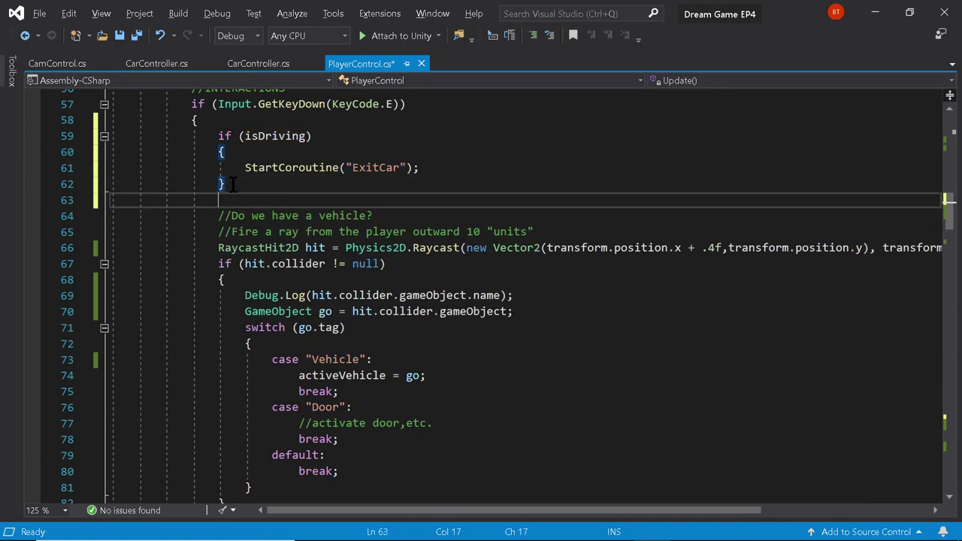
{"action": "type", "text": "else"}
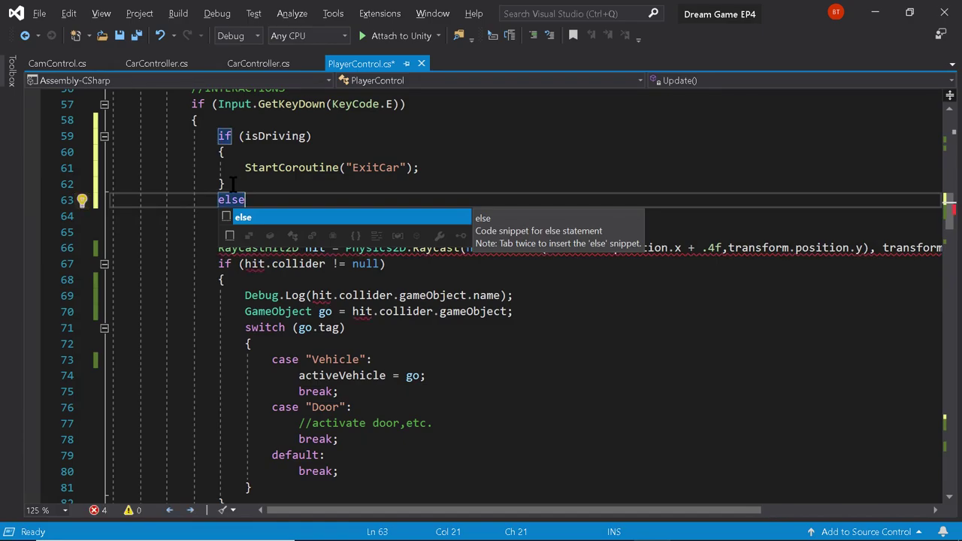
{"action": "type", "text": "P{"}
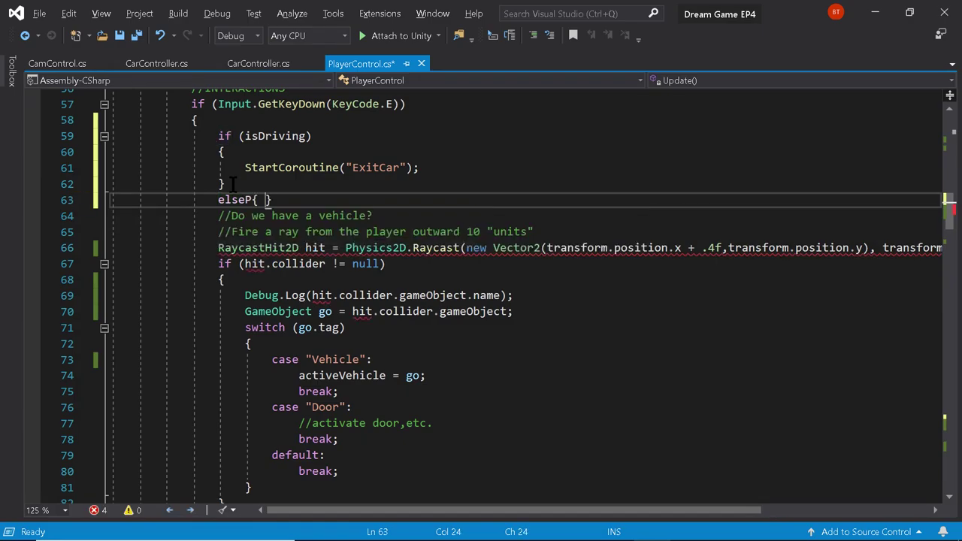
{"action": "key", "text": "Left"}
{"action": "key", "text": "BackSpace"}
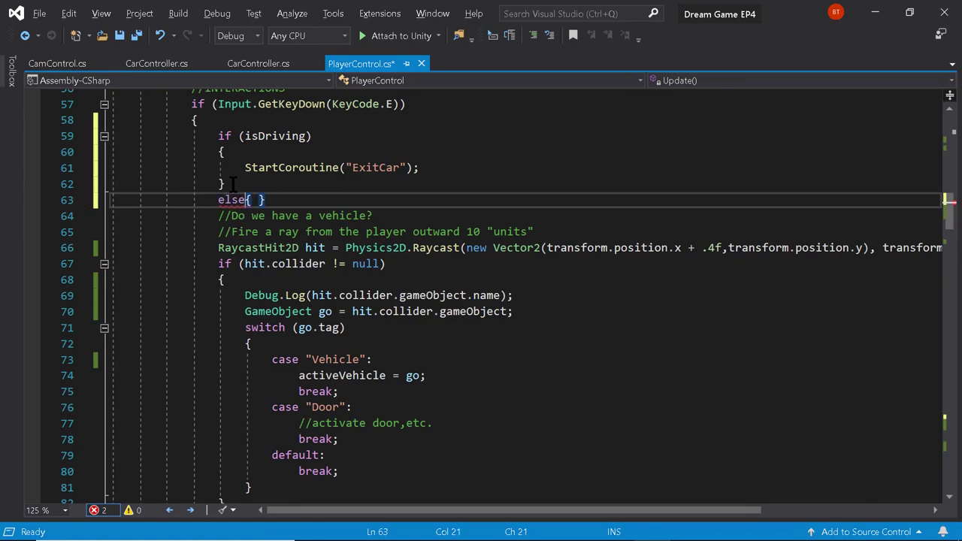
{"action": "key", "text": "Return"}
{"action": "key", "text": "Right"}
{"action": "key", "text": "Return"}
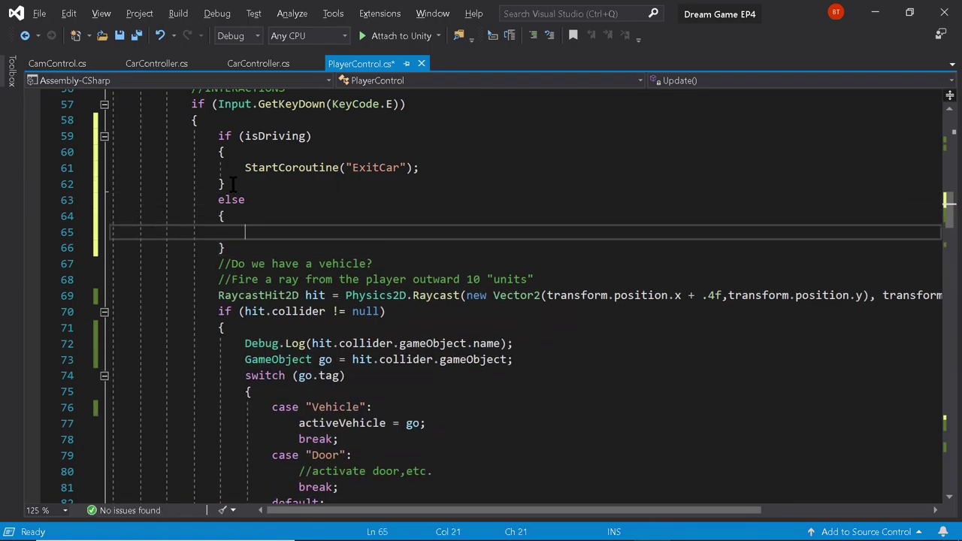
{"action": "left_click_drag", "start_coordinate": [216, 263], "coordinate": [363, 446]}
Cut the vehicle raycast and distance-check code and paste it inside the else braces
{"action": "key", "text": "Delete"}
{"action": "scroll", "coordinate": [298, 346], "scroll_direction": "up", "scroll_amount": 5}
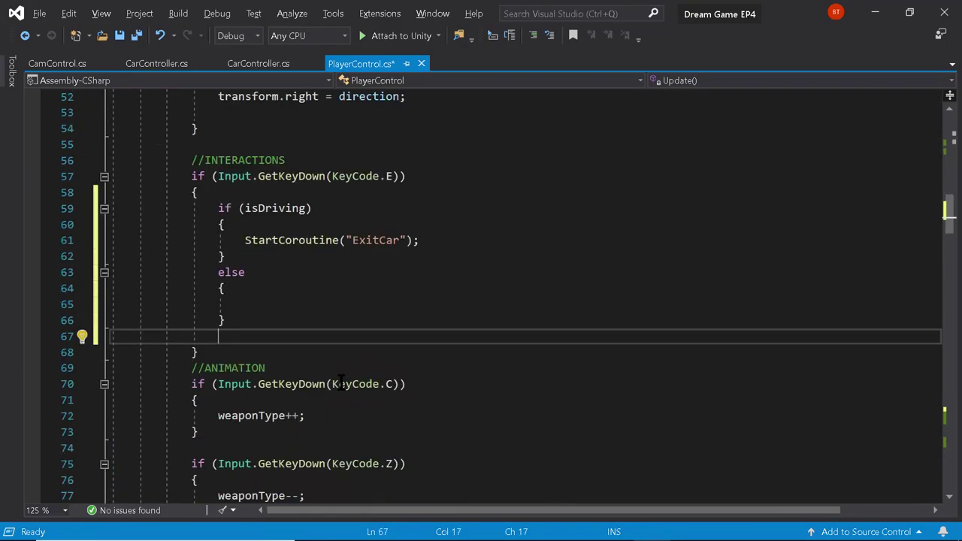
{"action": "left_click", "coordinate": [262, 303]}
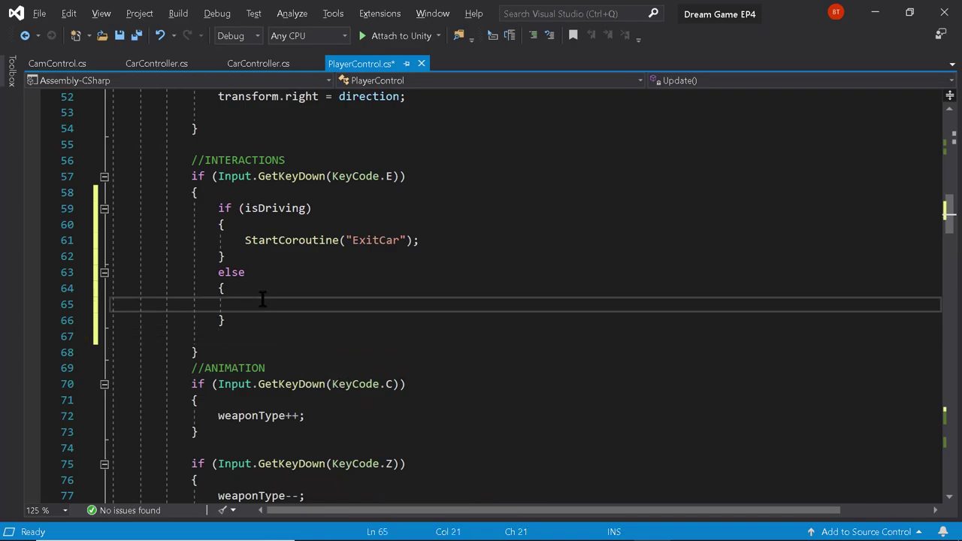
{"action": "key", "text": "ctrl+v"}
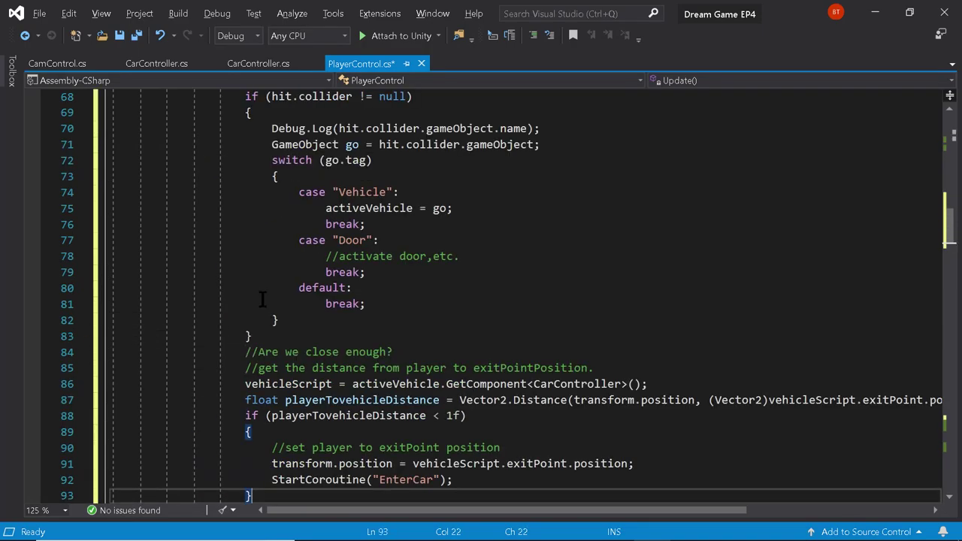
{"action": "scroll", "coordinate": [263, 305], "scroll_direction": "up", "scroll_amount": 3}
{"action": "scroll", "coordinate": [314, 320], "scroll_direction": "up", "scroll_amount": 1}
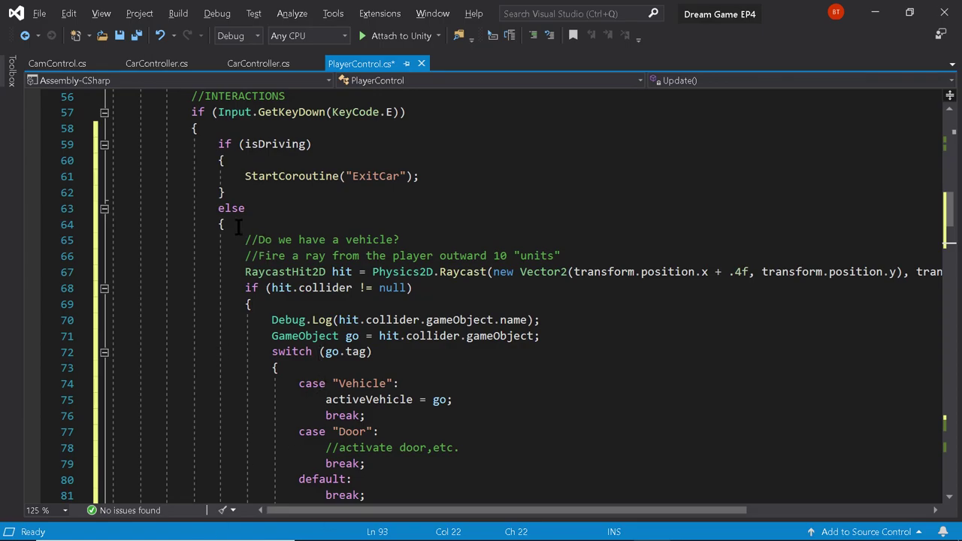
{"action": "scroll", "coordinate": [269, 271], "scroll_direction": "down", "scroll_amount": 4}
{"action": "scroll", "coordinate": [269, 271], "scroll_direction": "down", "scroll_amount": 1}
{"action": "scroll", "coordinate": [269, 272], "scroll_direction": "up", "scroll_amount": 3}
{"action": "scroll", "coordinate": [269, 271], "scroll_direction": "down", "scroll_amount": 3}
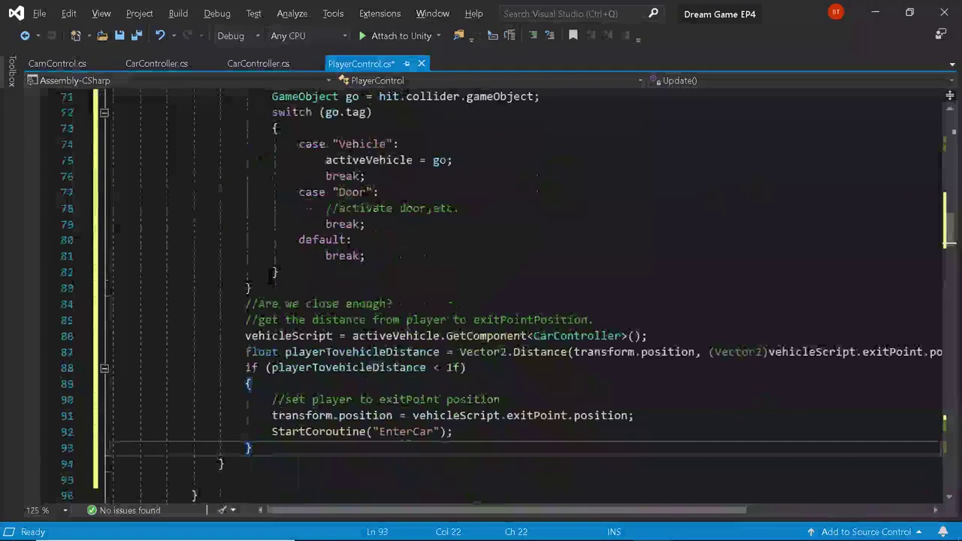
{"action": "scroll", "coordinate": [272, 272], "scroll_direction": "up", "scroll_amount": 4}
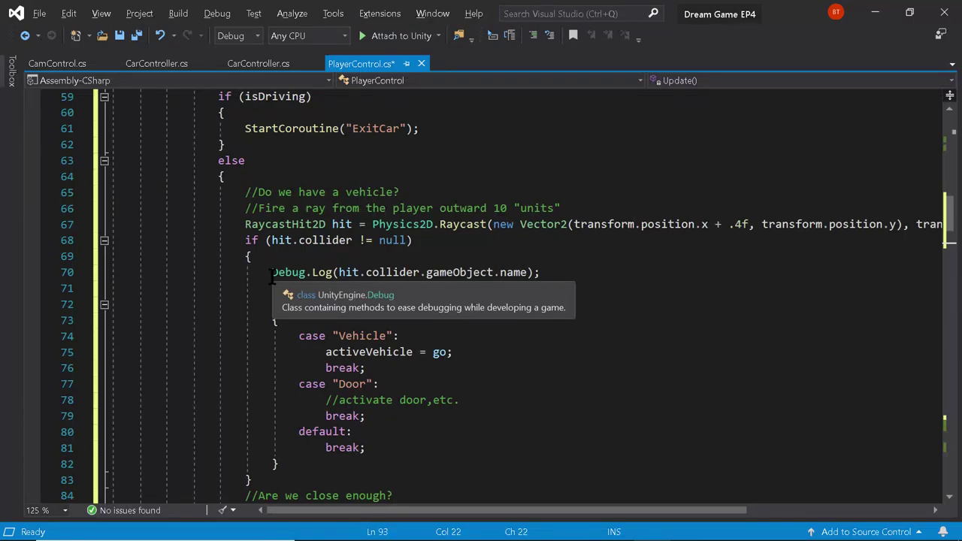
Save PlayerControl.cs so Unity reloads it, then scroll down to the EnterCar and ExitCar coroutines
{"action": "key", "text": "ctrl+s"}
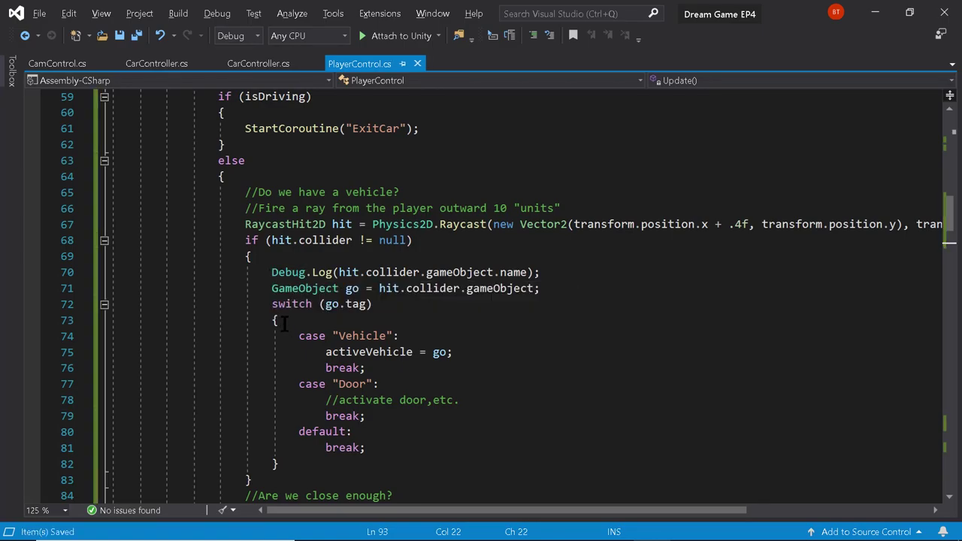
{"action": "key", "text": "alt+Tab"}
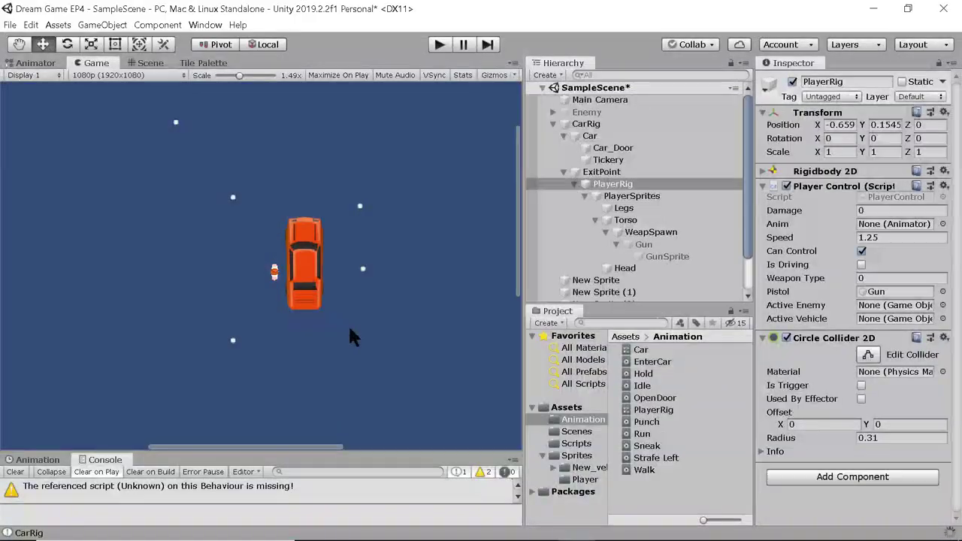
{"action": "key", "text": "alt+Tab"}
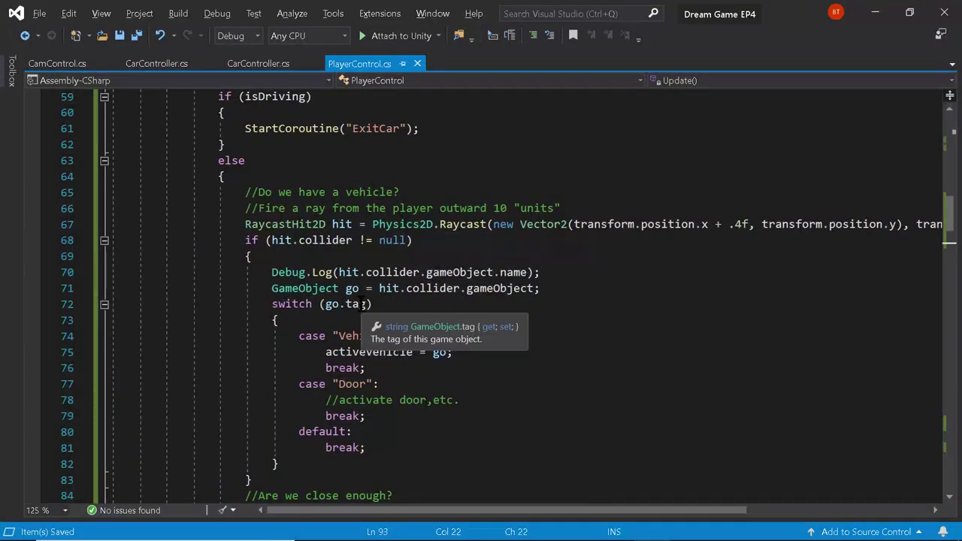
{"action": "scroll", "coordinate": [363, 299], "scroll_direction": "down", "scroll_amount": 10}
{"action": "scroll", "coordinate": [363, 299], "scroll_direction": "down", "scroll_amount": 9}
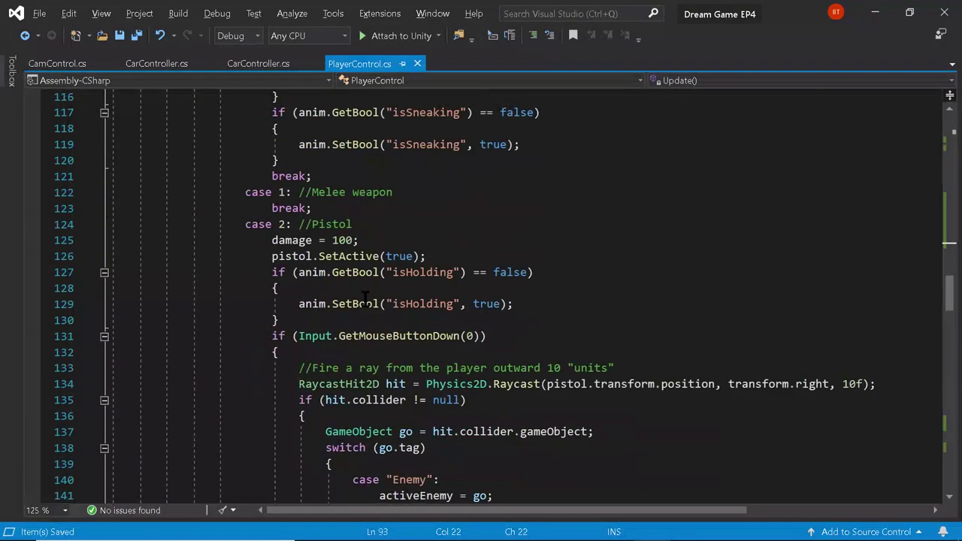
{"action": "scroll", "coordinate": [364, 299], "scroll_direction": "down", "scroll_amount": 5}
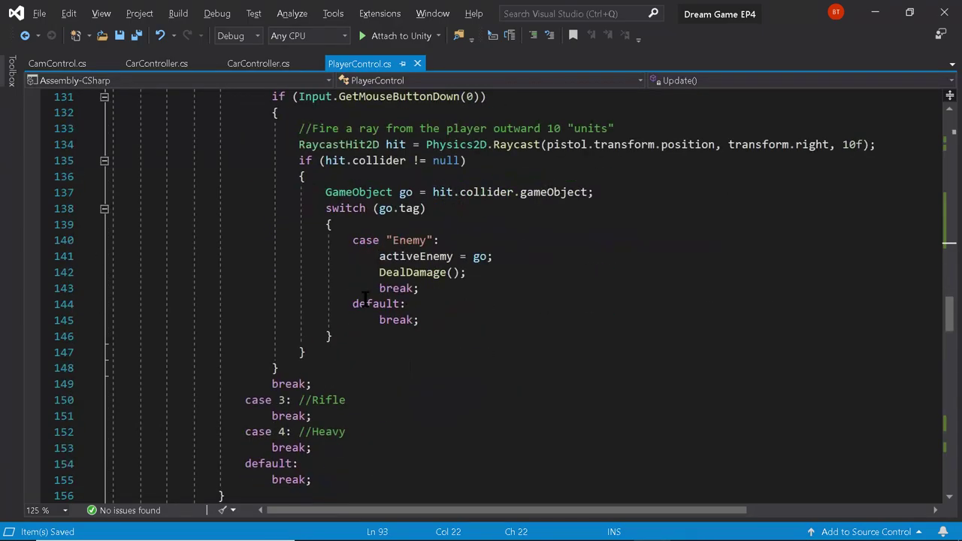
{"action": "scroll", "coordinate": [365, 295], "scroll_direction": "down", "scroll_amount": 11}
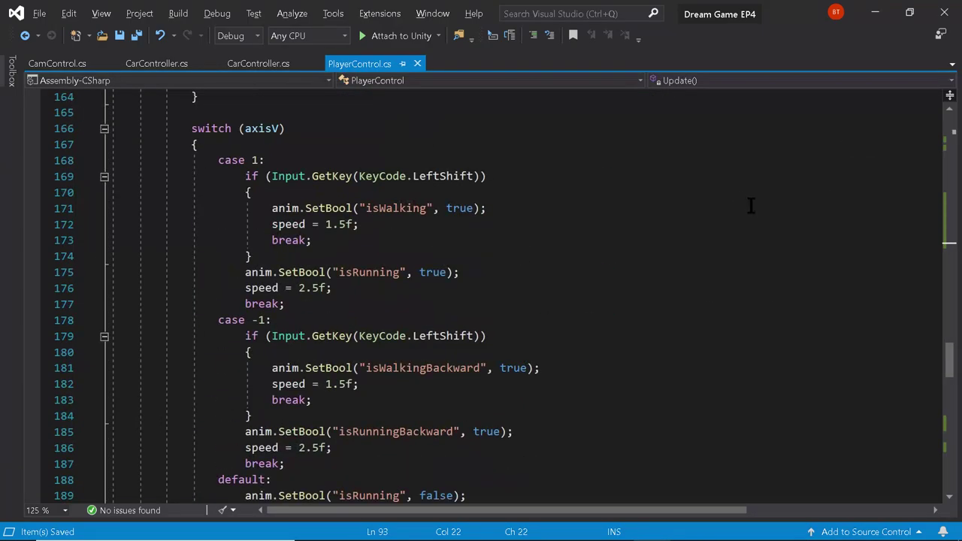
{"action": "left_click_drag", "start_coordinate": [951, 366], "coordinate": [950, 430]}
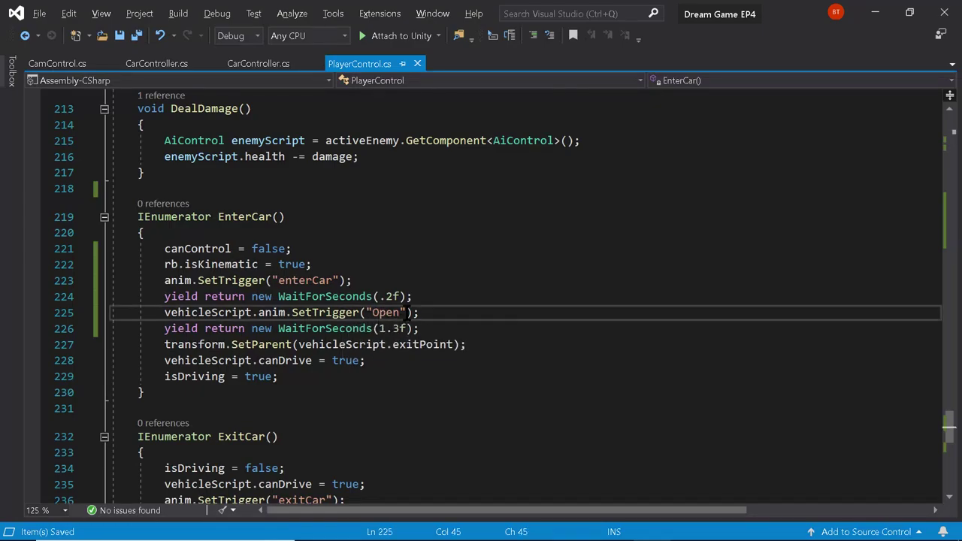
In EnterCar, add vehicleScript.anim.SetTrigger("Close"); right after the 1.3f wait
{"action": "triple_click", "coordinate": [412, 316]}
{"action": "key", "text": "ctrl+c"}
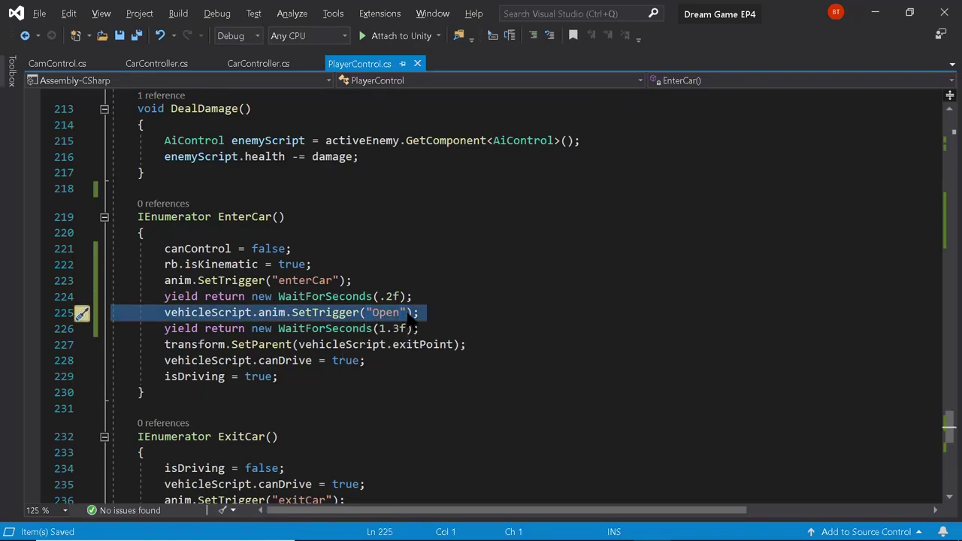
{"action": "left_click", "coordinate": [429, 329]}
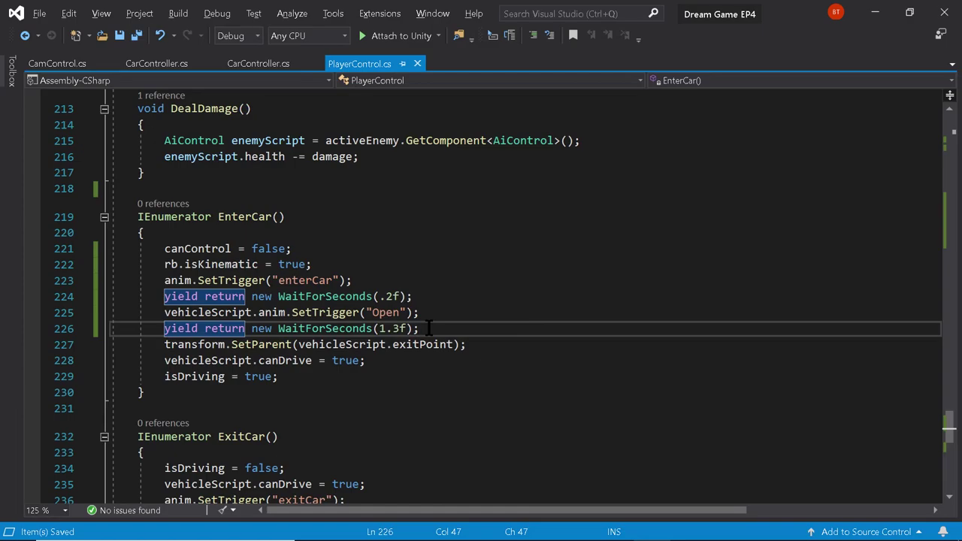
{"action": "key", "text": "Return"}
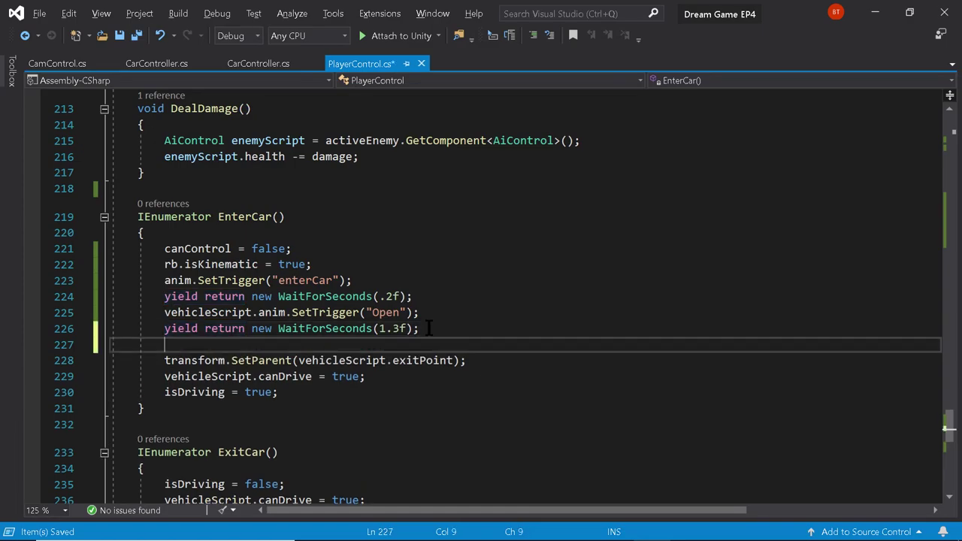
{"action": "key", "text": "ctrl+v"}
{"action": "key", "text": "BackSpace"}
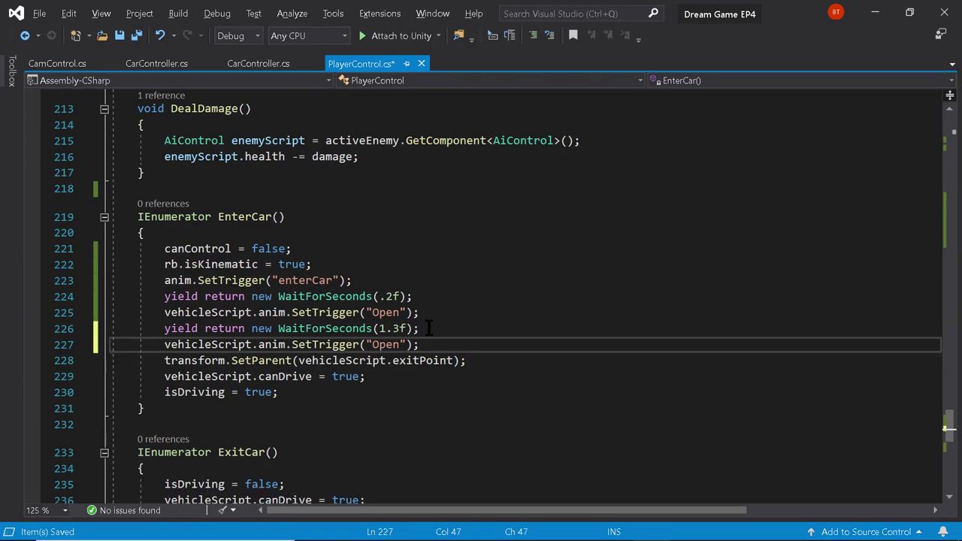
{"action": "key", "text": "Left"}
{"action": "key", "text": "Left"}
{"action": "key", "text": "Left"}
{"action": "key", "text": "BackSpace"}
{"action": "key", "text": "BackSpace"}
{"action": "key", "text": "BackSpace"}
{"action": "key", "text": "BackSpace"}
{"action": "type", "text": "Close"}
{"action": "scroll", "coordinate": [431, 328], "scroll_direction": "down", "scroll_amount": 5}
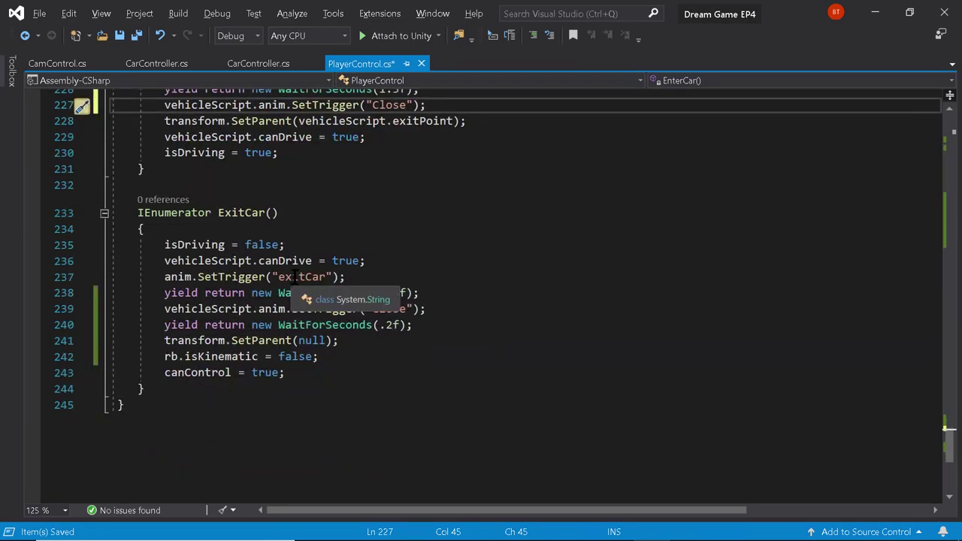
In ExitCar, trigger the door's Open after the exitCar trigger and Close after the 1.3-second wait
{"action": "double_click", "coordinate": [389, 309]}
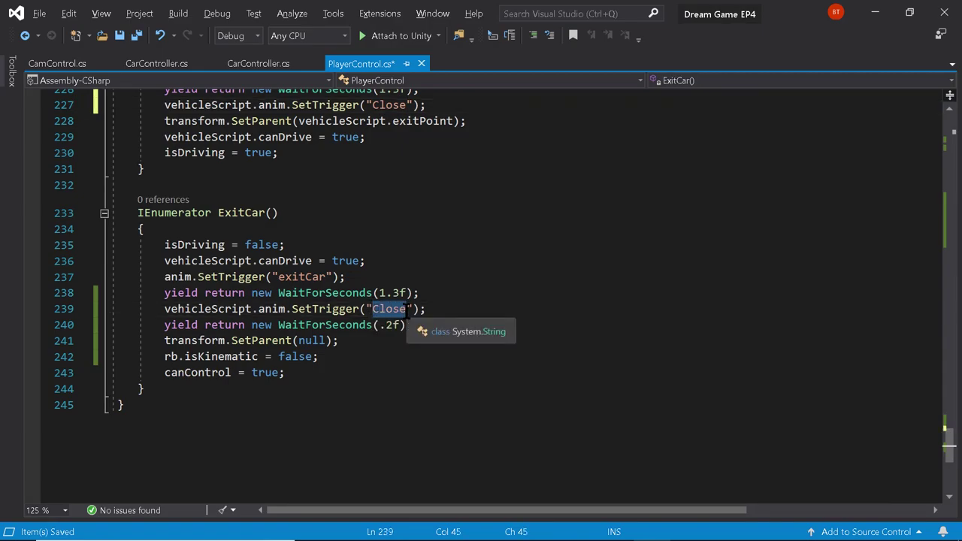
{"action": "type", "text": "Open"}
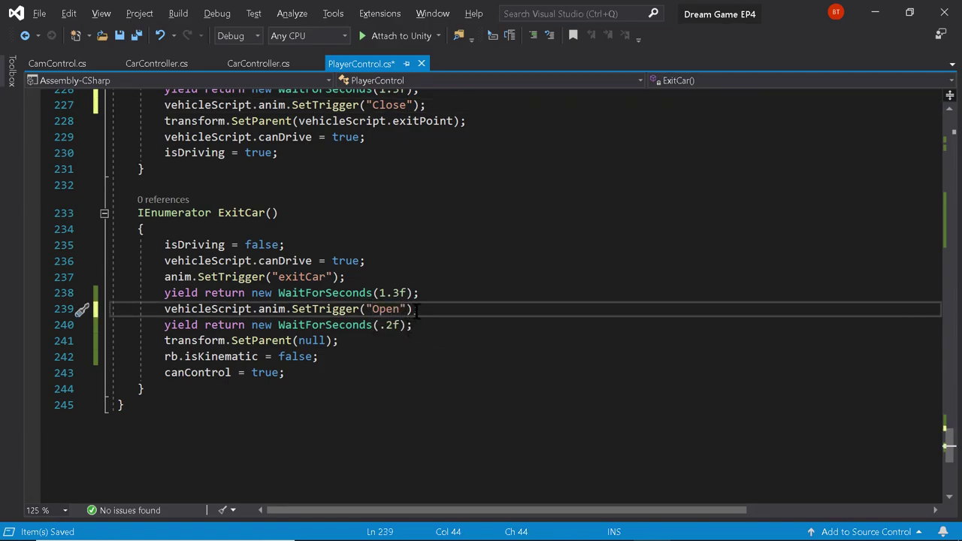
{"action": "left_click", "coordinate": [423, 325]}
{"action": "key", "text": "Return"}
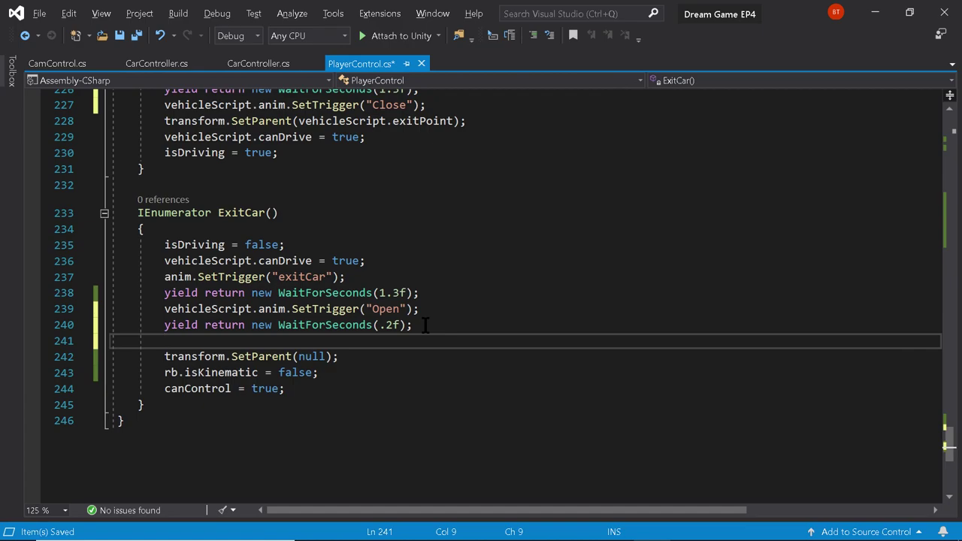
{"action": "left_click", "coordinate": [385, 277]}
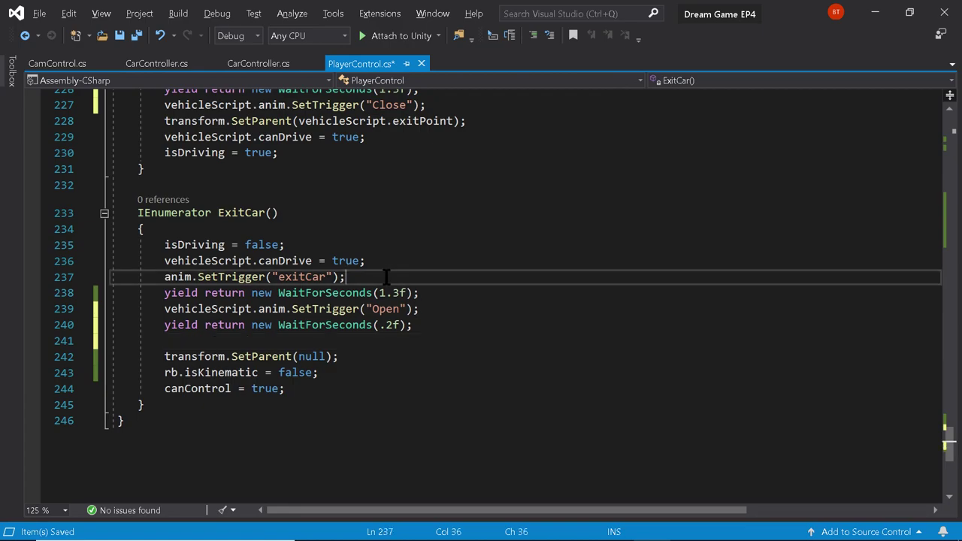
{"action": "key", "text": "Return"}
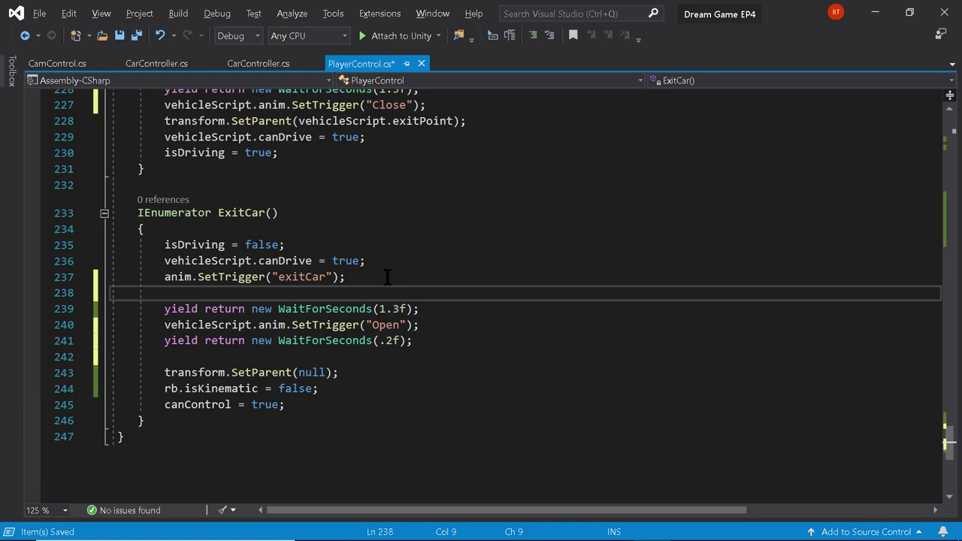
{"action": "key", "text": "ctrl+v"}
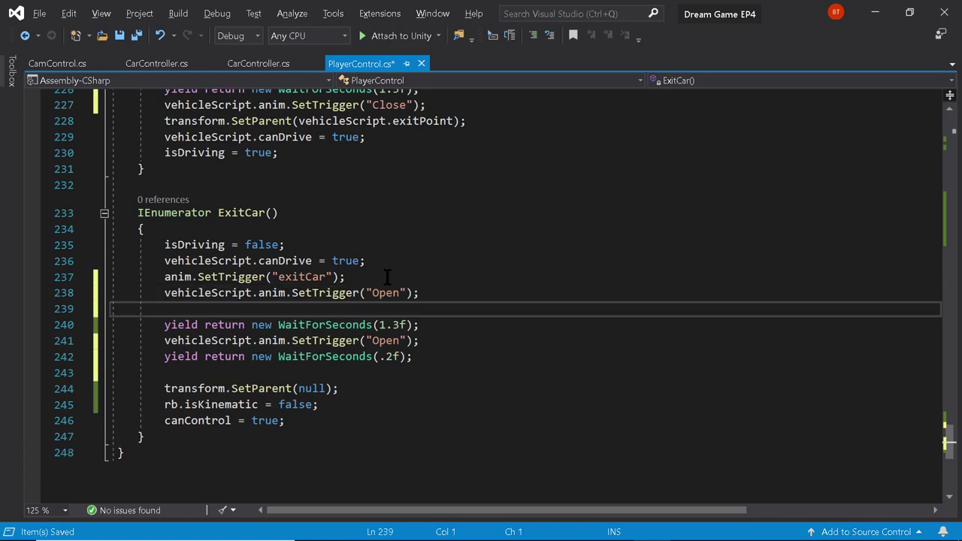
{"action": "key", "text": "BackSpace"}
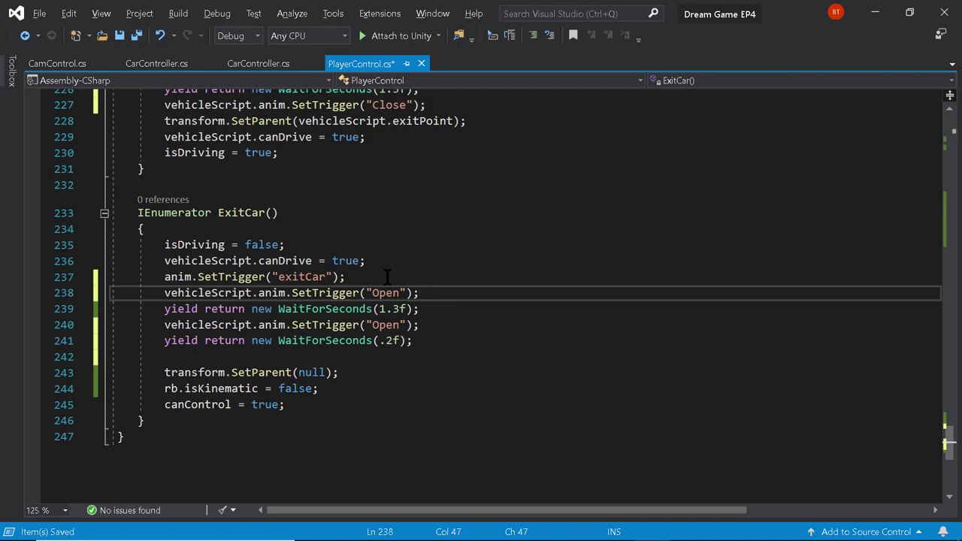
{"action": "double_click", "coordinate": [387, 324]}
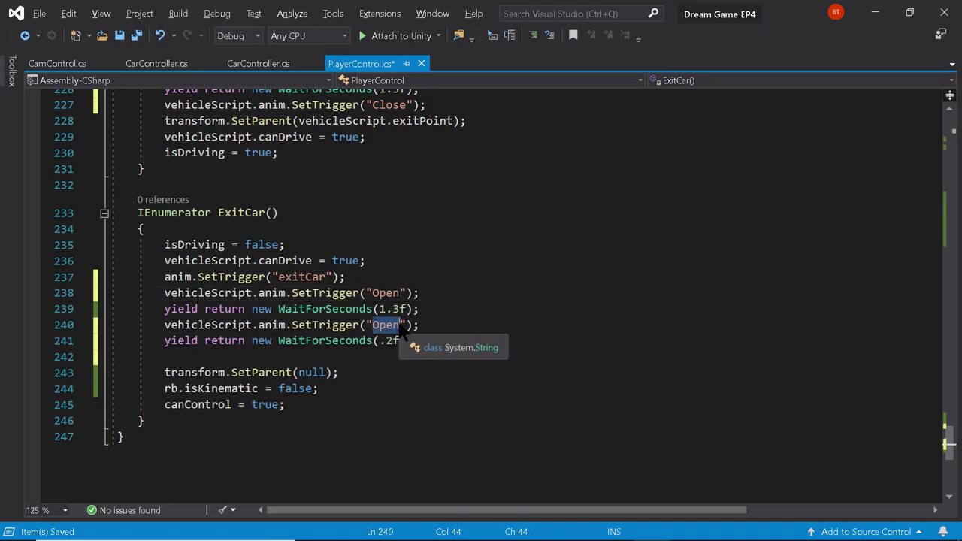
{"action": "type", "text": "Close"}
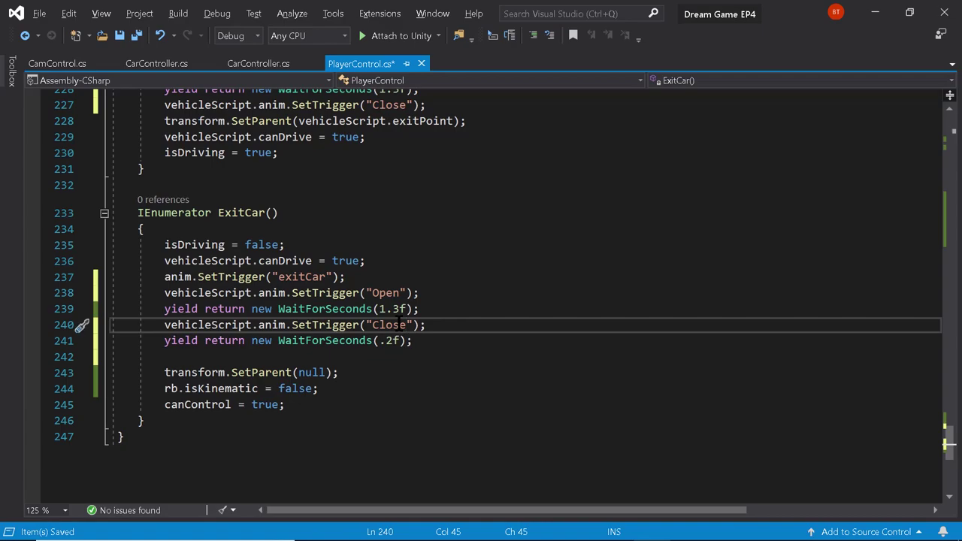
Save PlayerControl.cs, fix the SetParent(null) line's indentation, and switch to Unity
{"action": "key", "text": "ctrl+s"}
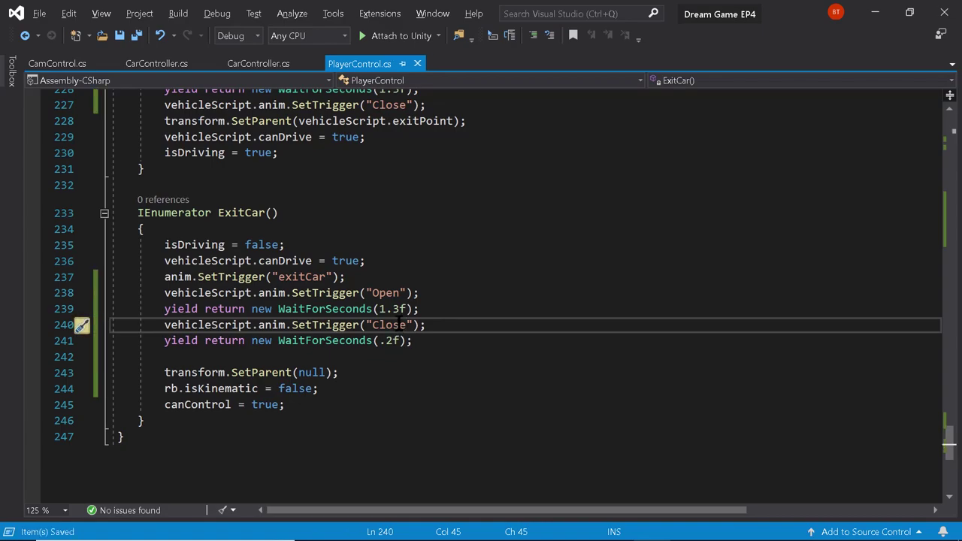
{"action": "left_click", "coordinate": [166, 372]}
{"action": "key", "text": "BackSpace"}
{"action": "key", "text": "BackSpace"}
{"action": "key", "text": "BackSpace"}
{"action": "key", "text": "BackSpace"}
{"action": "key", "text": "BackSpace"}
{"action": "key", "text": "BackSpace"}
{"action": "key", "text": "BackSpace"}
{"action": "key", "text": "BackSpace"}
{"action": "key", "text": "BackSpace"}
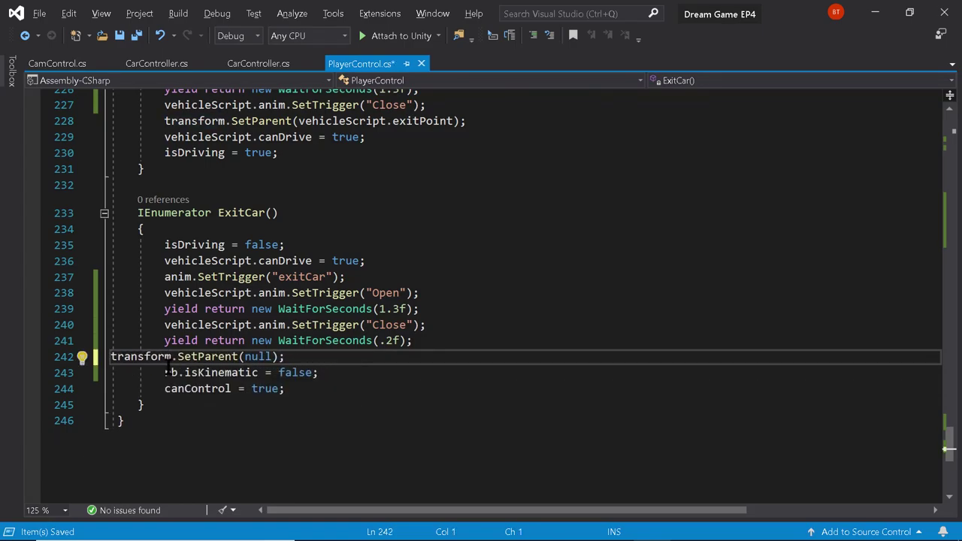
{"action": "key", "text": "Tab"}
{"action": "key", "text": "Tab"}
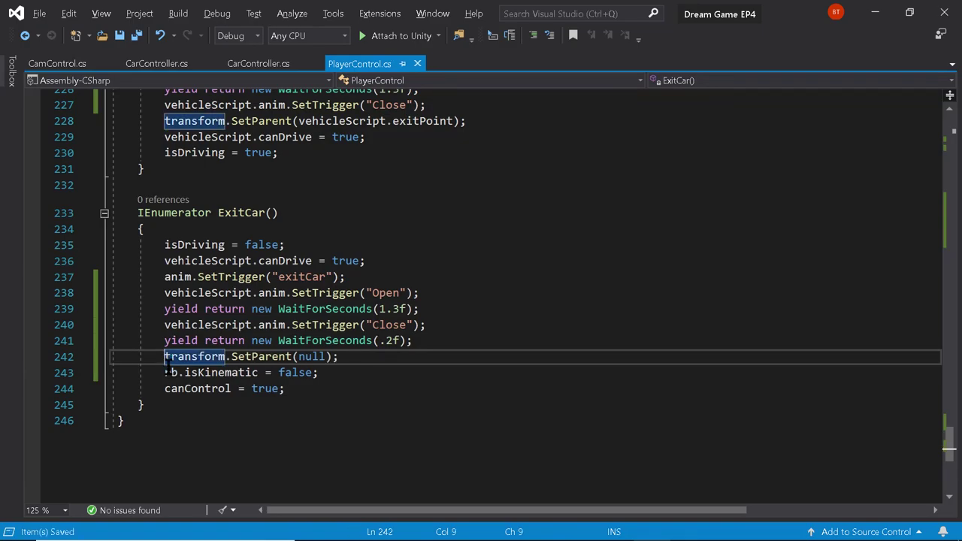
{"action": "key", "text": "alt+Tab"}
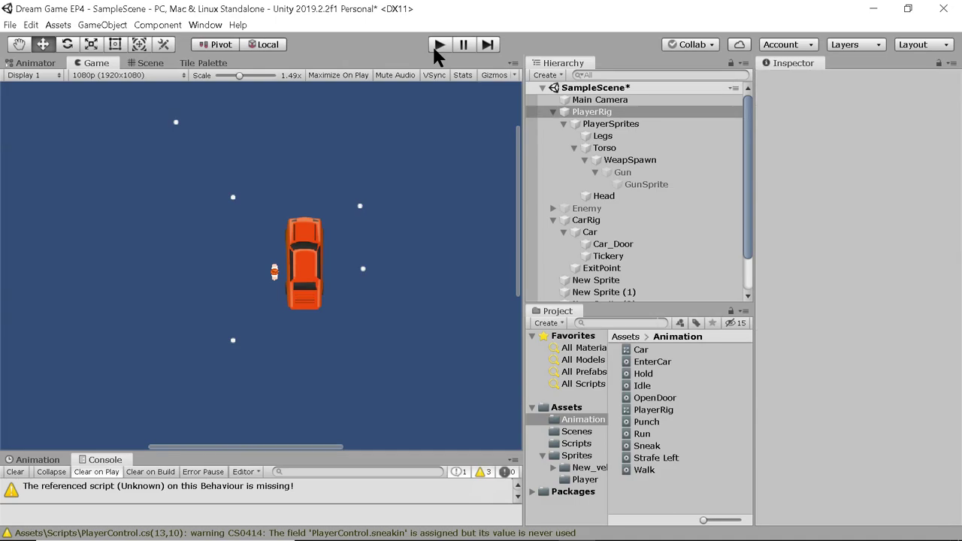
Playtest: enter the car with E, drive with W and A, then stop play and return to Visual Studio
{"action": "left_click", "coordinate": [439, 46]}
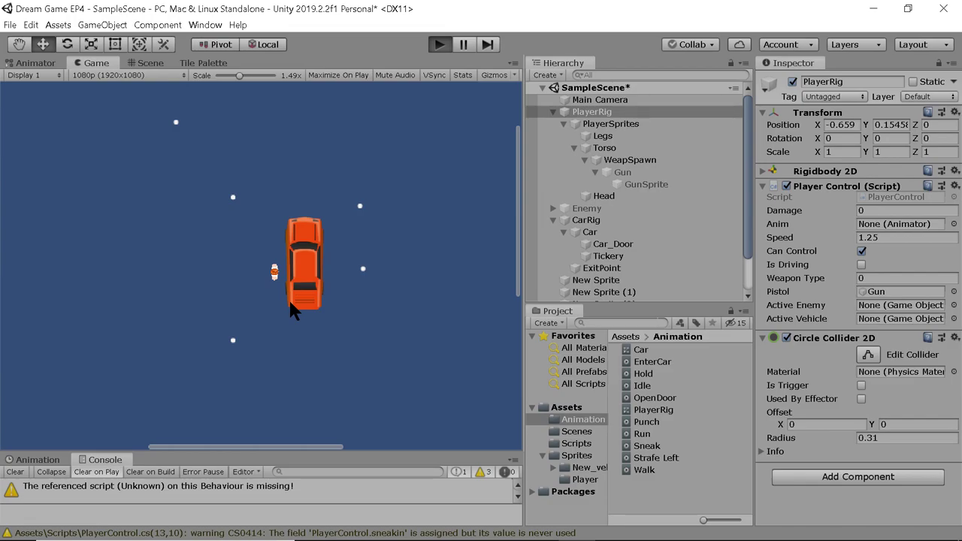
{"action": "key", "text": "ctrl+p"}
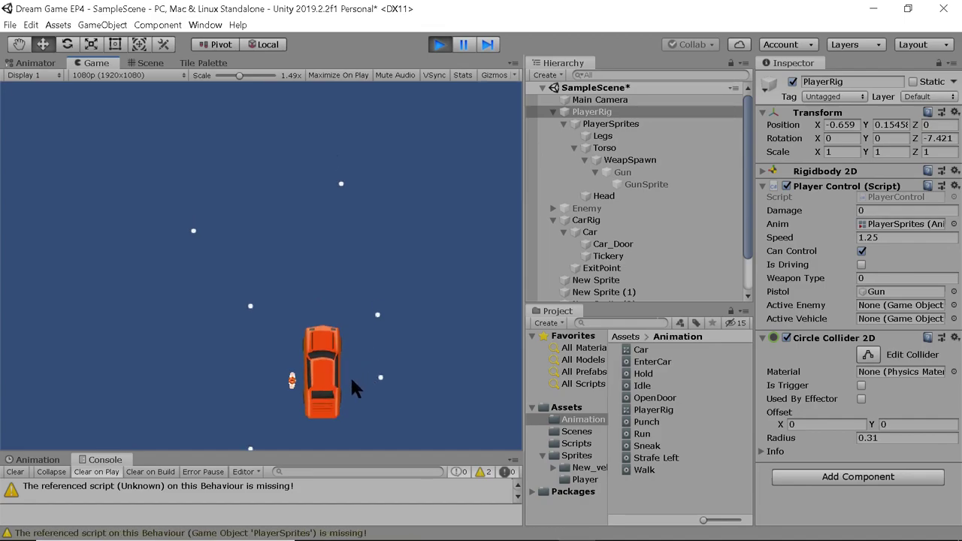
{"action": "key", "text": "e"}
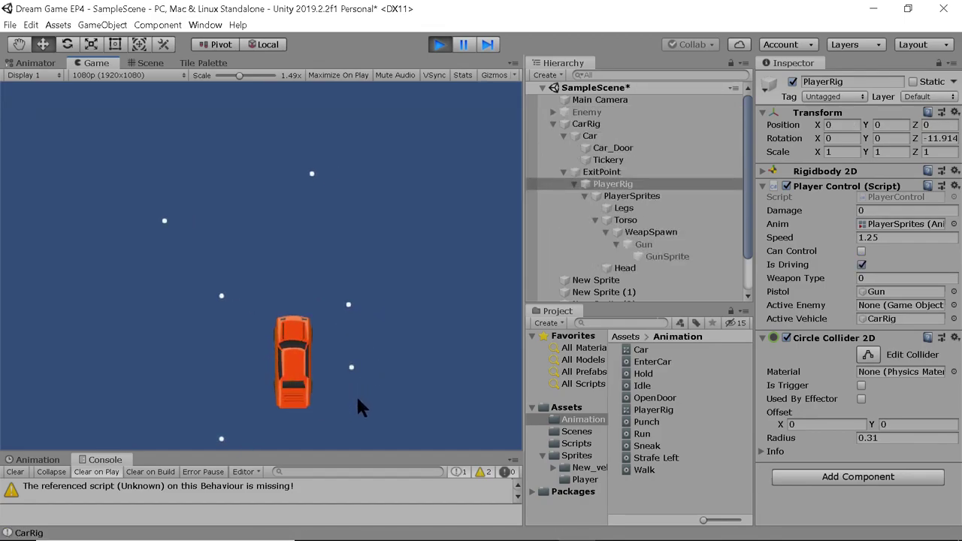
{"action": "key", "text": "w"}
{"action": "key", "text": "a"}
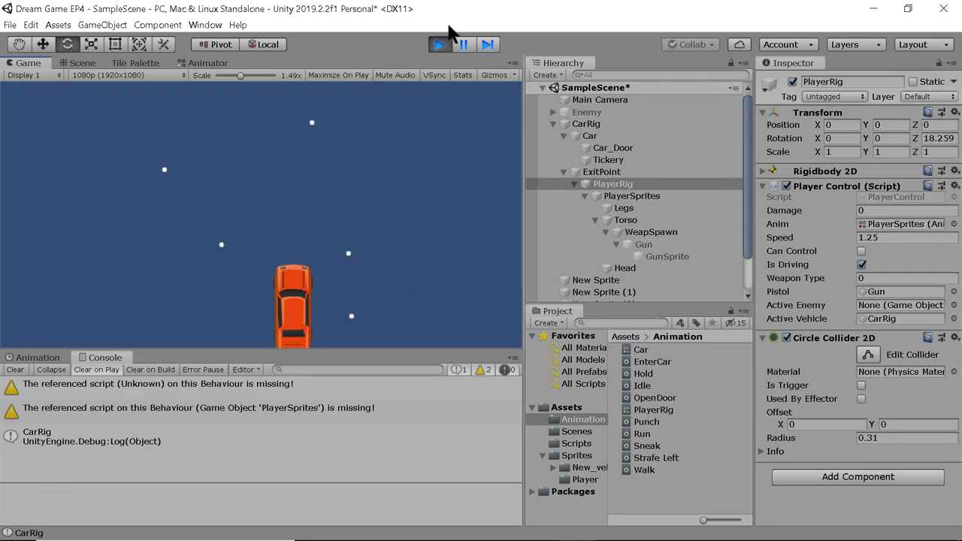
{"action": "left_click", "coordinate": [439, 44]}
{"action": "key", "text": "alt+Tab"}
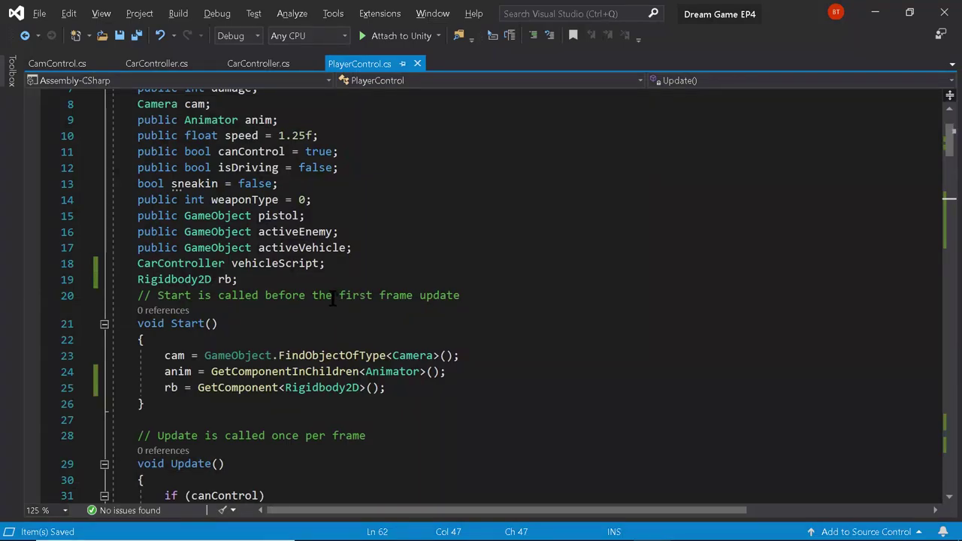
Scroll PlayerControl.cs down to the //INTERACTIONS section in Update()
{"action": "scroll", "coordinate": [333, 297], "scroll_direction": "down", "scroll_amount": 5}
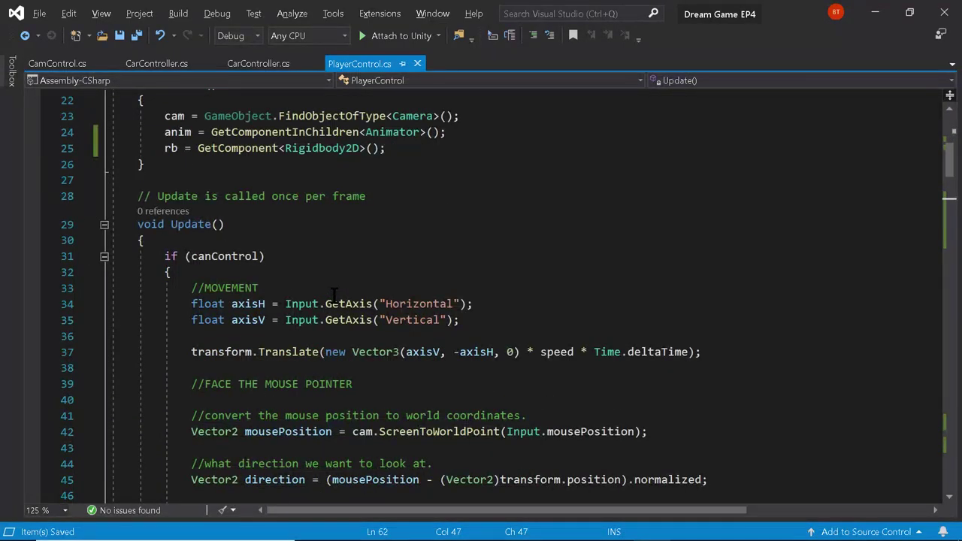
{"action": "scroll", "coordinate": [333, 293], "scroll_direction": "down", "scroll_amount": 3}
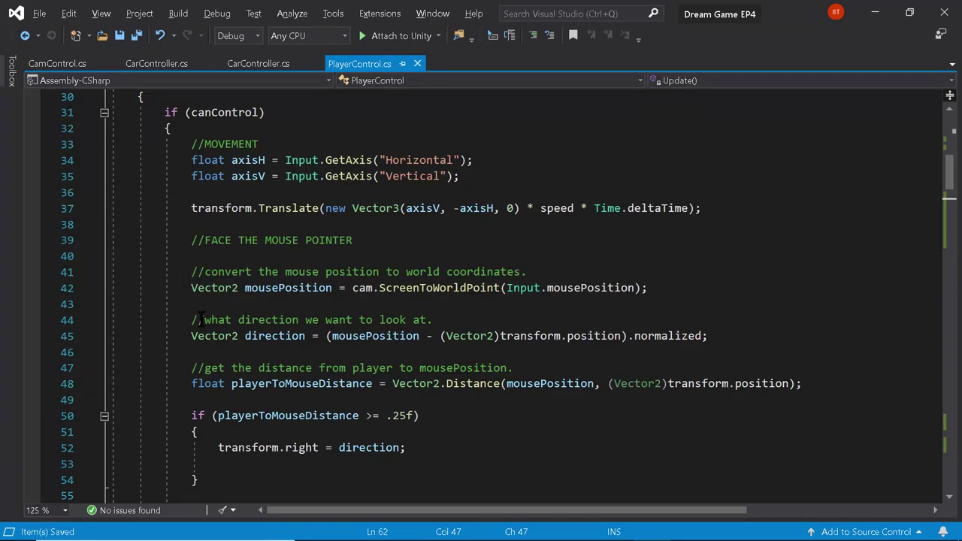
{"action": "scroll", "coordinate": [216, 317], "scroll_direction": "down", "scroll_amount": 5}
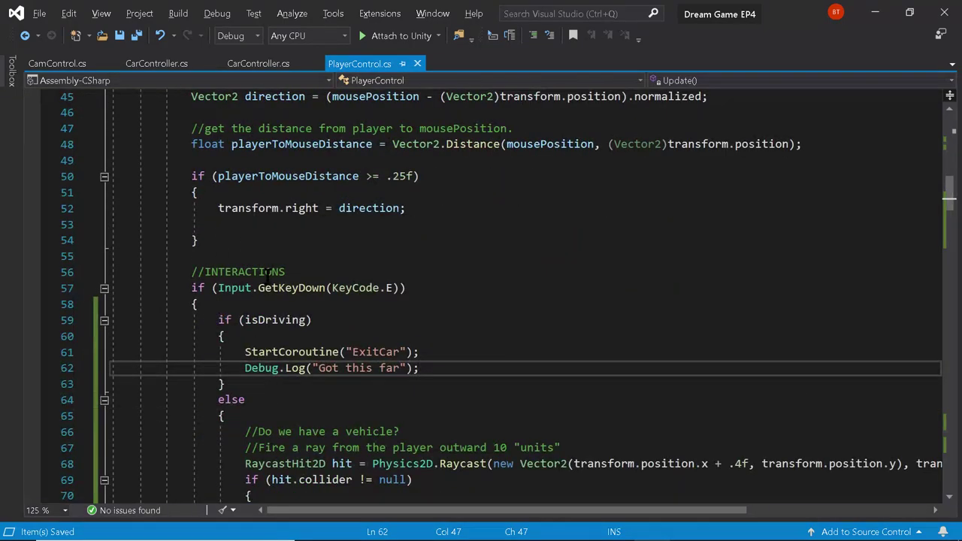
{"action": "scroll", "coordinate": [271, 312], "scroll_direction": "down", "scroll_amount": 3}
{"action": "scroll", "coordinate": [273, 307], "scroll_direction": "up", "scroll_amount": 1}
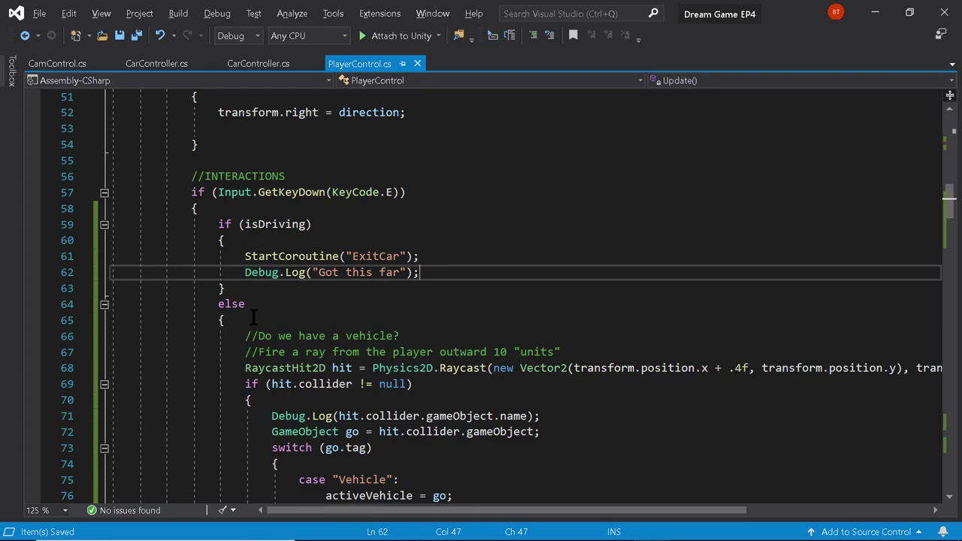
Delete the isDriving check and else opening lines wrapping the vehicle raycast code
{"action": "left_click_drag", "start_coordinate": [251, 316], "coordinate": [216, 233]}
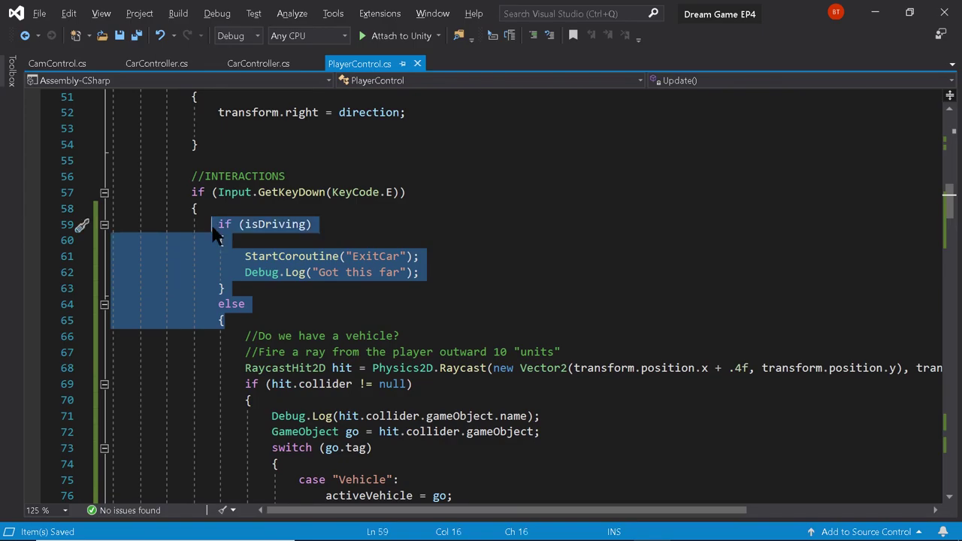
{"action": "key", "text": "Delete"}
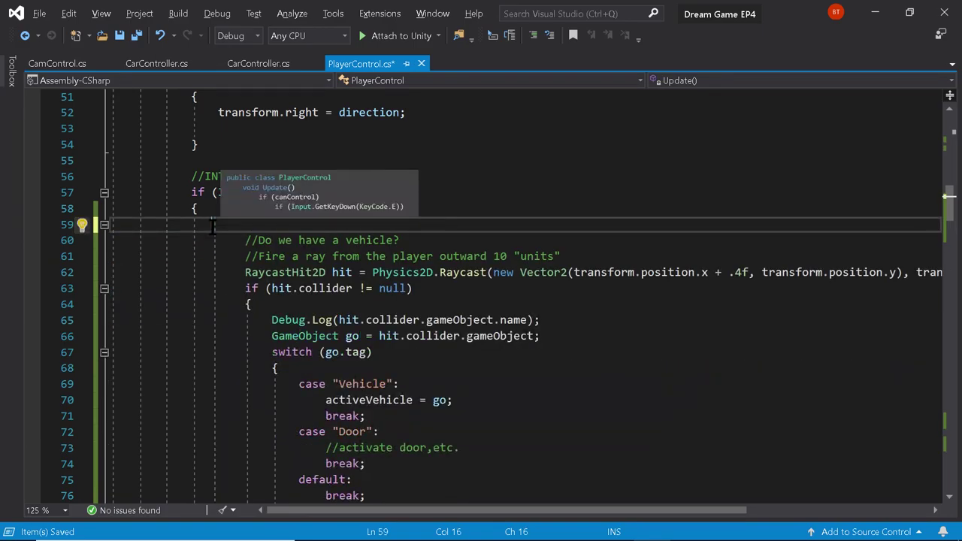
{"action": "key", "text": "BackSpace"}
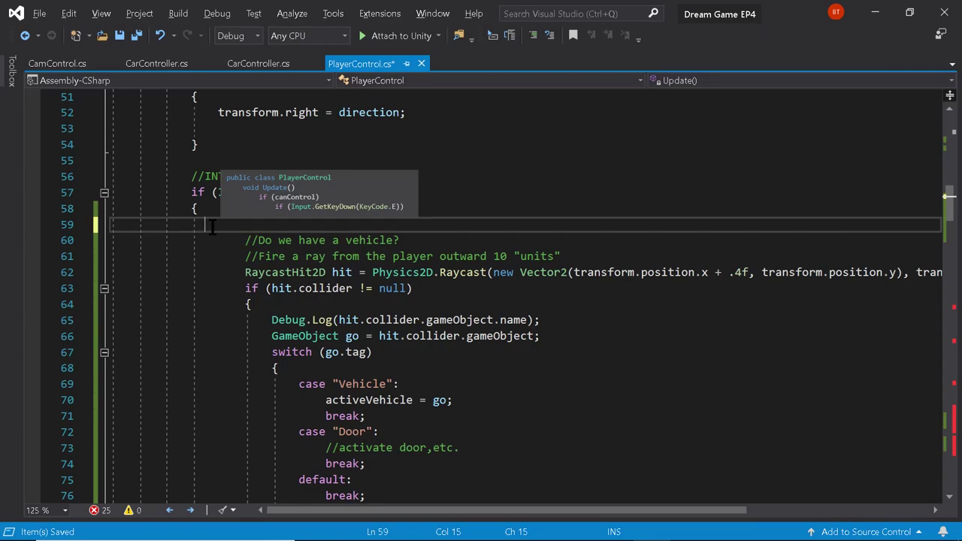
{"action": "key", "text": "BackSpace"}
{"action": "key", "text": "BackSpace"}
{"action": "key", "text": "BackSpace"}
{"action": "key", "text": "BackSpace"}
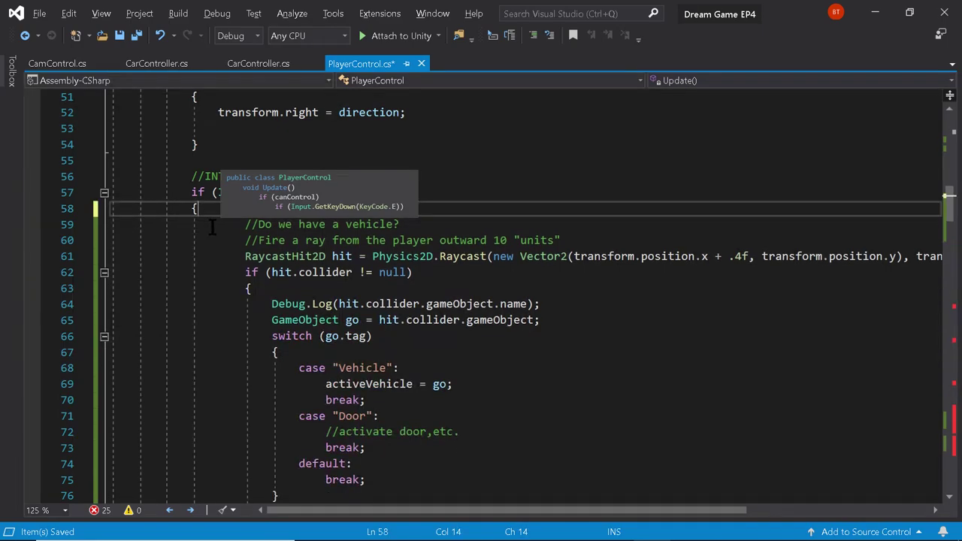
Remove the old else block's extra closing brace and blank line, retyping the if's closing brace
{"action": "scroll", "coordinate": [214, 240], "scroll_direction": "down", "scroll_amount": 8}
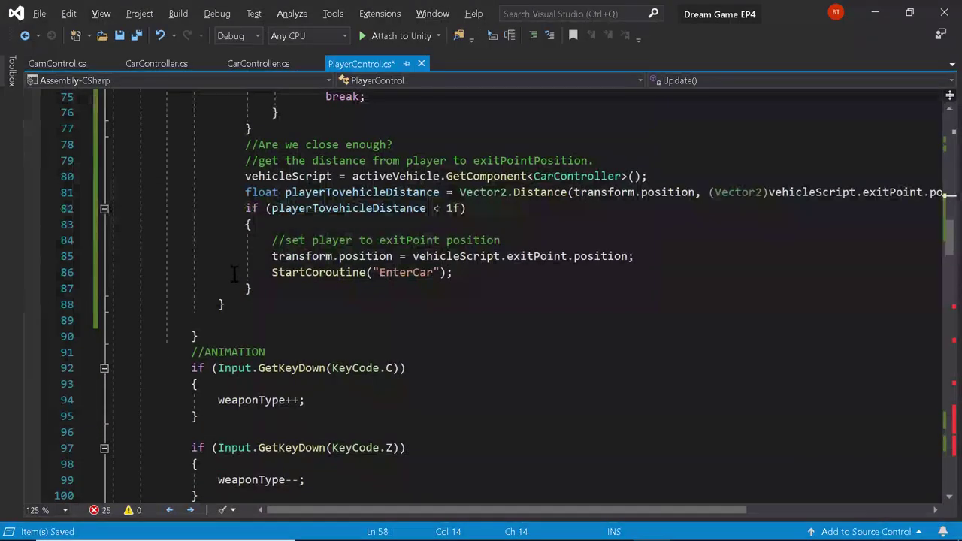
{"action": "left_click", "coordinate": [233, 289]}
{"action": "left_click", "coordinate": [231, 303]}
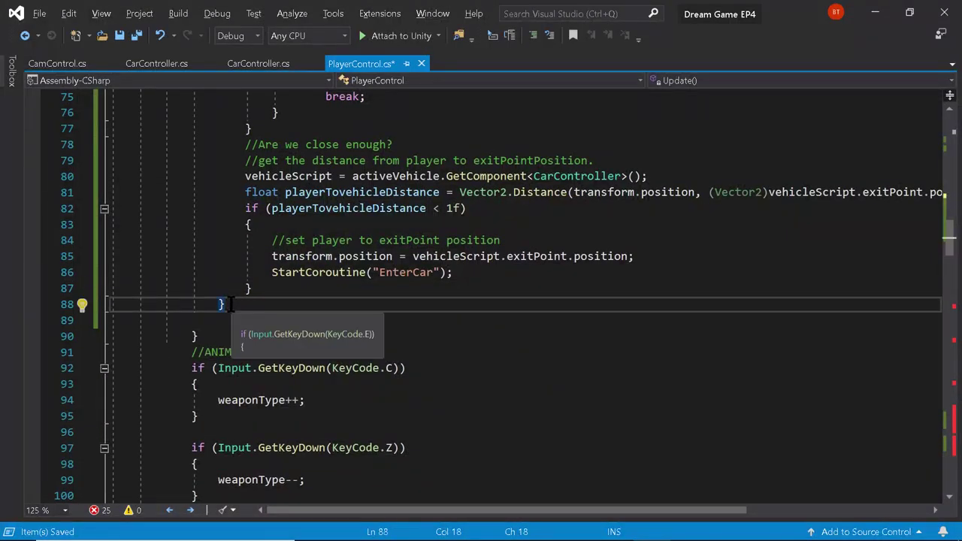
{"action": "key", "text": "BackSpace"}
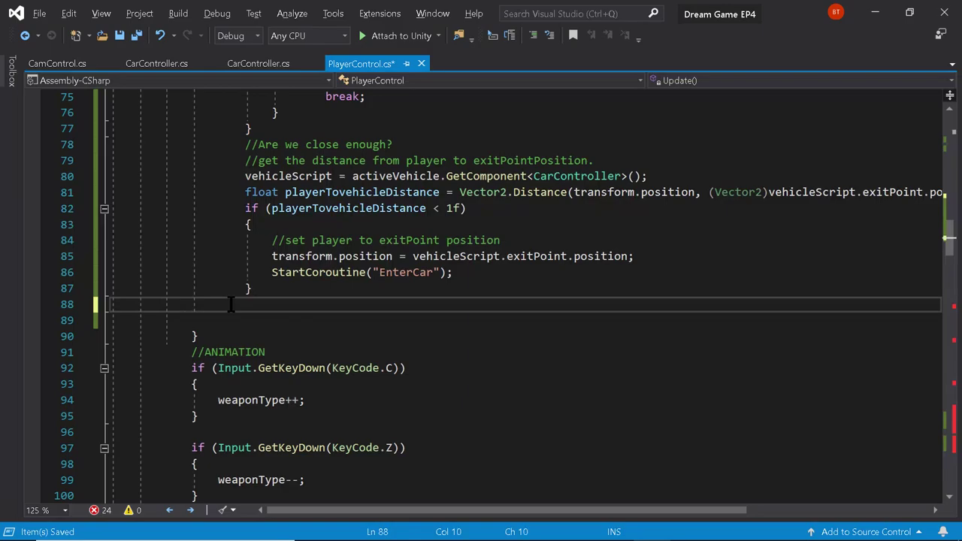
{"action": "key", "text": "BackSpace"}
{"action": "key", "text": "BackSpace"}
{"action": "key", "text": "BackSpace"}
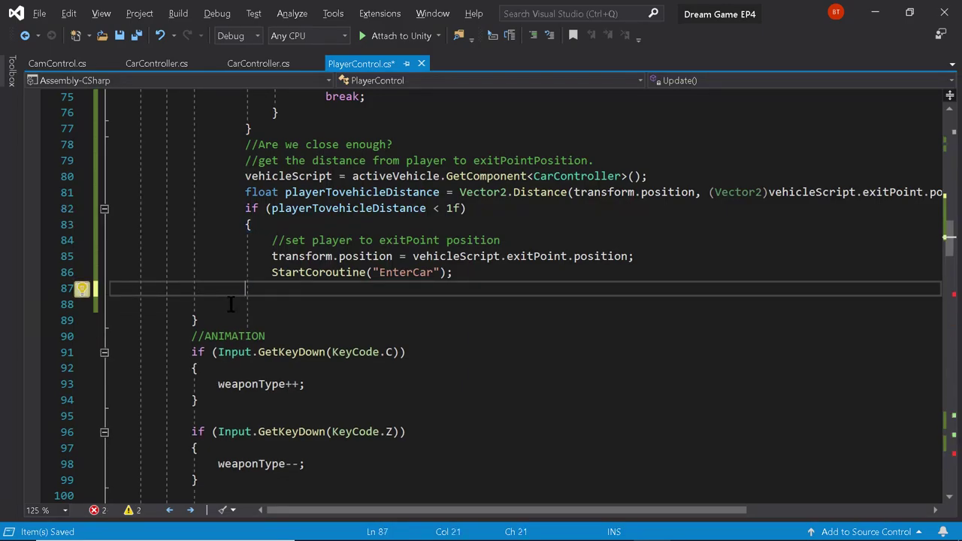
{"action": "type", "text": "}"}
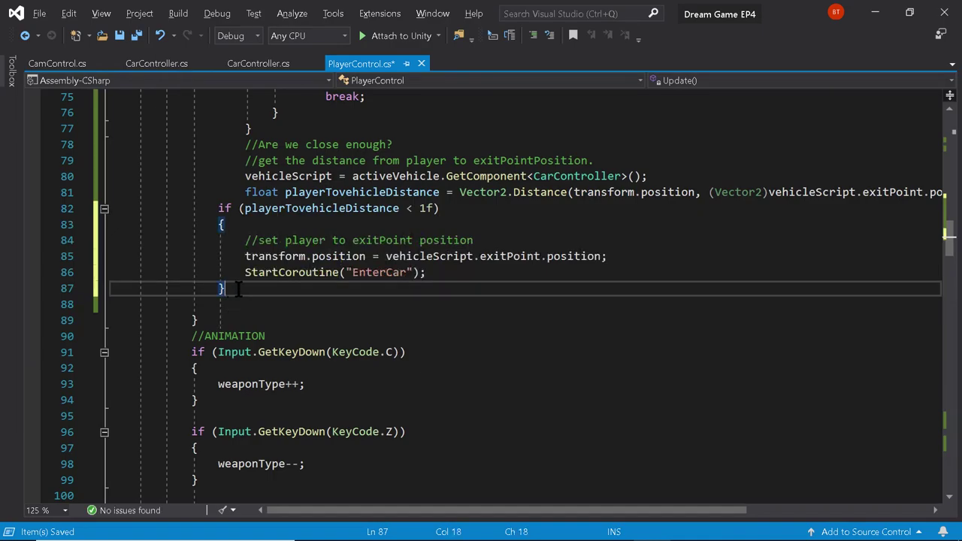
{"action": "left_click_drag", "start_coordinate": [238, 292], "coordinate": [197, 192]}
{"action": "scroll", "coordinate": [196, 192], "scroll_direction": "up", "scroll_amount": 4}
{"action": "scroll", "coordinate": [197, 147], "scroll_direction": "up", "scroll_amount": 4}
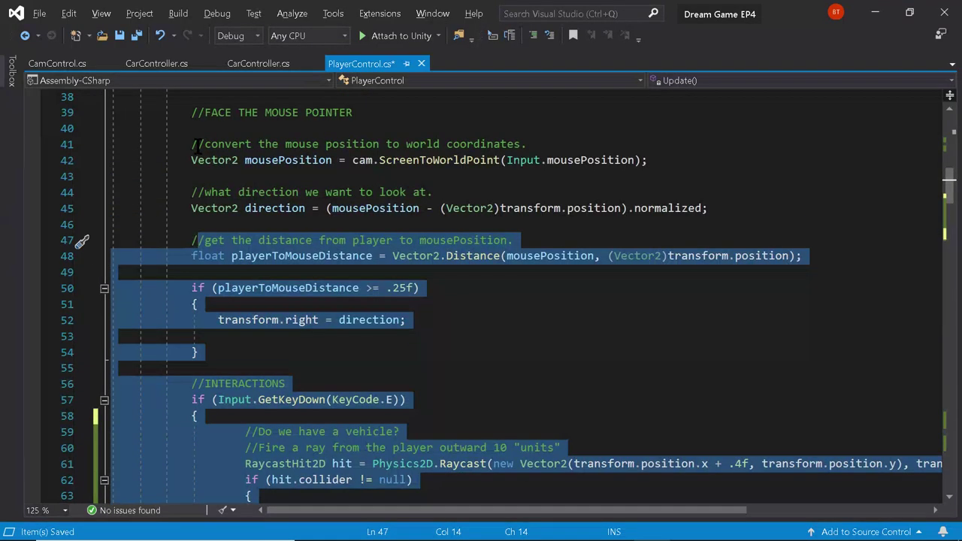
{"action": "left_click_drag", "start_coordinate": [197, 146], "coordinate": [192, 160]}
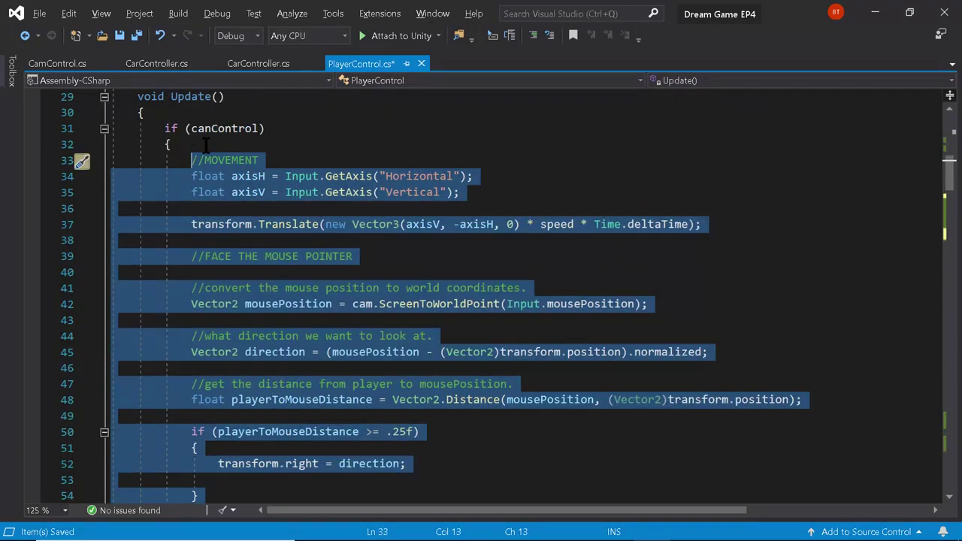
{"action": "left_click", "coordinate": [296, 146]}
{"action": "scroll", "coordinate": [233, 255], "scroll_direction": "down", "scroll_amount": 9}
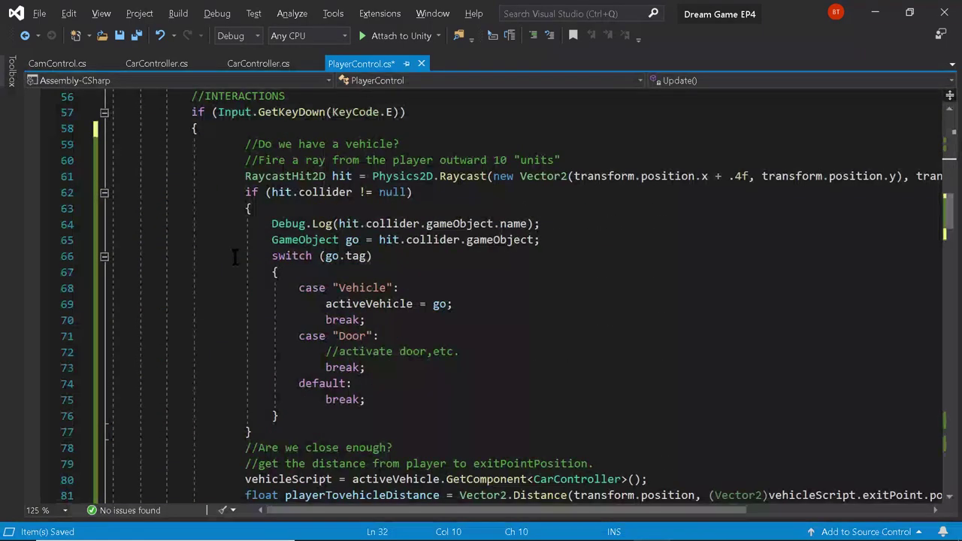
{"action": "scroll", "coordinate": [234, 256], "scroll_direction": "down", "scroll_amount": 14}
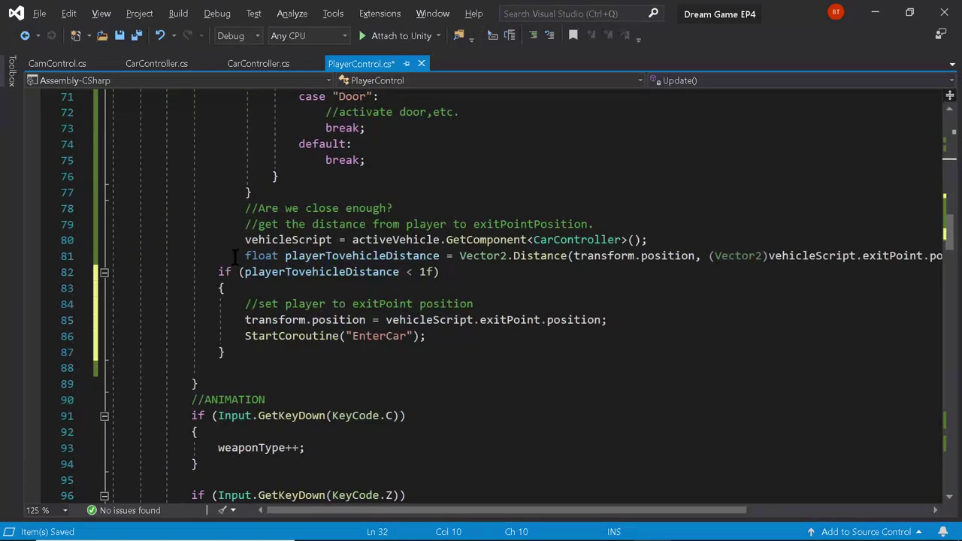
{"action": "scroll", "coordinate": [234, 256], "scroll_direction": "down", "scroll_amount": 10}
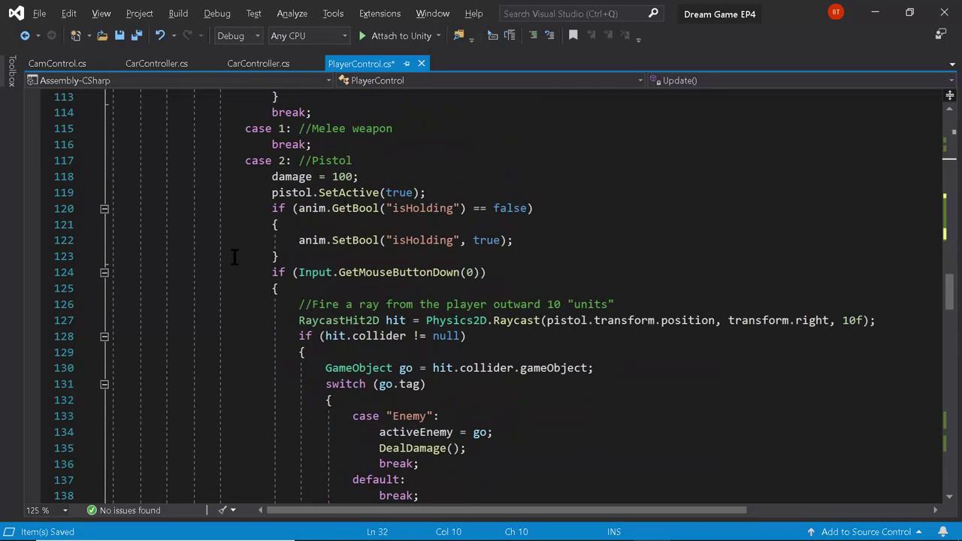
{"action": "scroll", "coordinate": [234, 256], "scroll_direction": "down", "scroll_amount": 4}
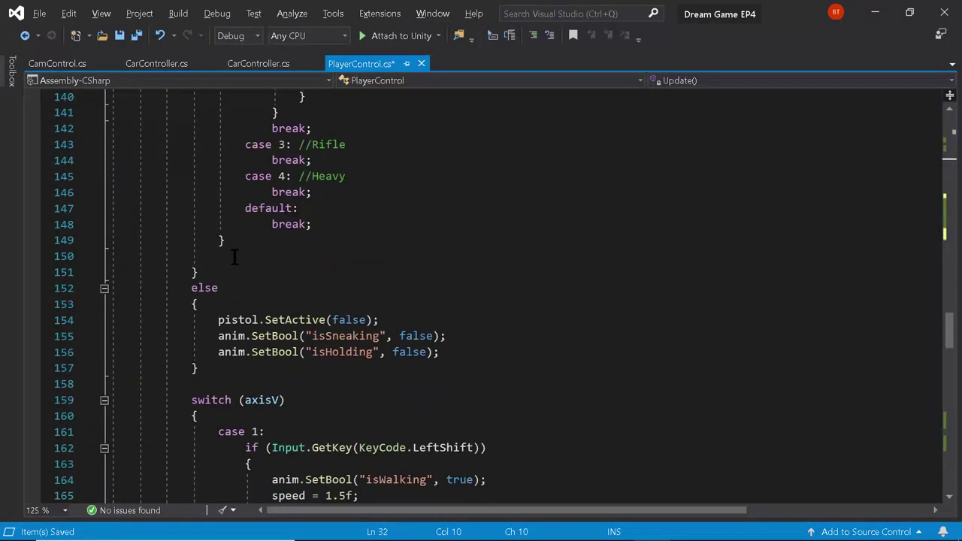
{"action": "scroll", "coordinate": [233, 256], "scroll_direction": "down", "scroll_amount": 14}
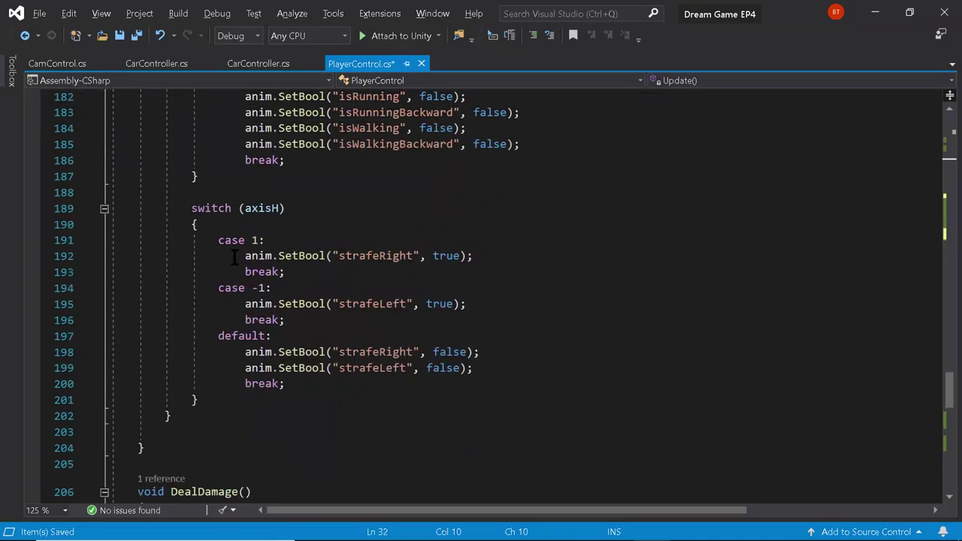
{"action": "scroll", "coordinate": [234, 256], "scroll_direction": "up", "scroll_amount": 20}
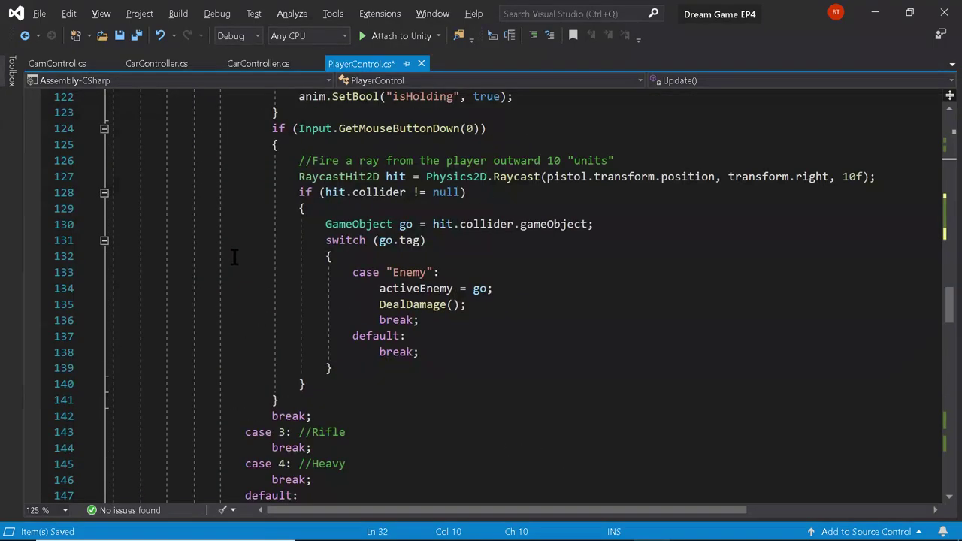
{"action": "scroll", "coordinate": [234, 256], "scroll_direction": "up", "scroll_amount": 20}
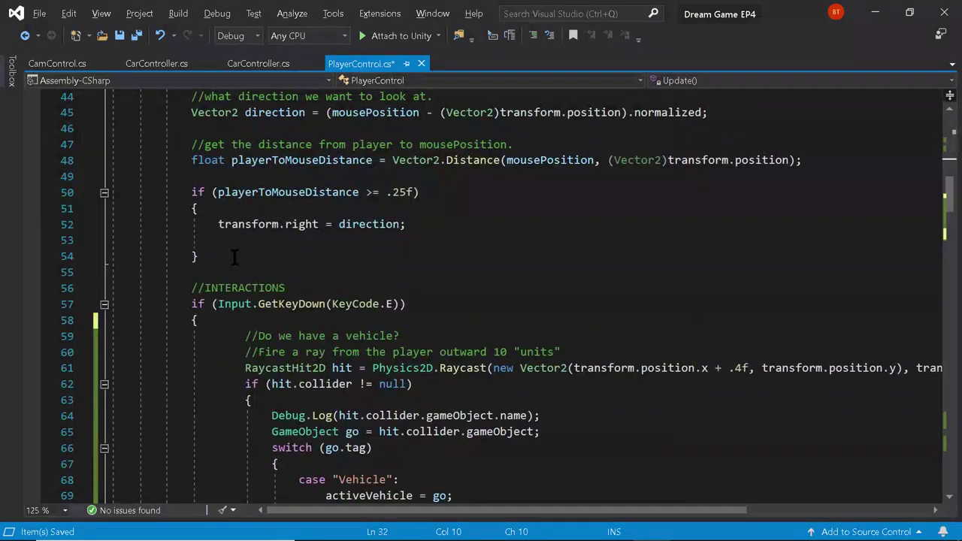
{"action": "scroll", "coordinate": [234, 257], "scroll_direction": "up", "scroll_amount": 1}
{"action": "left_click", "coordinate": [186, 205]}
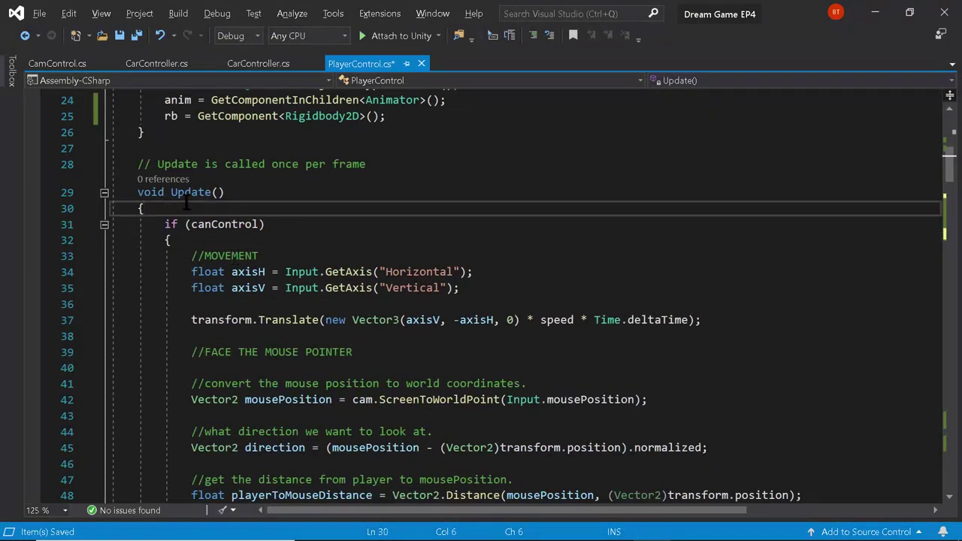
Add an if (Input.GetKeyDown(KeyCode.E) && isDriving) block at the top of Update
{"action": "key", "text": "Return"}
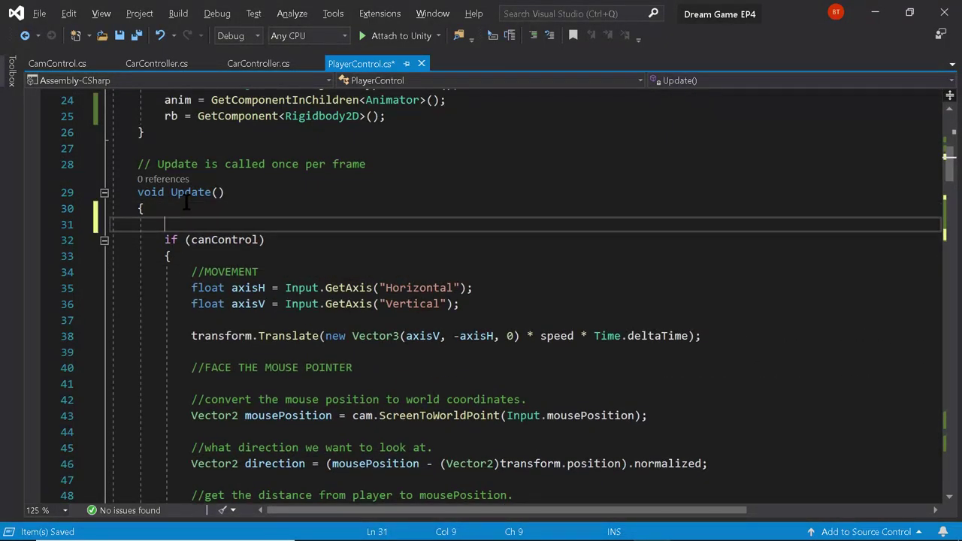
{"action": "type", "text": "if"}
{"action": "key", "text": "Tab"}
{"action": "key", "text": "Tab"}
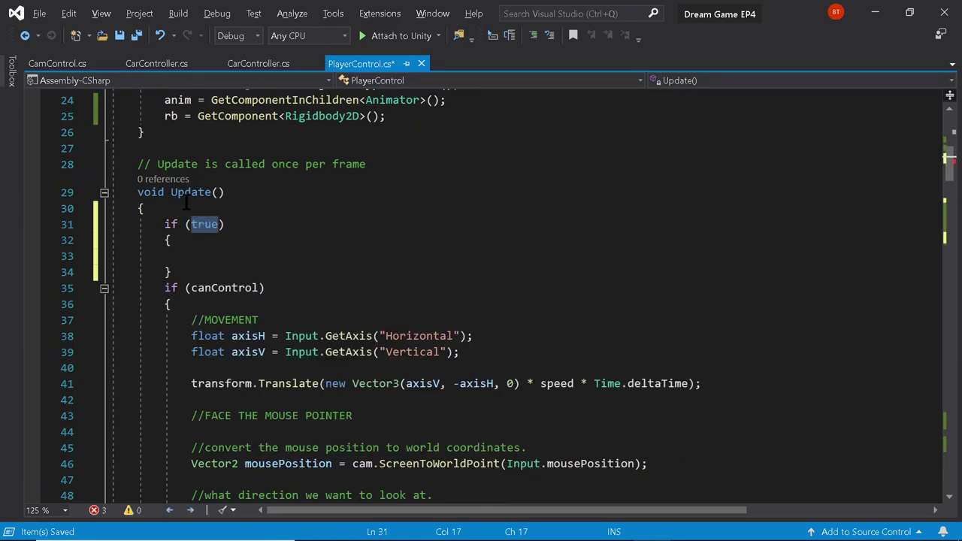
{"action": "type", "text": "Input."}
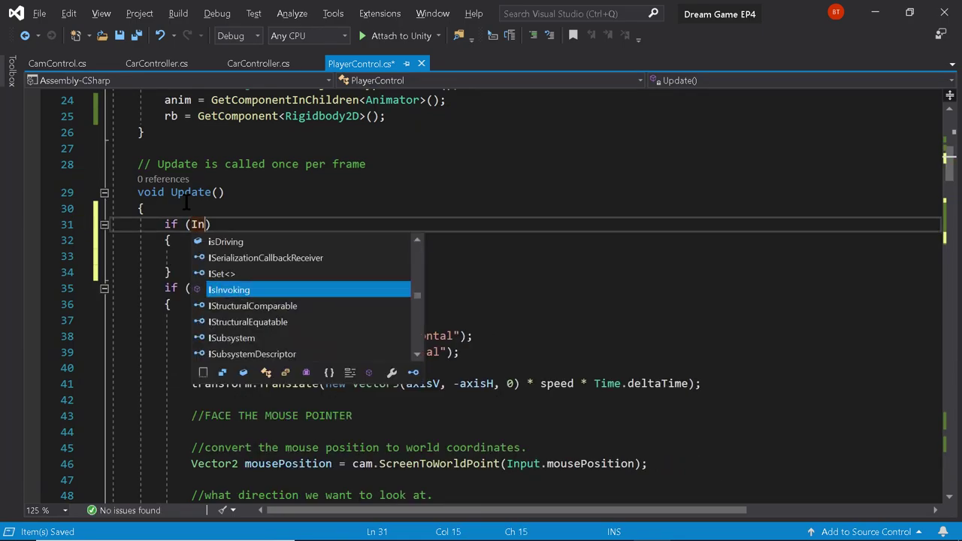
{"action": "type", "text": "getkey"}
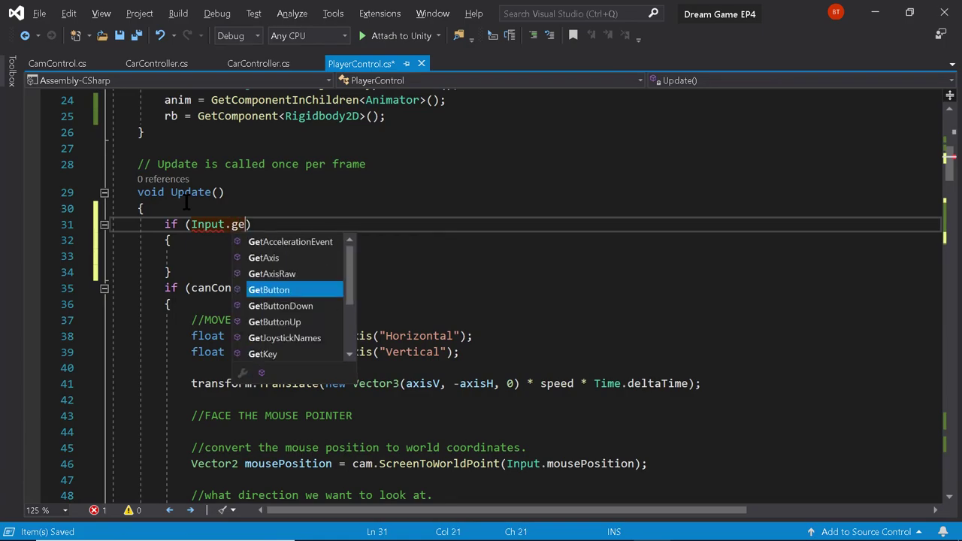
{"action": "type", "text": "Down"}
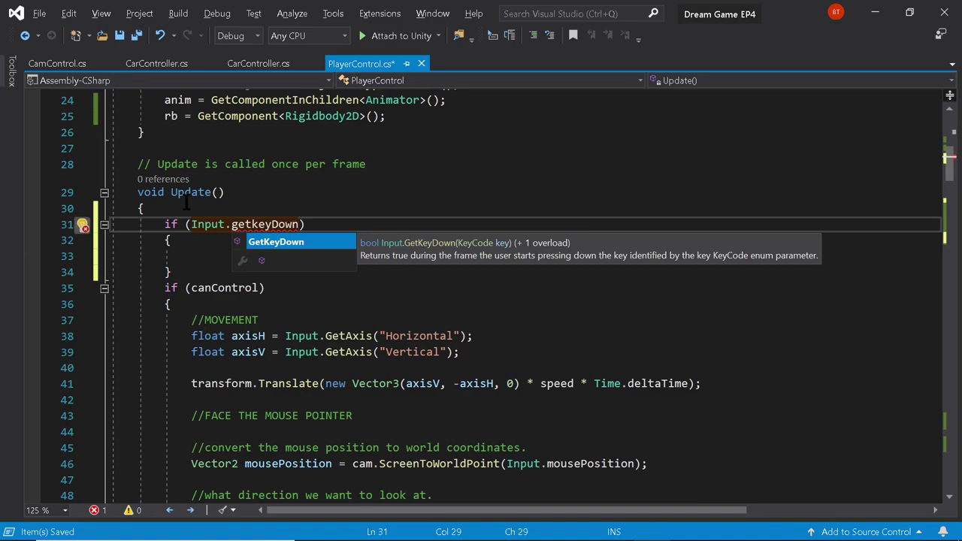
{"action": "type", "text": "("}
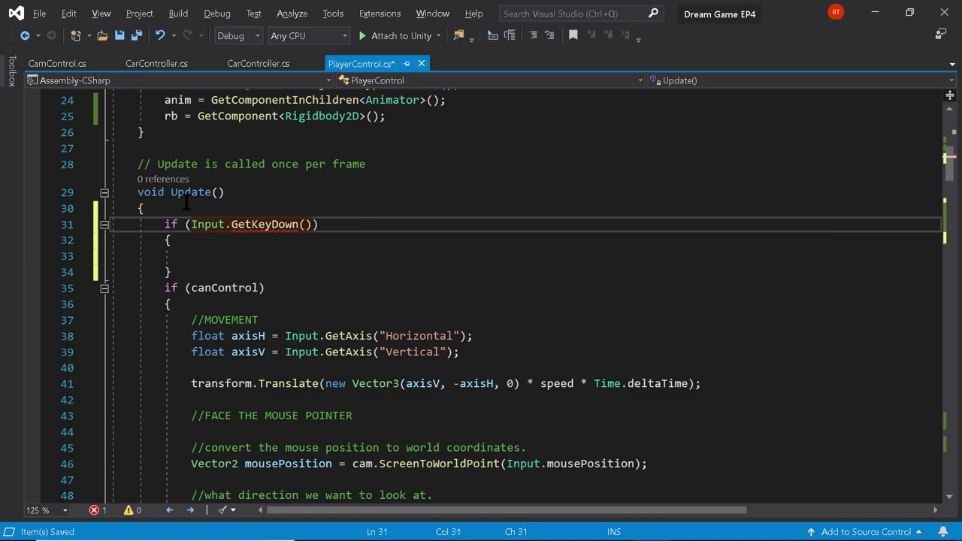
{"action": "type", "text": "Keyc"}
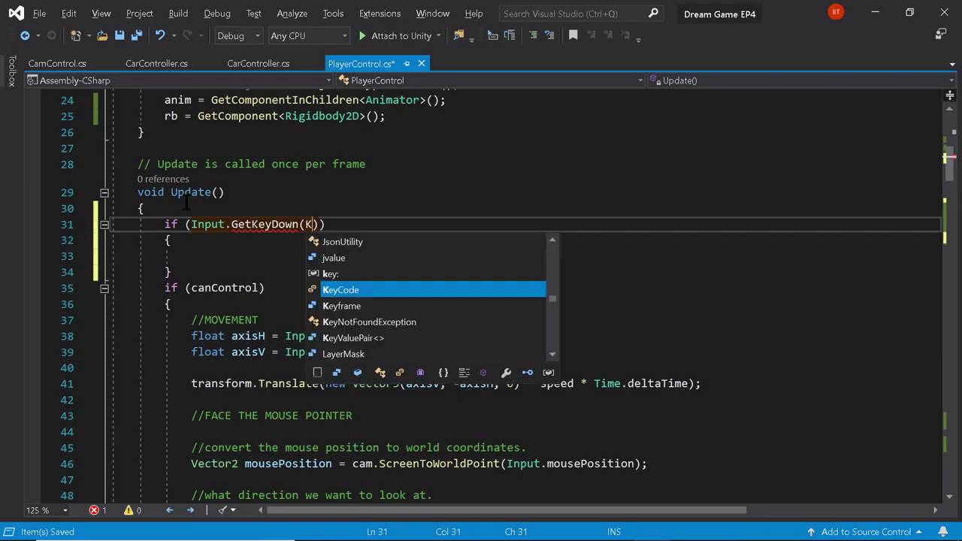
{"action": "key", "text": "Tab"}
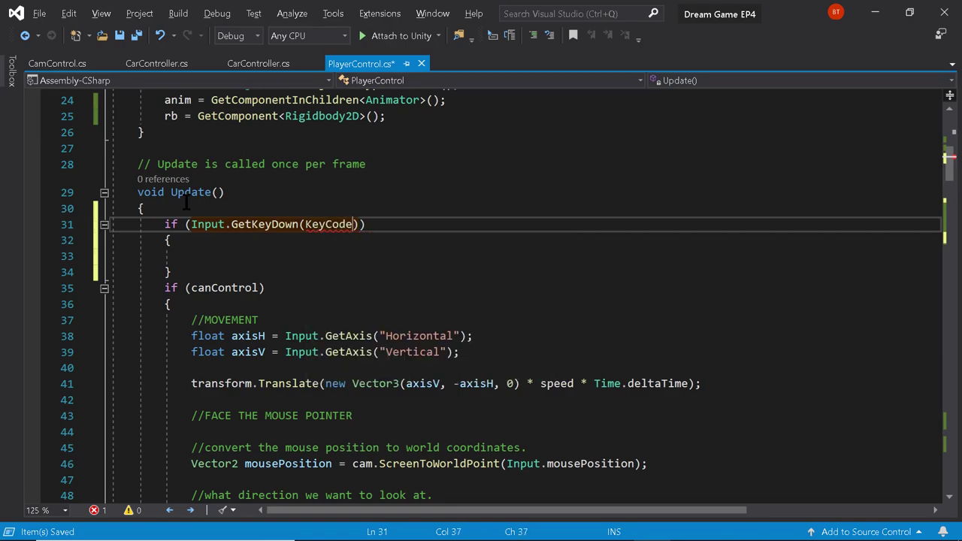
{"action": "type", "text": ".E"}
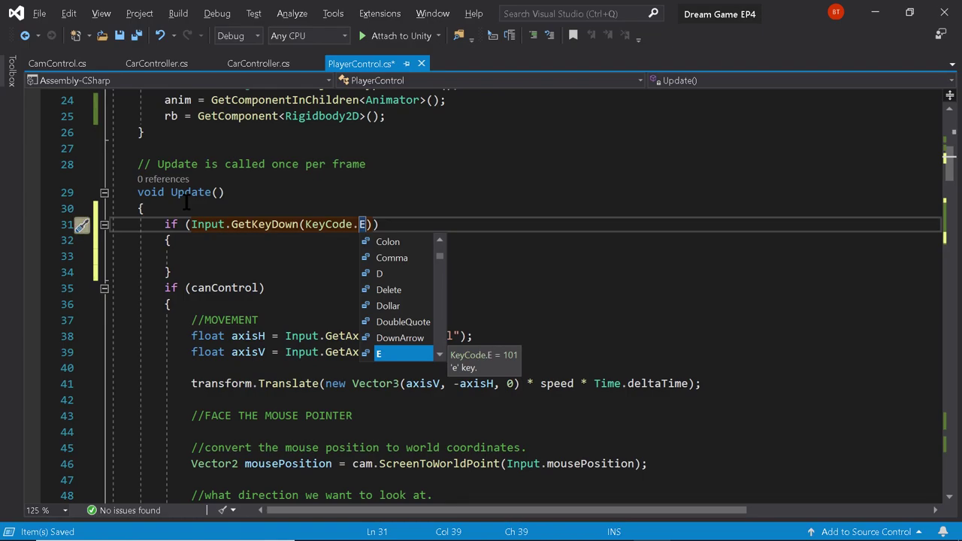
{"action": "type", "text": ")"}
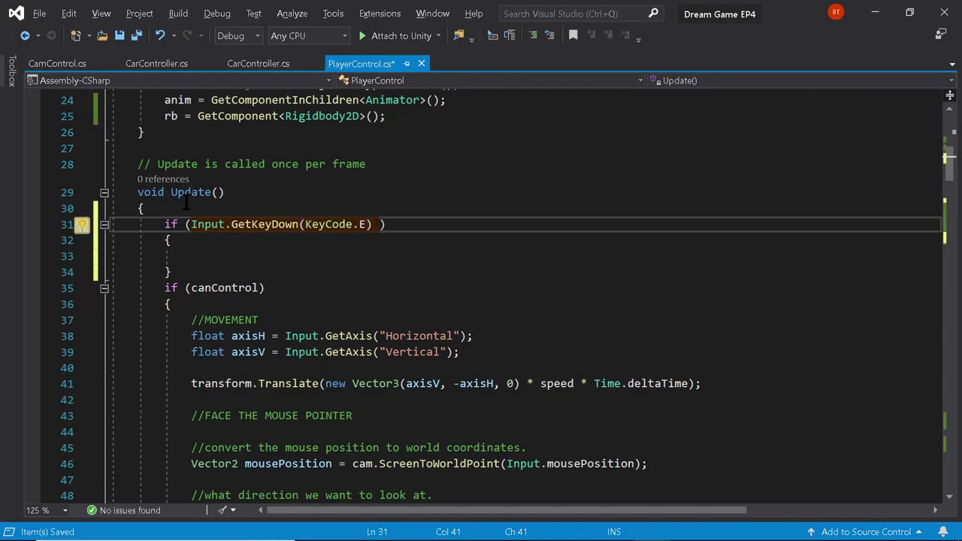
{"action": "type", "text": "&& isDriving"}
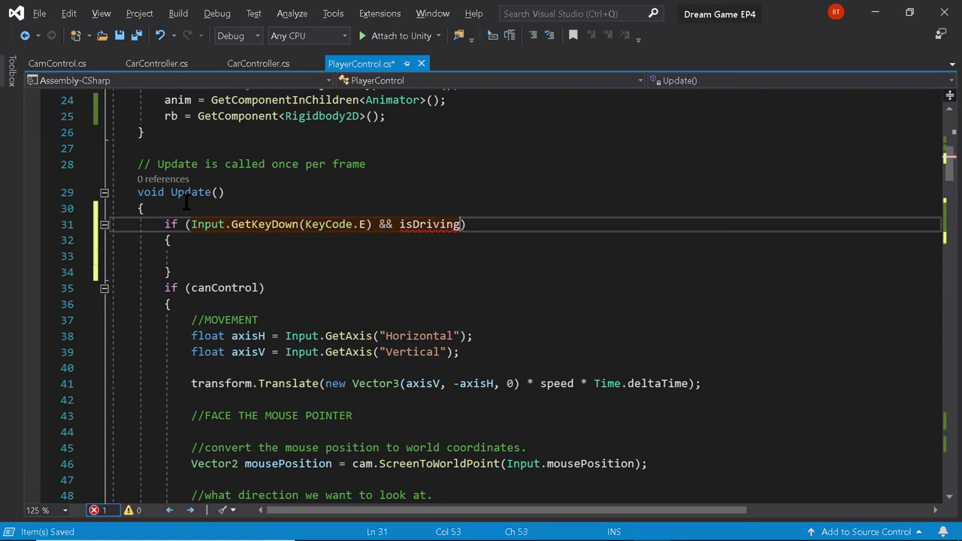
Make the new block call StartCoroutine("ExitCar"), save, and add a blank line after it
{"action": "left_click", "coordinate": [218, 256]}
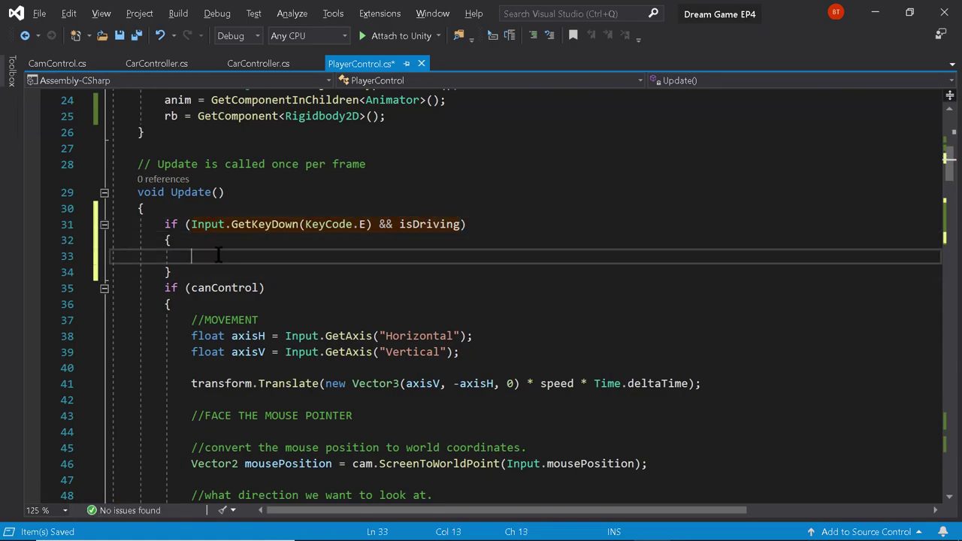
{"action": "type", "text": "Start"}
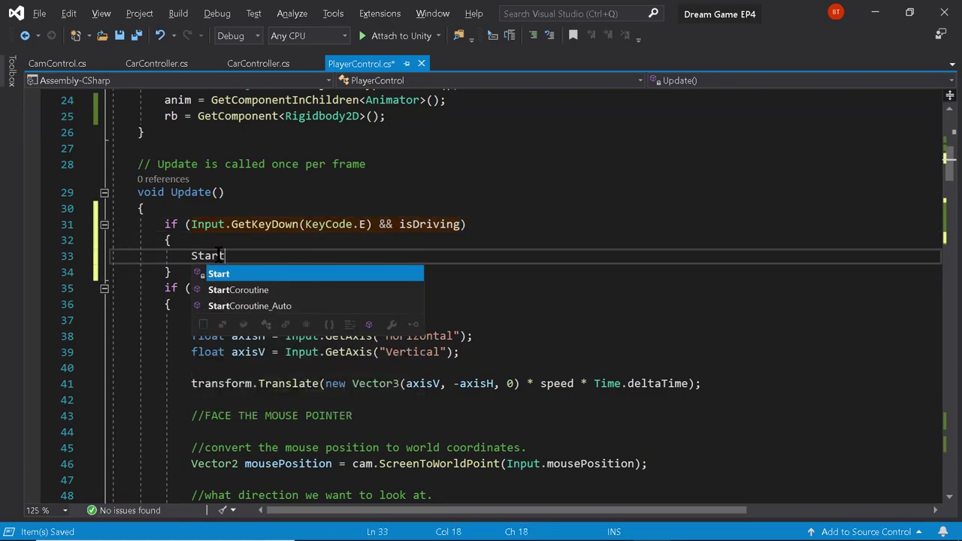
{"action": "type", "text": "co"}
{"action": "key", "text": "Tab"}
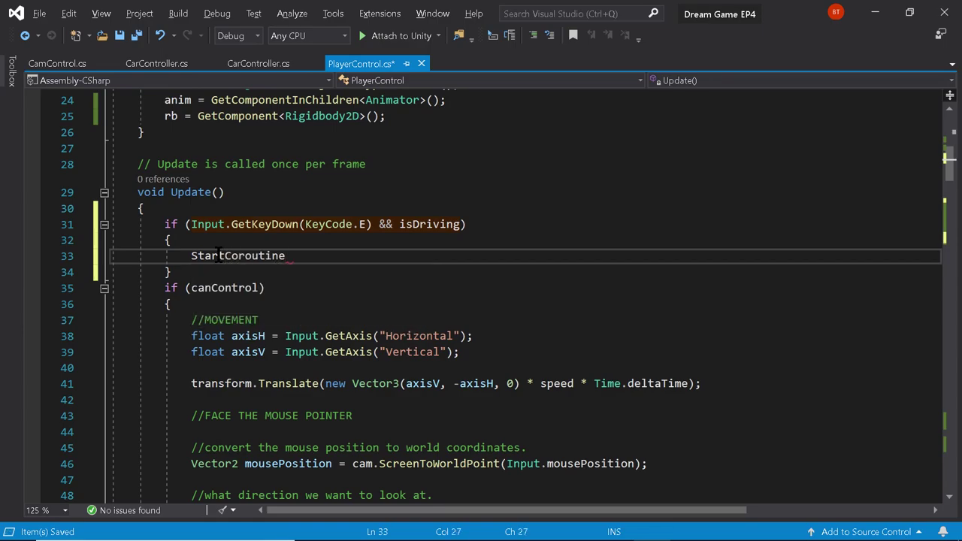
{"action": "type", "text": "()"}
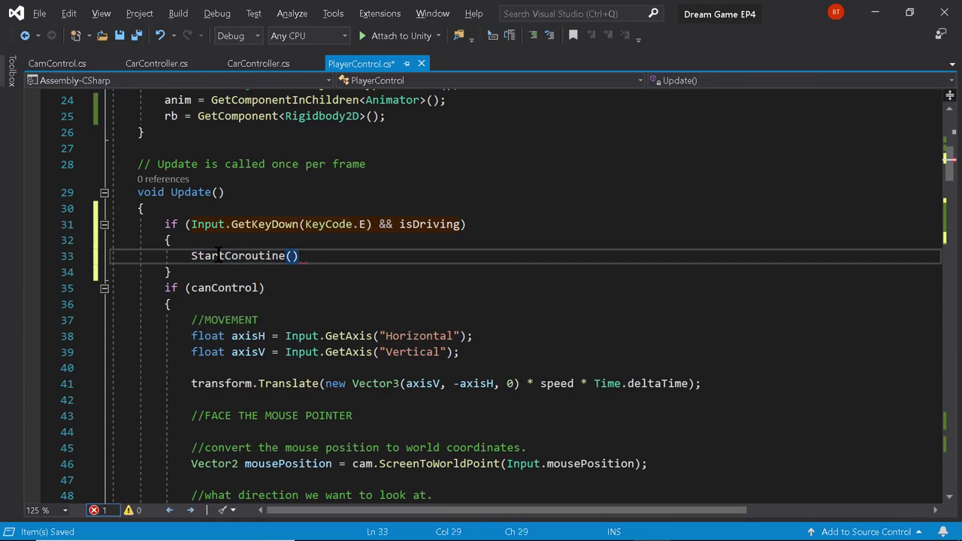
{"action": "type", "text": ";"}
{"action": "key", "text": "Left"}
{"action": "key", "text": "Left"}
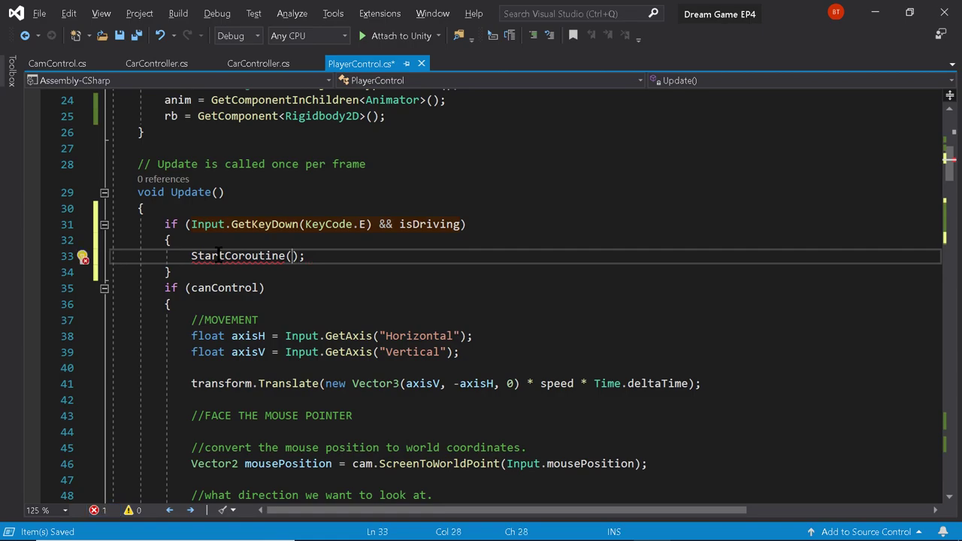
{"action": "type", "text": "\"E"}
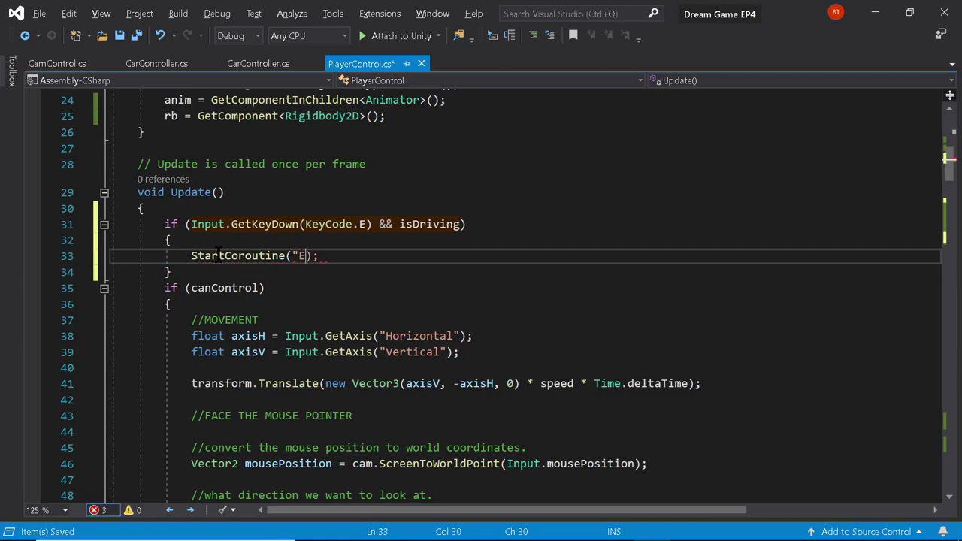
{"action": "type", "text": "xitCar\""}
{"action": "key", "text": "ctrl+s"}
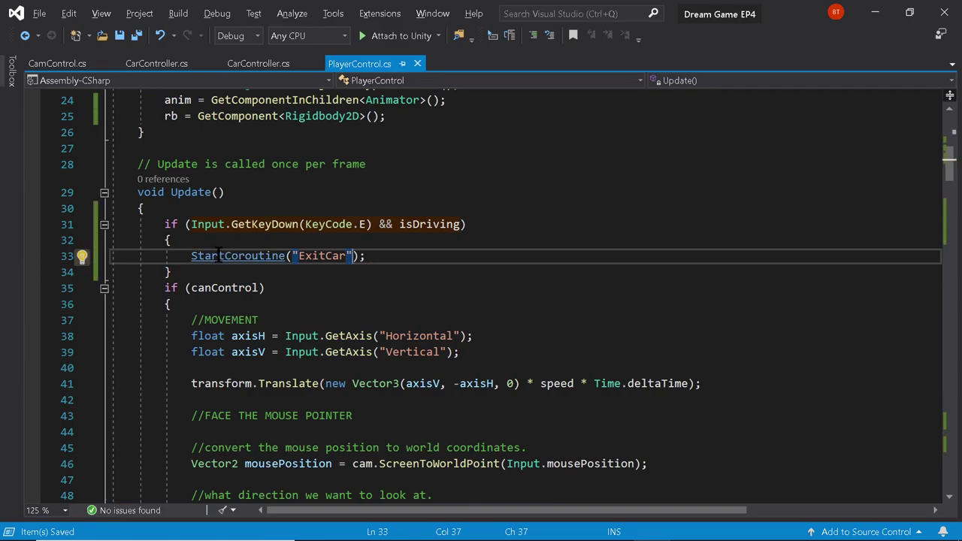
{"action": "left_click_drag", "start_coordinate": [203, 256], "coordinate": [207, 272]}
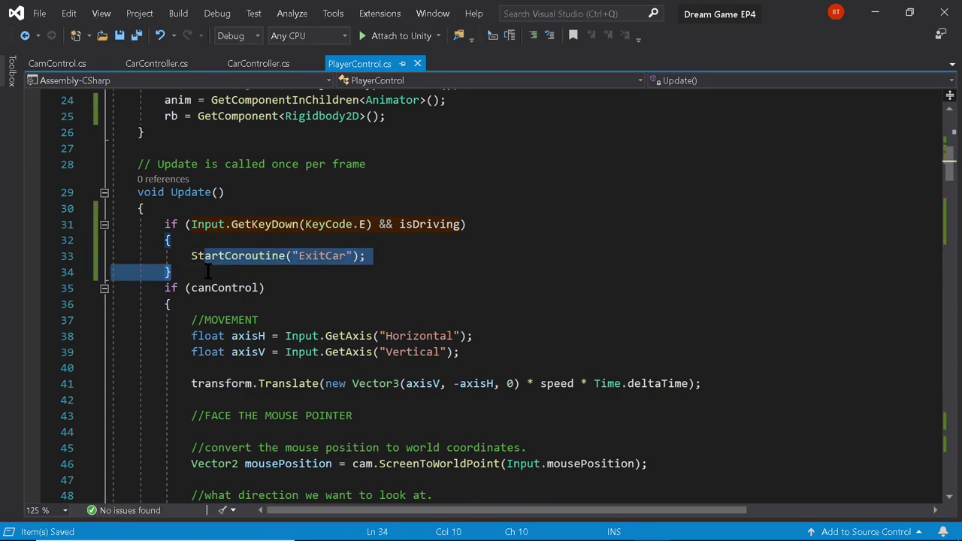
{"action": "left_click", "coordinate": [208, 272]}
{"action": "key", "text": "Return"}
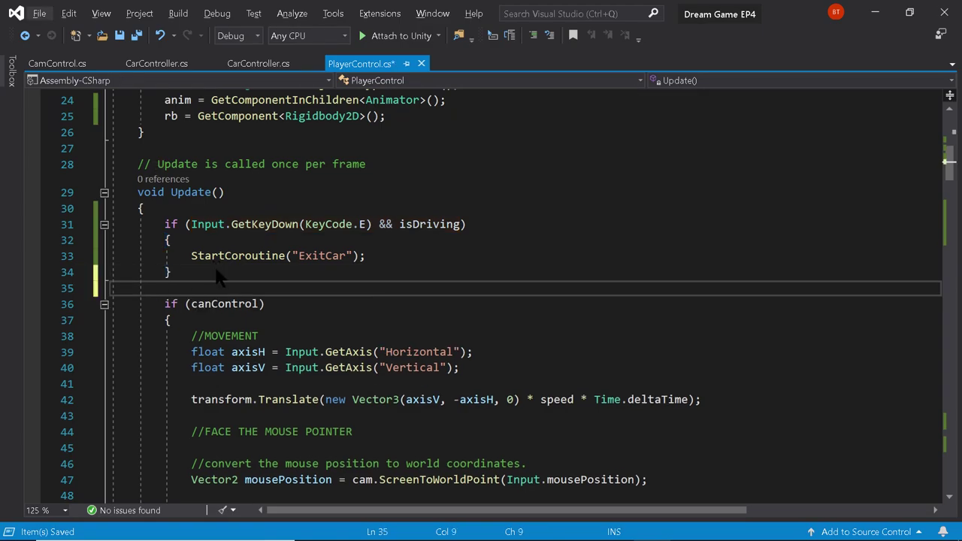
{"action": "key", "text": "alt+Tab"}
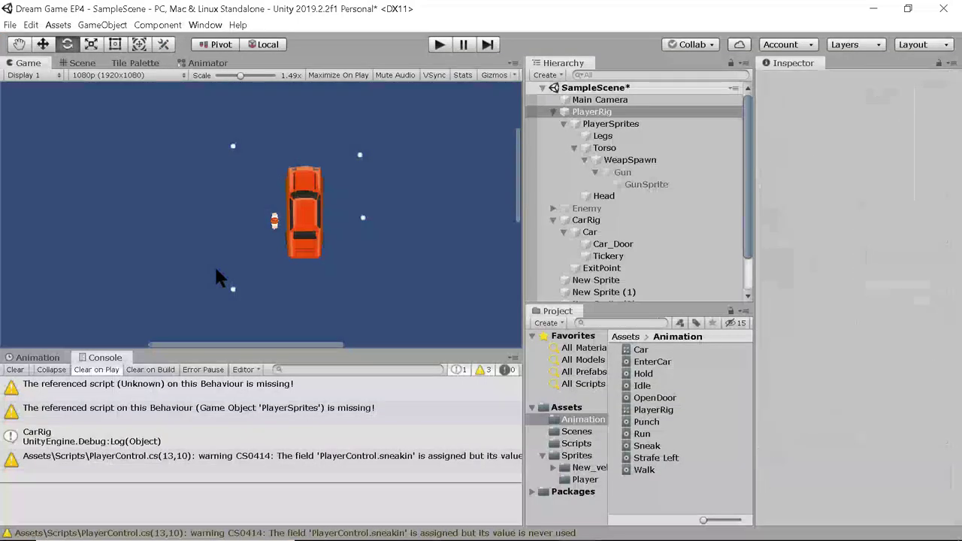
{"action": "left_click", "coordinate": [440, 43]}
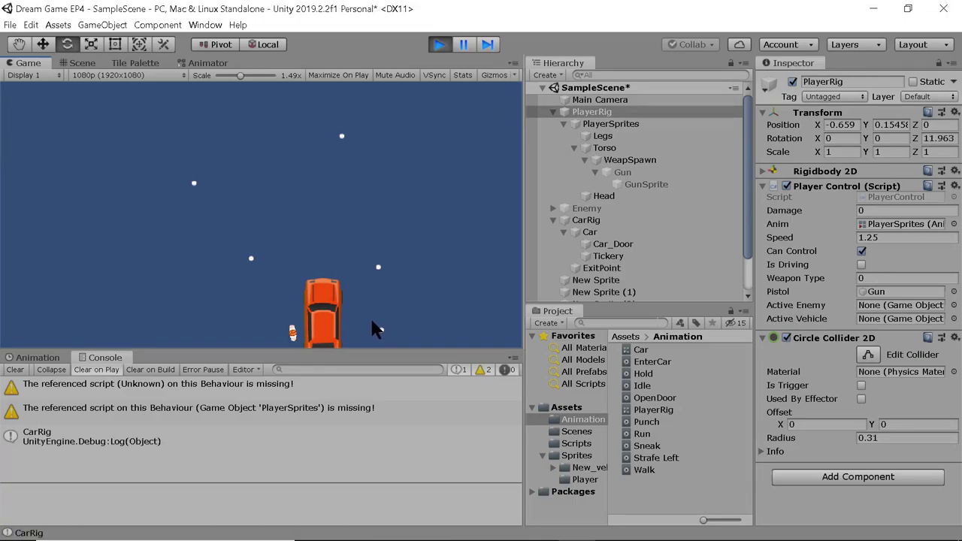
{"action": "key", "text": "e"}
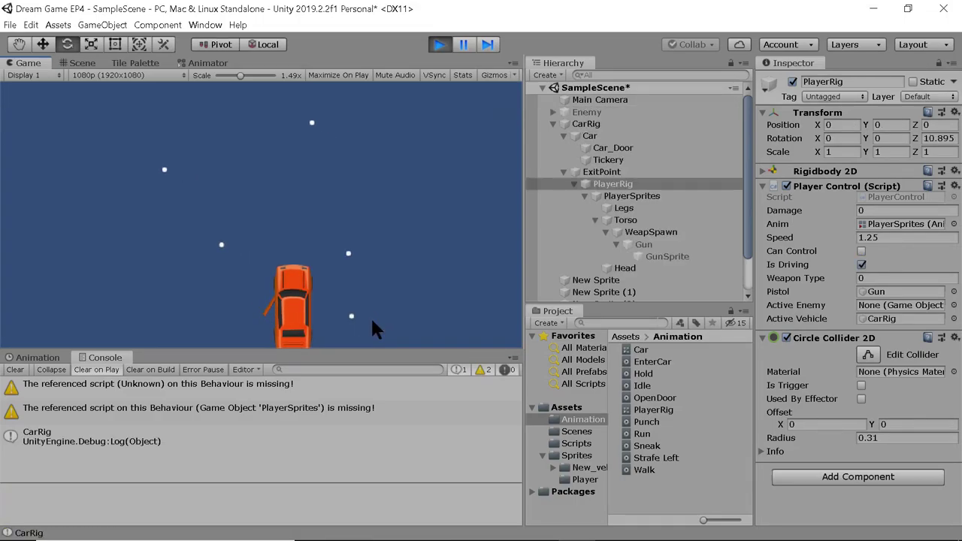
{"action": "key", "text": "e"}
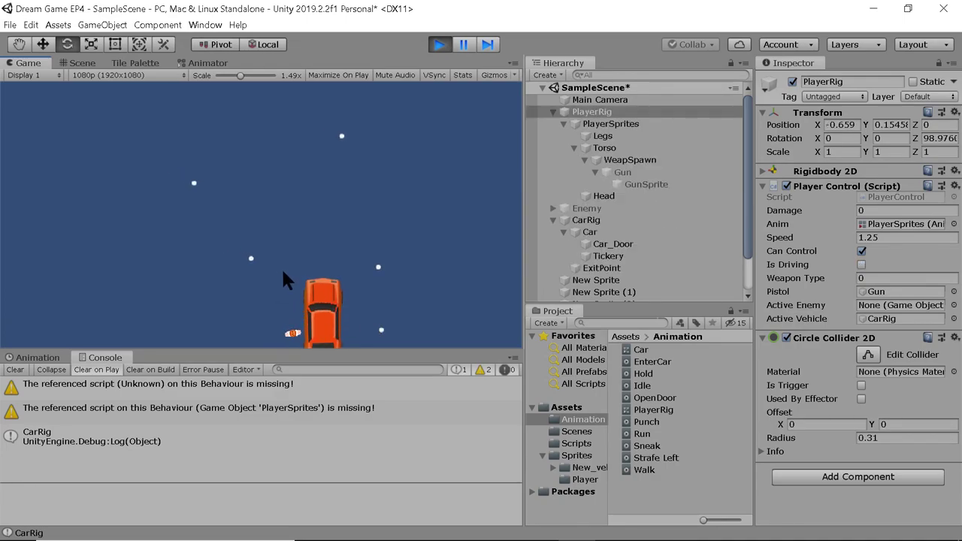
{"action": "key", "text": "e"}
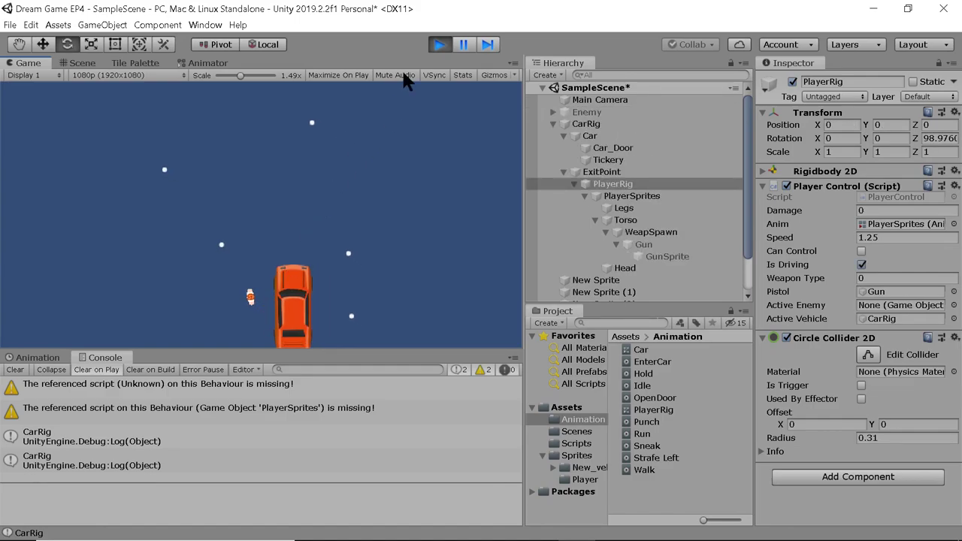
{"action": "left_click", "coordinate": [438, 44]}
{"action": "key", "text": "alt+Tab"}
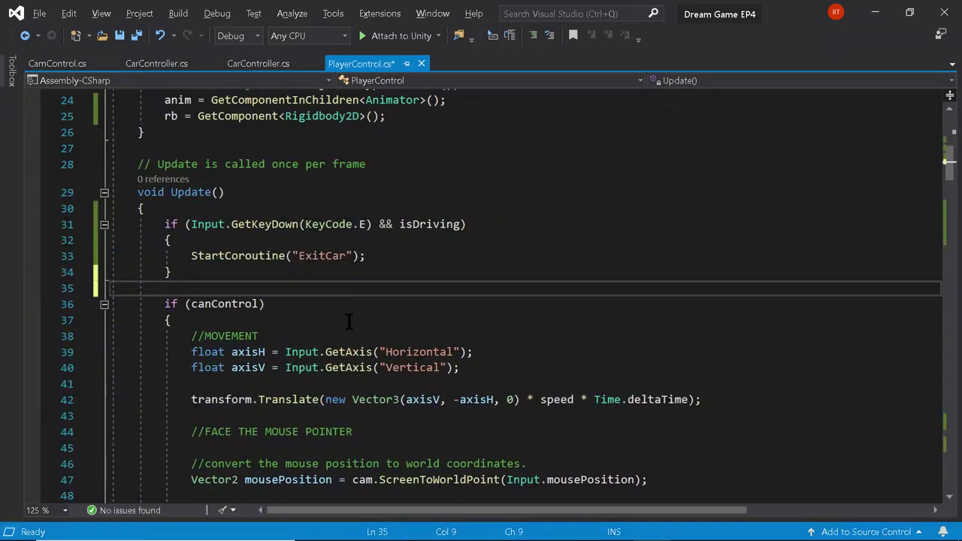
Add 'trasnform.rotation = vehicleScript.exitPoint.rotation;' below line 90 and save the script
{"action": "scroll", "coordinate": [349, 322], "scroll_direction": "down", "scroll_amount": 12}
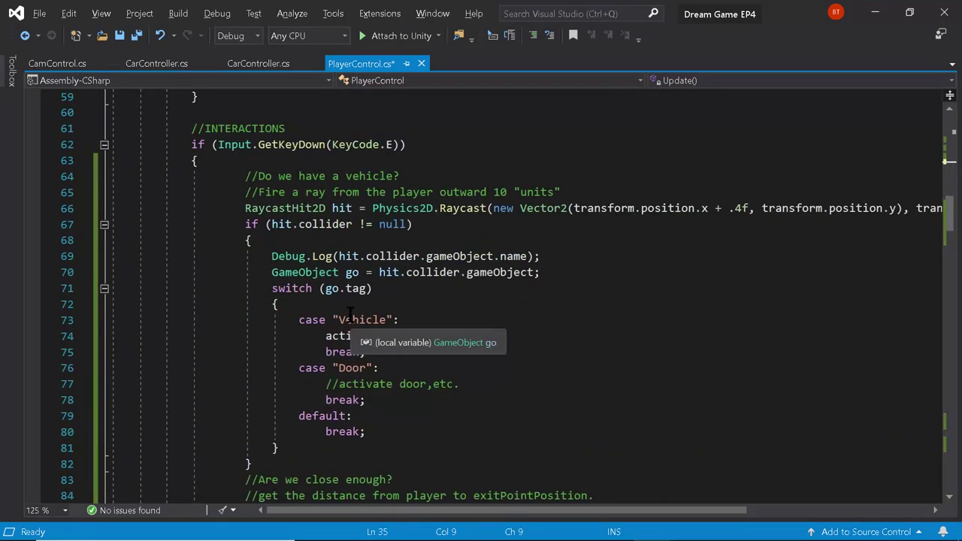
{"action": "scroll", "coordinate": [349, 314], "scroll_direction": "up", "scroll_amount": 5}
{"action": "scroll", "coordinate": [349, 313], "scroll_direction": "down", "scroll_amount": 6}
{"action": "scroll", "coordinate": [349, 311], "scroll_direction": "down", "scroll_amount": 6}
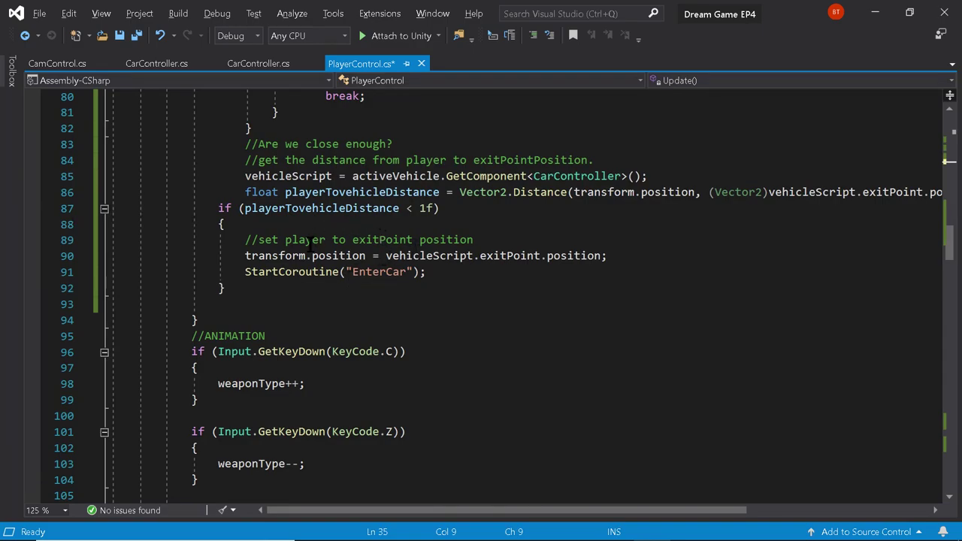
{"action": "left_click", "coordinate": [616, 254]}
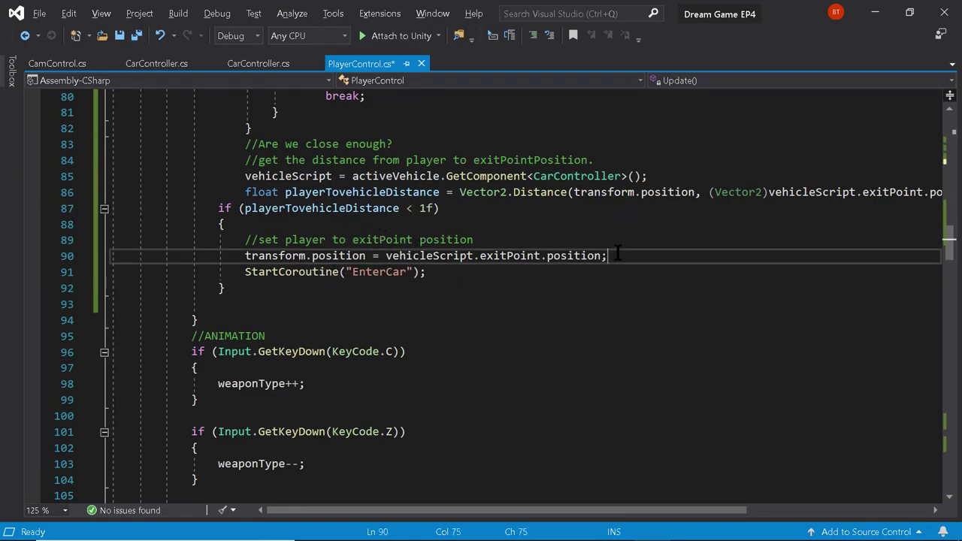
{"action": "key", "text": "Return"}
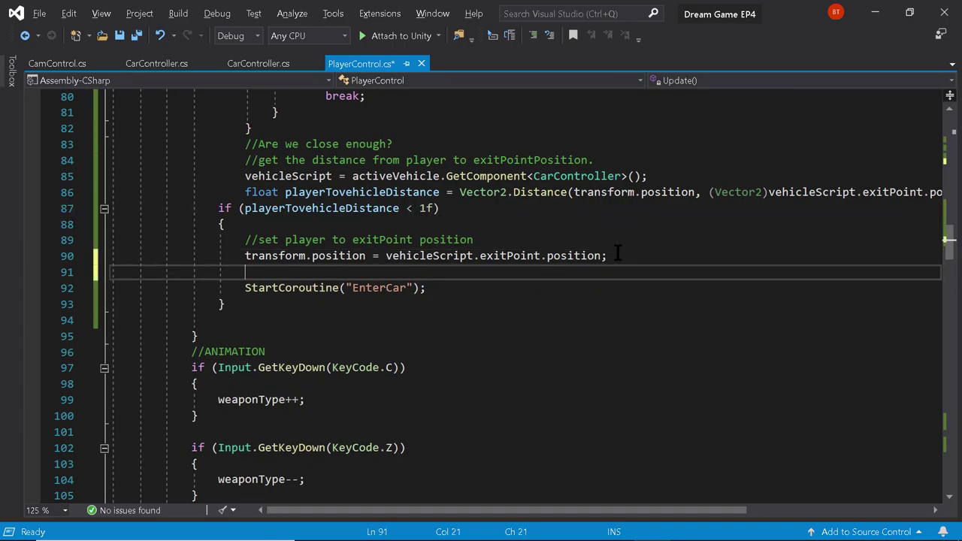
{"action": "type", "text": "trasnf"}
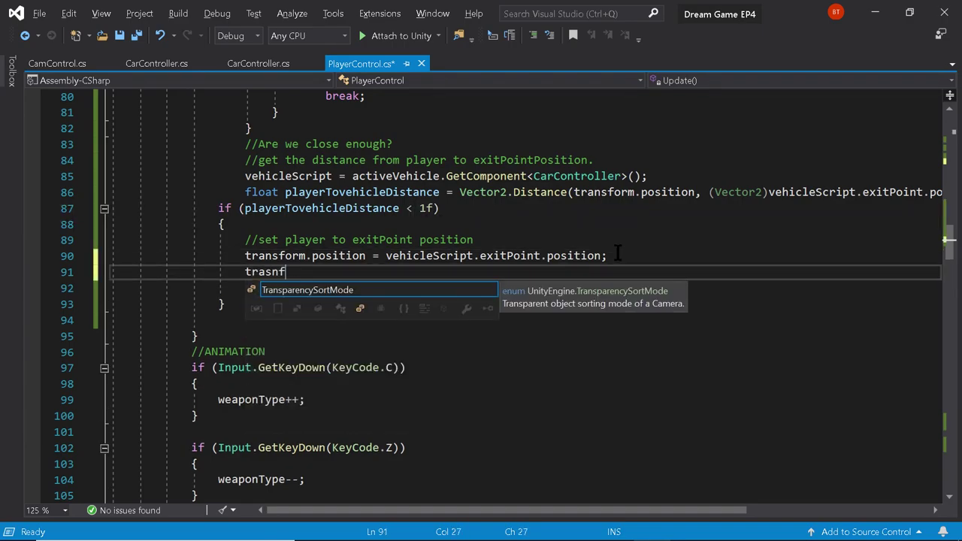
{"action": "type", "text": "orm.rotation ="}
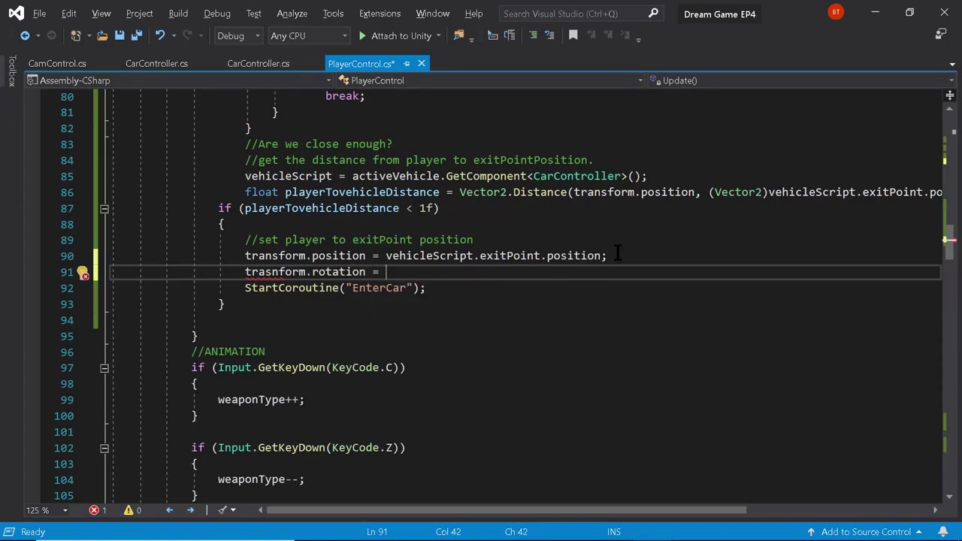
{"action": "type", "text": " vehic"}
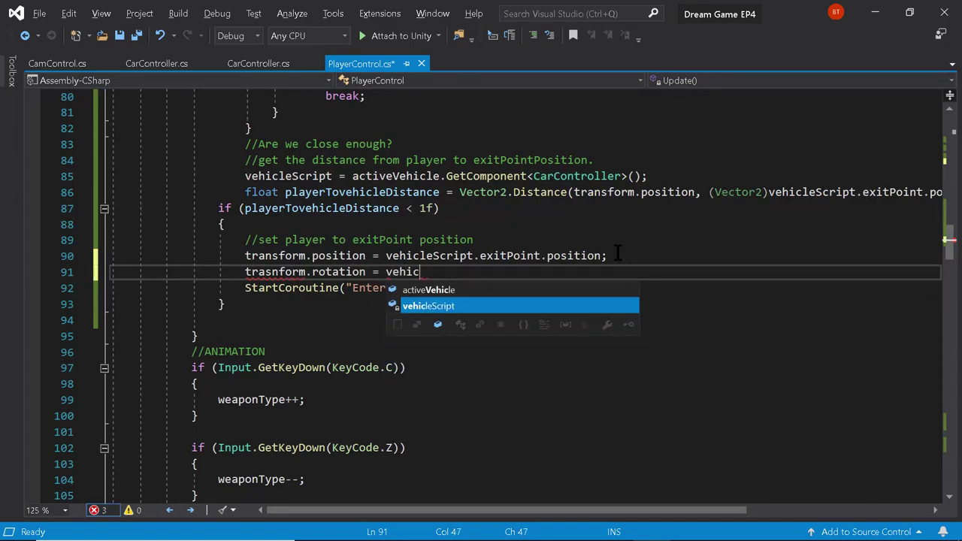
{"action": "type", "text": "leScript.exit"}
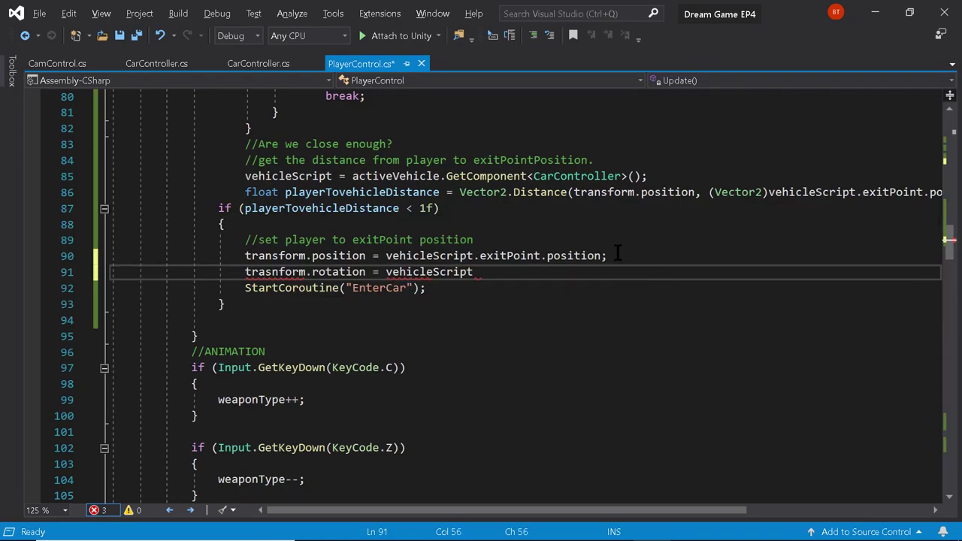
{"action": "type", "text": "P"}
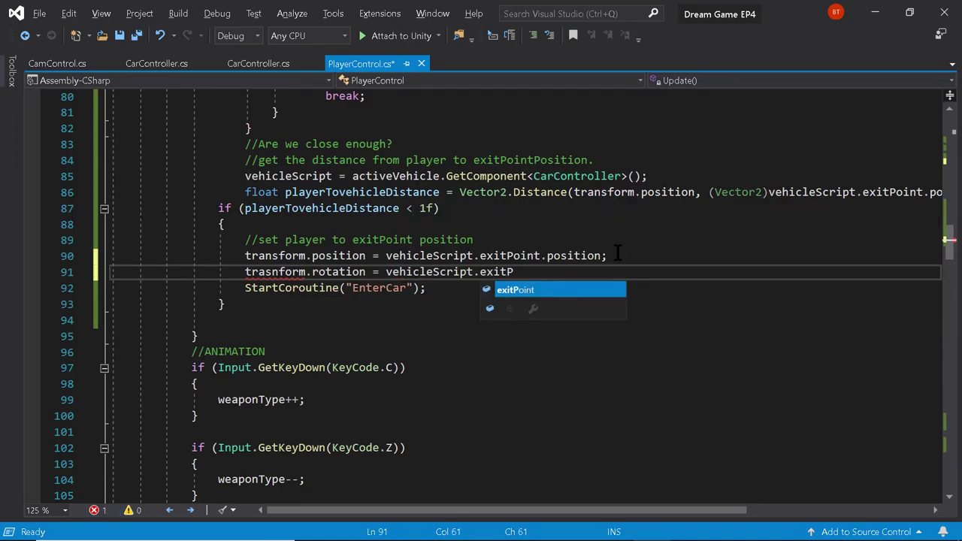
{"action": "type", "text": "oint.rotation;"}
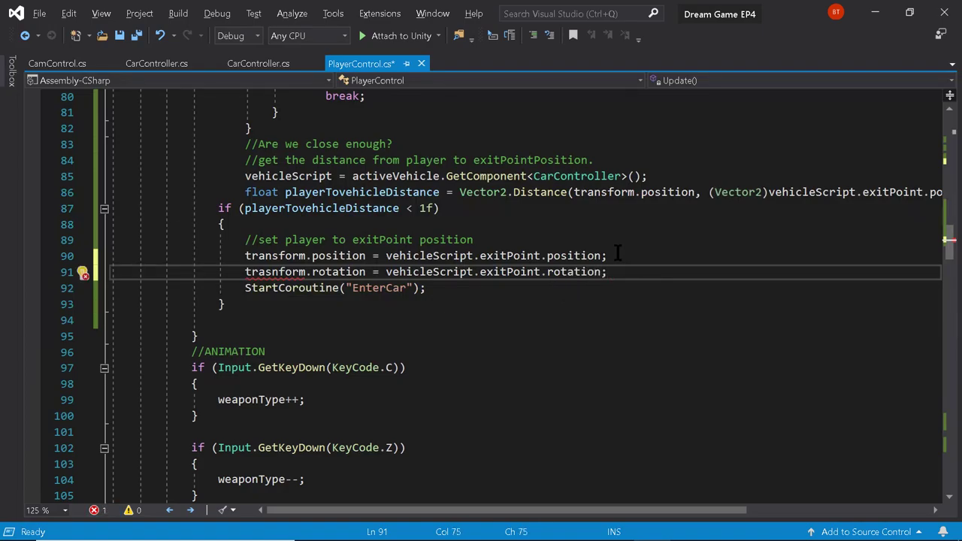
{"action": "key", "text": "ctrl+s"}
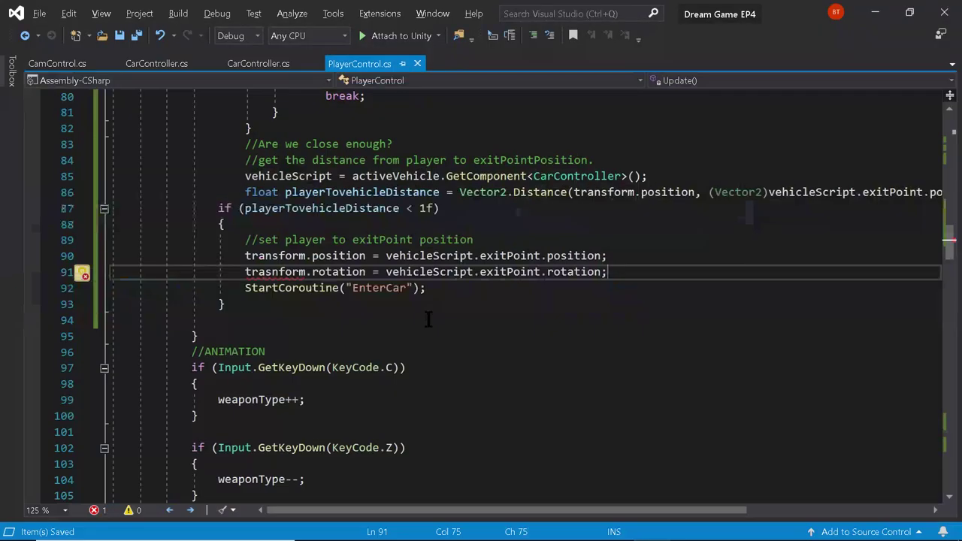
Fix 'trasnform' to 'transform' on line 91, save, and start Play mode in Unity
{"action": "left_click", "coordinate": [291, 271]}
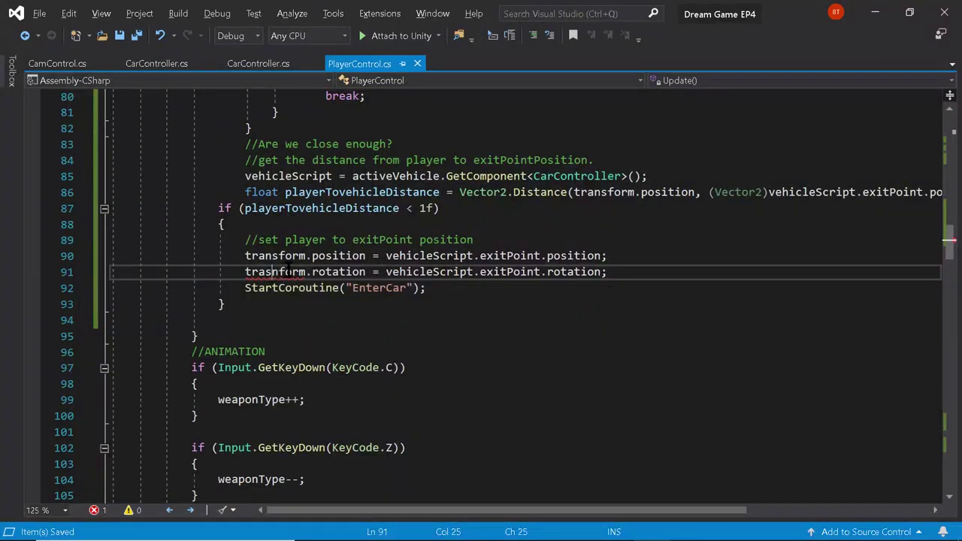
{"action": "key", "text": "BackSpace"}
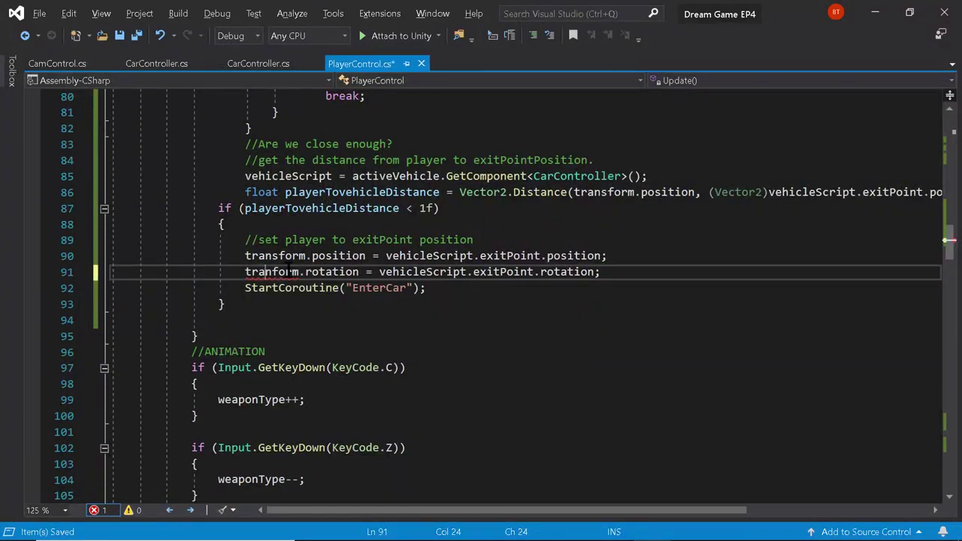
{"action": "type", "text": "s"}
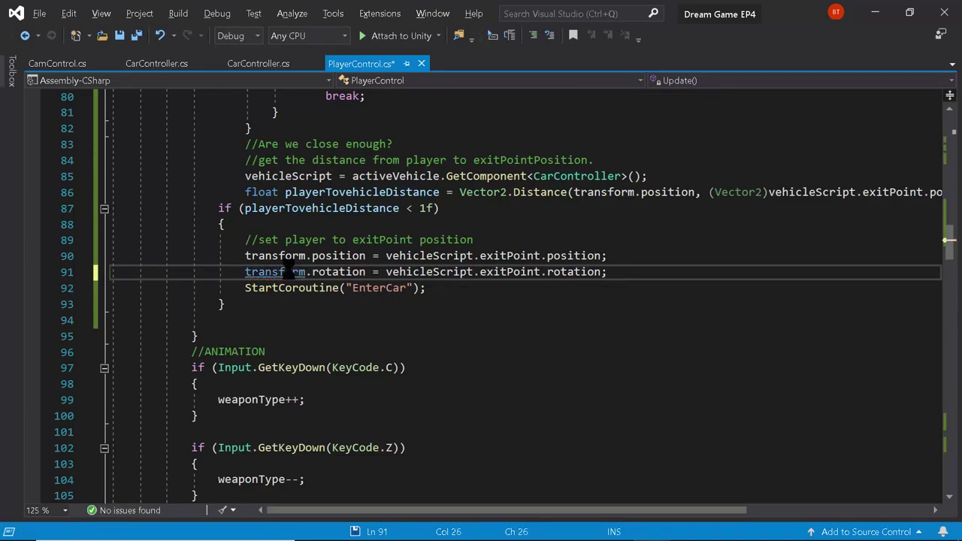
{"action": "key", "text": "ctrl+s"}
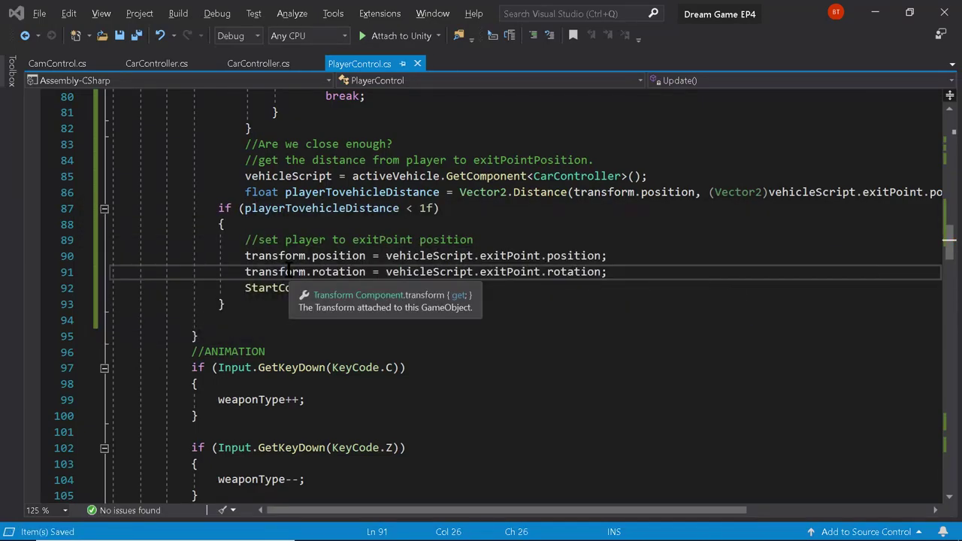
{"action": "key", "text": "alt+Tab"}
{"action": "left_click", "coordinate": [437, 44]}
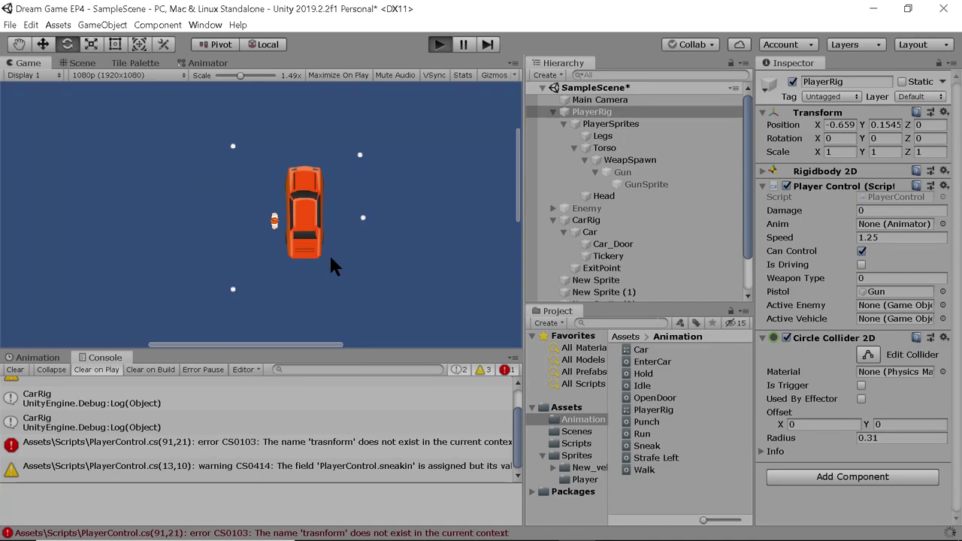
Start the playtest, enter and exit the car with E, then walk left and right
{"action": "key", "text": "ctrl+p"}
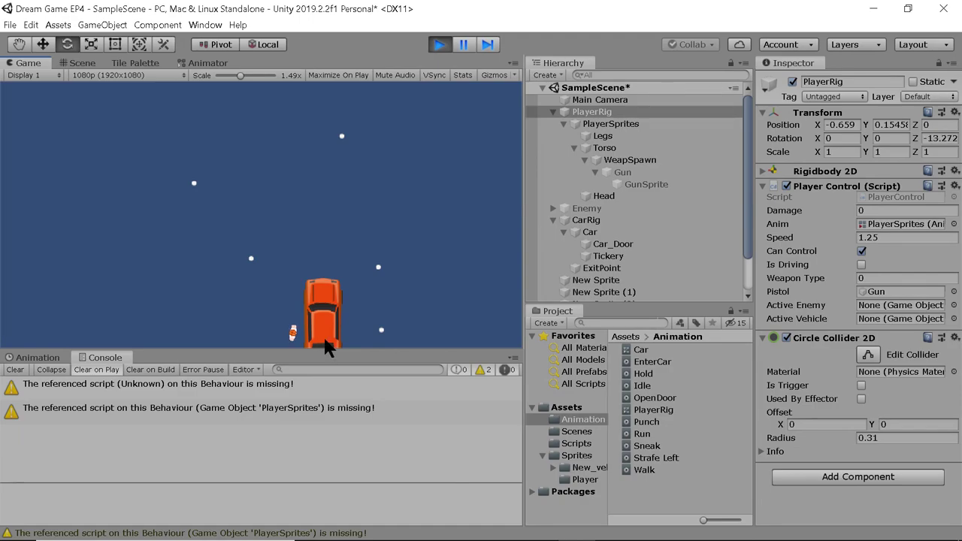
{"action": "key", "text": "e"}
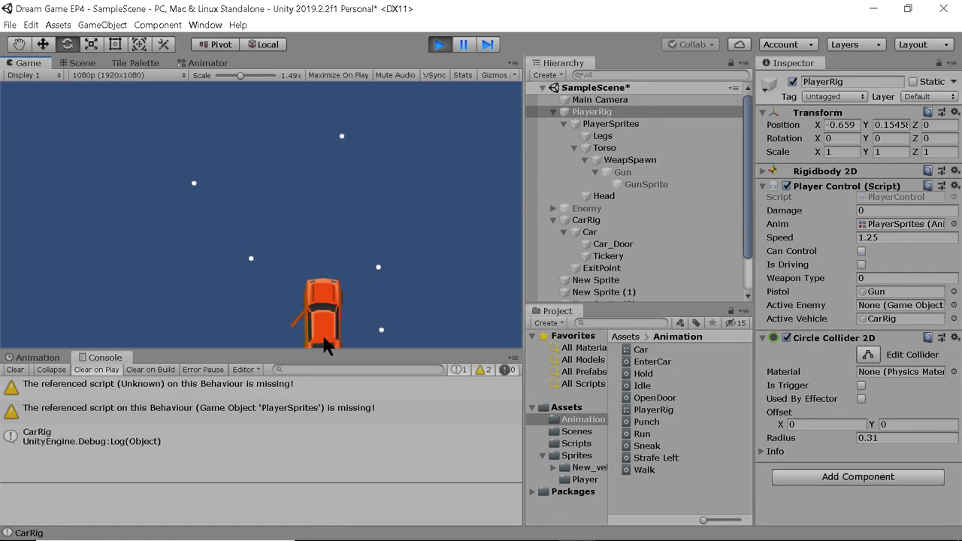
{"action": "key", "text": "e"}
{"action": "key", "text": "shift+a"}
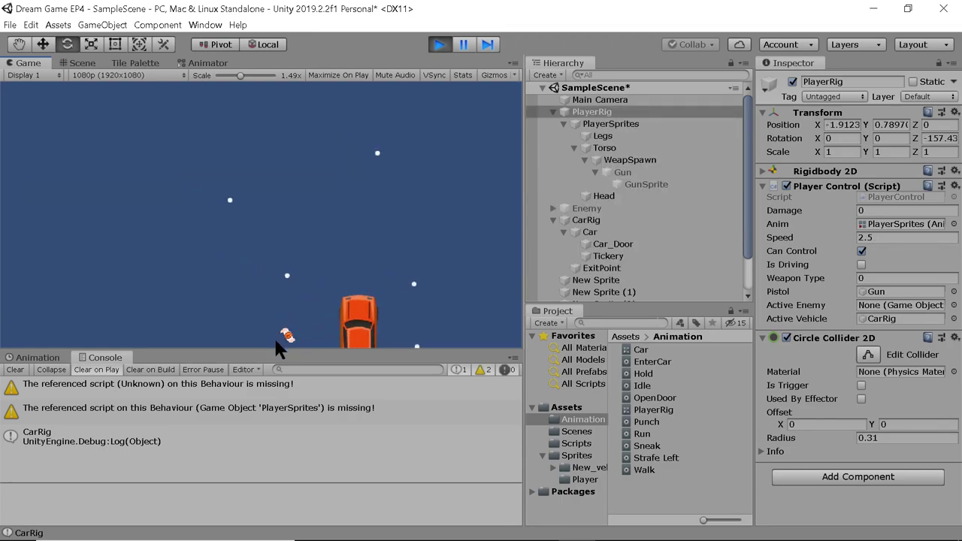
{"action": "key", "text": "shift+d"}
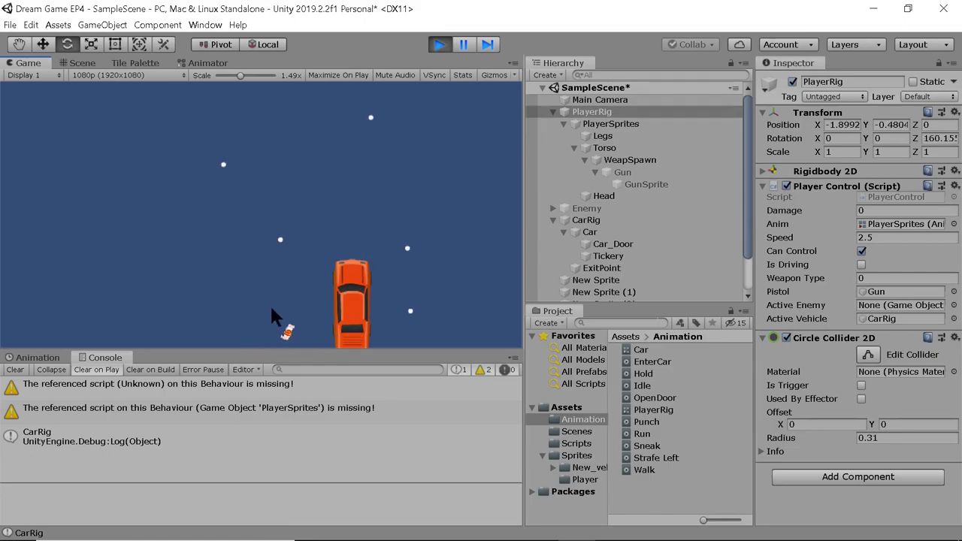
Get back into the car, drive and steer it with WASD, then exit with E
{"action": "key", "text": "d"}
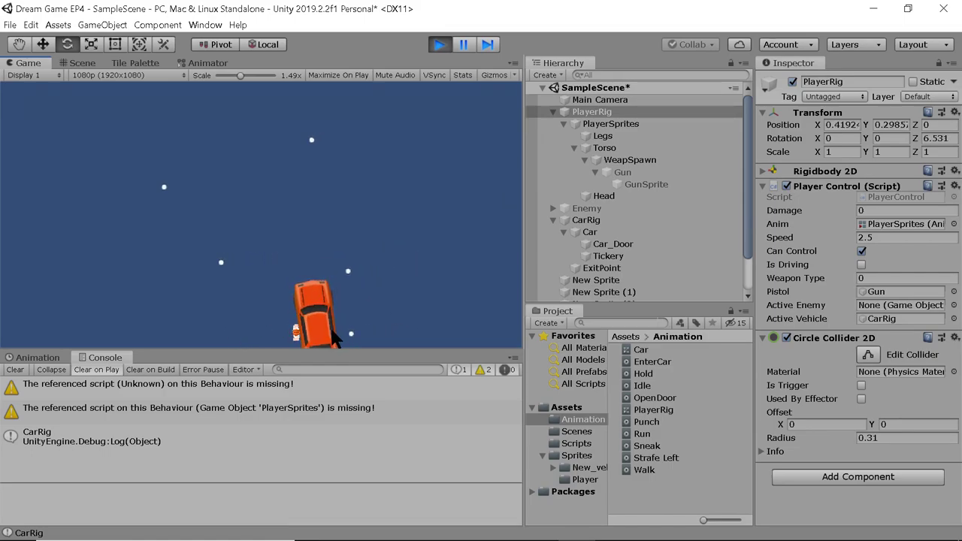
{"action": "key", "text": "e"}
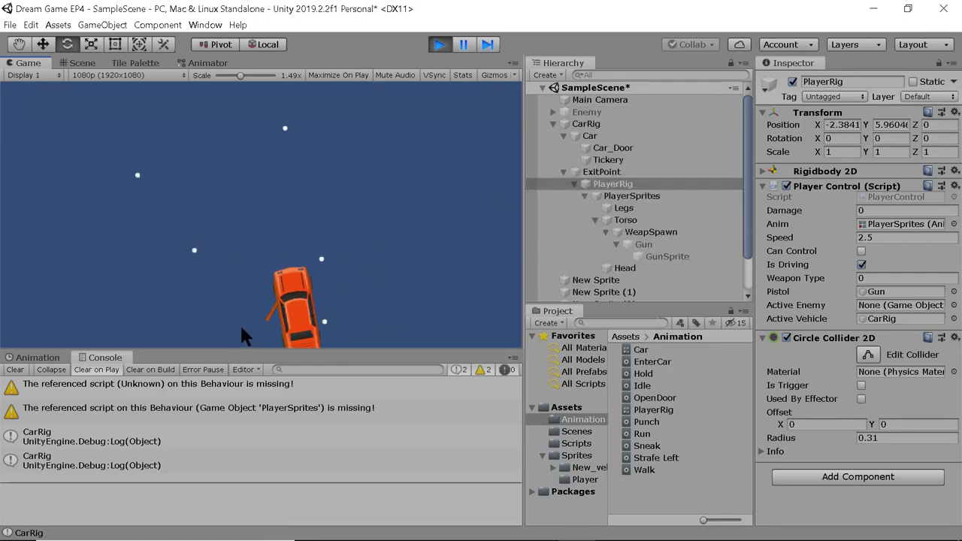
{"action": "key", "text": "w"}
{"action": "key", "text": "d"}
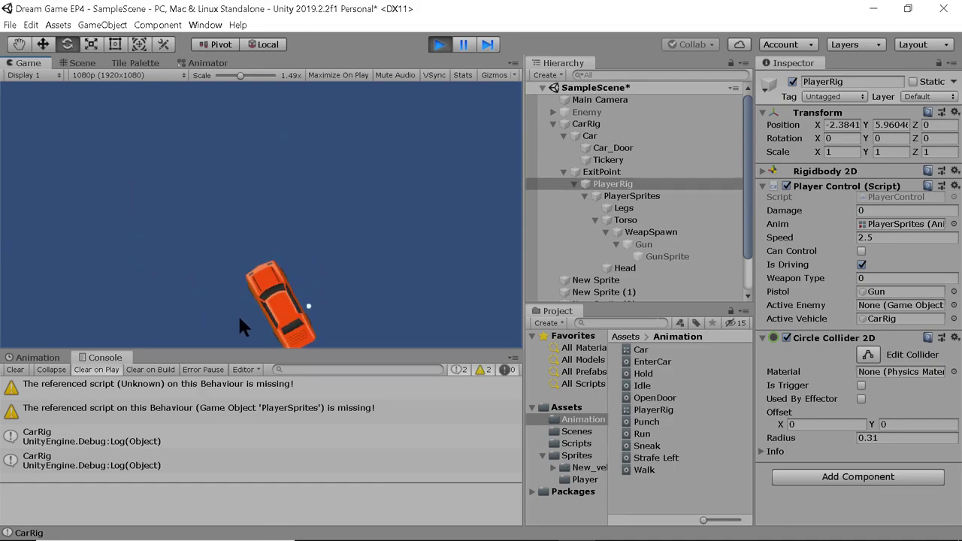
{"action": "key", "text": "a"}
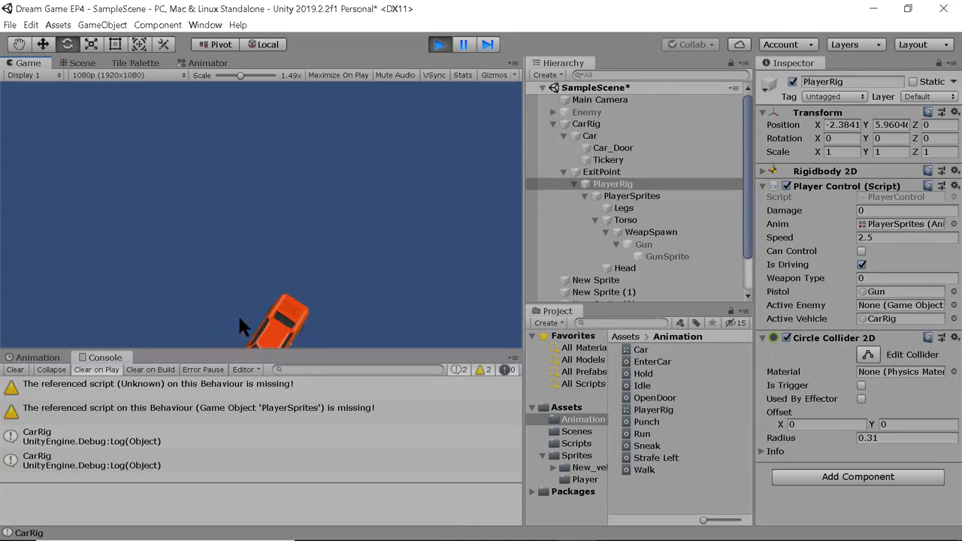
{"action": "key", "text": "e"}
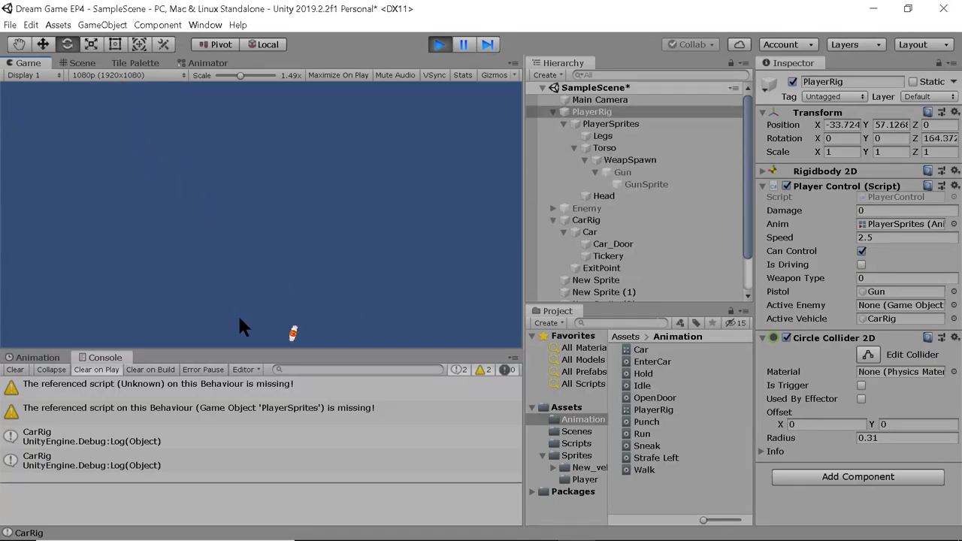